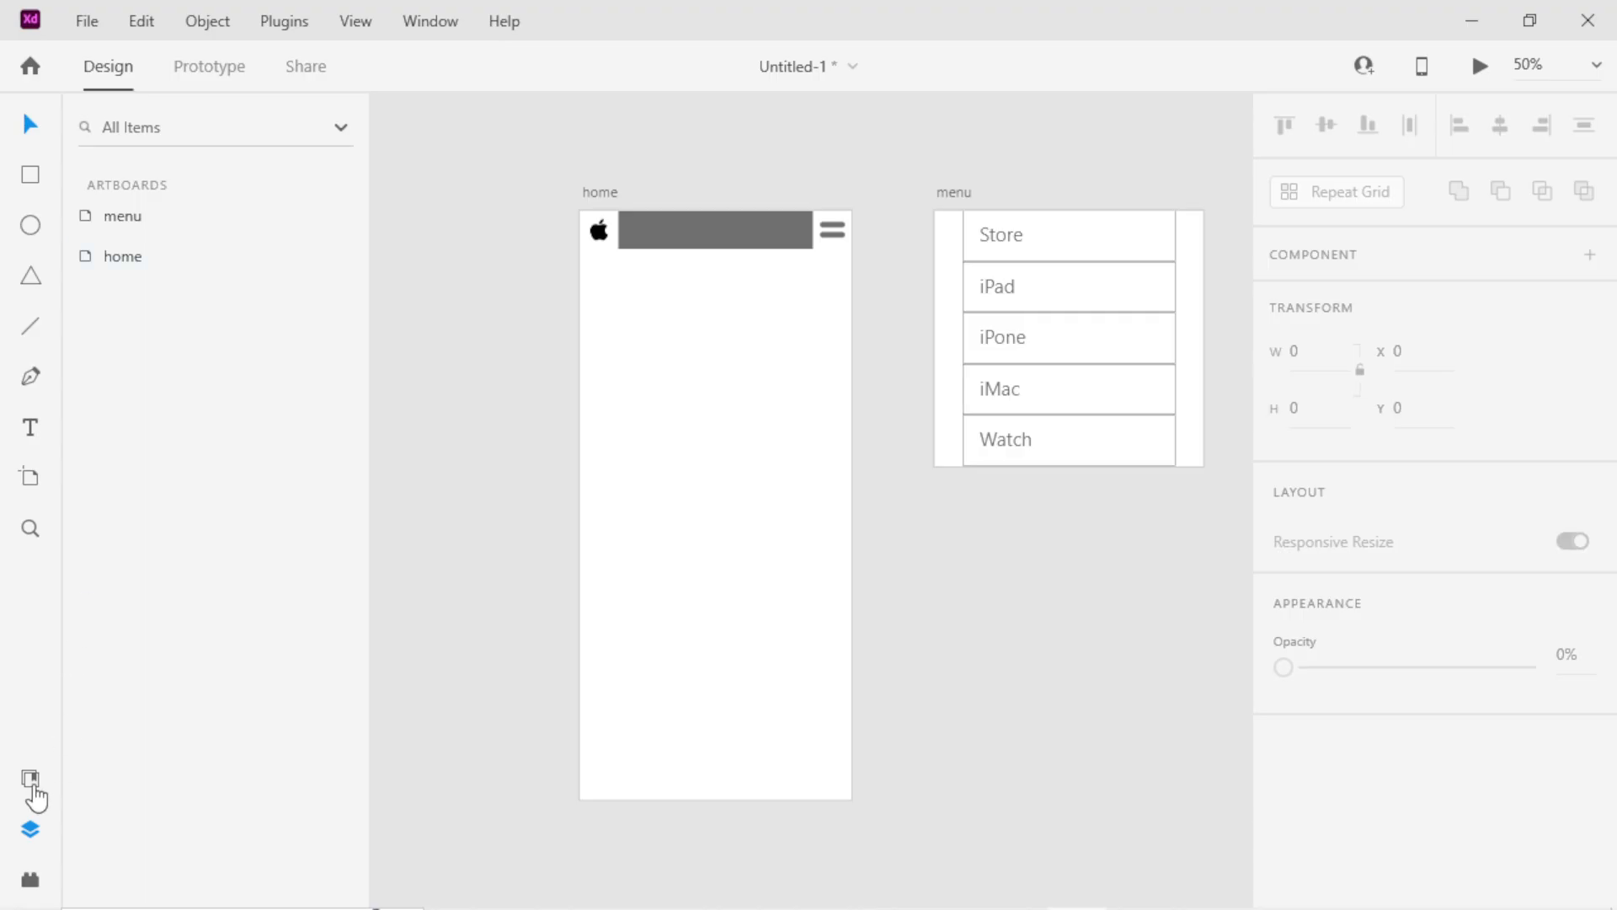
Add a new iPhone 14 Pro Max artboard, 430 x 932, to the document.
click(37, 493)
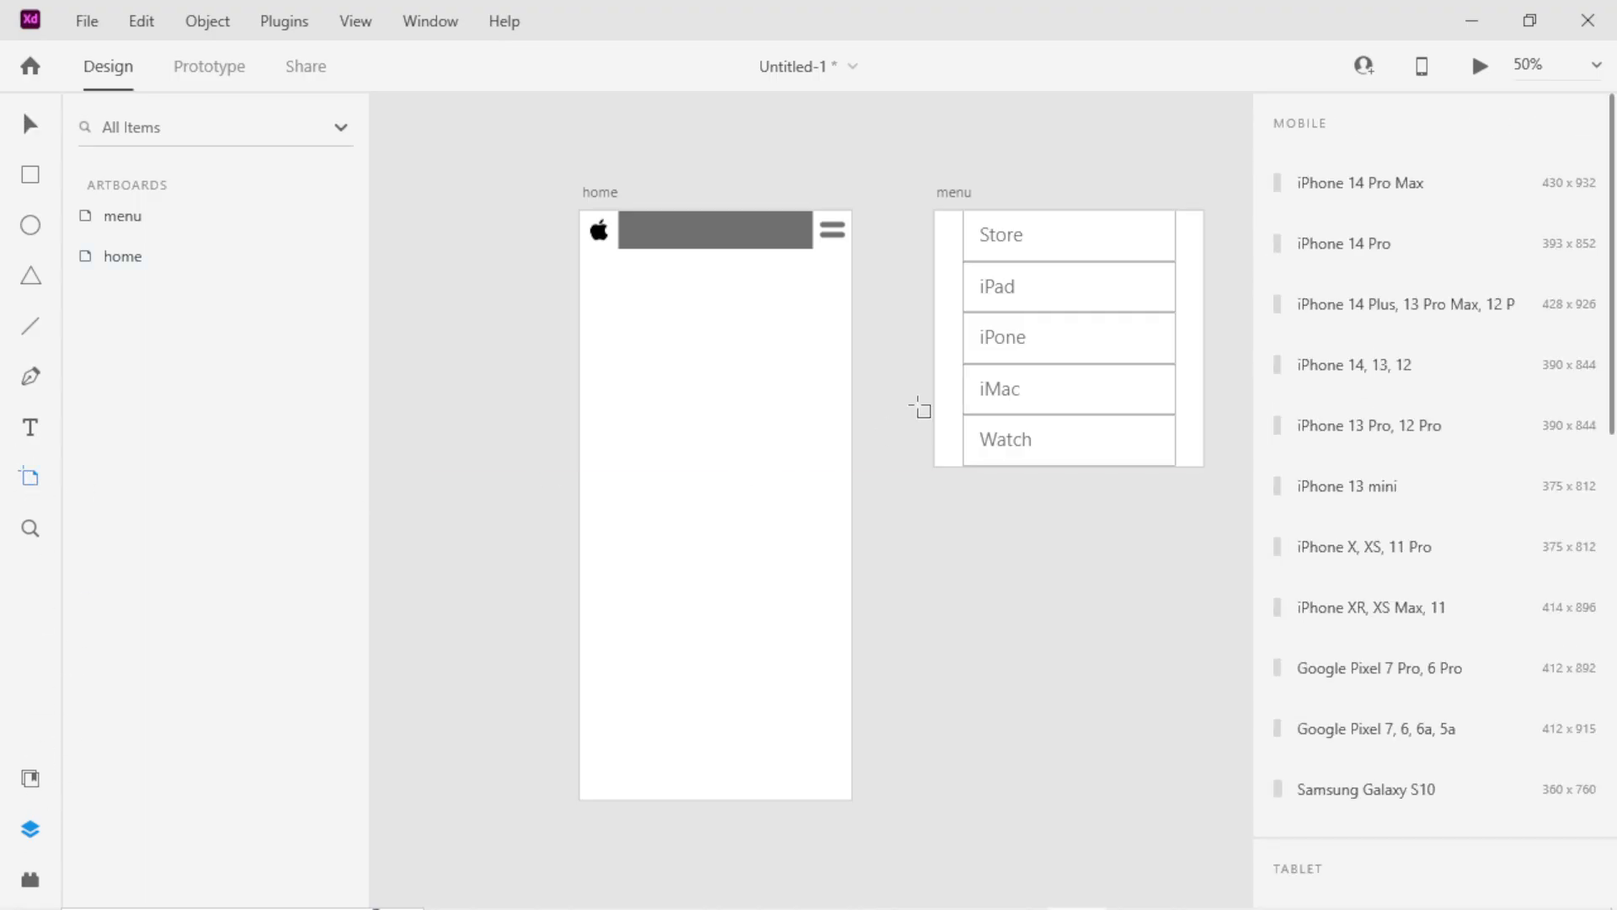
click(1320, 182)
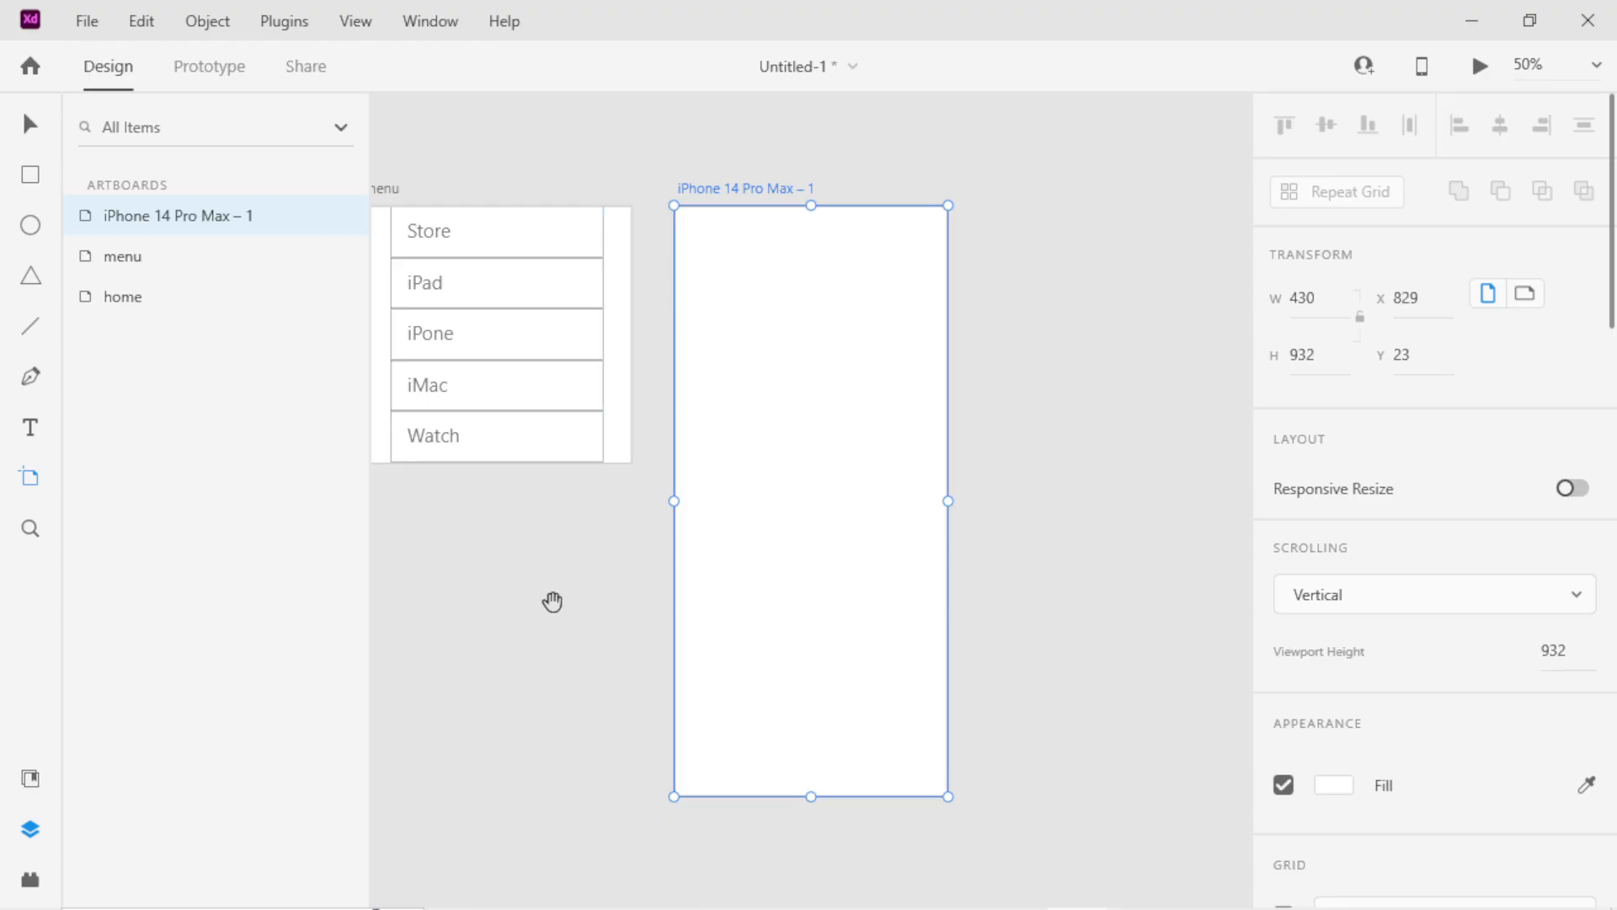
drag(552, 601, 993, 494)
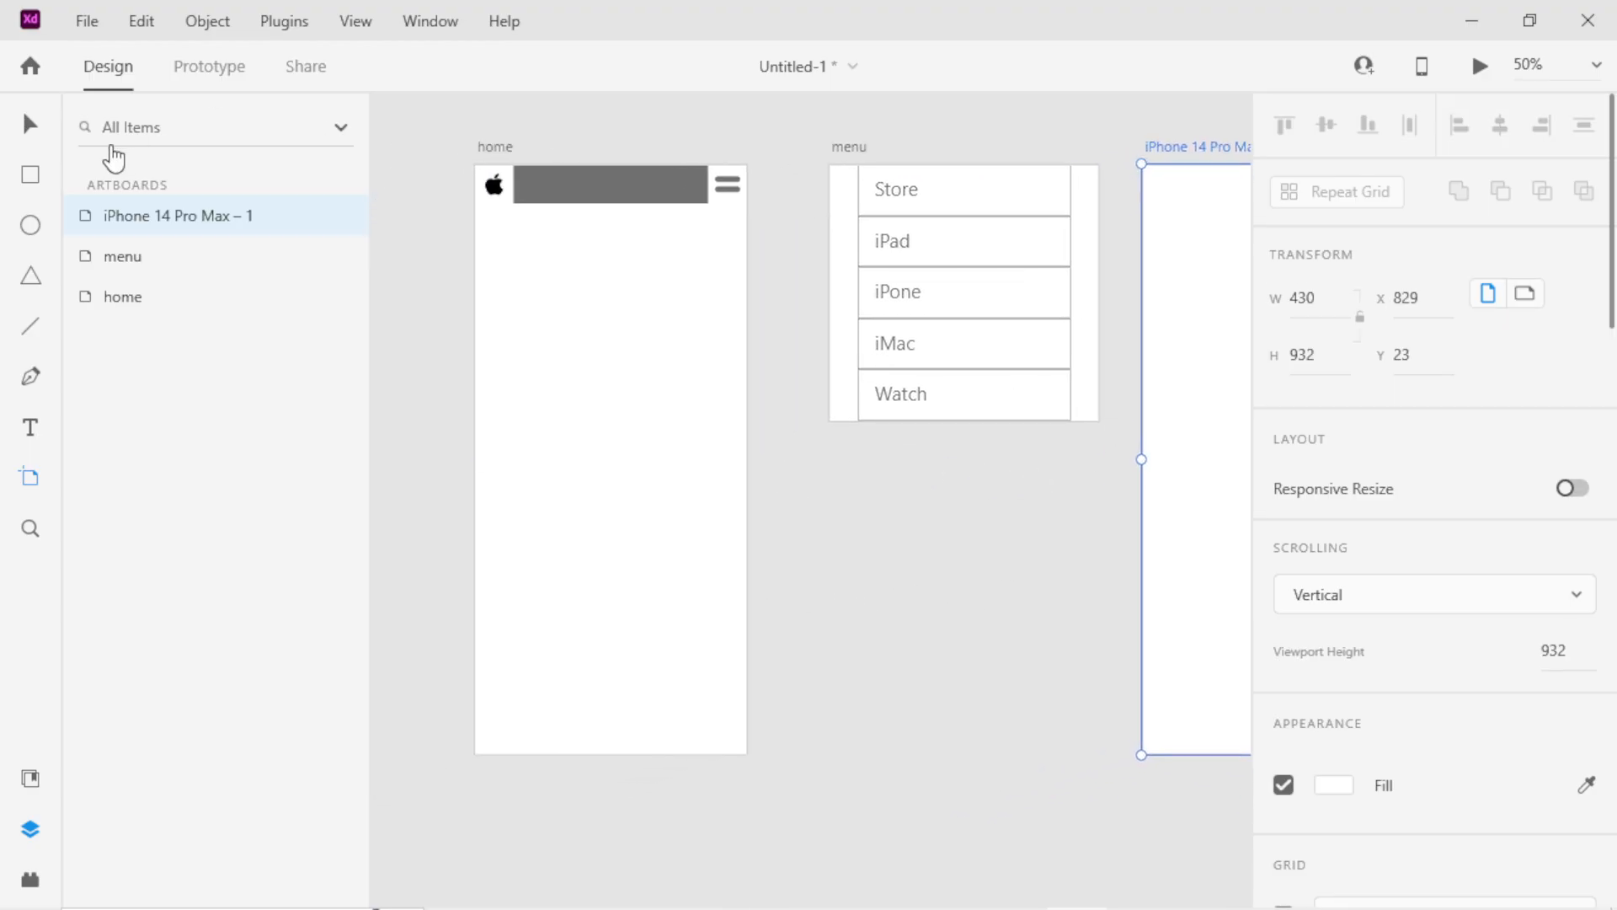
Move the menu artboard directly above the home artboard, to about X -224, Y -509.
click(30, 125)
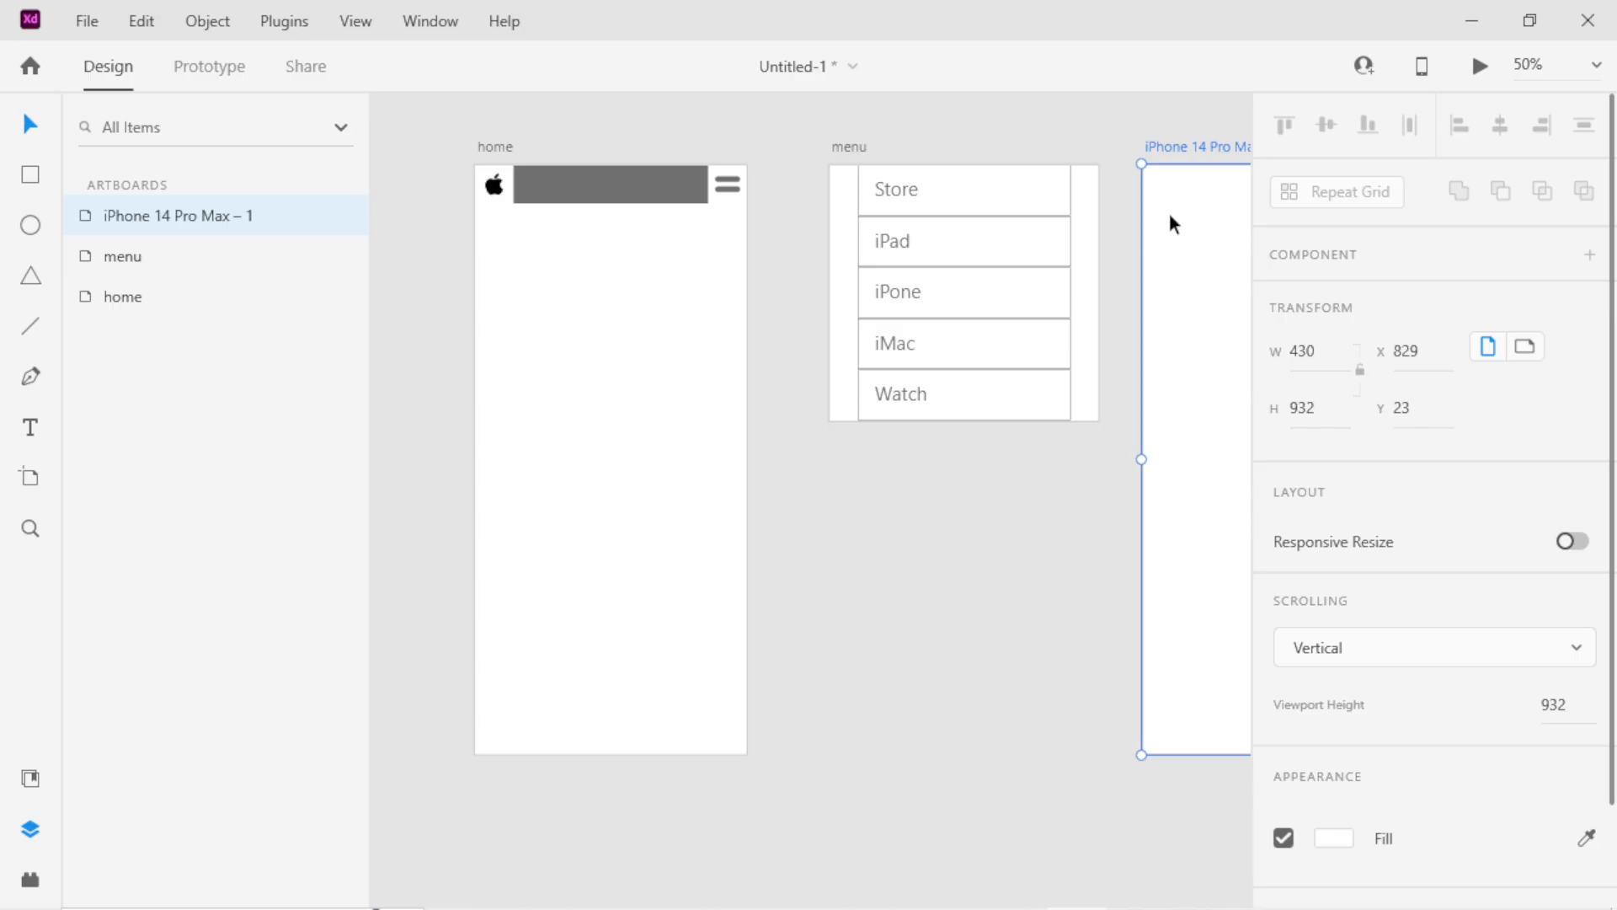
drag(860, 210, 664, 118)
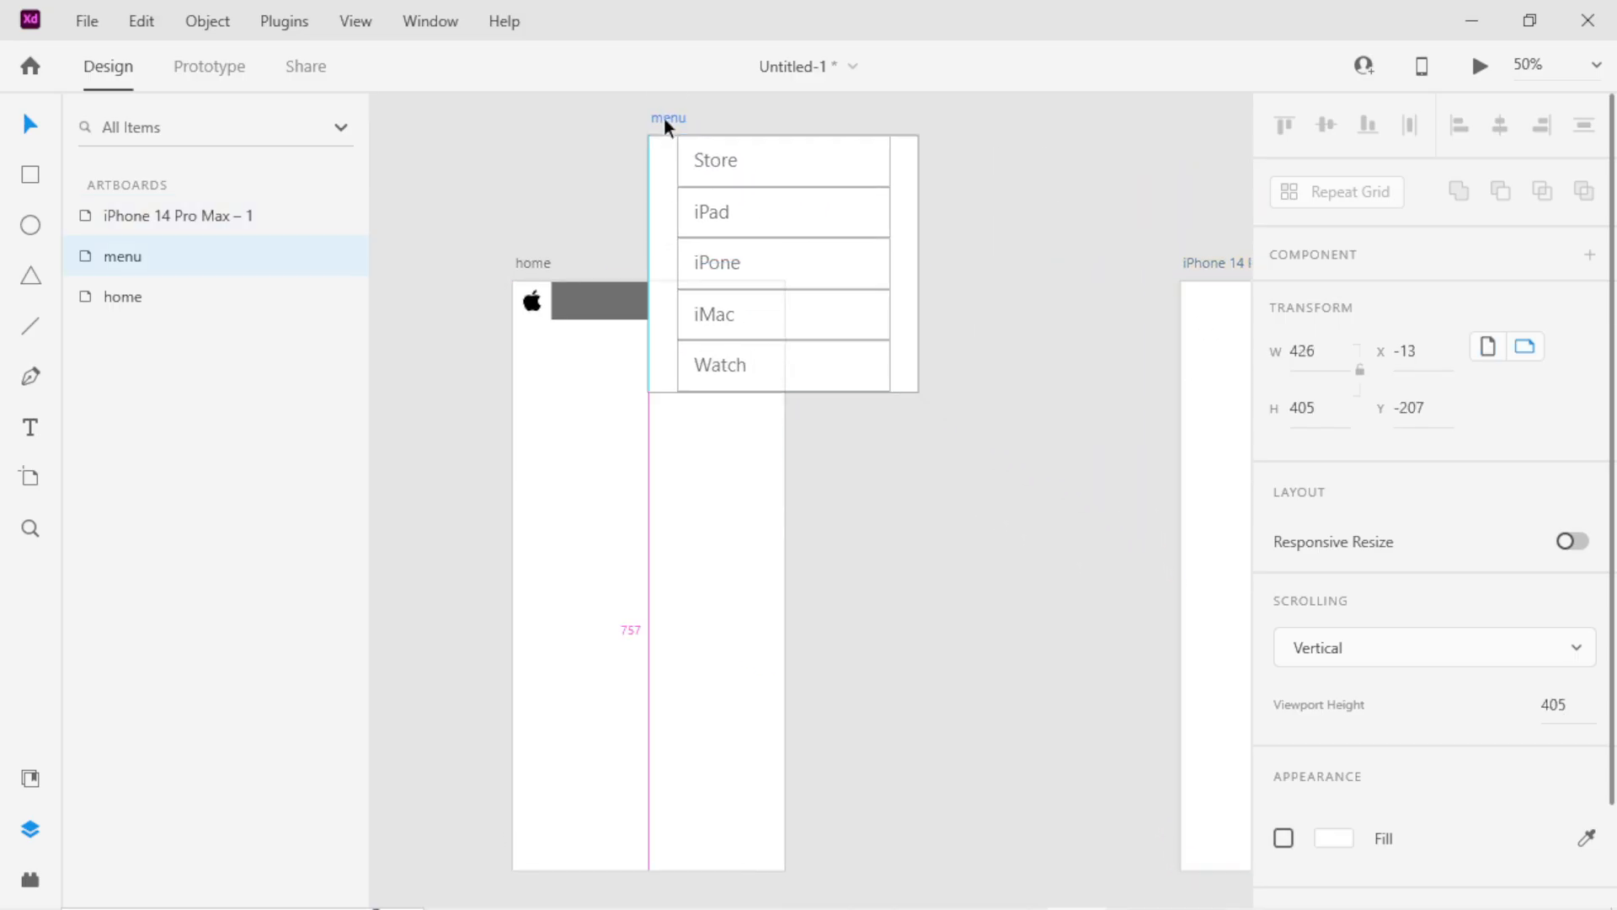
drag(644, 184, 717, 319)
drag(745, 256, 617, 164)
drag(975, 429, 778, 165)
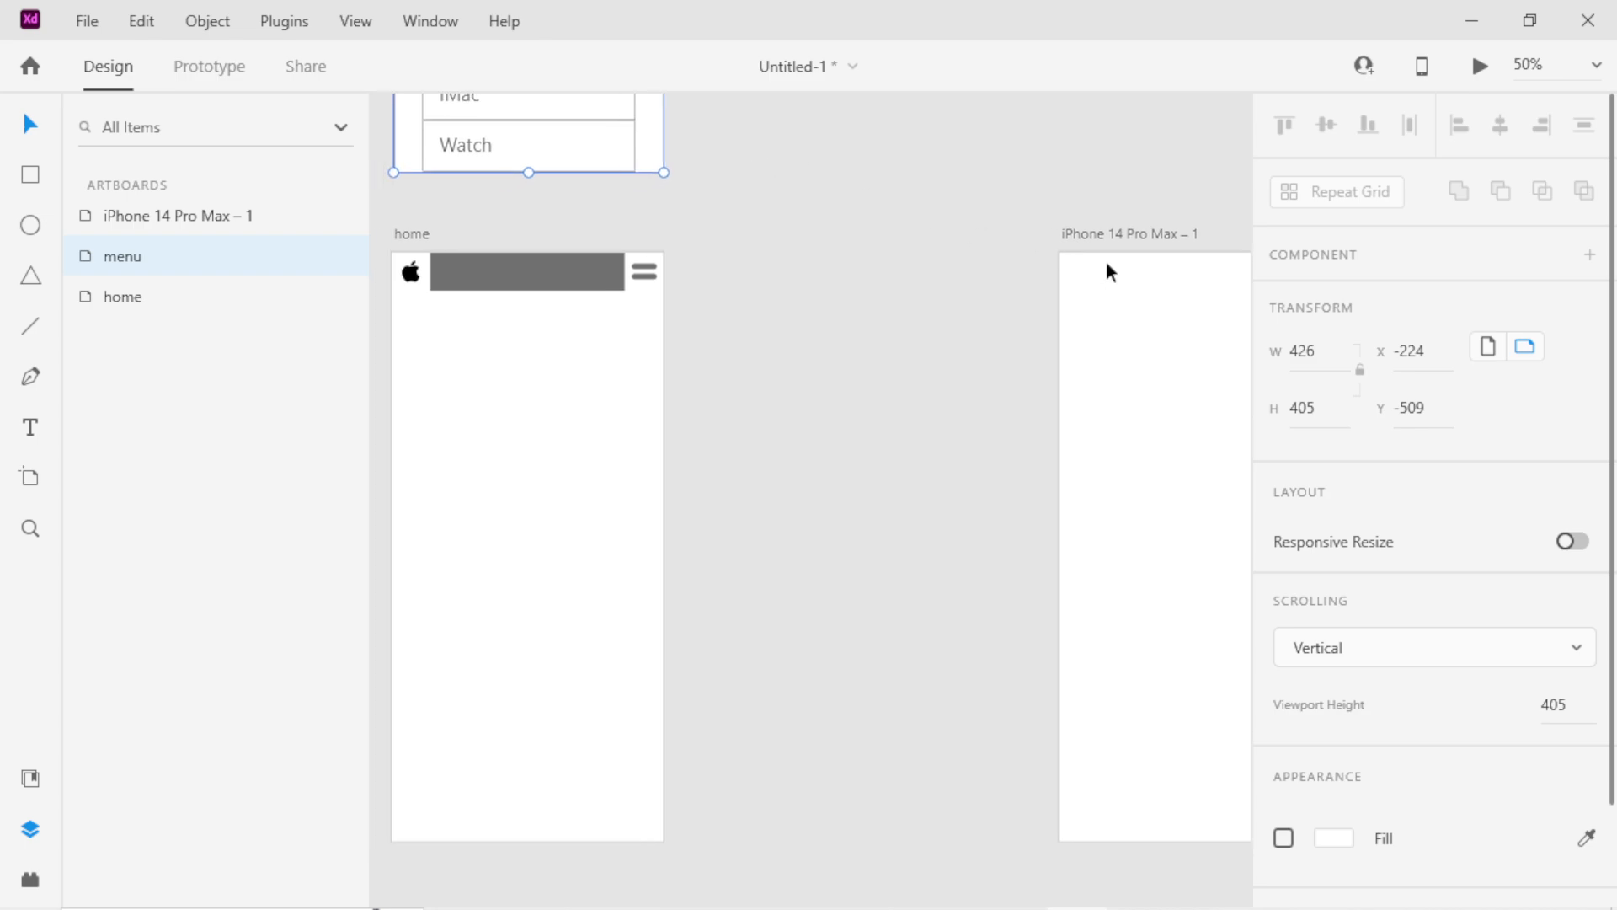
Move the iPhone 14 Pro Max artboard directly below the home artboard, aligned with it at X -228, Y 1025.
drag(1105, 262, 750, 603)
drag(765, 429, 957, 300)
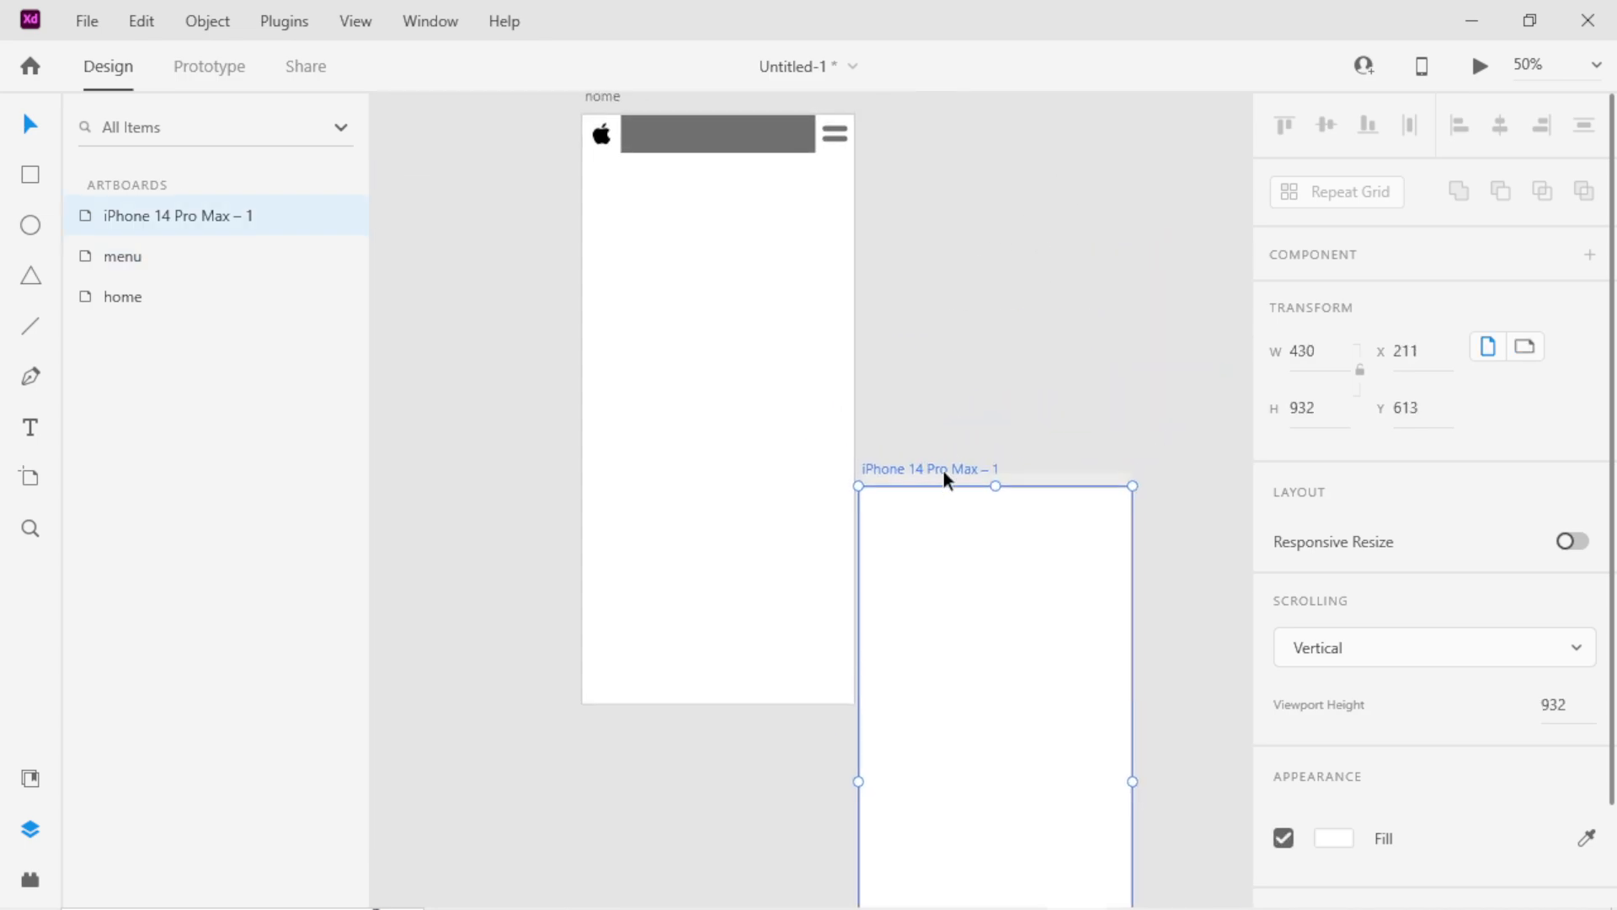
drag(943, 472, 657, 729)
drag(712, 641, 778, 400)
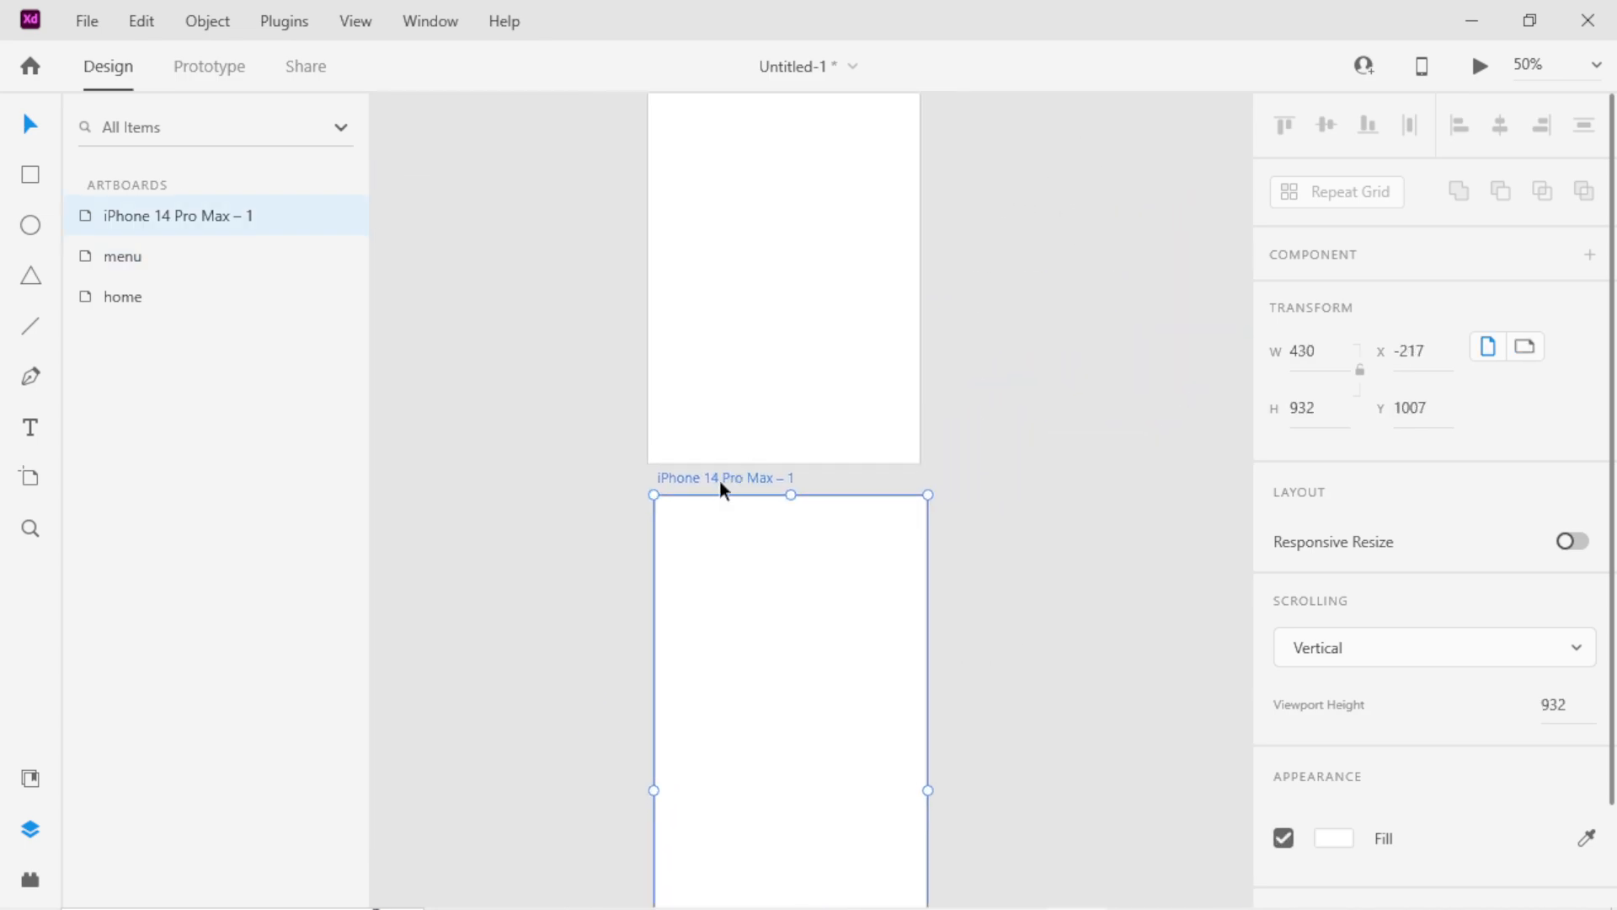
drag(720, 481, 715, 492)
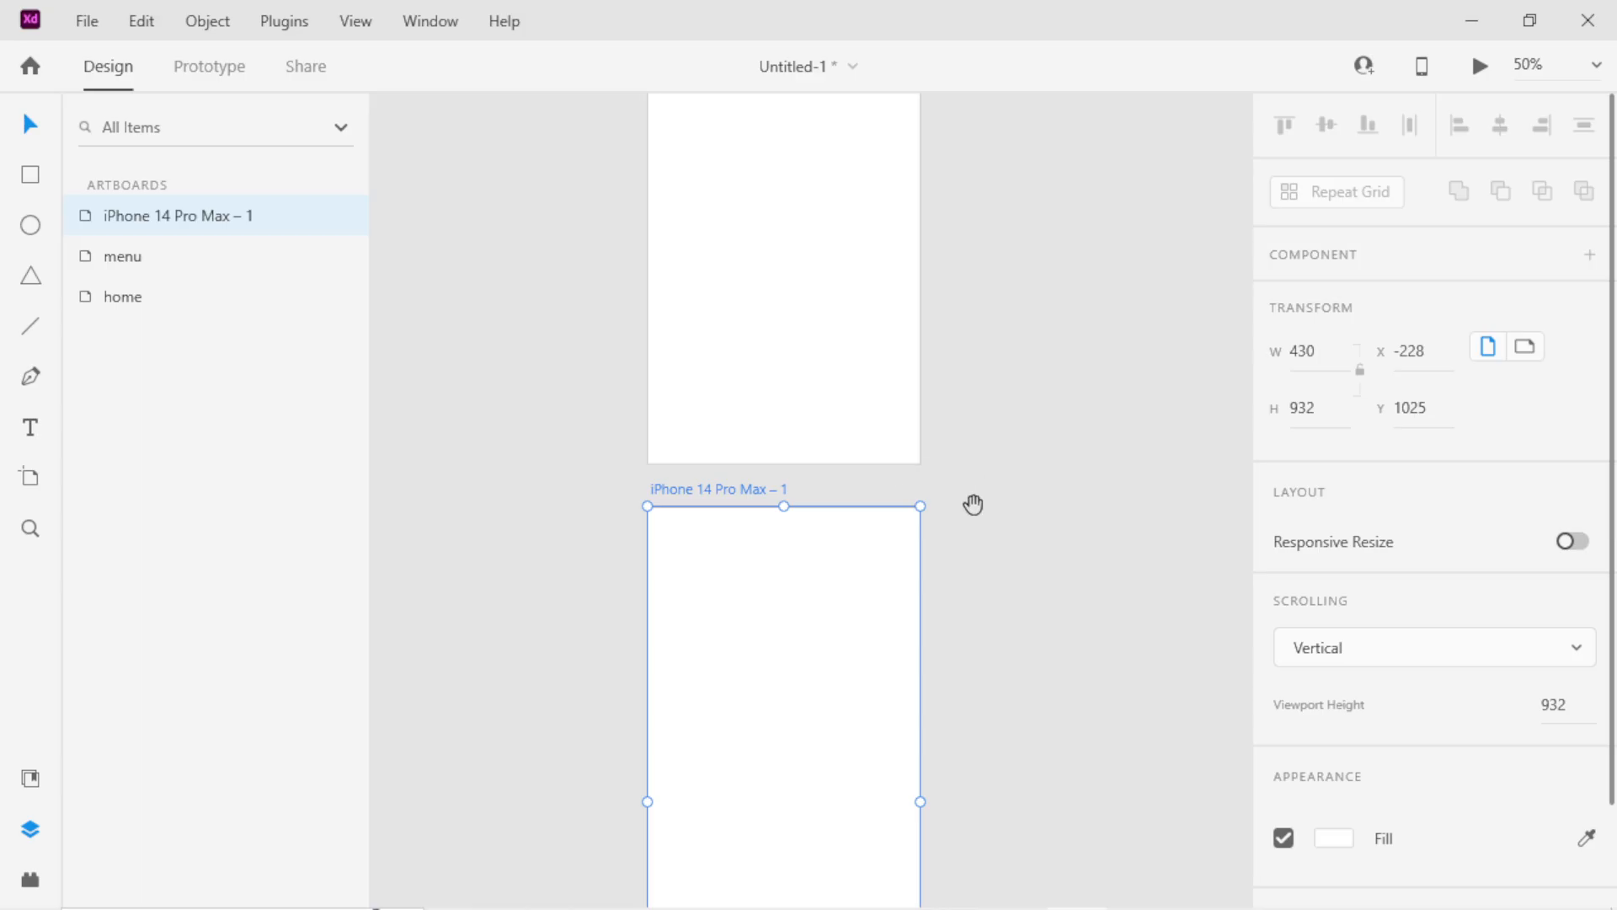
drag(975, 506, 924, 523)
drag(935, 300, 948, 211)
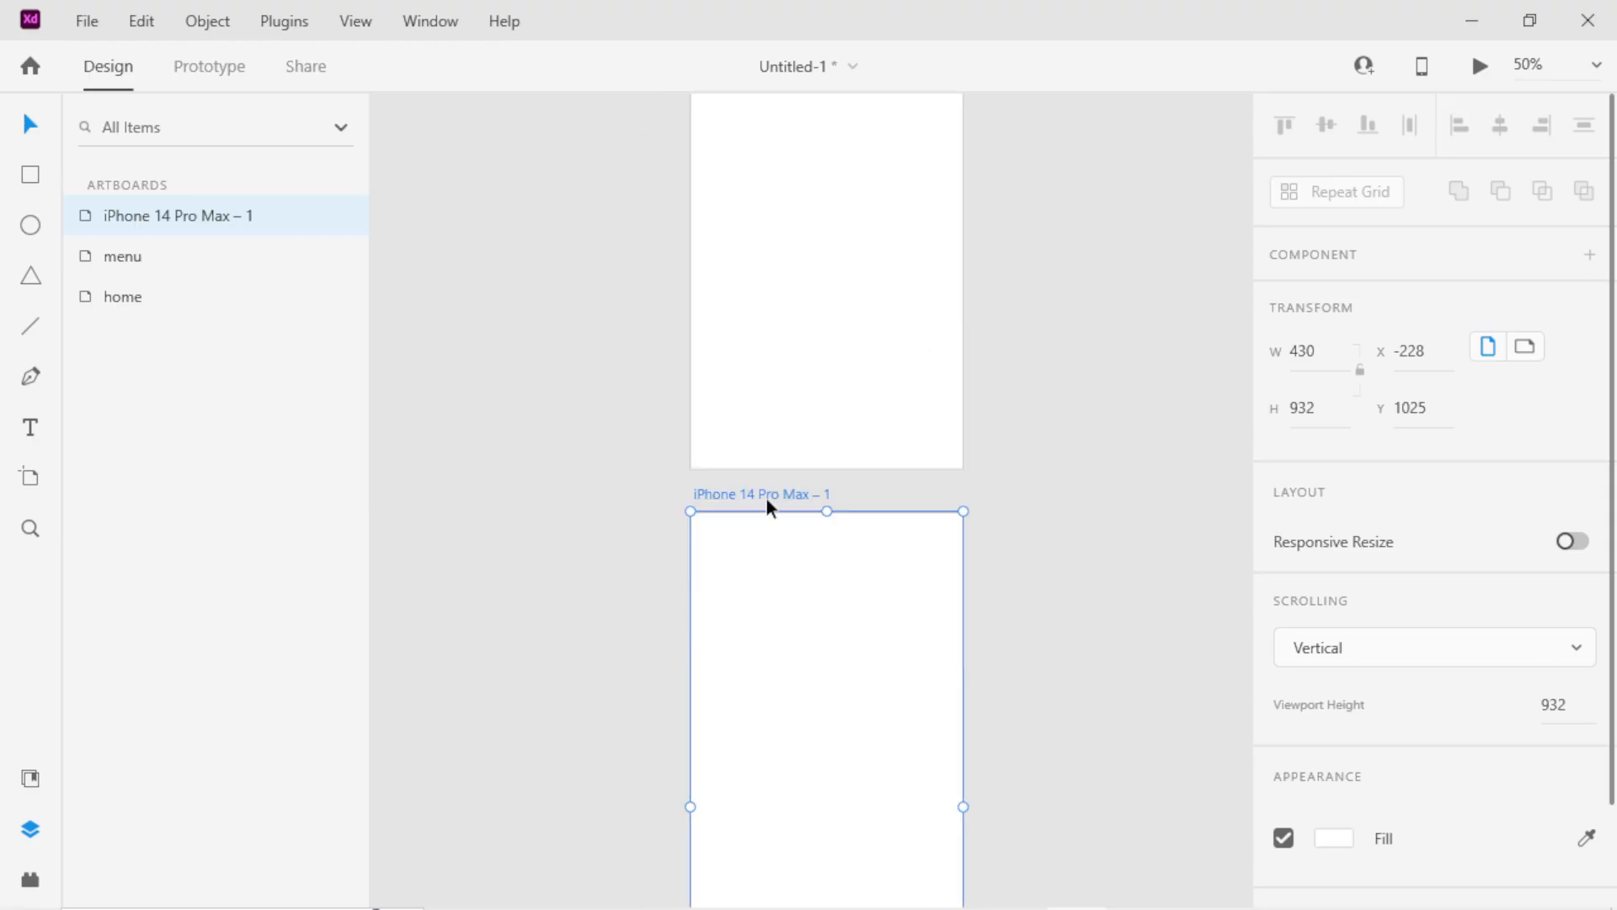
Rename the new iPhone 14 Pro Max artboard as page_store.
click(895, 465)
click(719, 495)
double_click(749, 496)
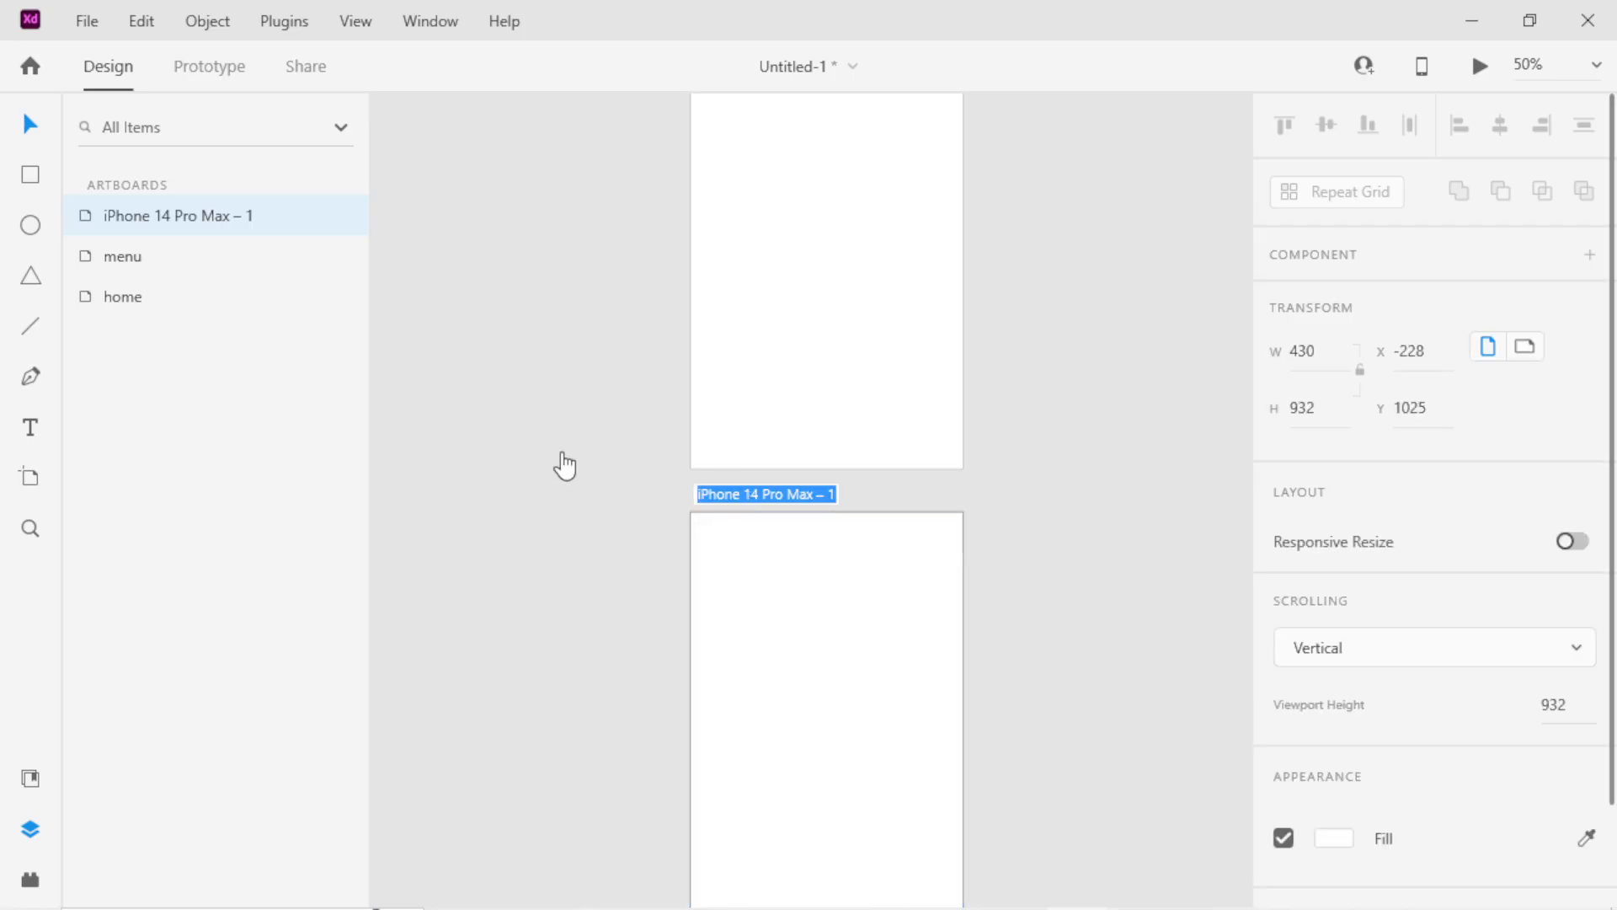
click(150, 224)
right_click(187, 223)
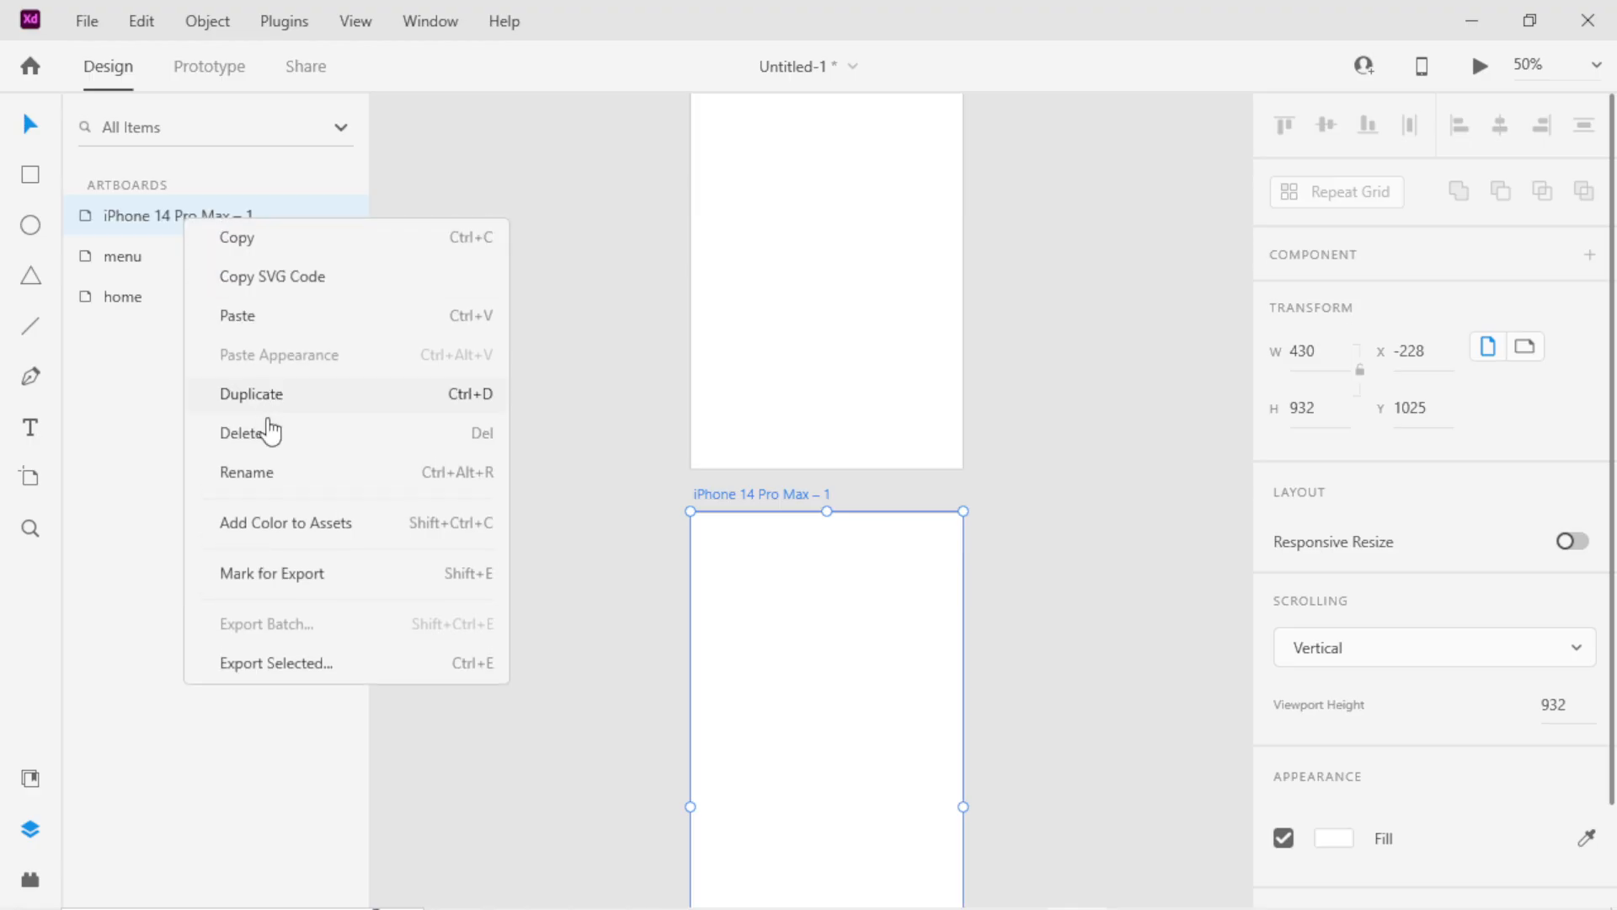
click(252, 473)
text(page_store)
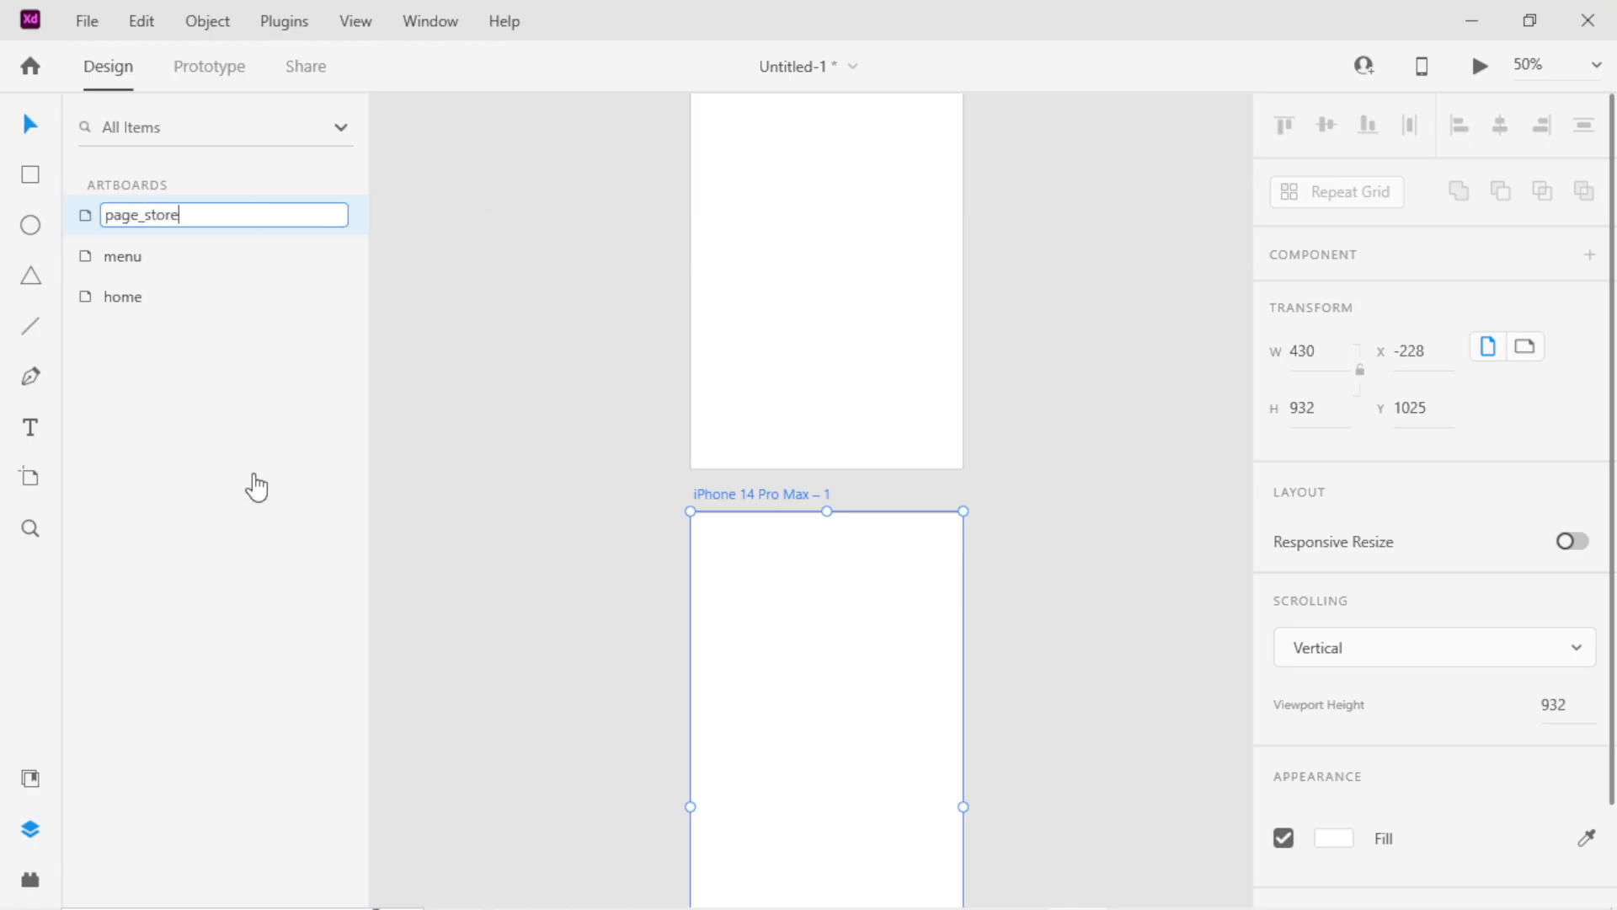
key(Return)
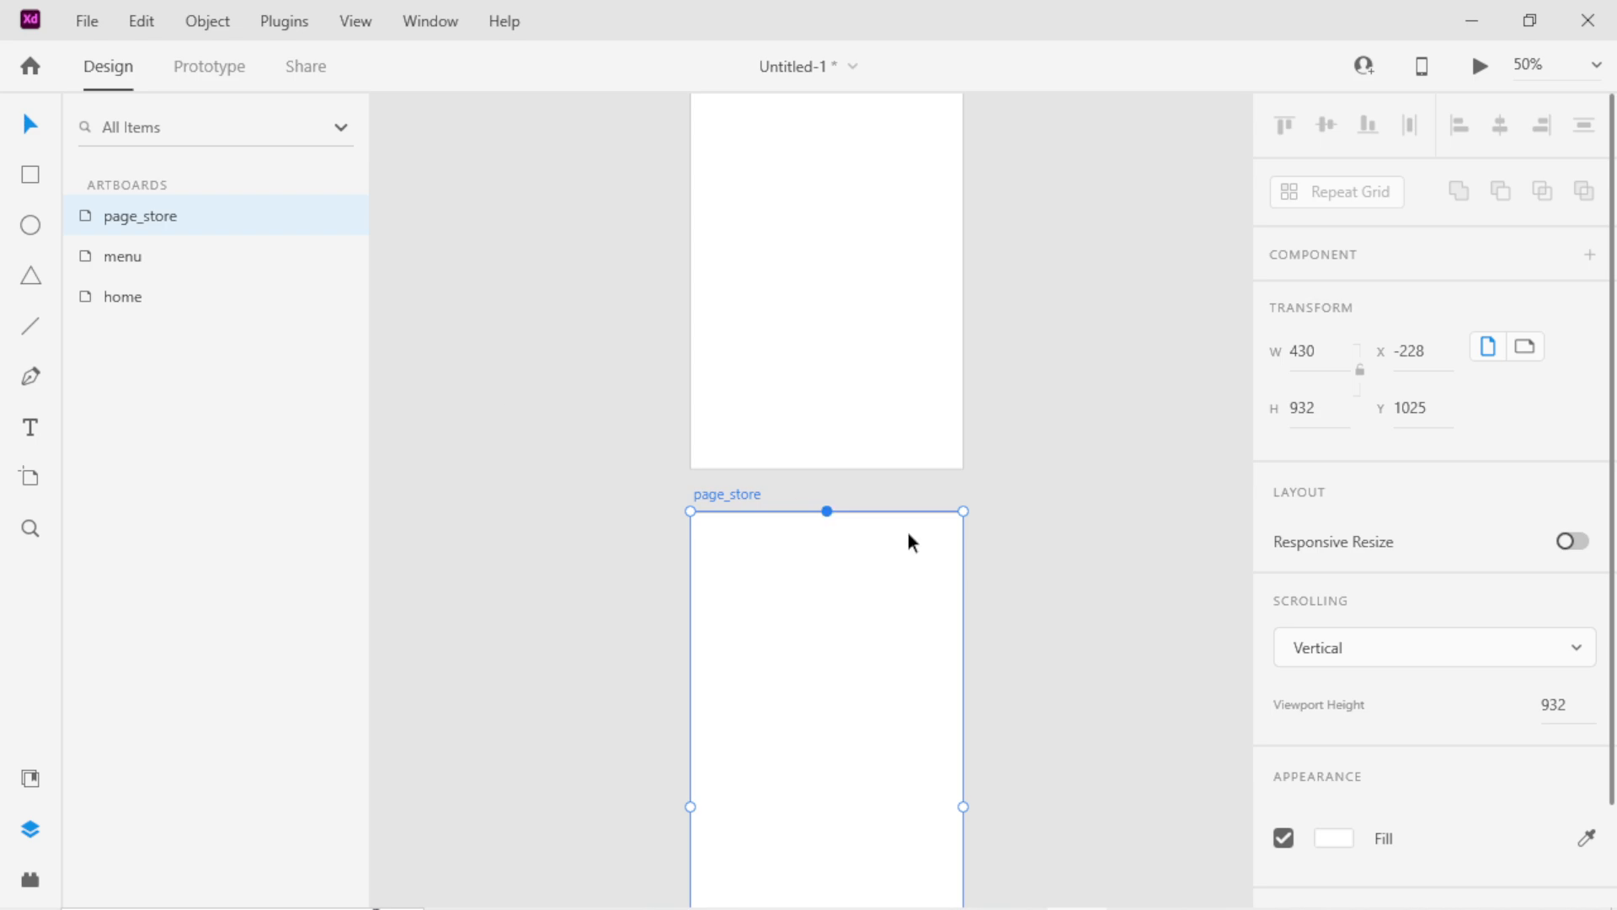
Group the Apple logo button, the menu button and the grey bar in the home artboard's header.
click(1011, 452)
drag(992, 428, 1006, 779)
drag(653, 320, 1020, 221)
mouse_move(652, 323)
mouse_down()
mouse_move(854, 288)
mouse_move(1032, 221)
mouse_up()
right_click(901, 244)
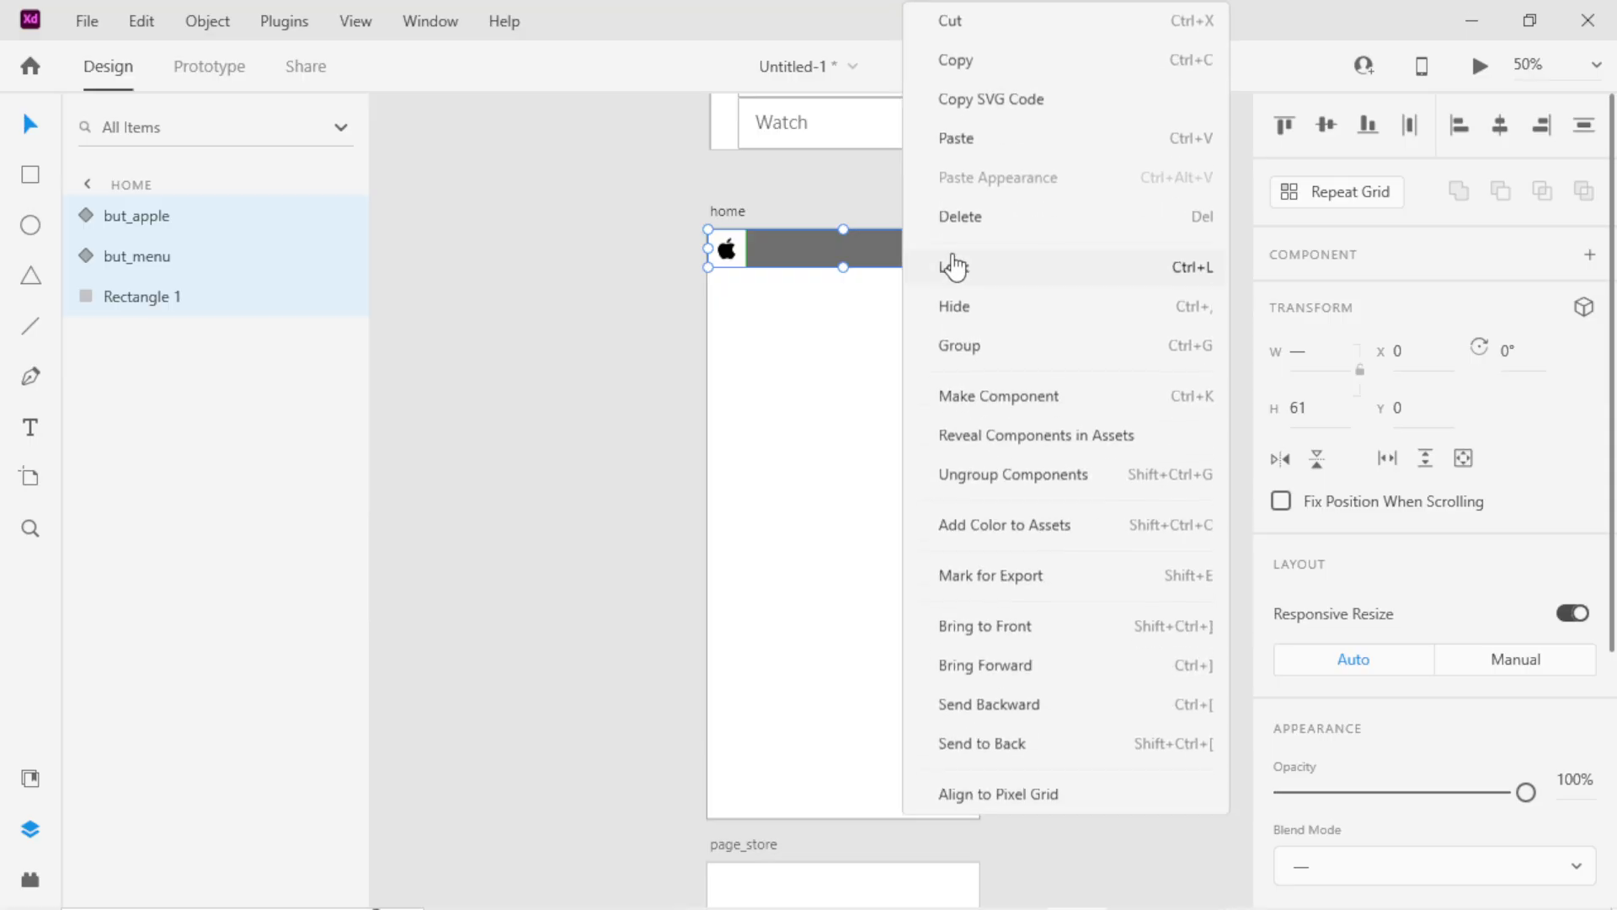
click(964, 343)
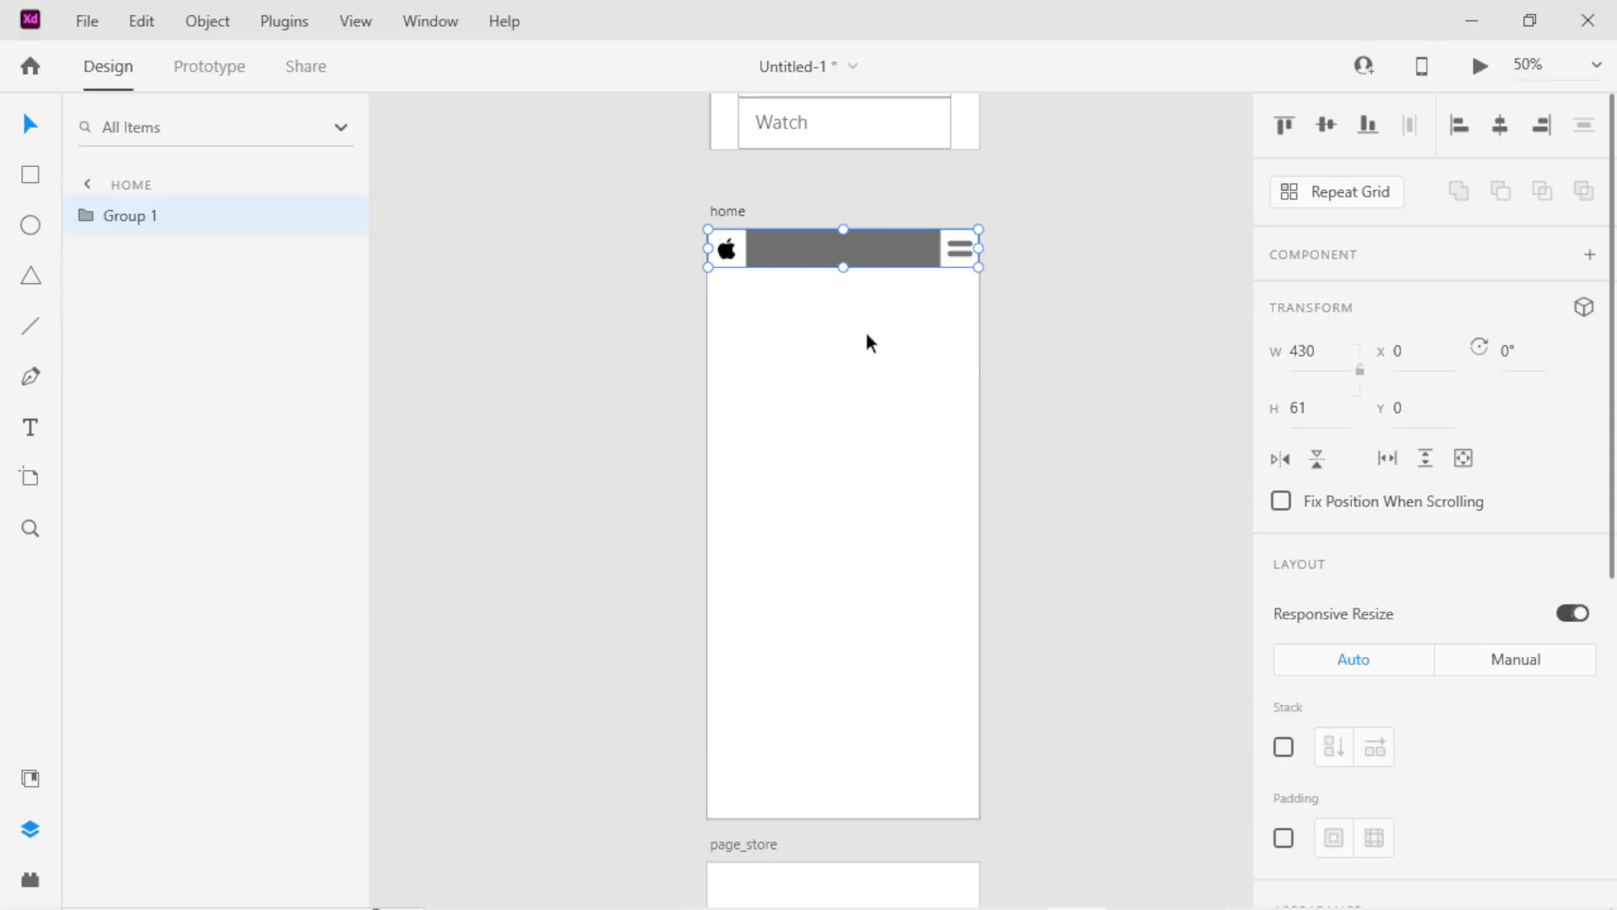
Copy the grouped header from the home artboard and paste it into the page_store artboard.
right_click(885, 249)
click(949, 60)
scroll(906, 475, down, 5)
click(851, 593)
key(ctrl+v)
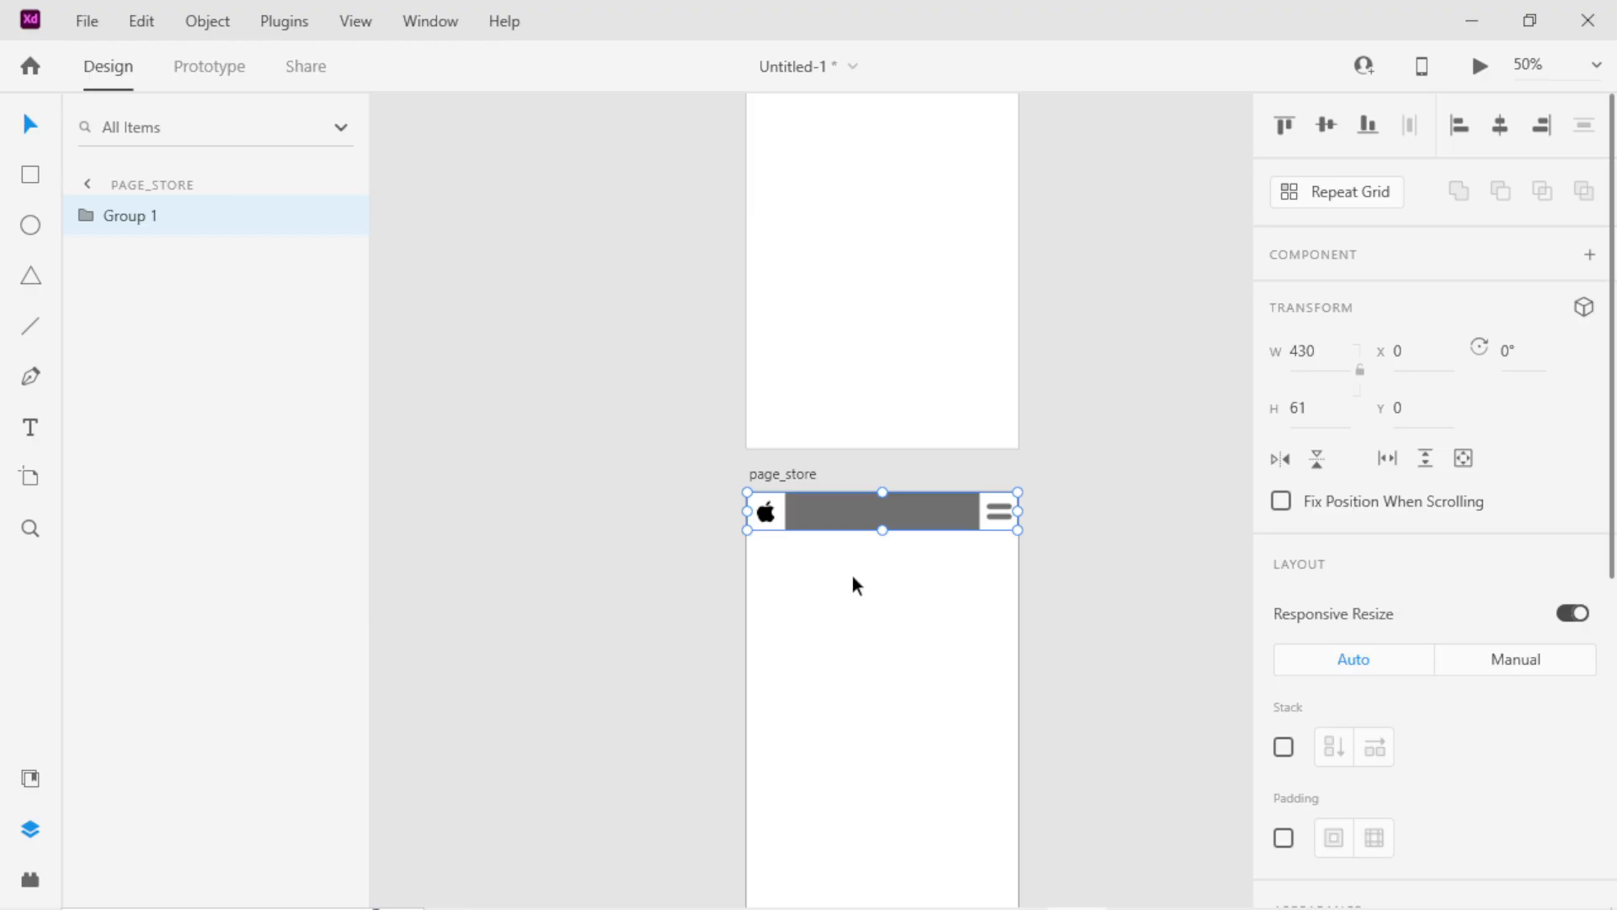
click(1021, 590)
Draw a rectangle about 176 by 179 below the header on the page_store artboard.
drag(924, 412, 893, 276)
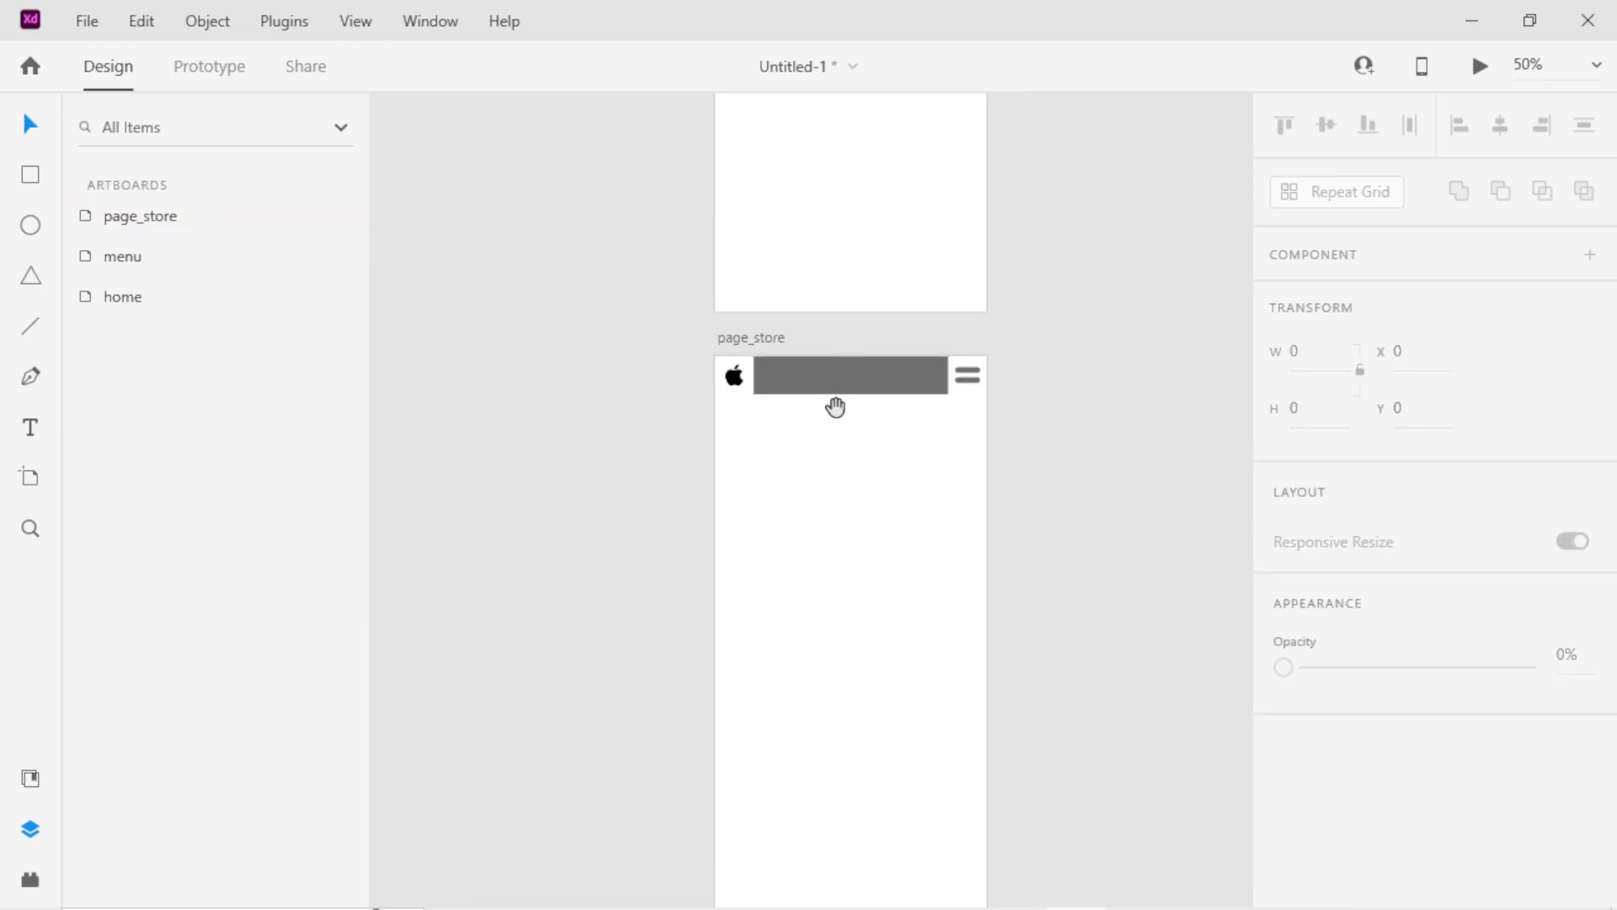
drag(896, 509, 865, 461)
click(885, 412)
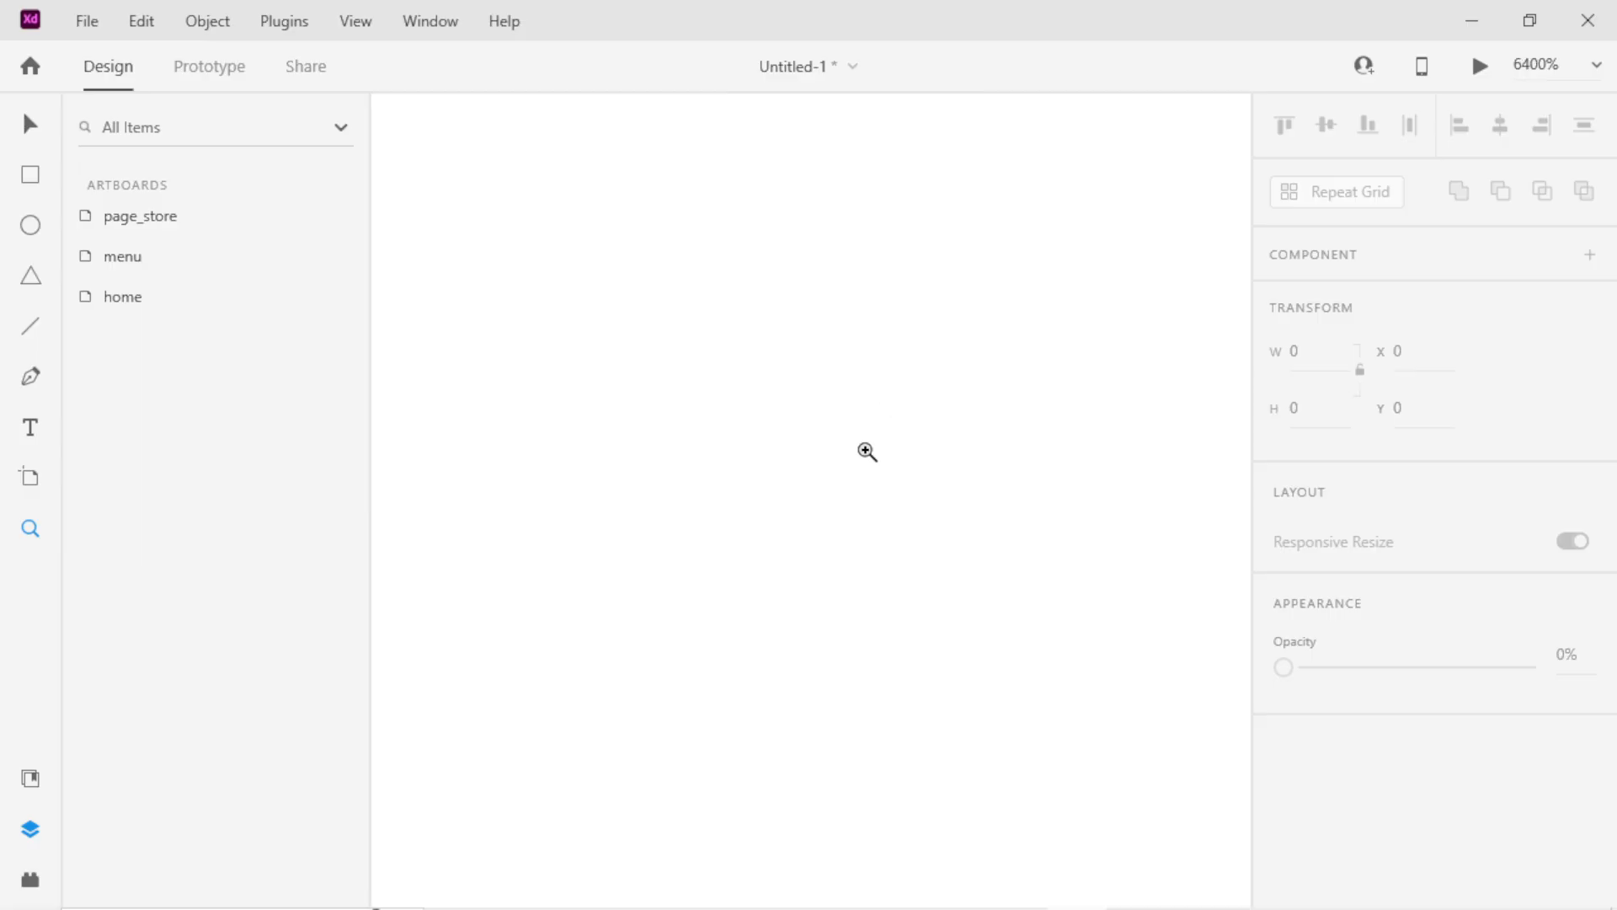
alt+click(838, 452)
alt+click(850, 496)
alt+click(850, 496)
alt+click(849, 496)
alt+click(849, 496)
alt+click(849, 496)
drag(831, 499, 858, 398)
key(v)
key(z)
click(927, 466)
key(v)
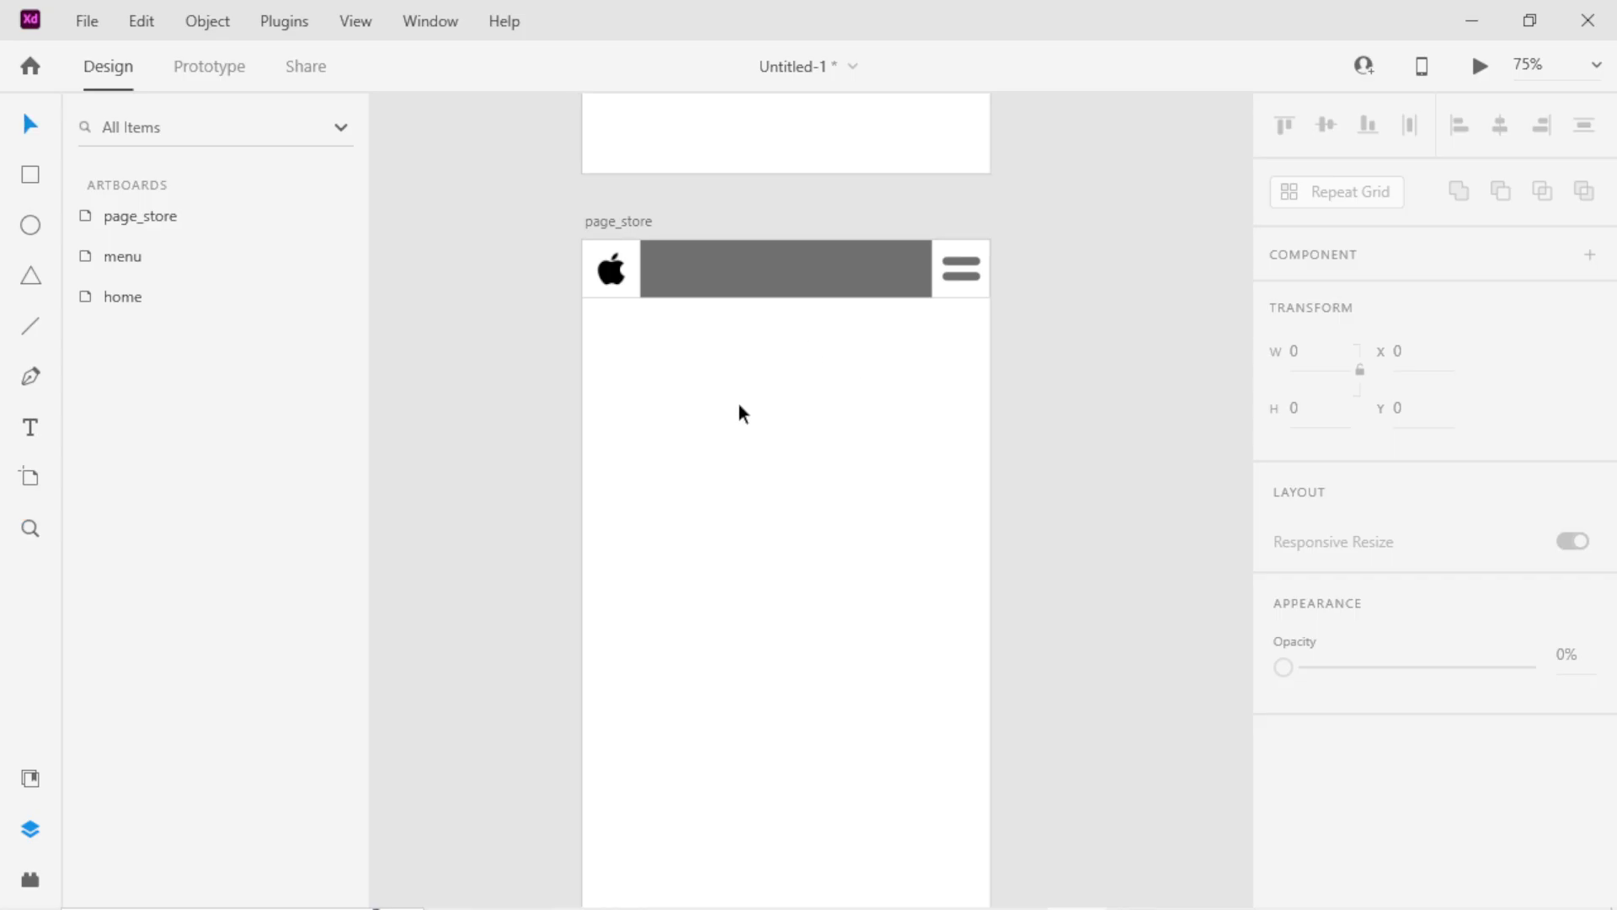
click(655, 414)
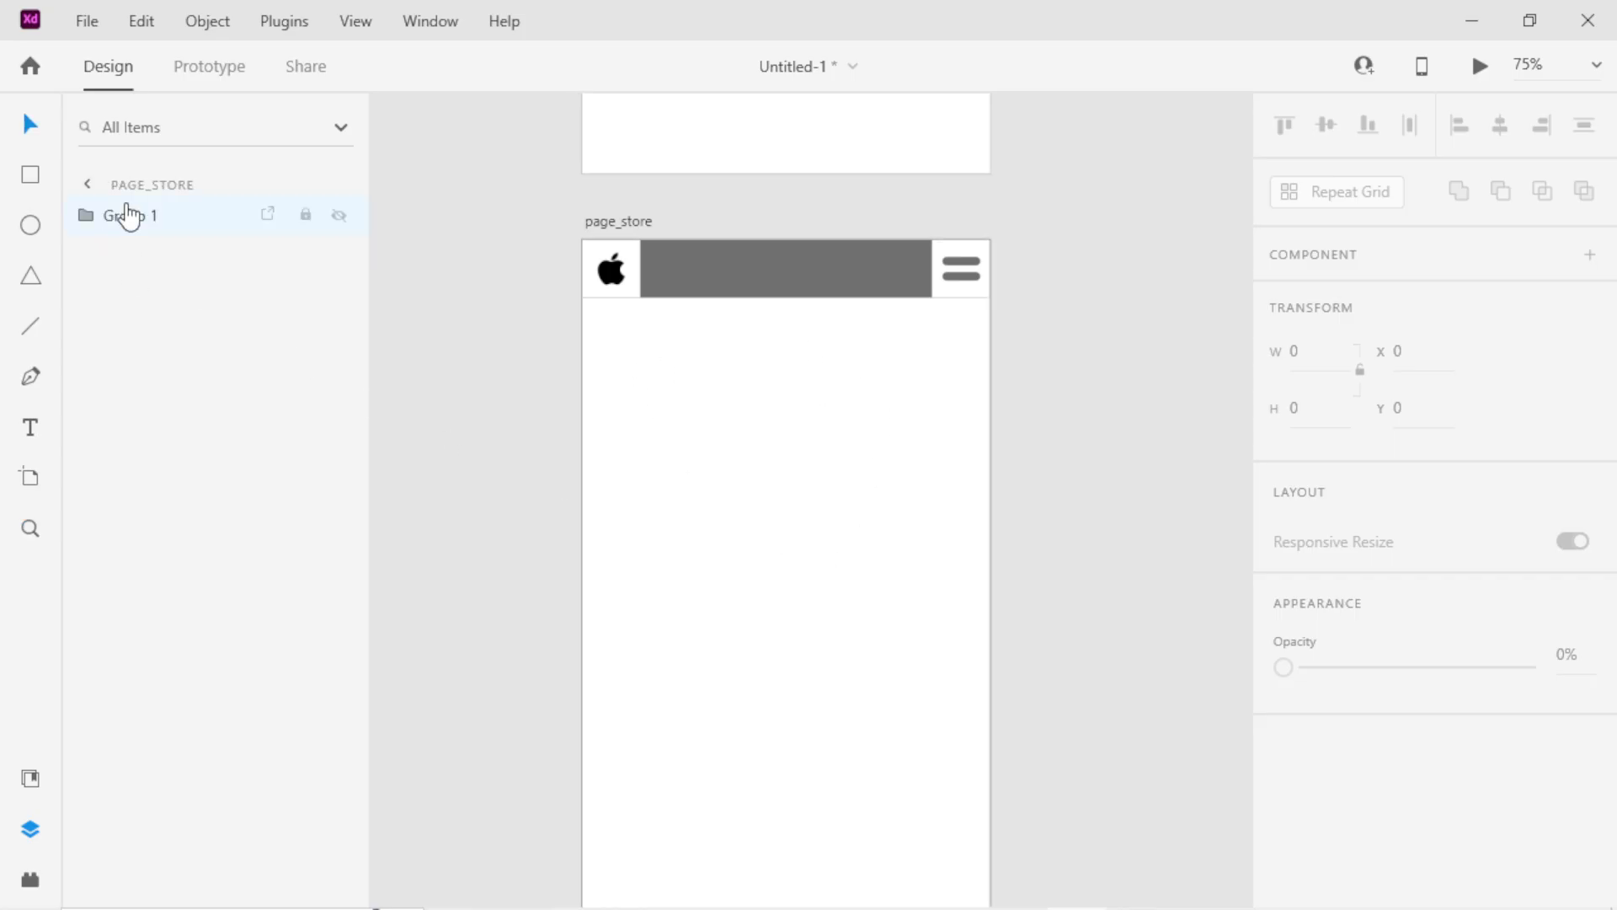
click(631, 222)
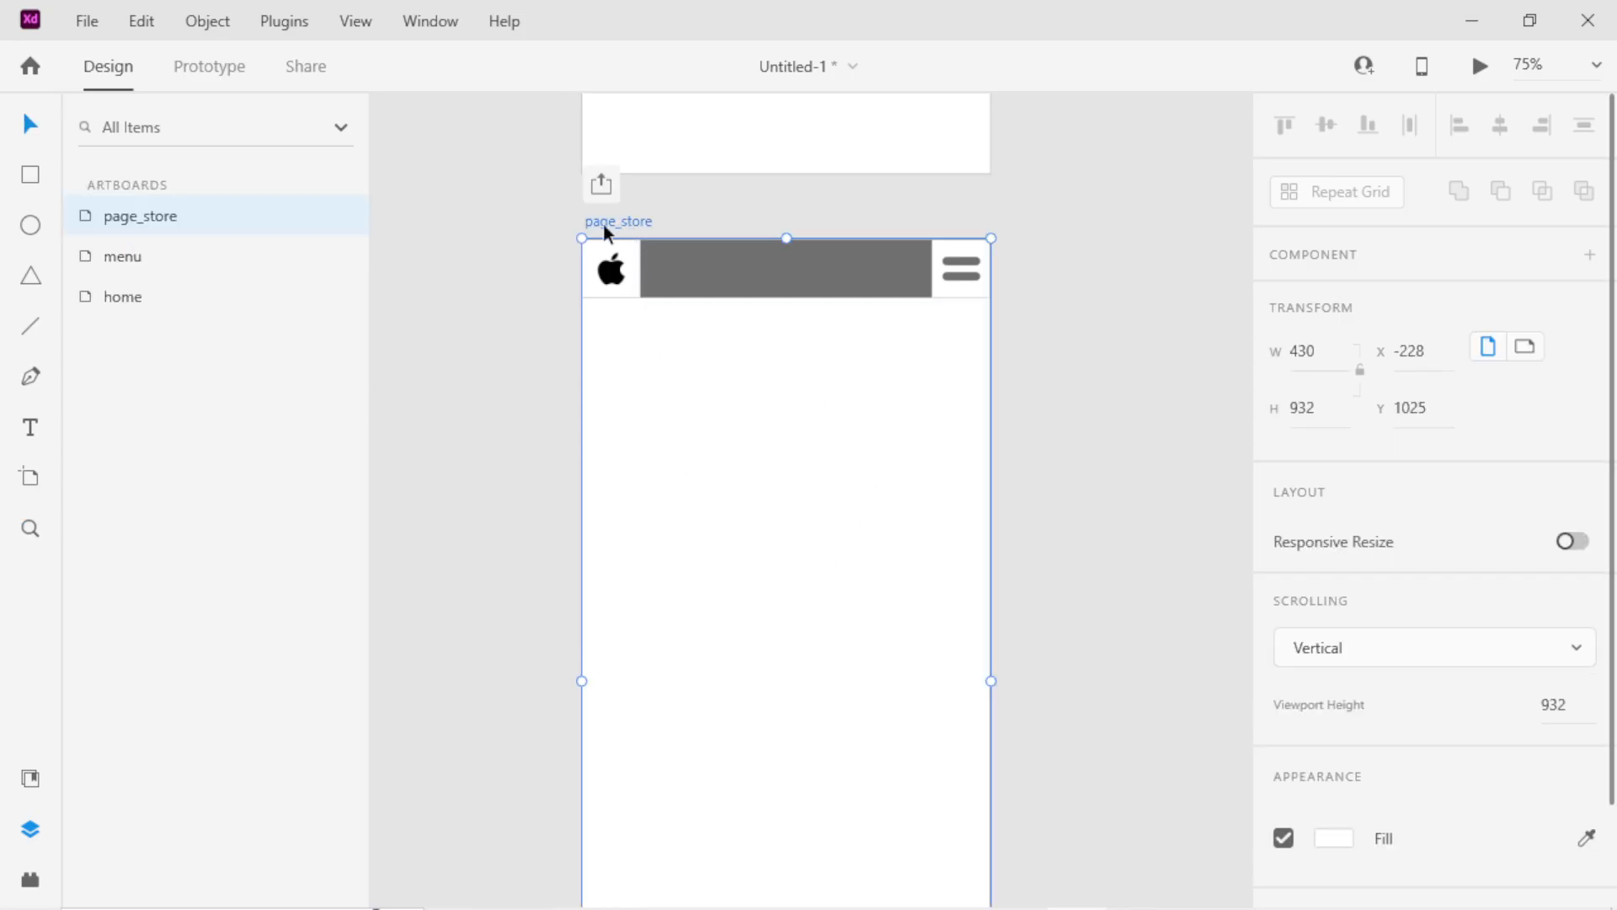
click(21, 173)
mouse_move(620, 380)
mouse_down()
mouse_move(694, 534)
mouse_move(784, 578)
mouse_move(786, 549)
mouse_up()
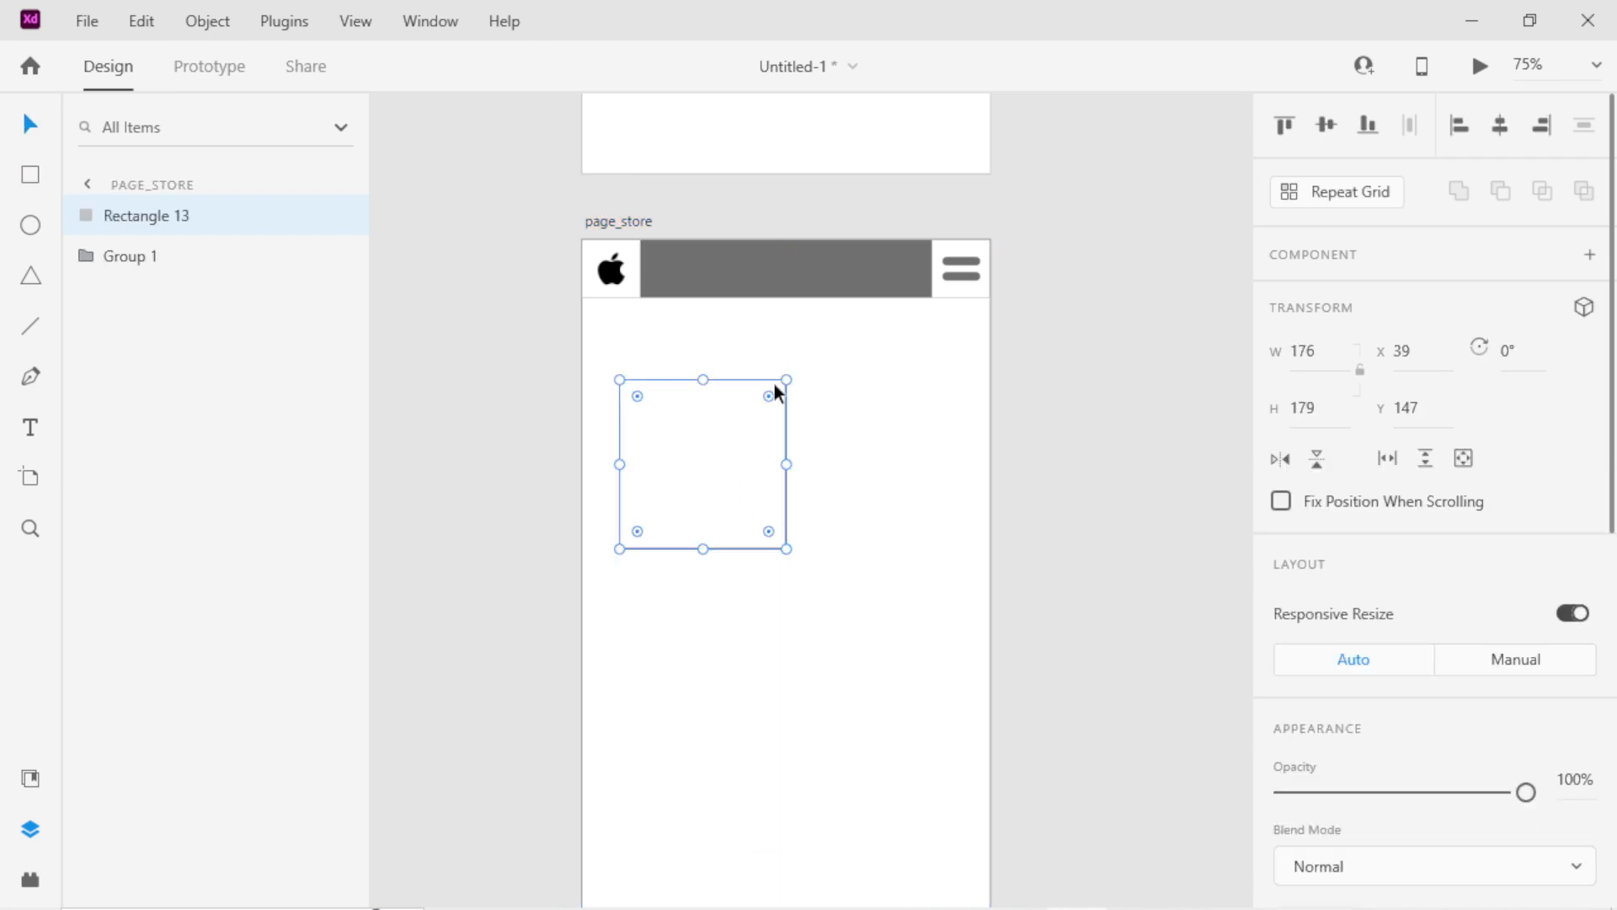
Try to repeat the rectangle horizontally into two columns with a repeat grid.
click(1341, 195)
drag(787, 464, 978, 503)
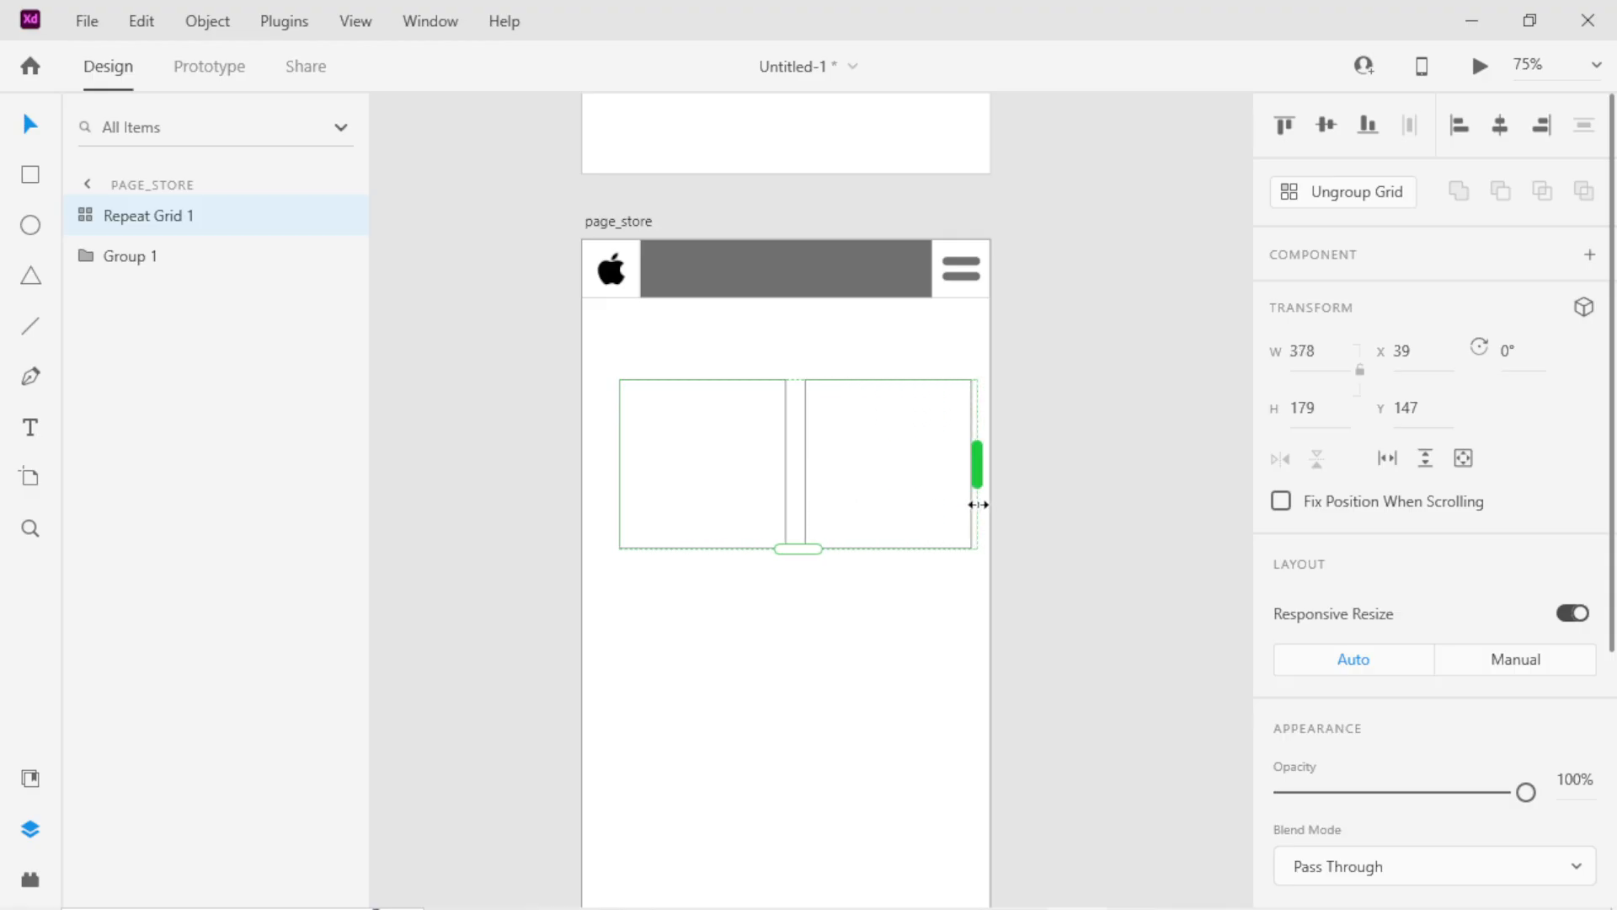
key(ctrl+z)
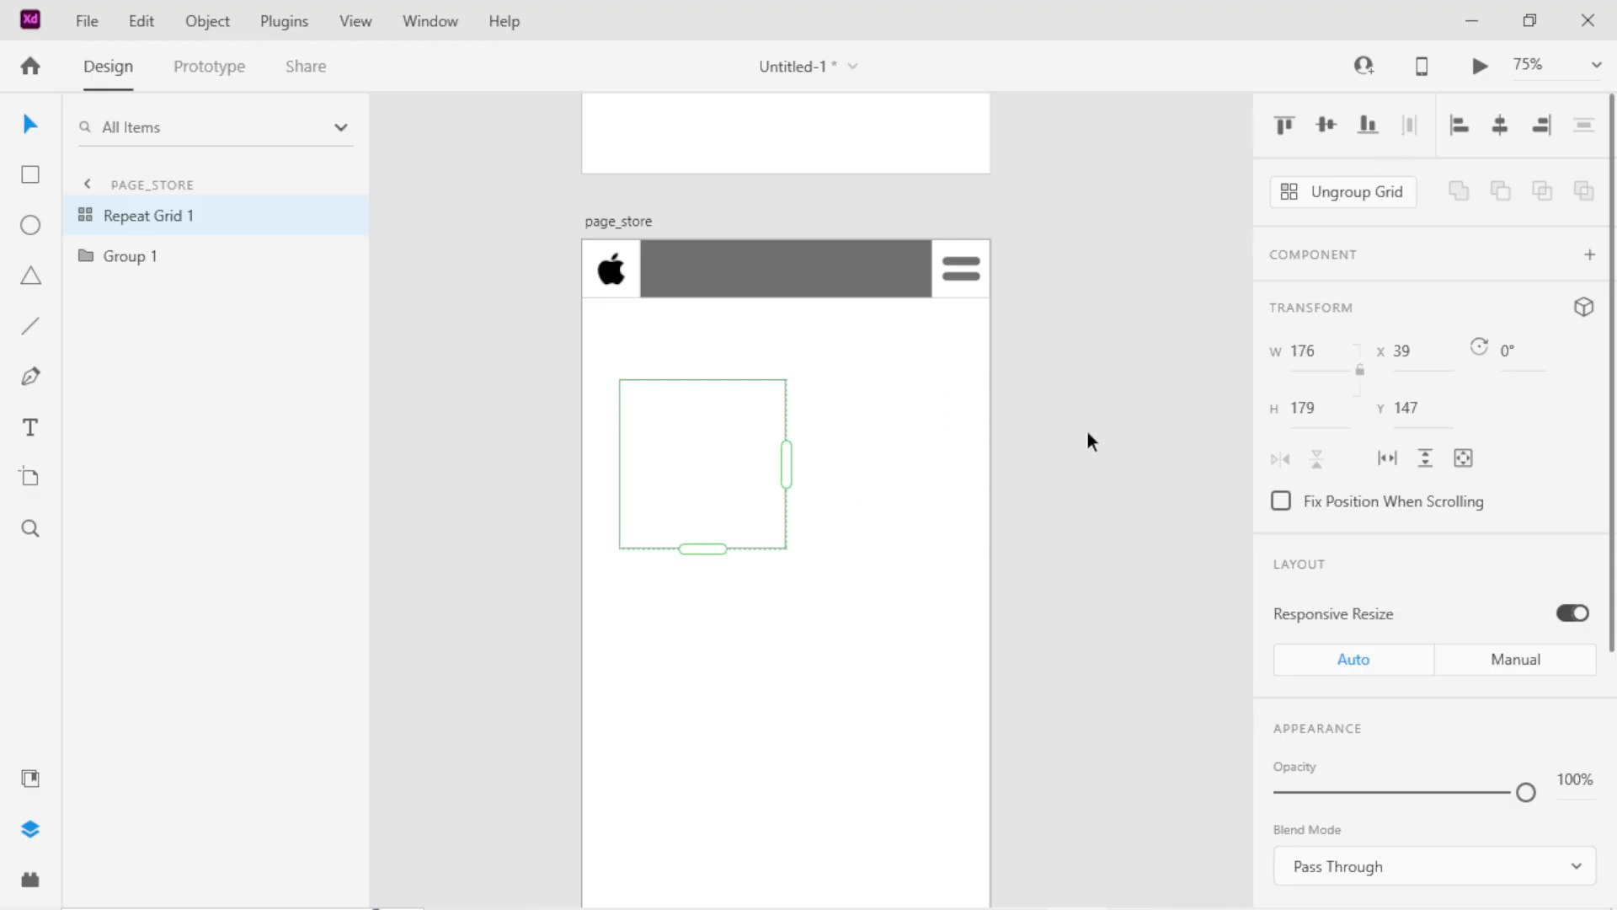
click(1087, 430)
click(779, 511)
click(1309, 202)
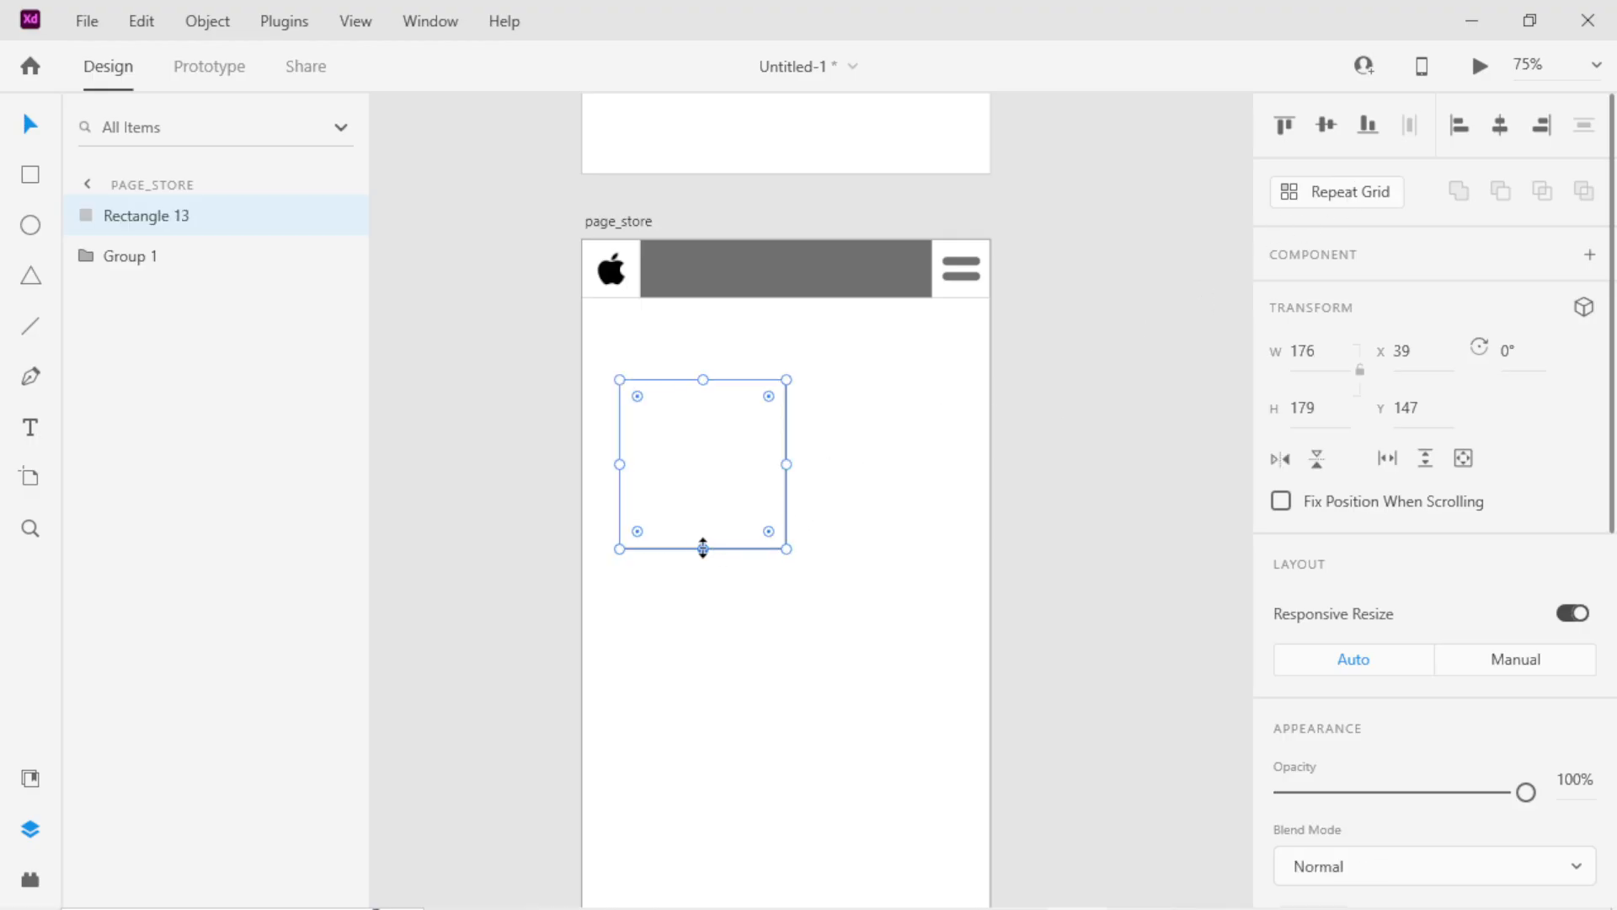
Stretch the rectangle's bottom edge downward to a height of about 224.
drag(703, 548, 703, 590)
click(822, 505)
click(747, 480)
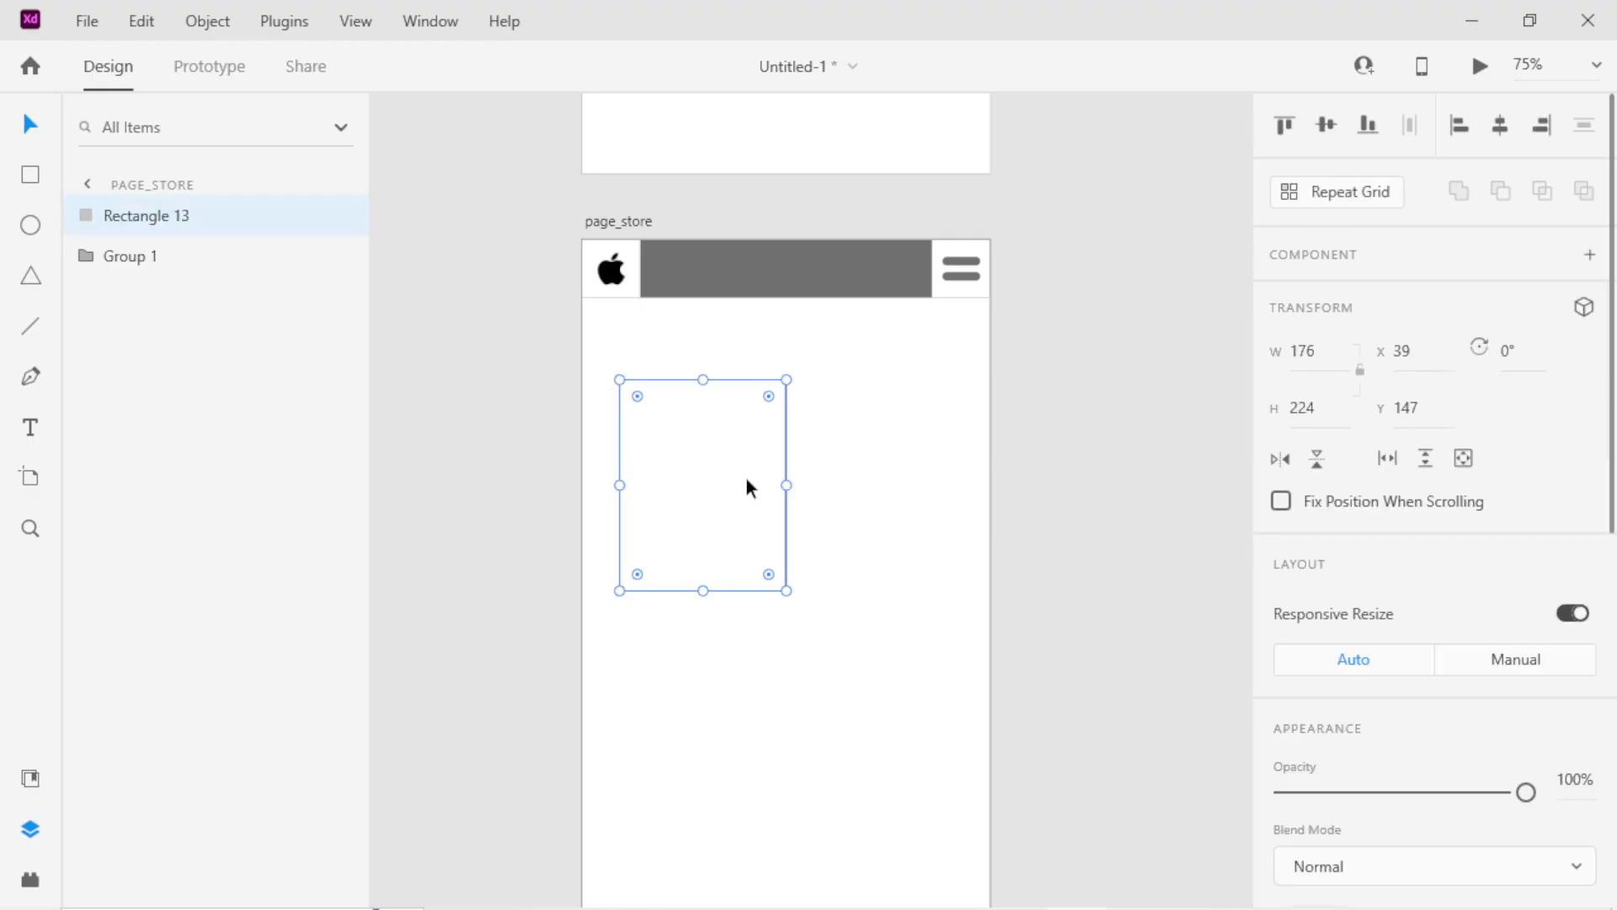
click(512, 393)
Draw a rectangle about 159 by 169 in the upper part of the first one and centre the two horizontally.
click(32, 179)
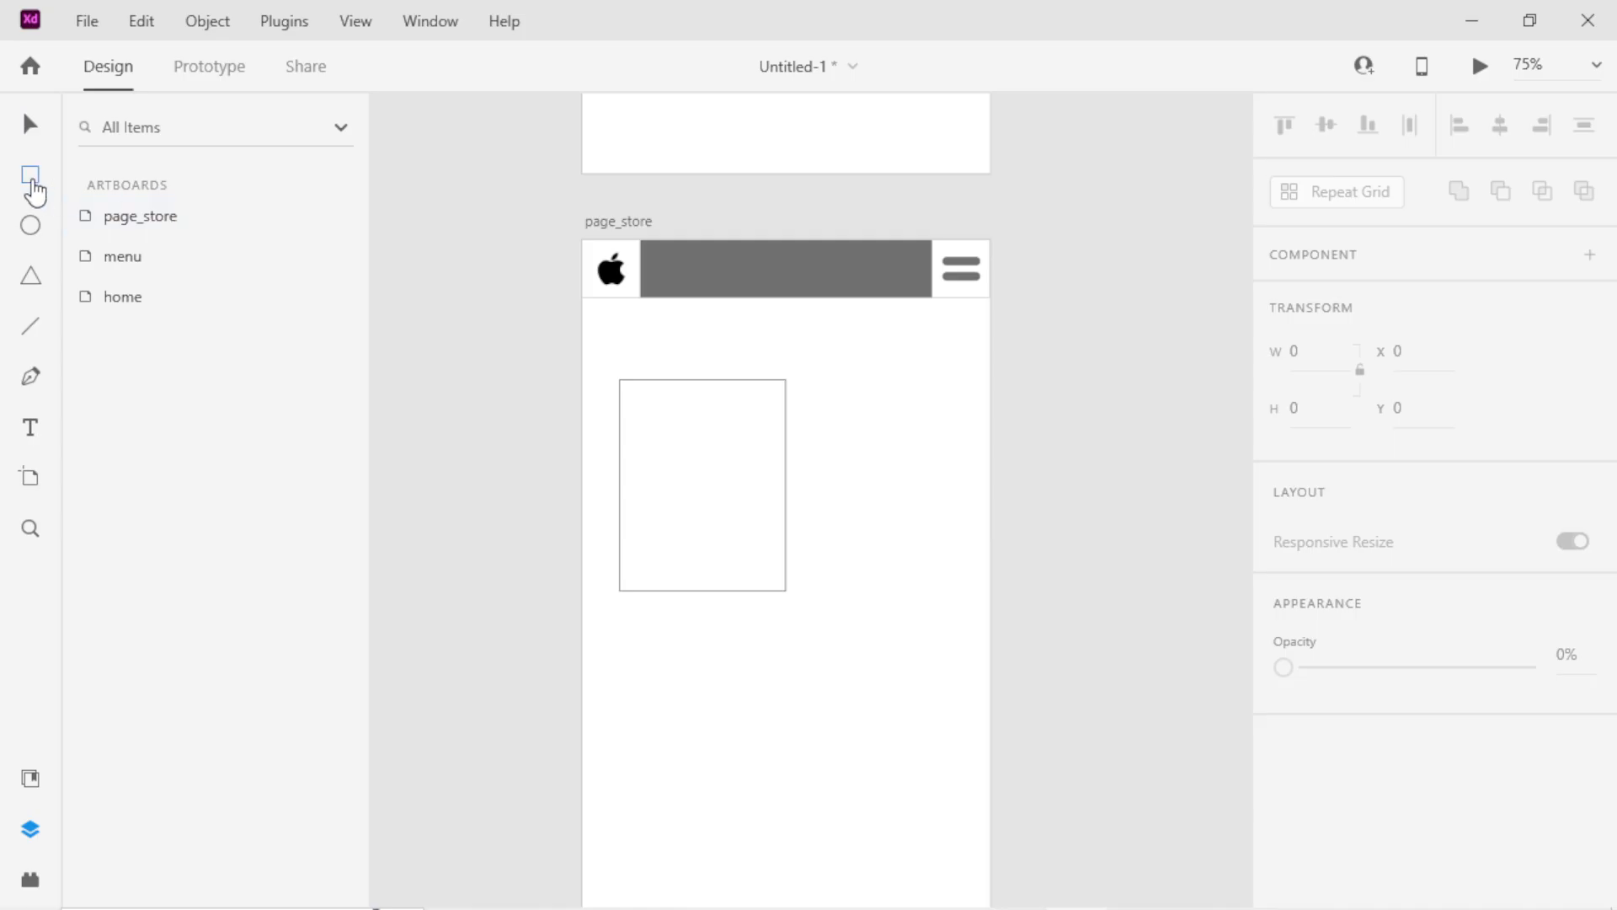
drag(625, 389, 776, 549)
key(z)
click(758, 477)
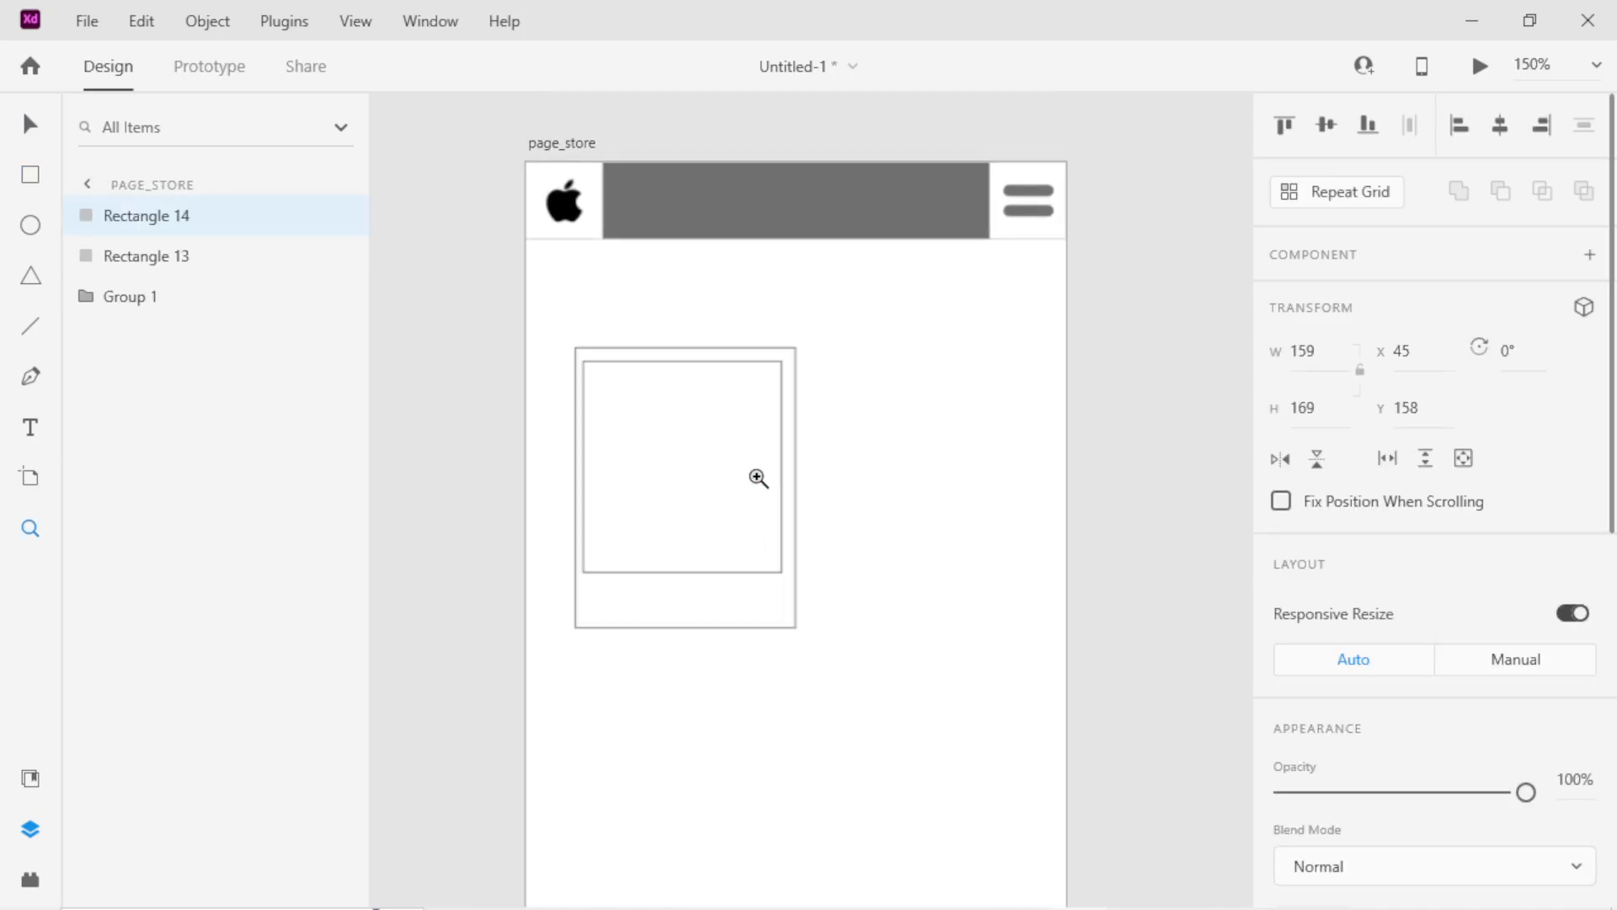
key(v)
drag(742, 452, 716, 492)
drag(926, 341, 808, 392)
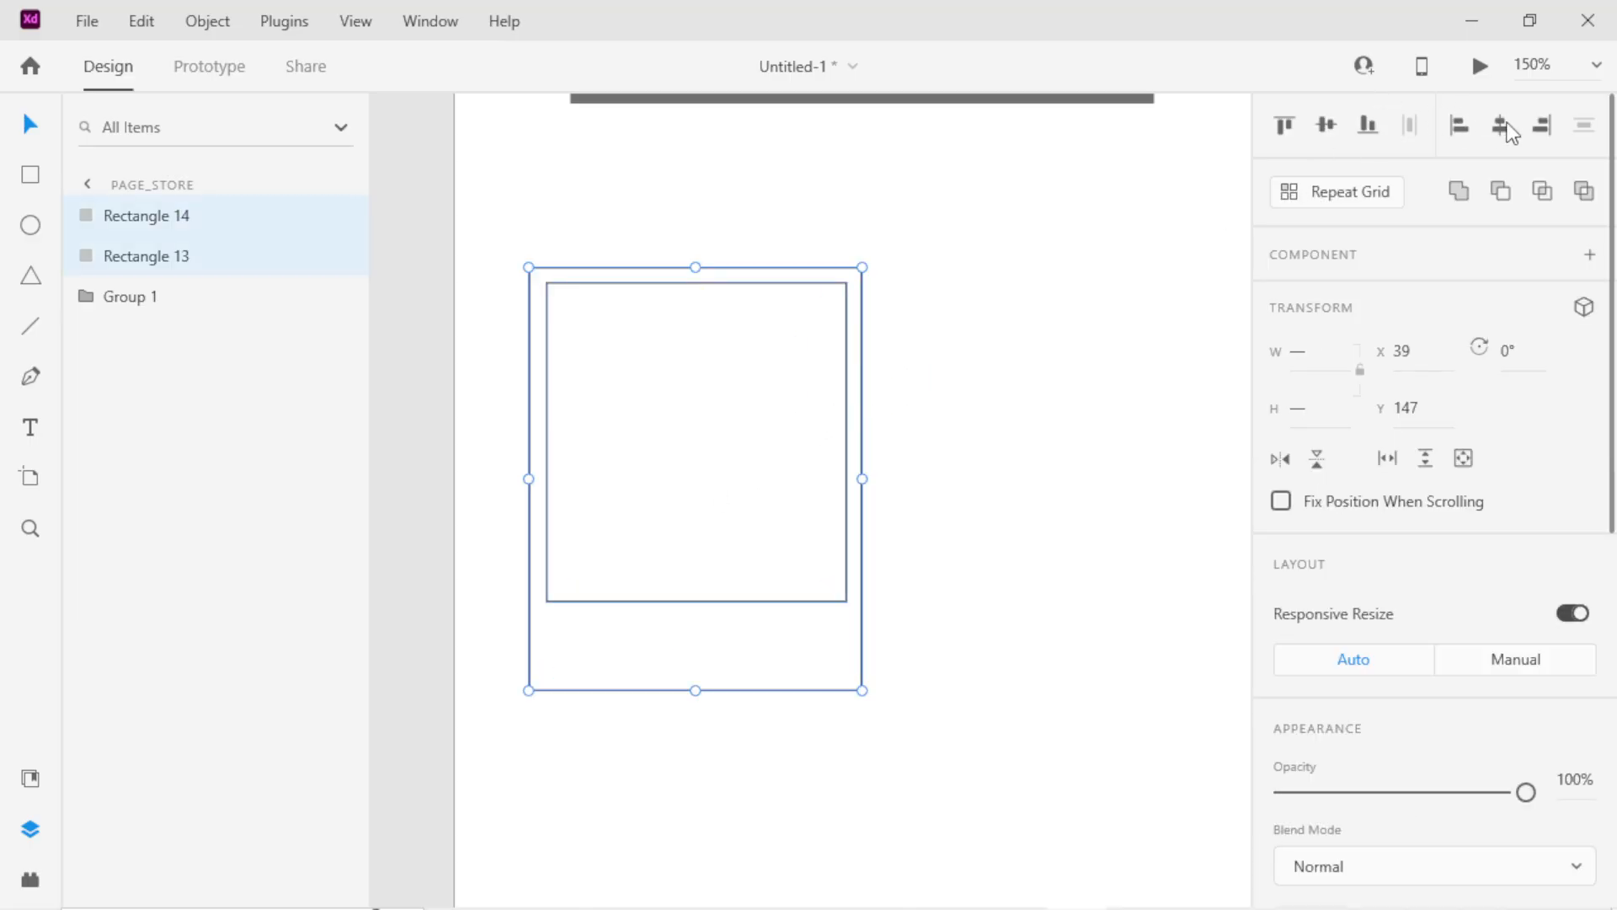
scroll(758, 536, down, 2)
Extend the outer rectangle's bottom edge further down to leave more room beneath the inner rectangle.
click(689, 592)
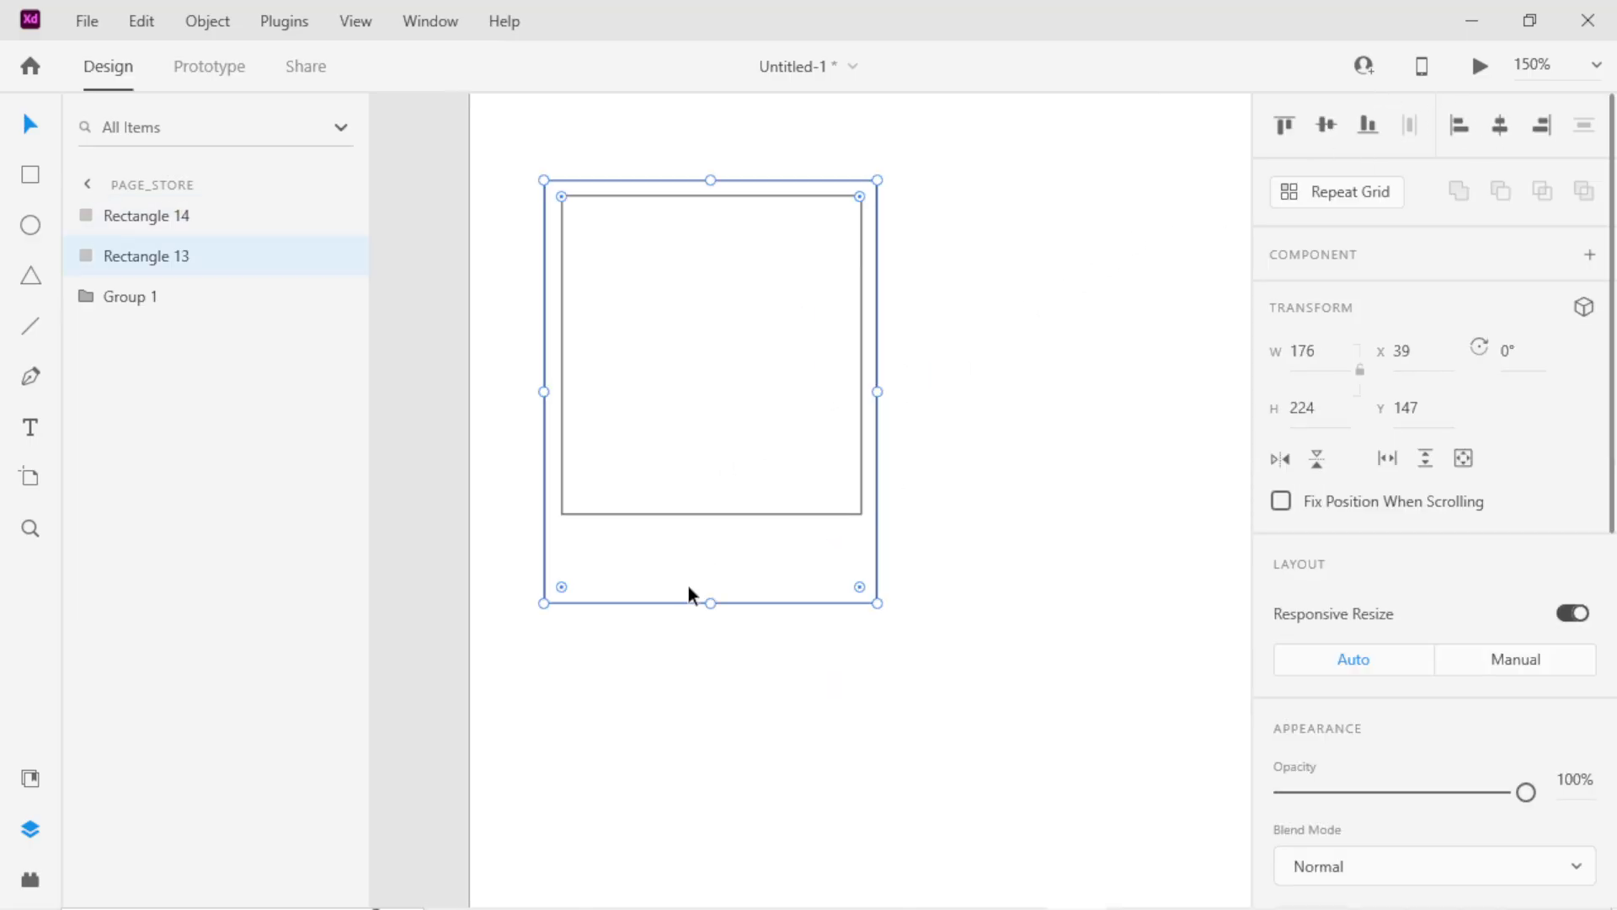
drag(712, 603, 715, 660)
click(706, 714)
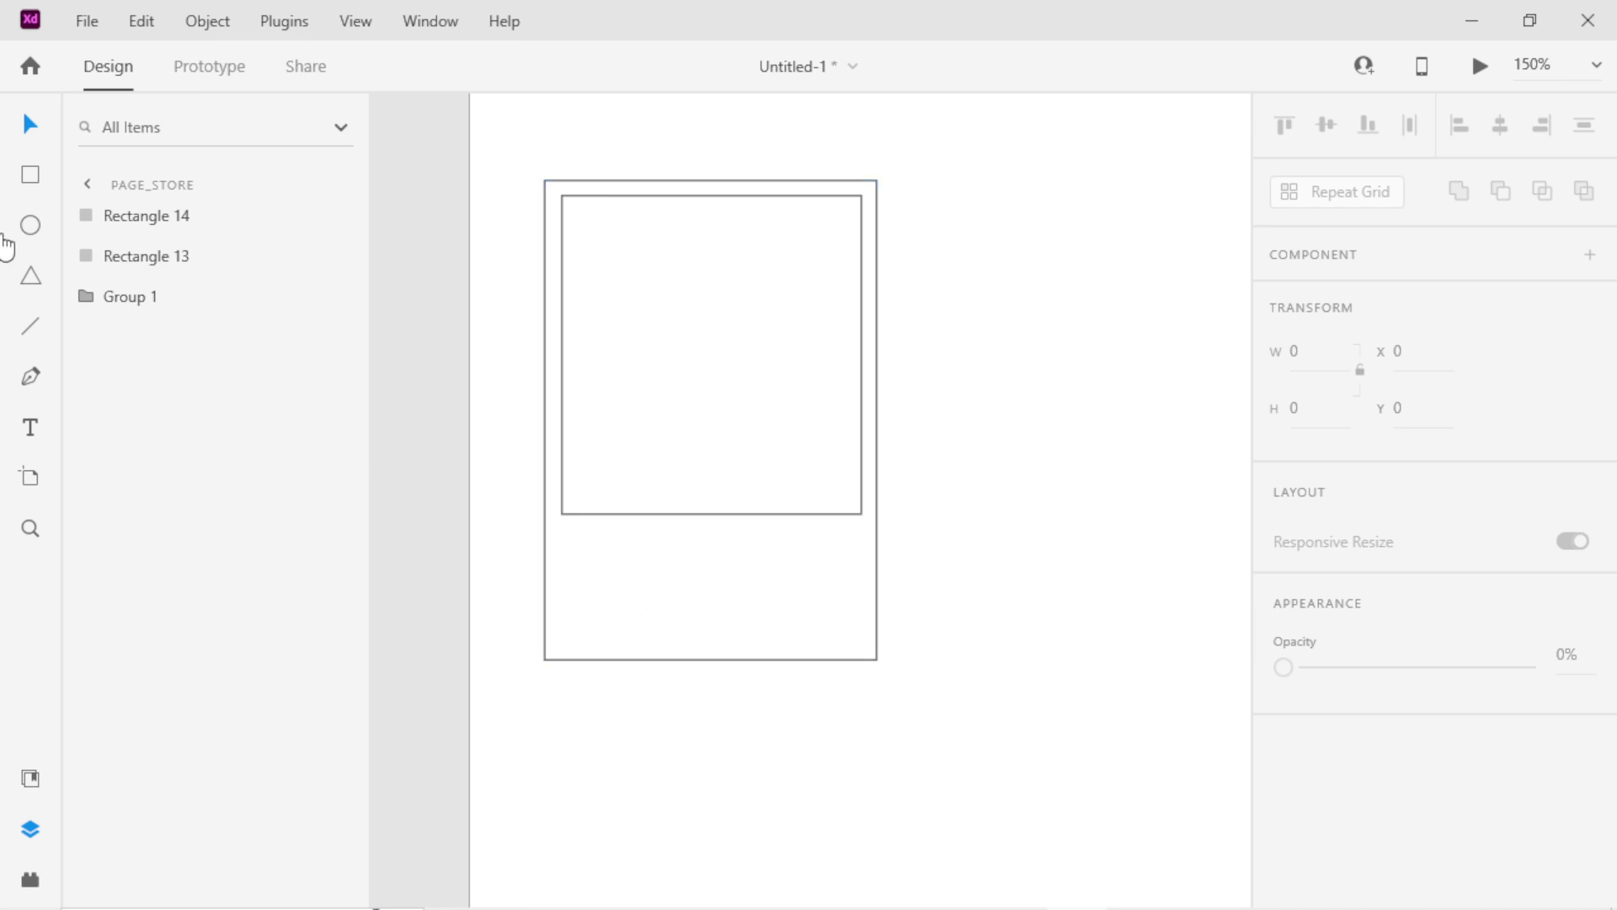
Add the text "iPhone" in the card's lower area, near the inner rectangle's bottom edge.
click(578, 552)
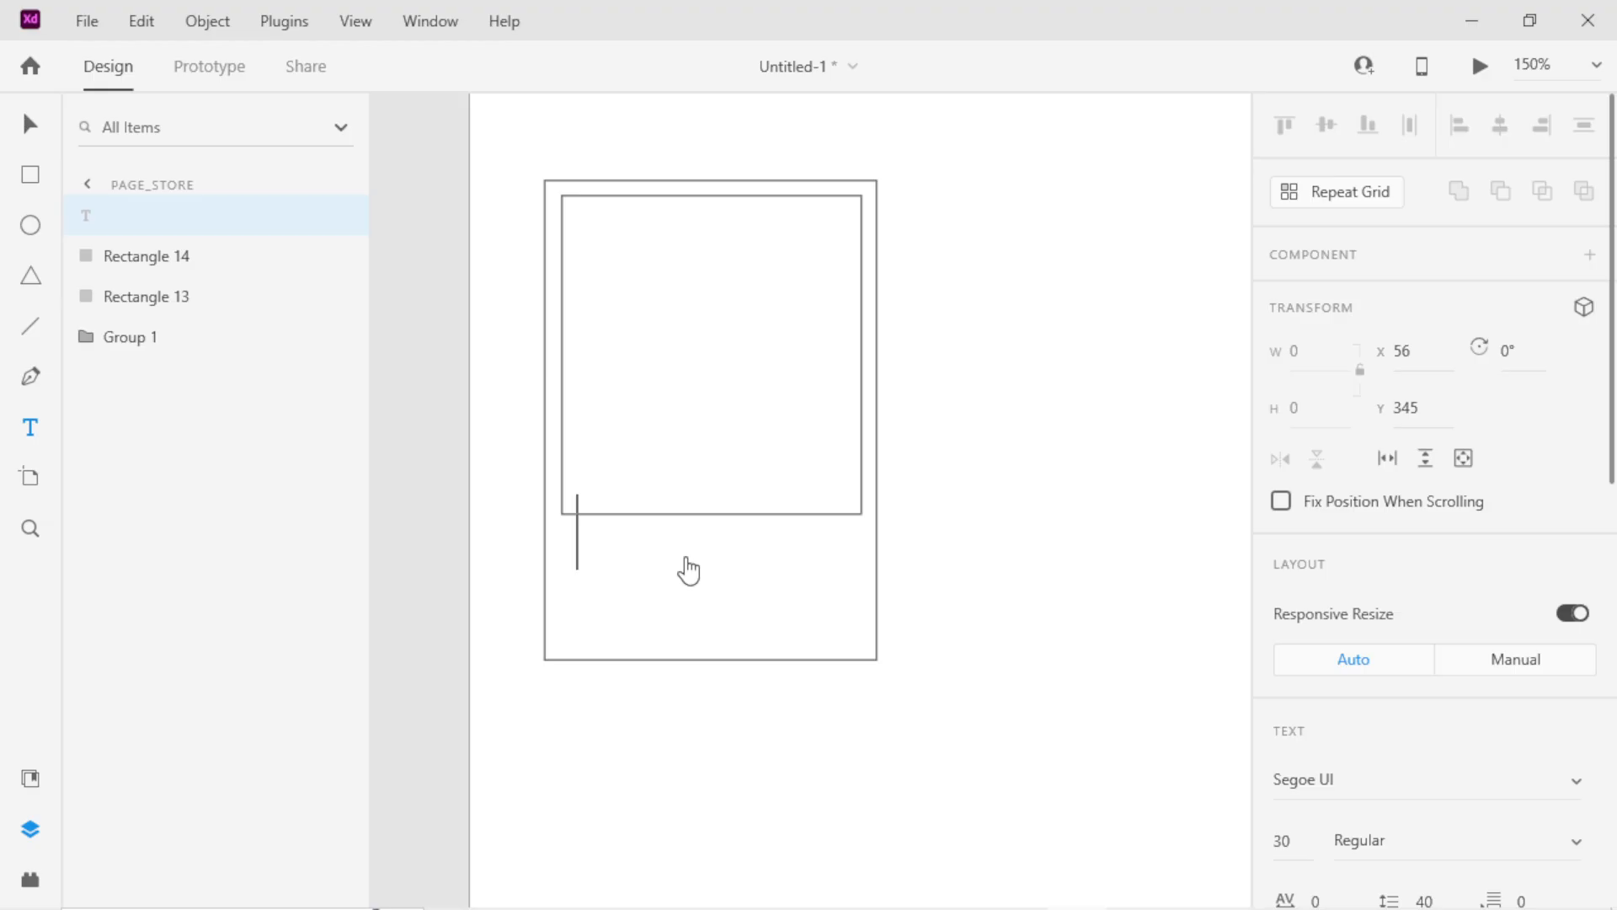
text(iPhone)
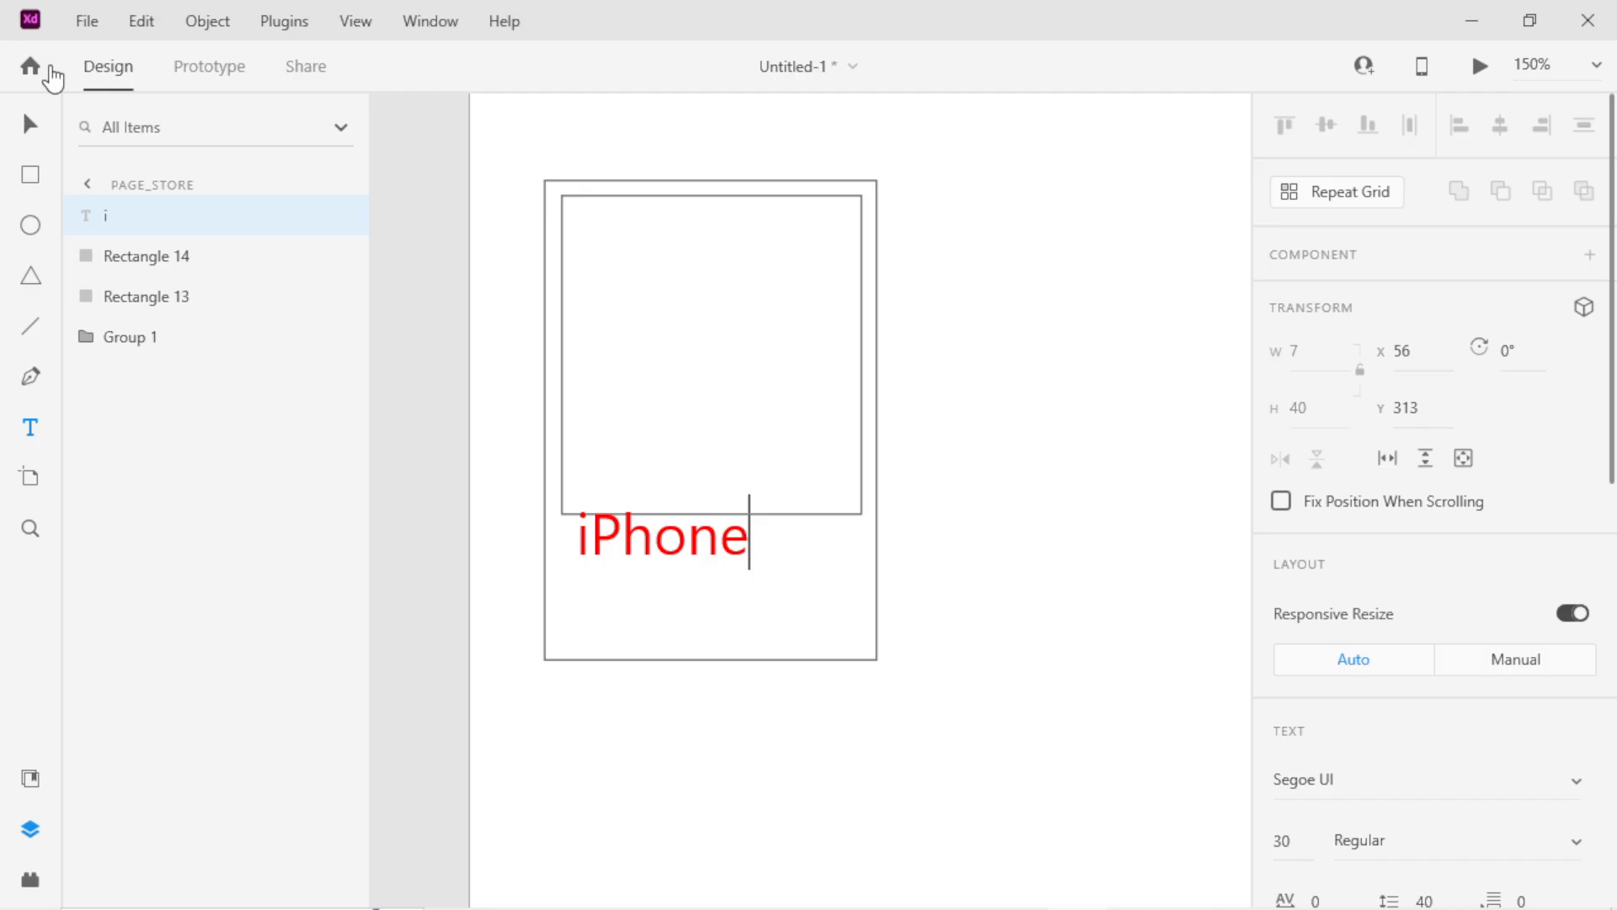
click(31, 128)
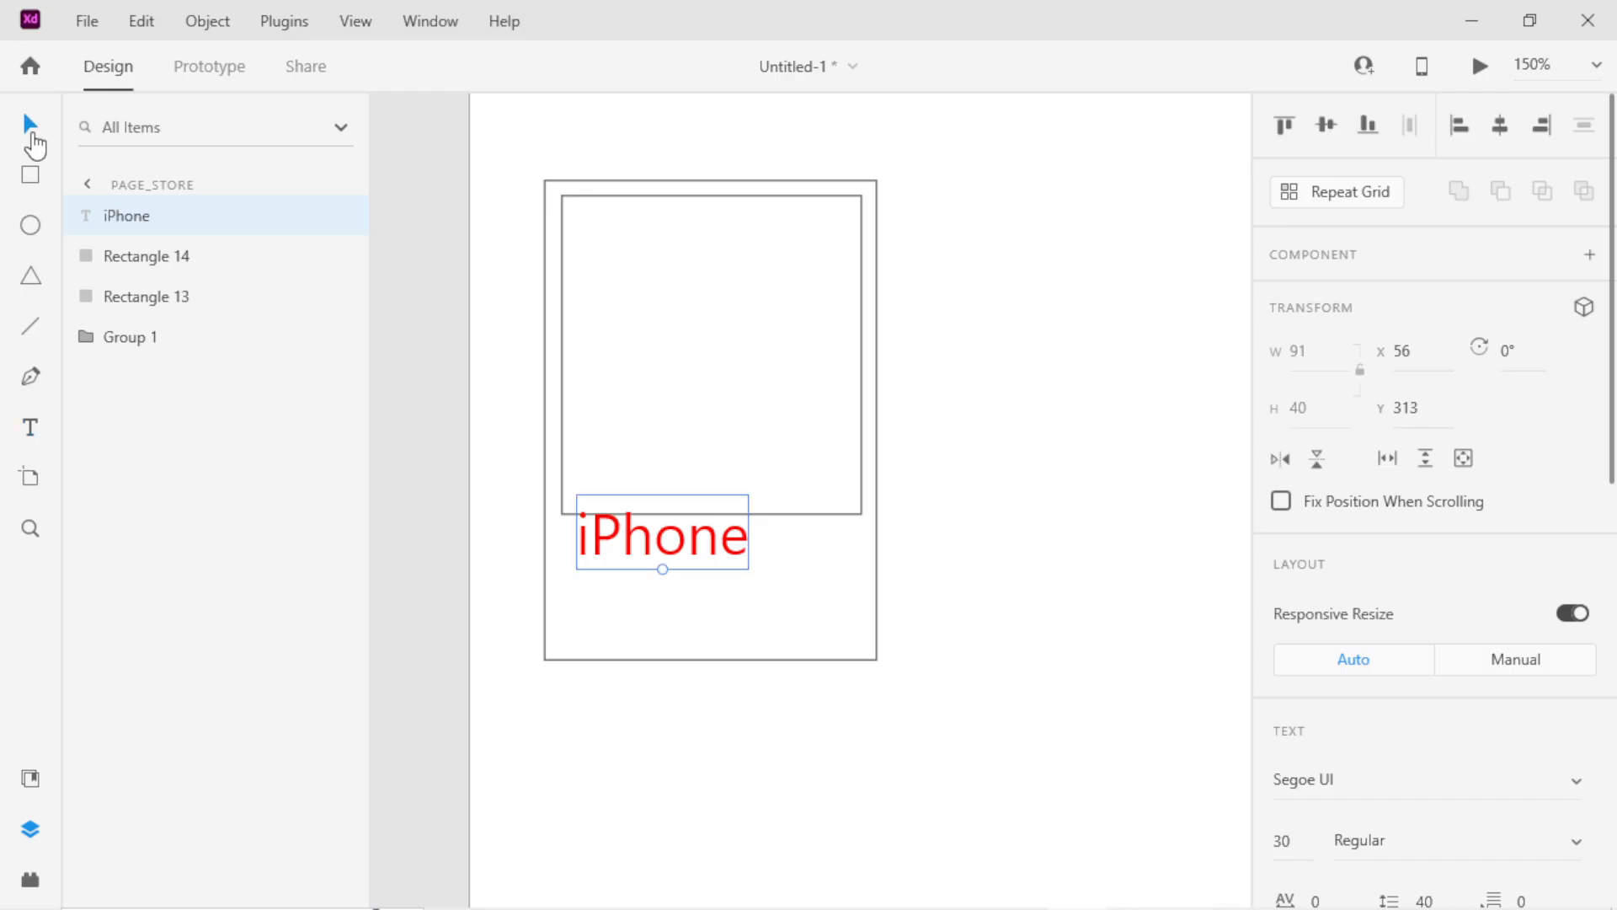
Move the "iPhone" text just below the inner rectangle, aligned with its left edge, and fill it with the saved dark grey.
drag(696, 514, 701, 580)
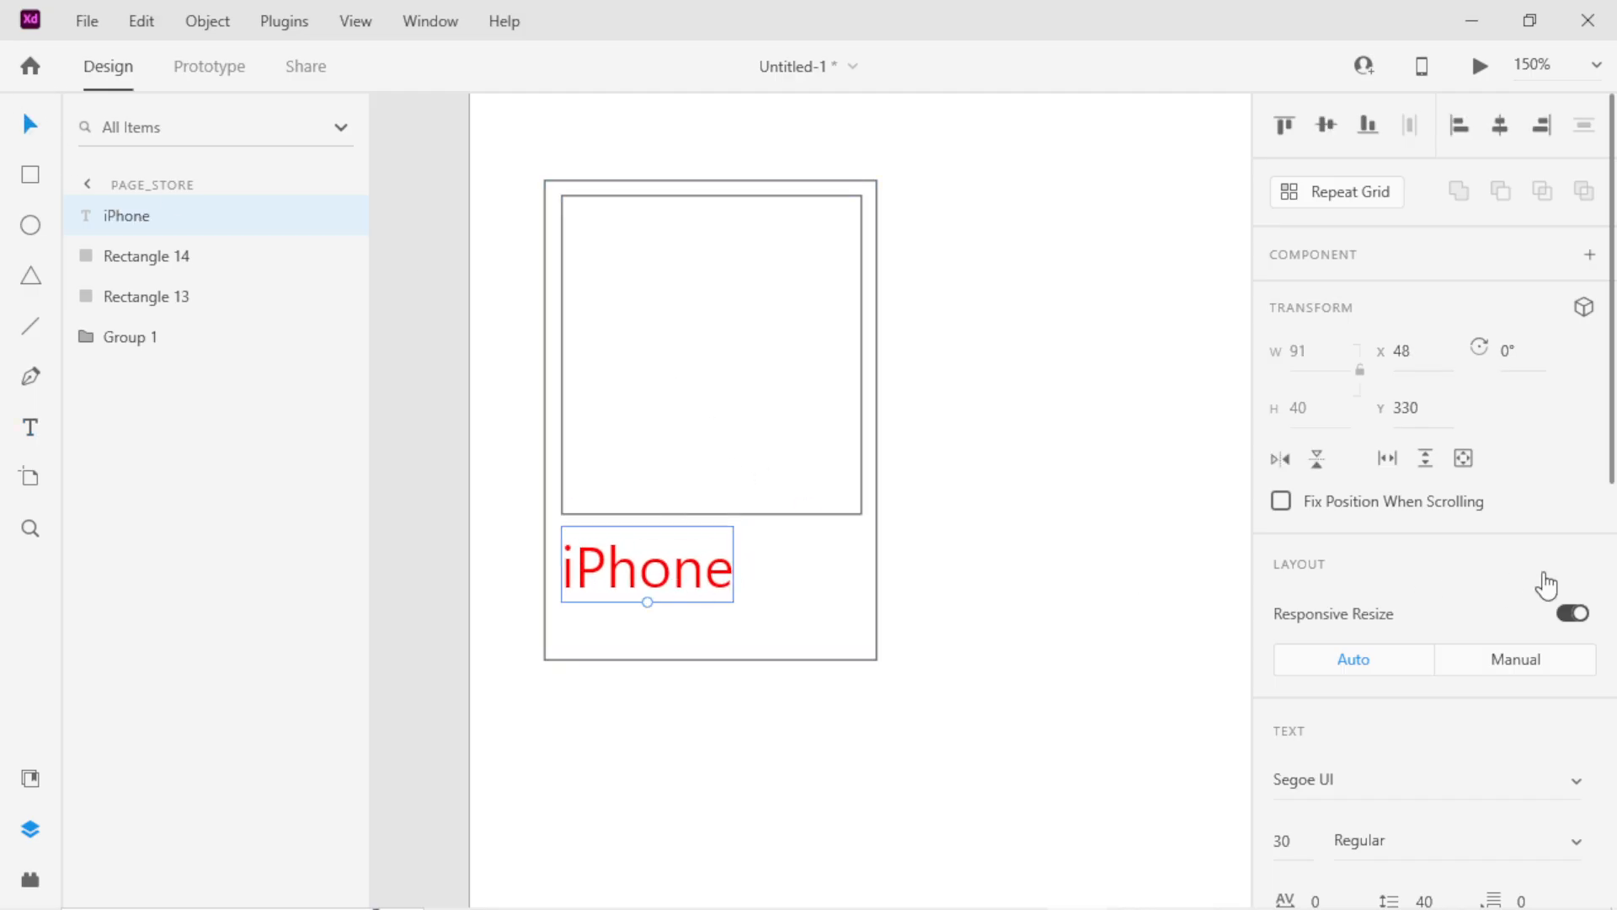
scroll(1432, 582, down, 10)
click(1335, 515)
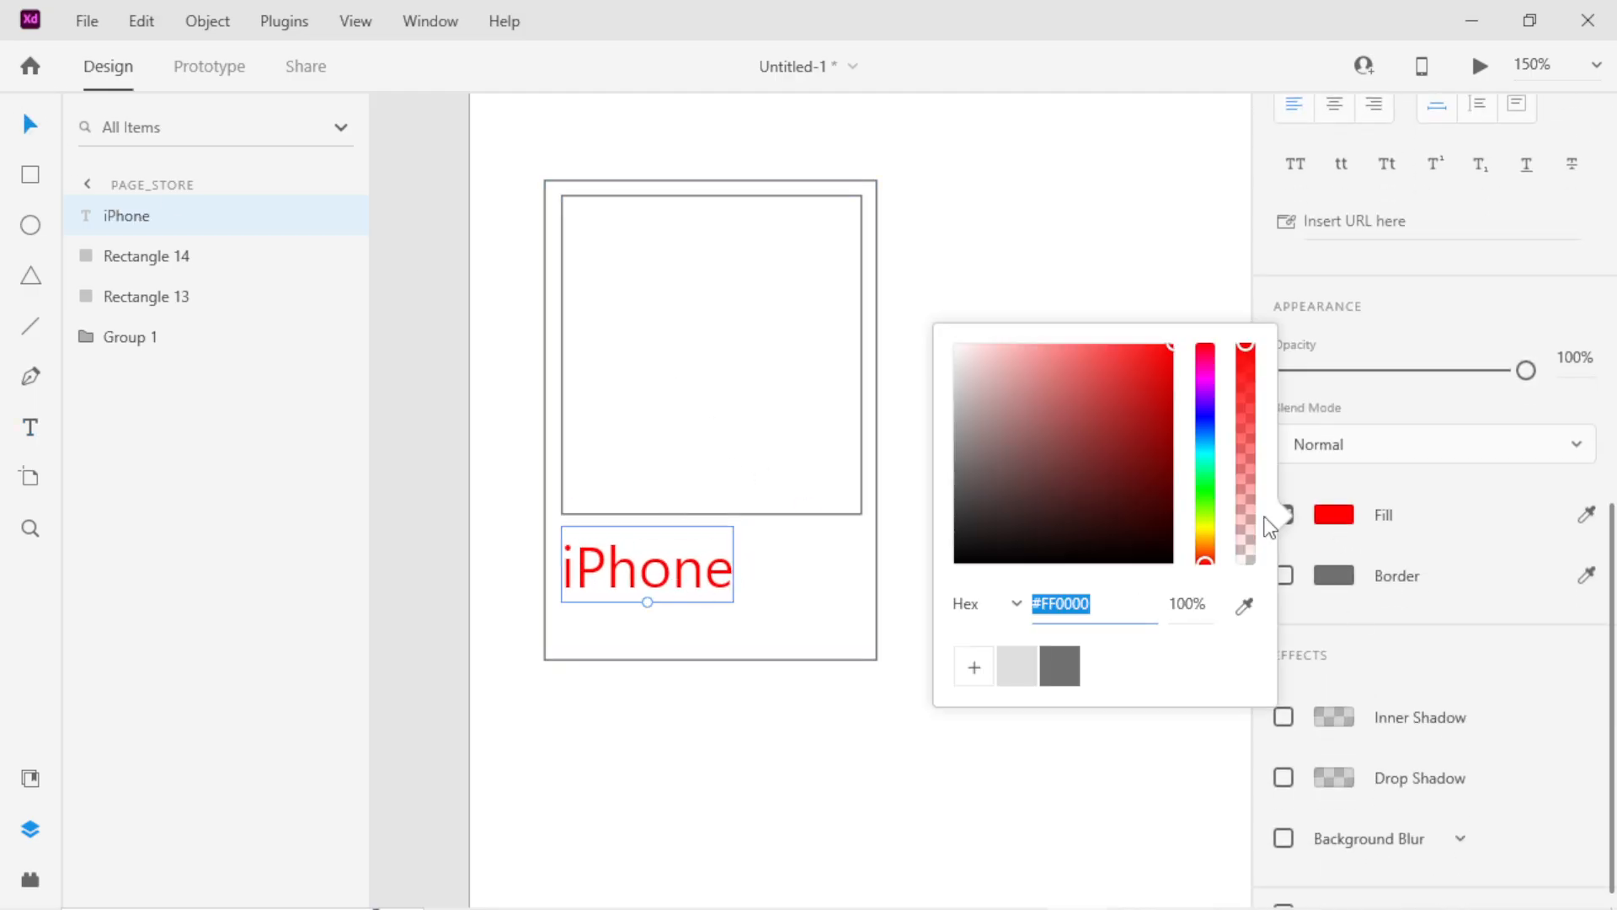
click(1059, 663)
click(796, 741)
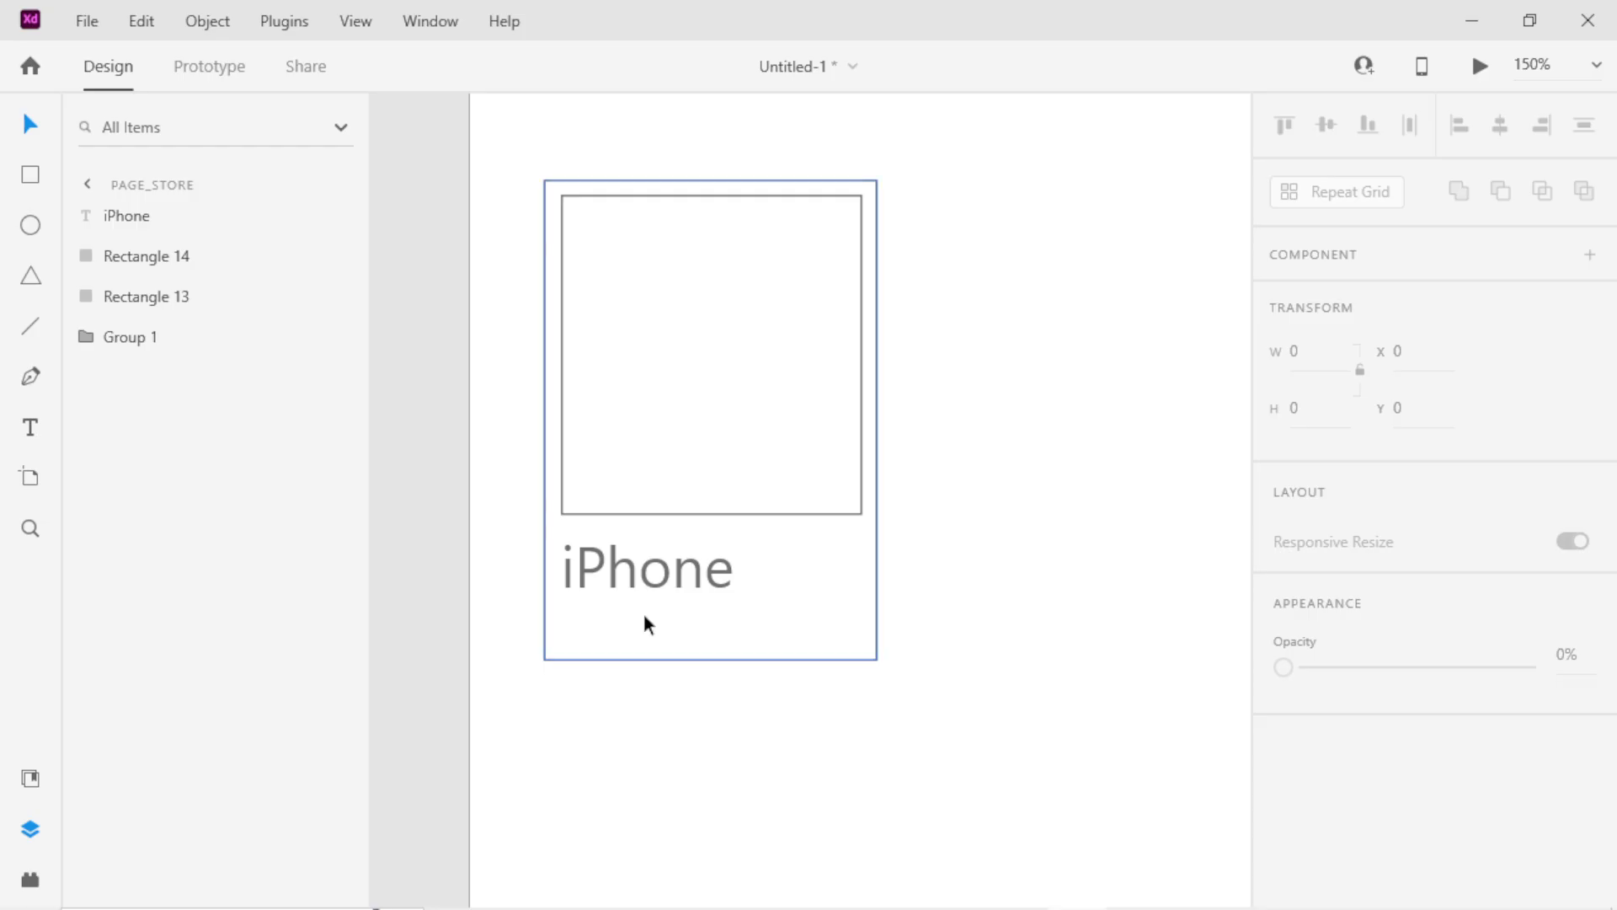
Shift the product name slightly and extend its text to read "iPhone 17".
mouse_move(662, 576)
mouse_down()
mouse_move(679, 543)
mouse_move(672, 581)
mouse_move(637, 576)
mouse_up()
key(t)
double_click(665, 571)
key(End)
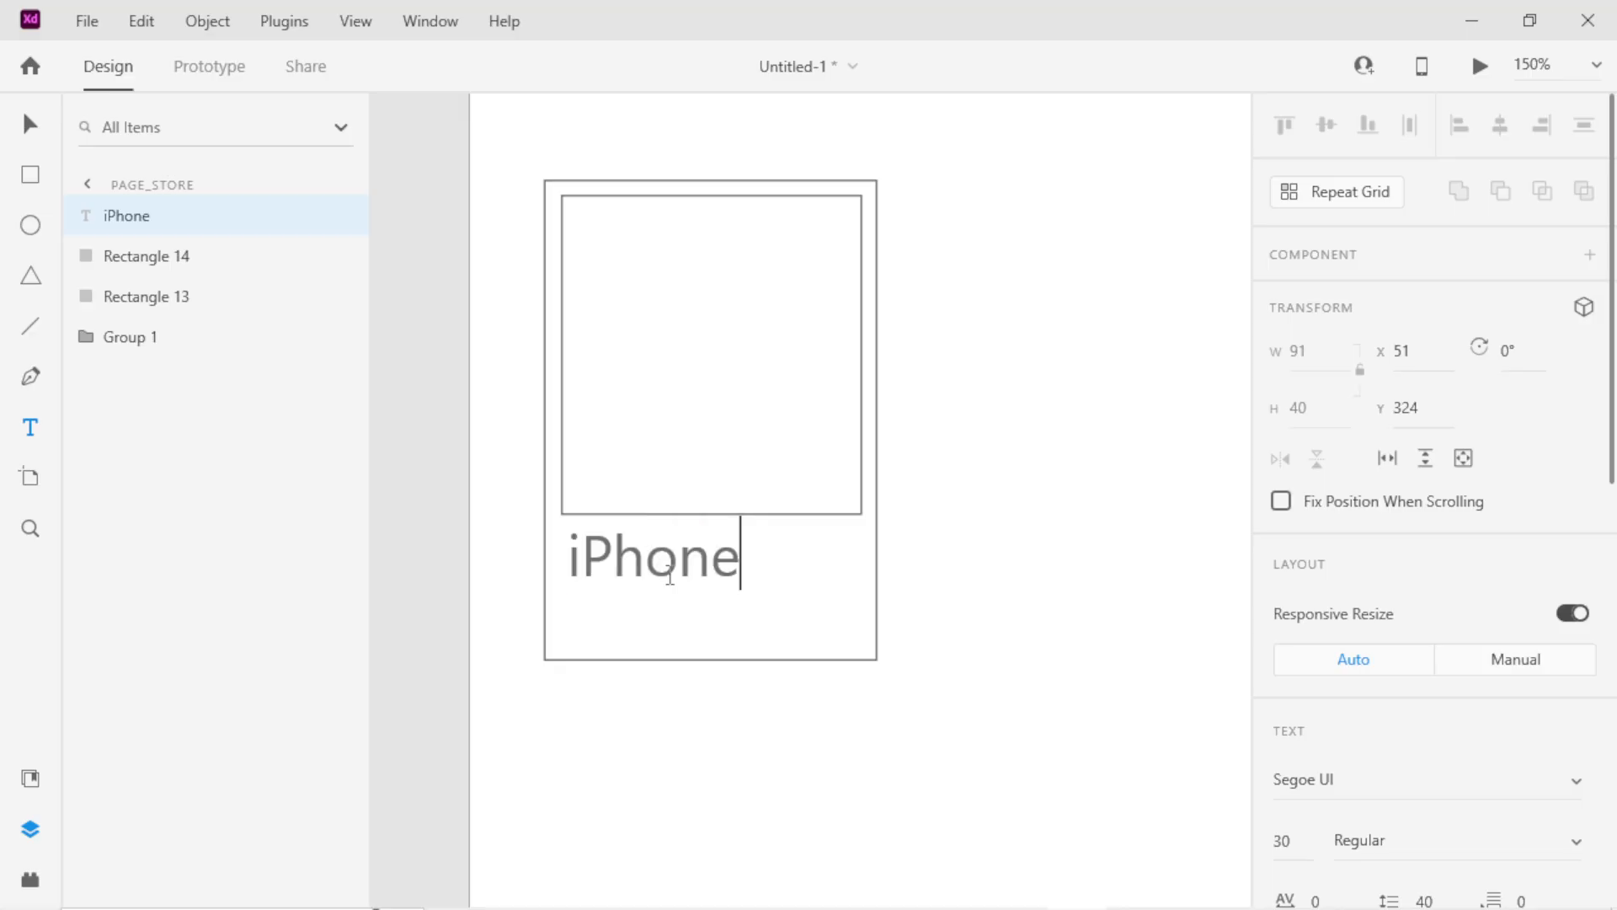
text(17)
click(29, 128)
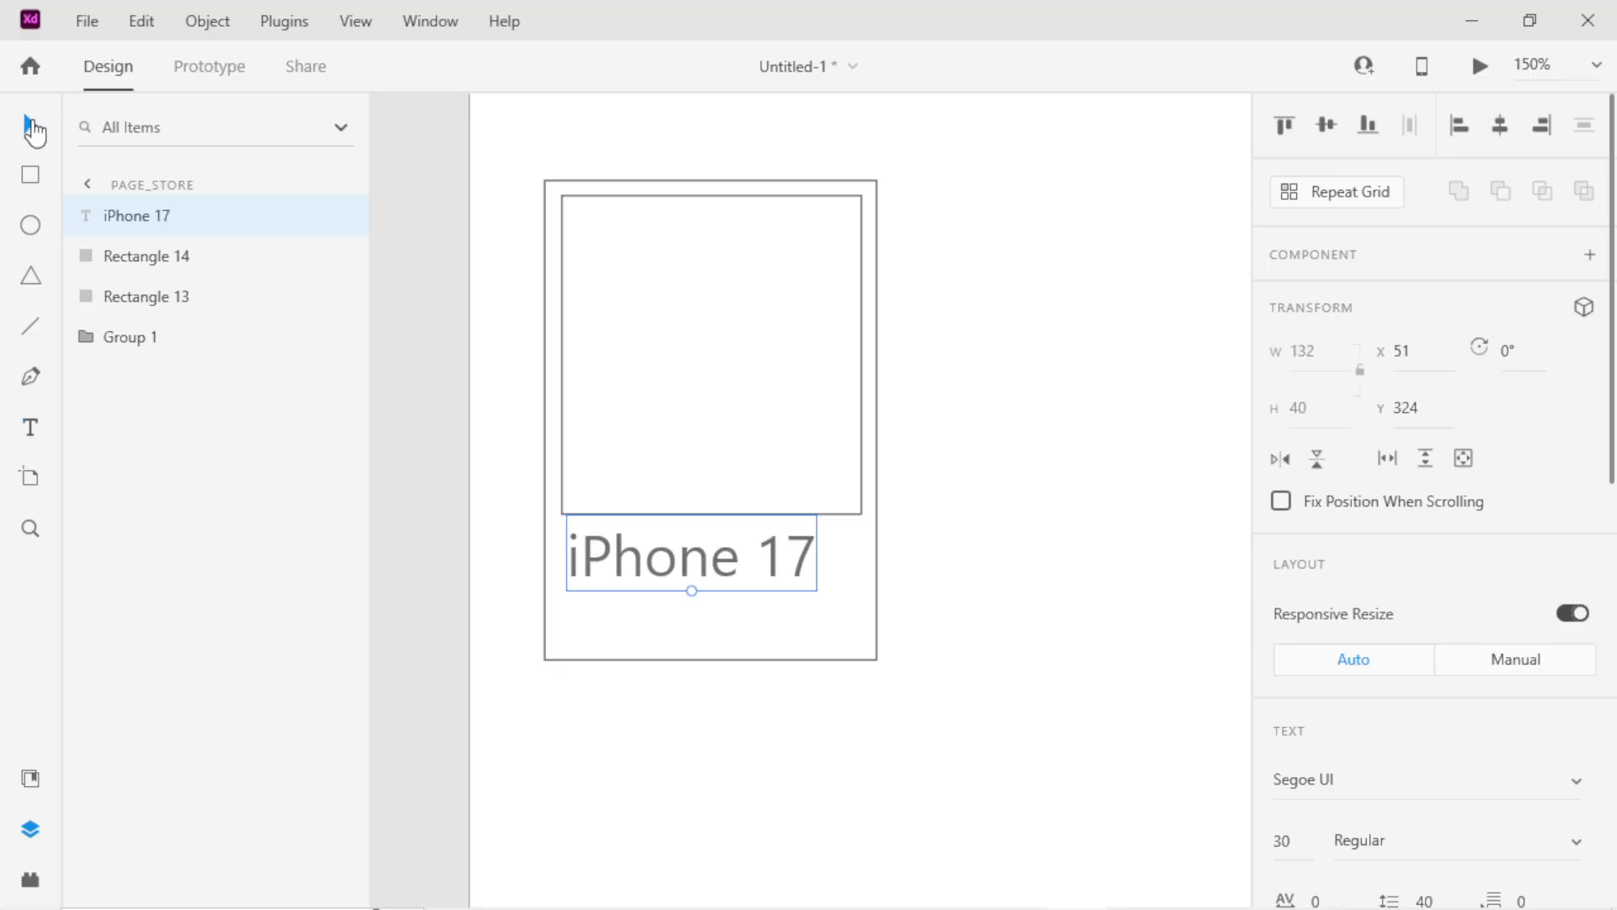
Set the font size of the "iPhone 17" text to 16.
scroll(1336, 522, down, 4)
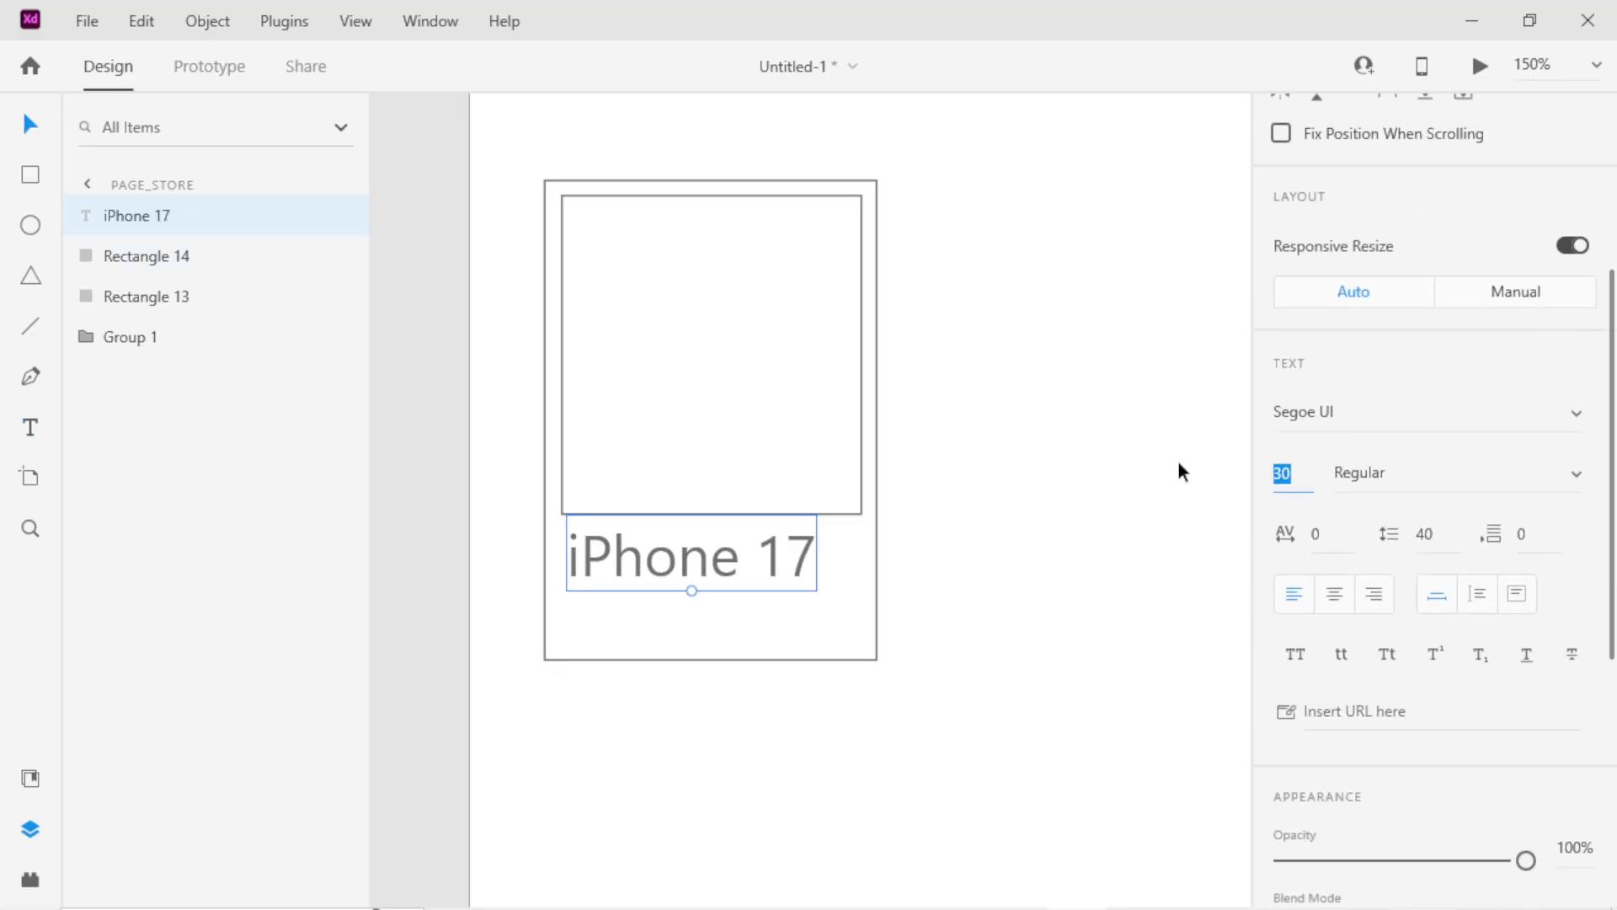
text(16)
key(Return)
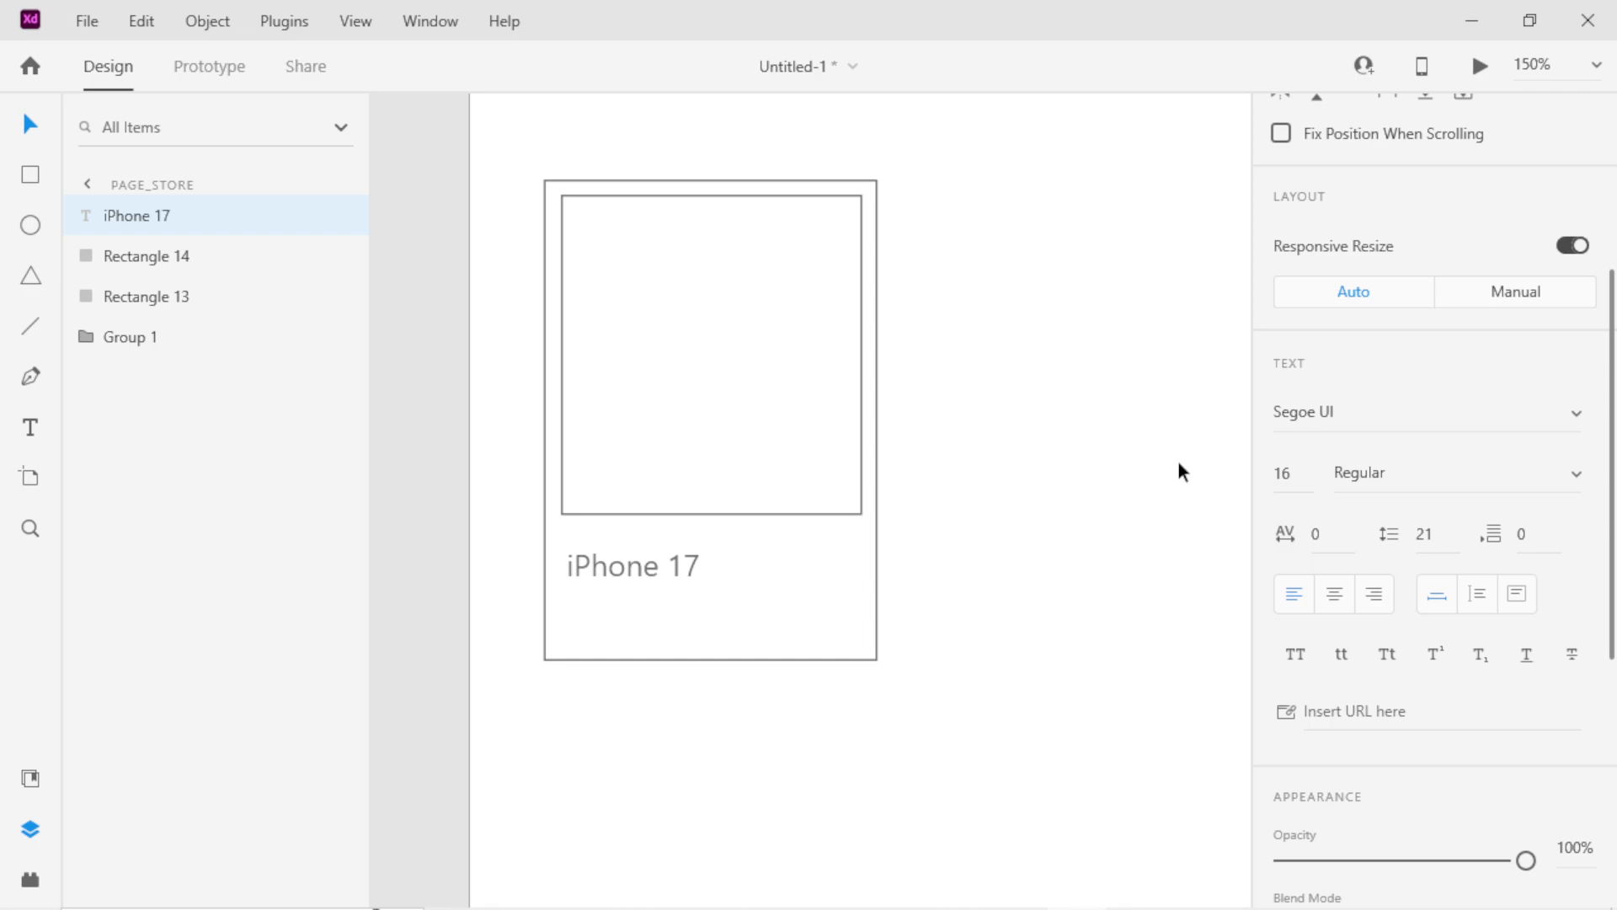
Duplicate the "iPhone 17" text just beneath the original and change the copy to "Php 60,000.00".
click(645, 581)
mouse_move(645, 582)
mouse_down()
mouse_move(645, 559)
mouse_move(650, 605)
mouse_up()
double_click(651, 605)
text(P)
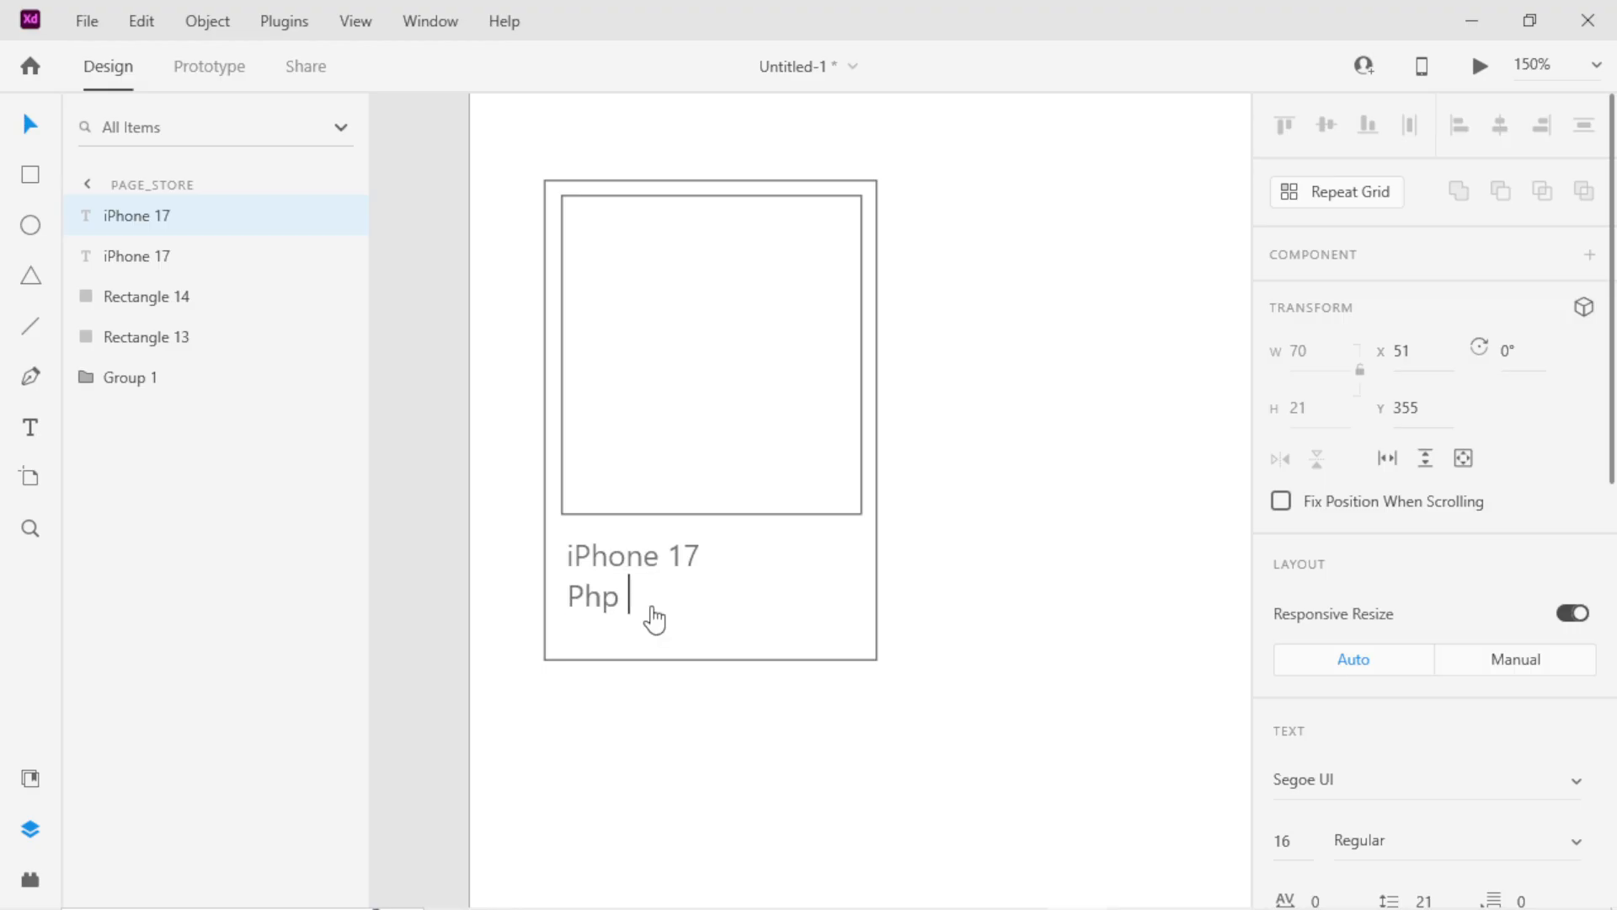
text(hp 4)
key(BackSpace)
text(60,00)
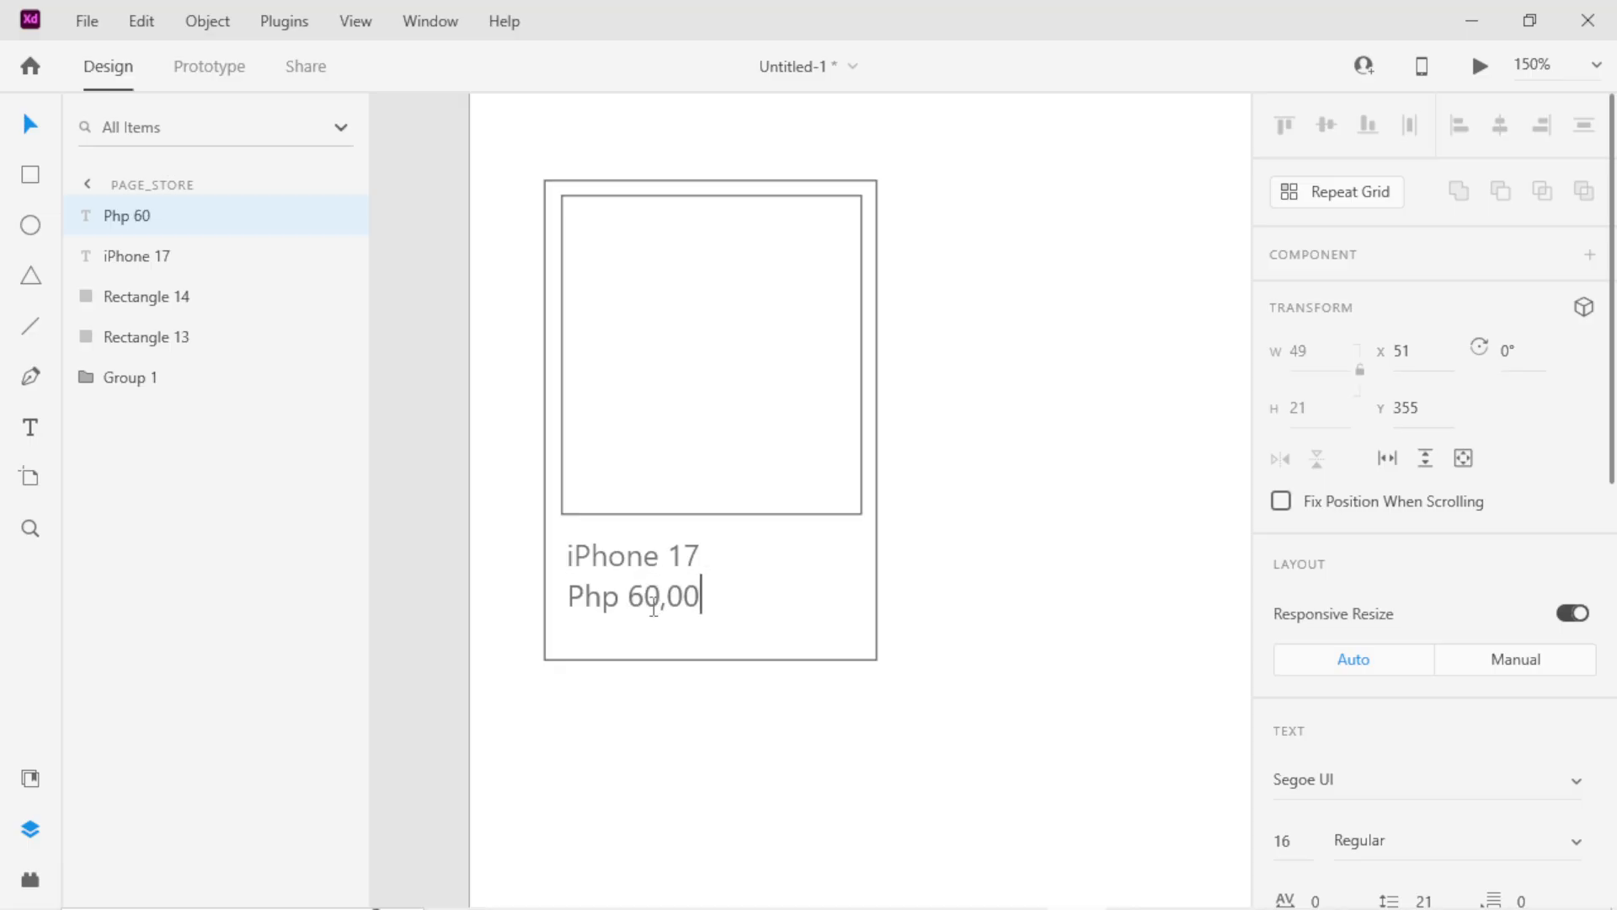
text(0.00)
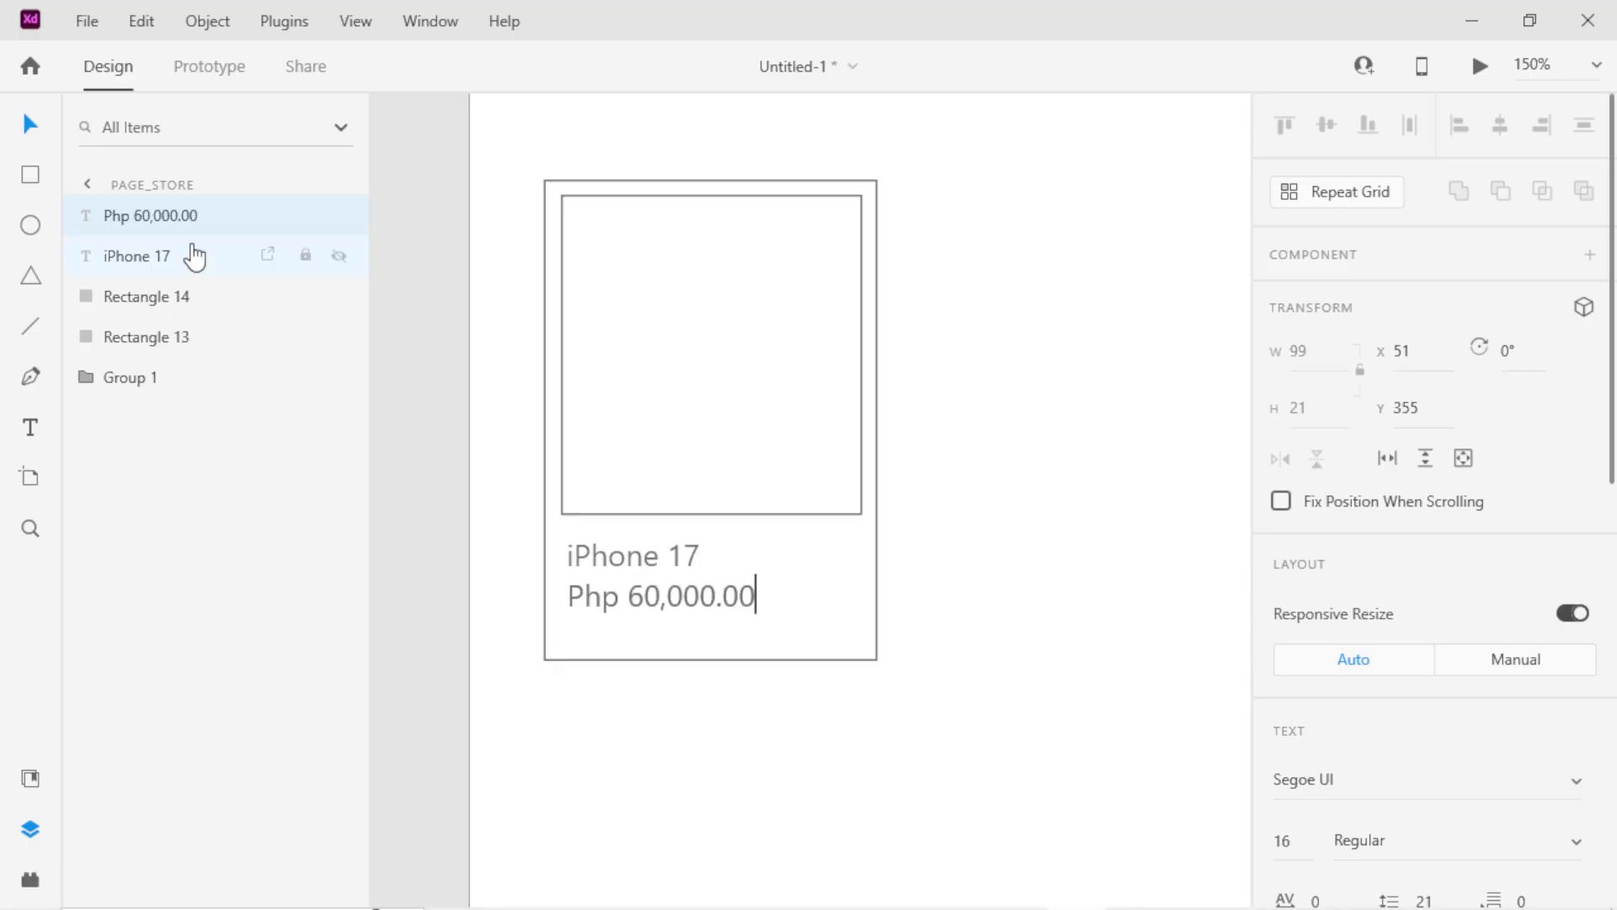
click(34, 131)
click(729, 671)
click(731, 661)
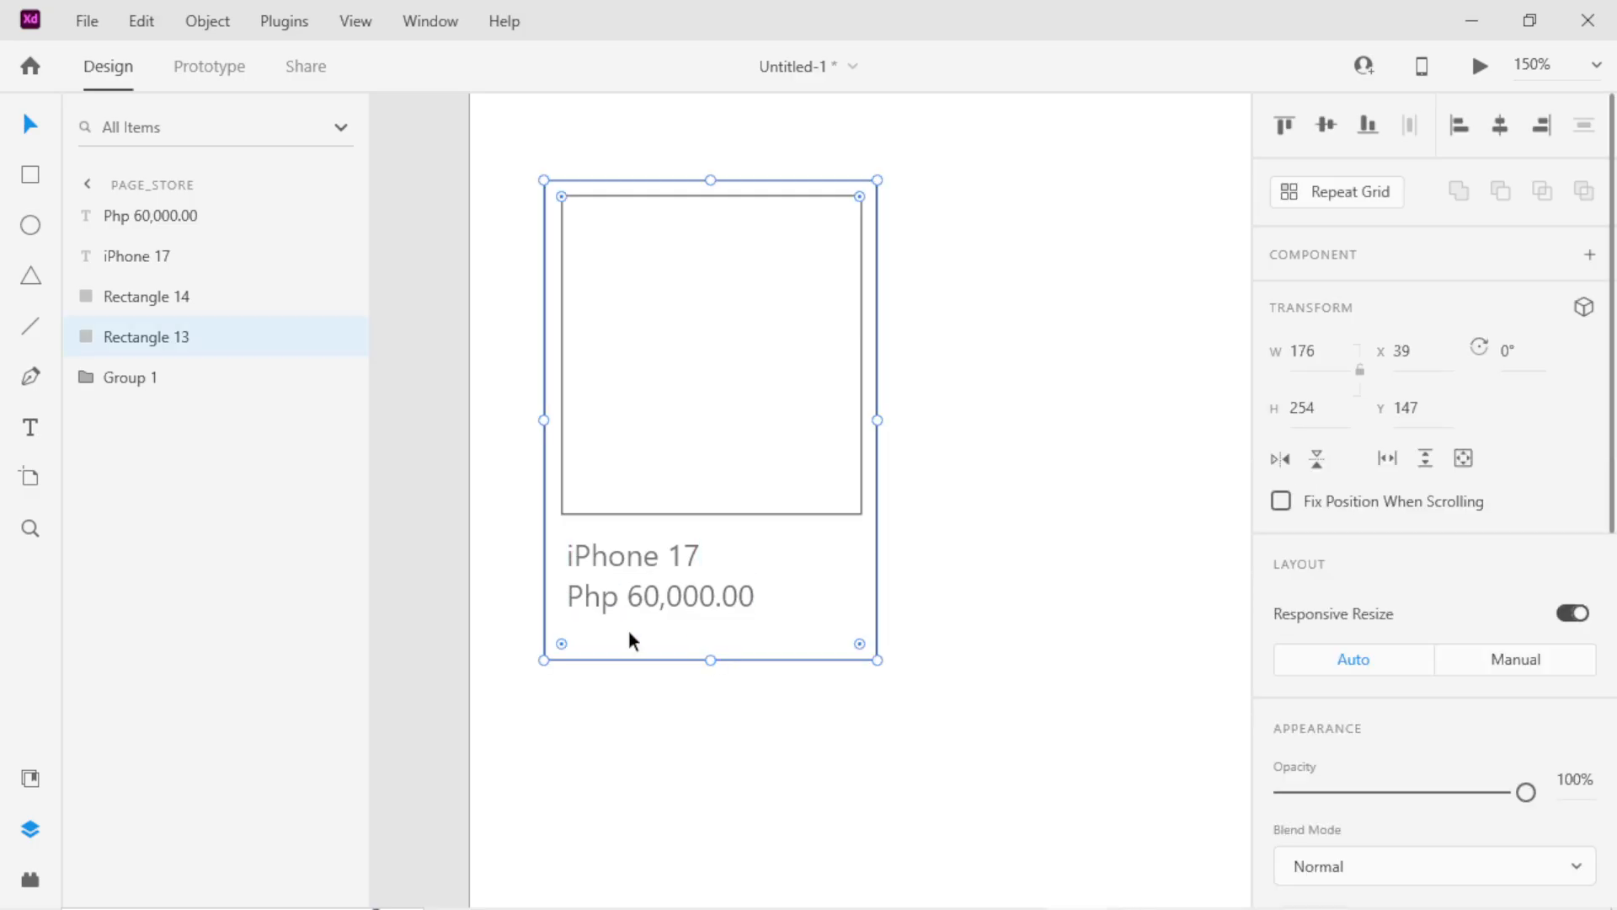
drag(667, 716, 652, 701)
click(659, 681)
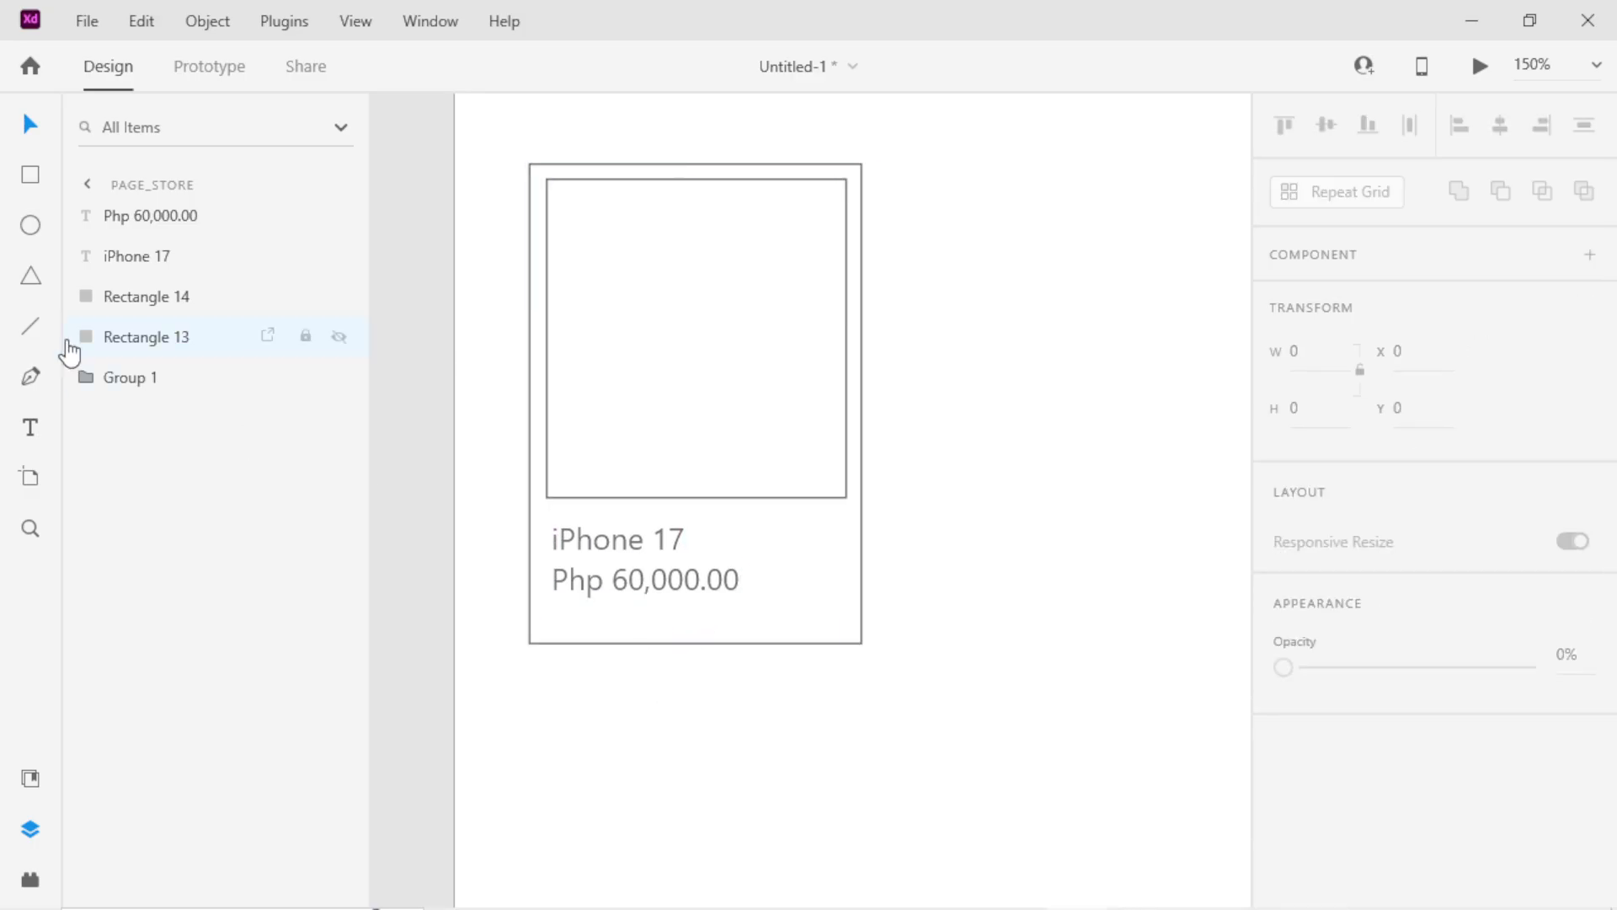
Draw a polygon beside the card's lower right corner and give it 5 sides.
click(33, 278)
mouse_move(902, 553)
mouse_down()
mouse_move(1003, 686)
mouse_move(996, 635)
mouse_up()
scroll(1335, 562, down, 5)
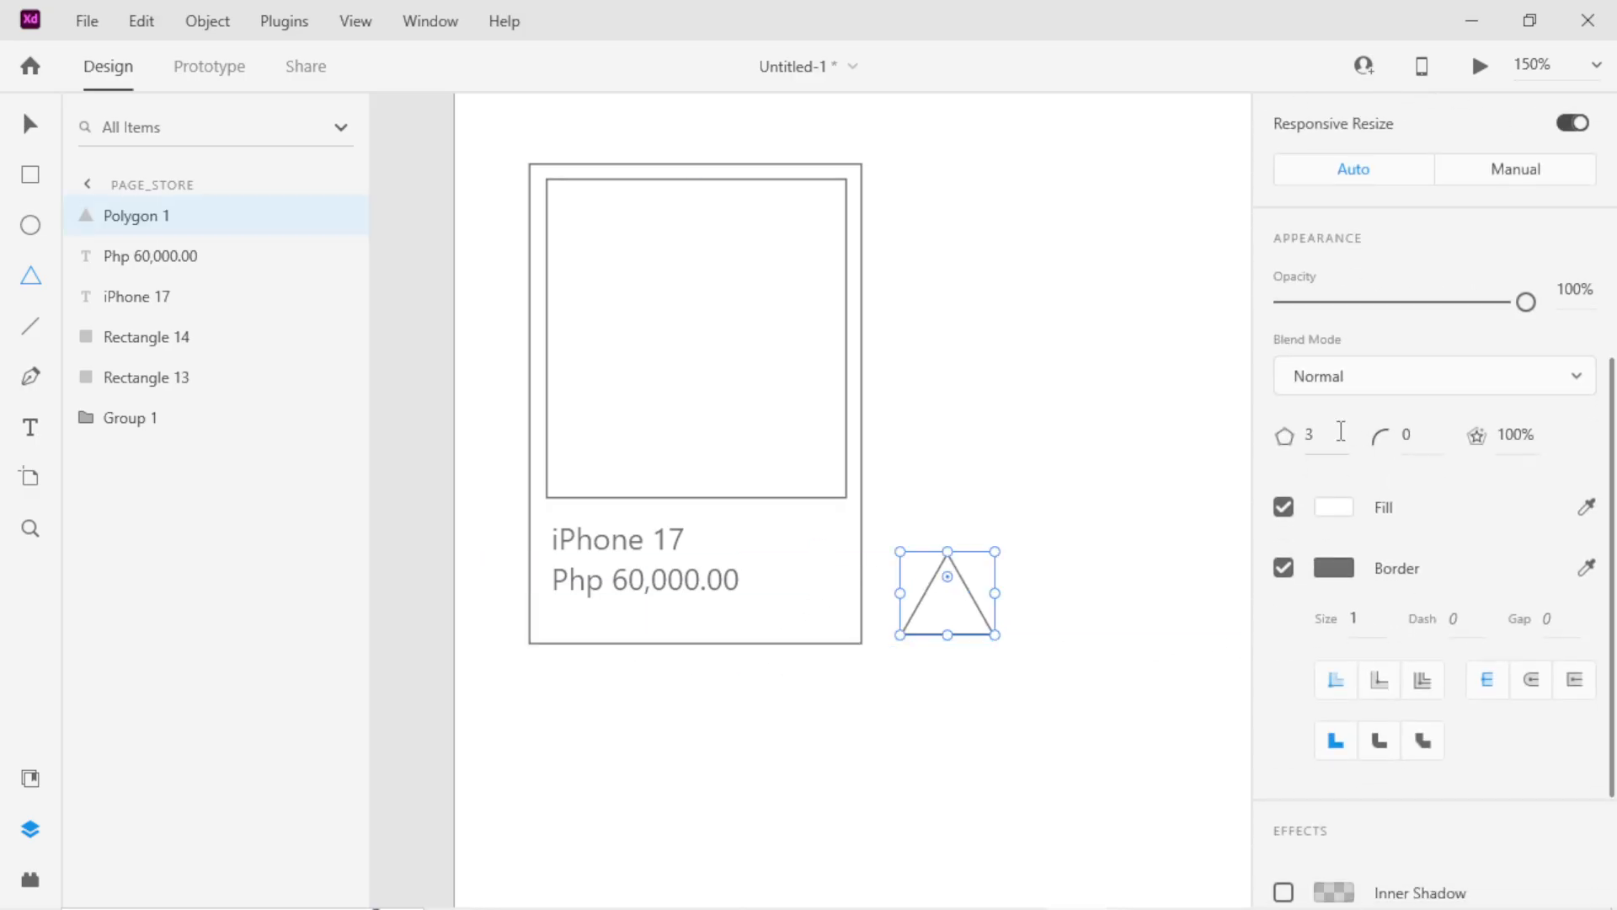
key(Tab)
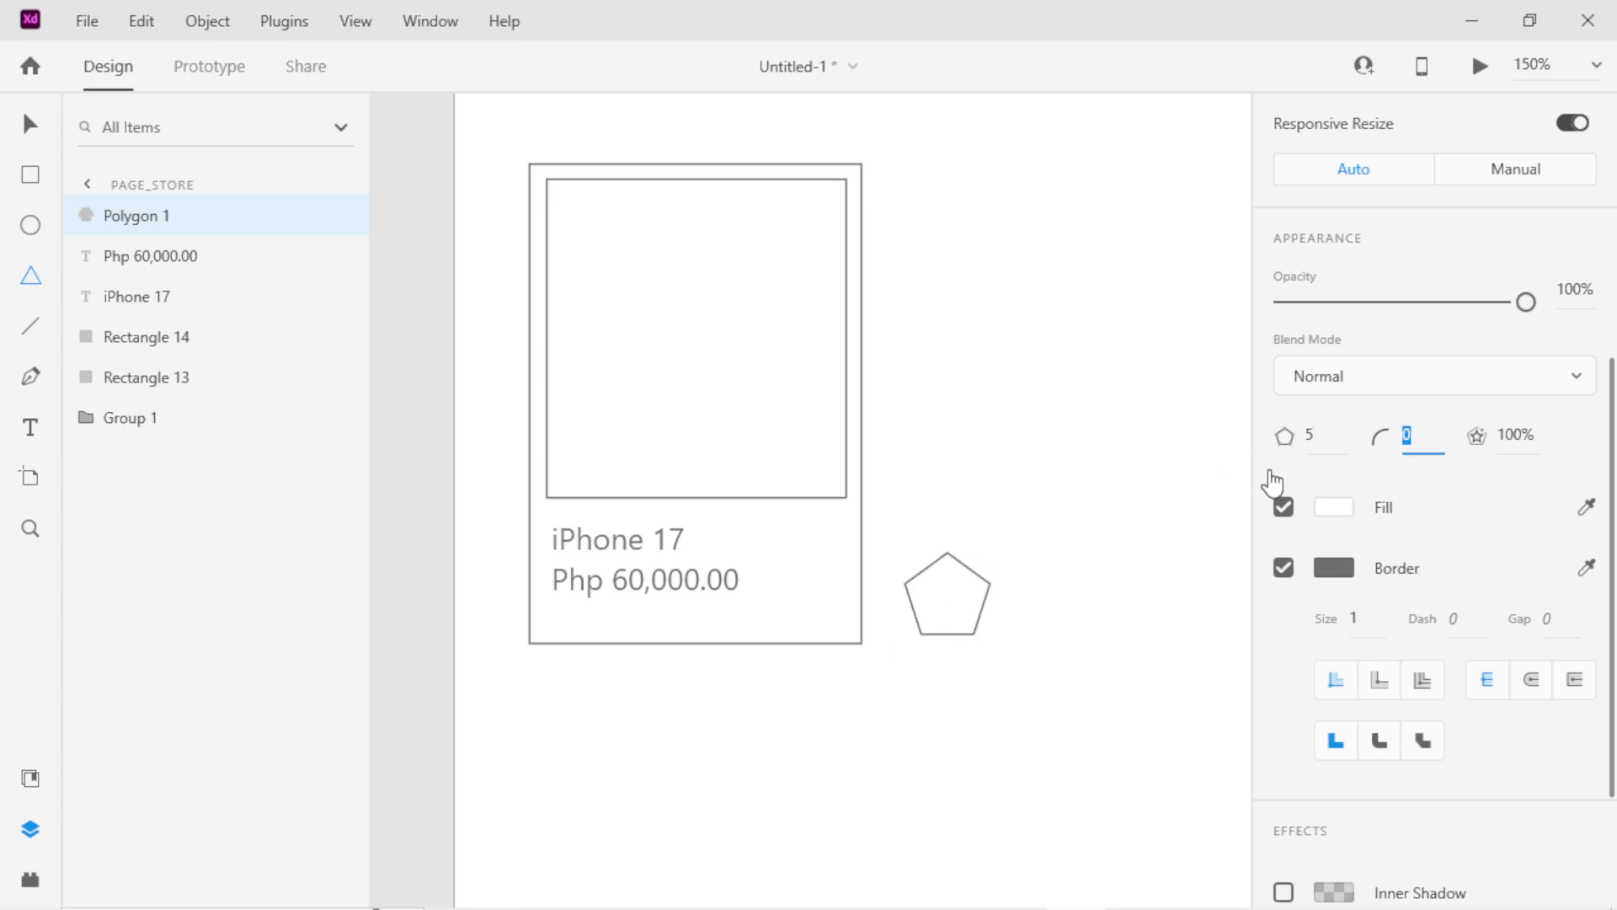
Lower the polygon's star ratio to 56% to form a five-pointed star.
click(1525, 440)
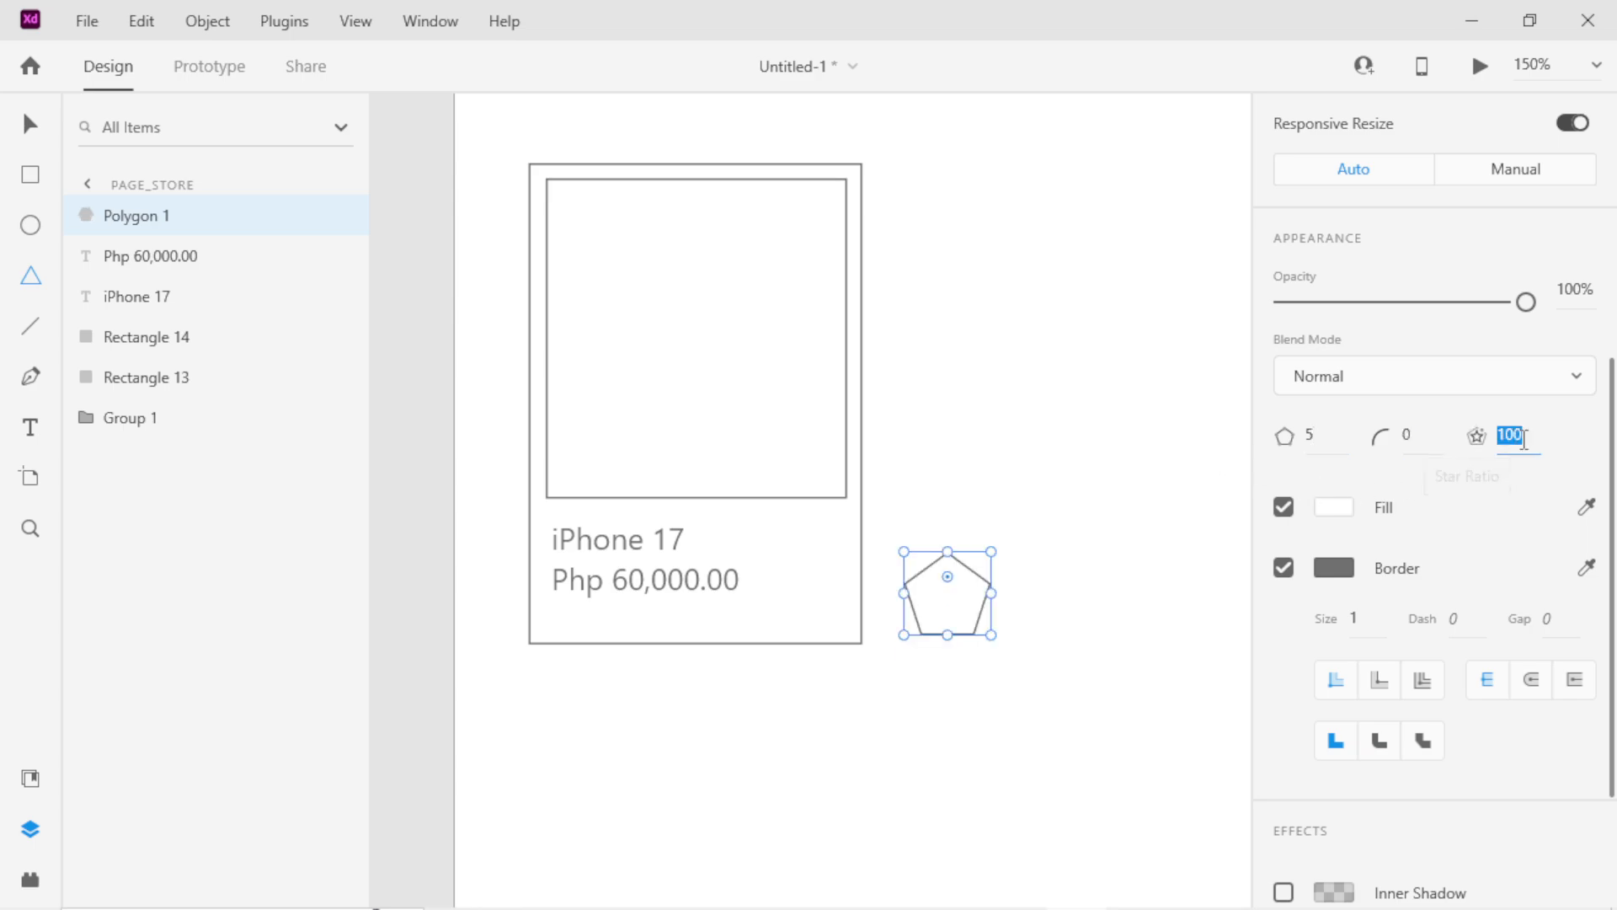
key(Down)
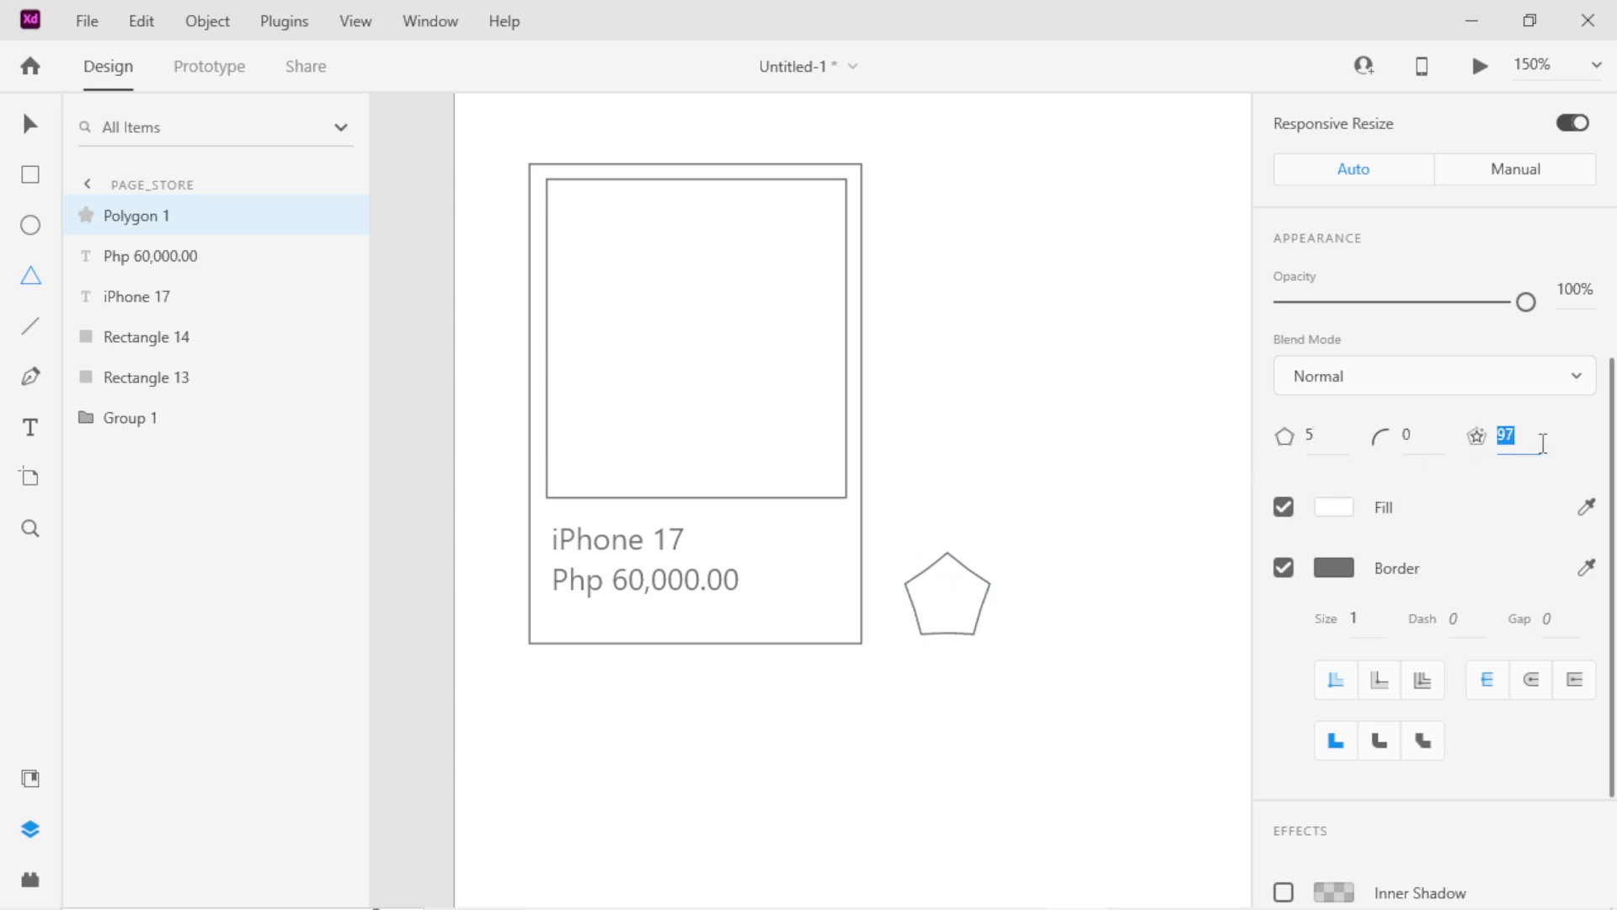
key(Down)
key(Down)
key(Down)
key(Down)
key(Down)
key(Down)
key(Down)
key(Down)
key(Down)
key(Down)
key(Down)
key(Down)
key(Down)
key(Down)
key(Down)
key(Down)
key(Down)
key(Down)
key(Down)
key(Down)
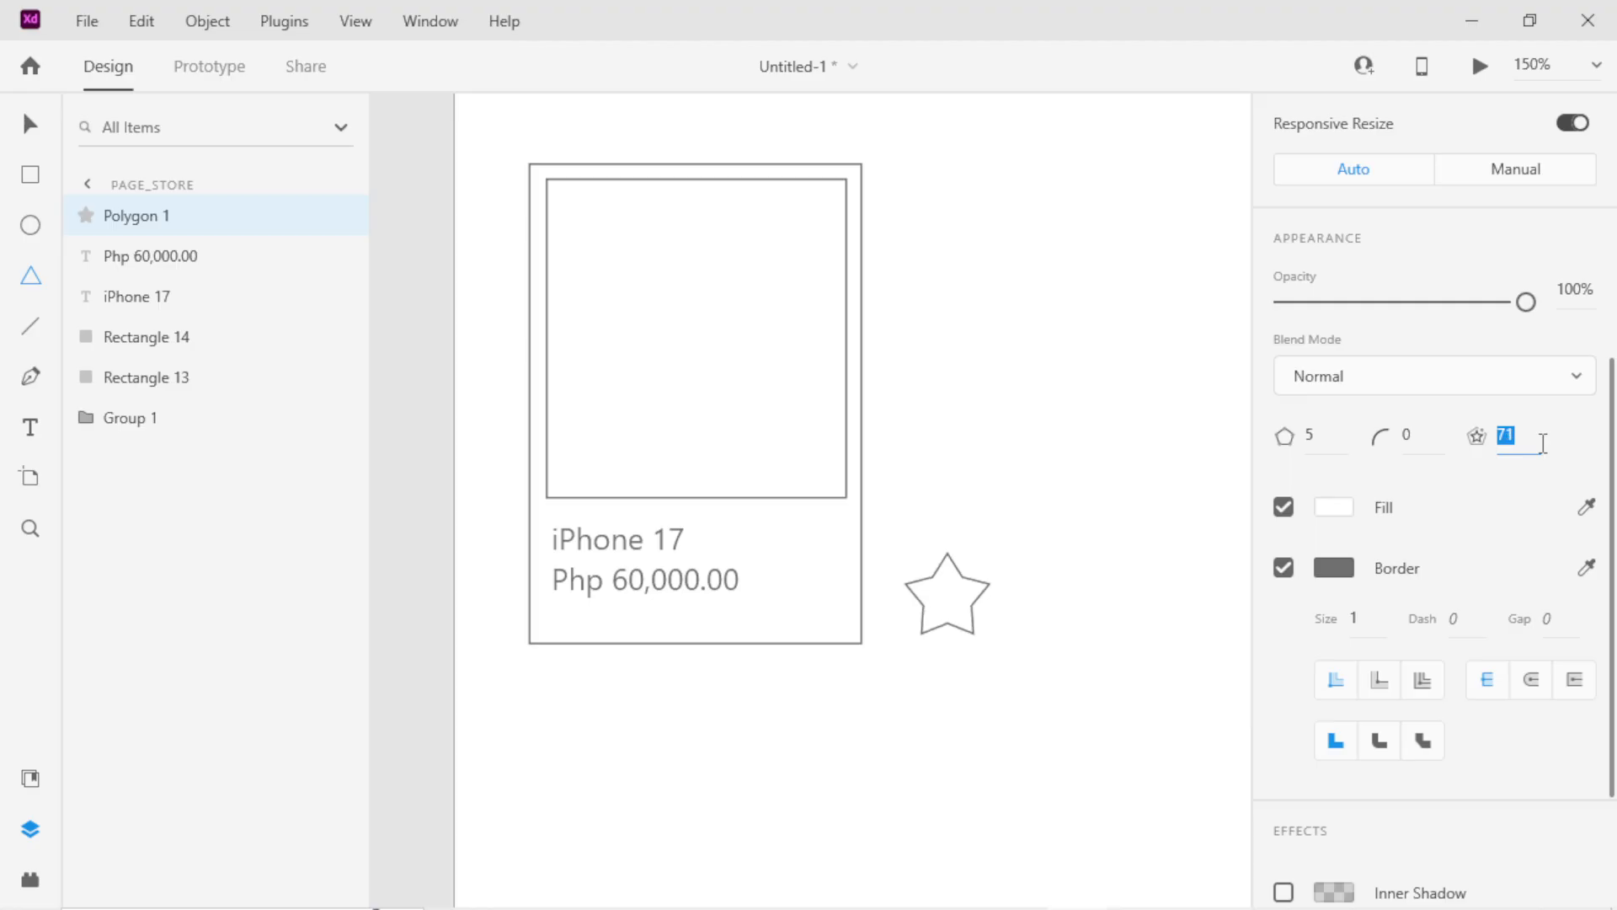
key(Down)
key(Down)
key(Down)
key(Down)
key(Down)
key(Down)
key(Down)
key(Down)
key(Down)
key(Down)
key(Down)
key(Down)
key(Down)
key(Down)
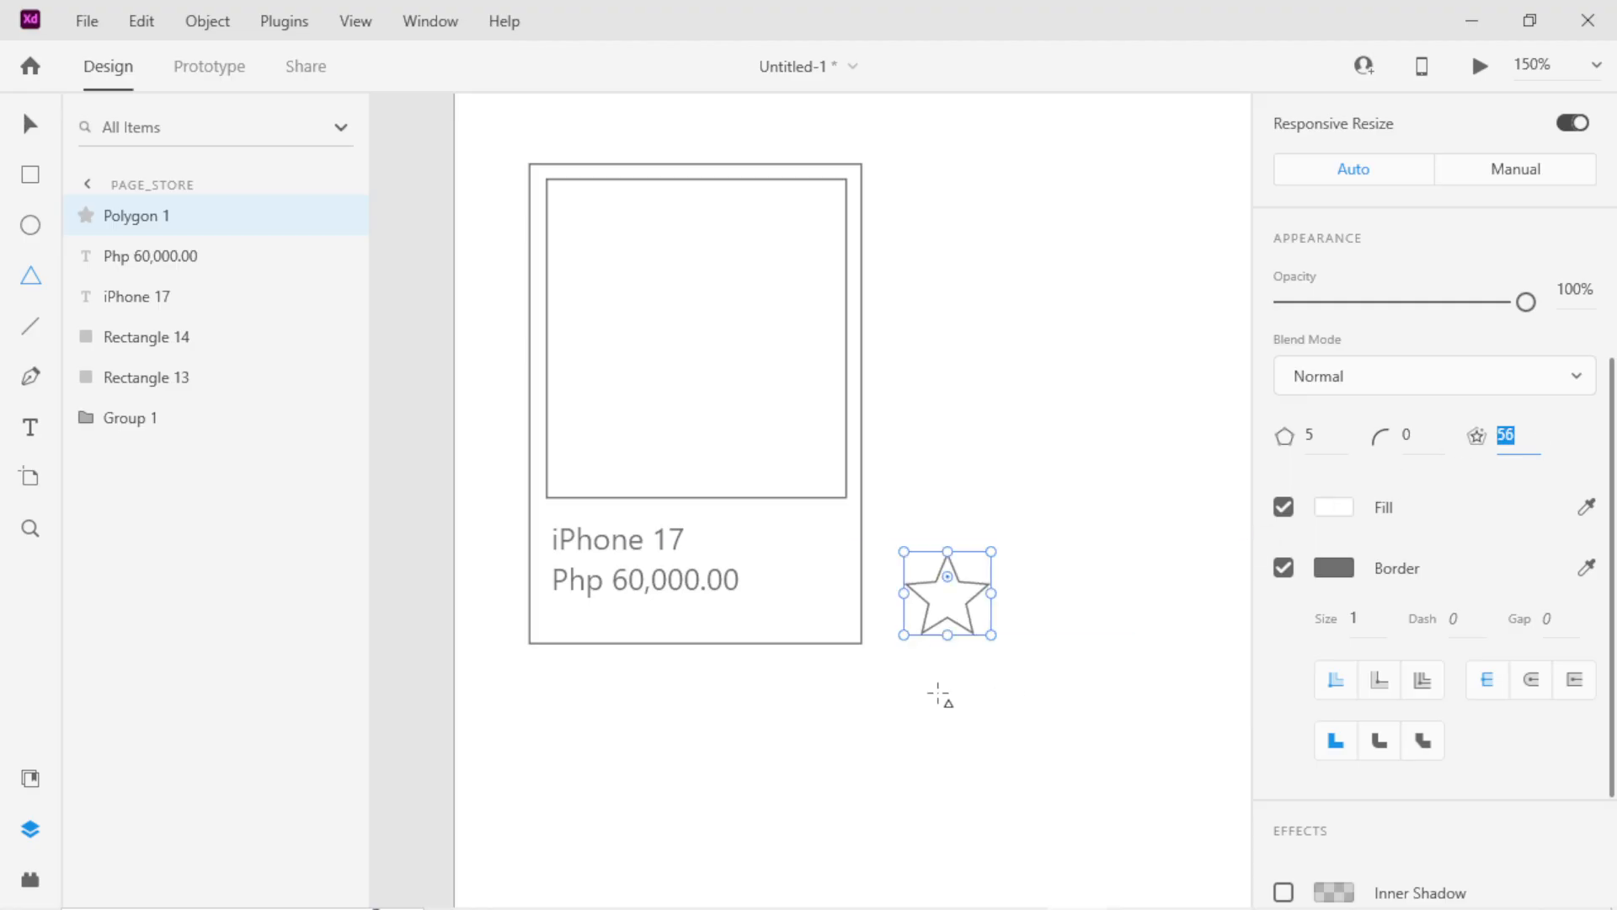
Shrink the star to about 22 by 22 and move it into the card's text area near the product name.
click(30, 127)
click(750, 674)
drag(932, 624, 555, 512)
key(z)
click(743, 584)
key(v)
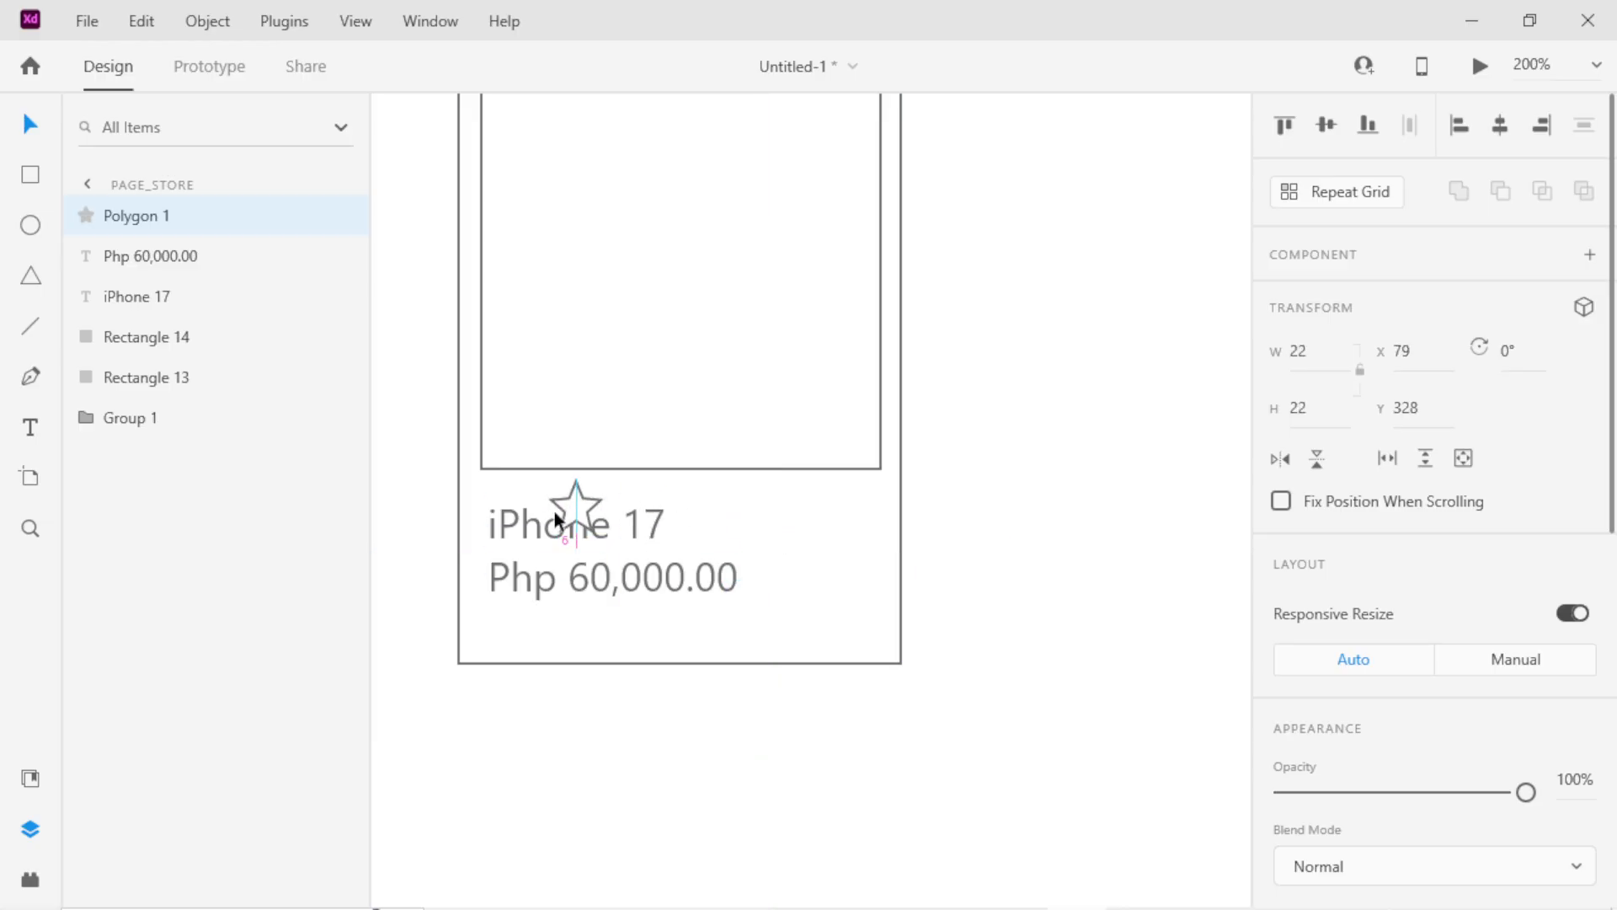
Arrange the name and price just below the inner rectangle, with the star beneath the price, aligned to the text's left edge.
click(624, 539)
shift+click(638, 578)
drag(638, 578, 638, 615)
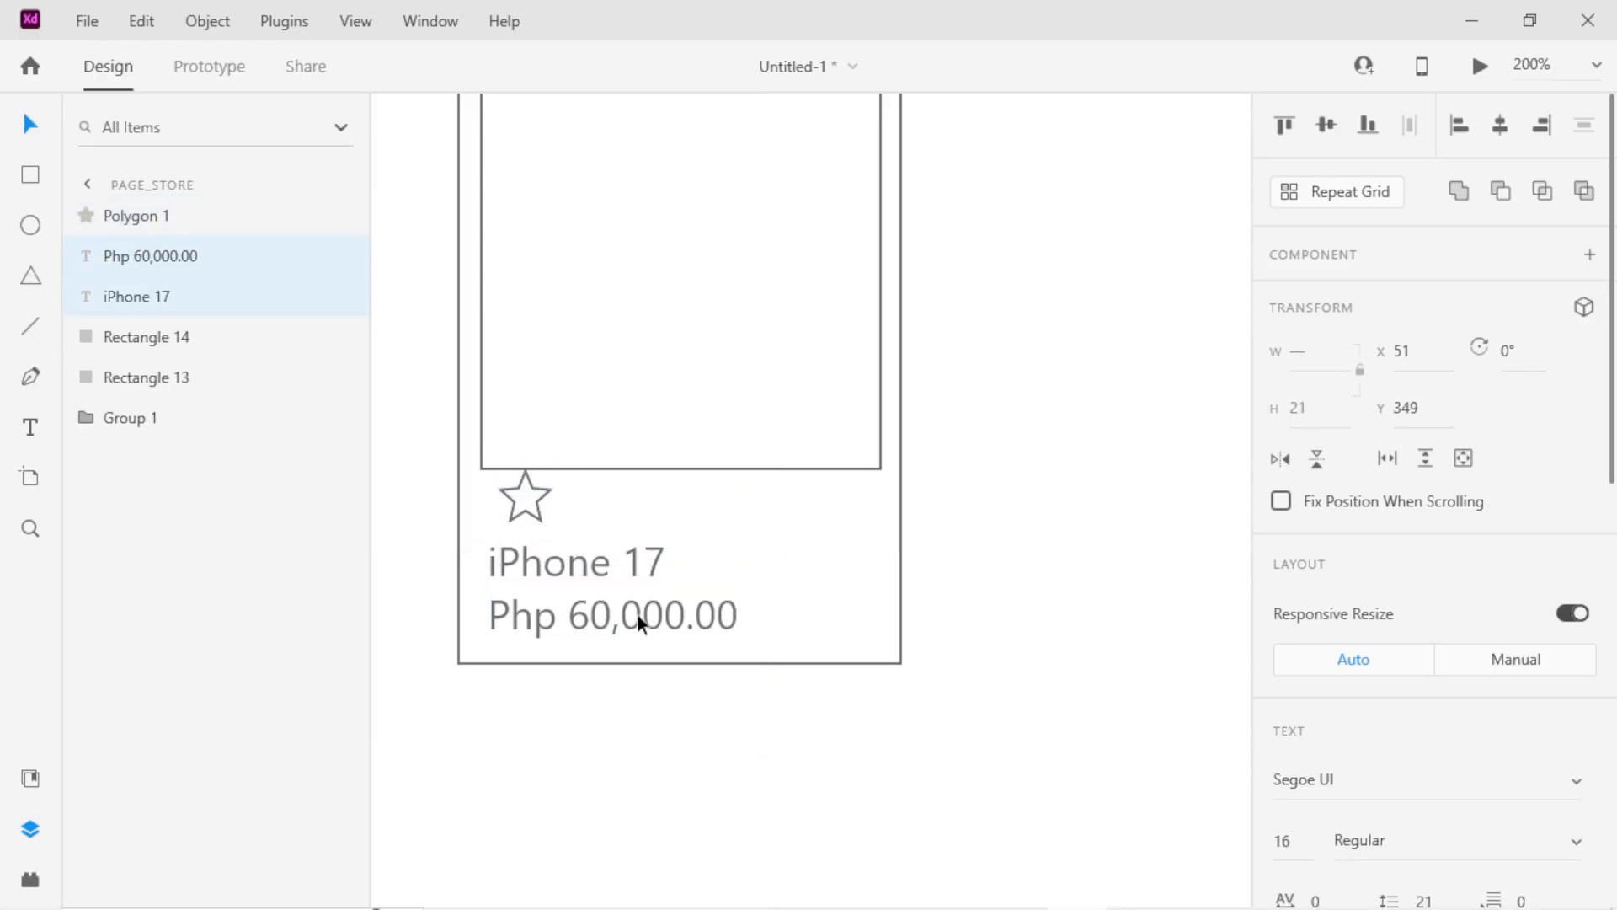
drag(527, 502, 517, 693)
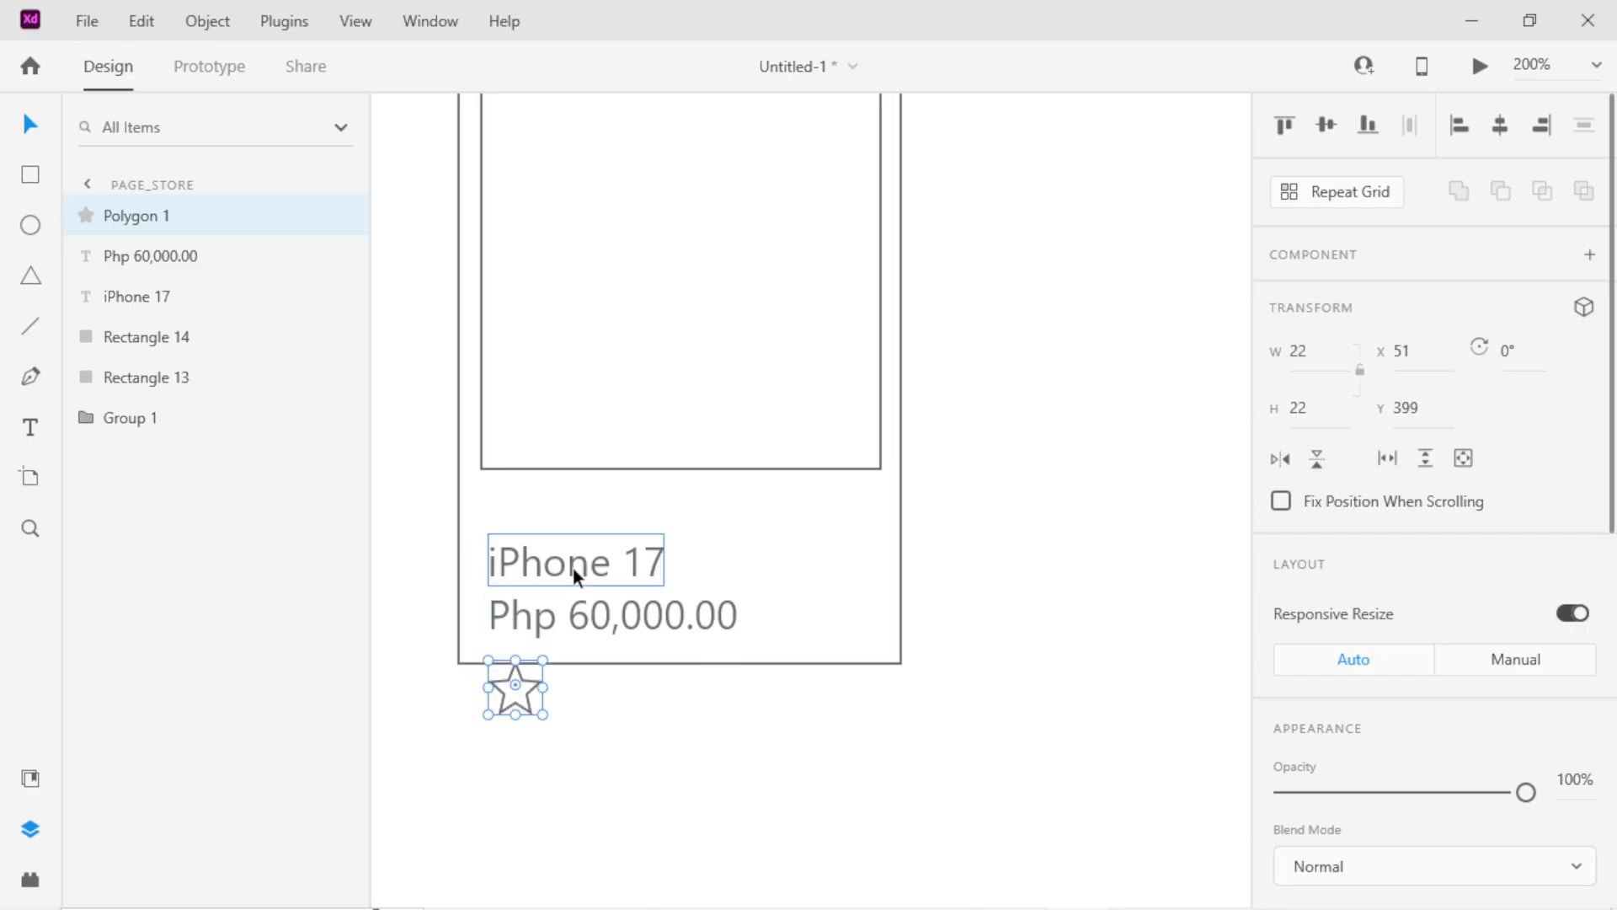
click(578, 559)
shift+click(605, 615)
drag(604, 615, 605, 559)
drag(517, 690, 519, 634)
Nudge the price and the product name down slightly to even out their spacing above the star.
click(580, 559)
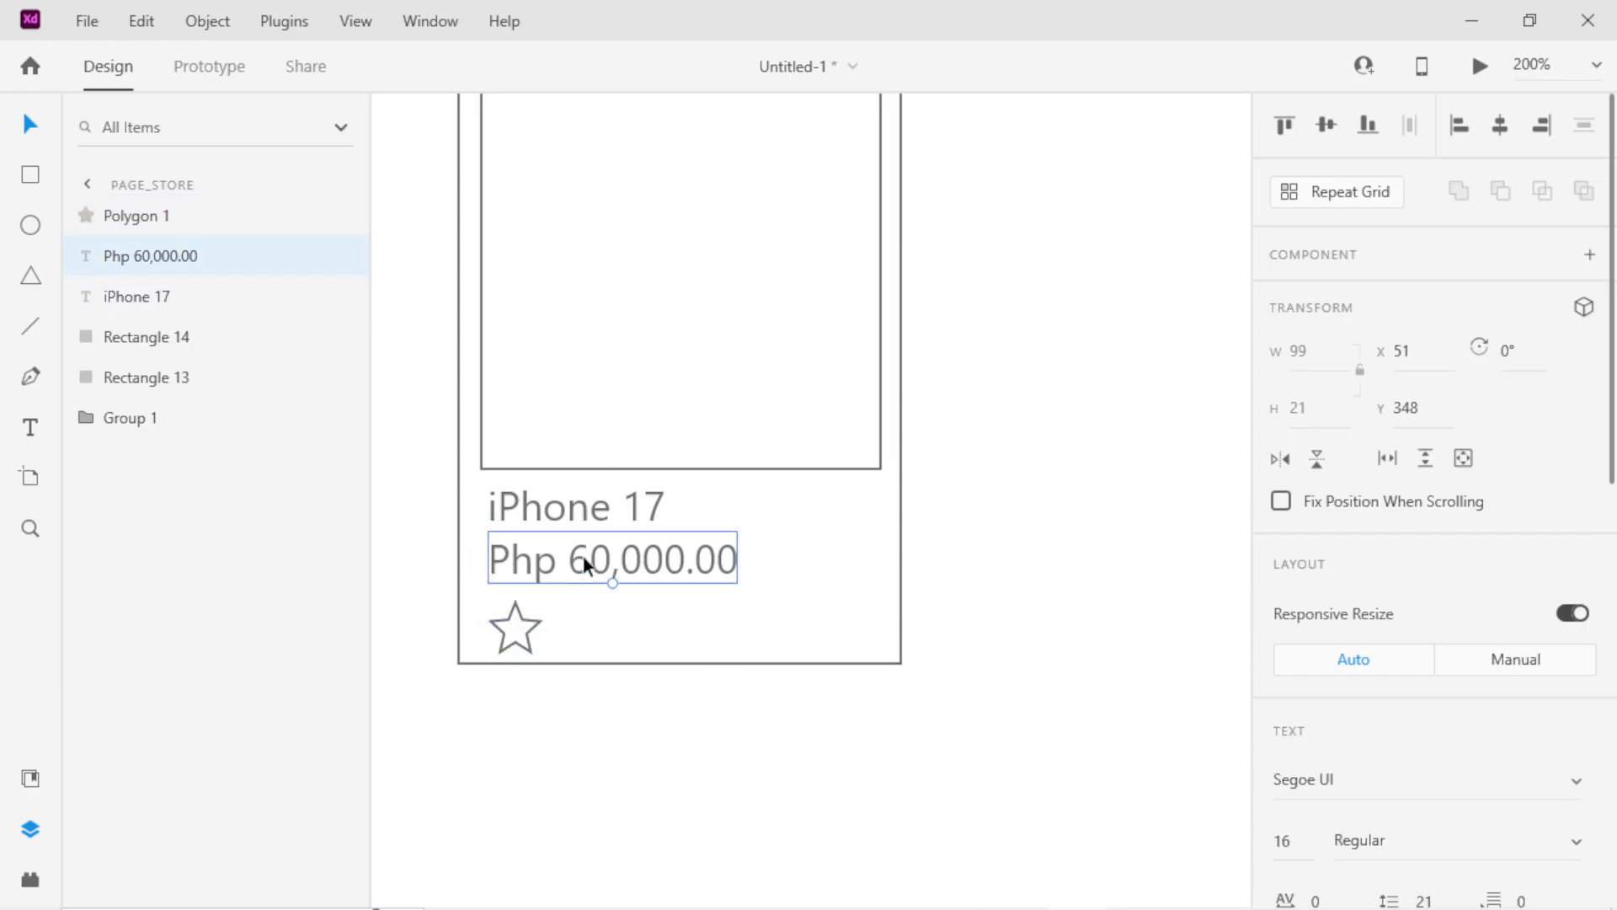
key(Down)
key(Down)
key(Down)
click(598, 514)
key(Down)
key(Down)
key(Down)
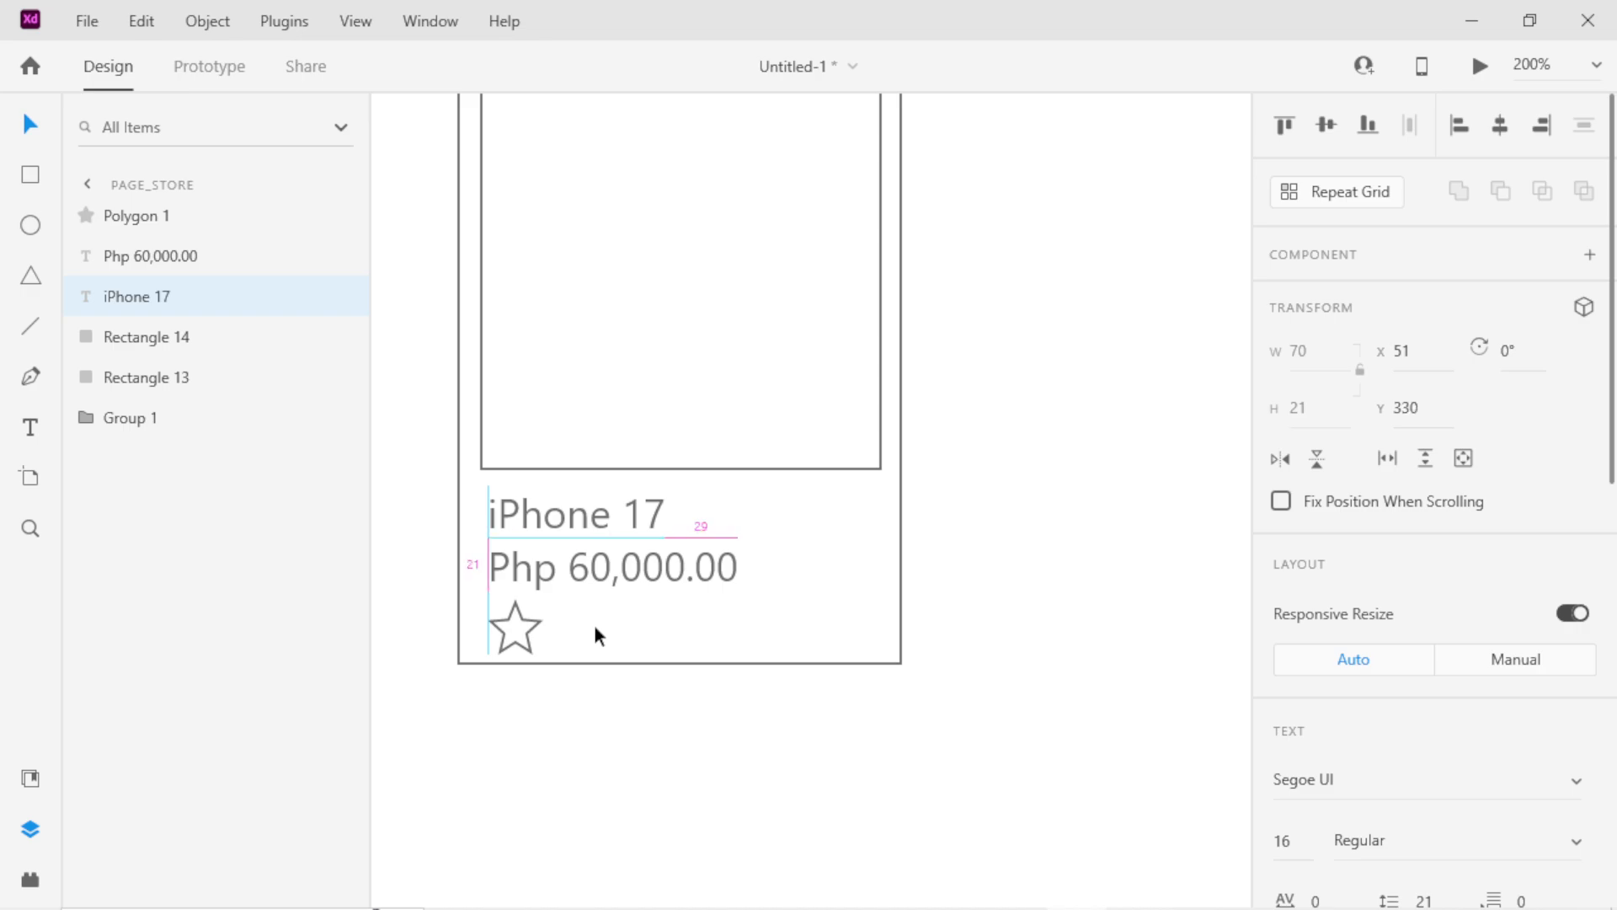
Fill the star with the amber colour #FFBB00.
click(524, 640)
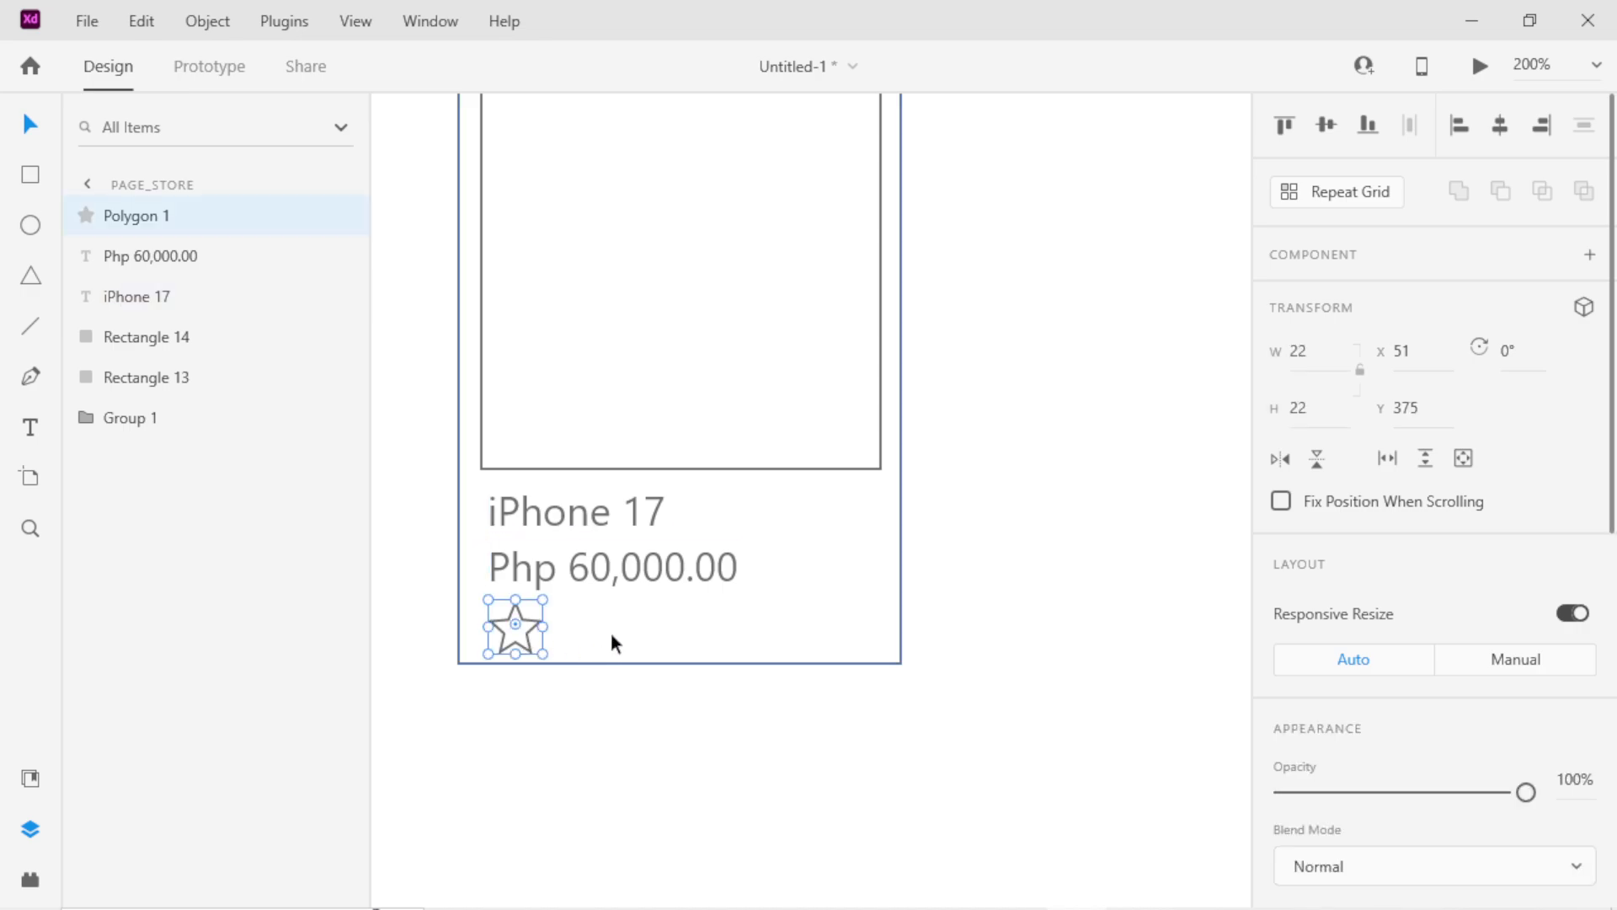
scroll(1382, 649, down, 6)
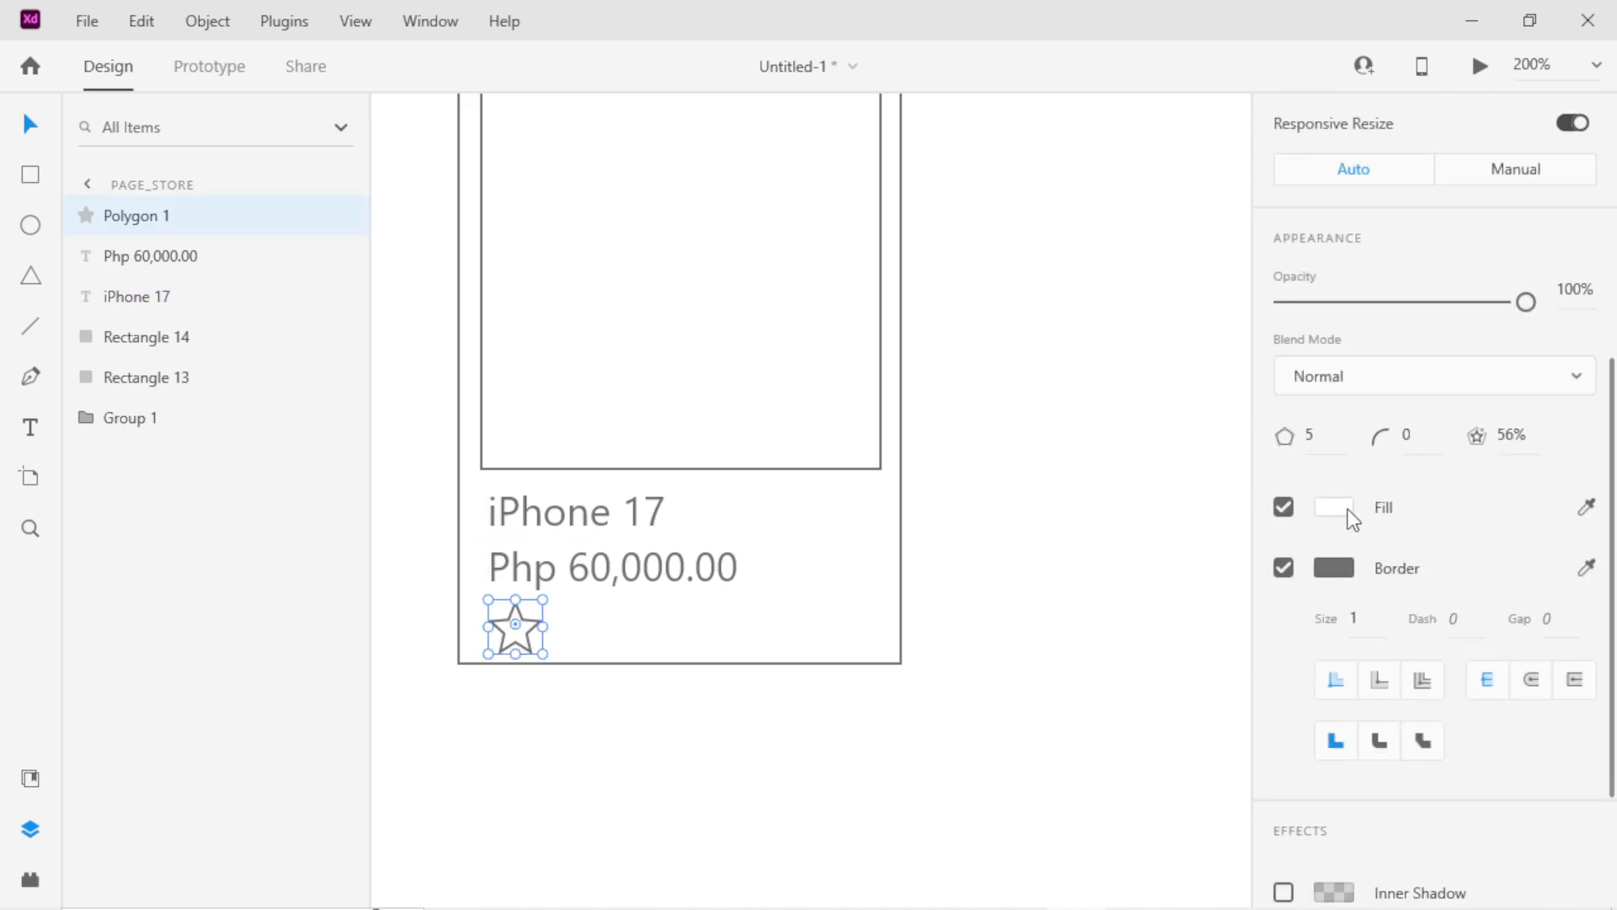
click(1346, 509)
drag(1120, 416, 1174, 358)
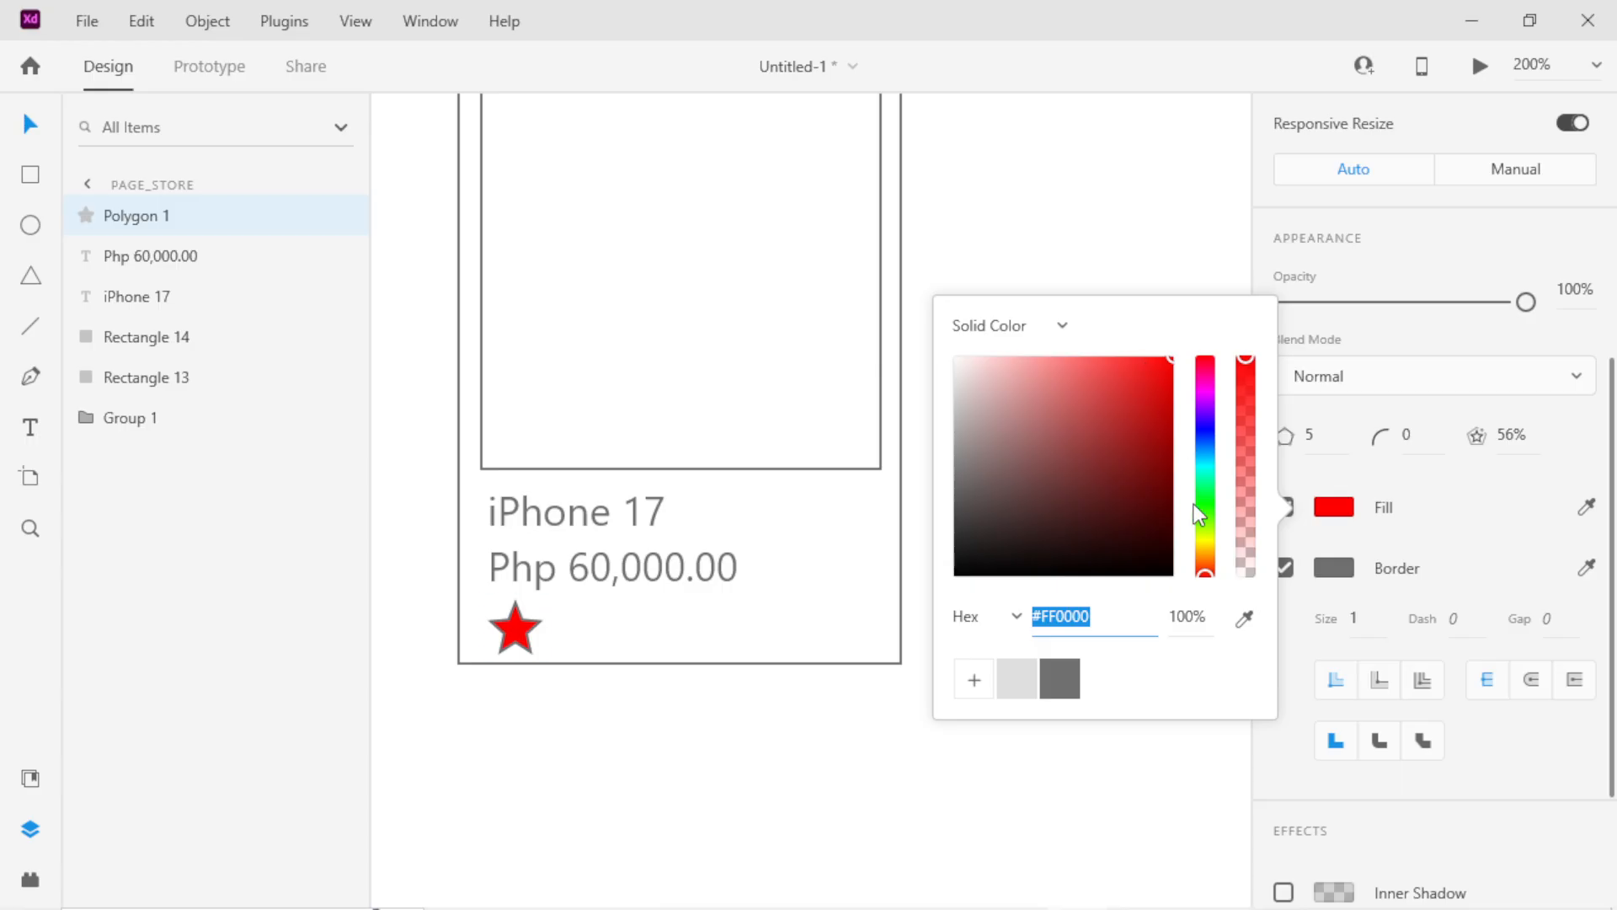
drag(1196, 504, 1208, 551)
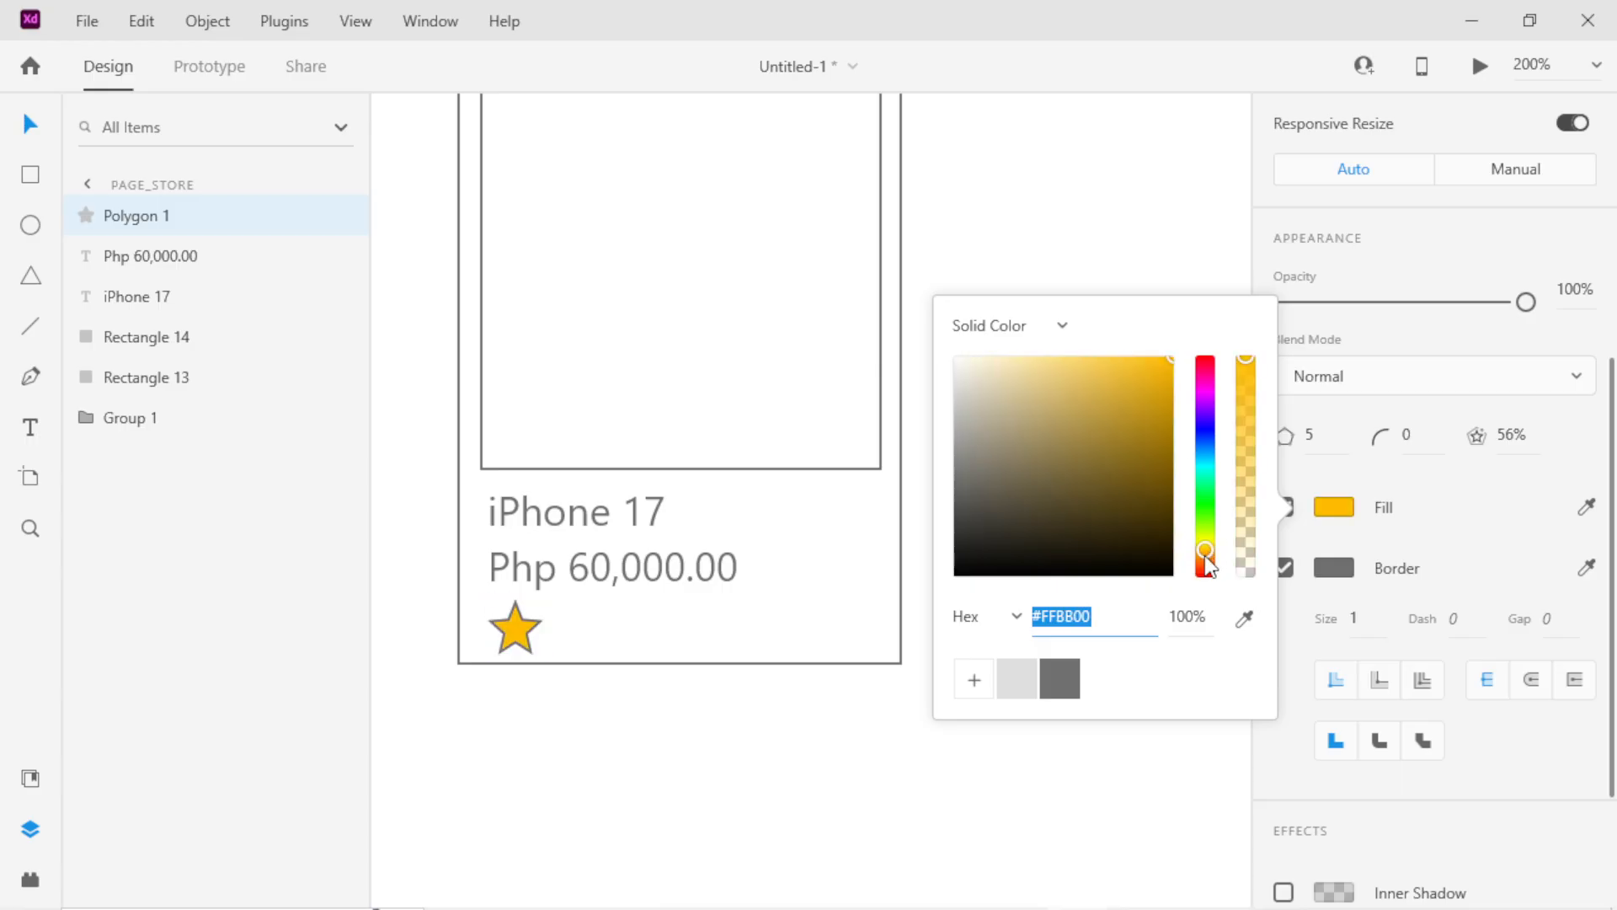
click(686, 784)
alt+drag(513, 635, 694, 632)
alt+drag(695, 632, 735, 635)
key(ctrl+z)
key(ctrl+z)
key(ctrl+z)
key(ctrl+z)
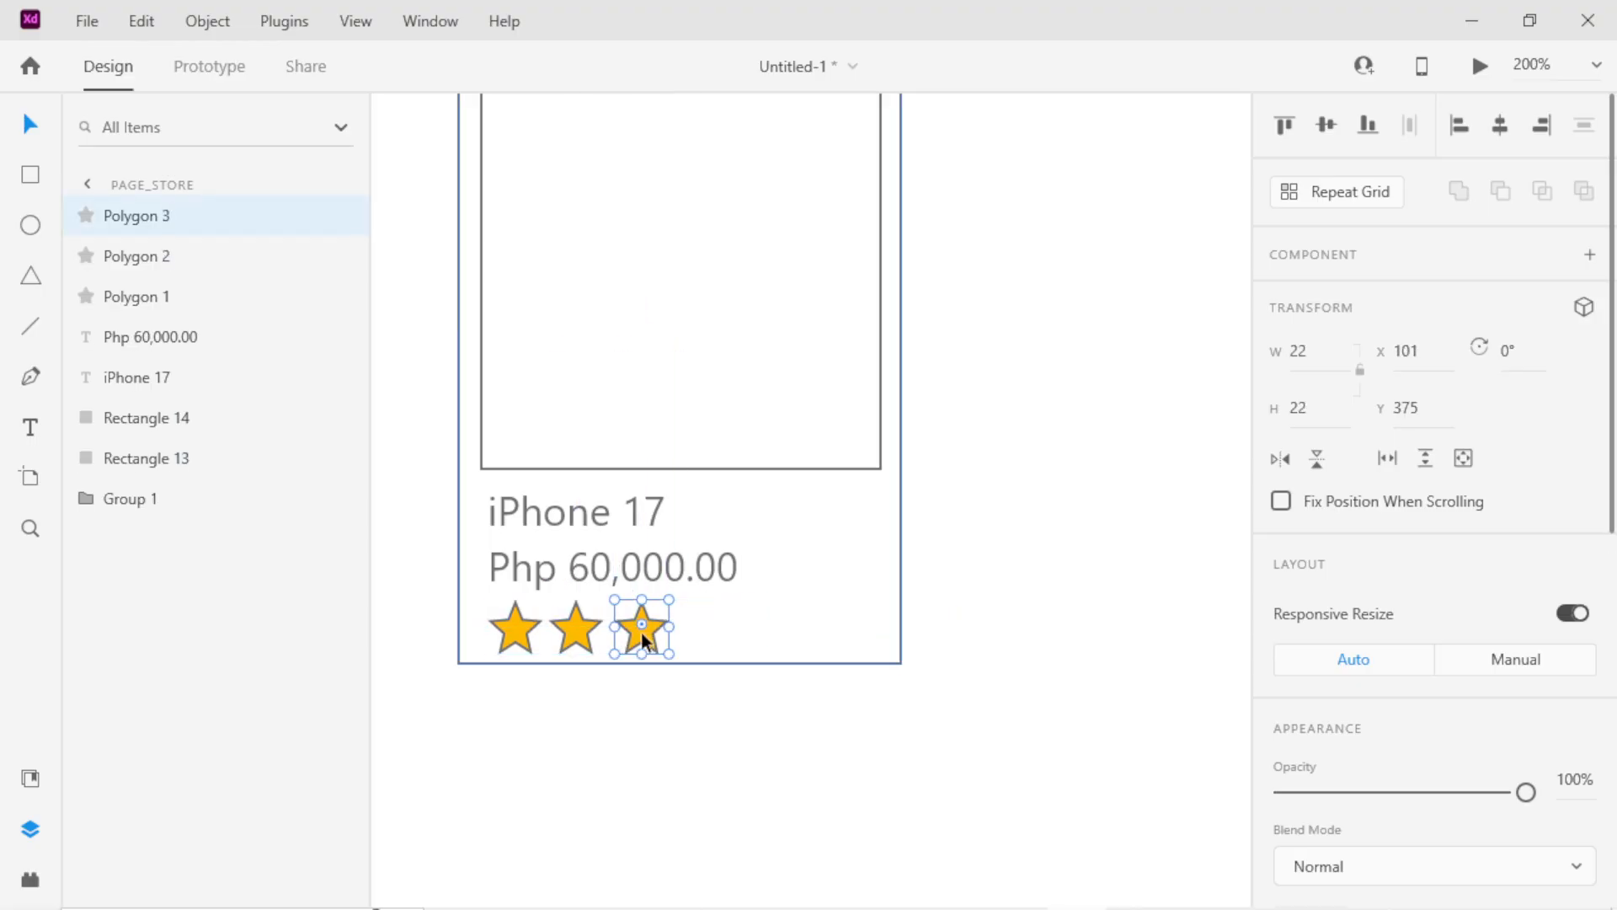
Repeat the star horizontally with a Repeat Grid into a row of six, and ungroup the grid into separate stars.
click(1341, 193)
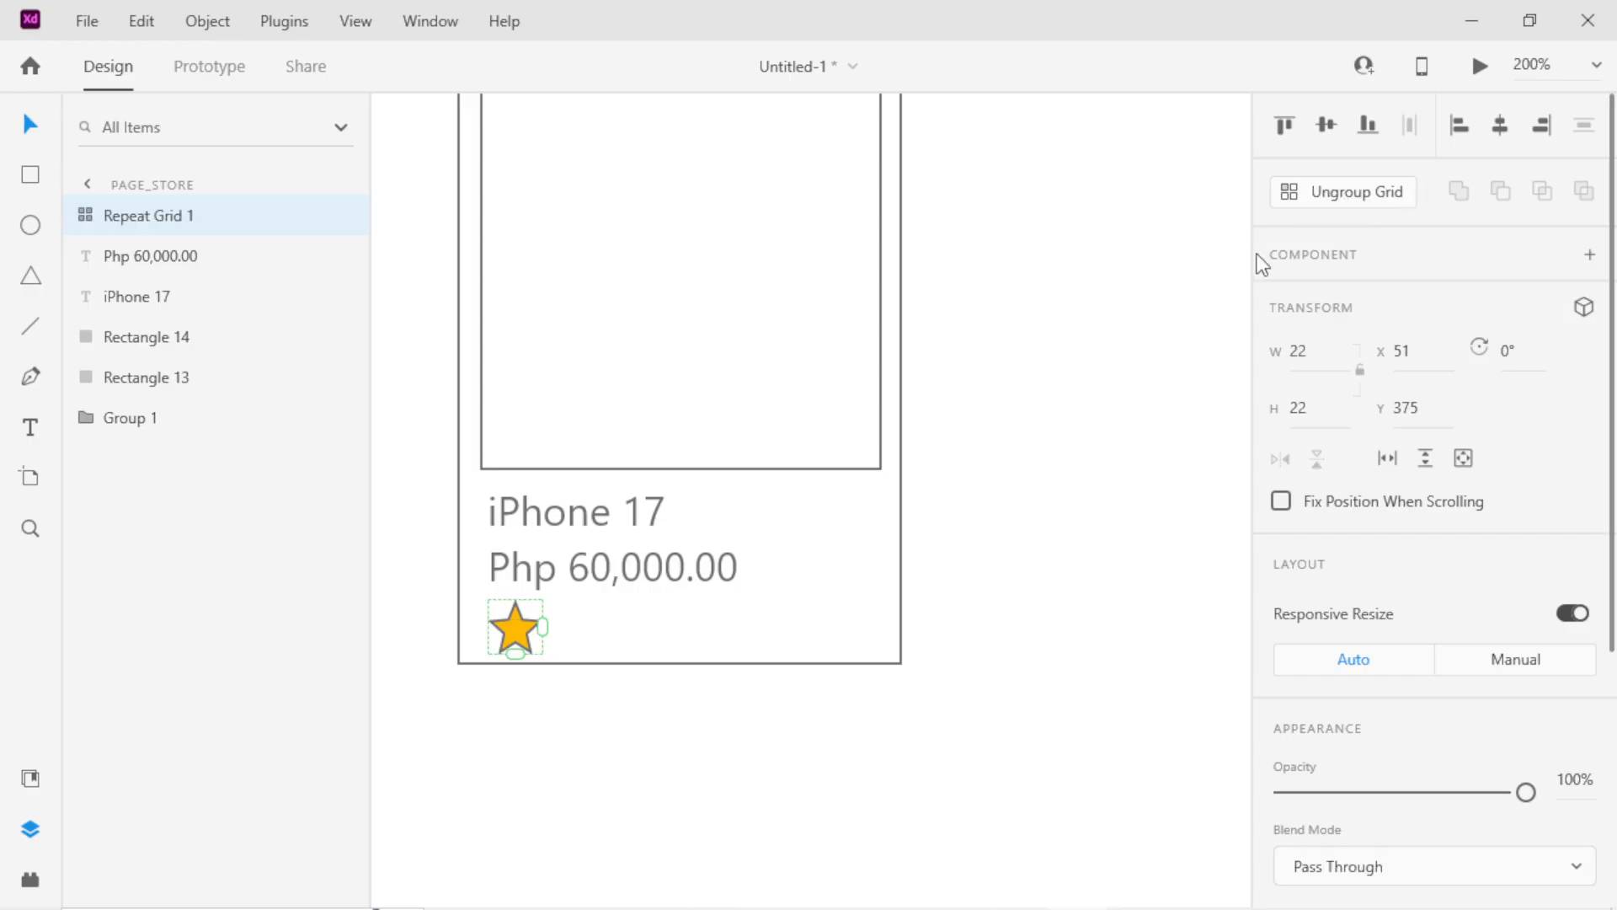
drag(553, 626, 780, 636)
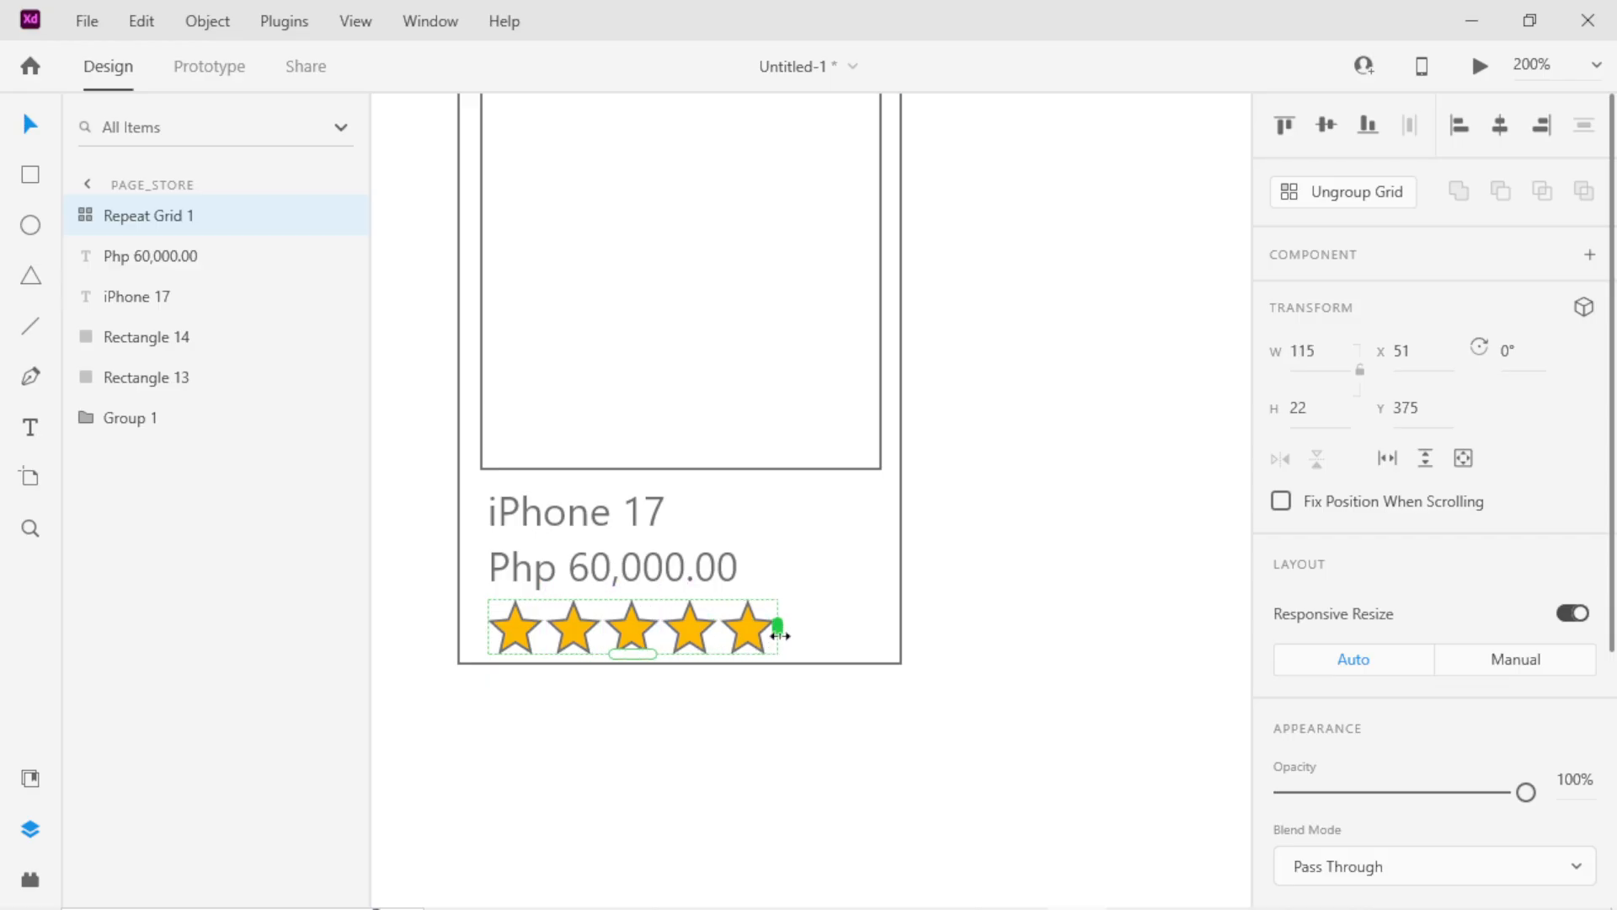
click(1382, 195)
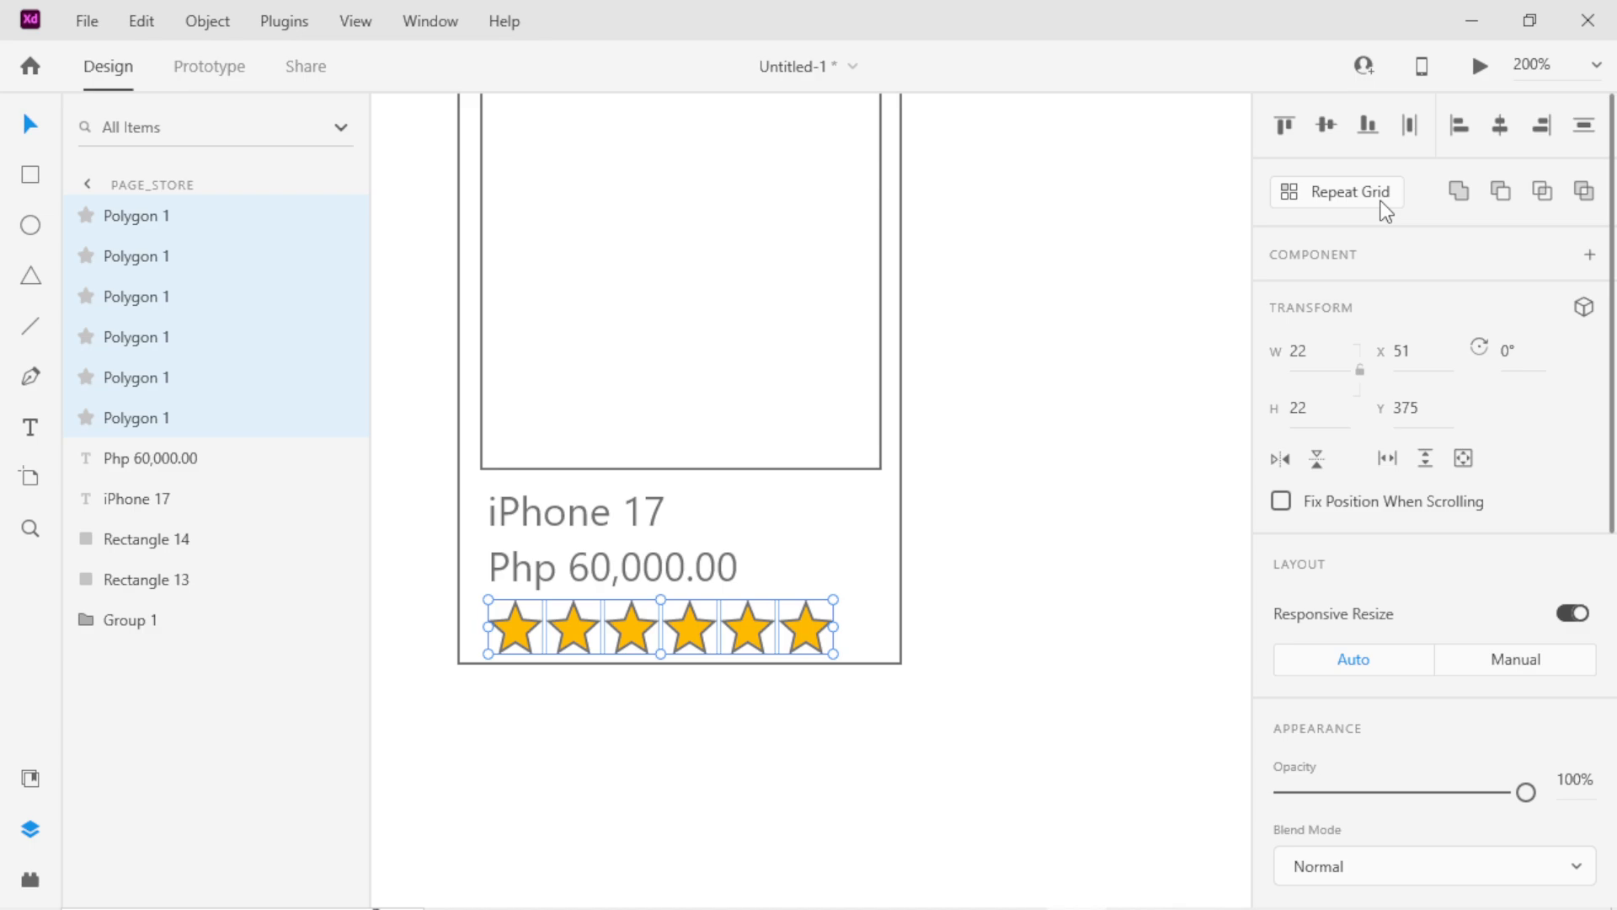
click(1095, 495)
Fill the last star in the row with the saved light grey.
click(812, 625)
scroll(1375, 538, down, 5)
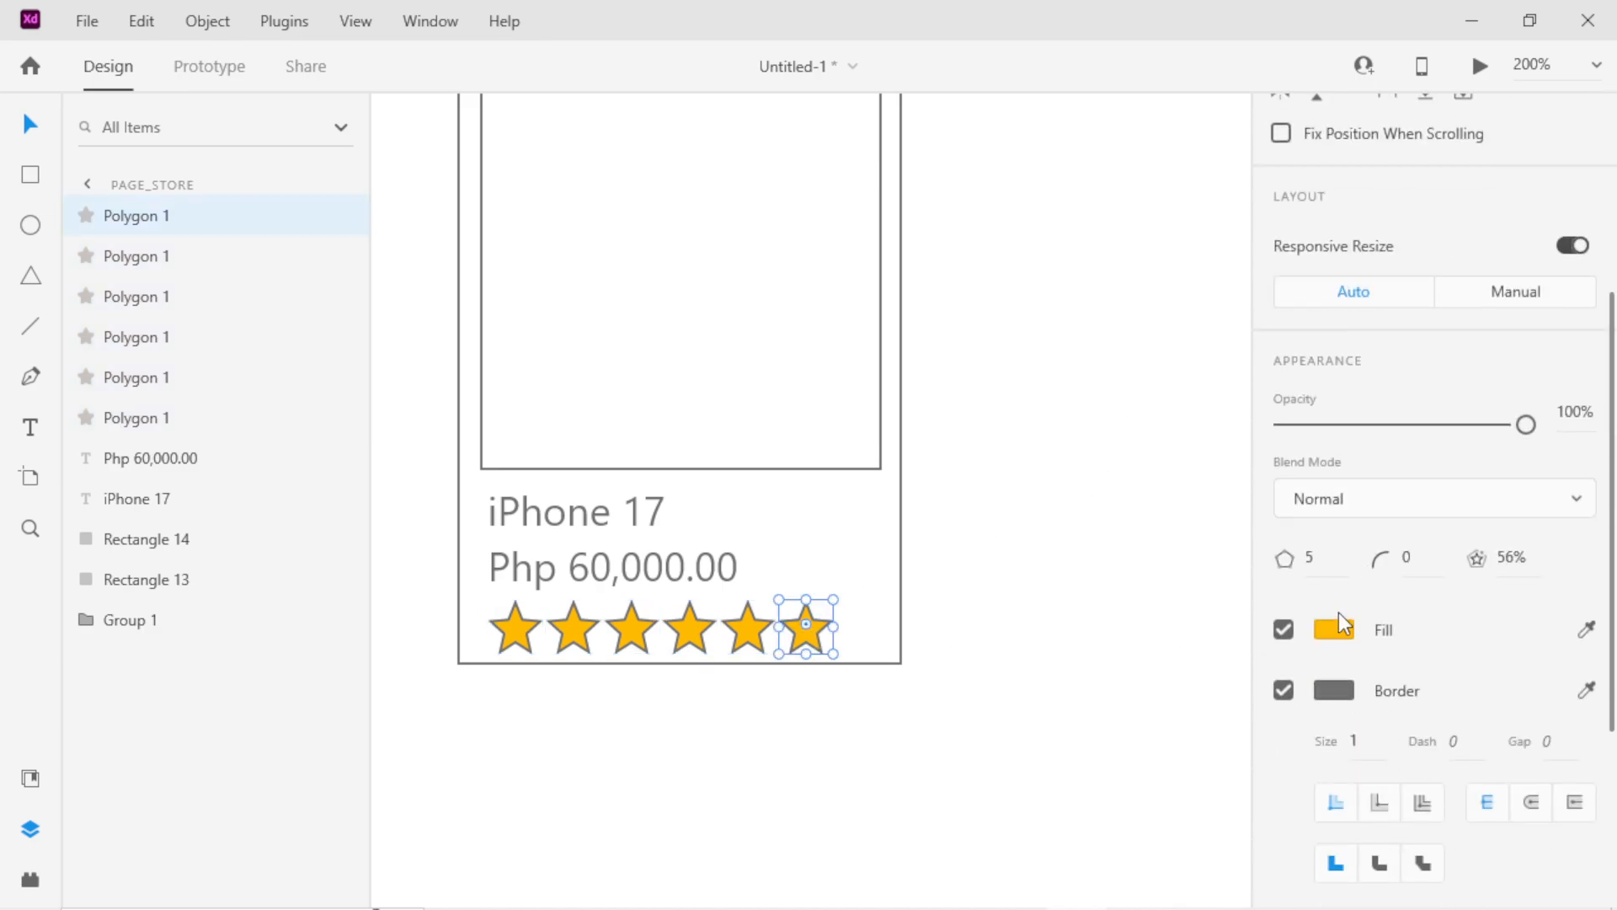
click(1334, 632)
click(1020, 809)
click(819, 789)
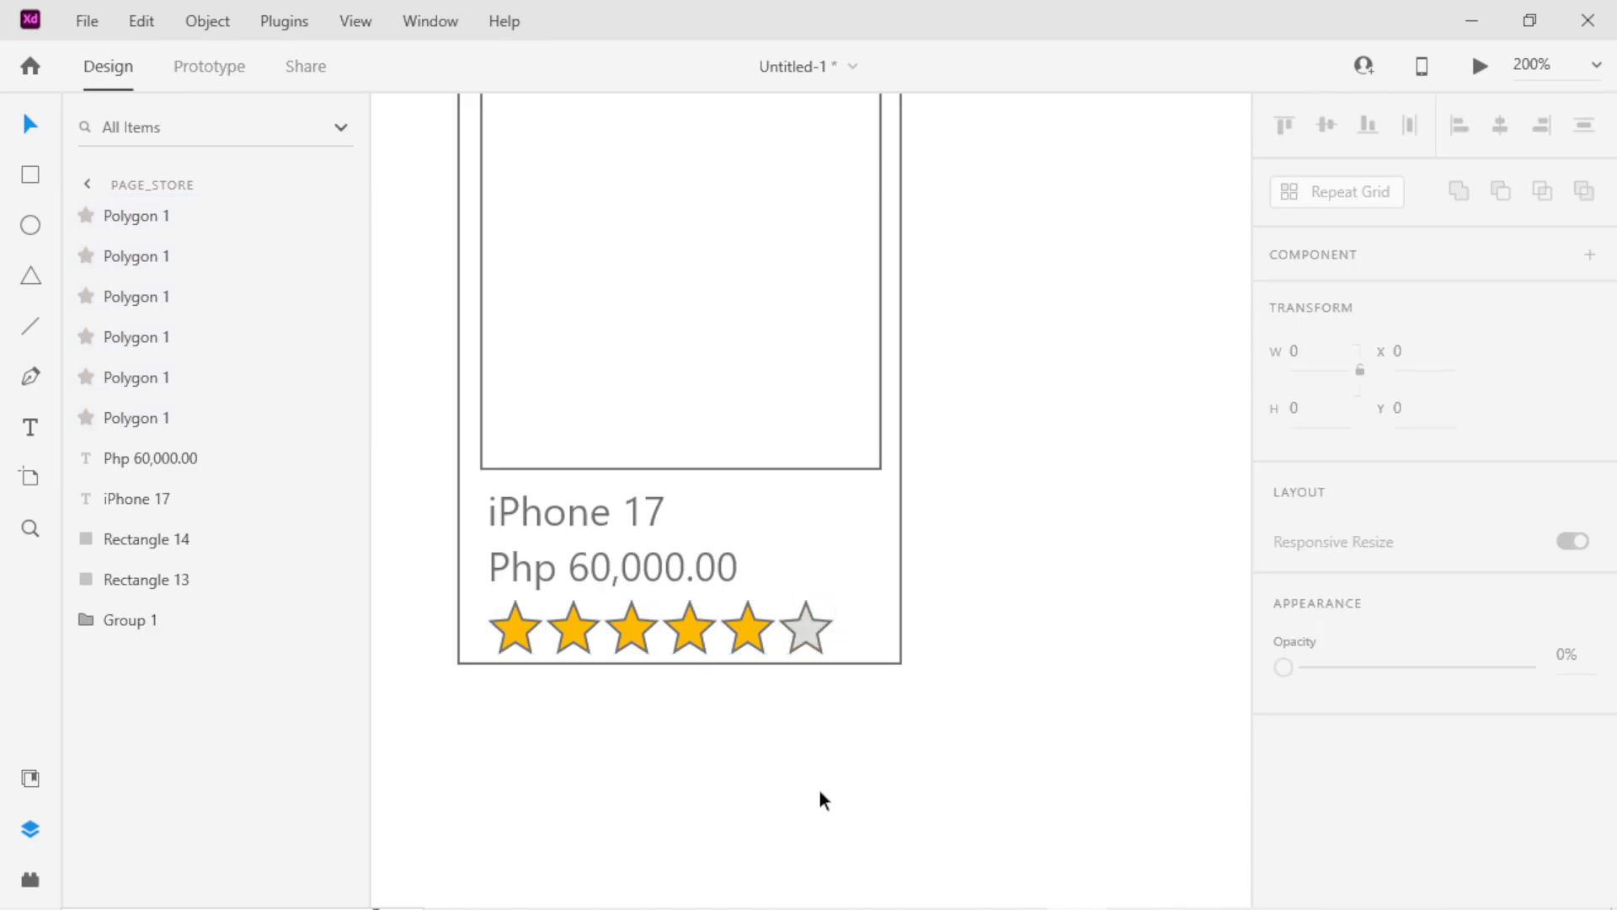
Group the six rating stars and shift the group slightly down and left to line up with the image frame's left edge.
click(516, 634)
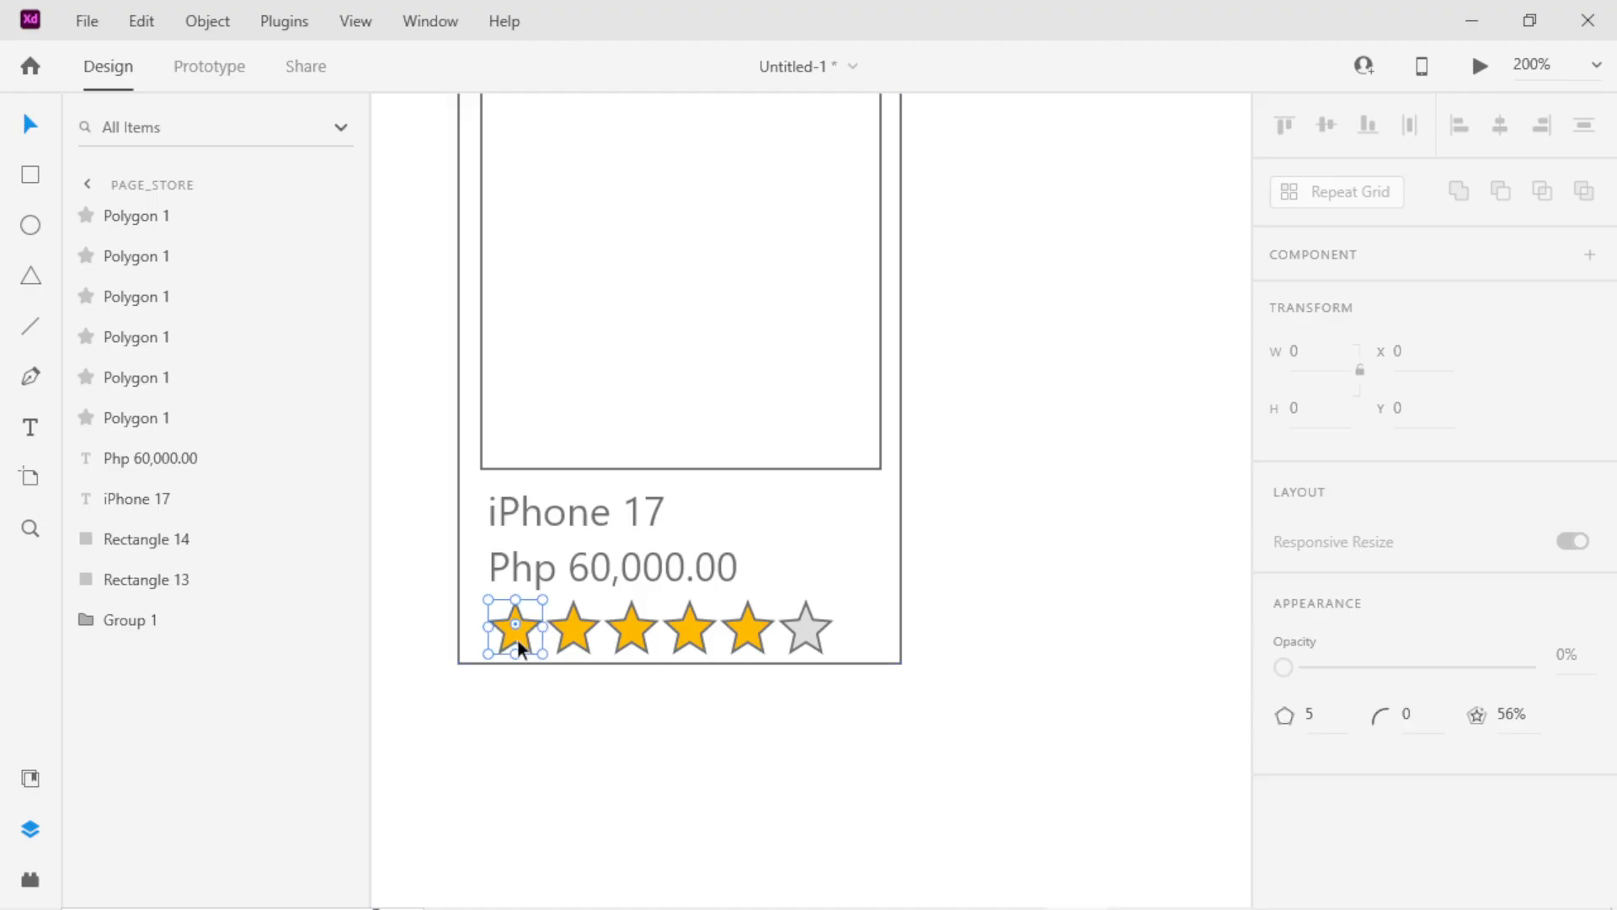
shift+click(562, 630)
shift+click(635, 625)
shift+click(689, 630)
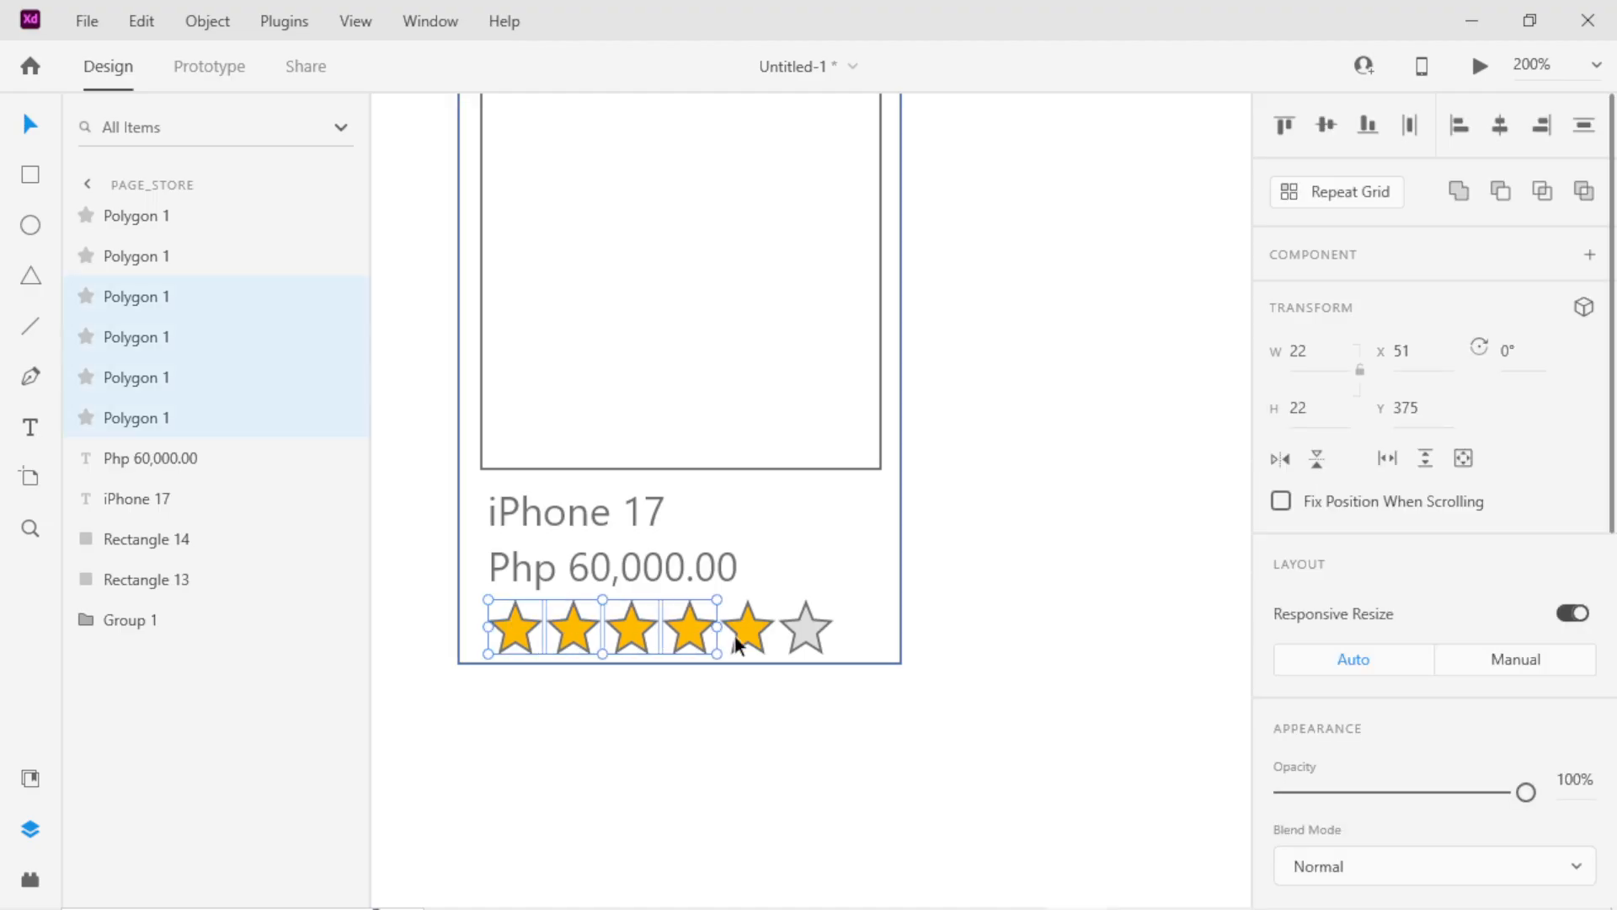
shift+click(745, 632)
right_click(807, 630)
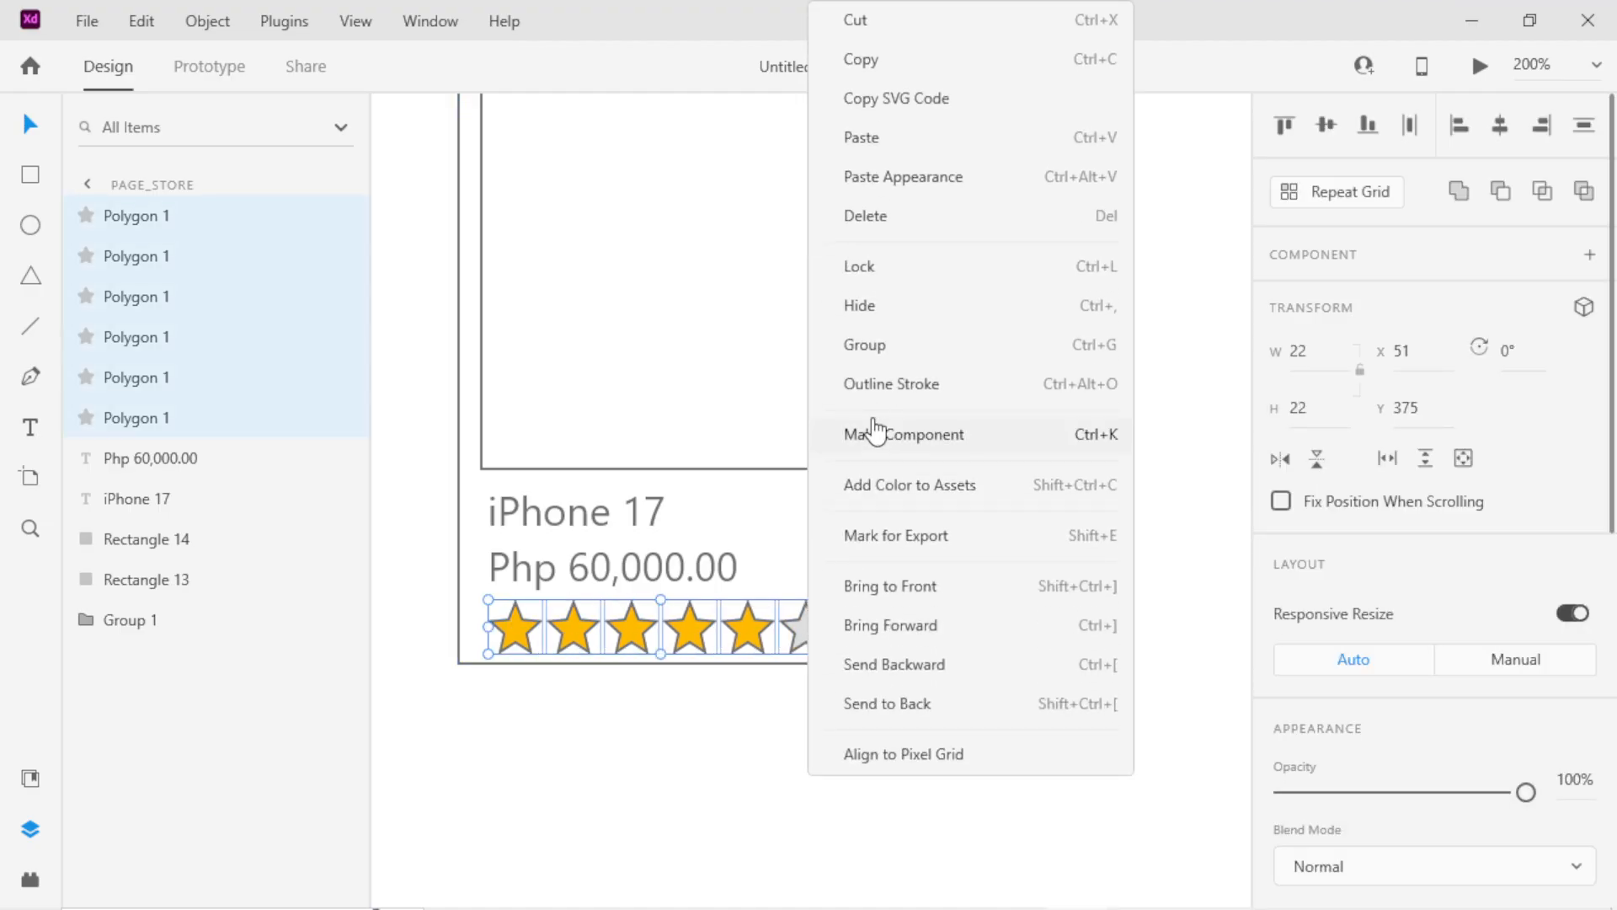
click(867, 343)
drag(782, 620, 753, 641)
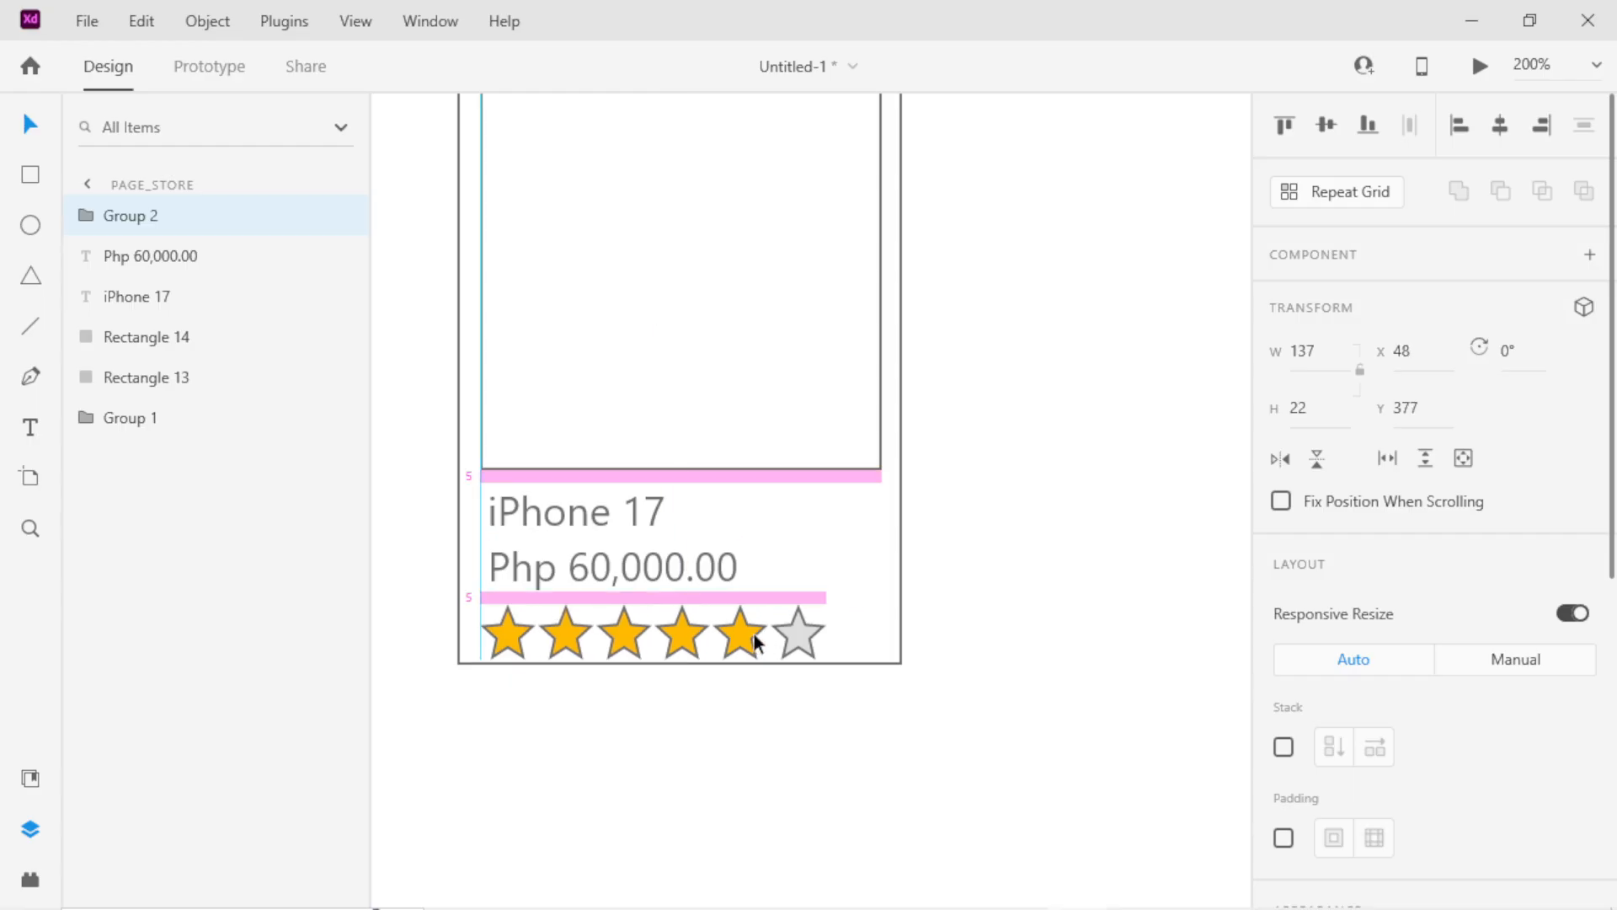
click(765, 726)
Extend the card outline's lower edge slightly below the stars, to a height of about 259.
click(728, 664)
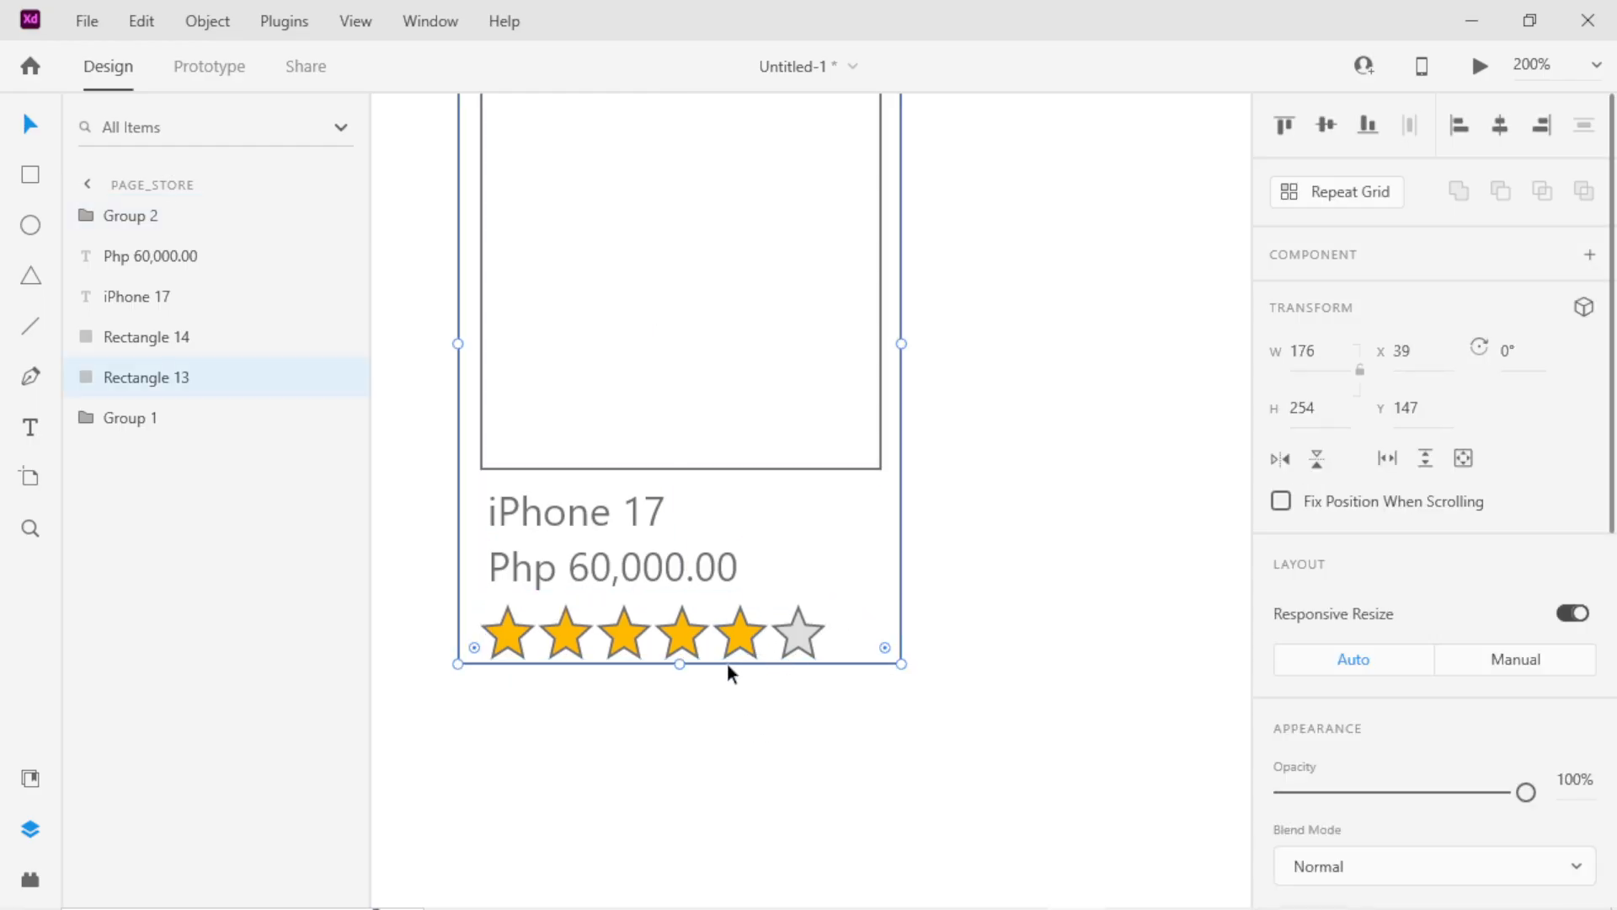
drag(682, 665, 683, 677)
click(722, 729)
Set the font weight of the iPhone 17 product name to Bold.
key(z)
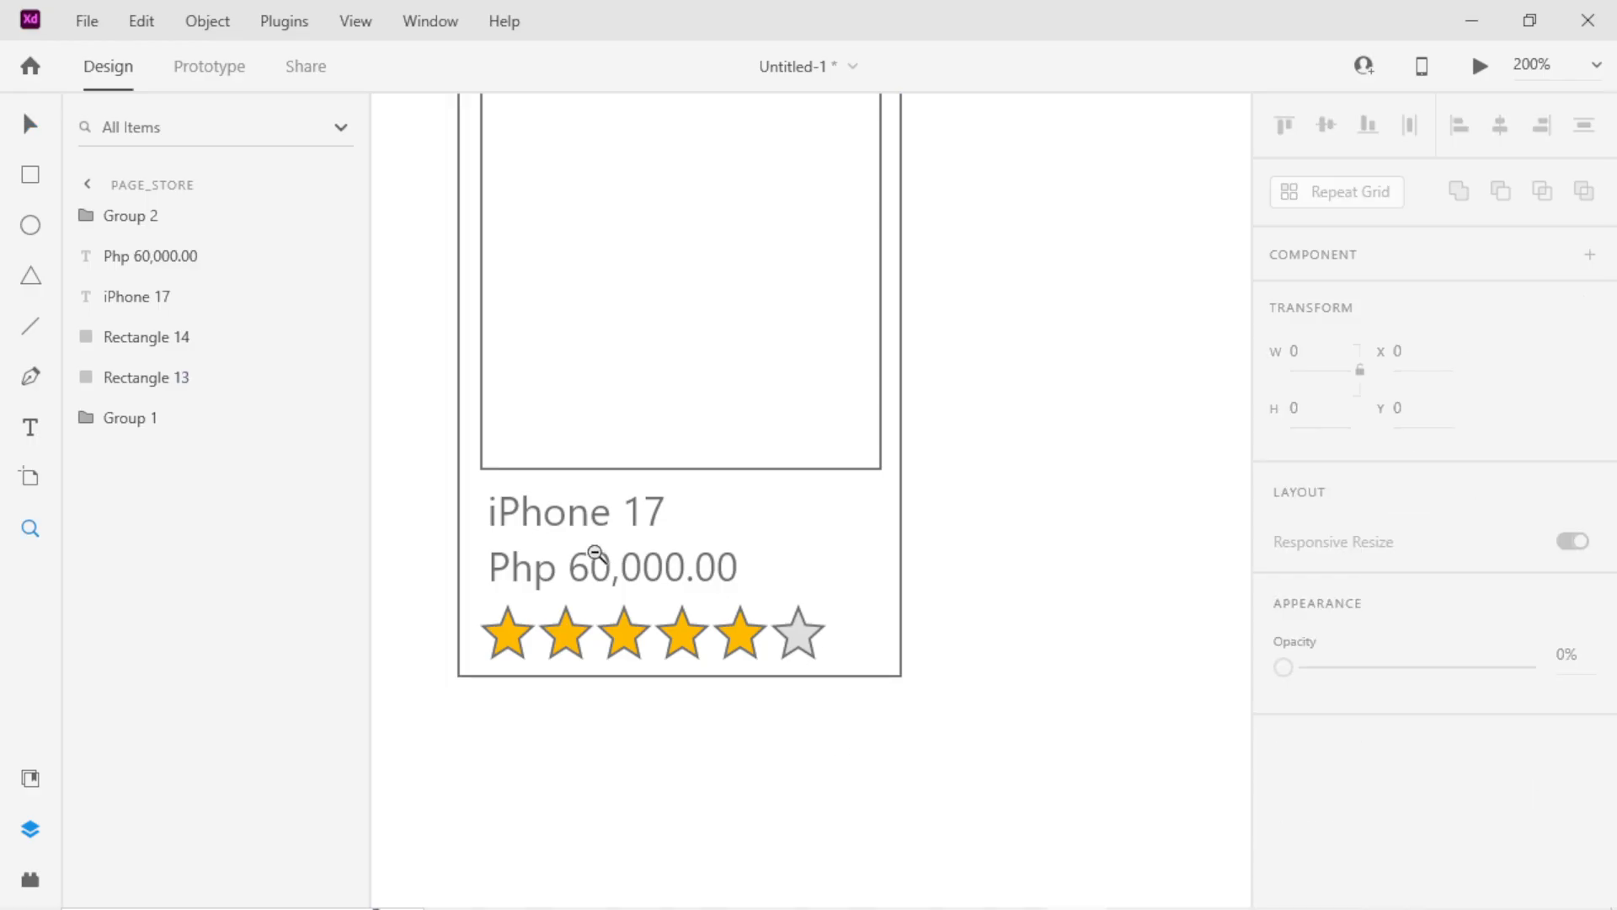
alt+click(596, 553)
click(630, 567)
key(v)
click(640, 601)
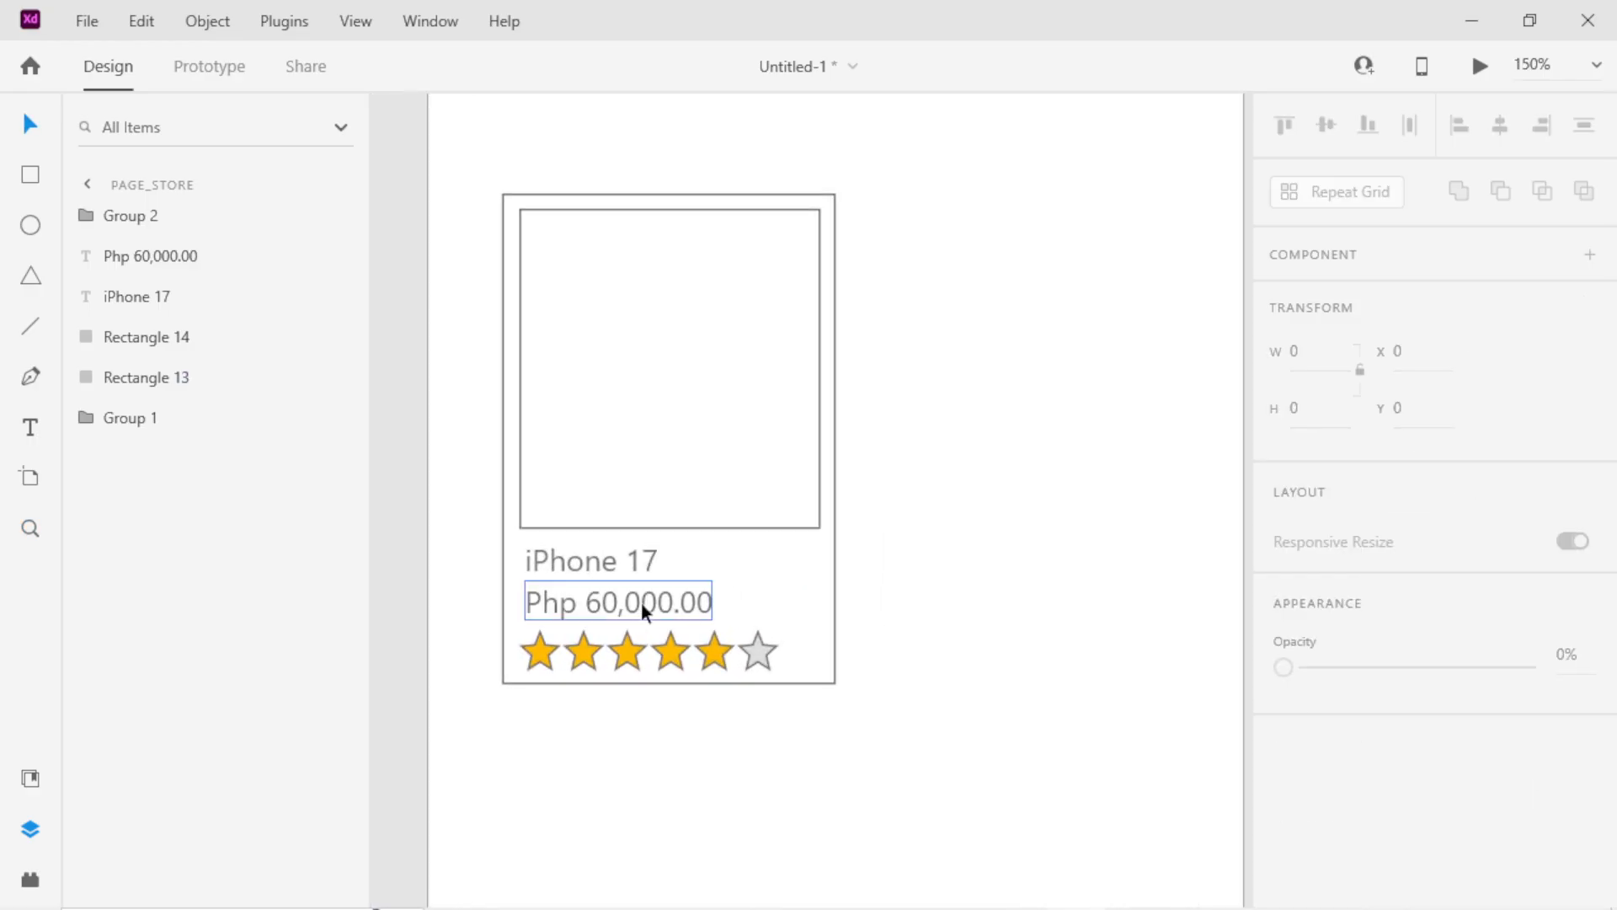
shift+click(628, 564)
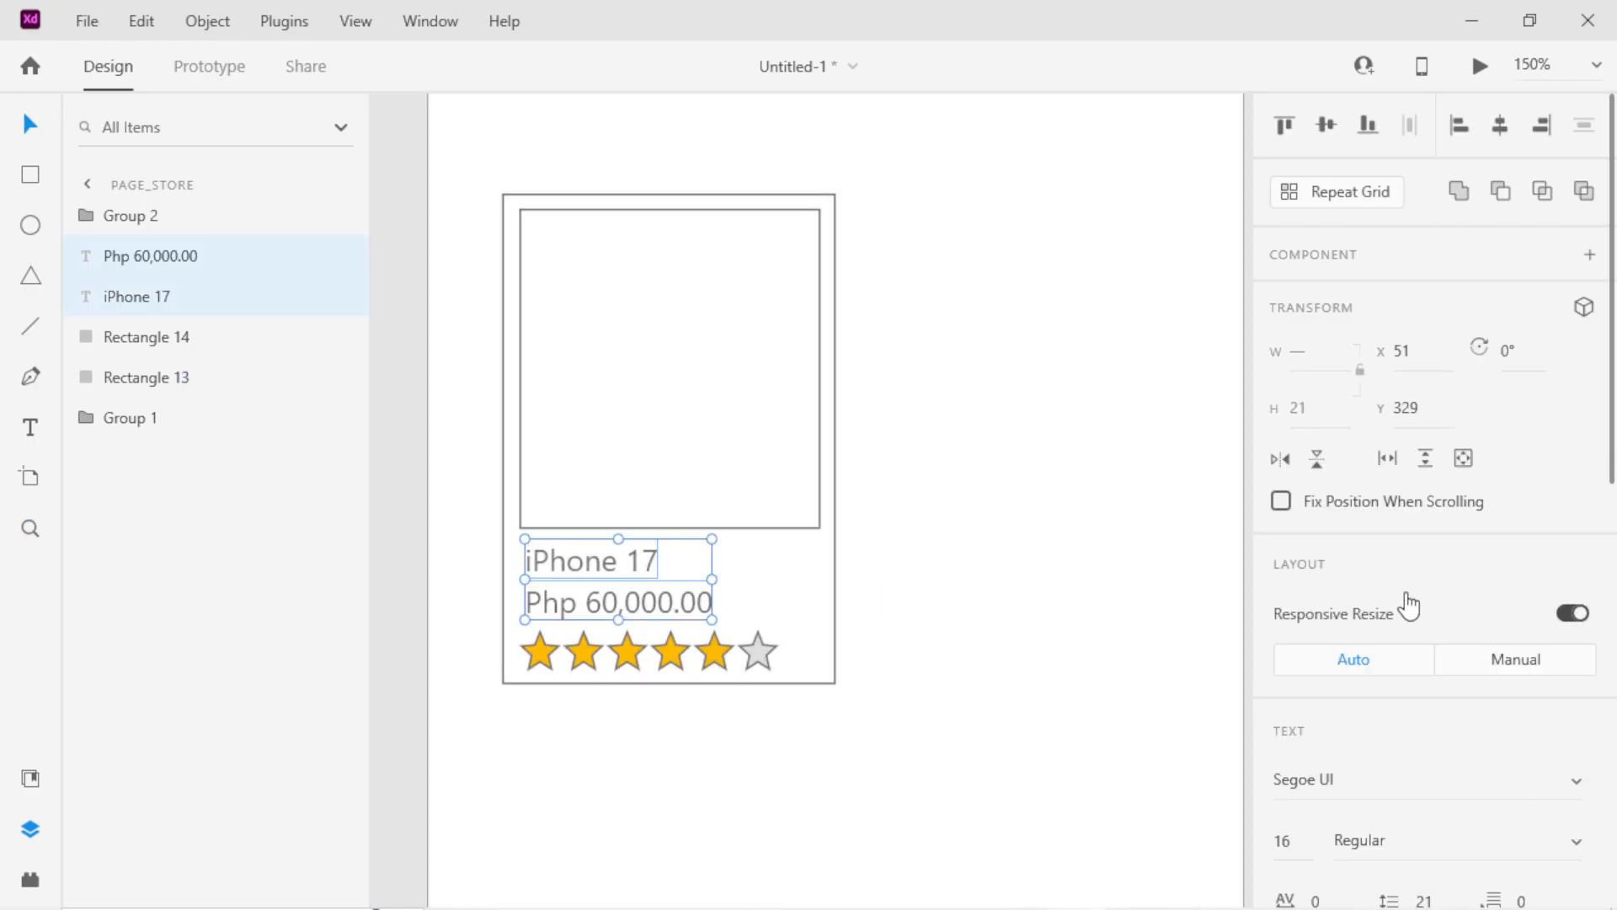
scroll(1412, 605, down, 5)
click(930, 637)
click(590, 556)
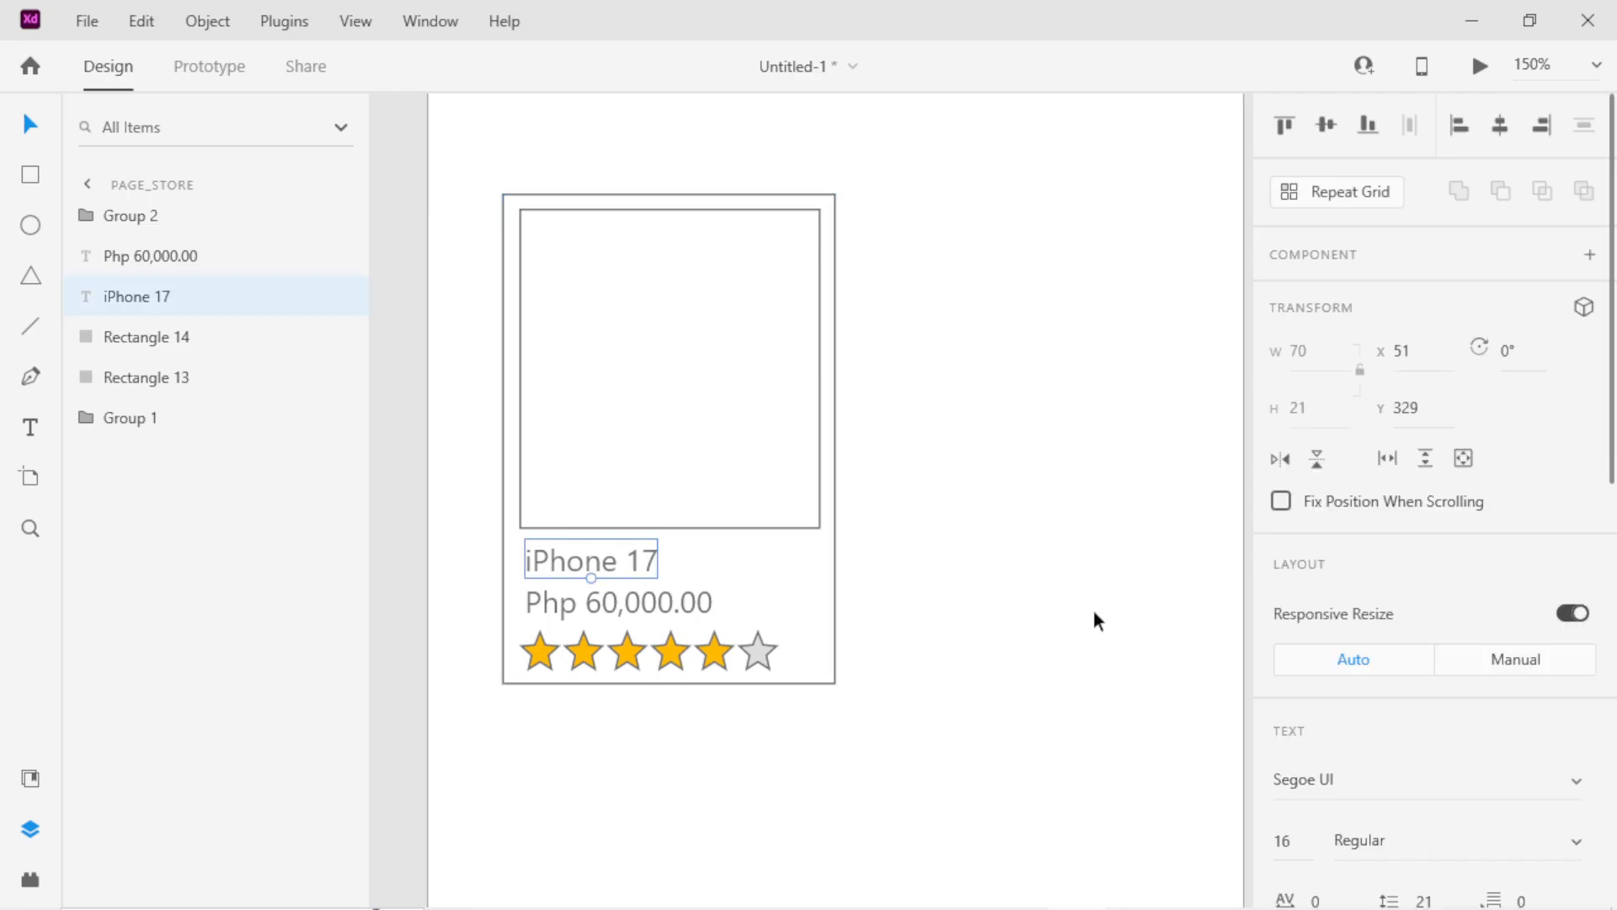
scroll(1472, 572, down, 3)
click(1576, 601)
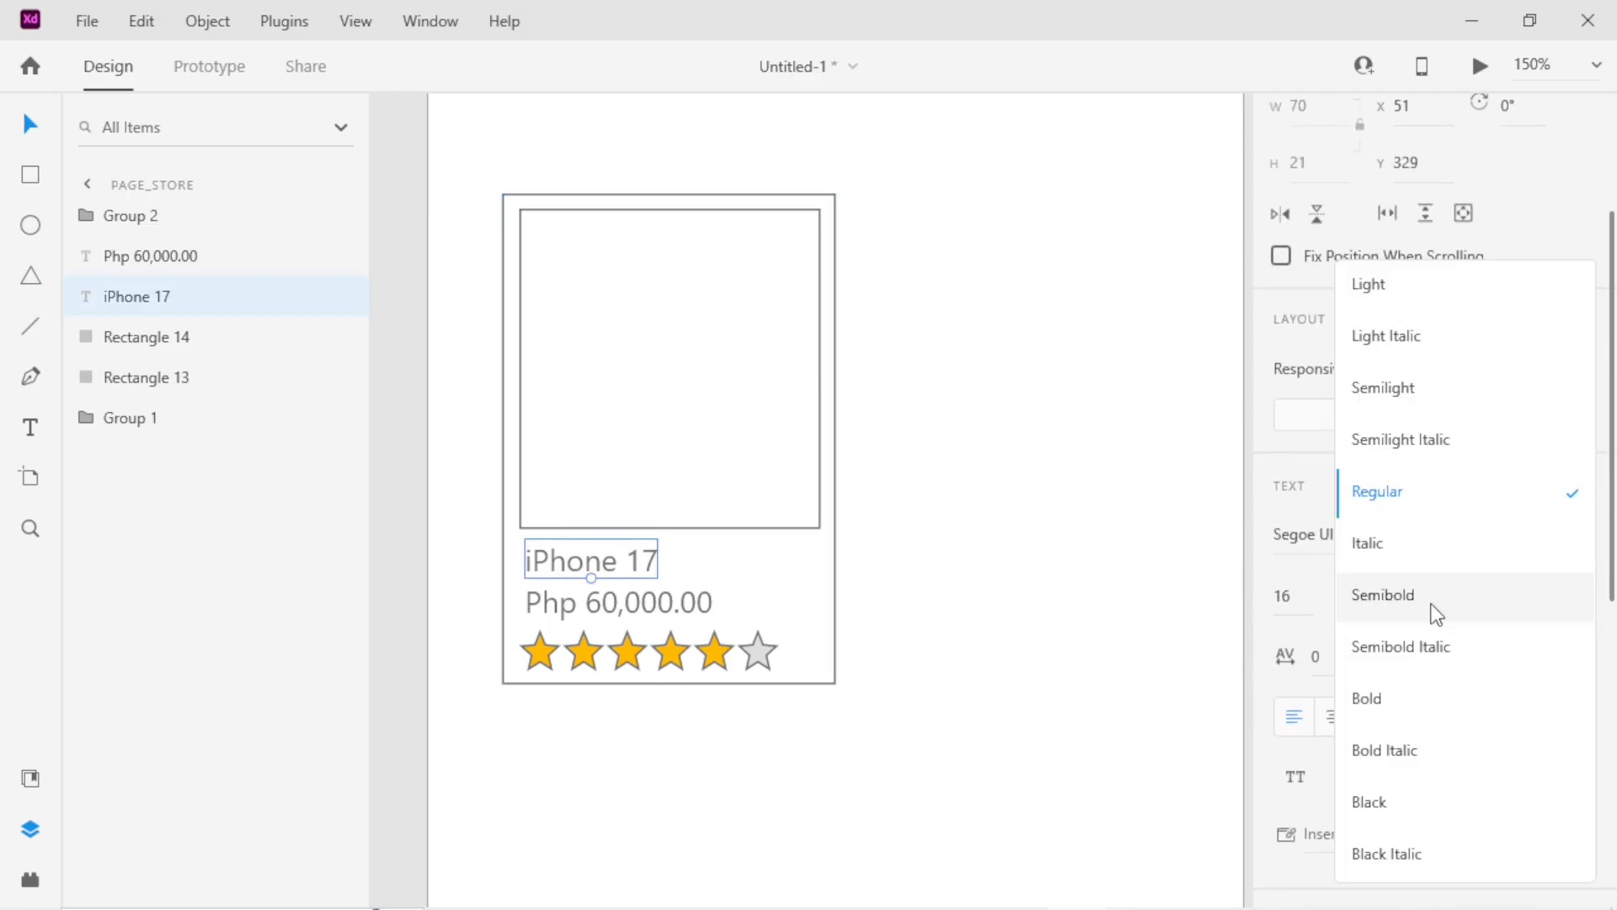
click(1373, 701)
click(949, 509)
Select all parts of the product card and move them together to X 29, Y 142 on the page_store artboard.
scroll(748, 640, up, 1)
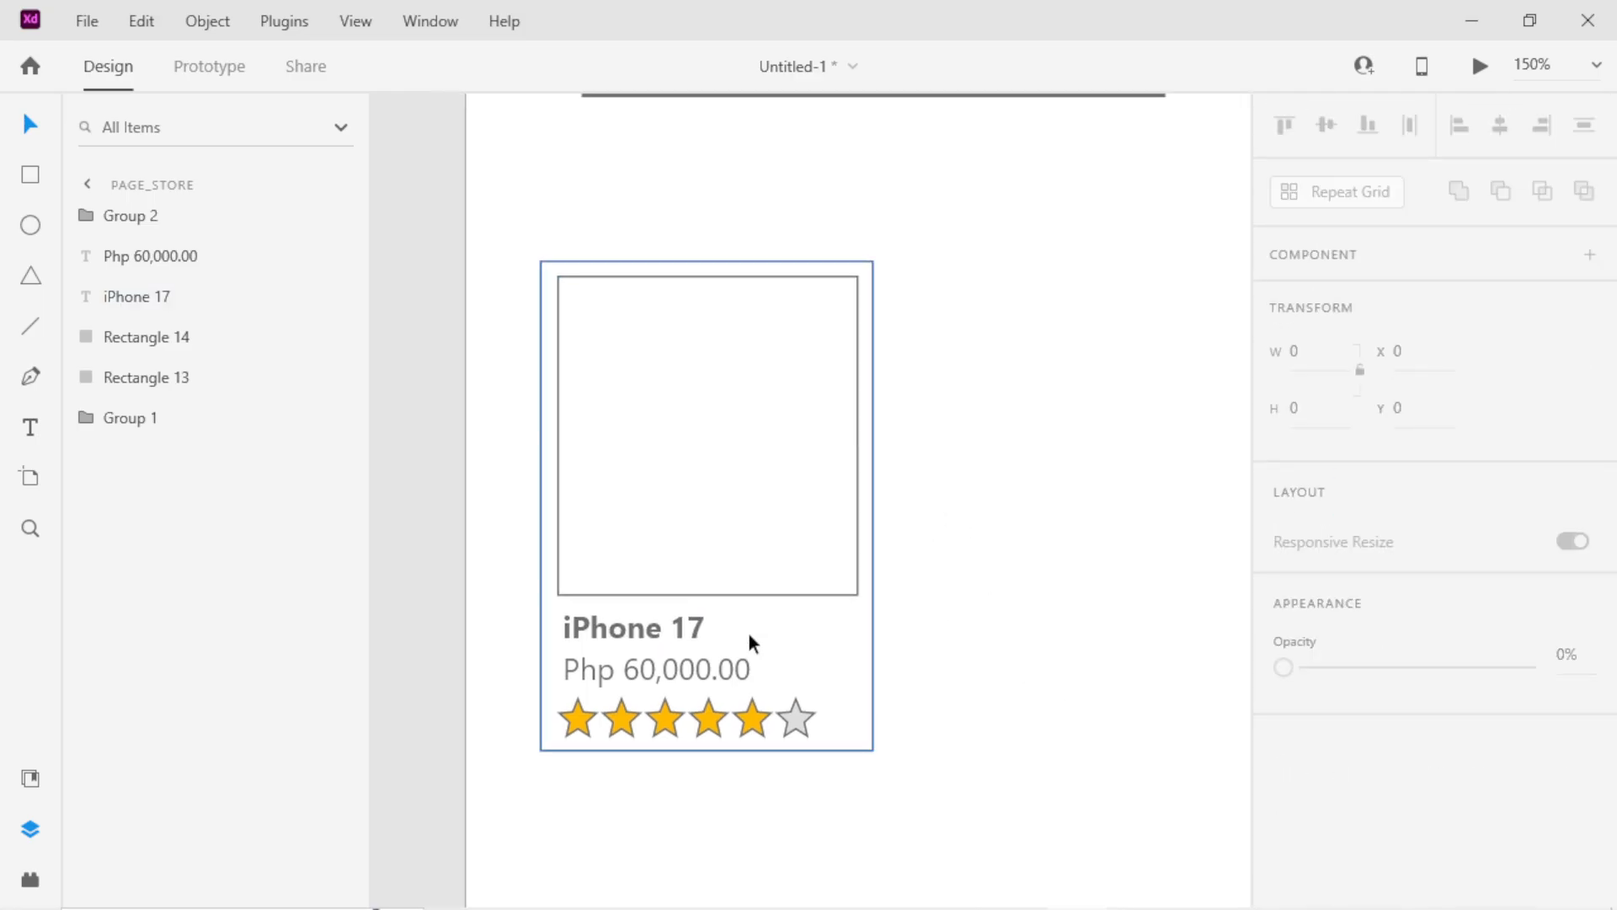
key(z)
alt+click(660, 672)
alt+click(661, 672)
click(723, 610)
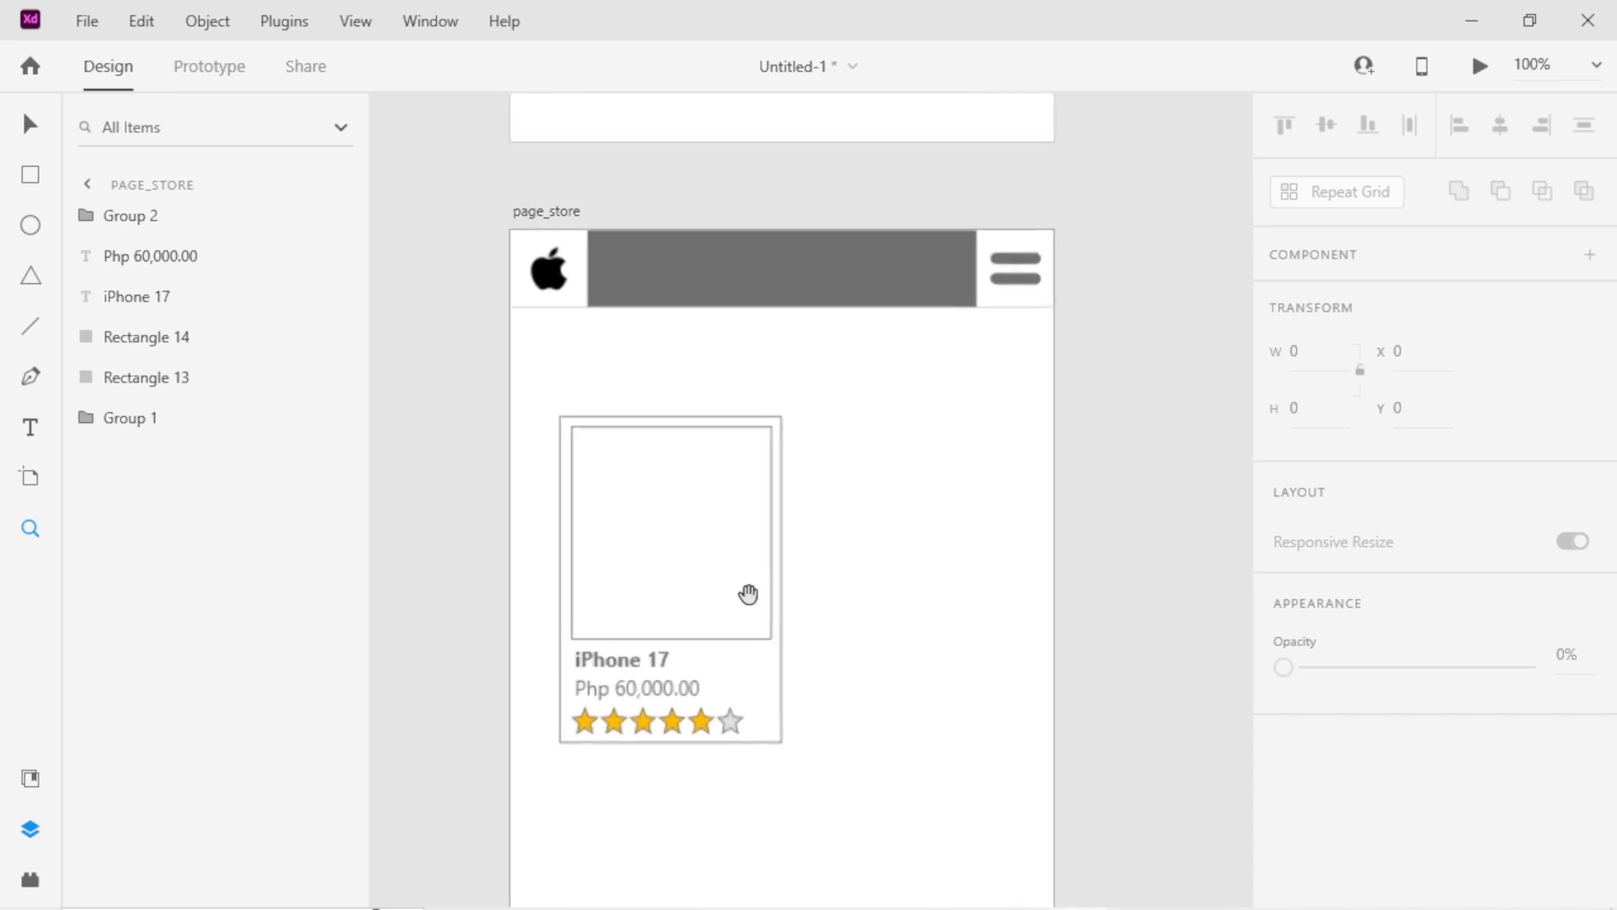
drag(748, 594, 758, 576)
click(714, 526)
drag(741, 484, 755, 471)
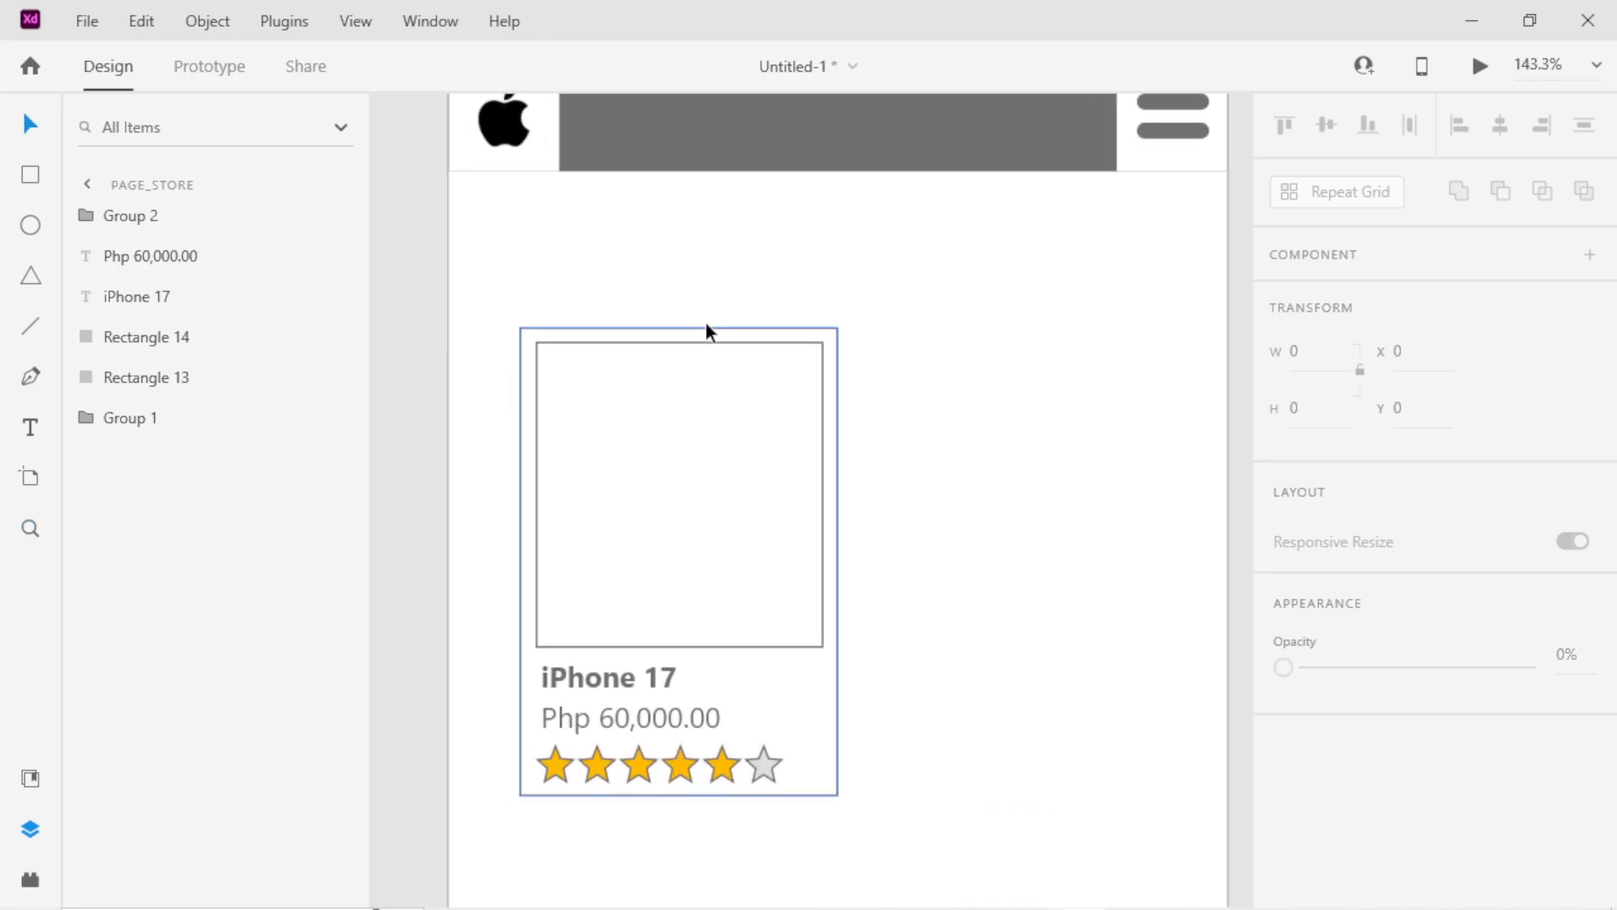
key(z)
alt+click(860, 675)
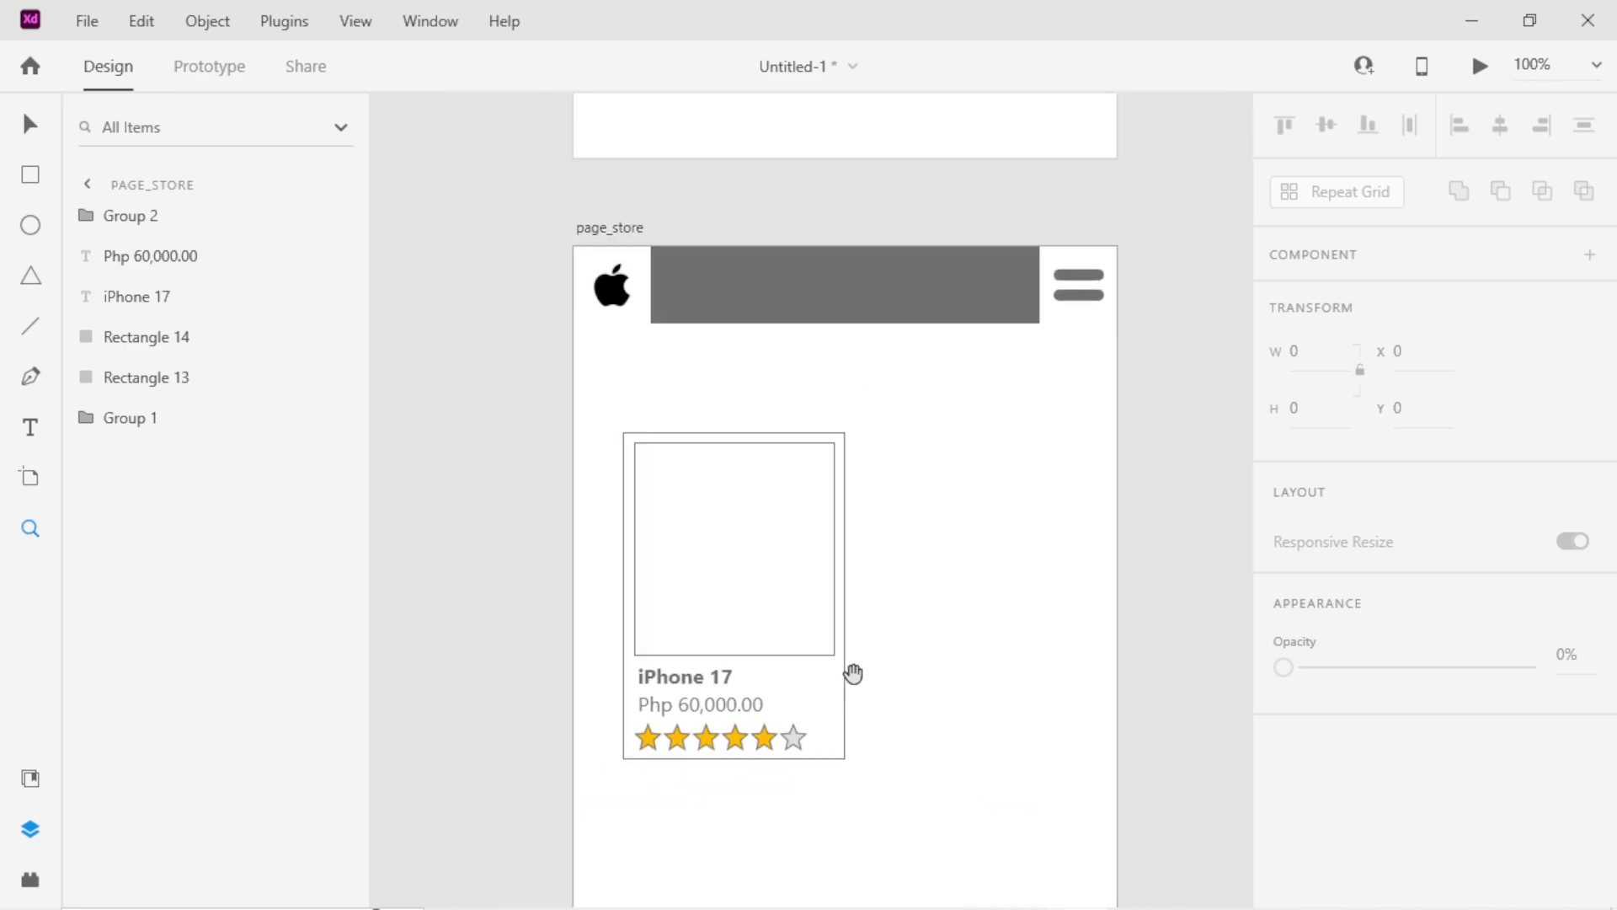
drag(852, 672, 827, 633)
drag(819, 715, 564, 364)
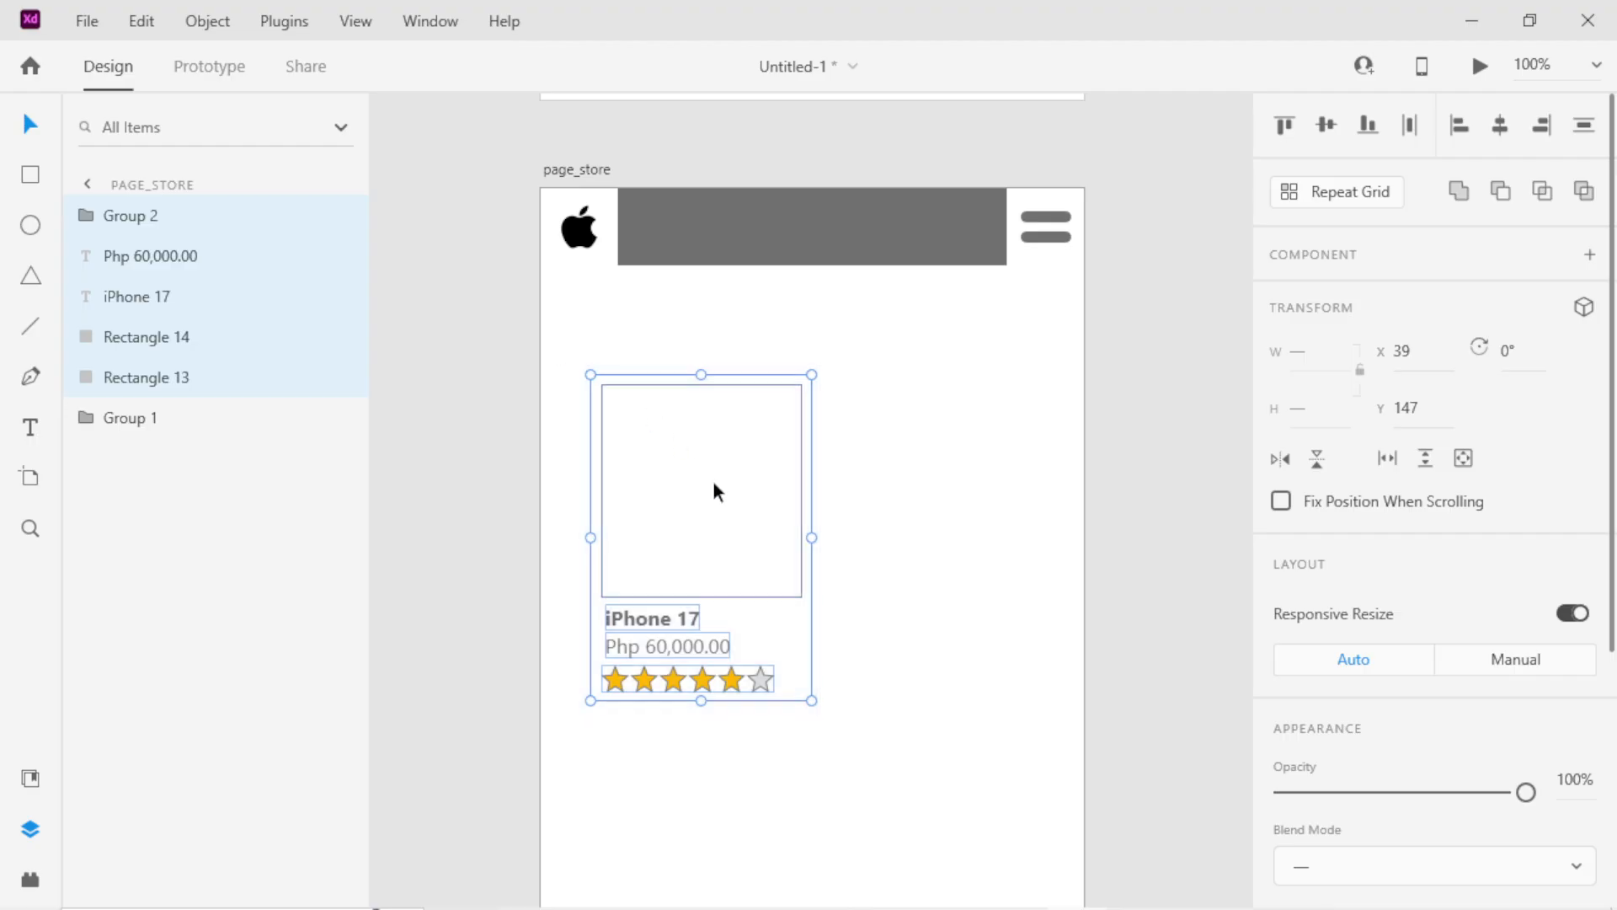
drag(712, 480, 709, 482)
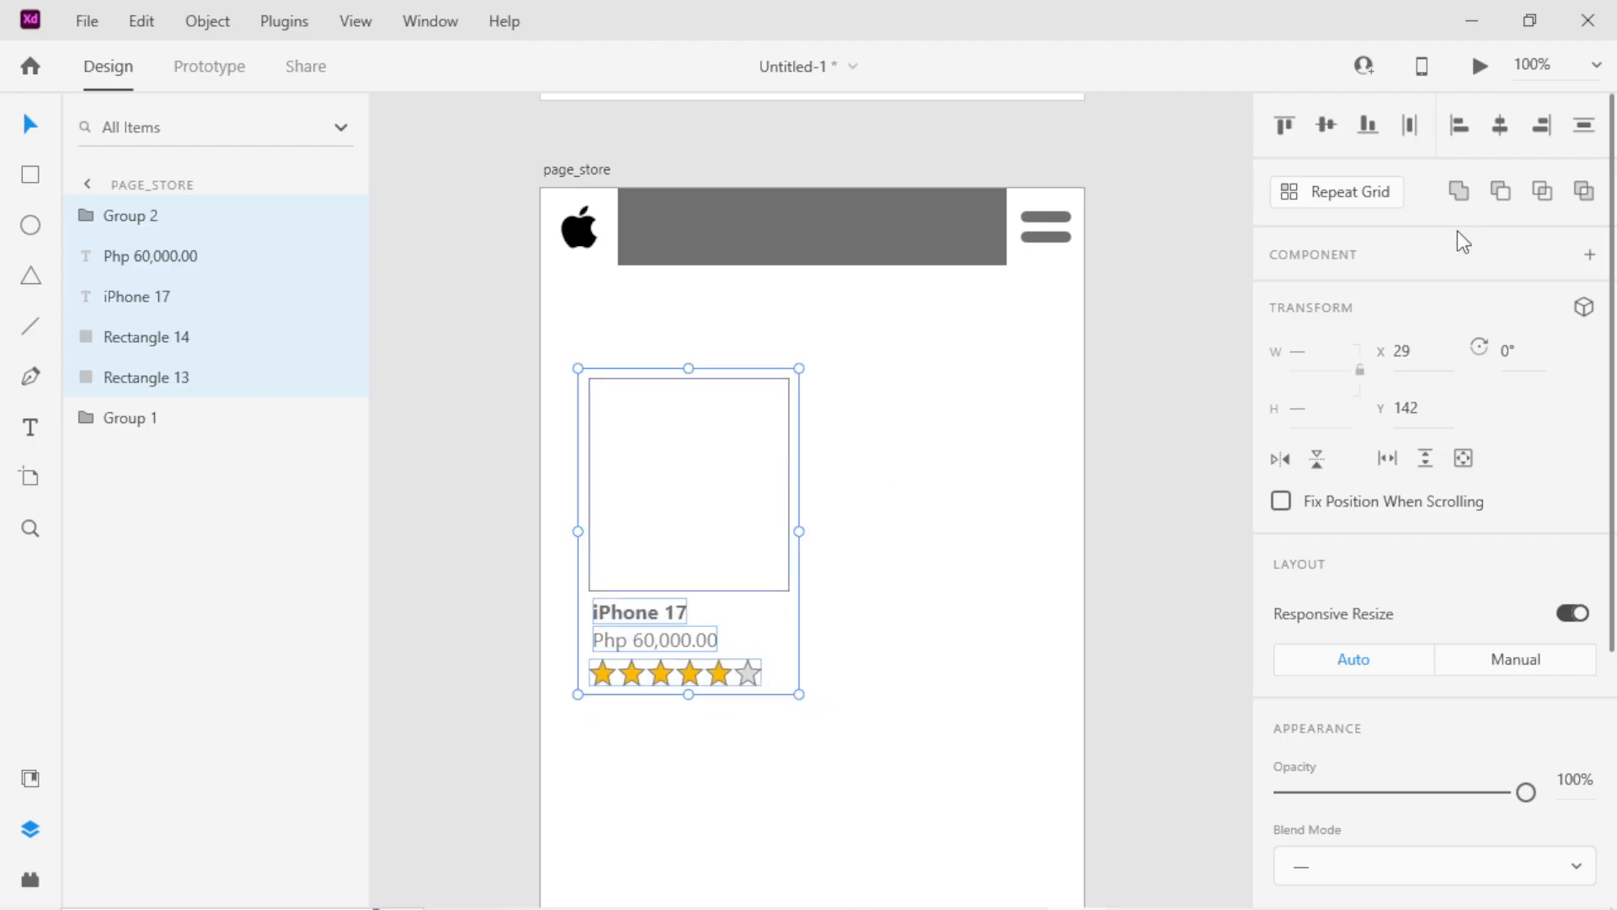
Repeat the product card horizontally with a Repeat Grid into two columns, with the grid about 383 wide.
click(1350, 193)
drag(800, 531, 1061, 590)
scroll(916, 610, down, 3)
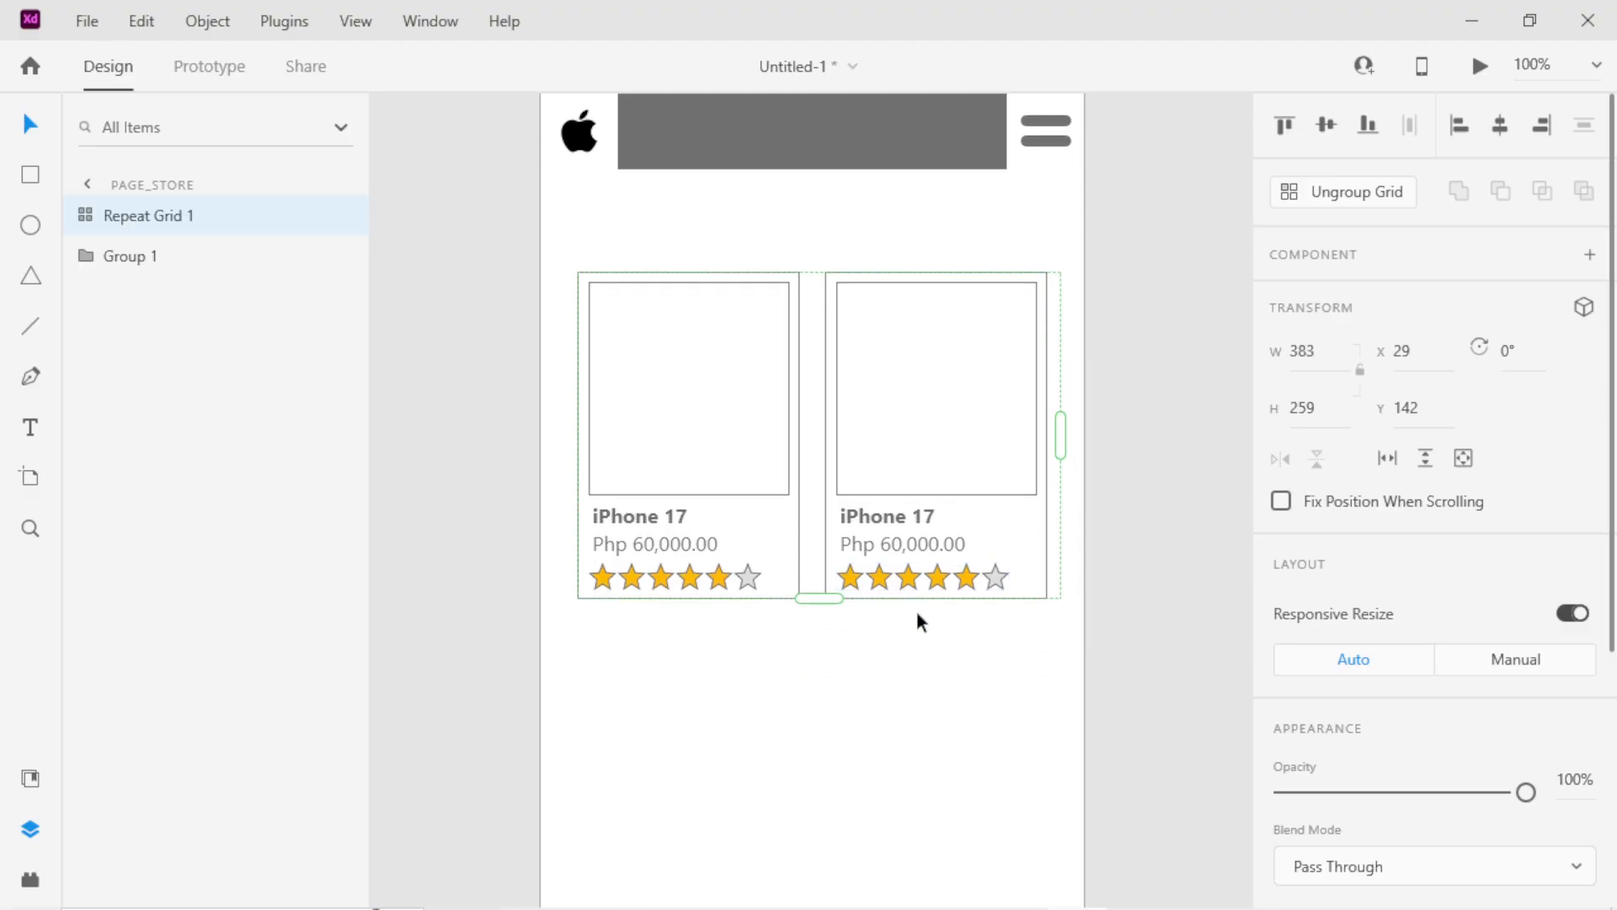
Extend the Repeat Grid downward to four rows of cards, about 1108 tall, and ungroup it into separate cards.
scroll(846, 636, down, 2)
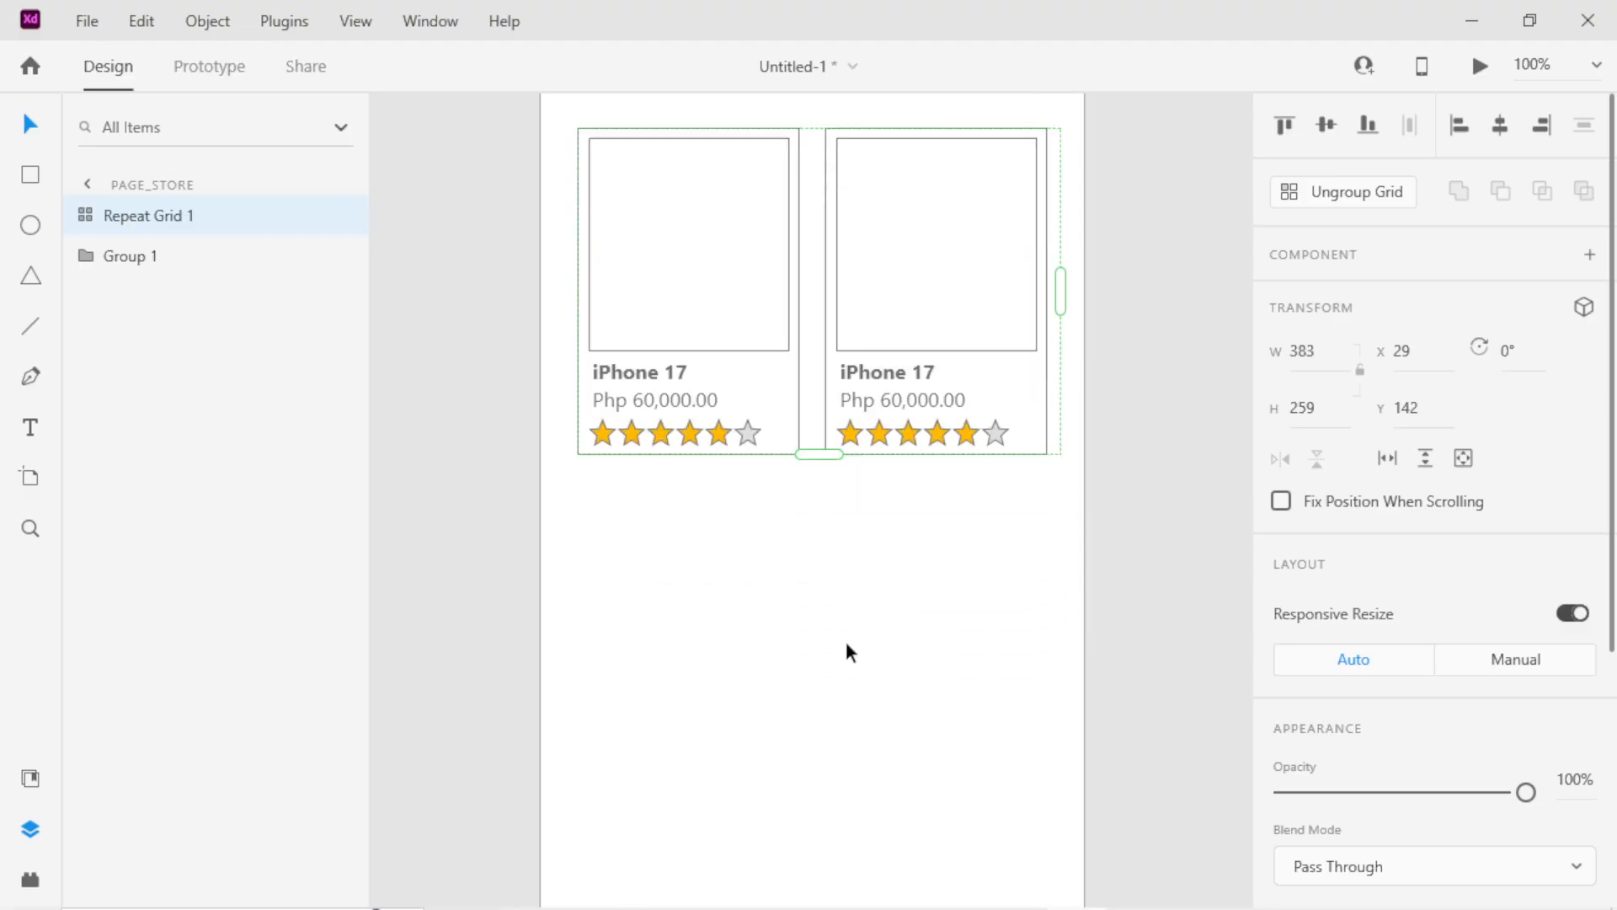
scroll(820, 599, down, 3)
drag(820, 520, 822, 809)
scroll(840, 783, down, 2)
scroll(817, 741, down, 4)
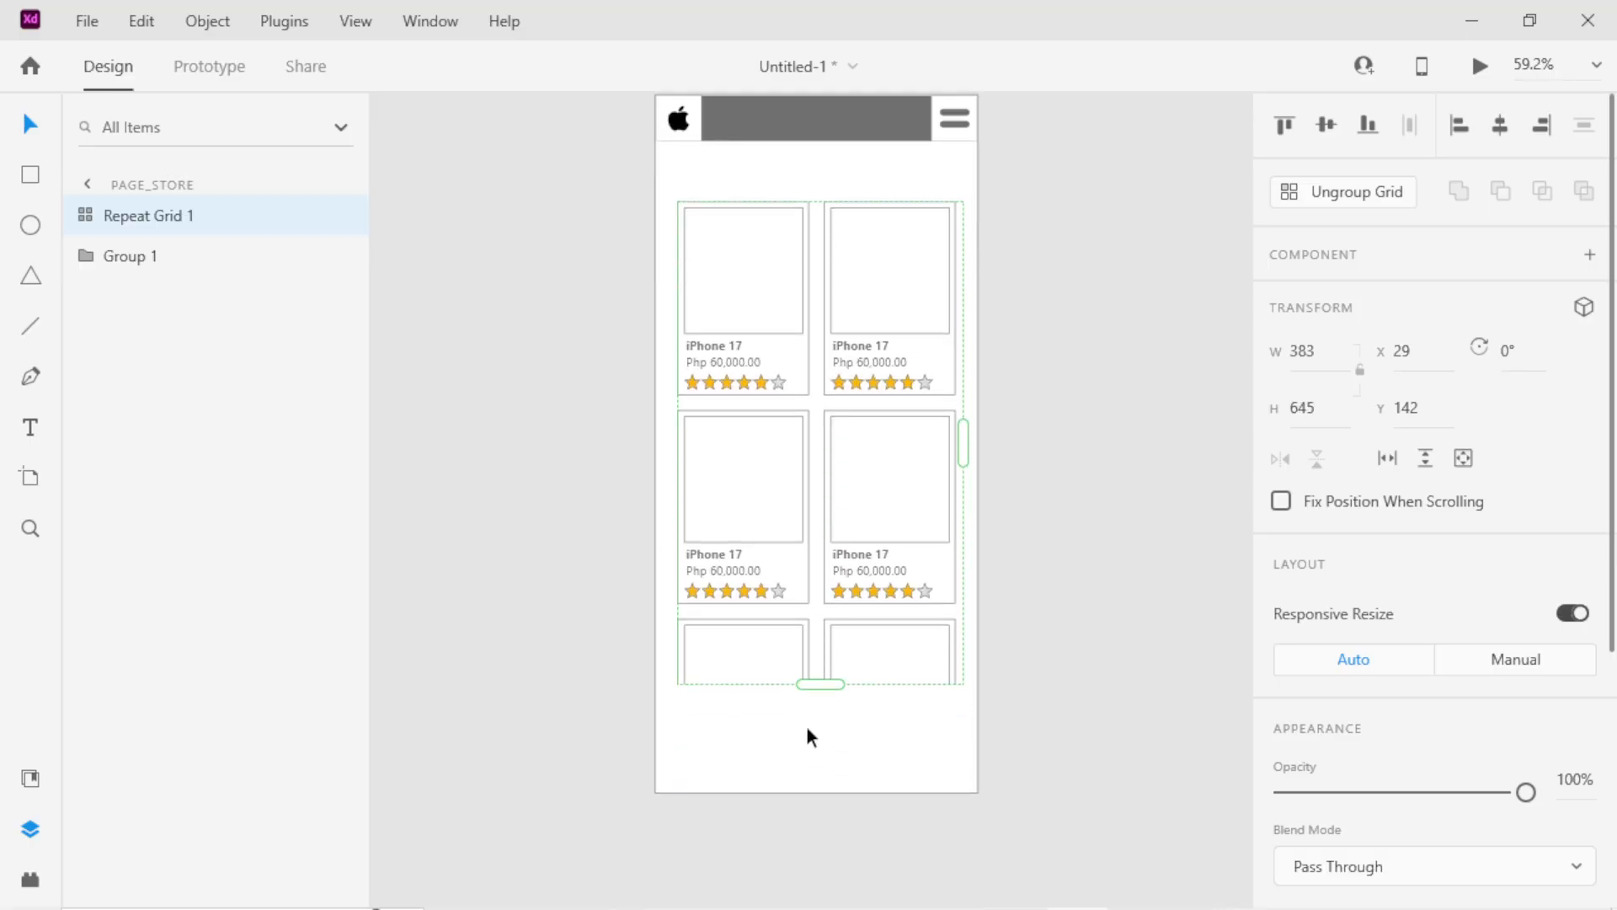
drag(825, 492, 810, 839)
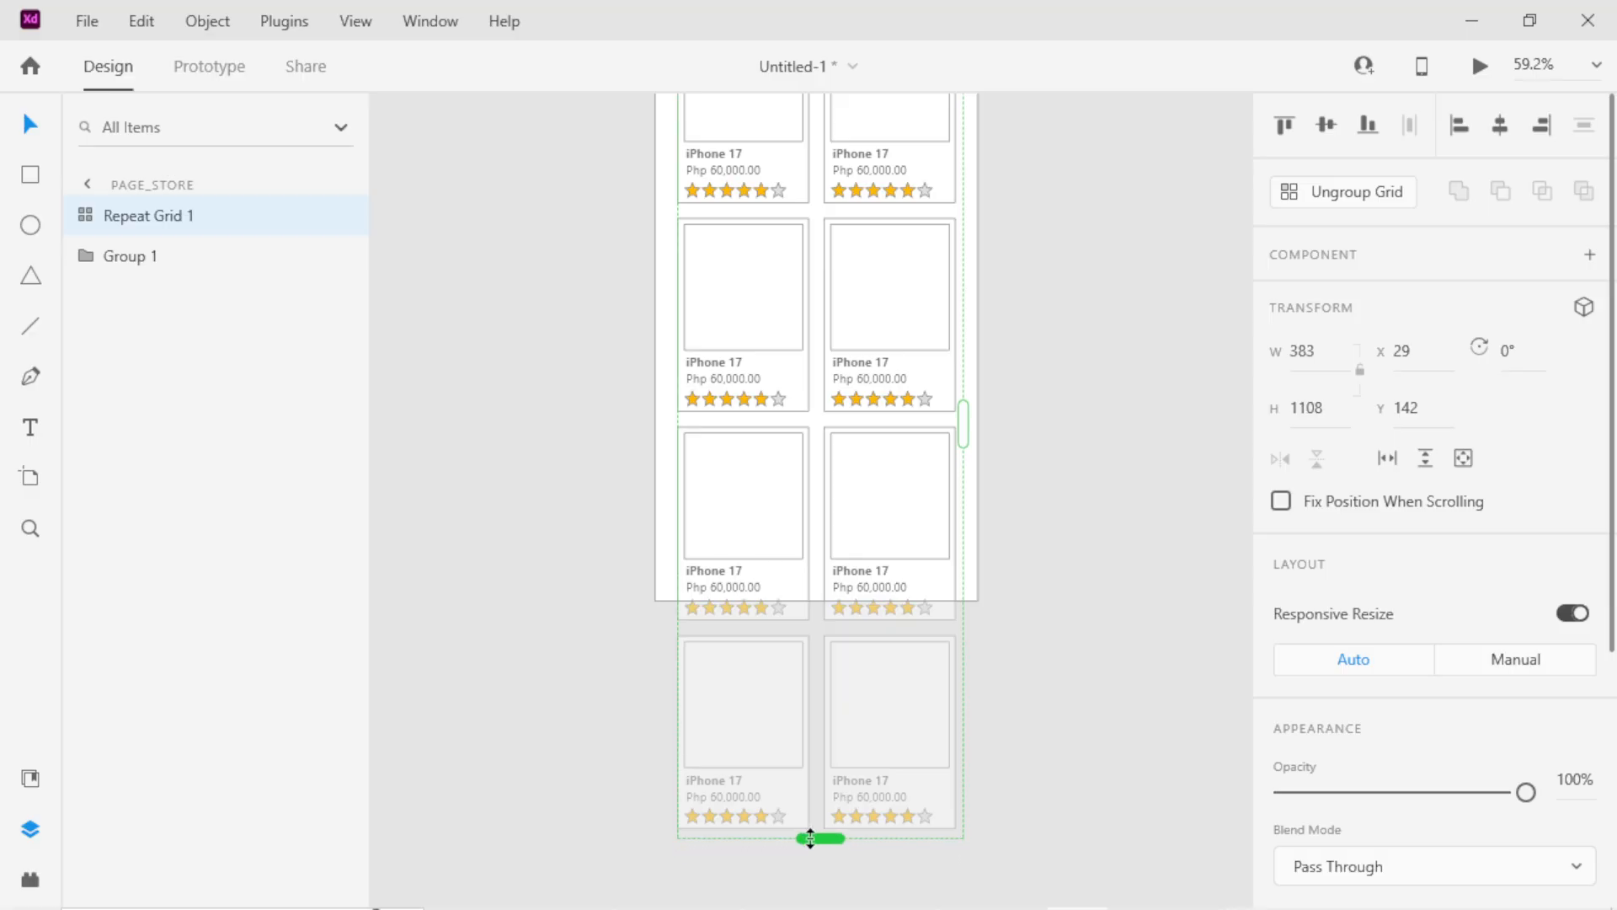
click(1341, 193)
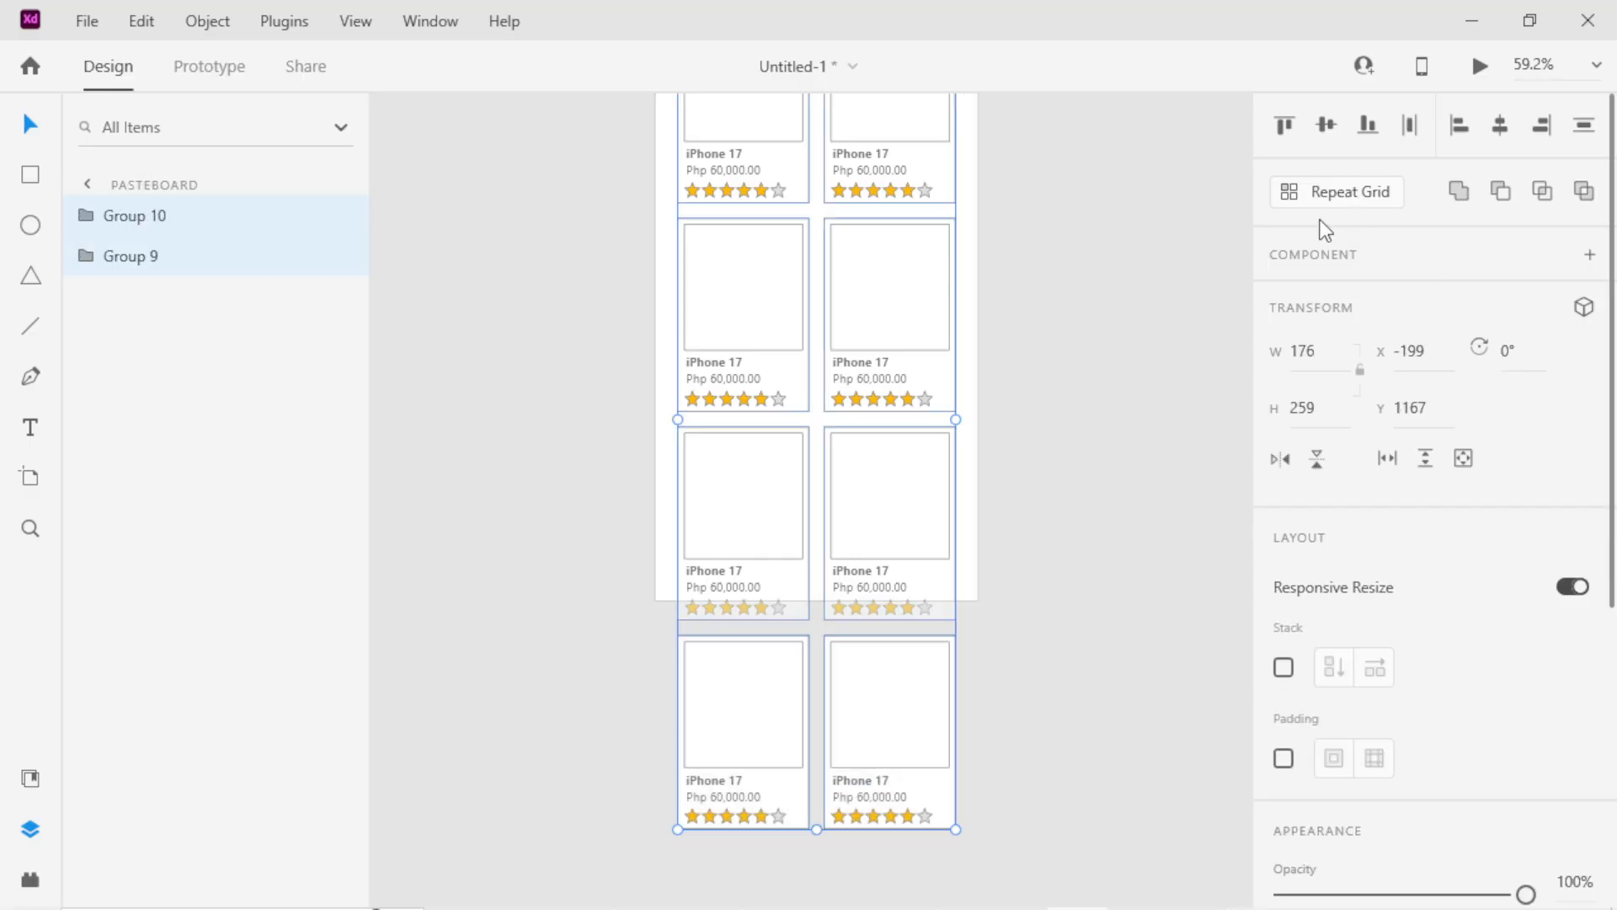
Rename the product in the first row's second card as iPhone 16.
scroll(934, 355, up, 1)
scroll(934, 355, up, 1)
key(z)
click(859, 259)
drag(859, 259, 852, 251)
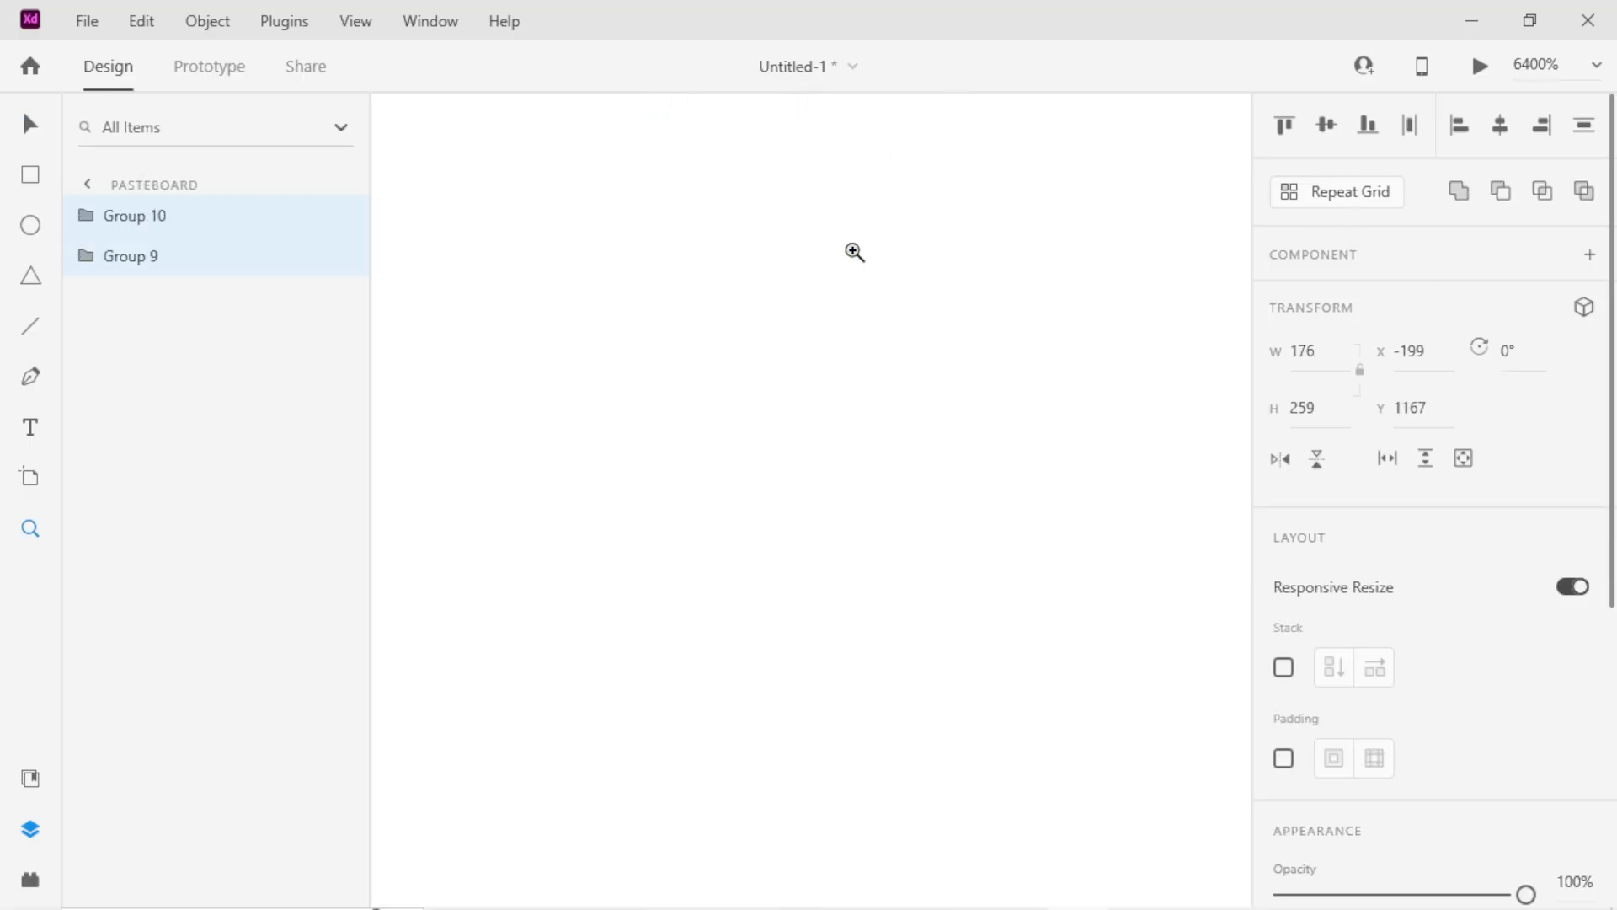
alt+click(845, 296)
alt+click(846, 297)
alt+click(846, 297)
alt+click(846, 296)
alt+click(846, 296)
alt+click(846, 296)
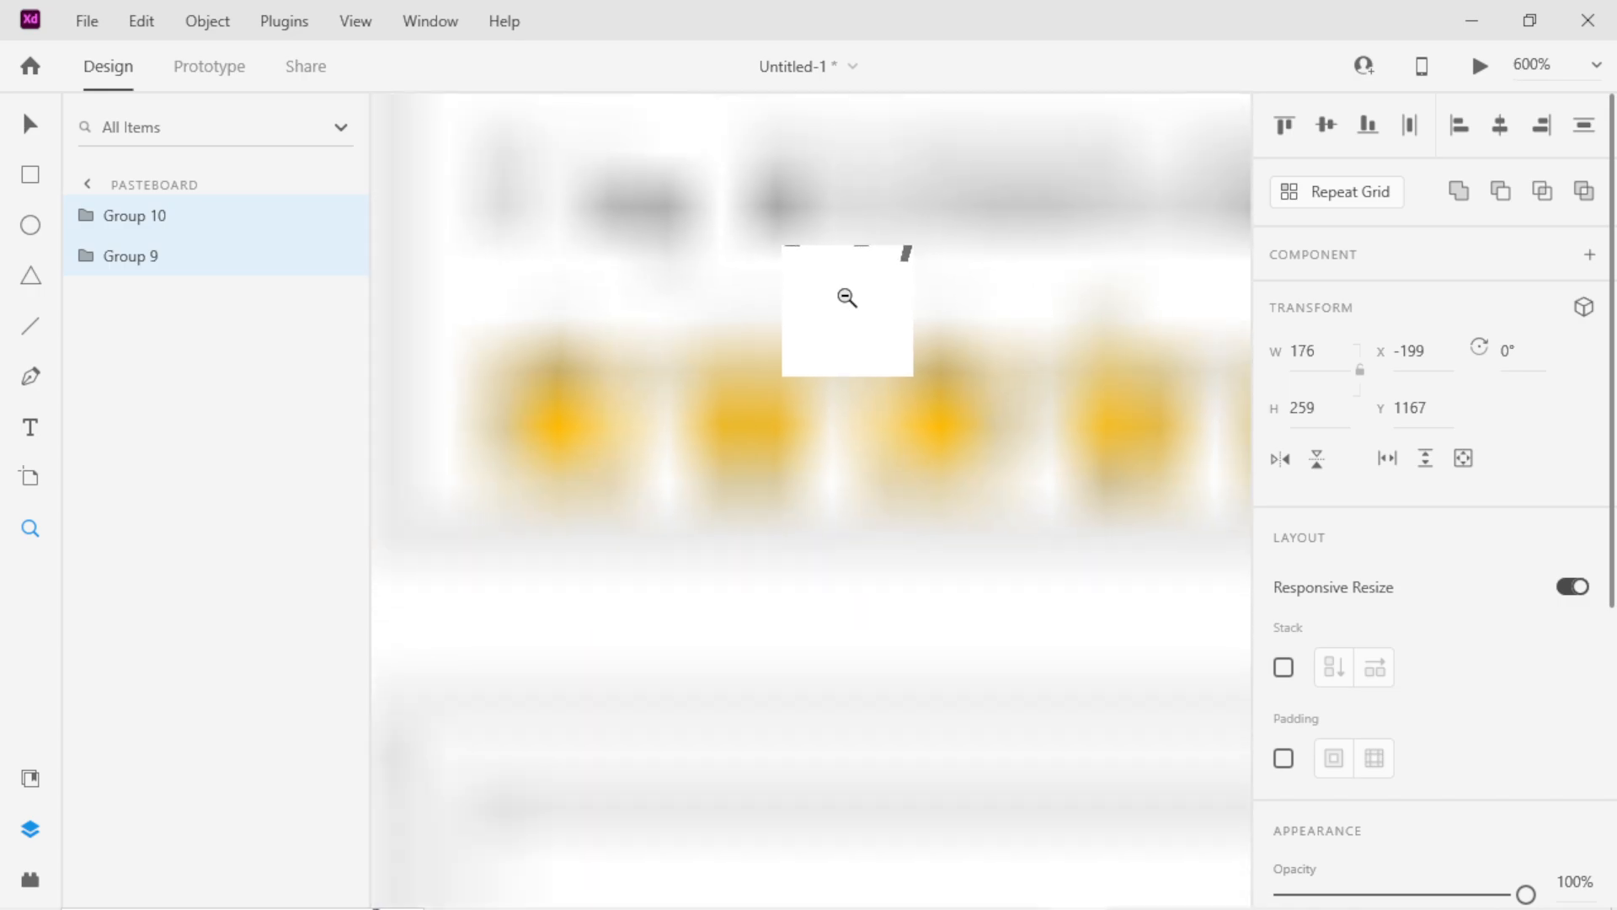
alt+click(846, 296)
alt+click(846, 296)
alt+click(845, 297)
drag(895, 314, 963, 392)
key(t)
drag(946, 312, 960, 314)
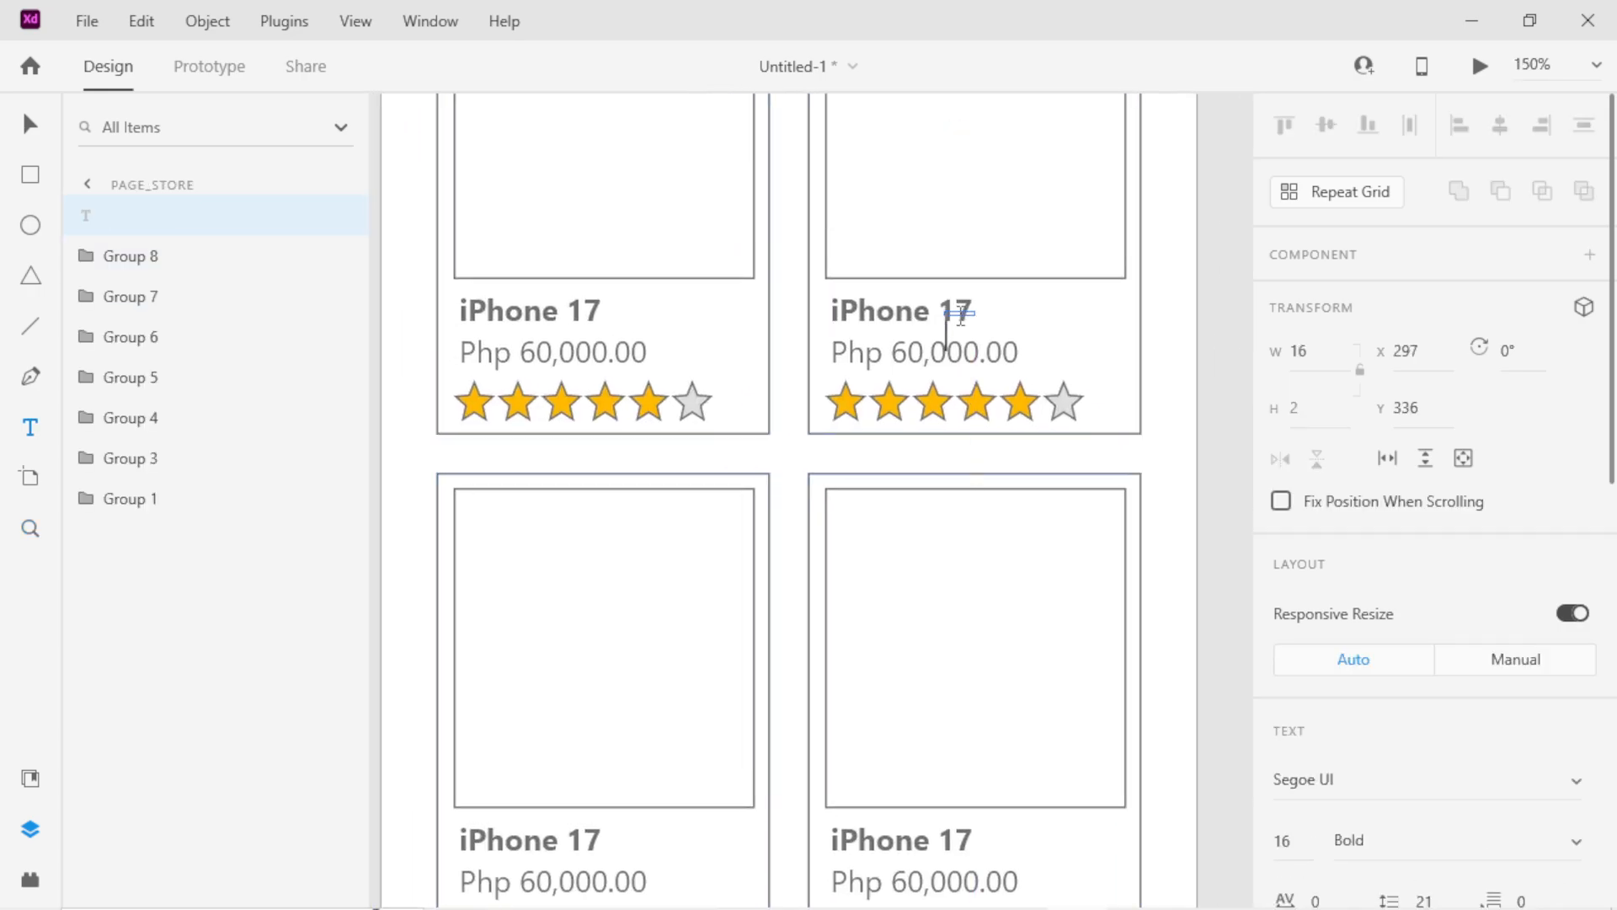
key(Escape)
click(957, 316)
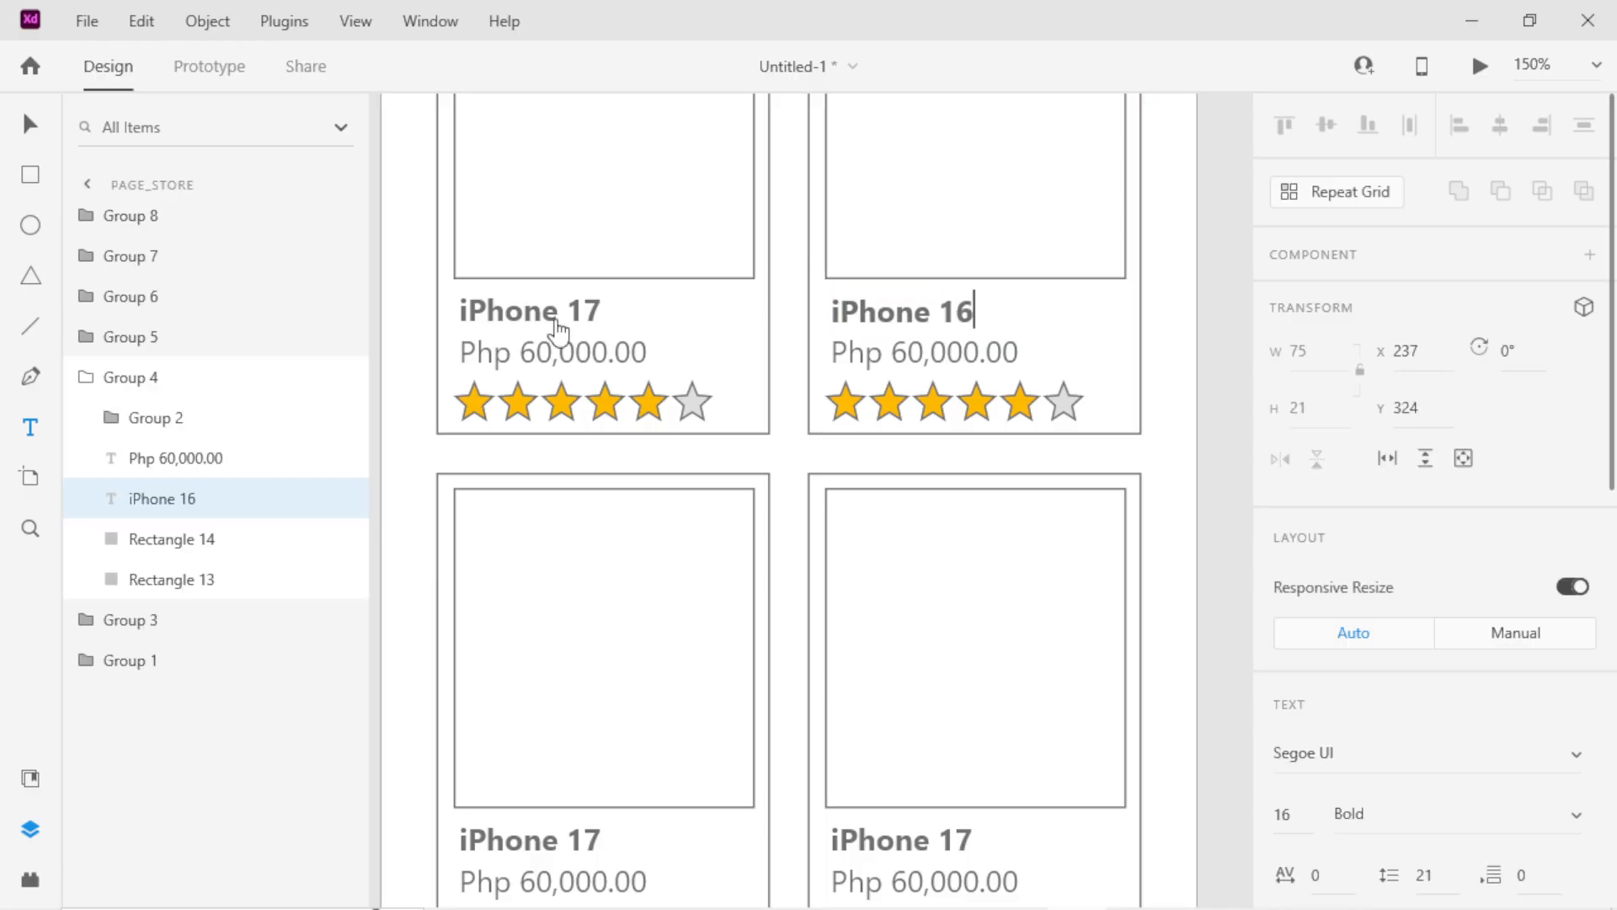
click(32, 126)
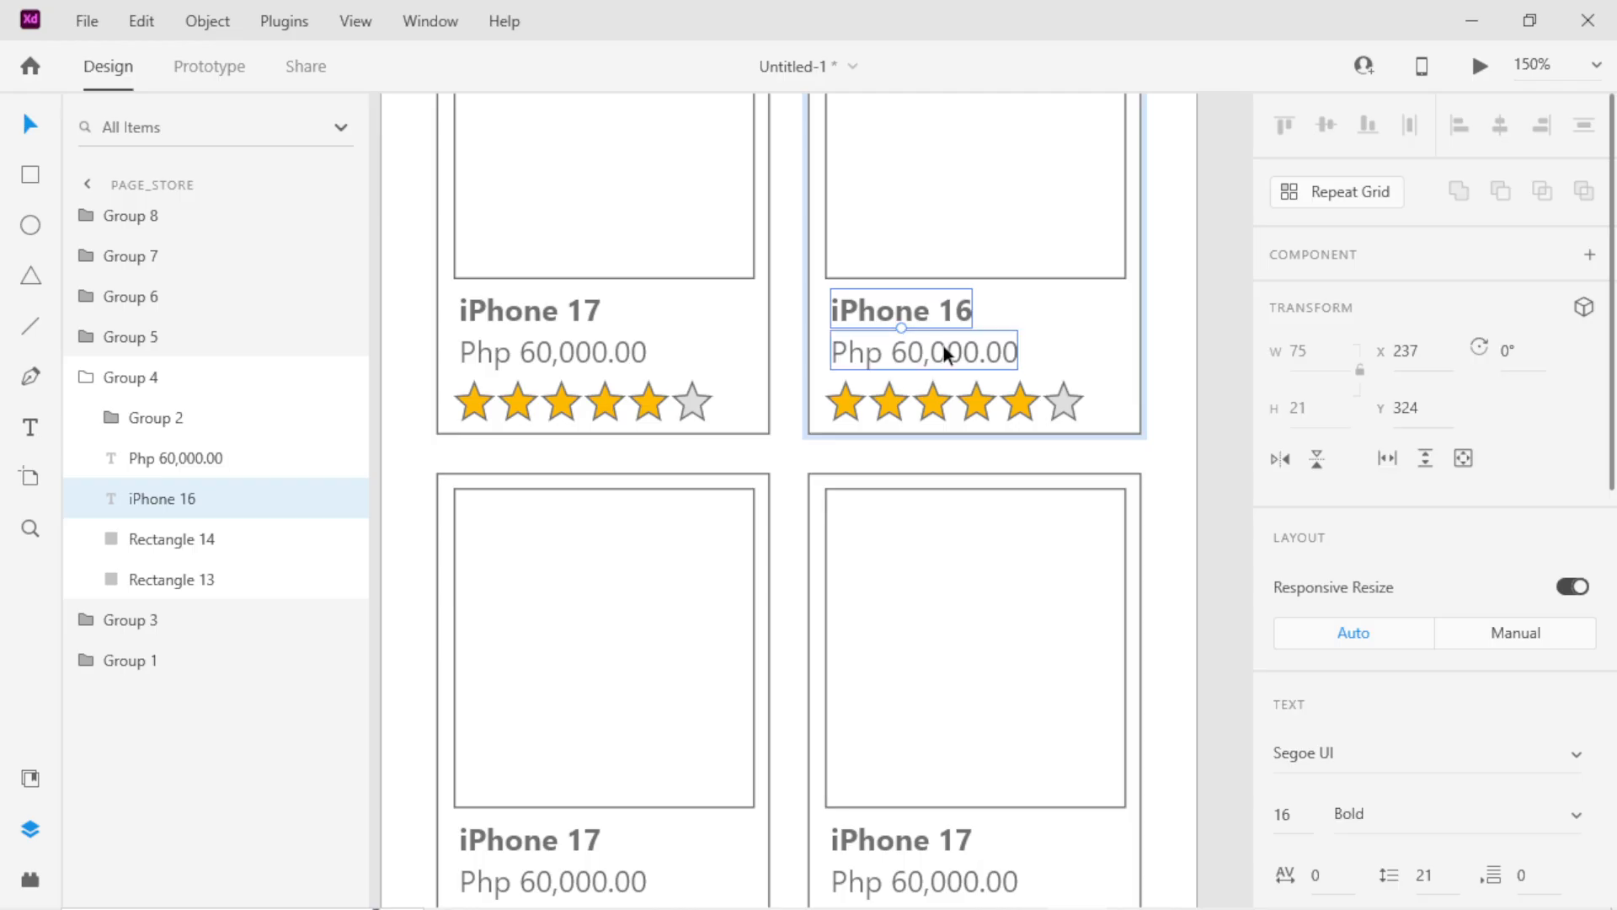
Rename the product in the first row's second card as iPhone 17 Pro.
drag(767, 476, 807, 418)
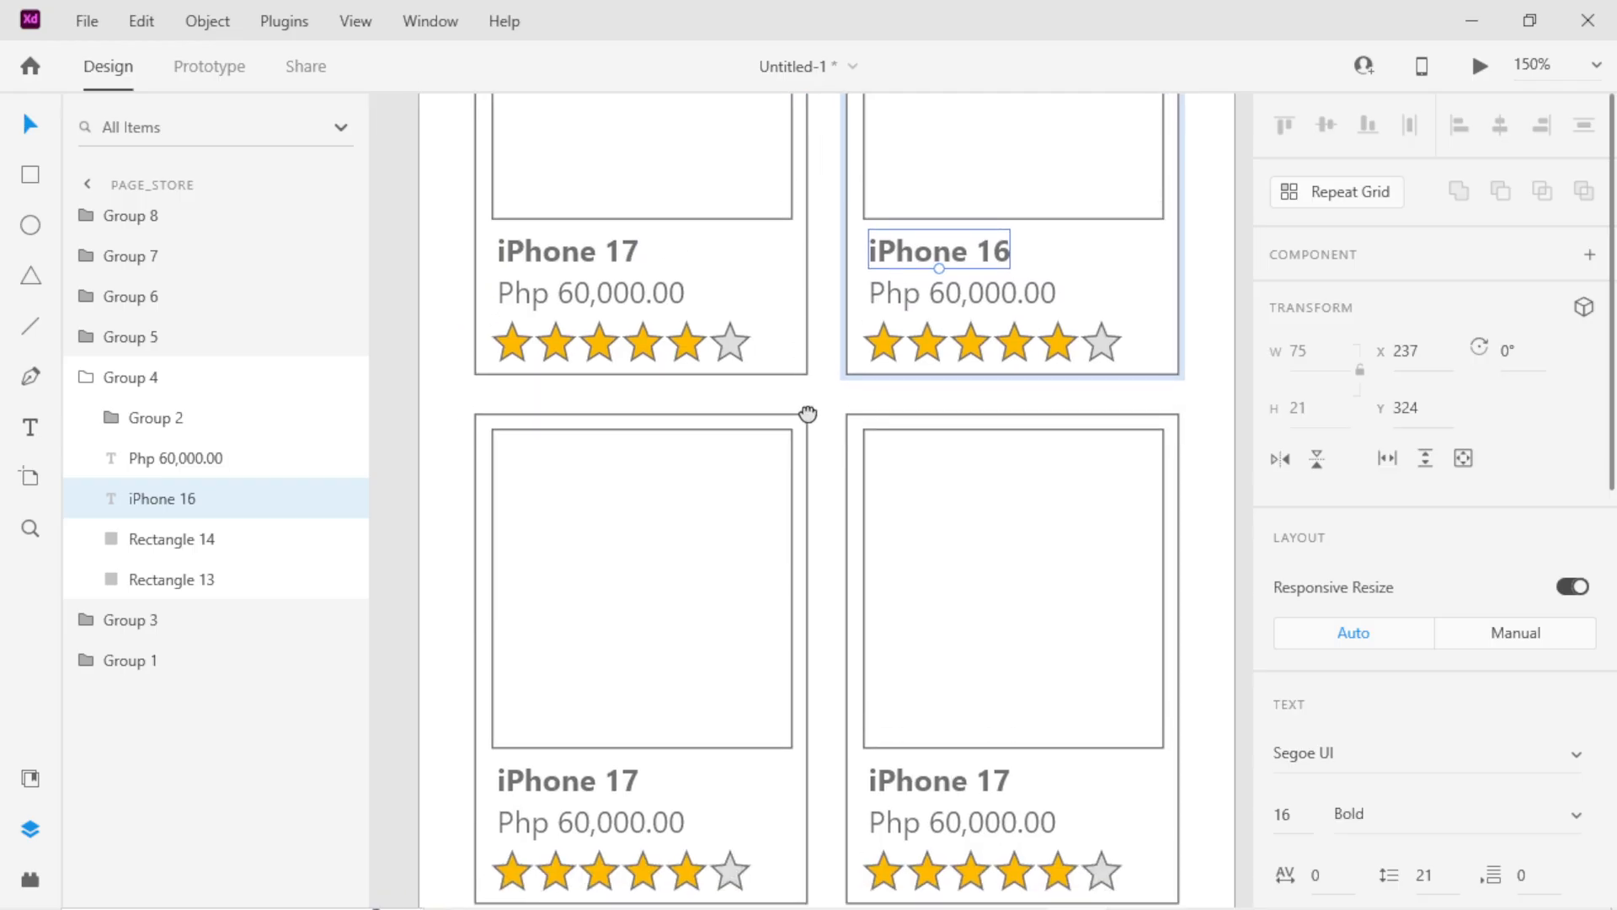
double_click(1001, 257)
text(0)
key(ctrl+z)
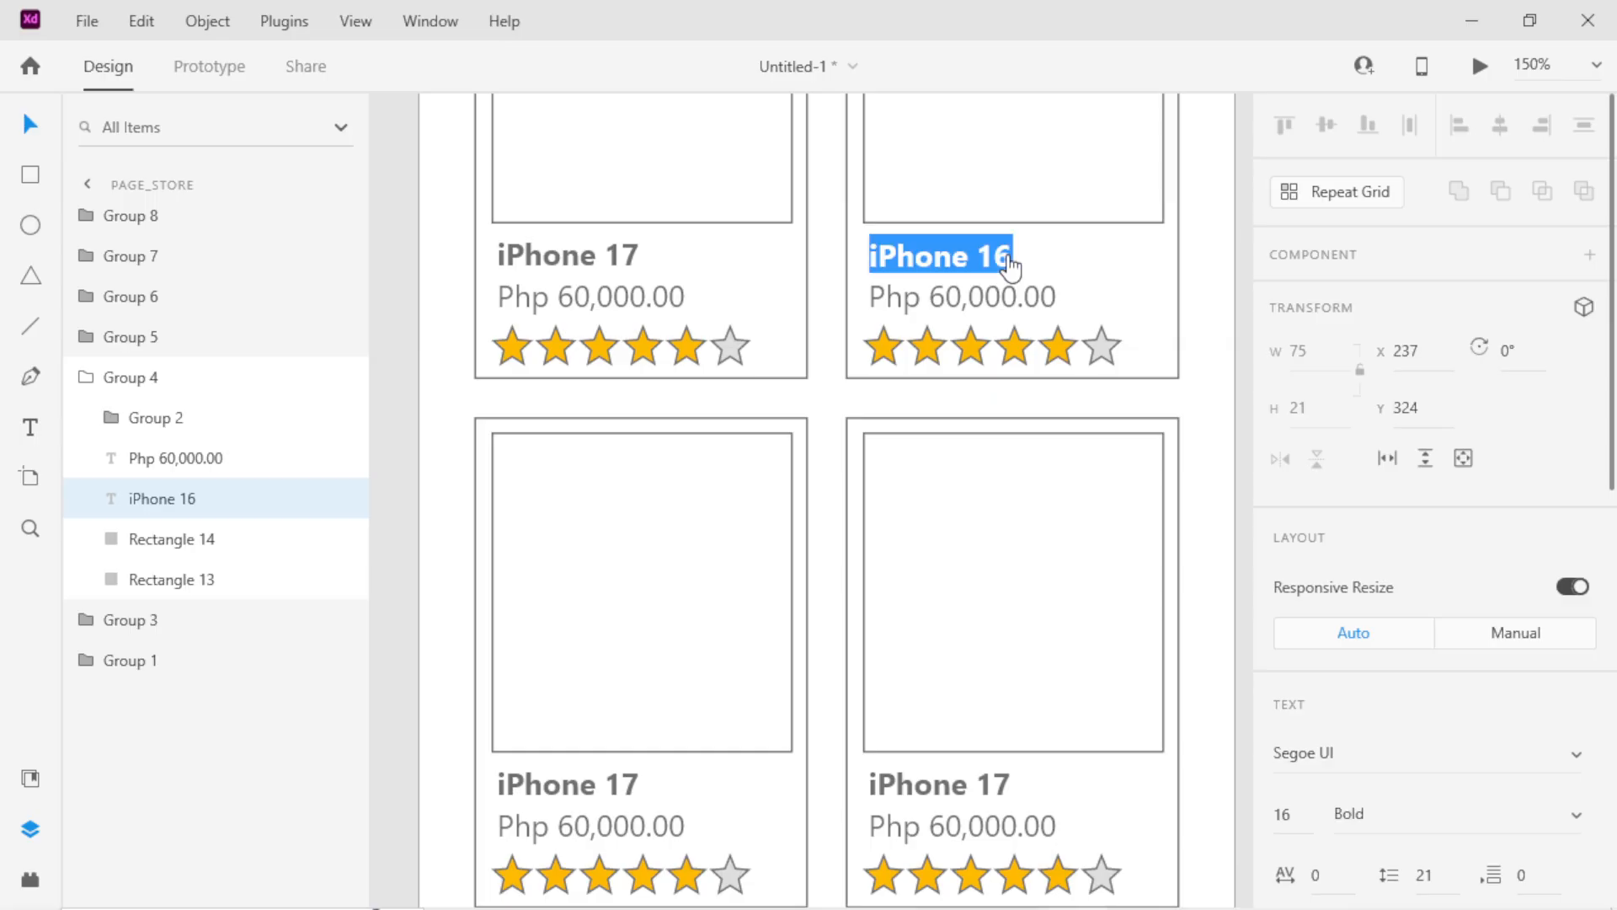
click(1011, 257)
key(BackSpace)
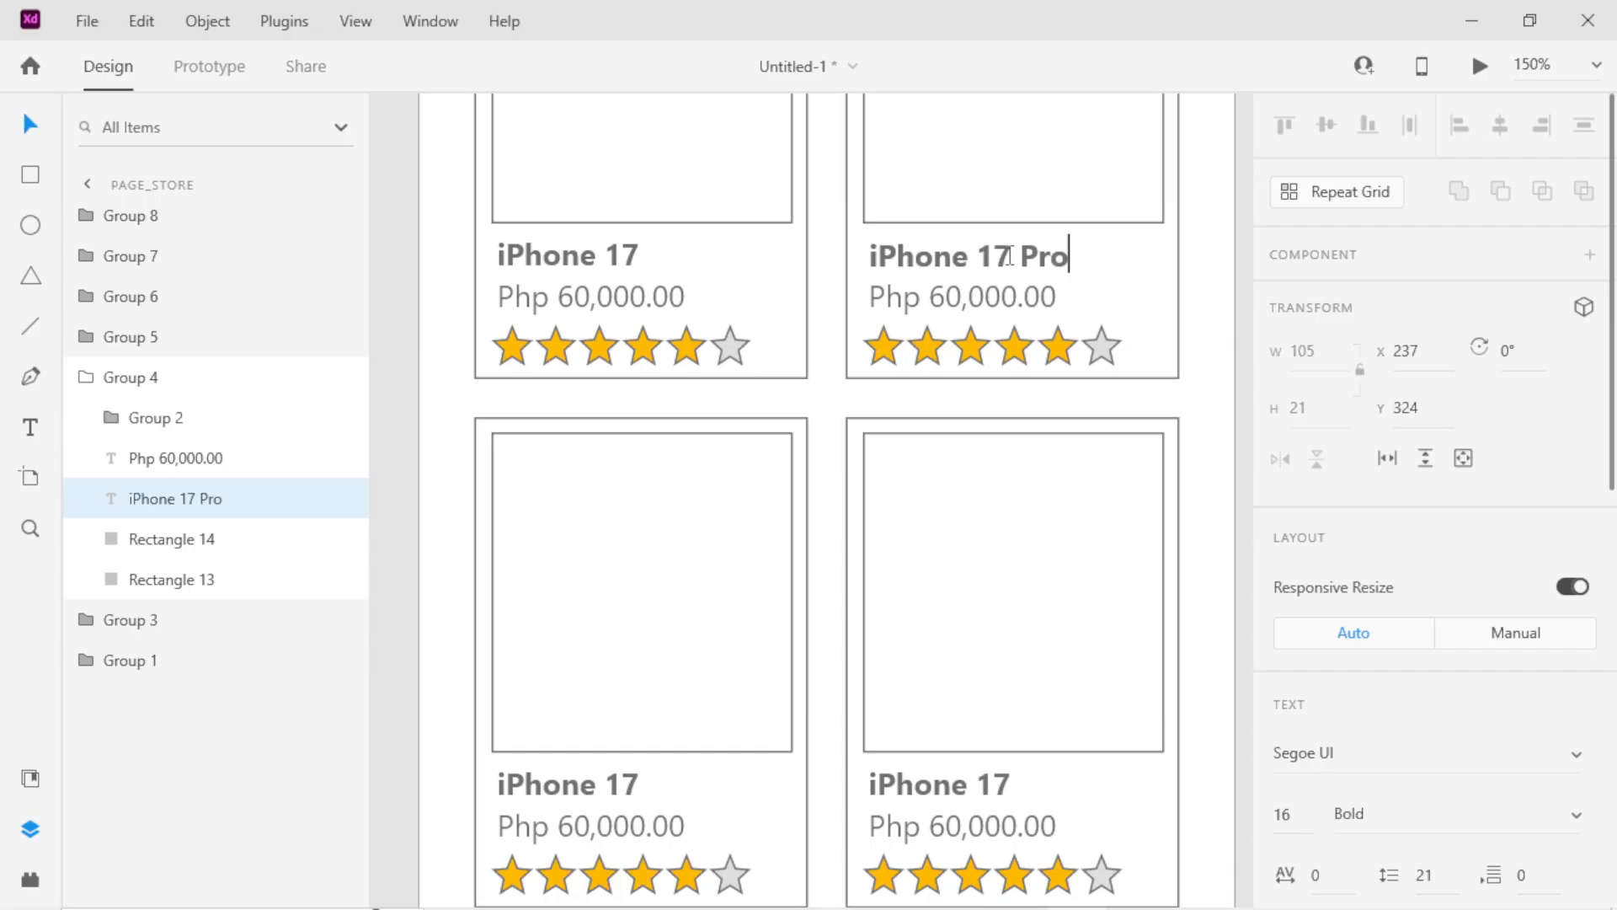
click(30, 124)
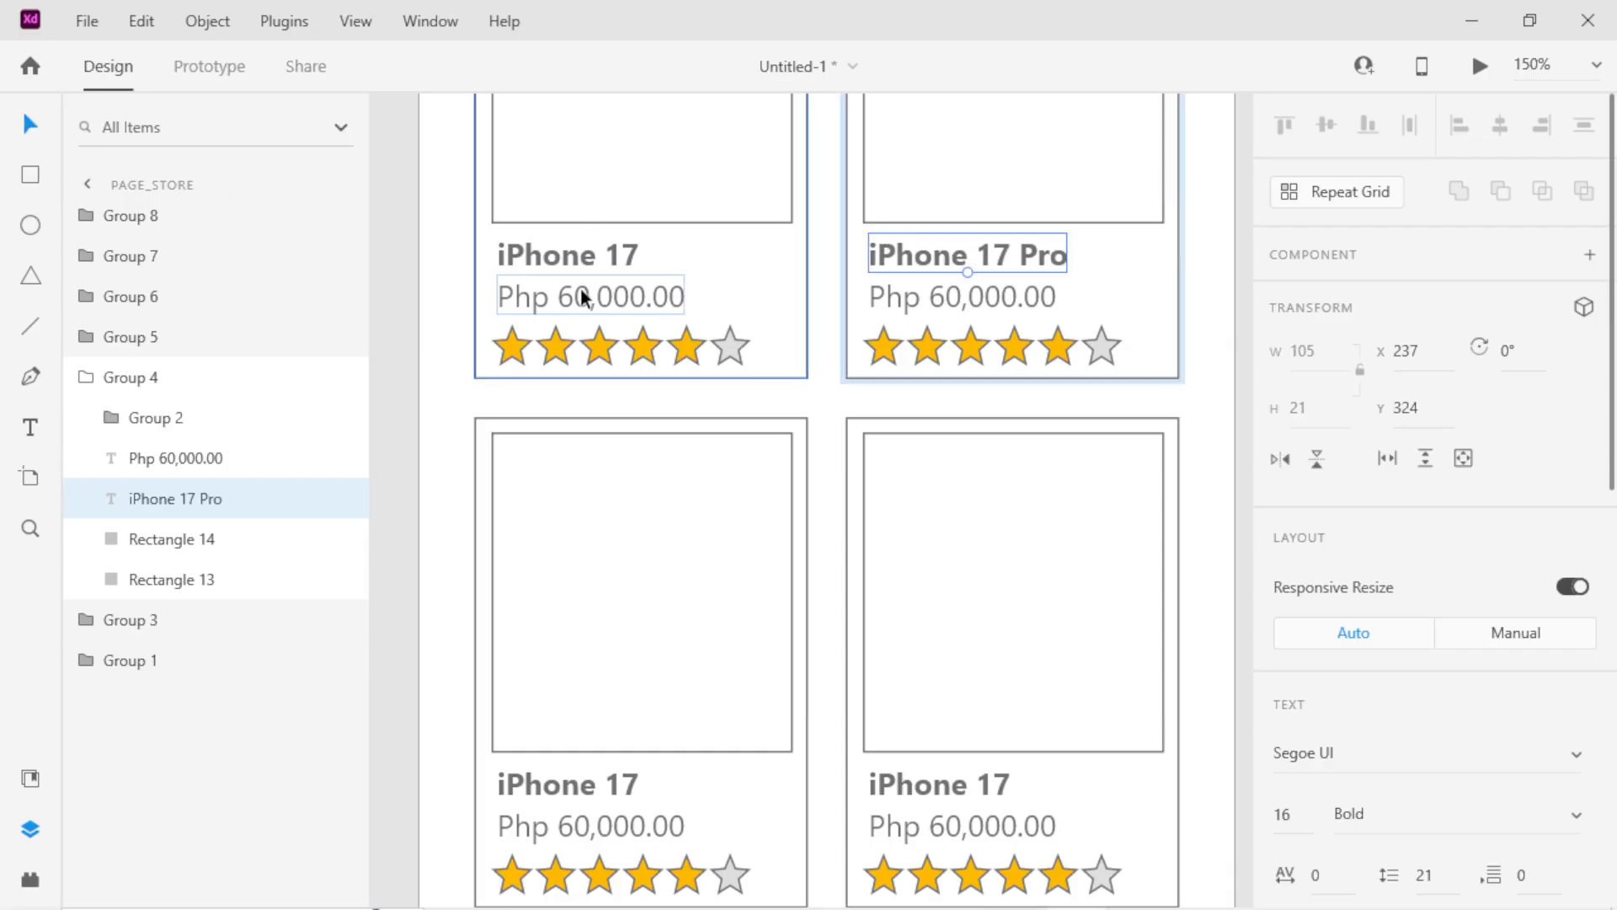
Rename the product in the first row's first card as iPhone 17 Pro Max.
click(578, 251)
double_click(578, 244)
double_click(623, 256)
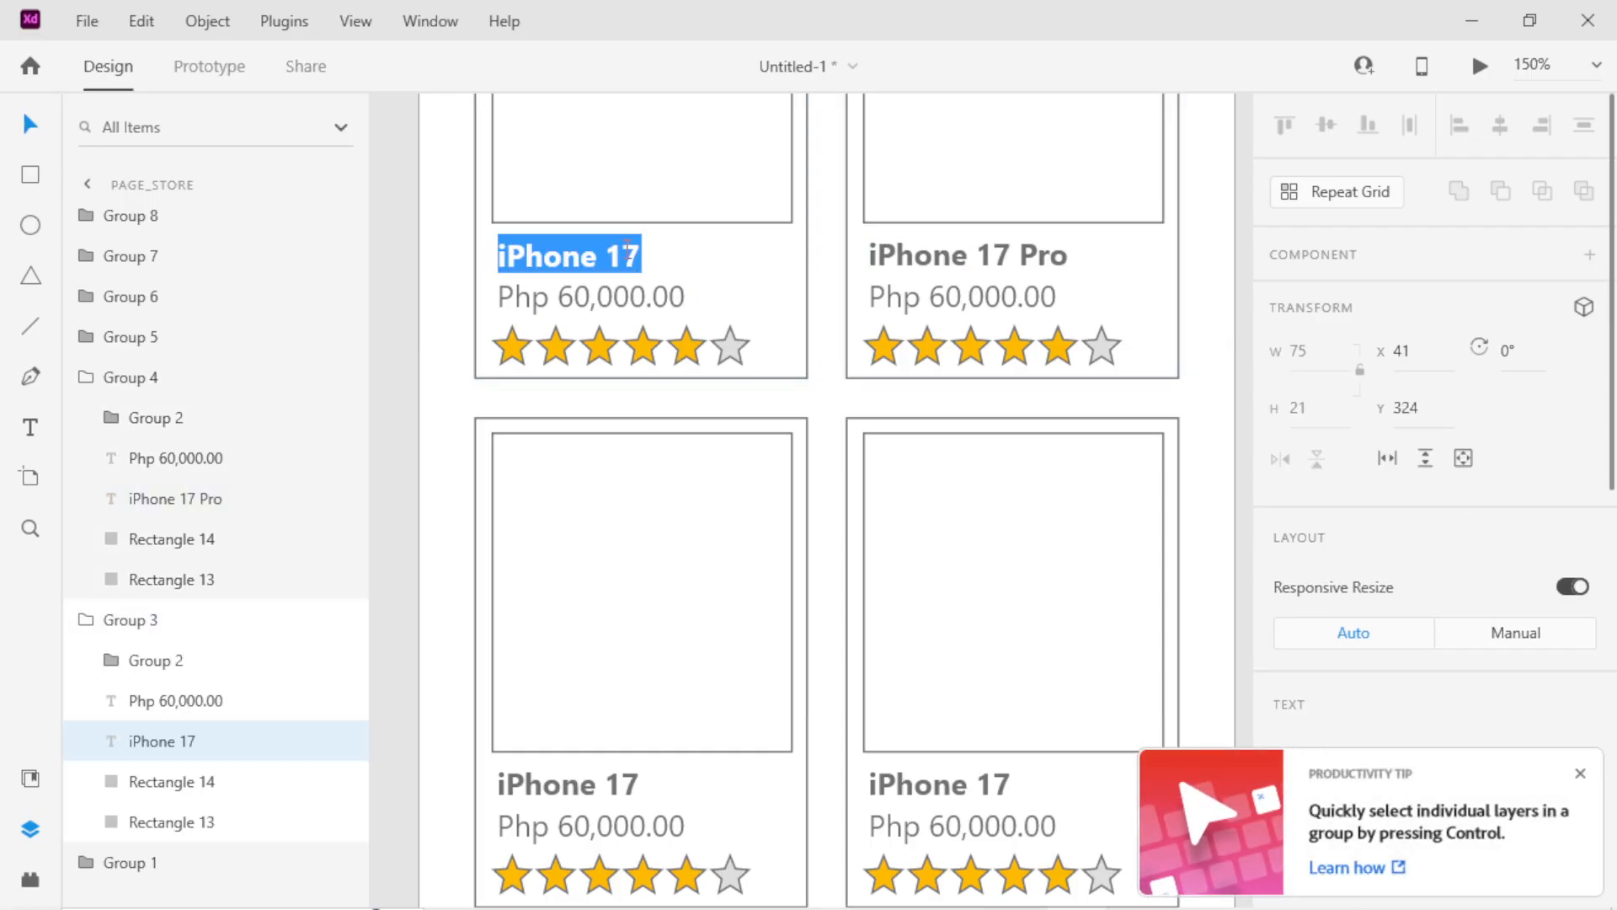
key(Right)
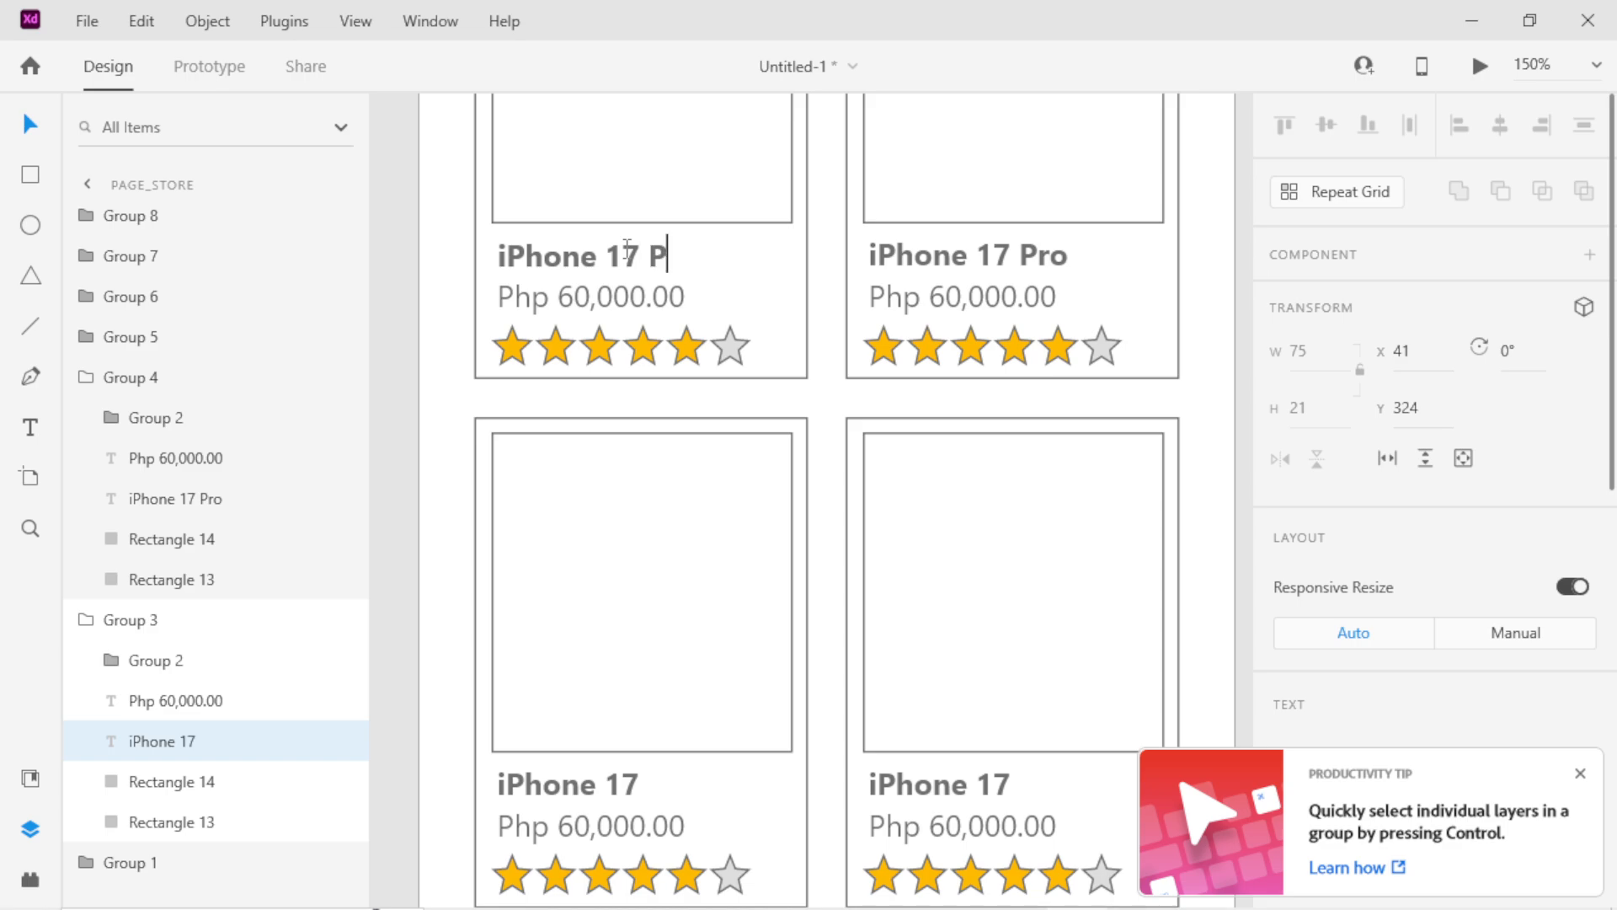
text(Pro Max)
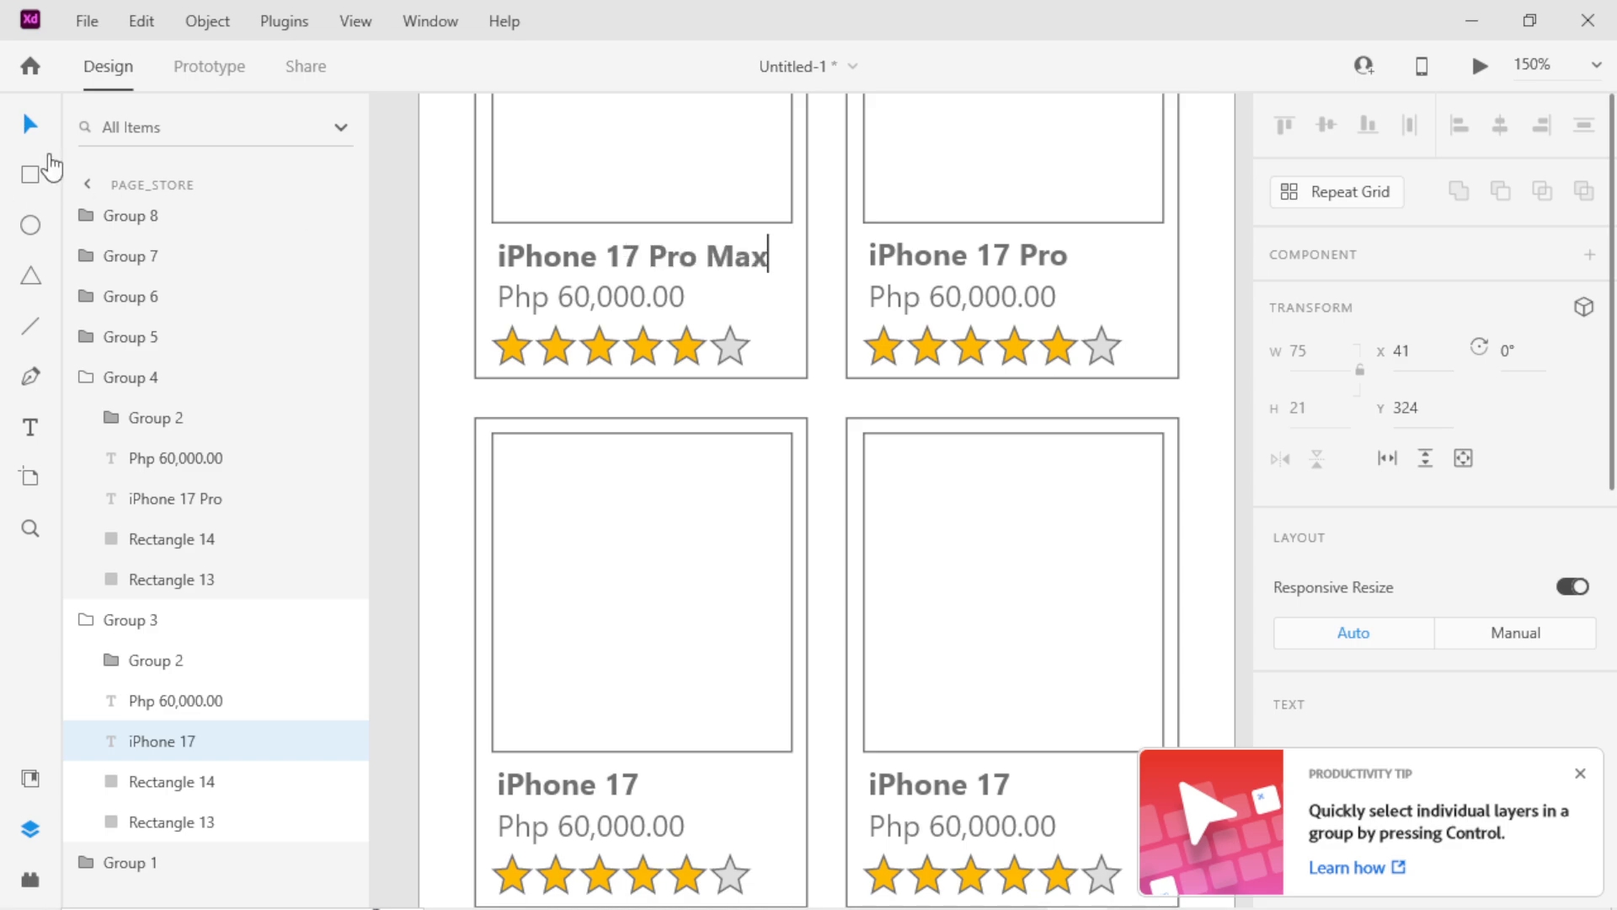
key(Escape)
click(426, 364)
drag(606, 354, 628, 230)
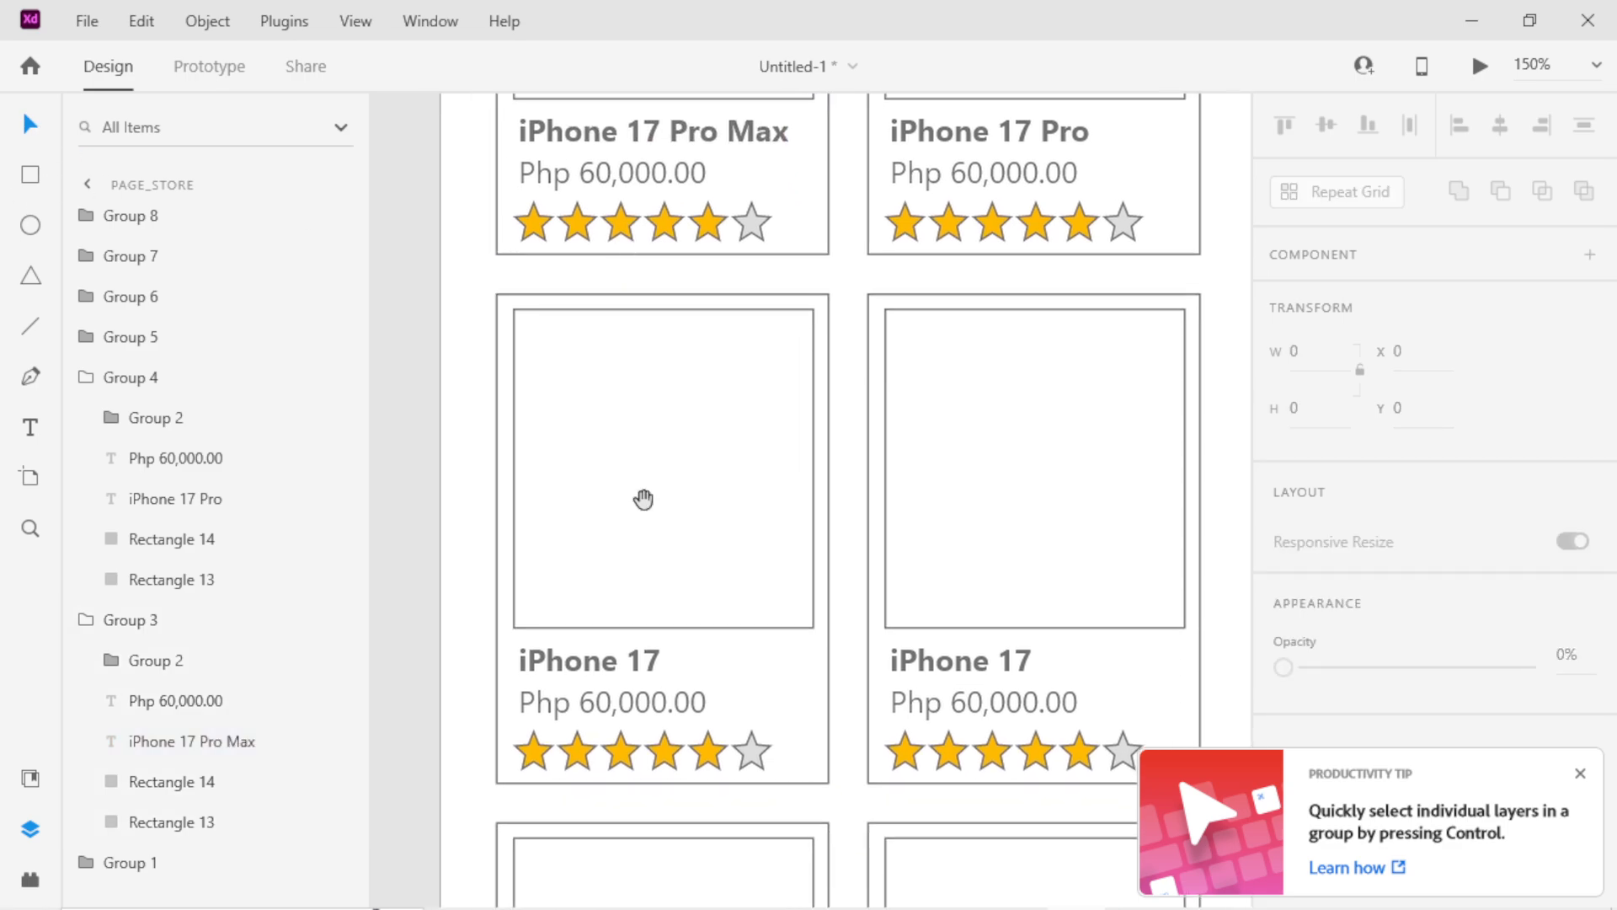
key(t)
click(647, 668)
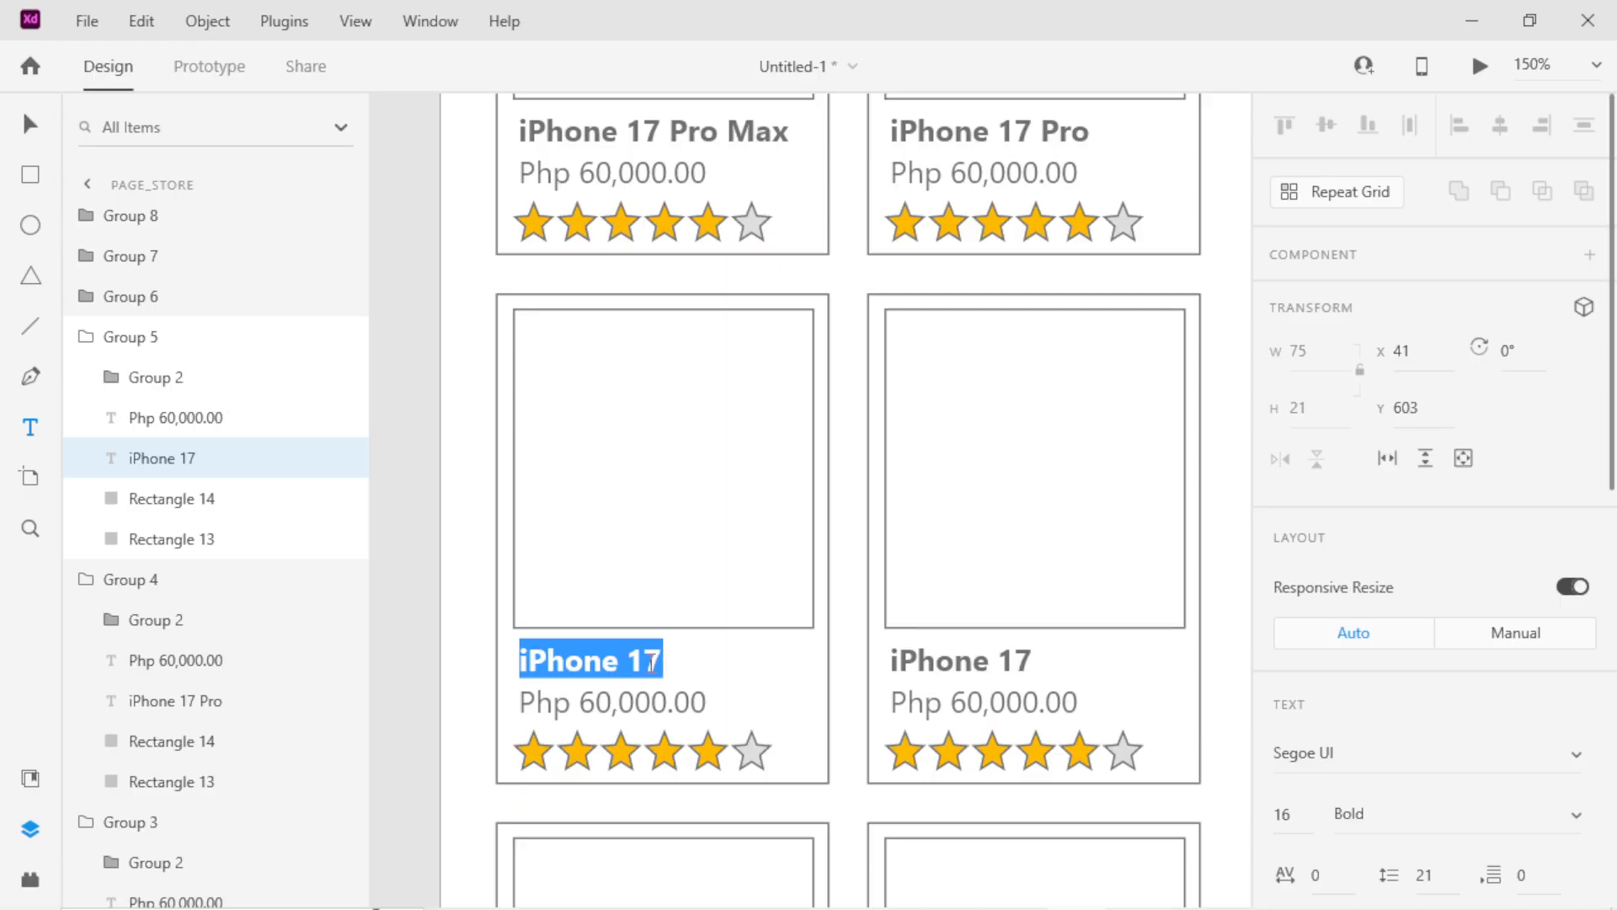
click(31, 124)
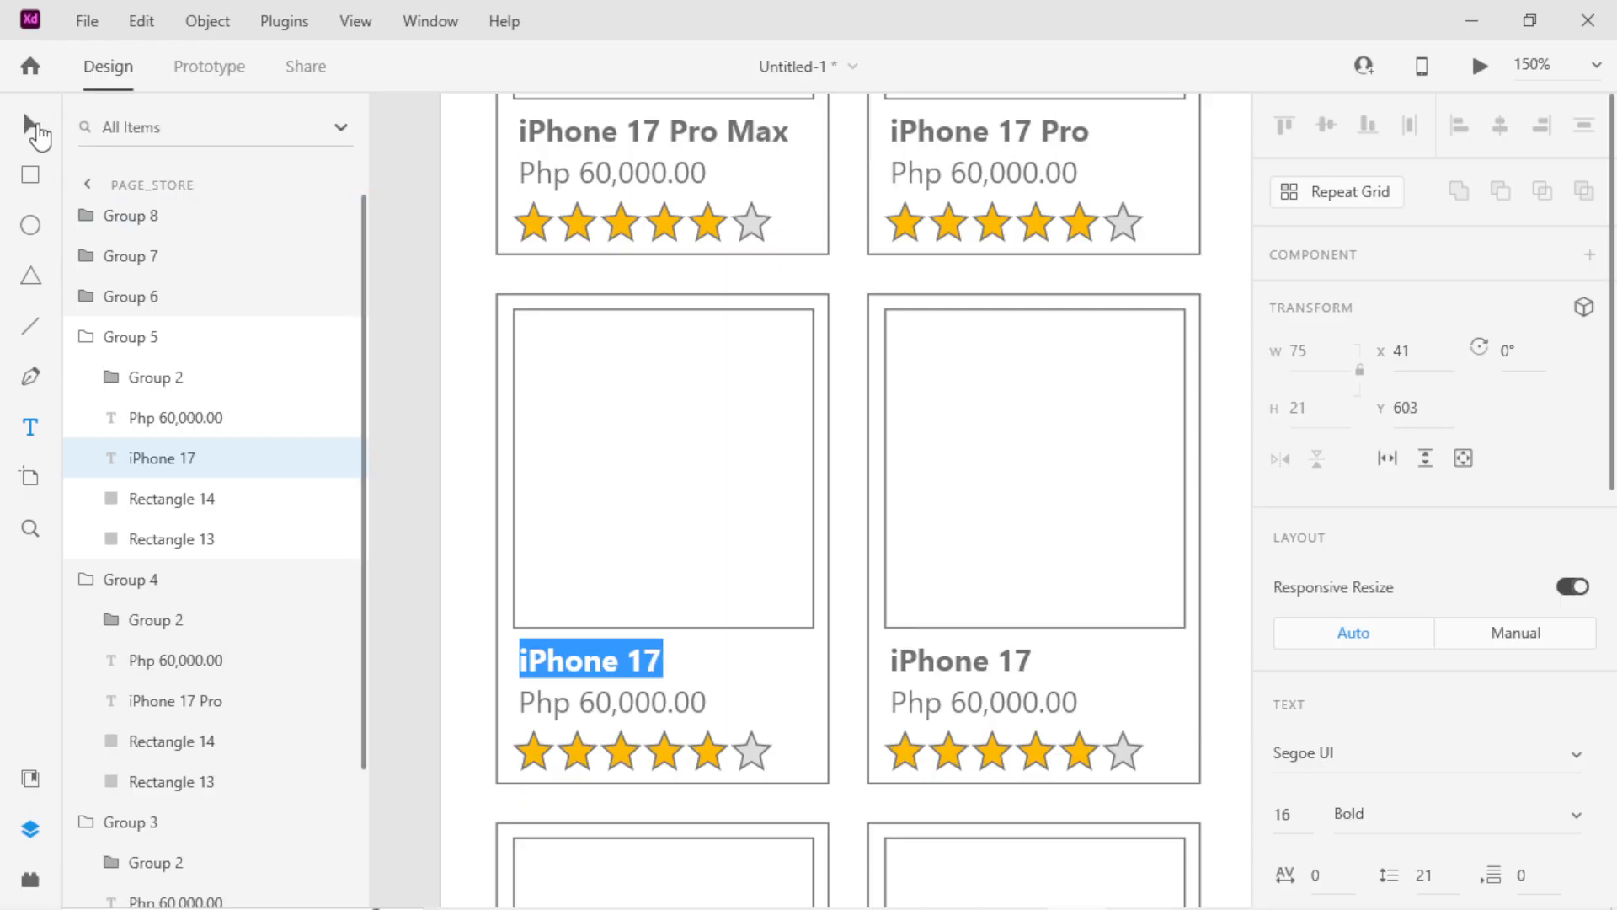
Rename the product in the second row's second card as iPhone 16 Pro Max.
click(1013, 662)
double_click(1013, 661)
click(1015, 662)
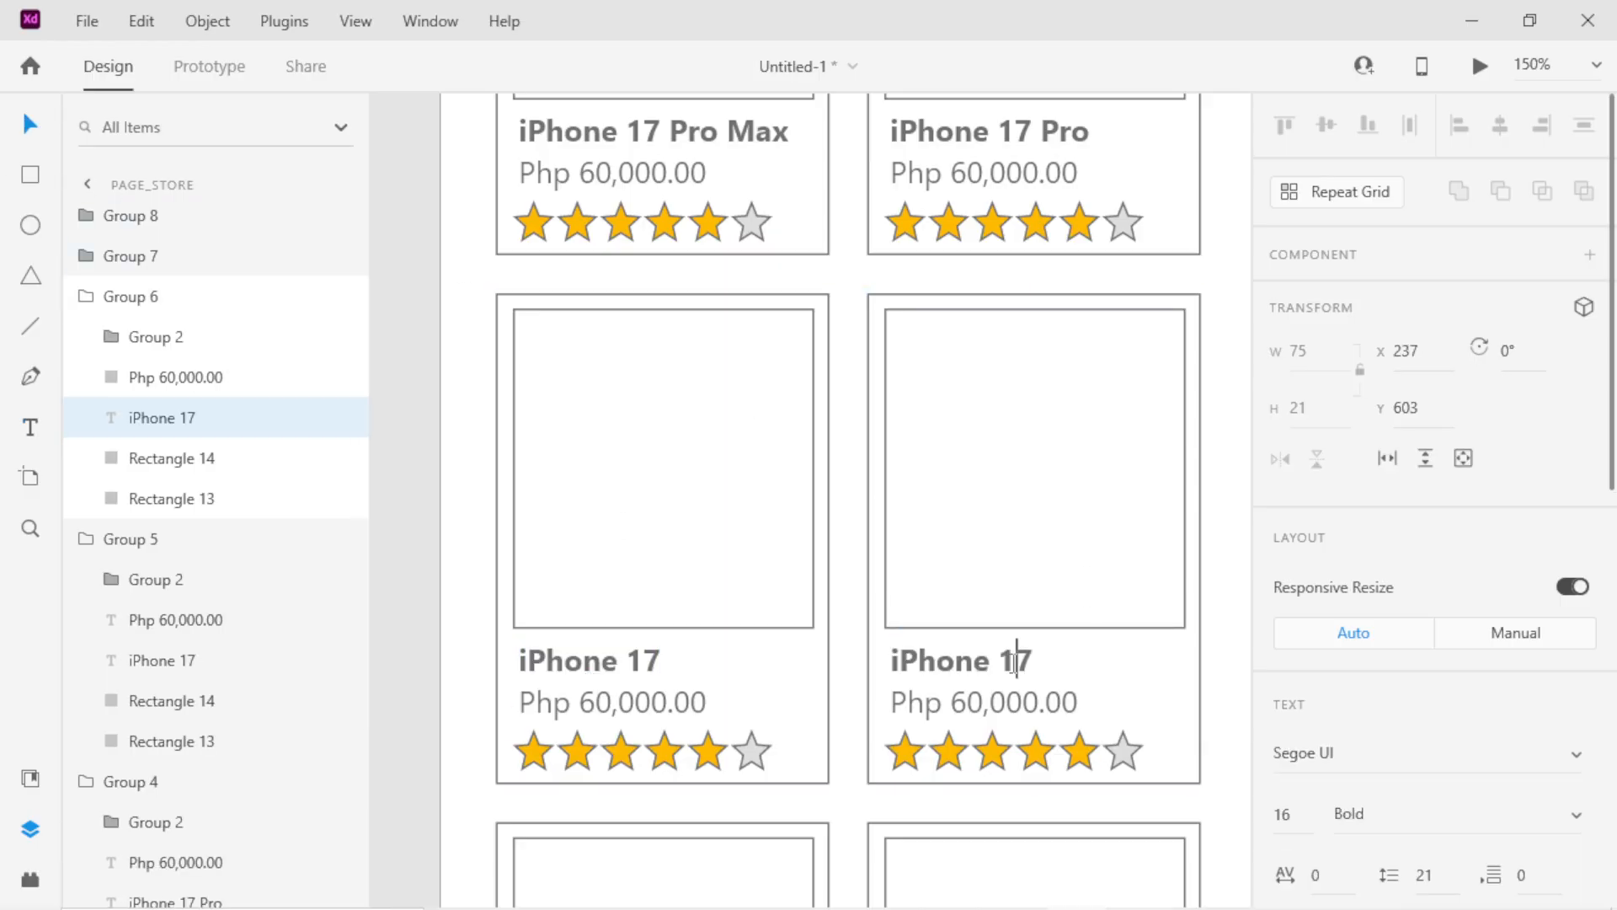
text(6 Pro M)
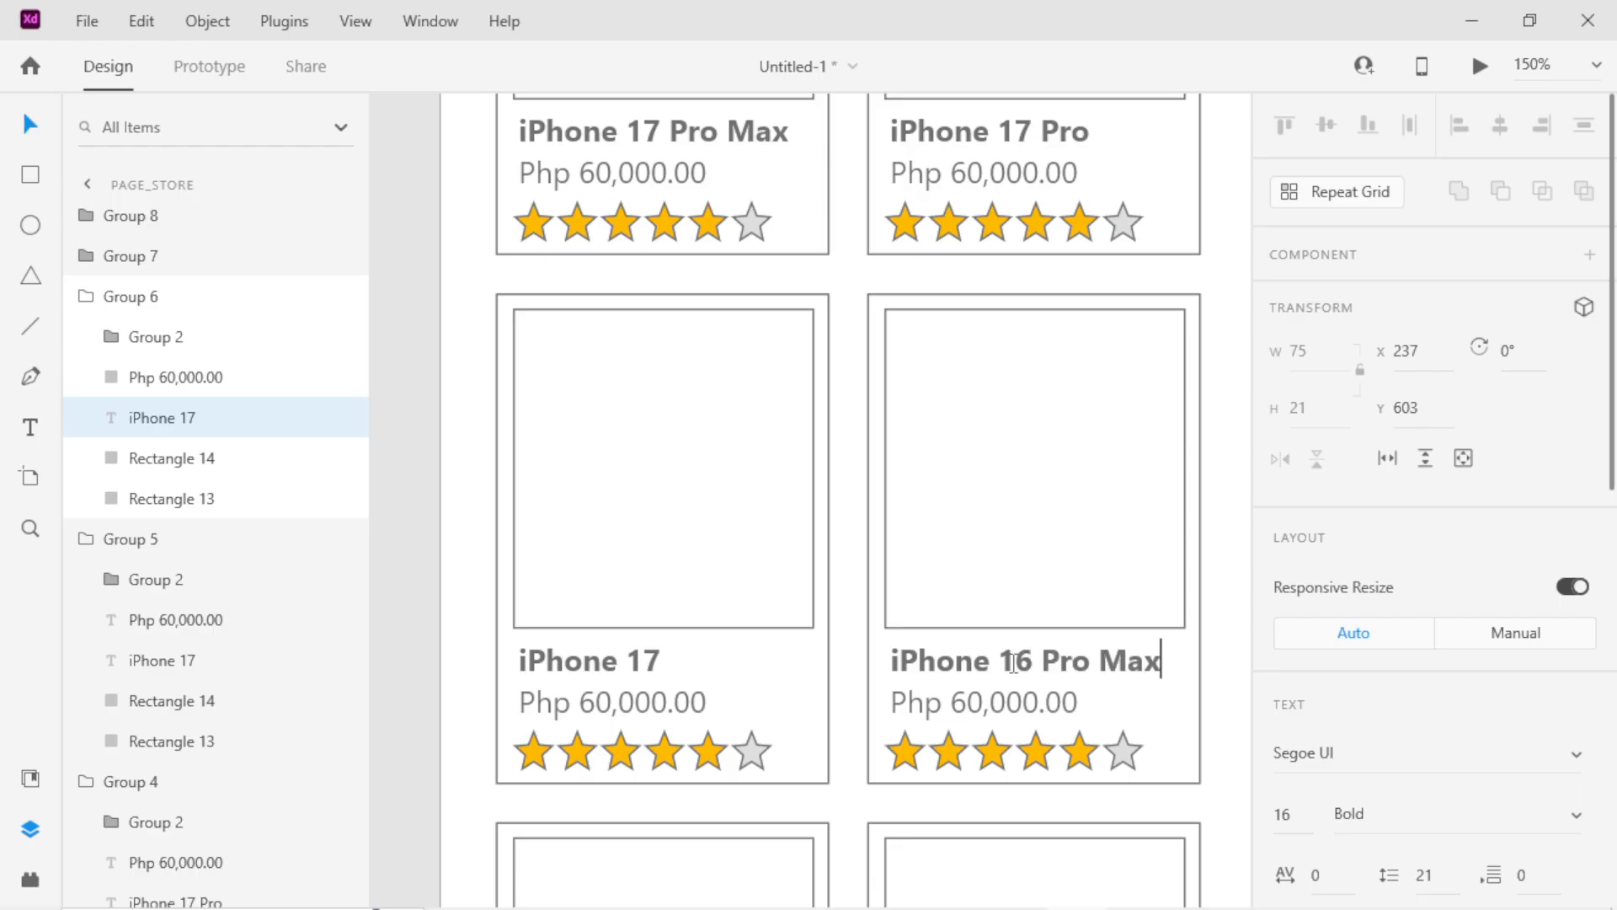
text(ax)
click(18, 120)
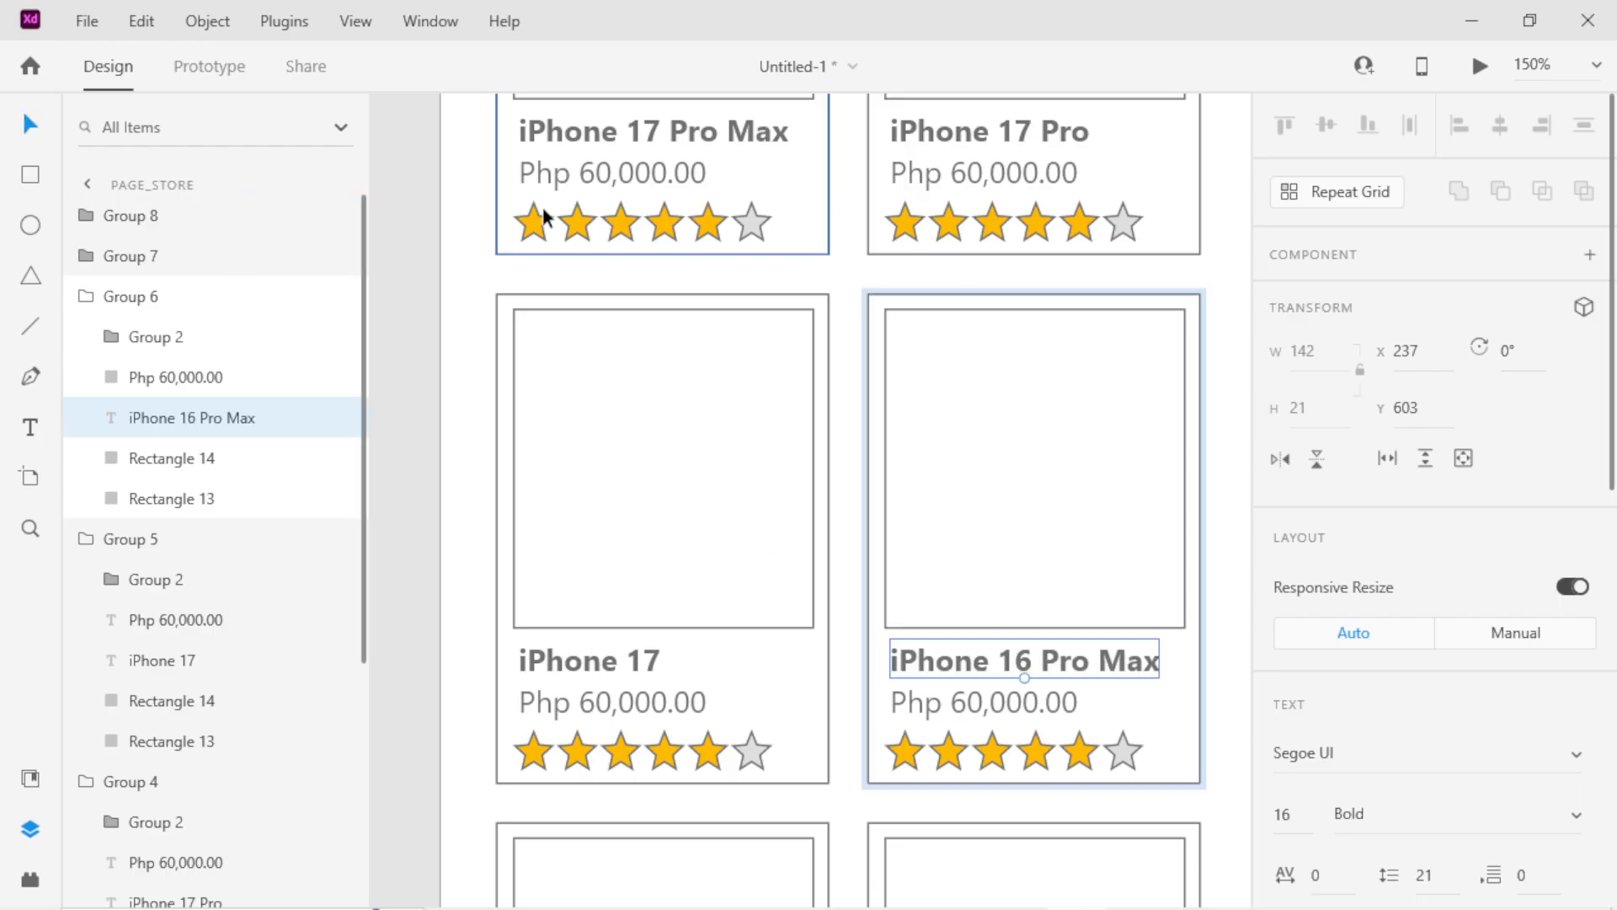
Set the price on the iPhone 17 Pro Max card to Php 94,000.00.
double_click(632, 177)
double_click(632, 173)
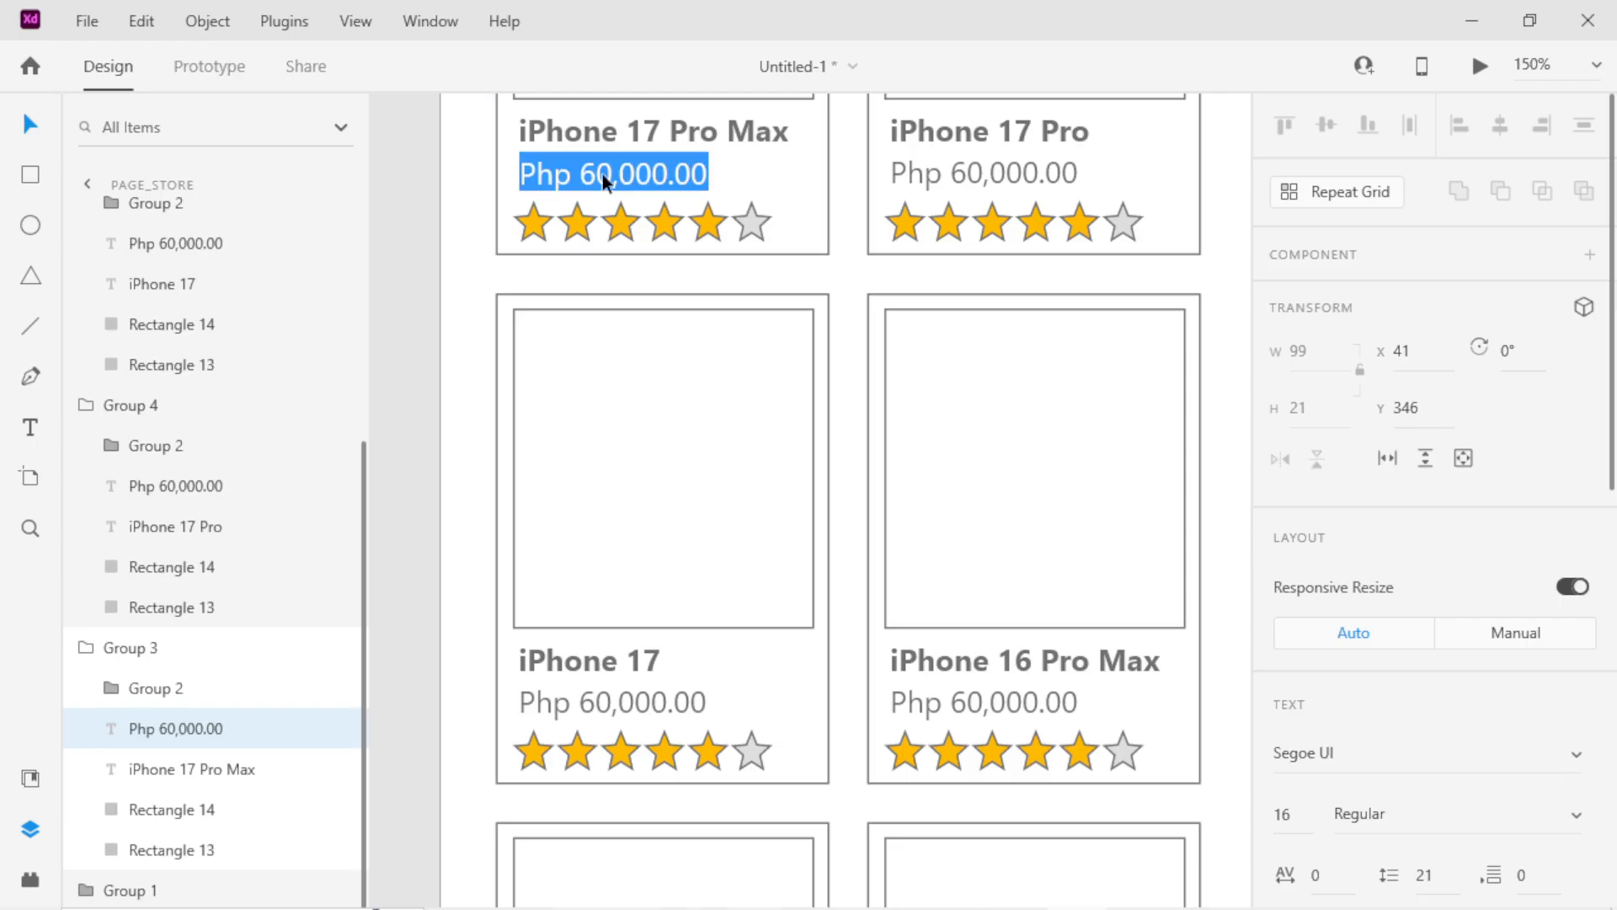
click(614, 175)
key(BackSpace)
key(BackSpace)
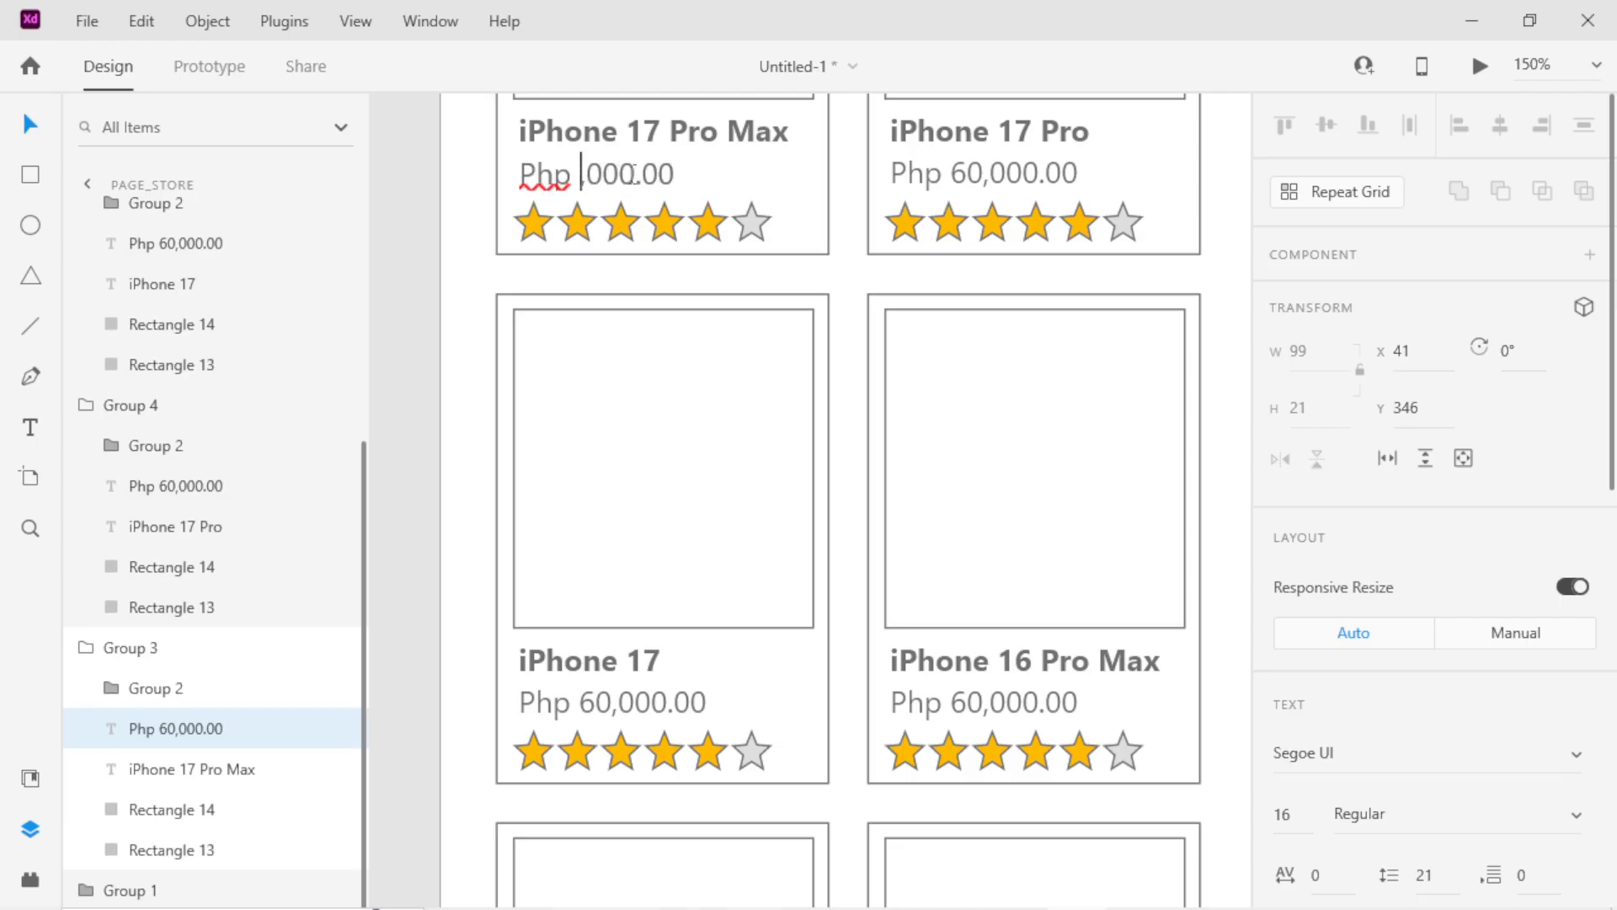
text(1,00)
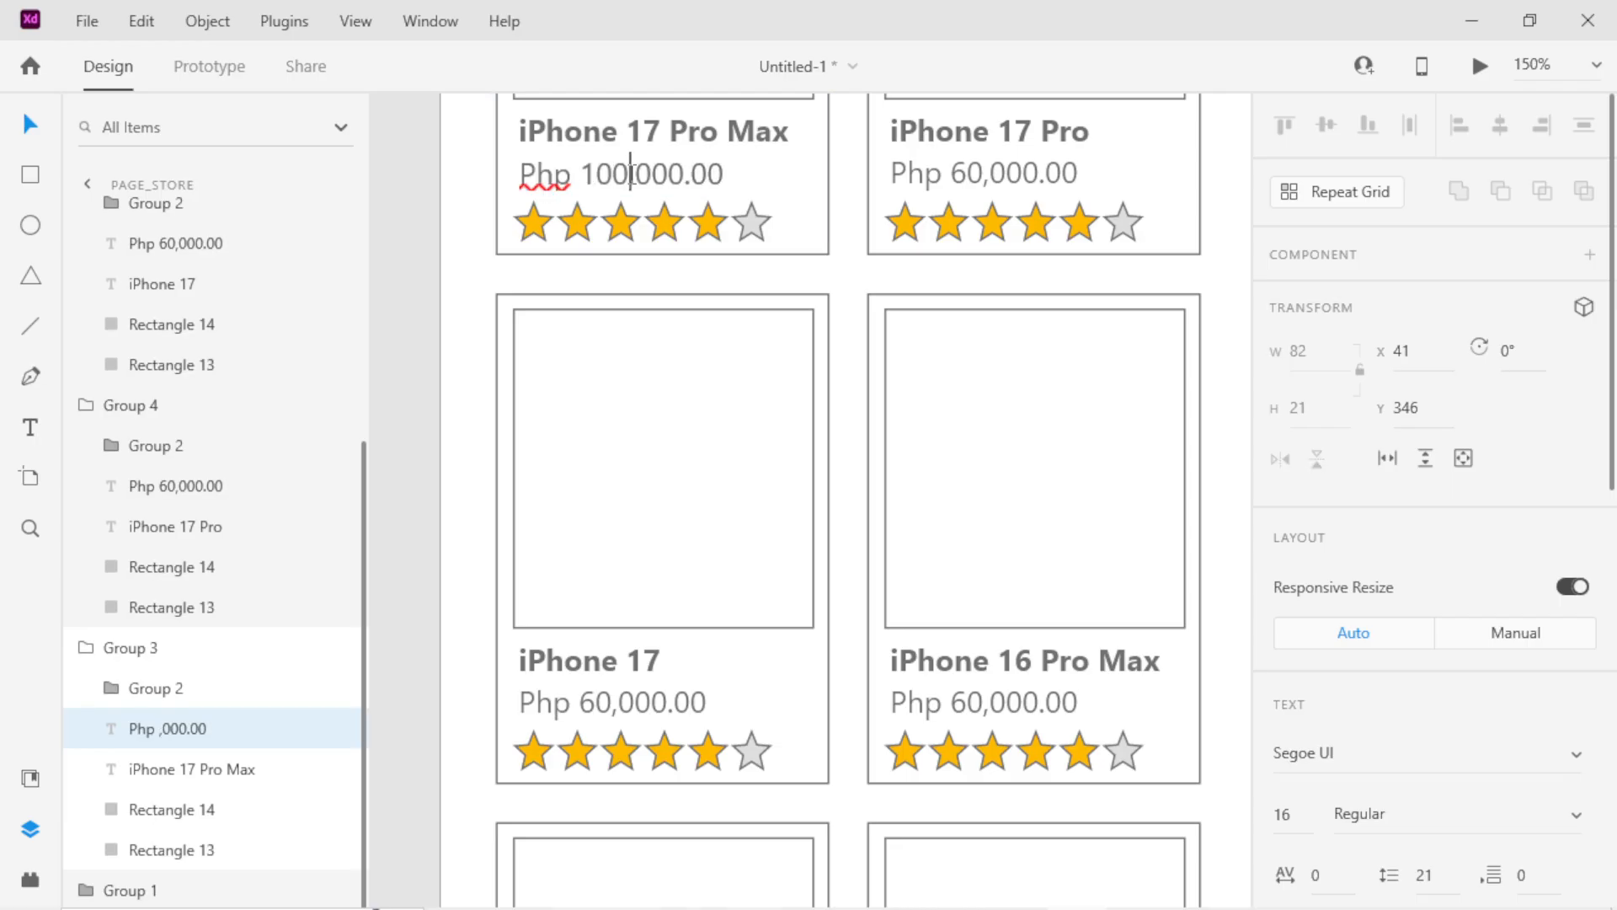
key(BackSpace)
key(BackSpace)
key(BackSpace)
text(94,)
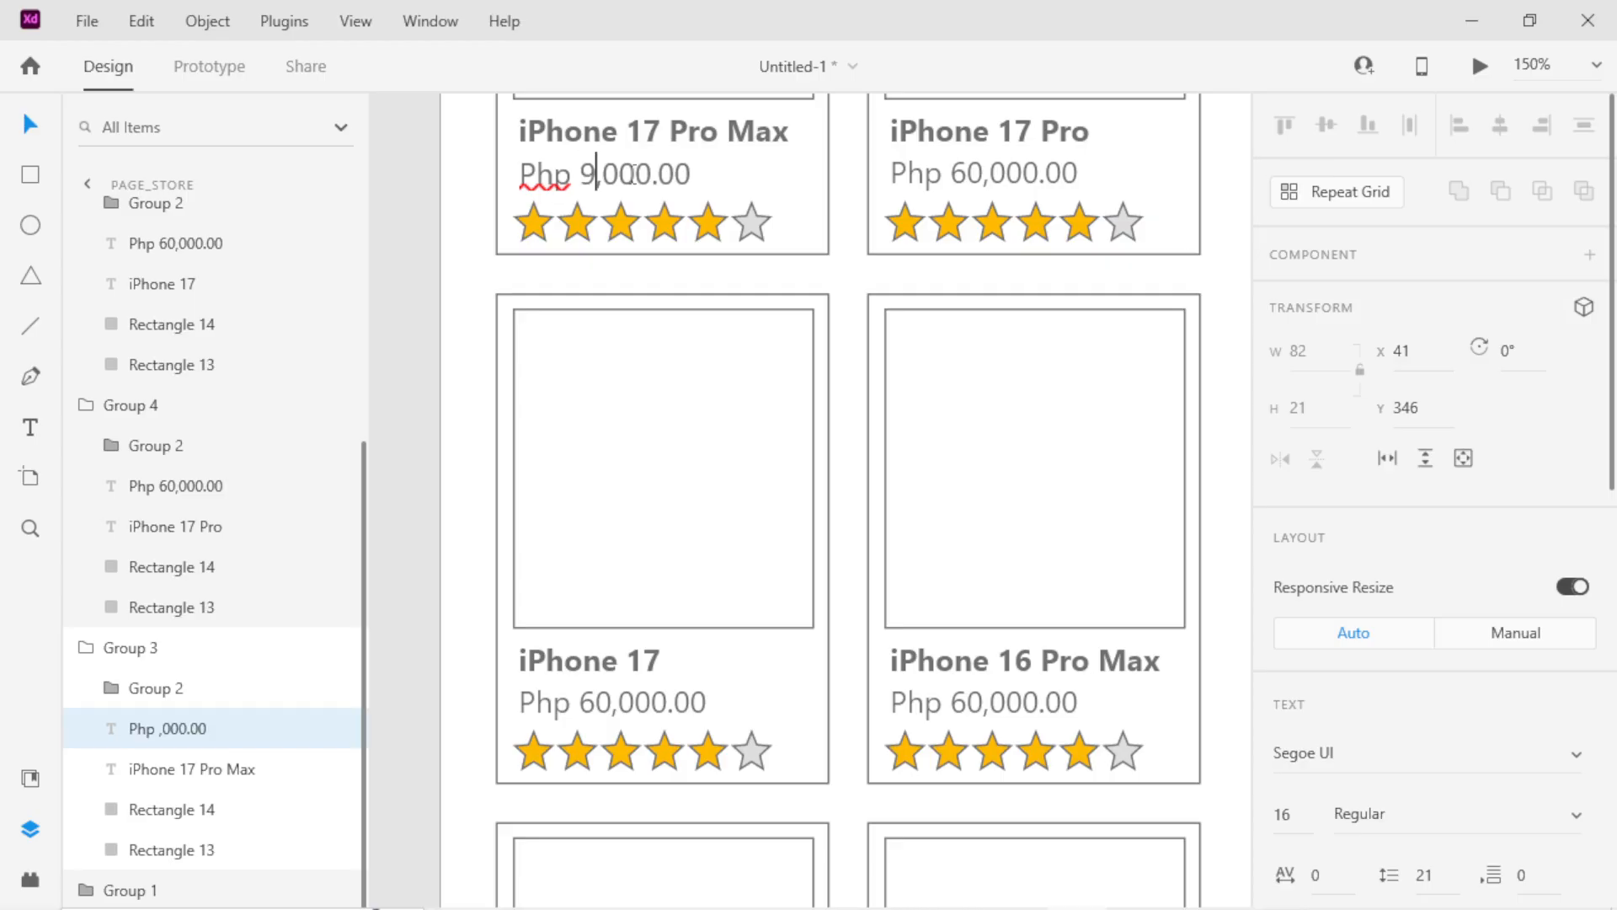
text(0)
key(BackSpace)
text(4)
Set the price on the iPhone 17 Pro card to Php 80,000.00.
click(968, 173)
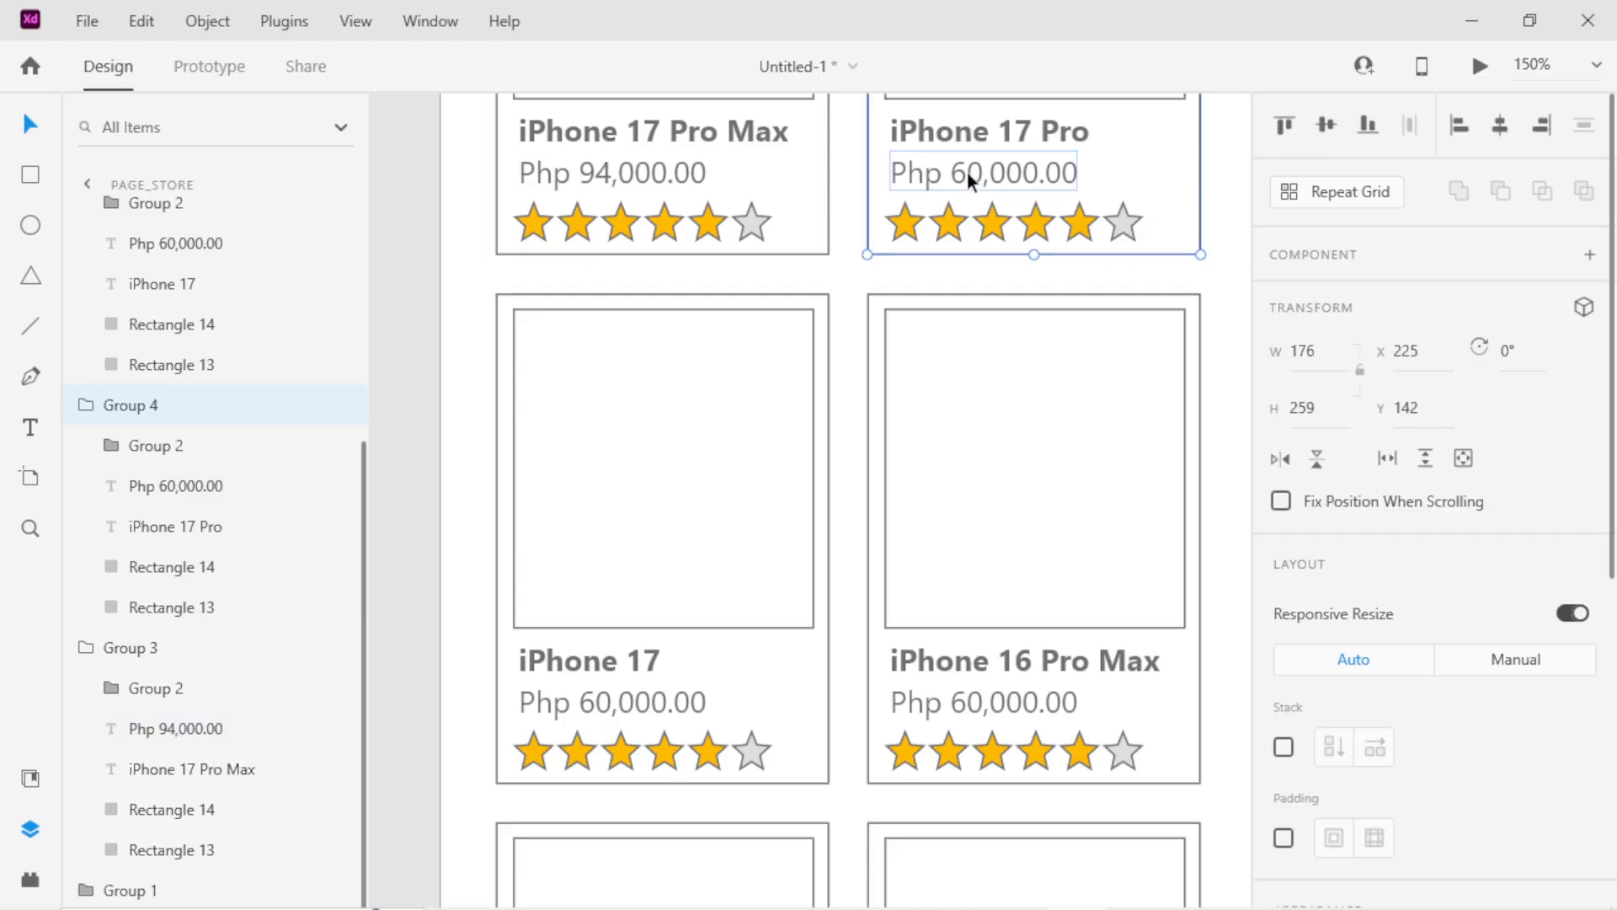
double_click(967, 170)
double_click(967, 171)
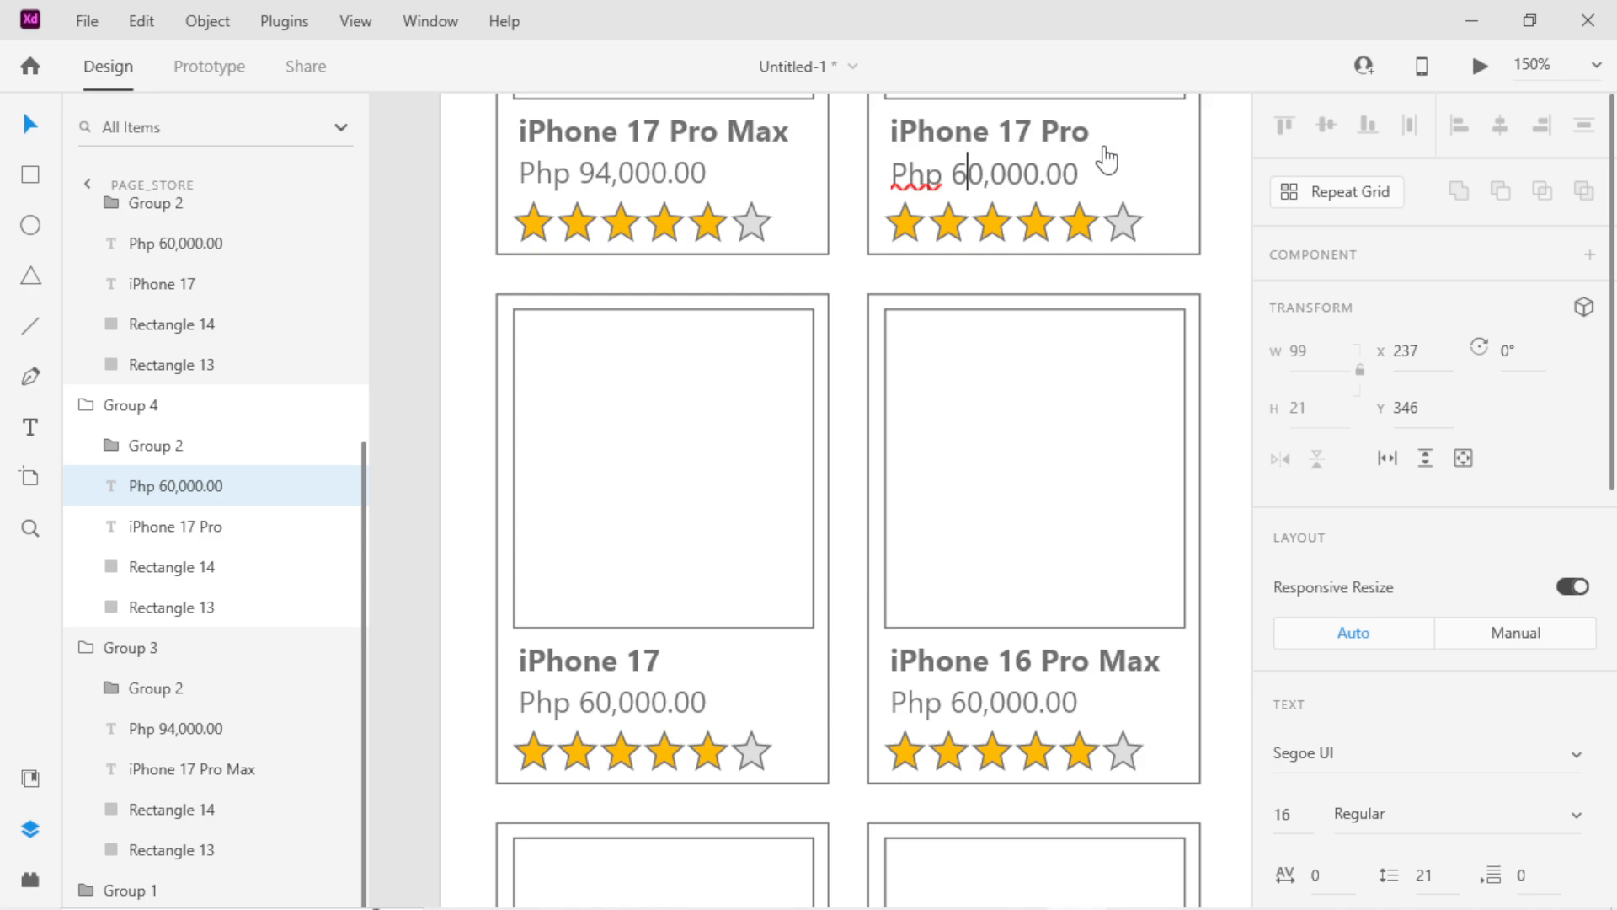
key(BackSpace)
text(8)
Set the price on the iPhone 16 Pro Max card to Php 70,000.00.
click(969, 705)
double_click(969, 704)
double_click(968, 704)
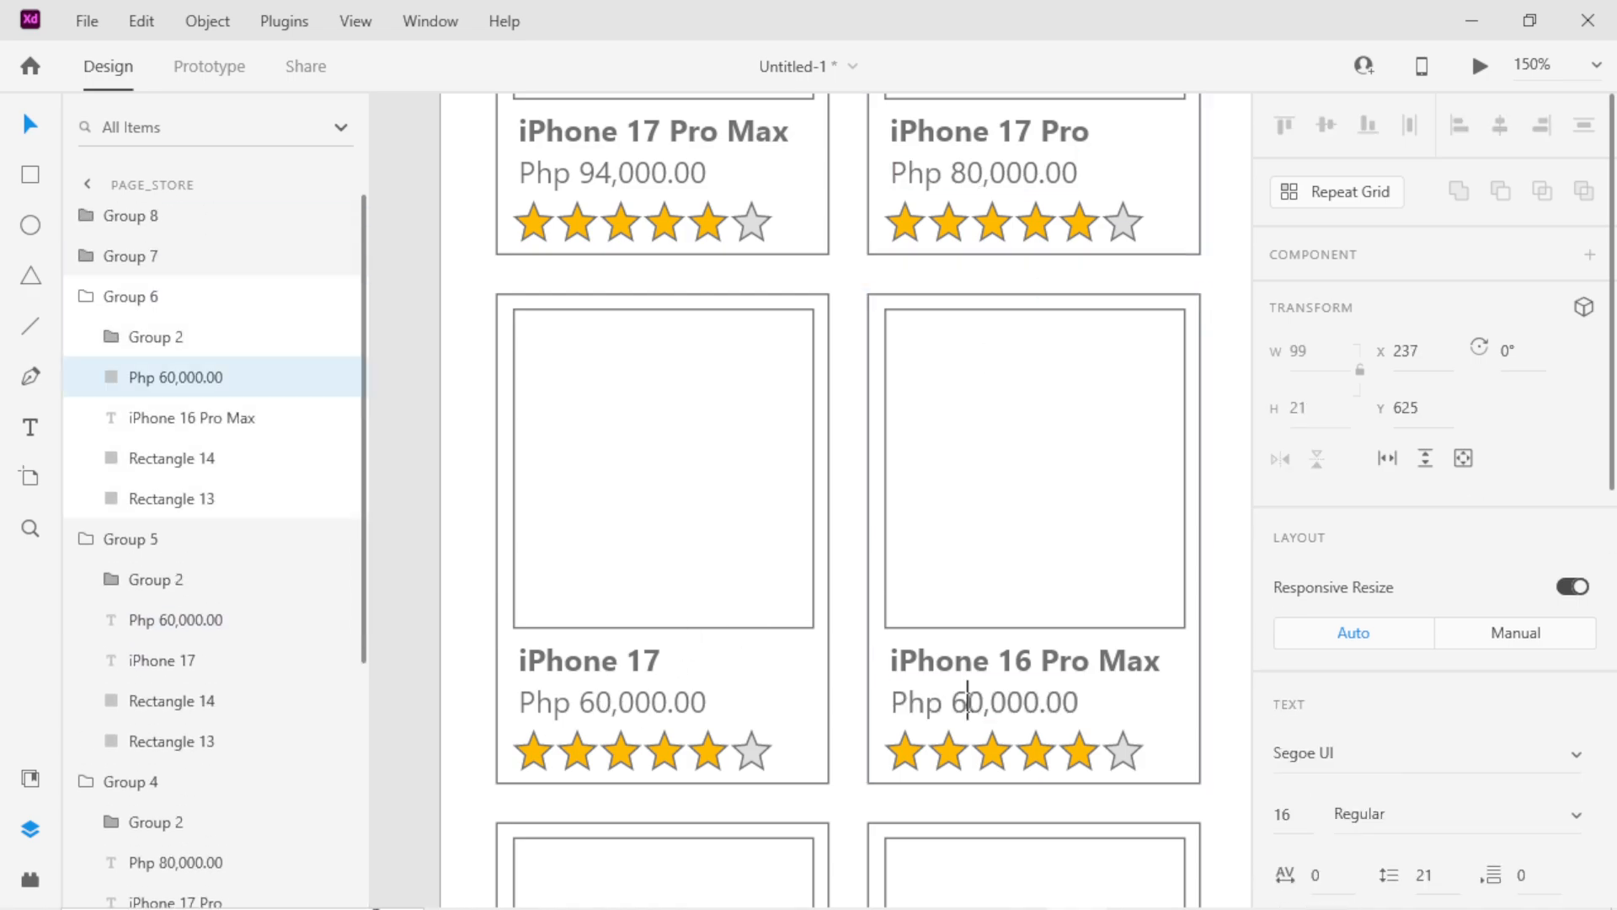
key(BackSpace)
text(5)
key(BackSpace)
text(7)
click(30, 125)
Rename the product in the third row's first card as iPad Pro.
scroll(812, 401, down, 5)
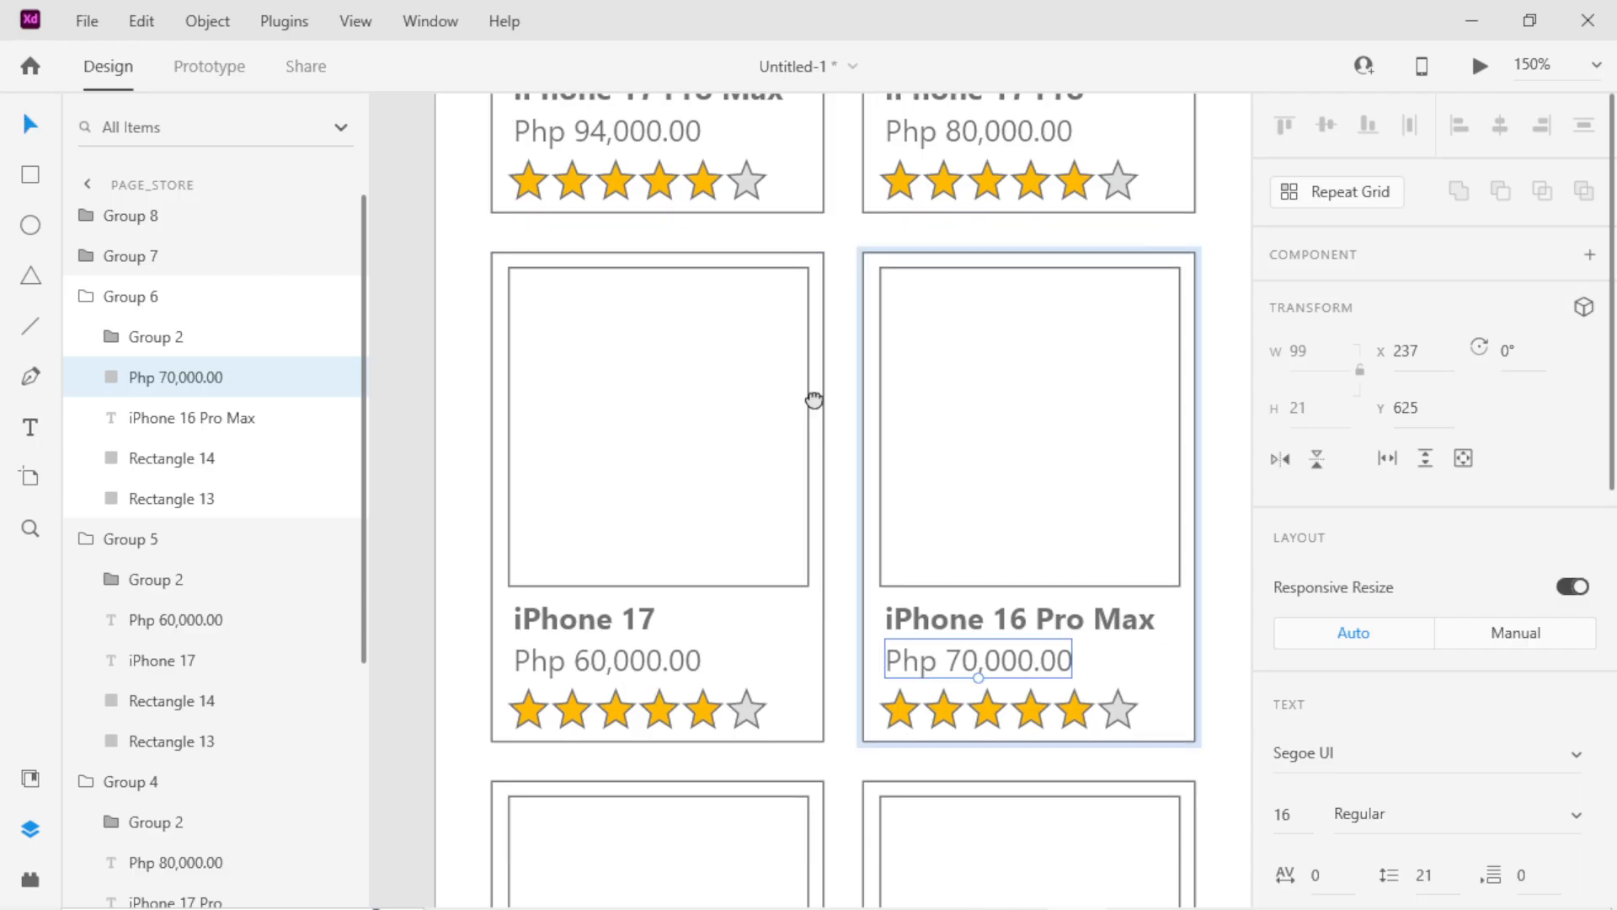
scroll(879, 306, down, 2)
click(642, 598)
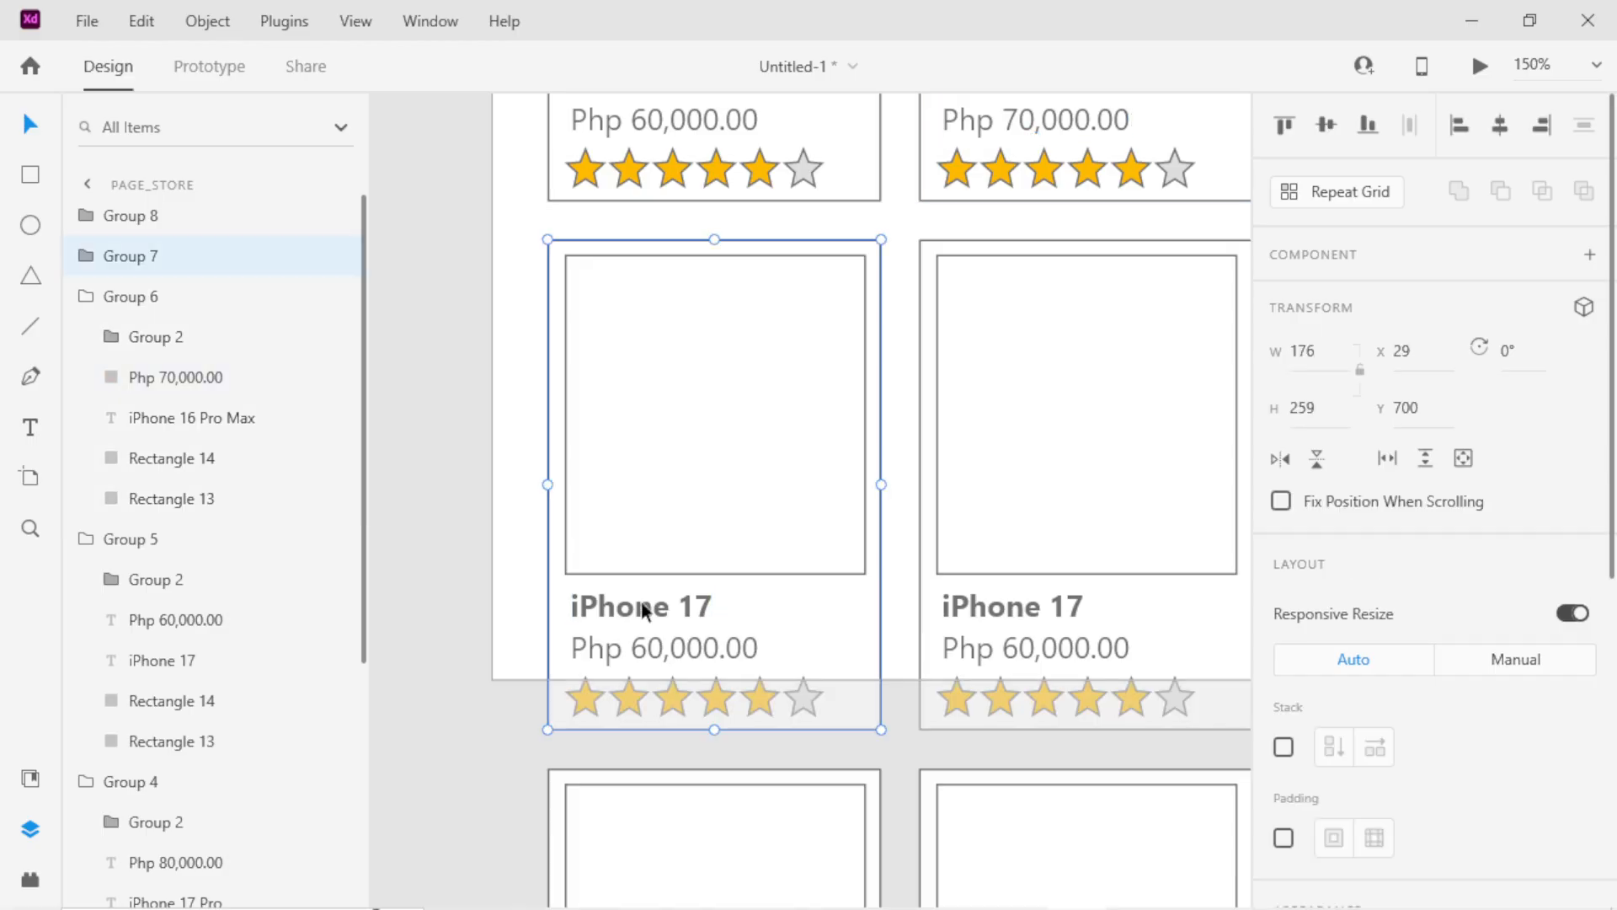
click(642, 598)
double_click(640, 605)
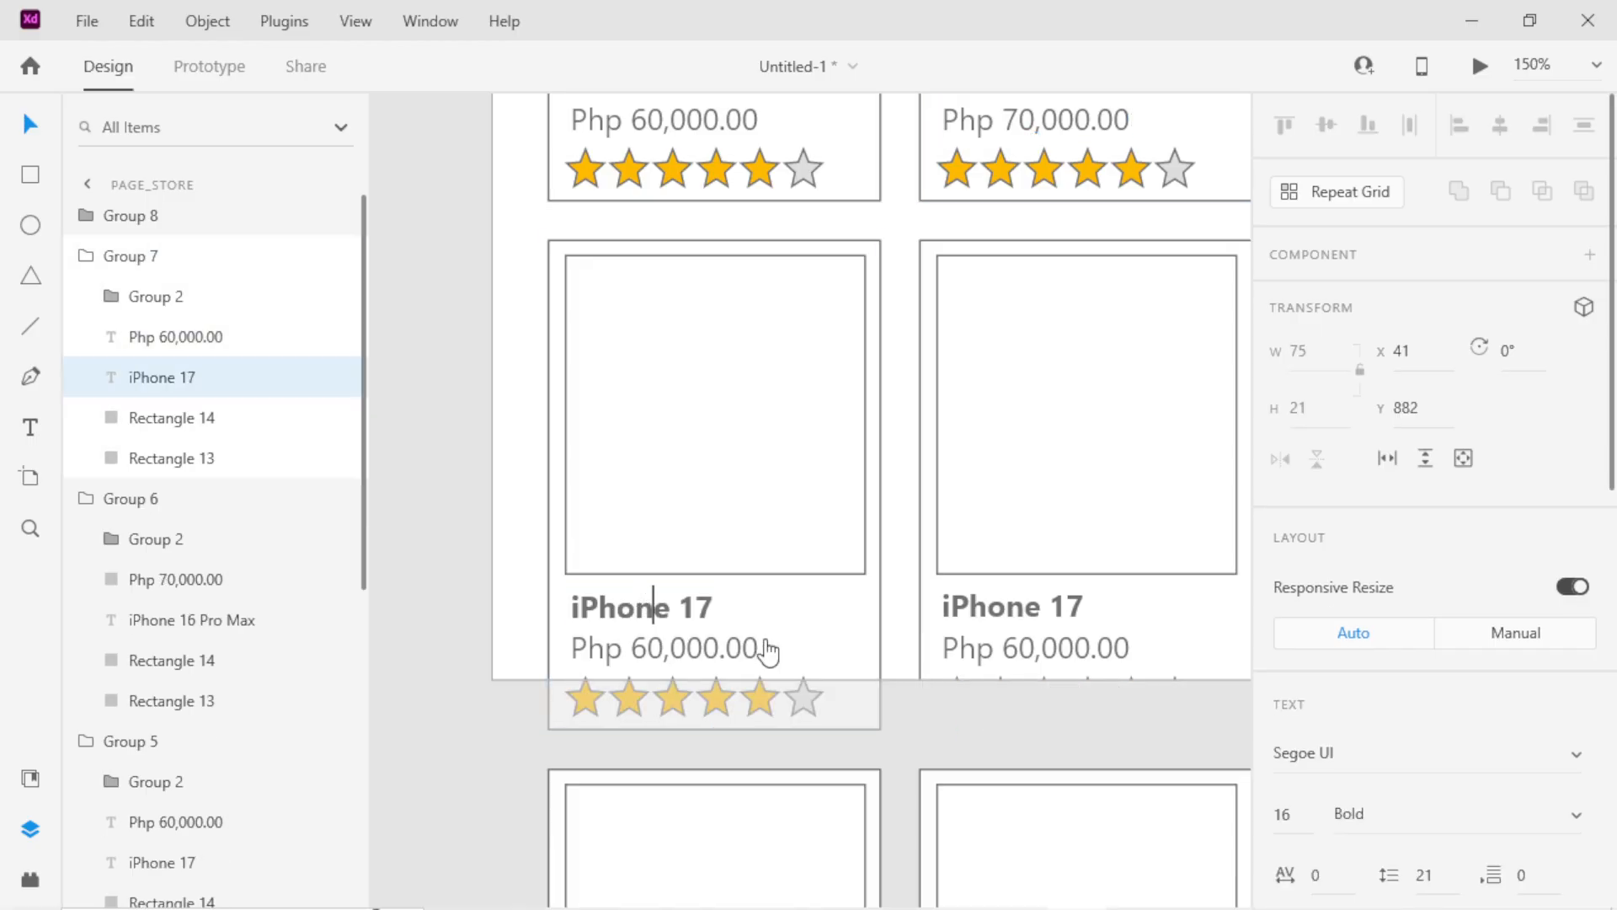
key(BackSpace)
key(BackSpace)
key(BackSpace)
key(BackSpace)
text(ad)
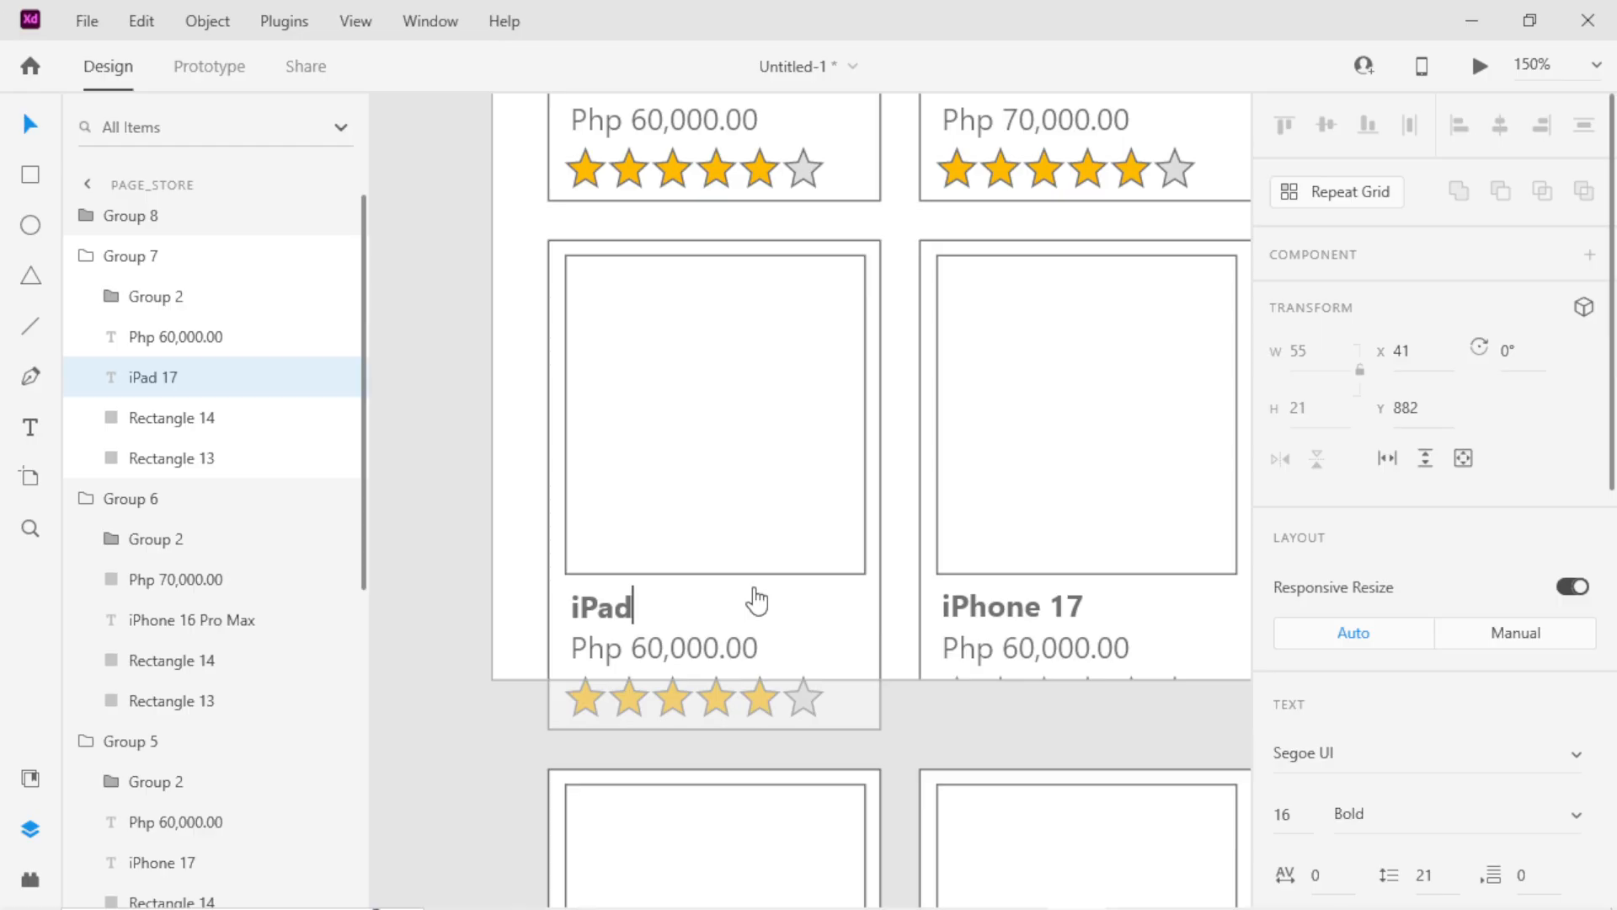
text(Pro)
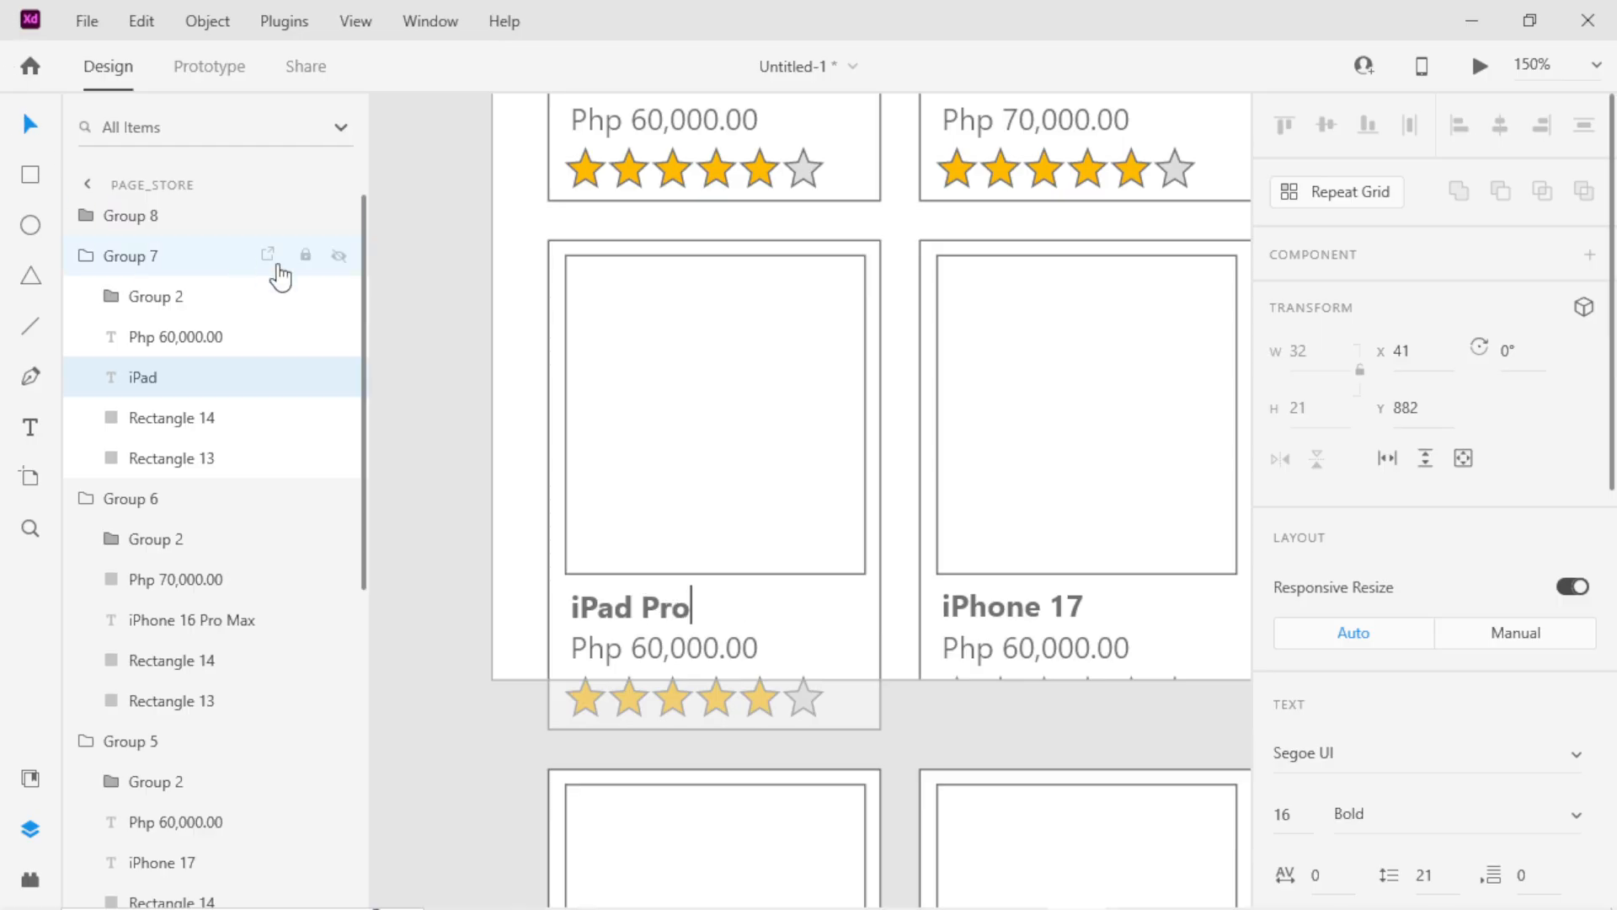
click(30, 124)
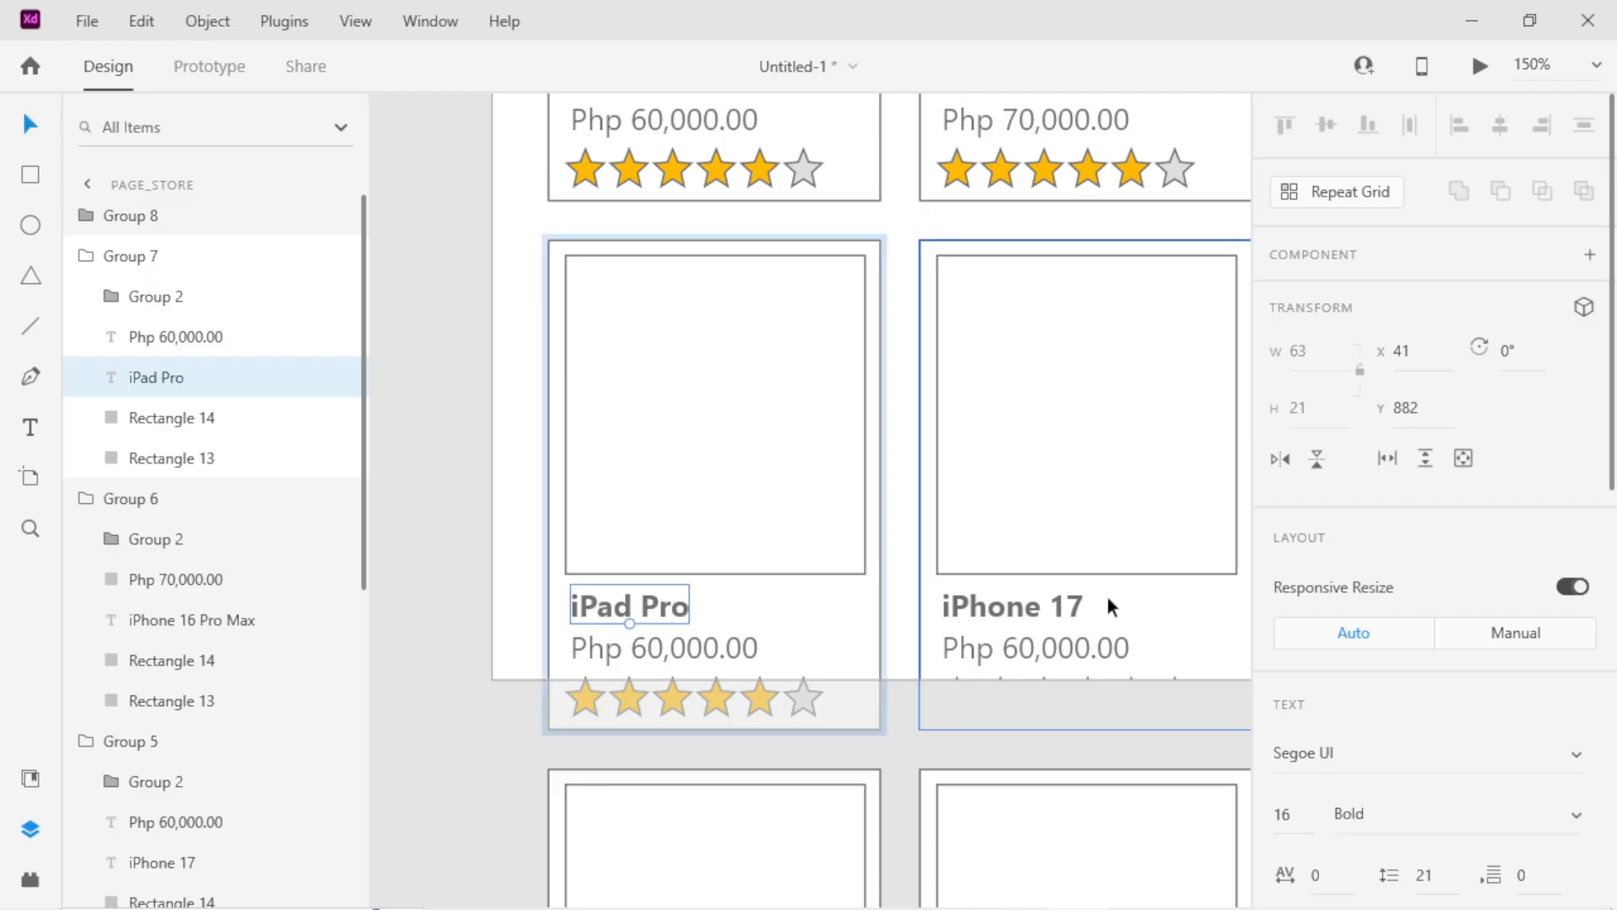
Rename the product in the third row's second card as iPad.
click(1060, 618)
double_click(1062, 615)
click(1066, 608)
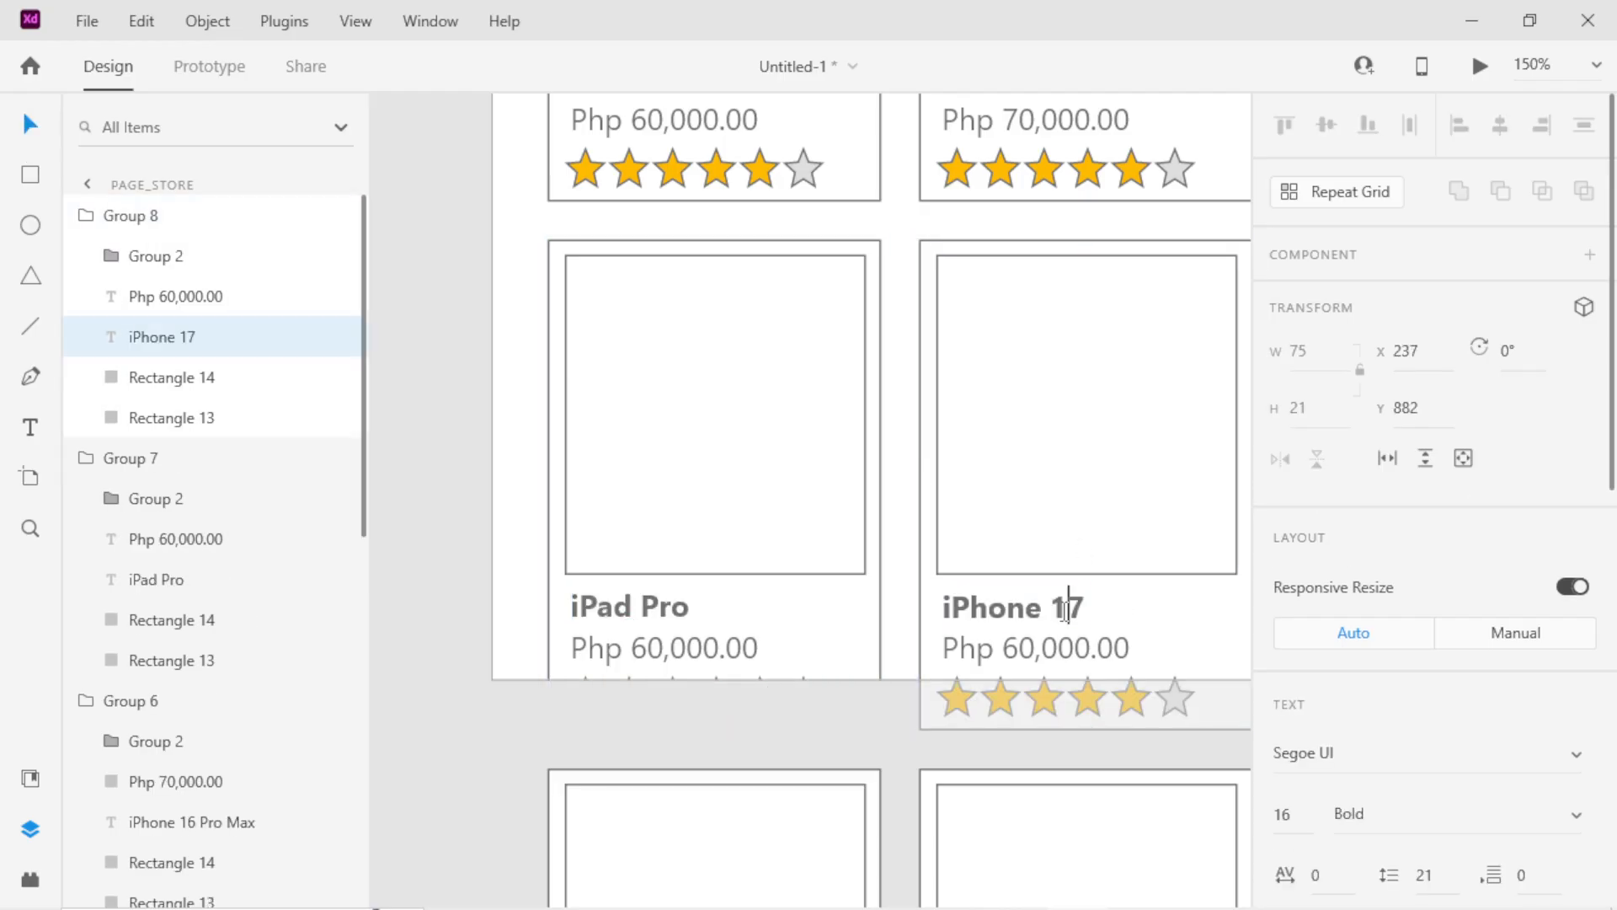
key(BackSpace)
key(BackSpace)
key(BackSpace)
key(BackSpace)
key(BackSpace)
key(BackSpace)
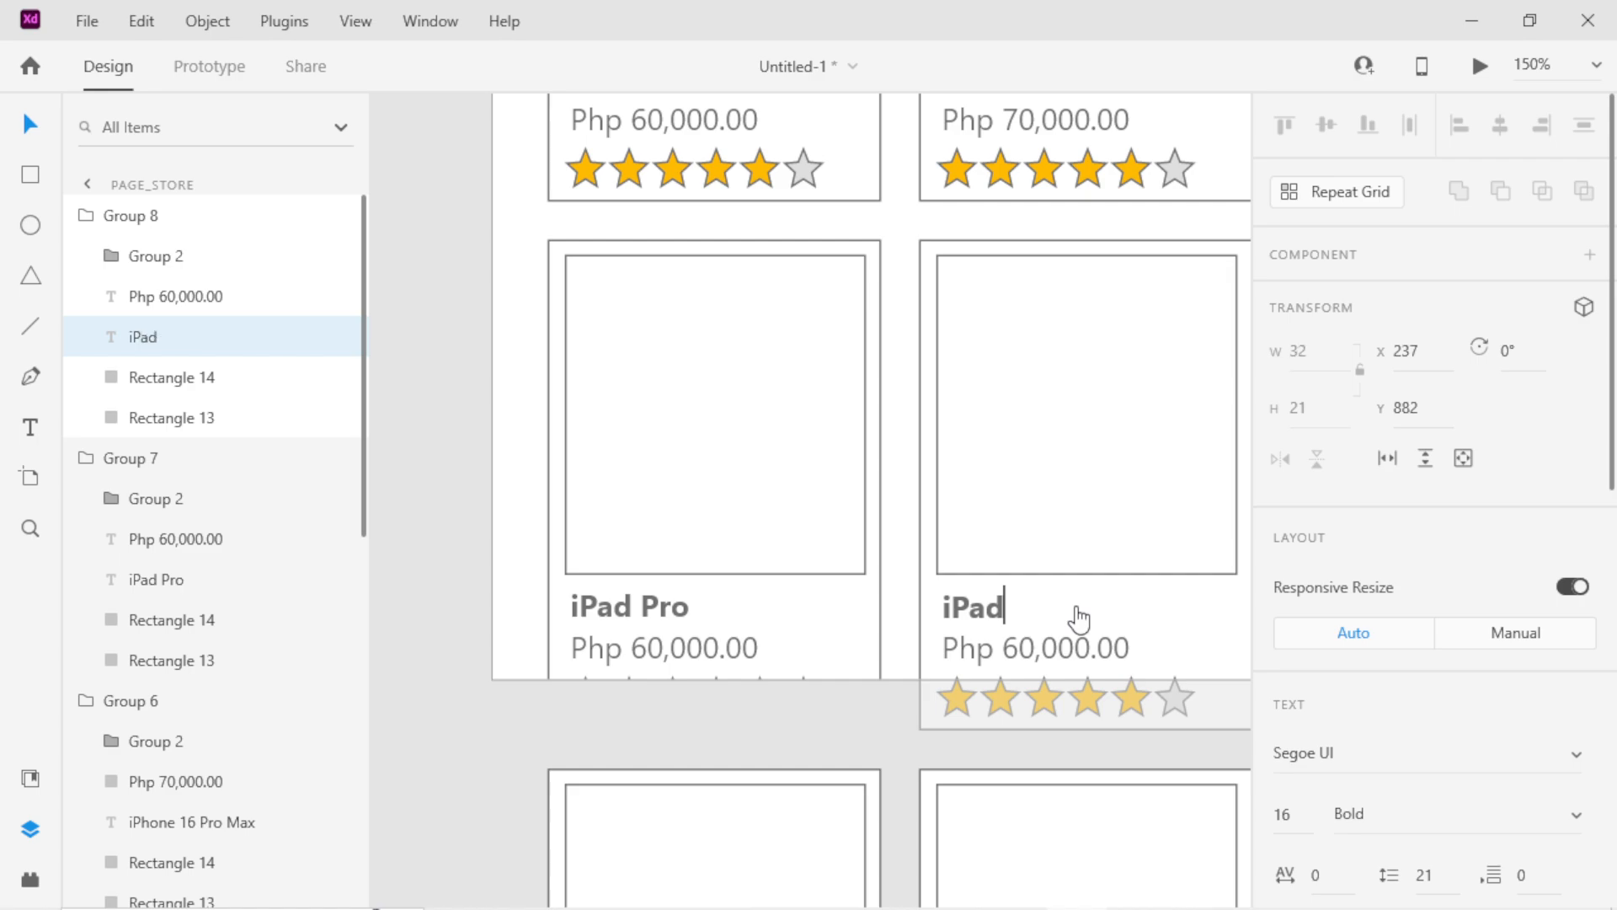
click(31, 123)
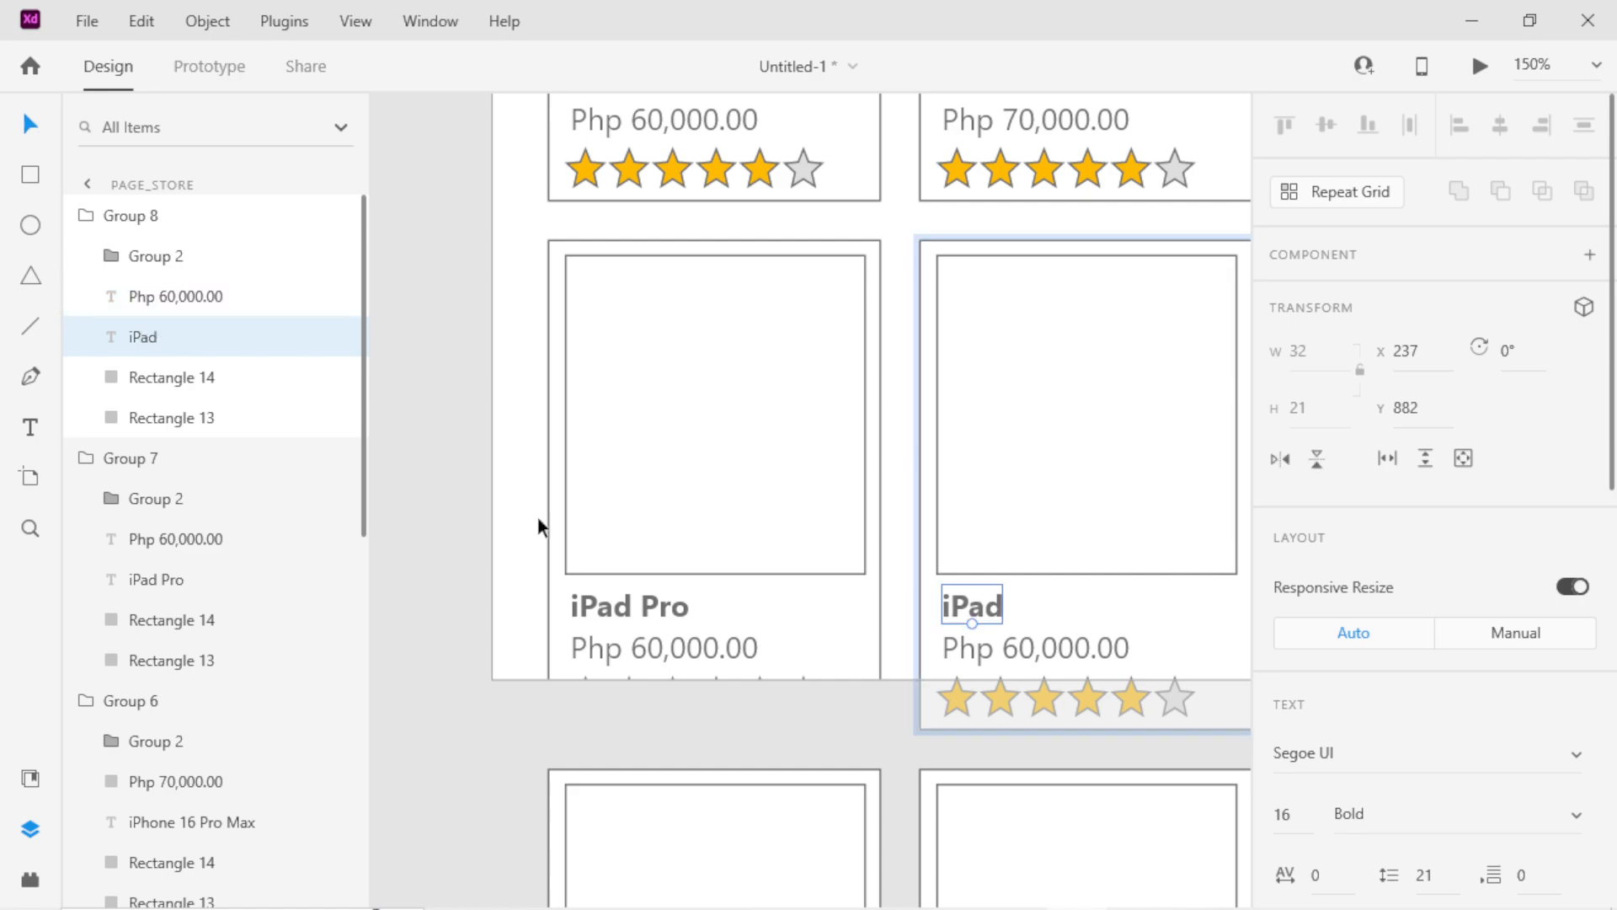
Set the price on the iPad Pro card to Php 110,000.00.
click(706, 654)
double_click(645, 651)
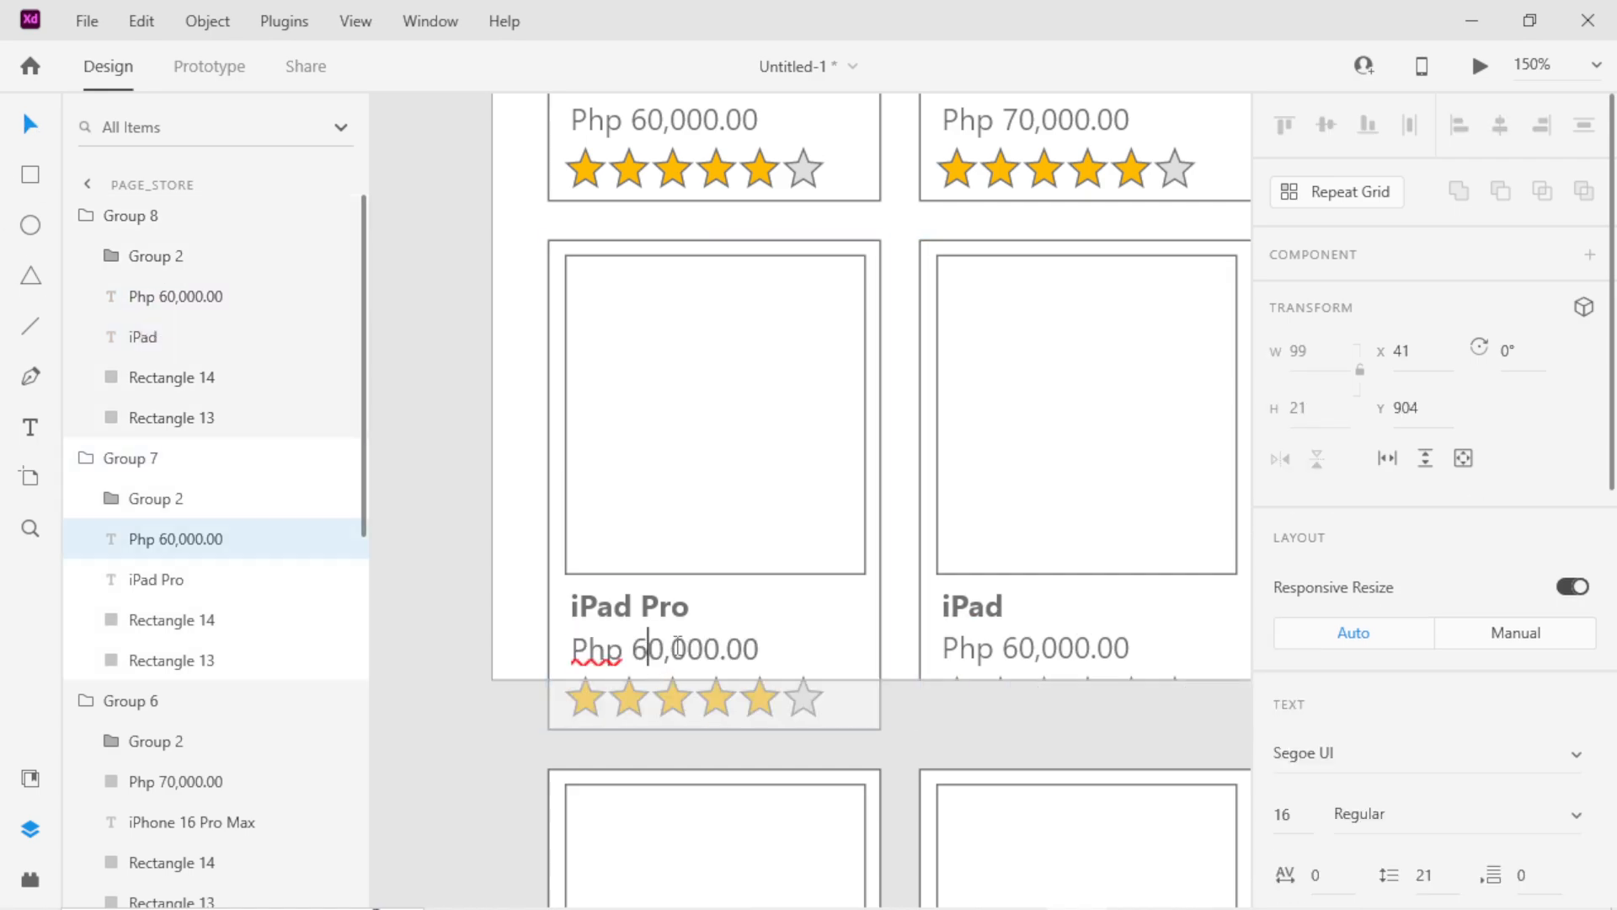
key(BackSpace)
text(11)
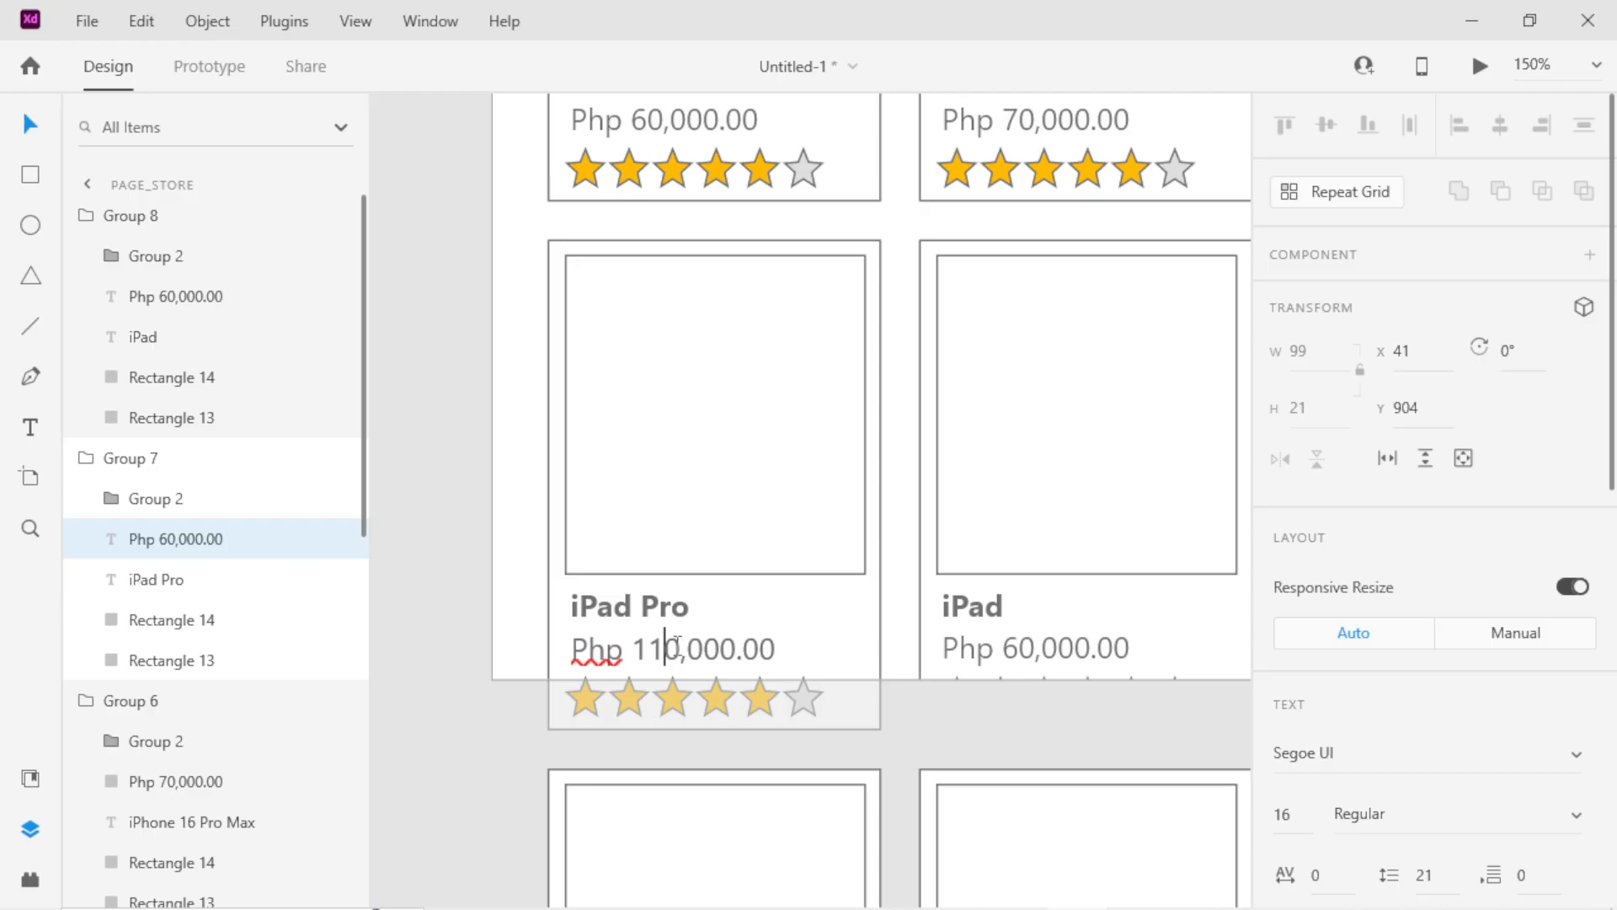
click(30, 124)
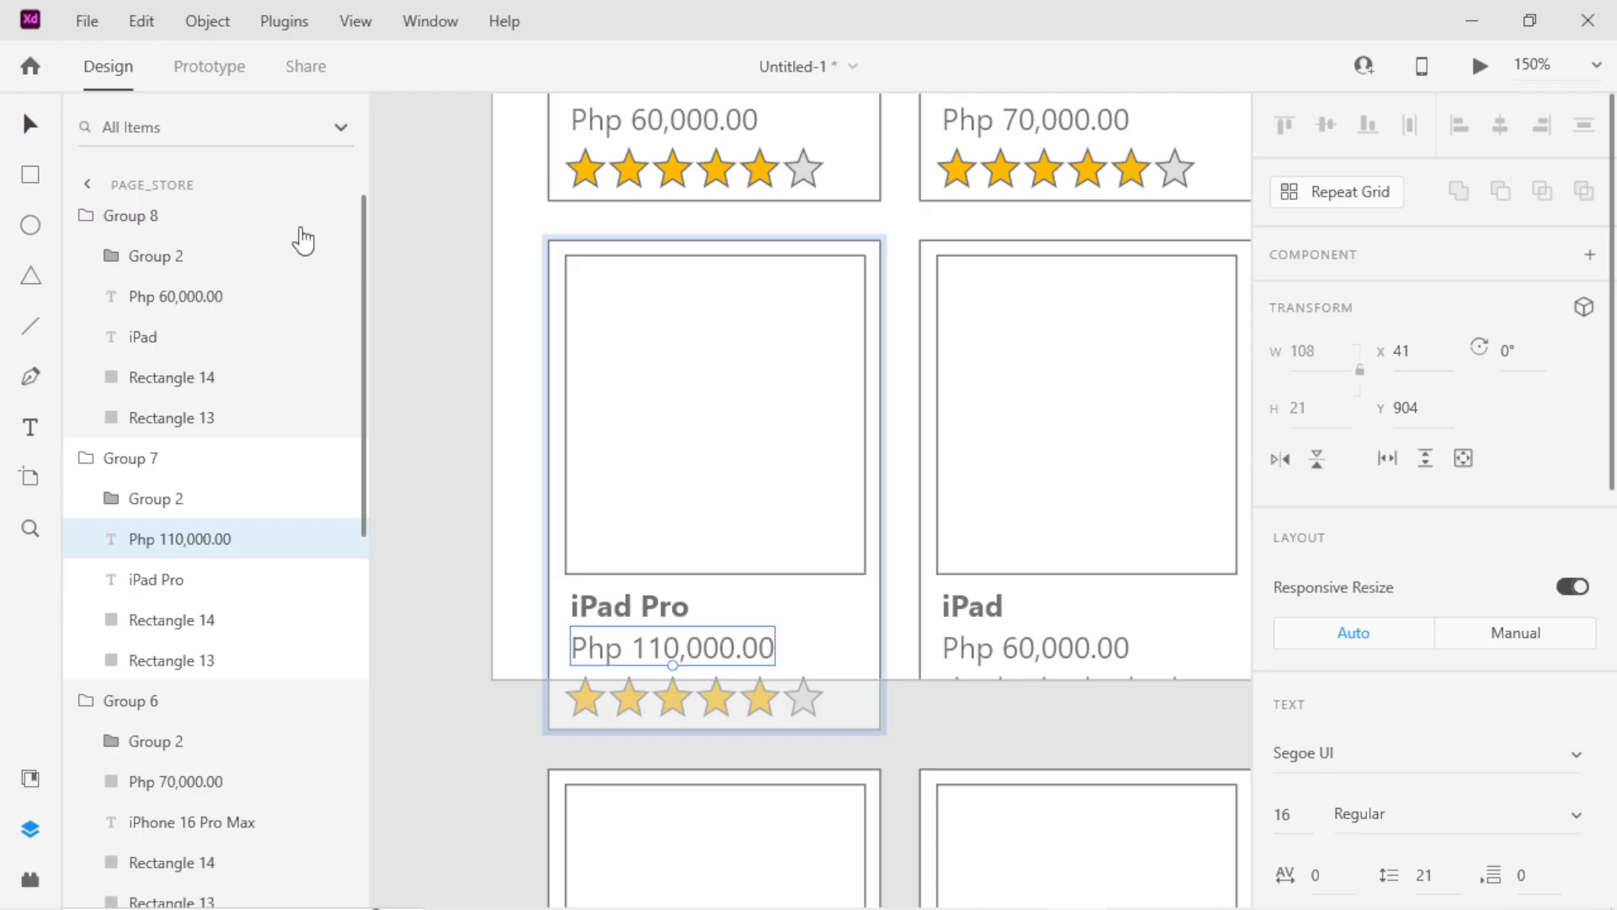
click(989, 644)
double_click(991, 644)
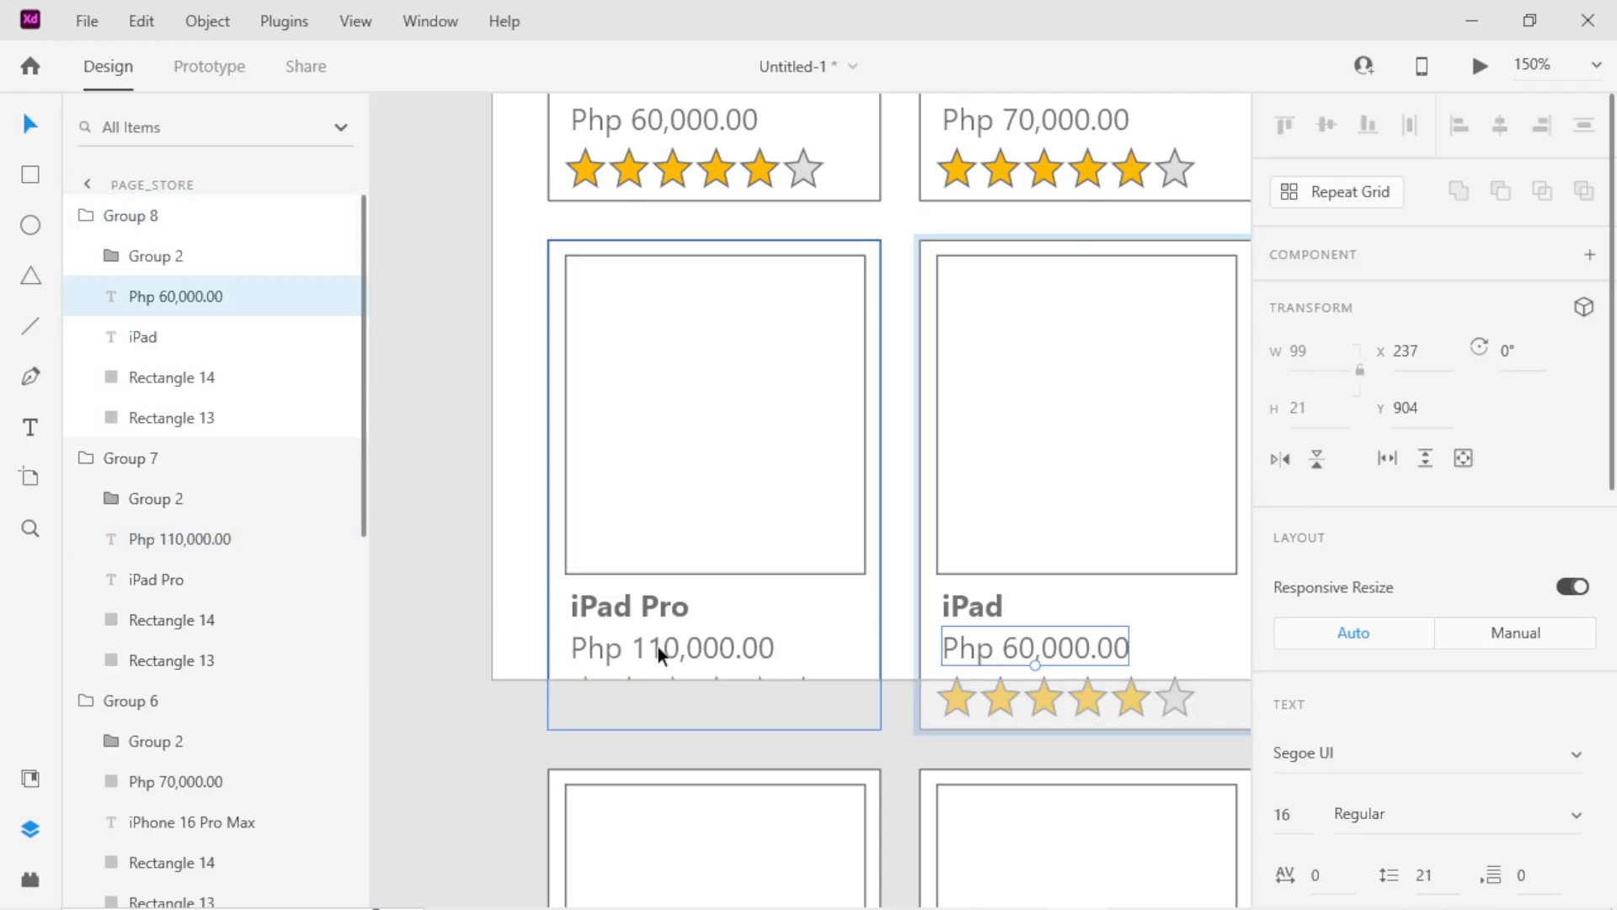
click(473, 664)
Rename the product in the fourth row's first card, below the artboard, as Apple Watch Pro.
scroll(821, 655, down, 3)
scroll(821, 655, down, 4)
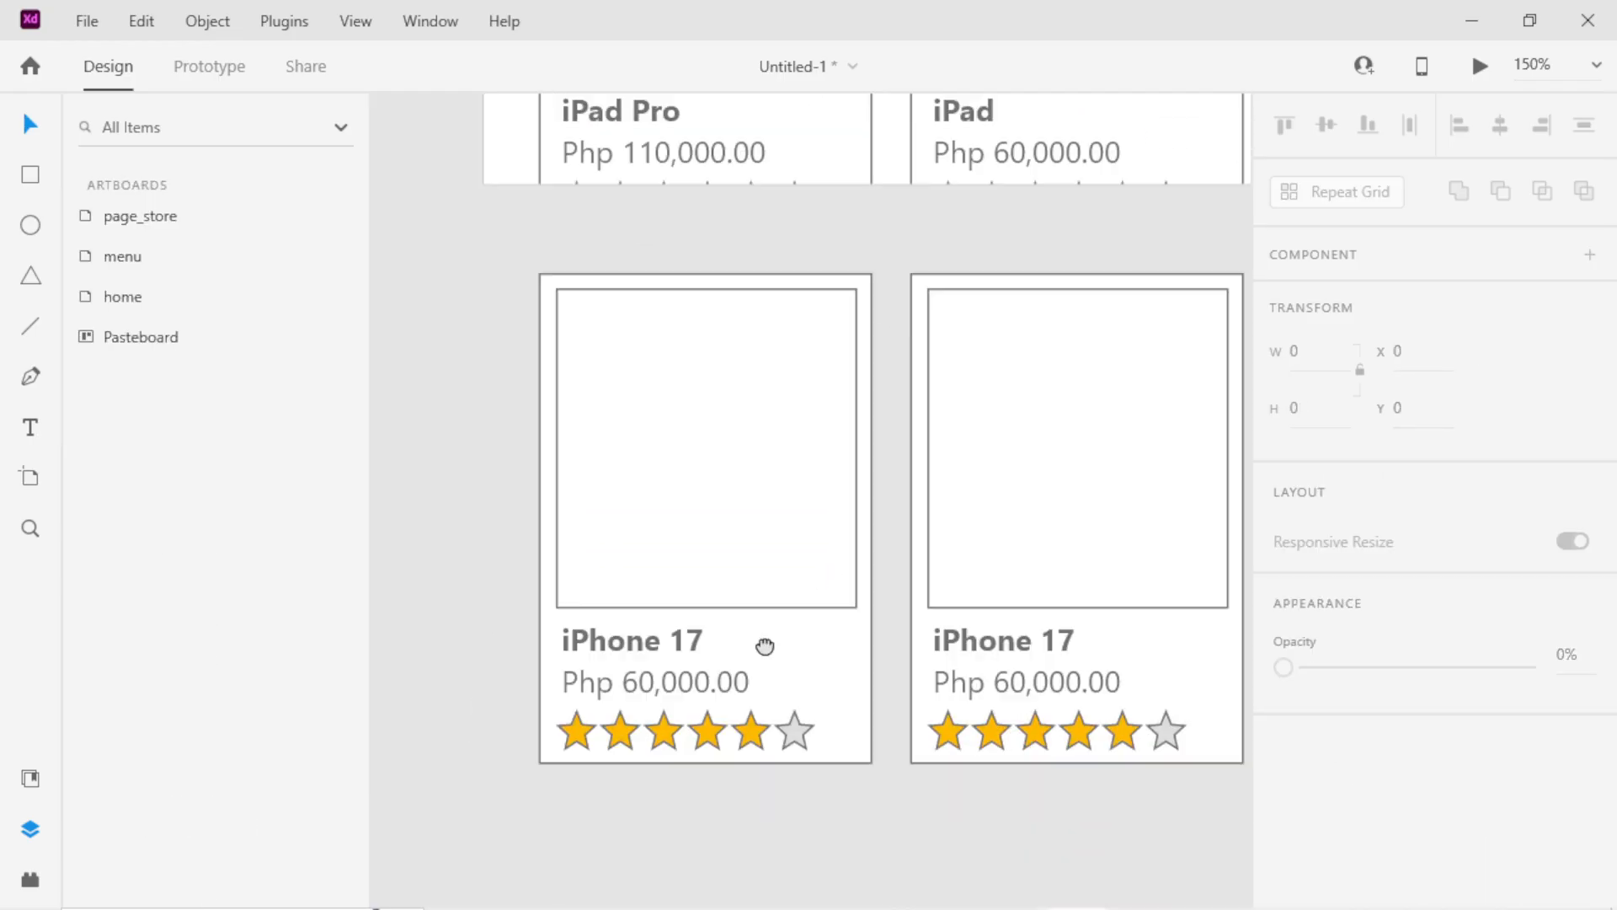
double_click(619, 653)
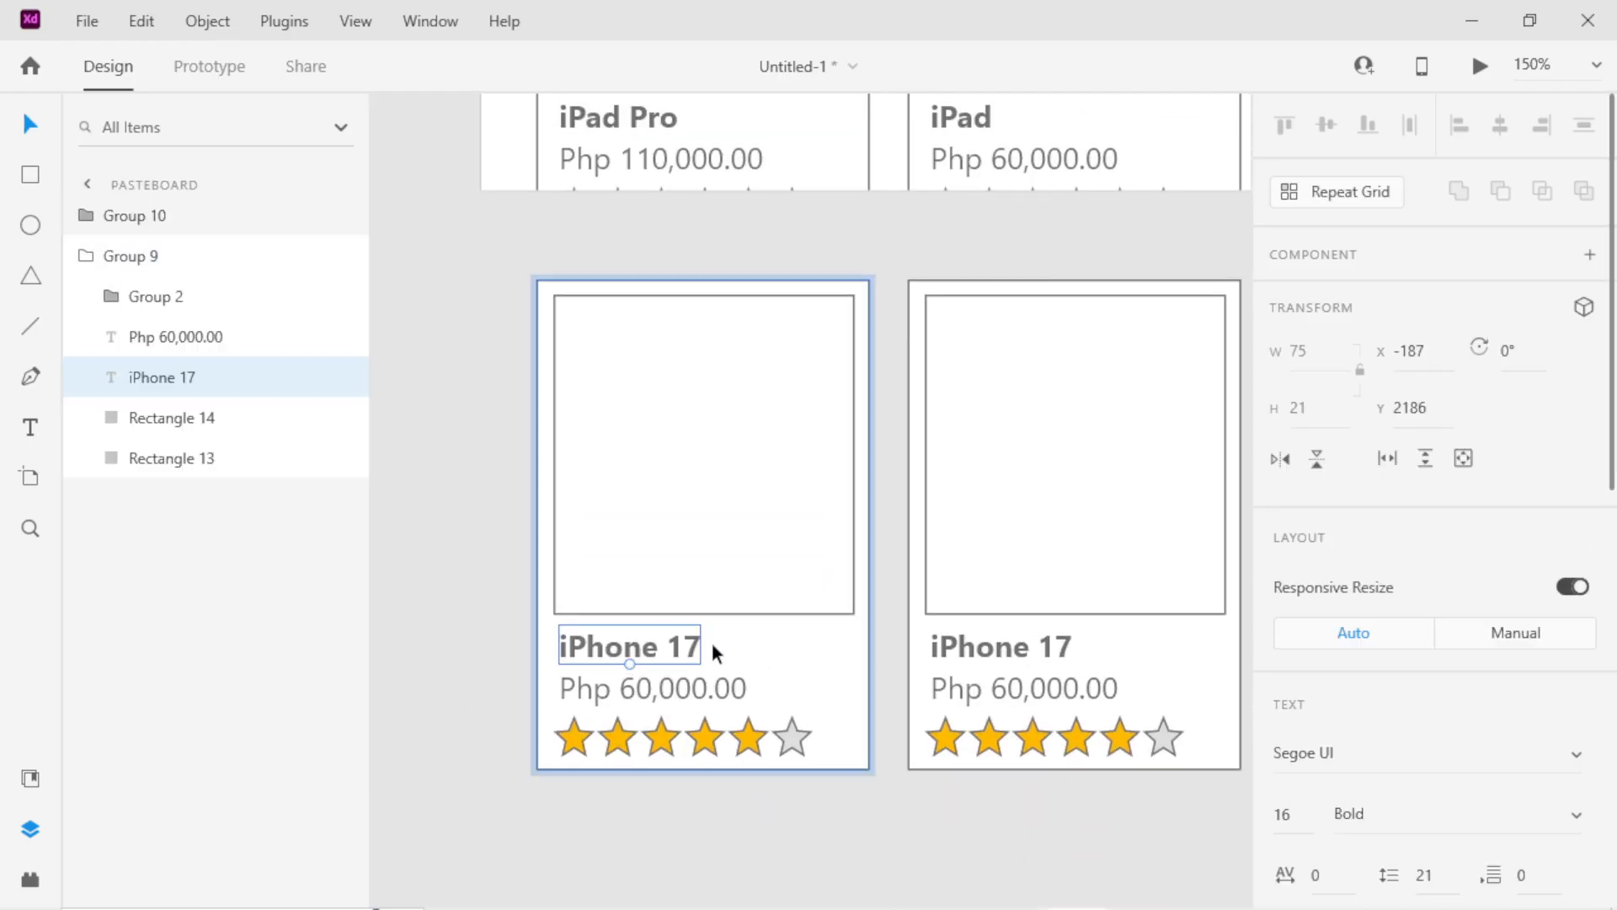
double_click(664, 647)
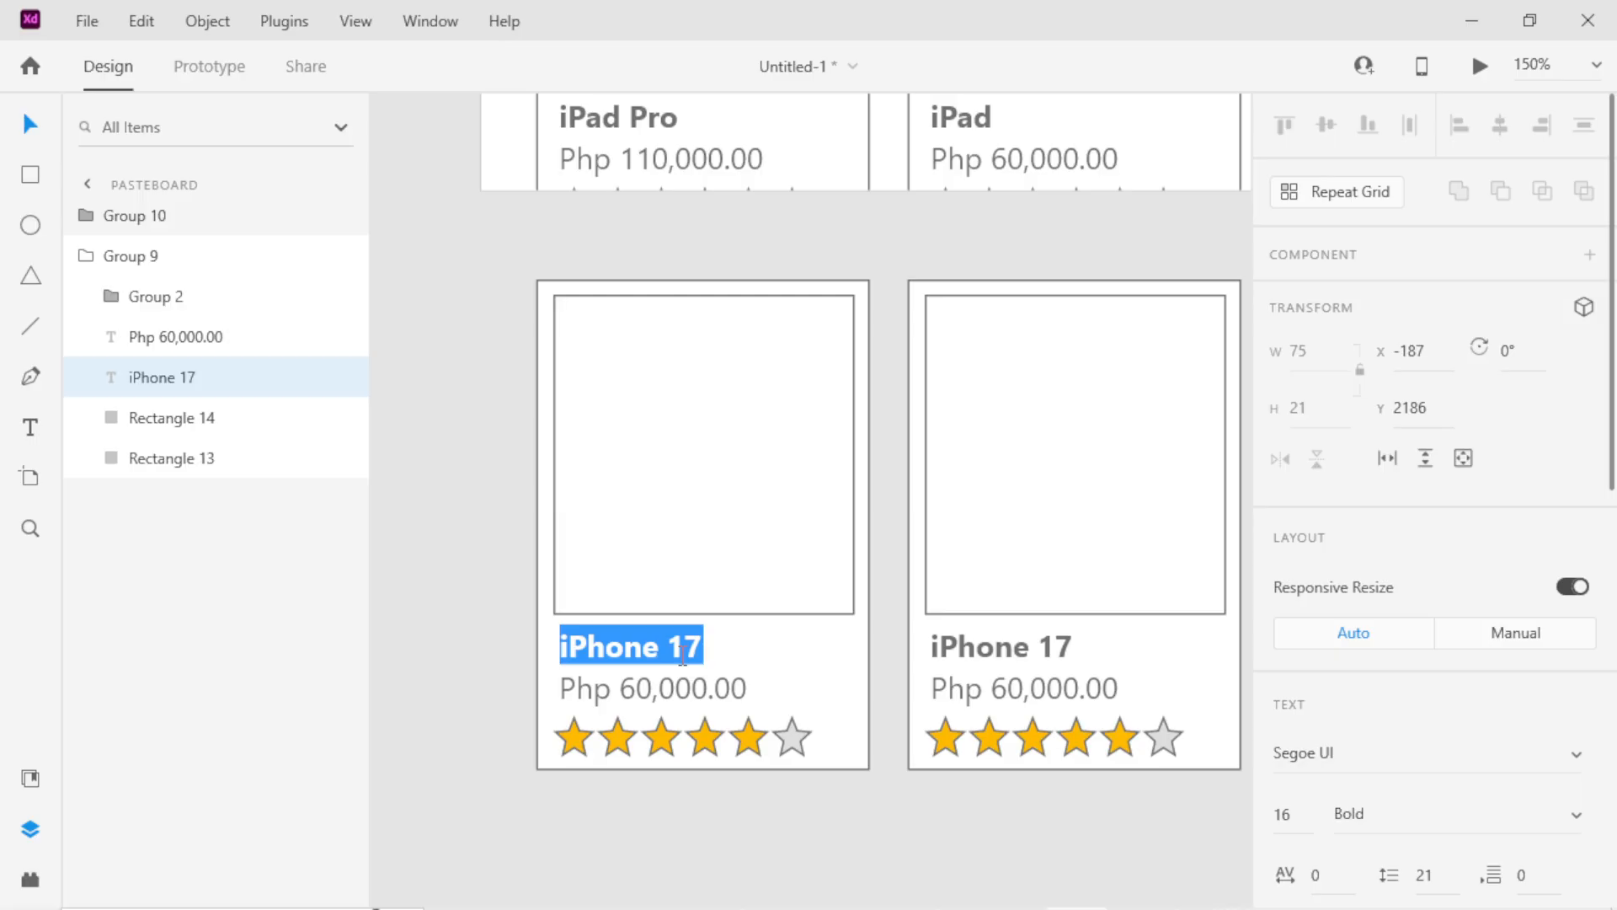
text(Apple )
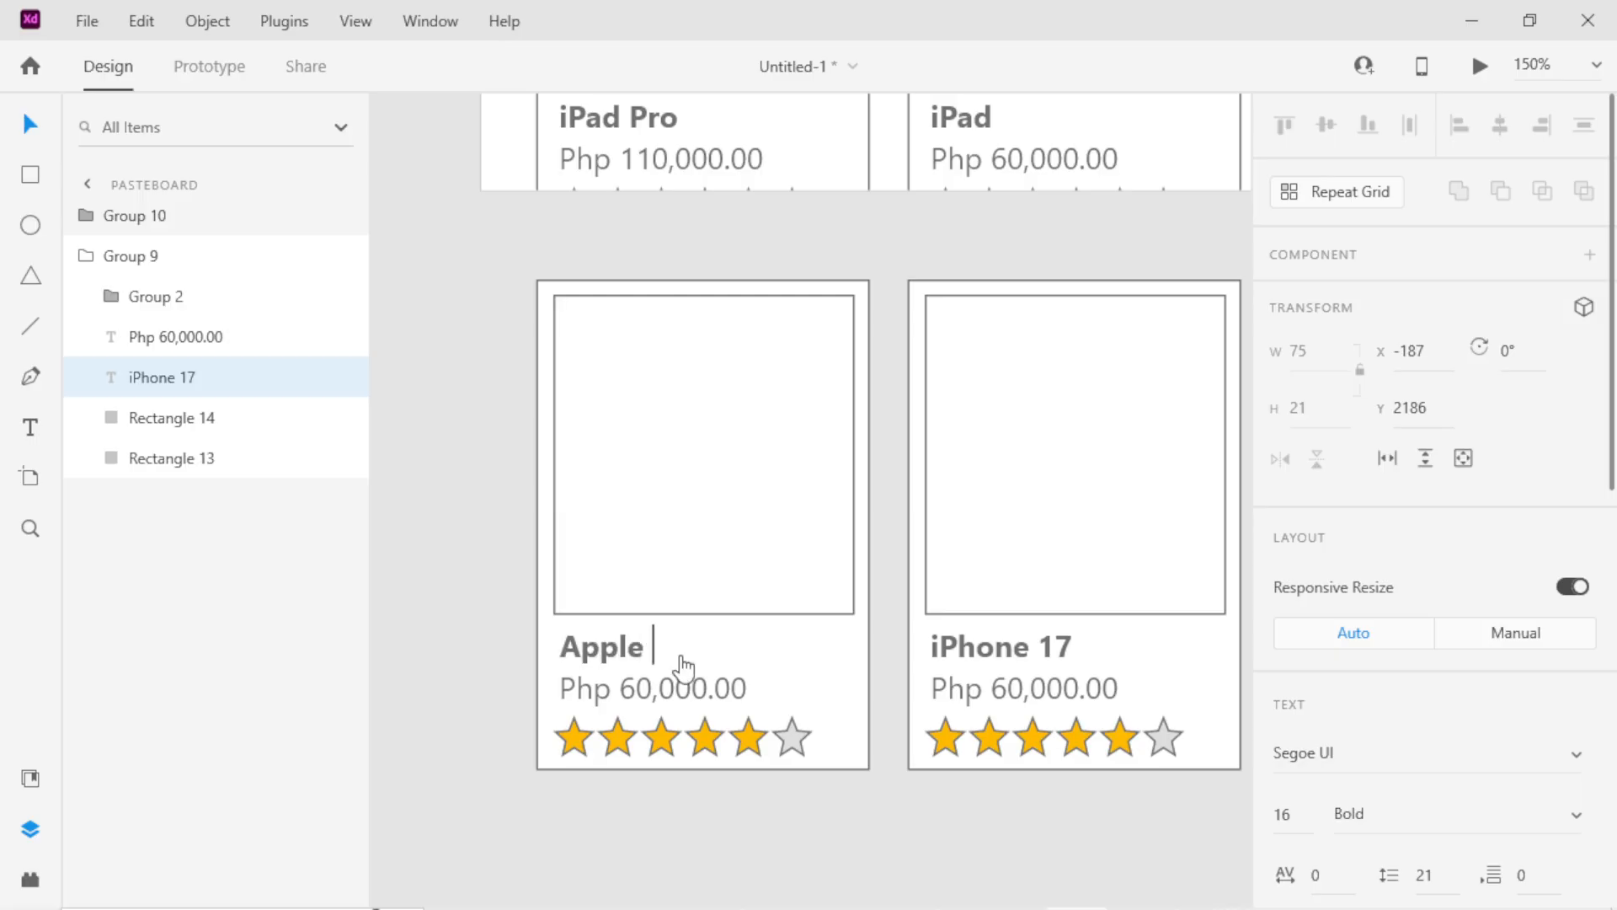
text(Watch)
key(Escape)
text(ro)
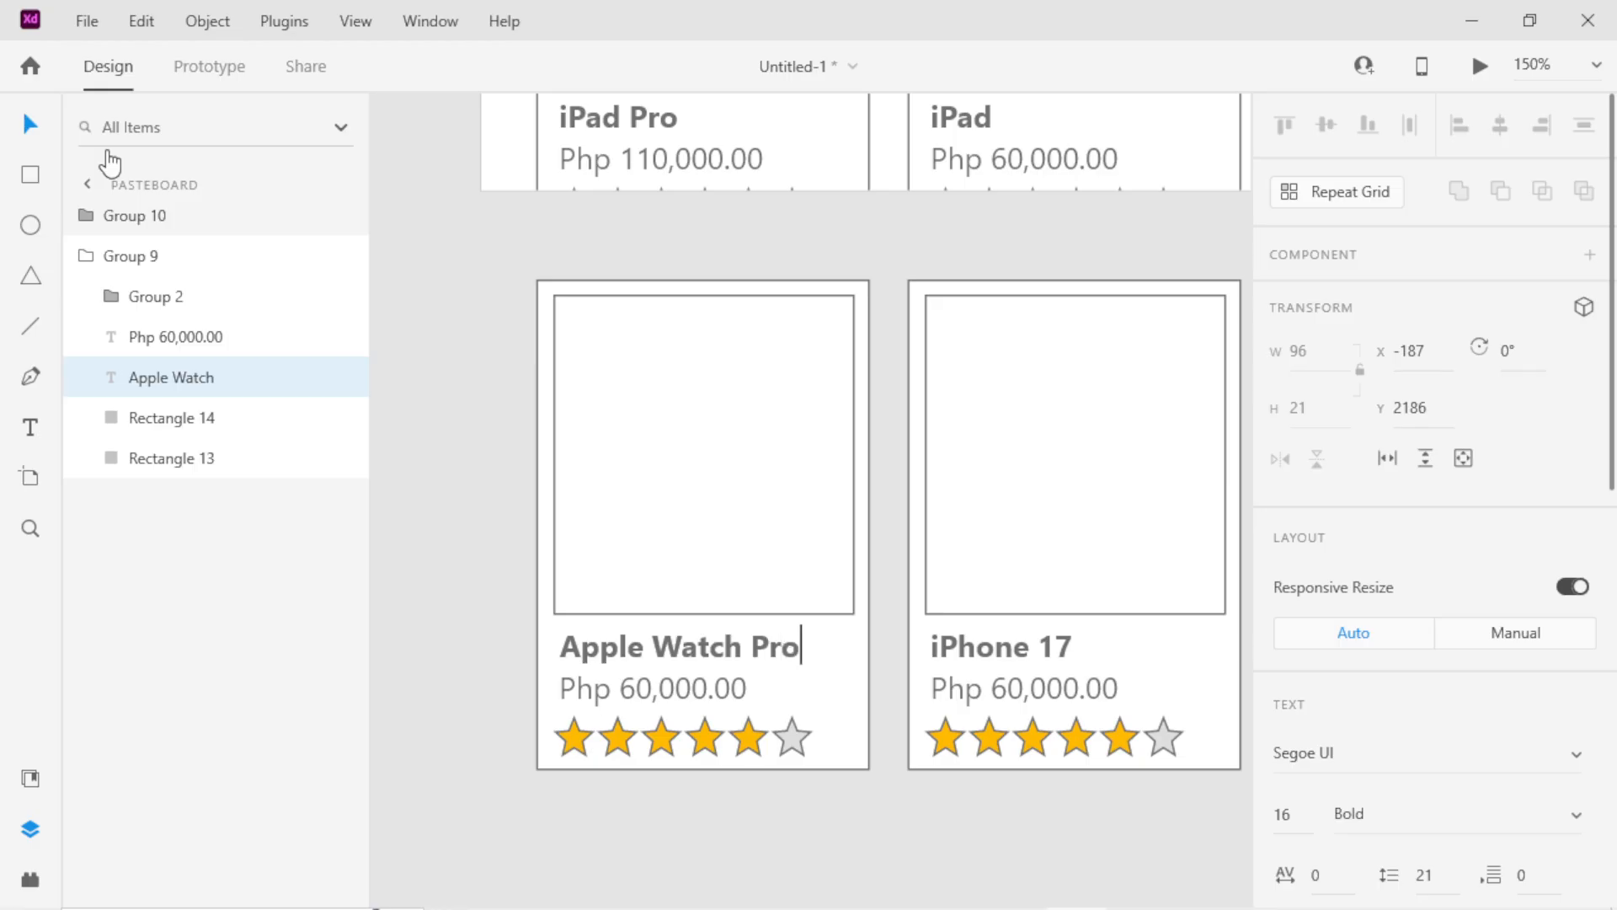
key(Escape)
Rename the product in the fourth row's second card as Apple Watch.
click(987, 636)
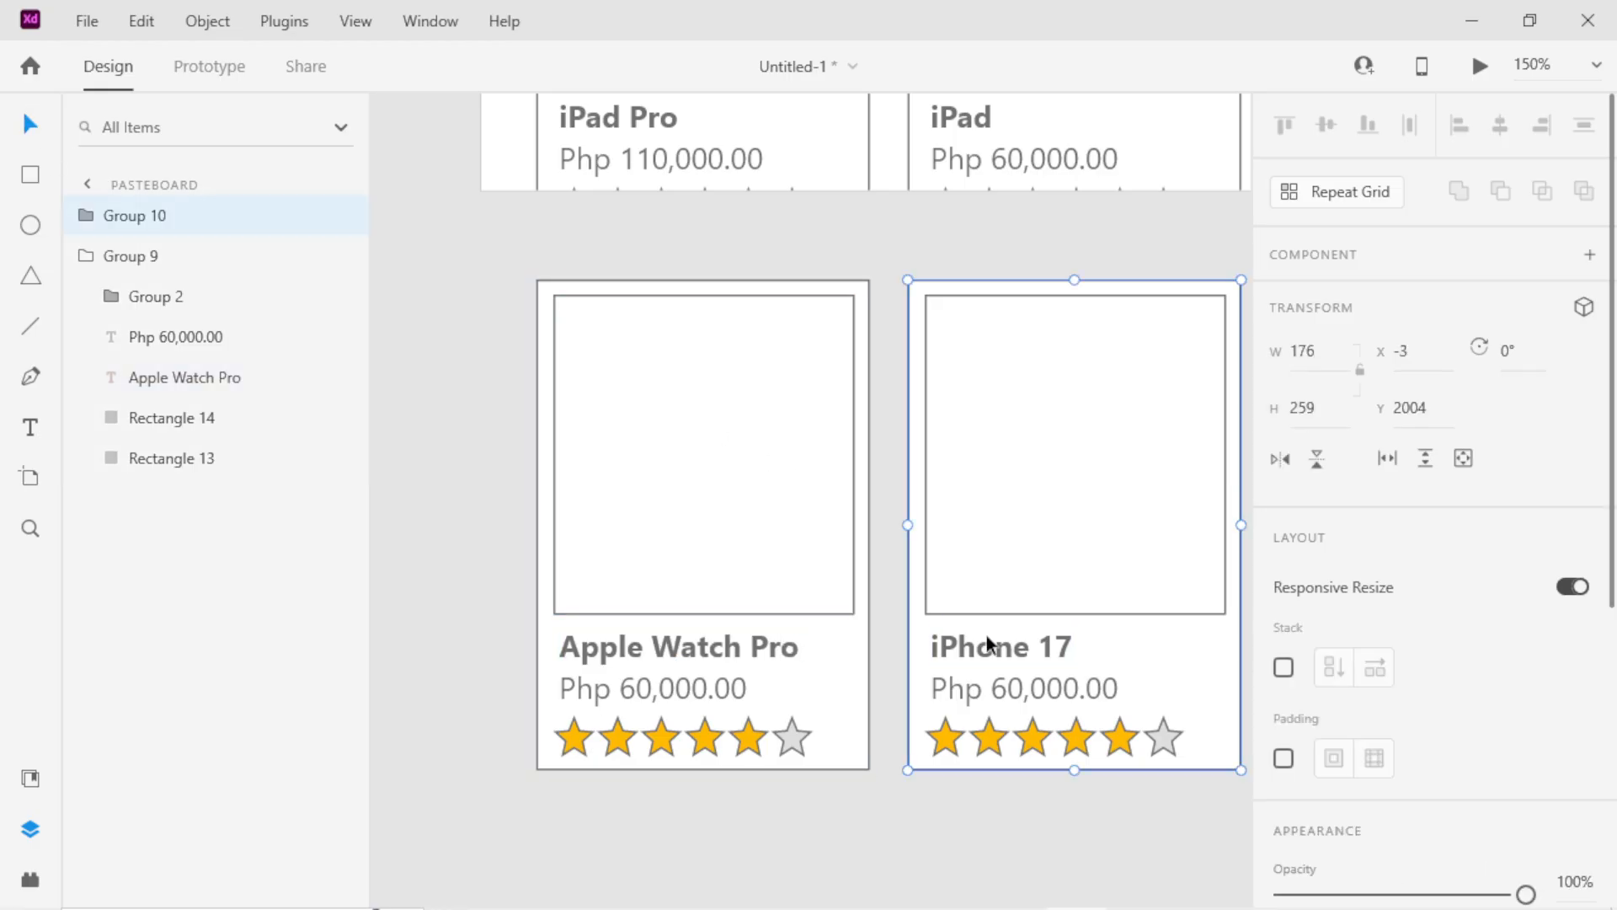
double_click(987, 635)
double_click(967, 651)
text(A)
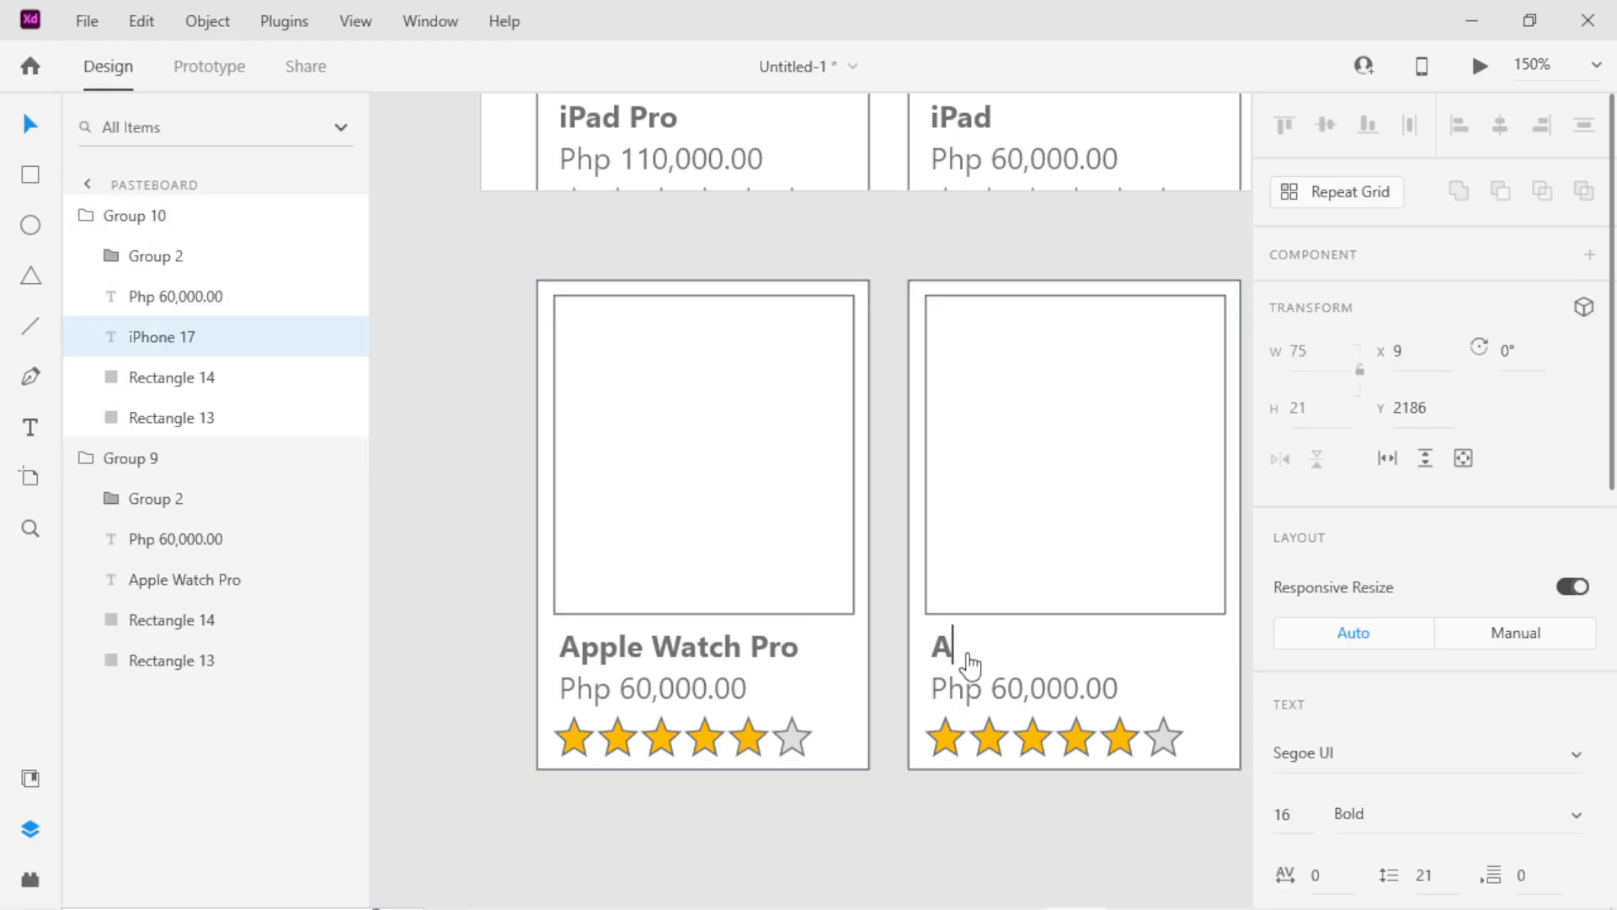
text(pple Watch)
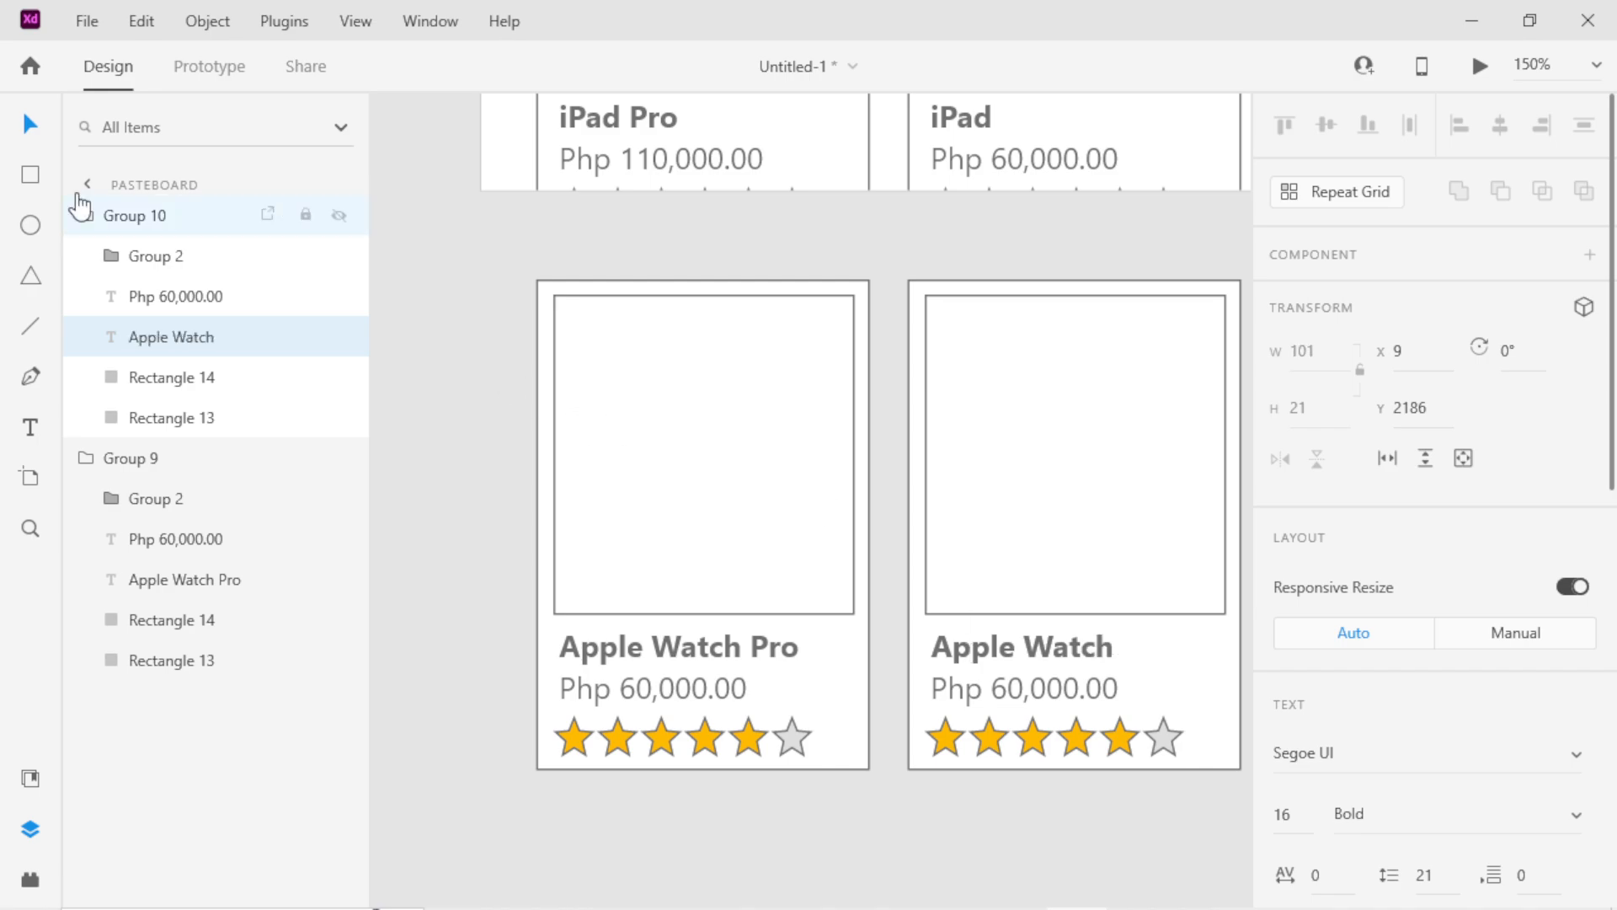
click(34, 126)
Set the price on the Apple Watch card to Php 20,000.00.
click(639, 690)
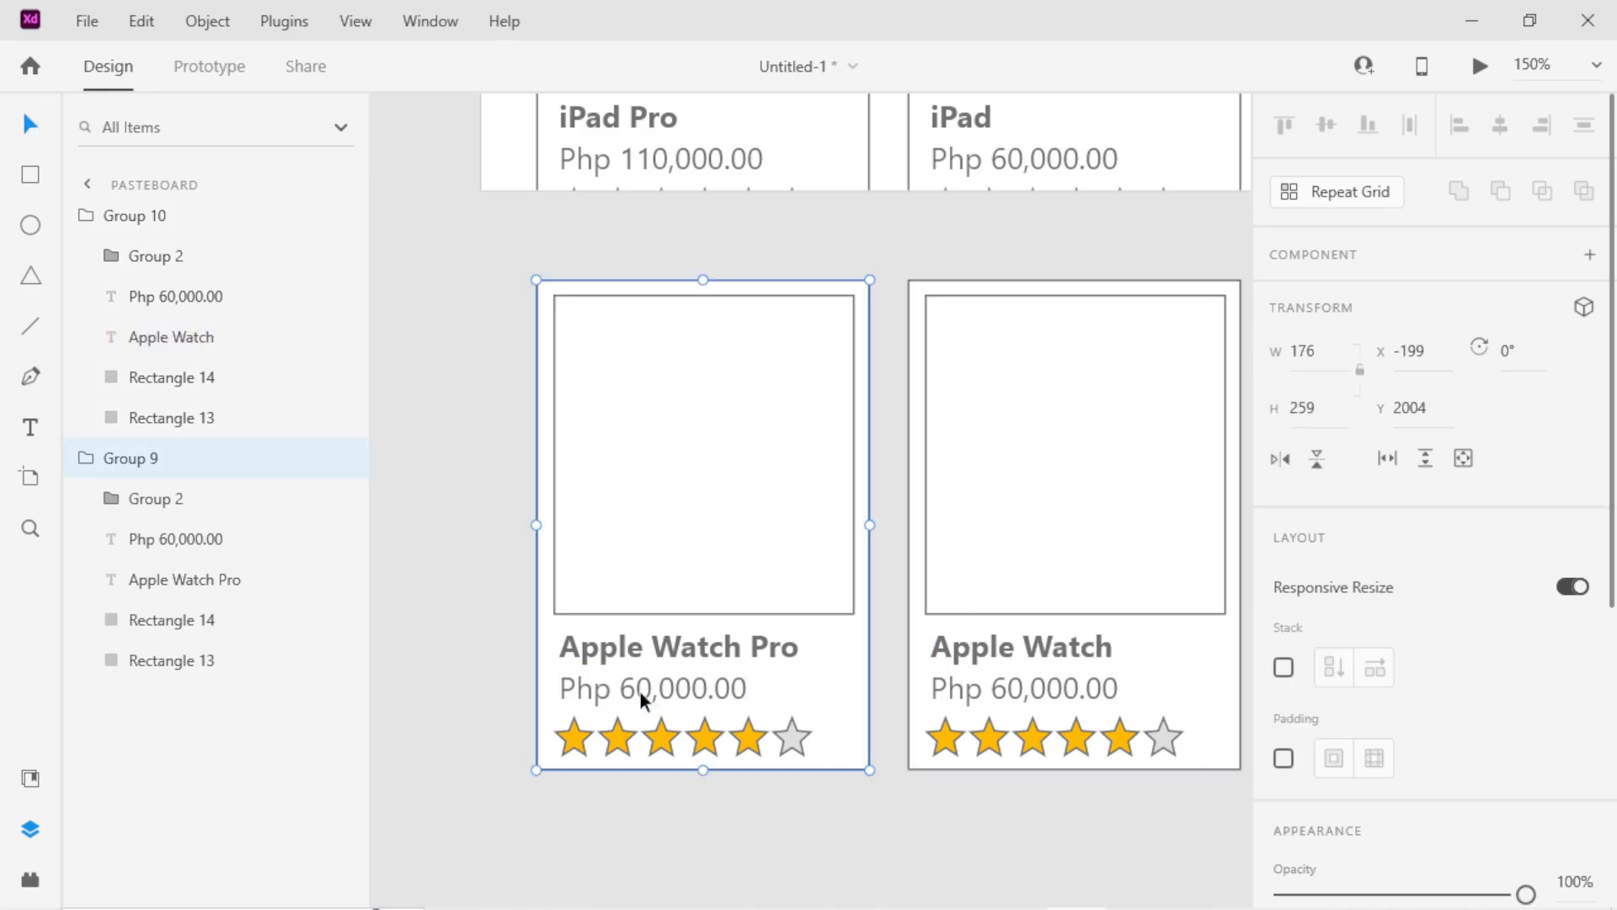
double_click(654, 692)
click(1012, 690)
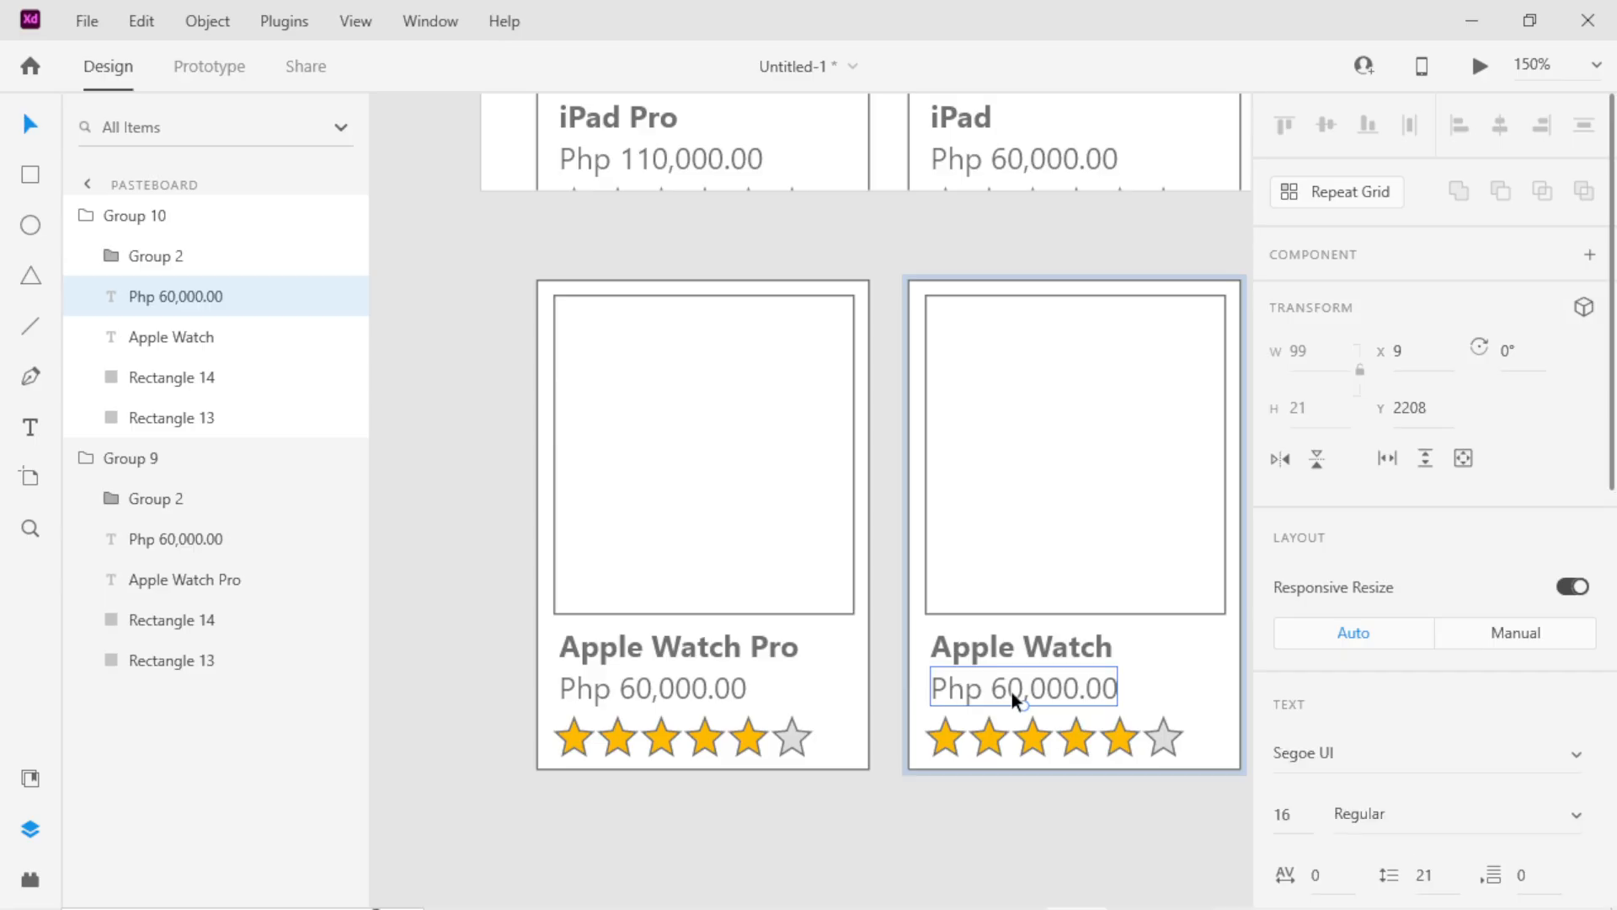
double_click(1013, 691)
key(BackSpace)
text(2)
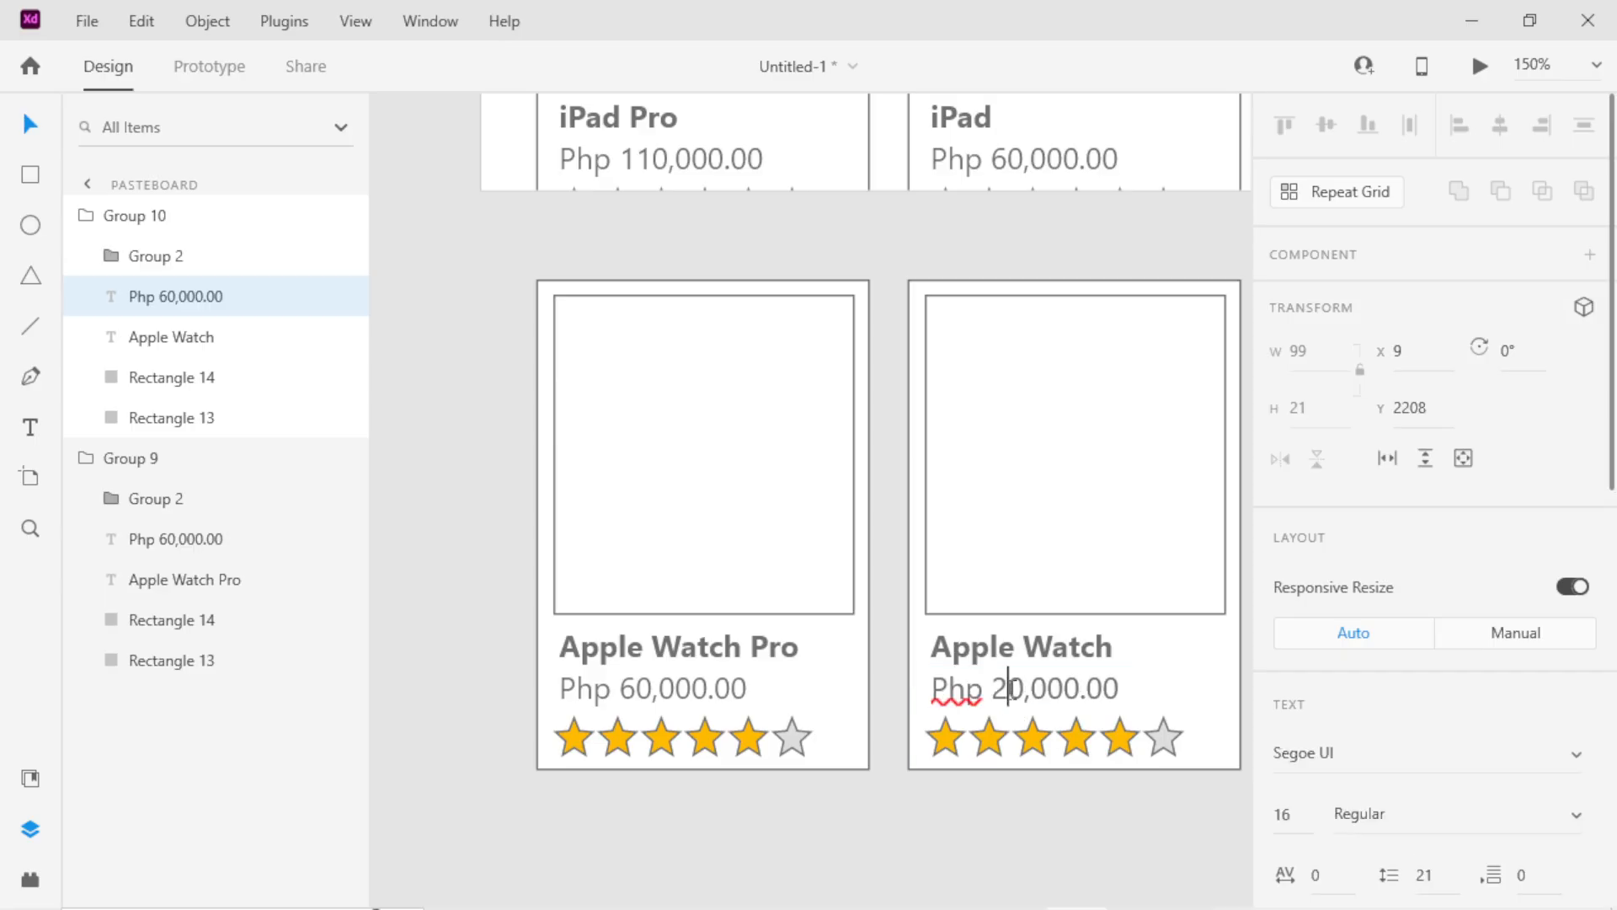
Set the price on the Apple Watch Pro card to Php 40,000.00.
click(634, 689)
double_click(633, 690)
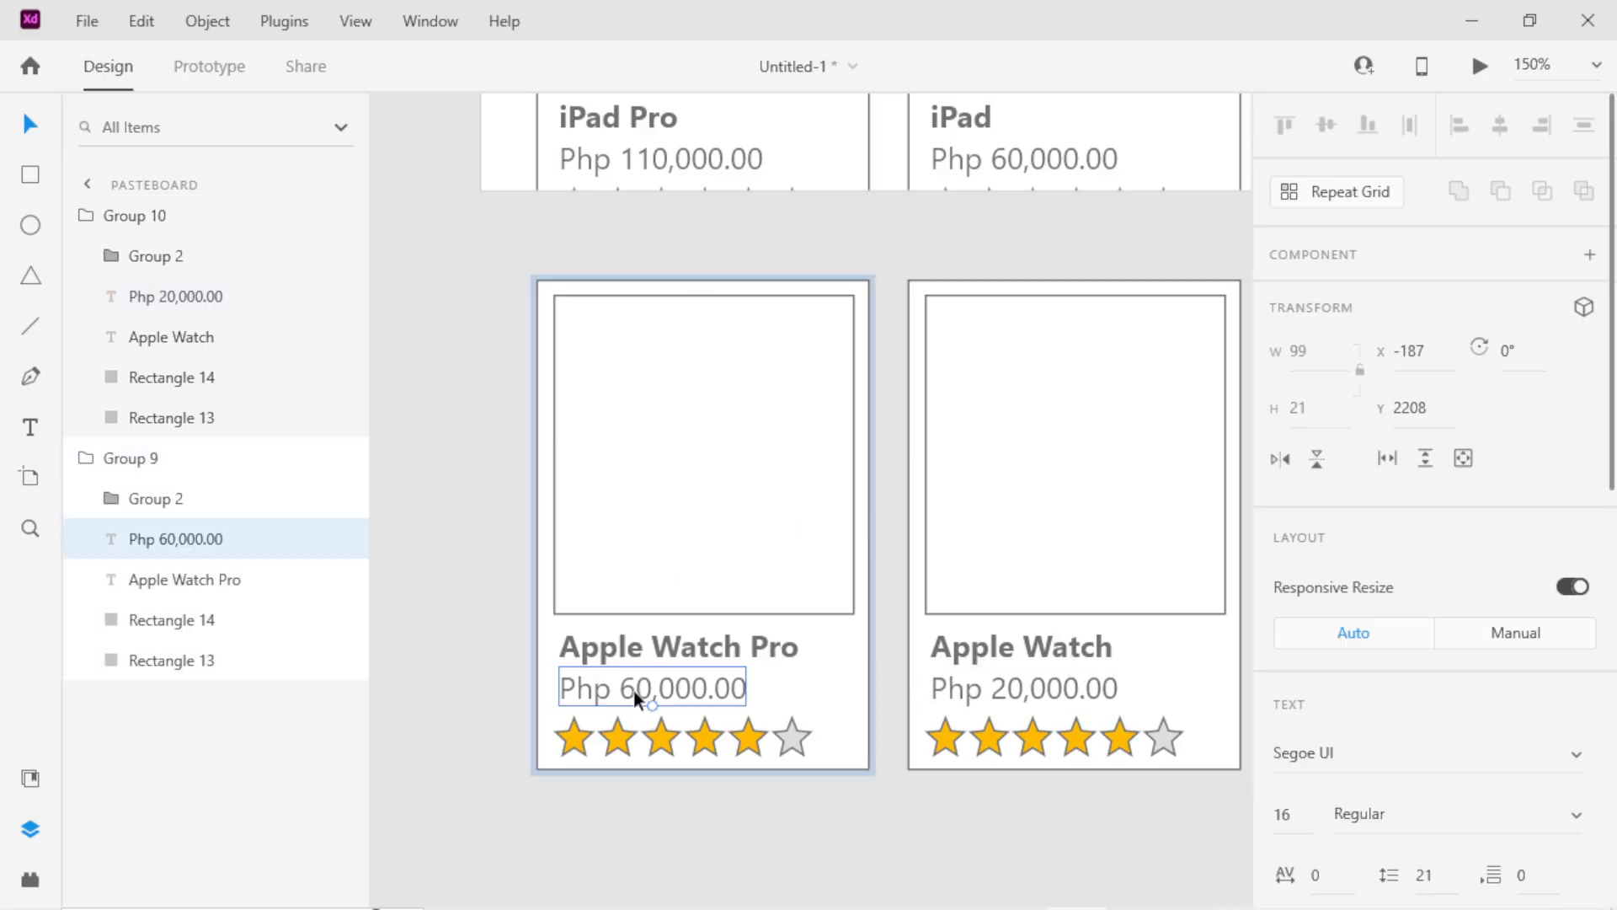
double_click(634, 689)
click(636, 690)
key(BackSpace)
text(4)
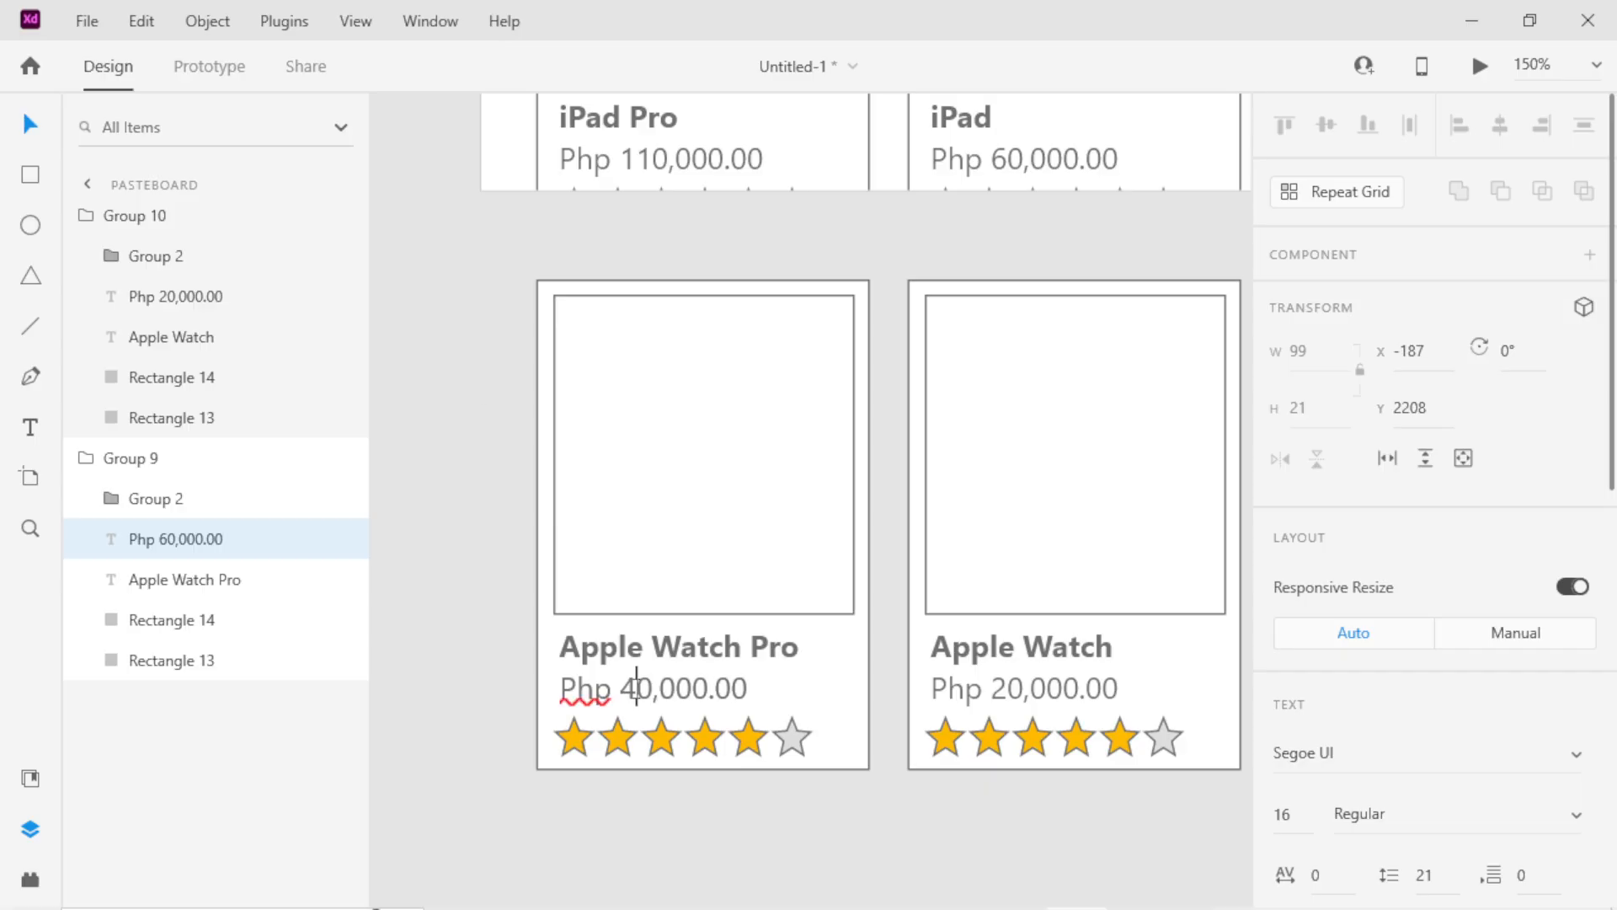
click(30, 125)
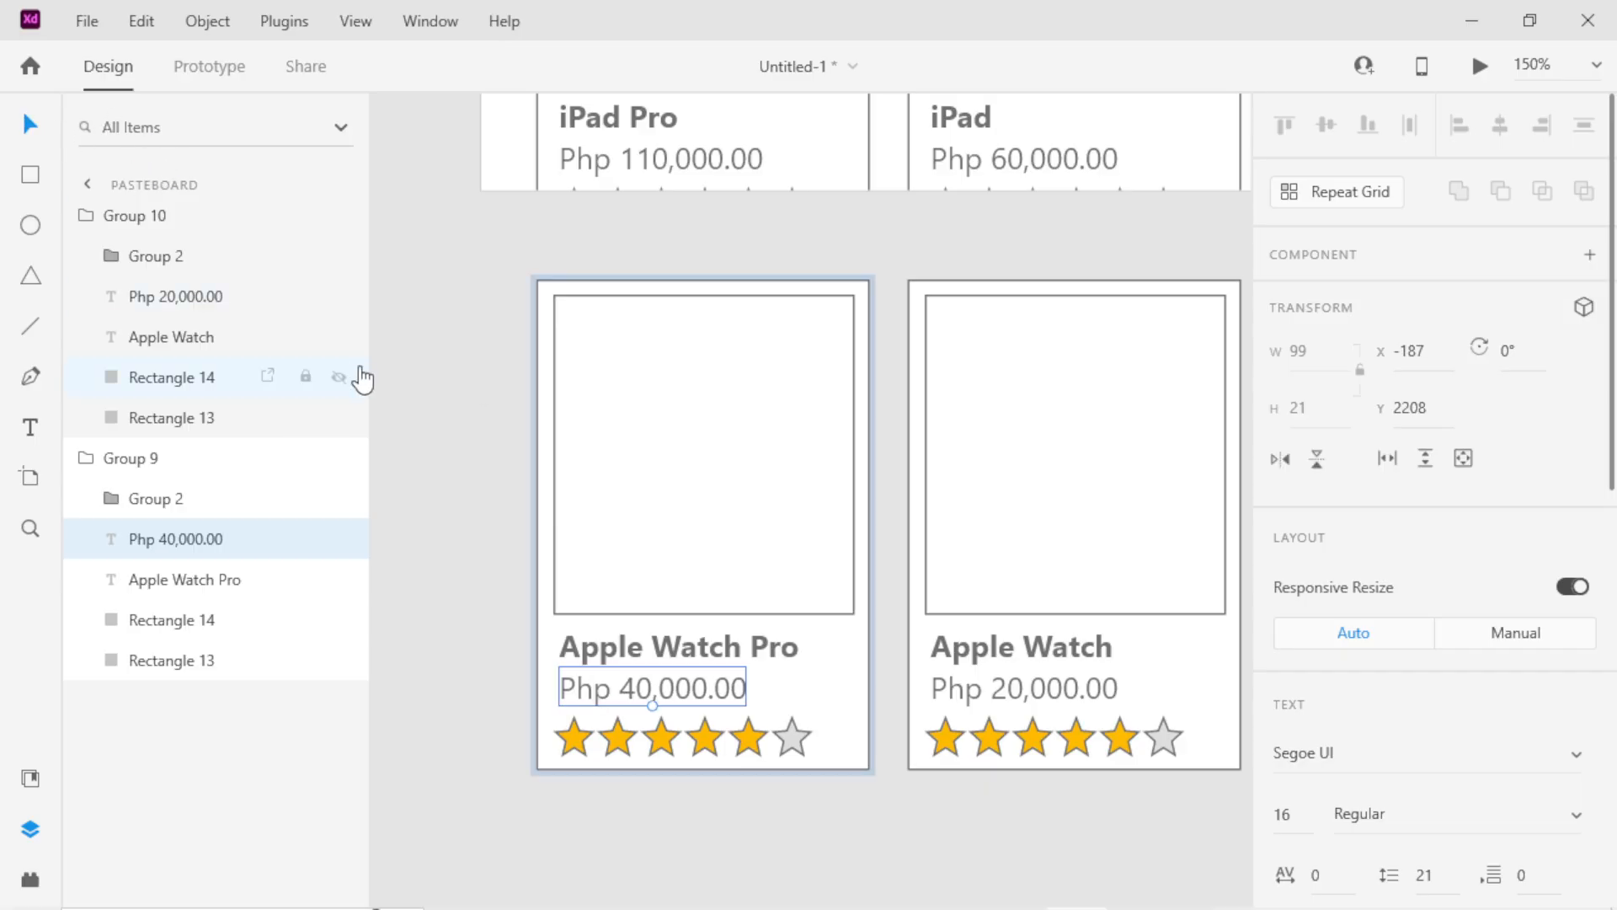
click(425, 386)
Extend the page_store artboard downward to a height of about 1323 so it encloses the two Apple Watch cards.
key(z)
alt+click(727, 521)
alt+click(728, 521)
alt+click(755, 527)
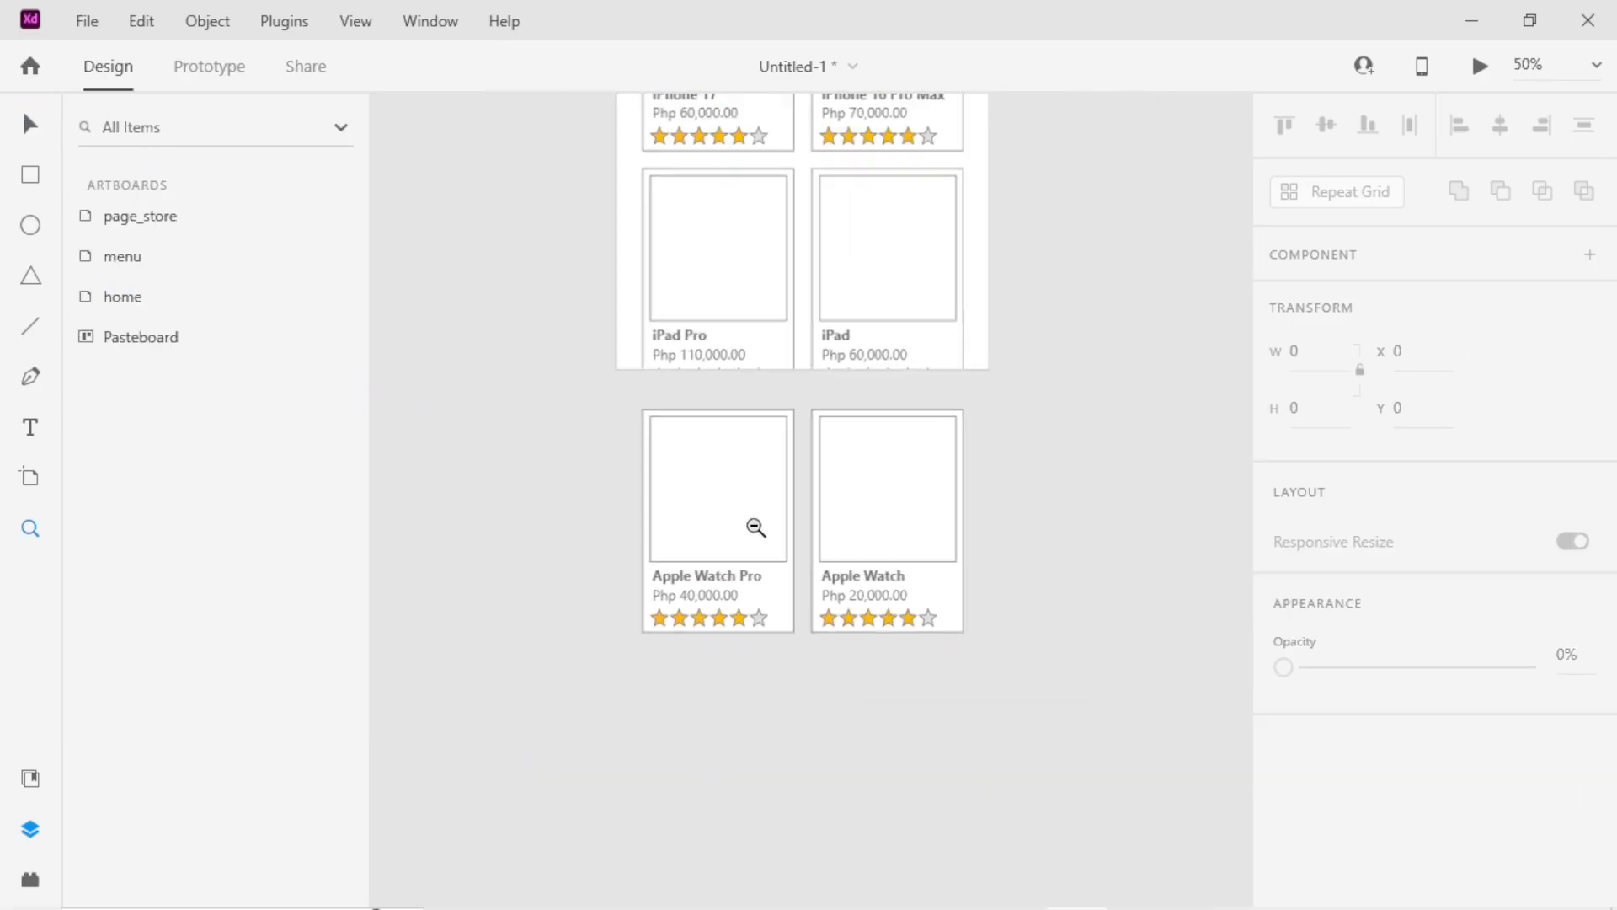
alt+click(755, 527)
drag(765, 509, 834, 744)
click(816, 483)
click(816, 483)
alt+click(755, 664)
alt+click(755, 665)
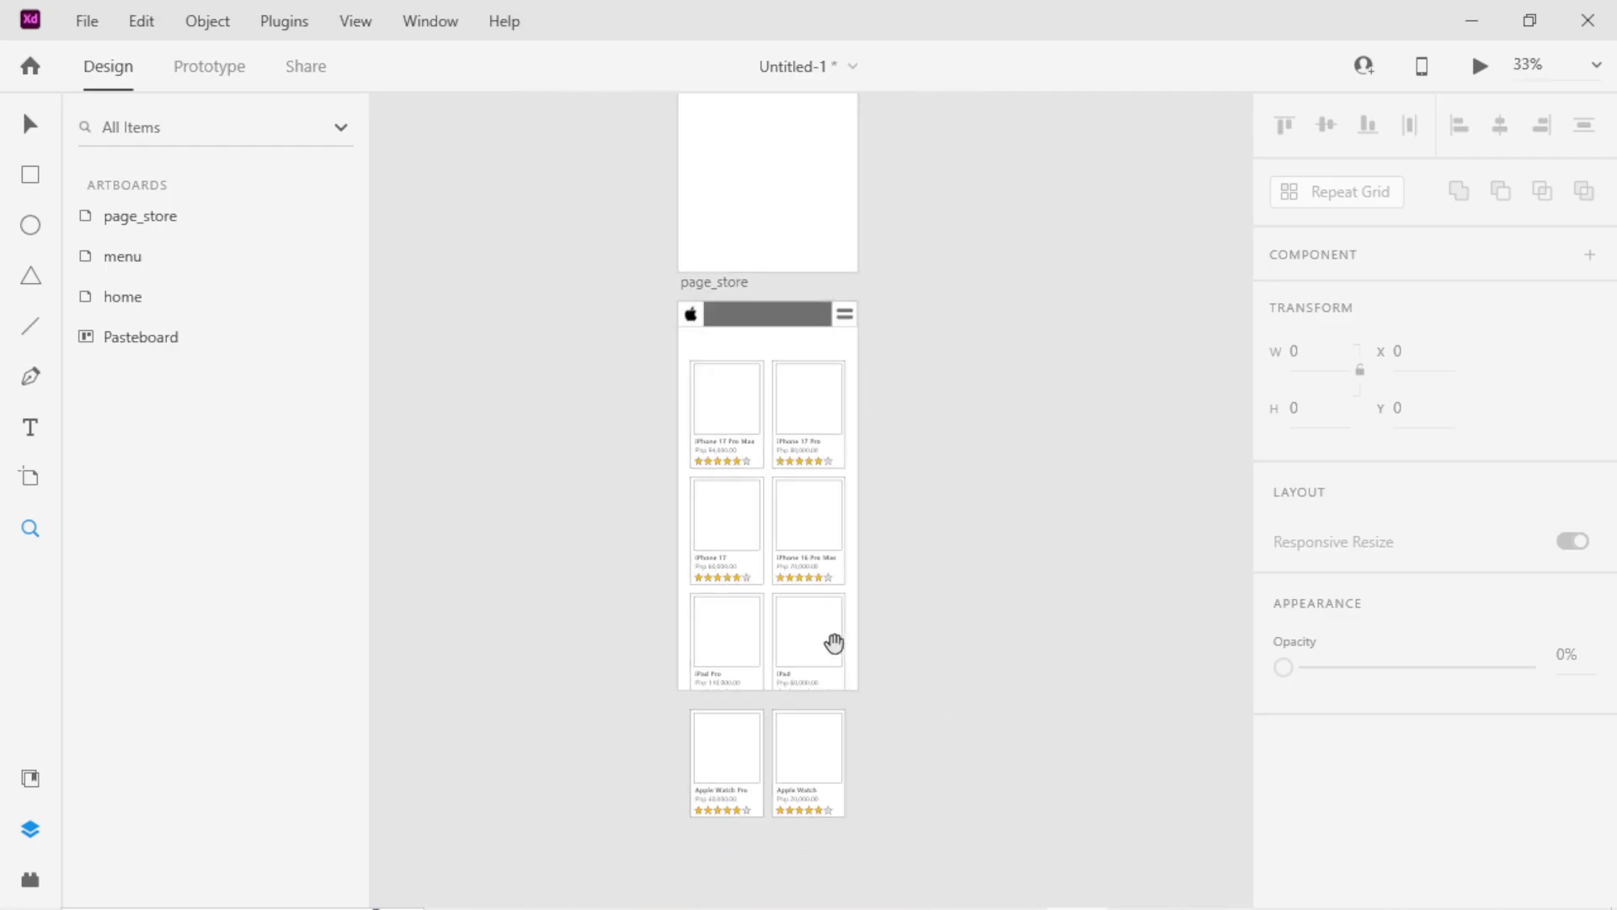
drag(874, 654, 888, 564)
ctrl+click(885, 556)
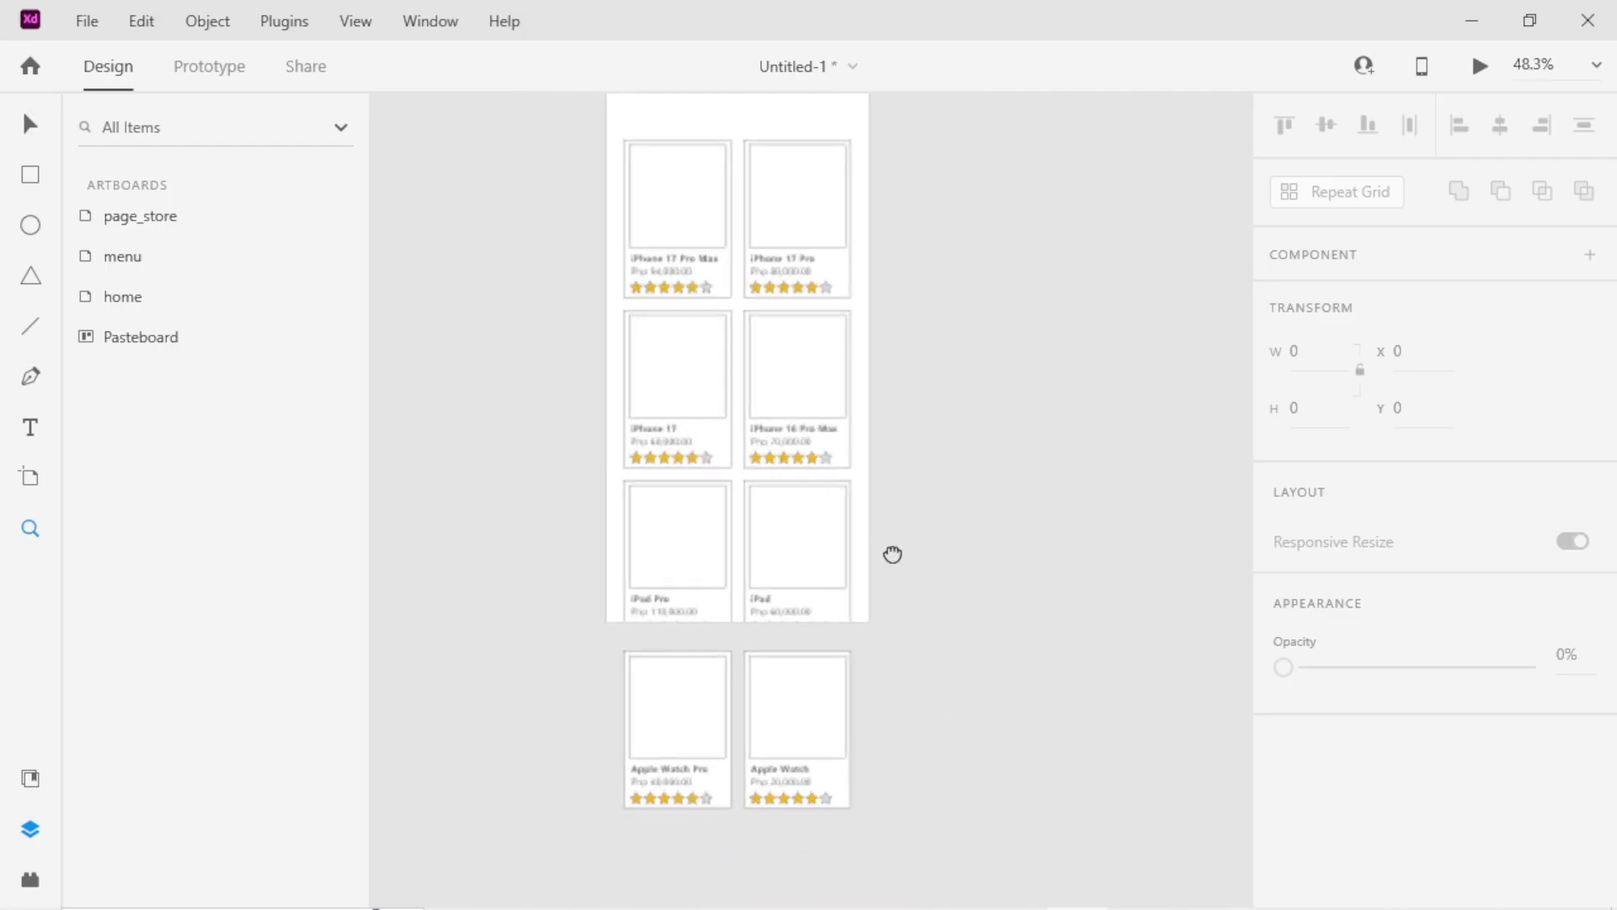
key(v)
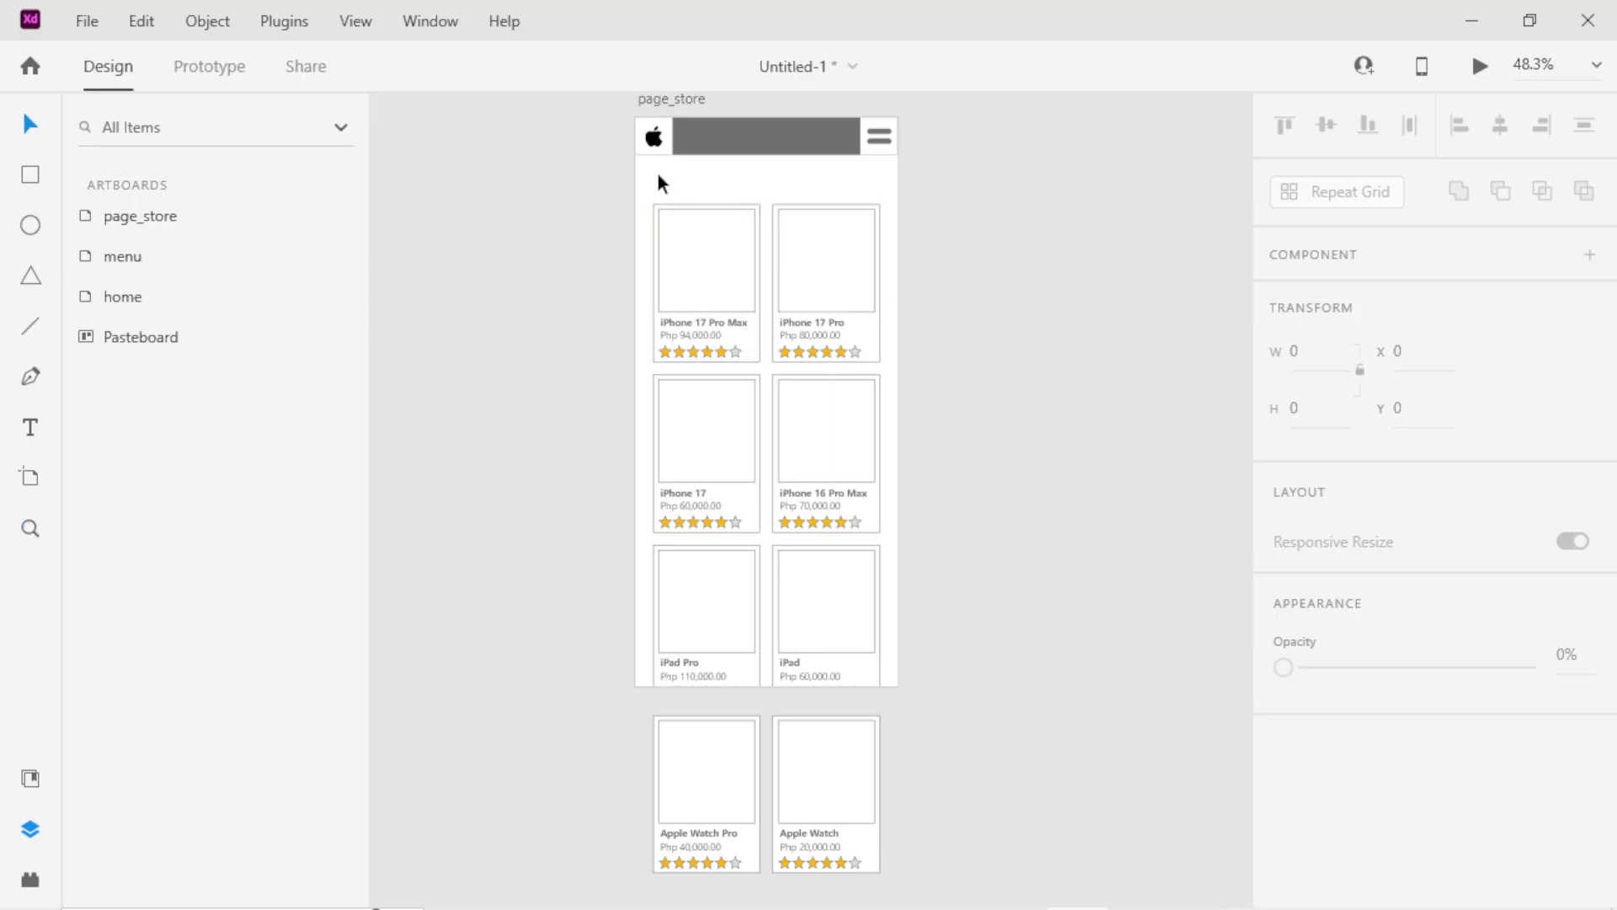
click(674, 98)
scroll(999, 636, down, 2)
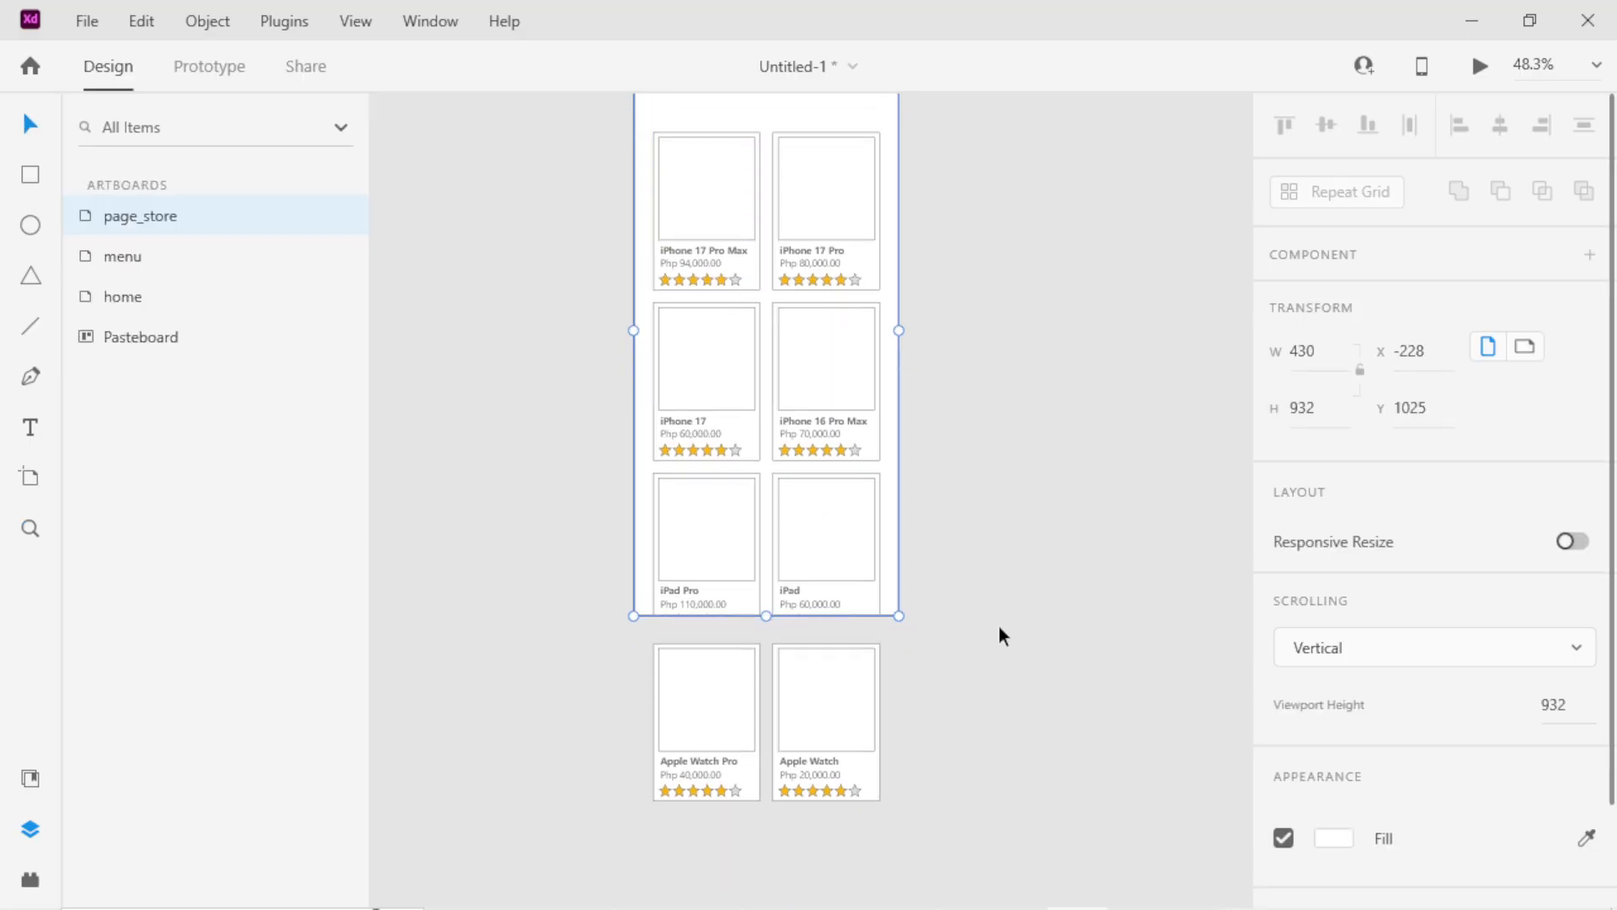
drag(765, 593, 790, 831)
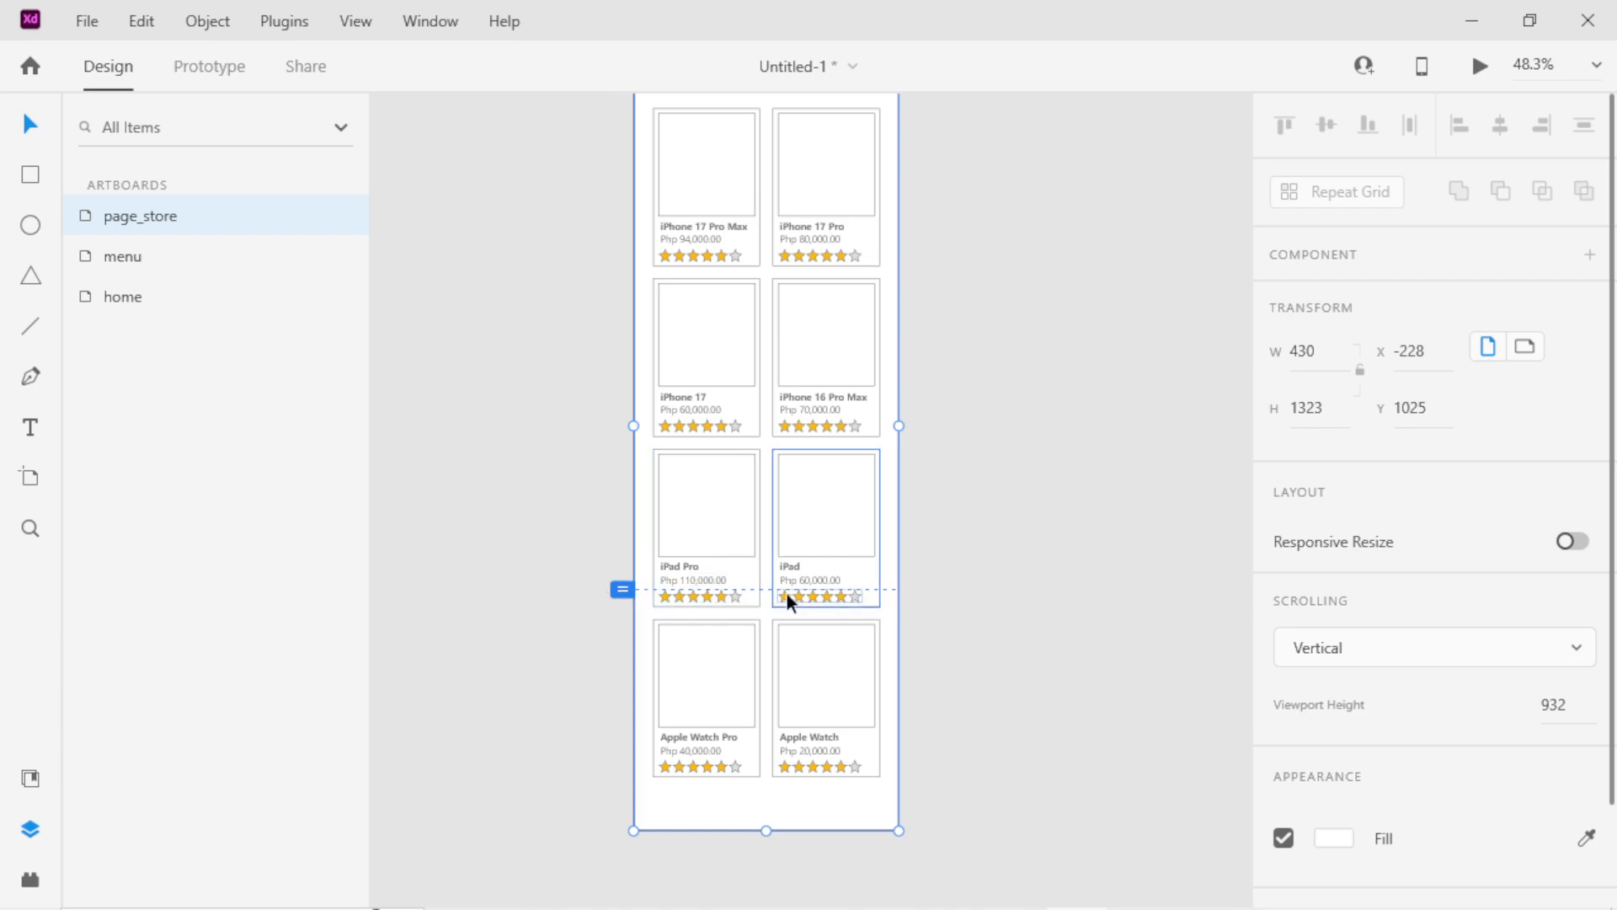
Trim the empty space below the last row by shortening the page_store artboard to a height of about 1275.
scroll(800, 652, up, 1)
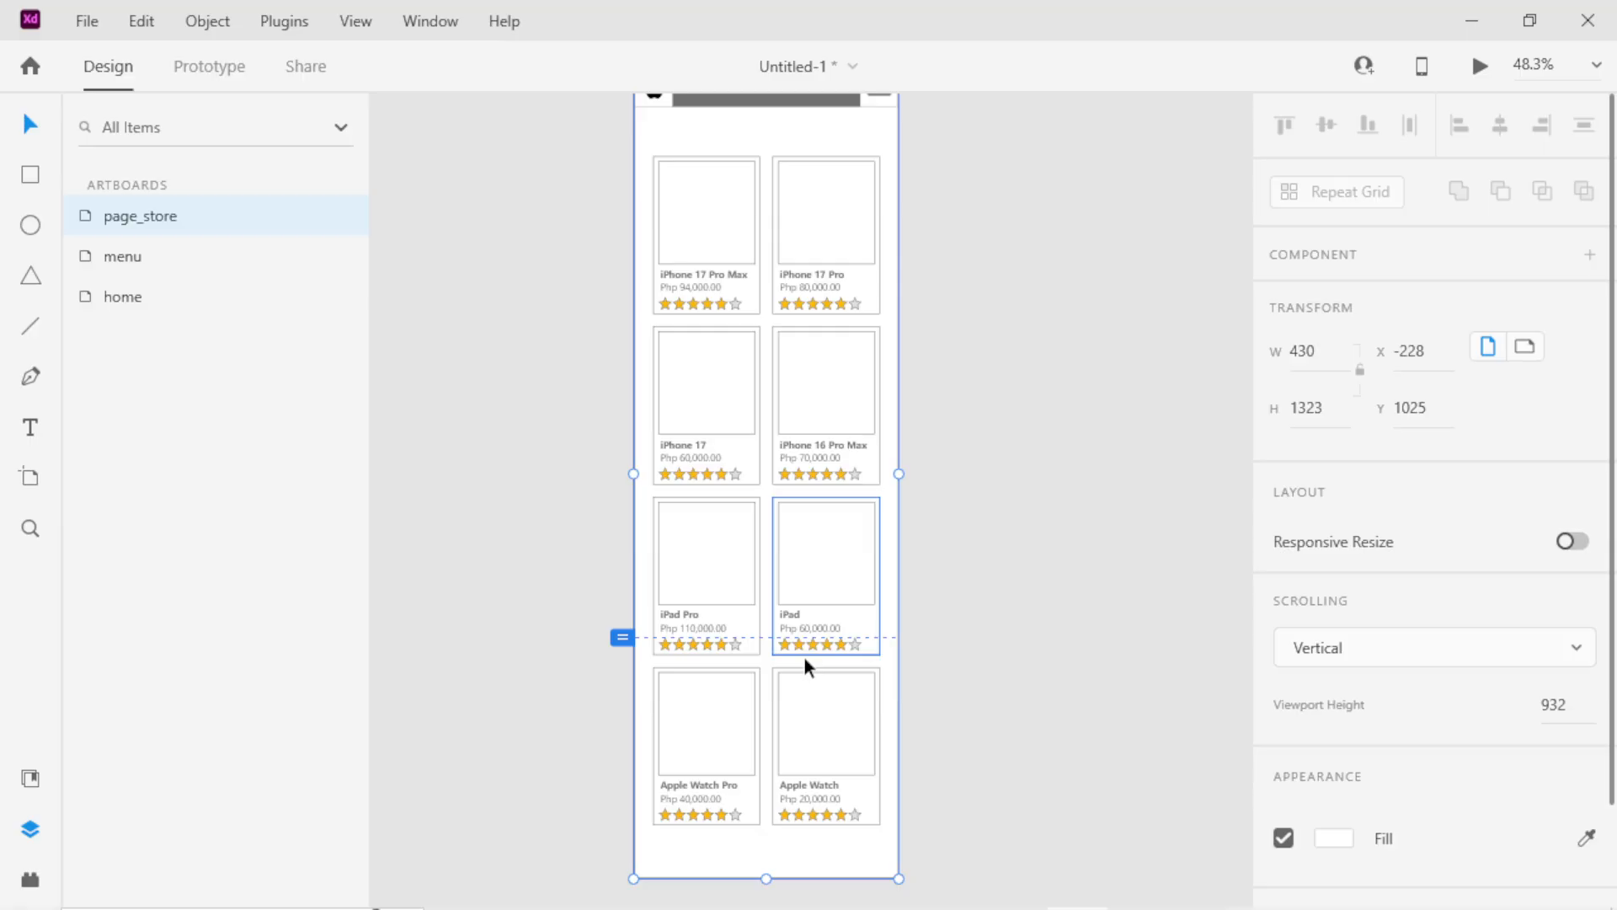
scroll(841, 615, up, 2)
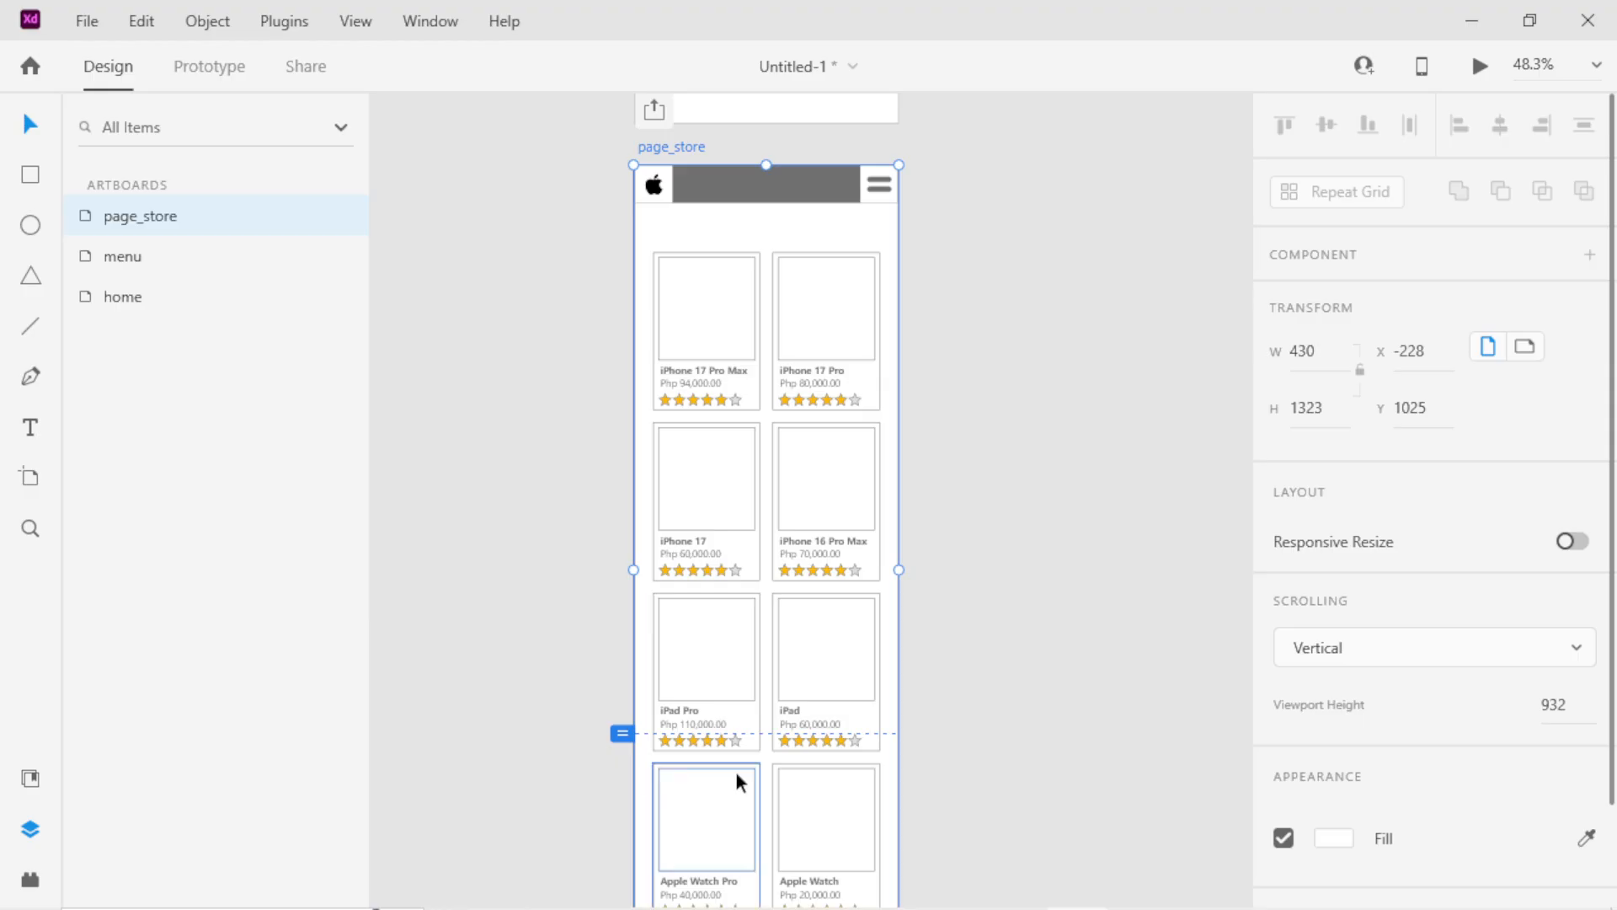
scroll(775, 819, down, 3)
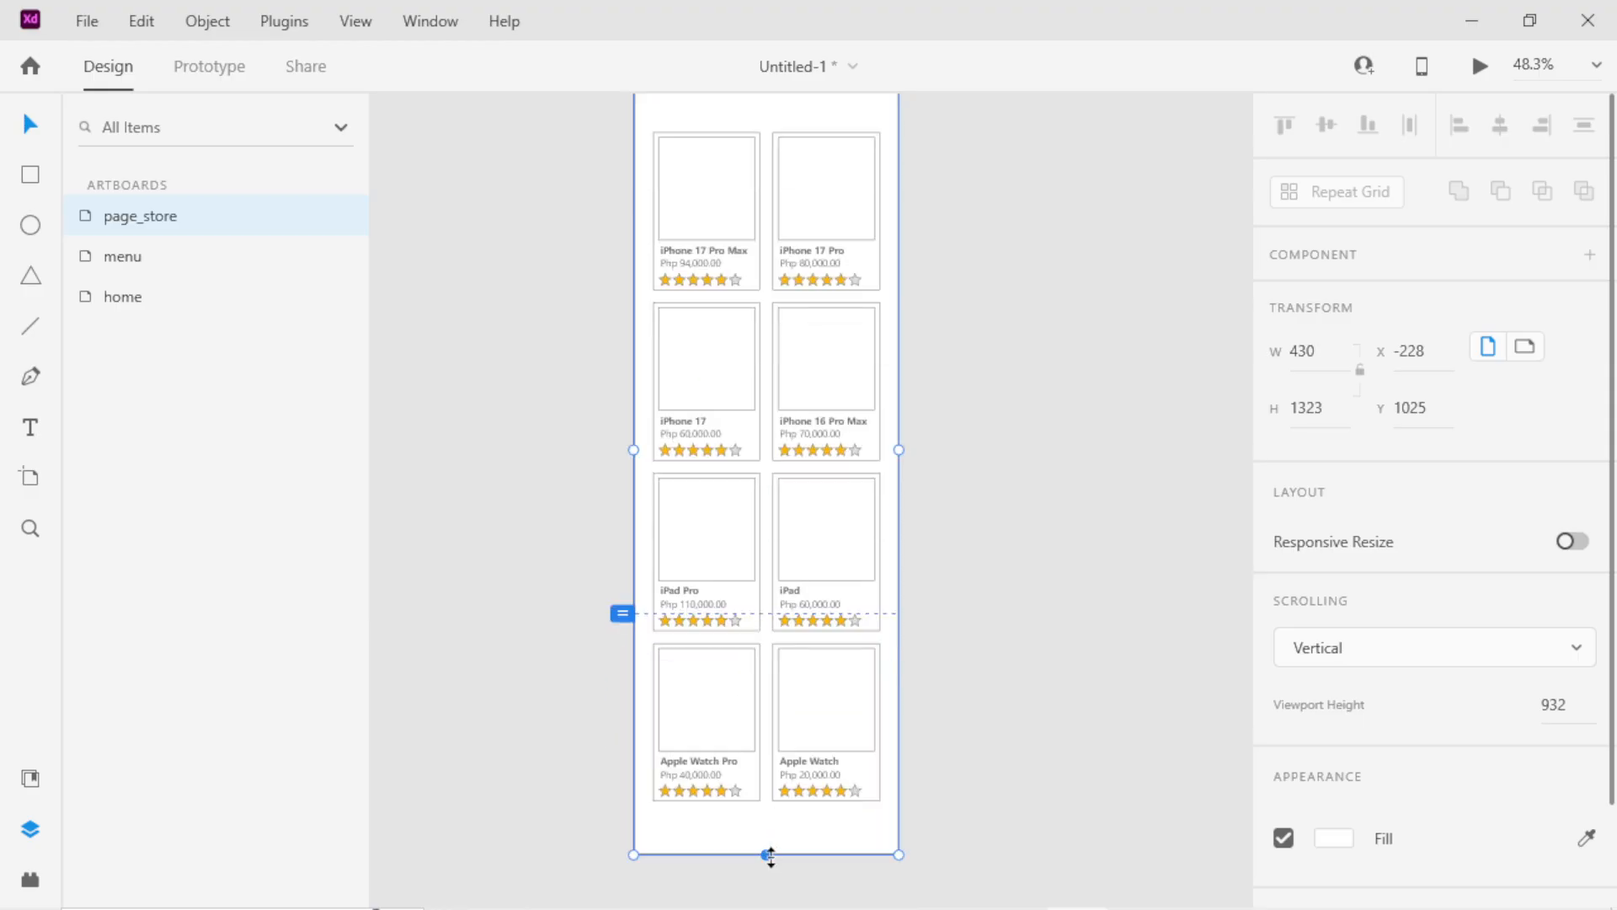
drag(770, 857, 768, 824)
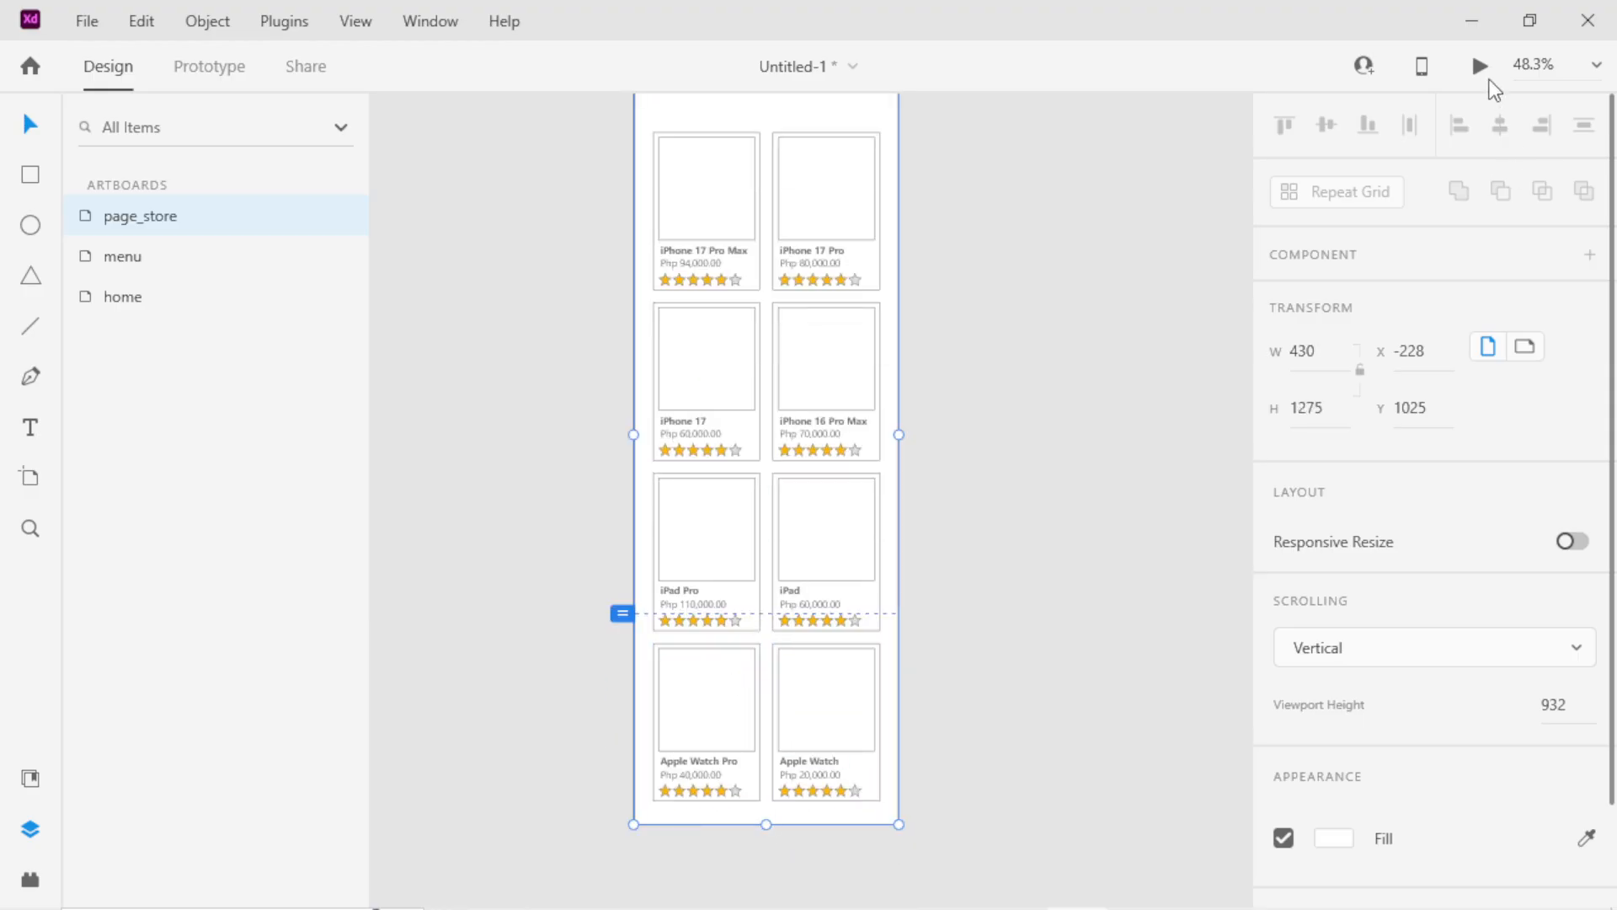
Preview the page_store artboard, check its vertical scrolling through all product rows, and close the preview.
click(1481, 66)
scroll(903, 413, down, 3)
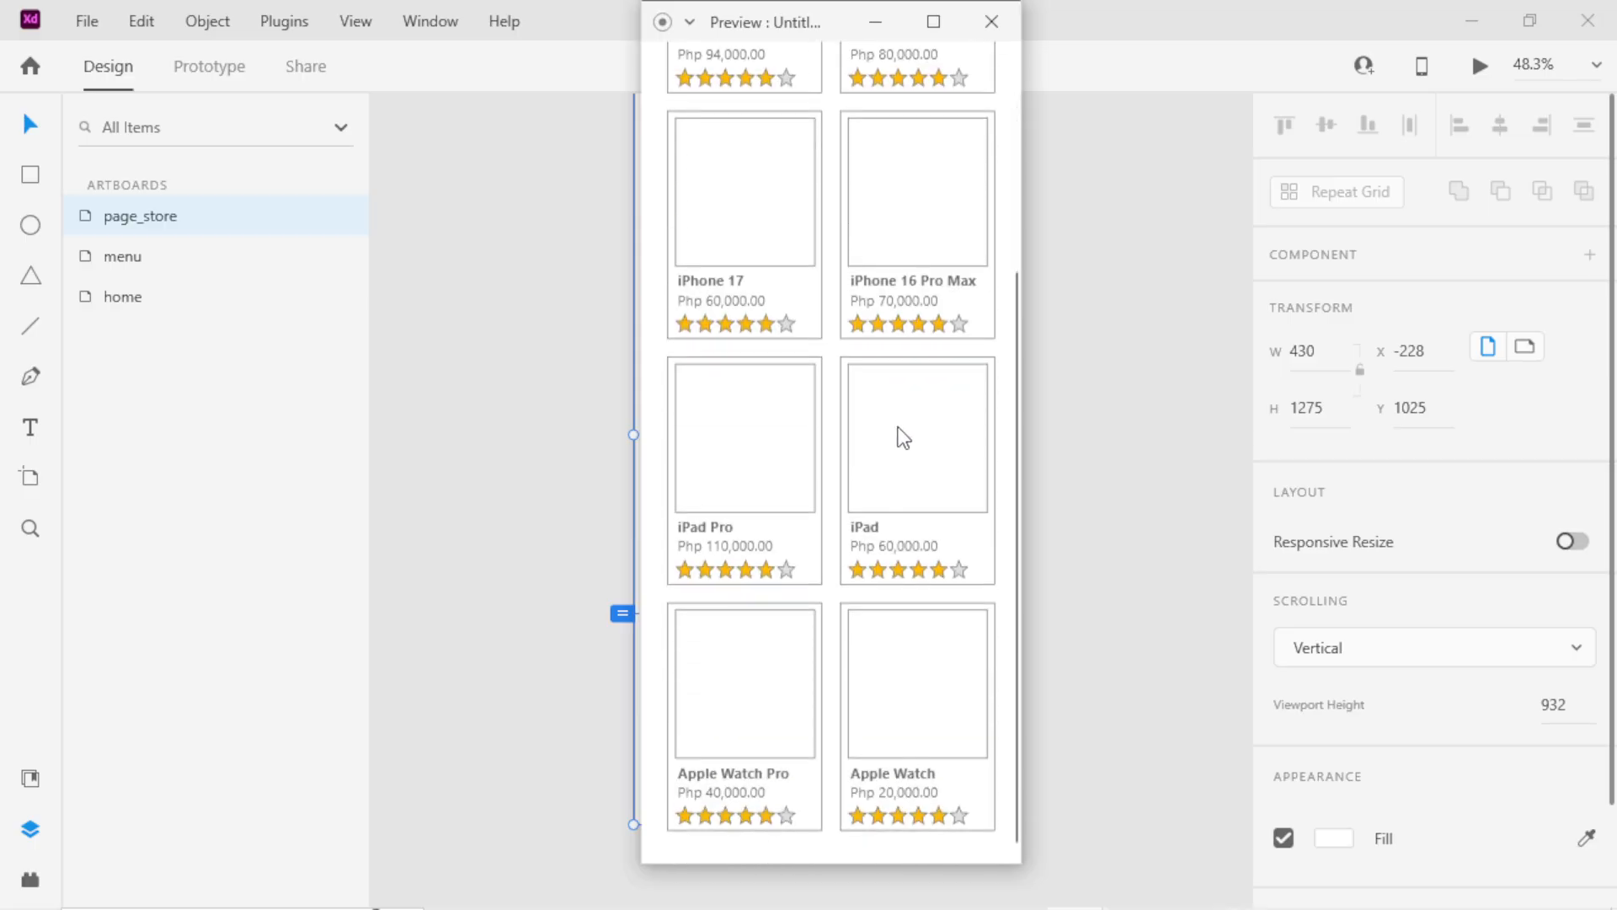
scroll(899, 453, up, 3)
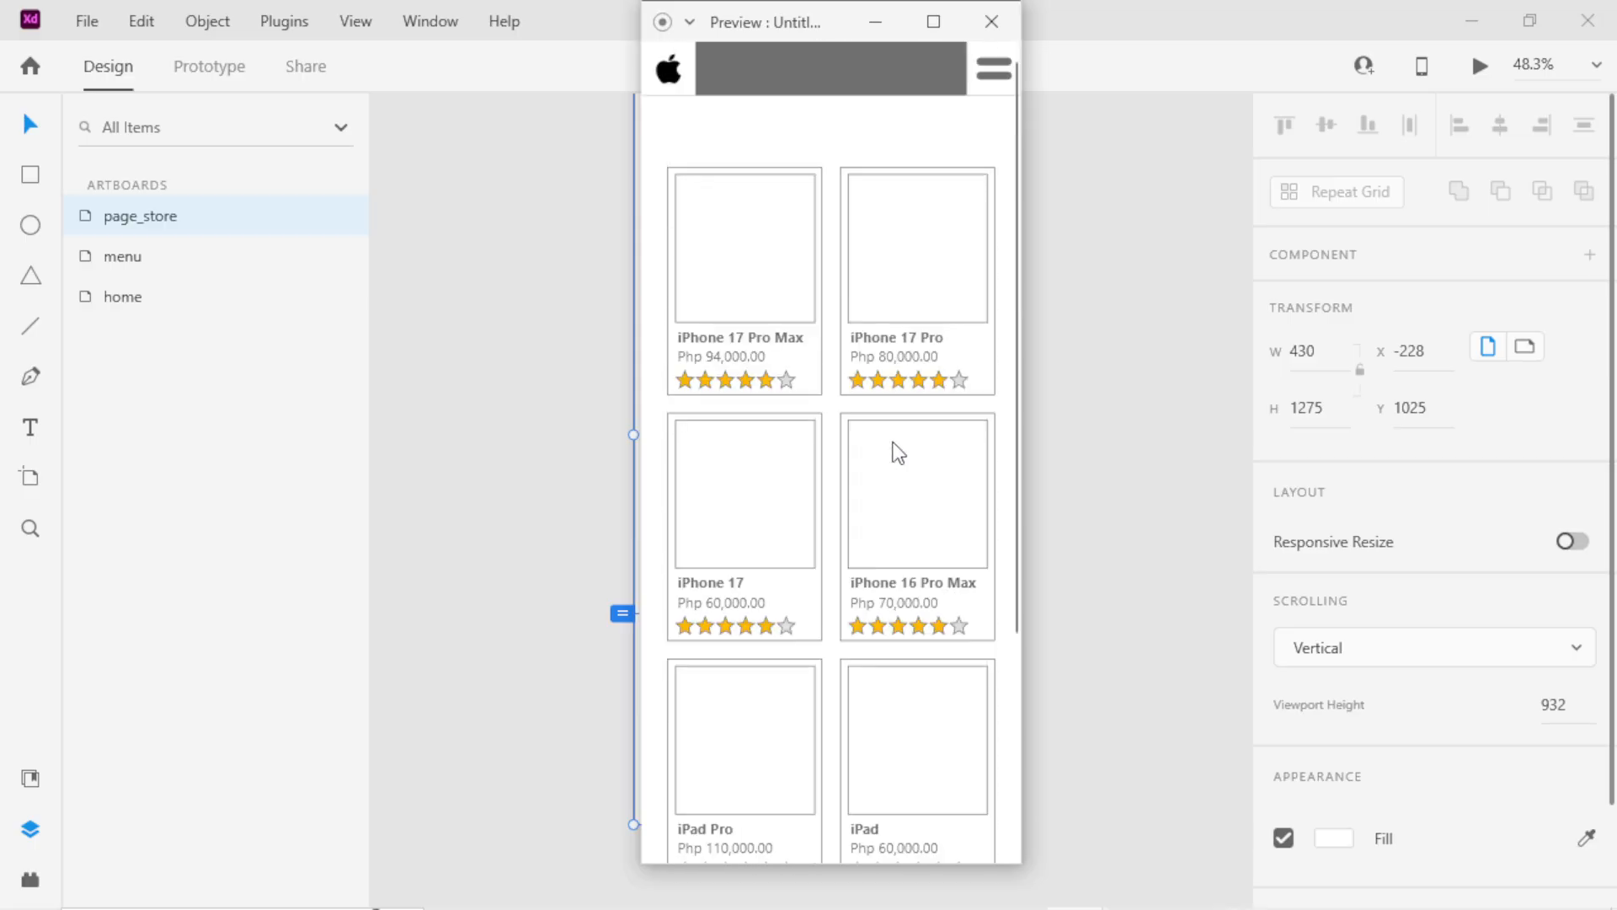
click(991, 21)
Move all eight product cards up together, closer to the header bar of the page_store artboard.
scroll(881, 734, down, 2)
click(809, 781)
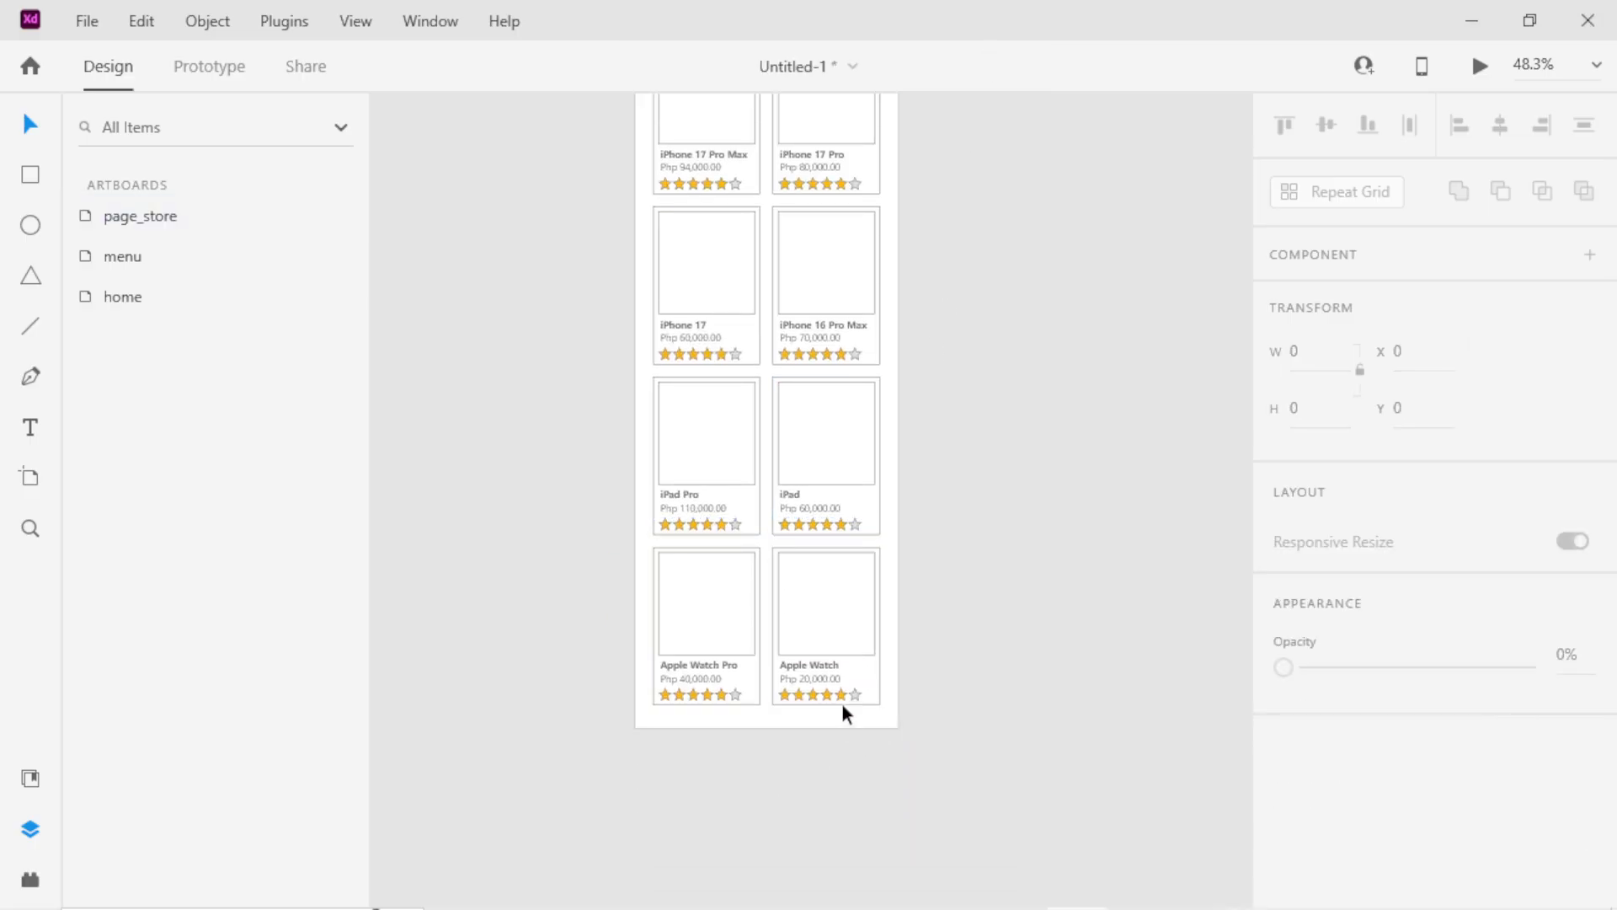
scroll(844, 720, up, 6)
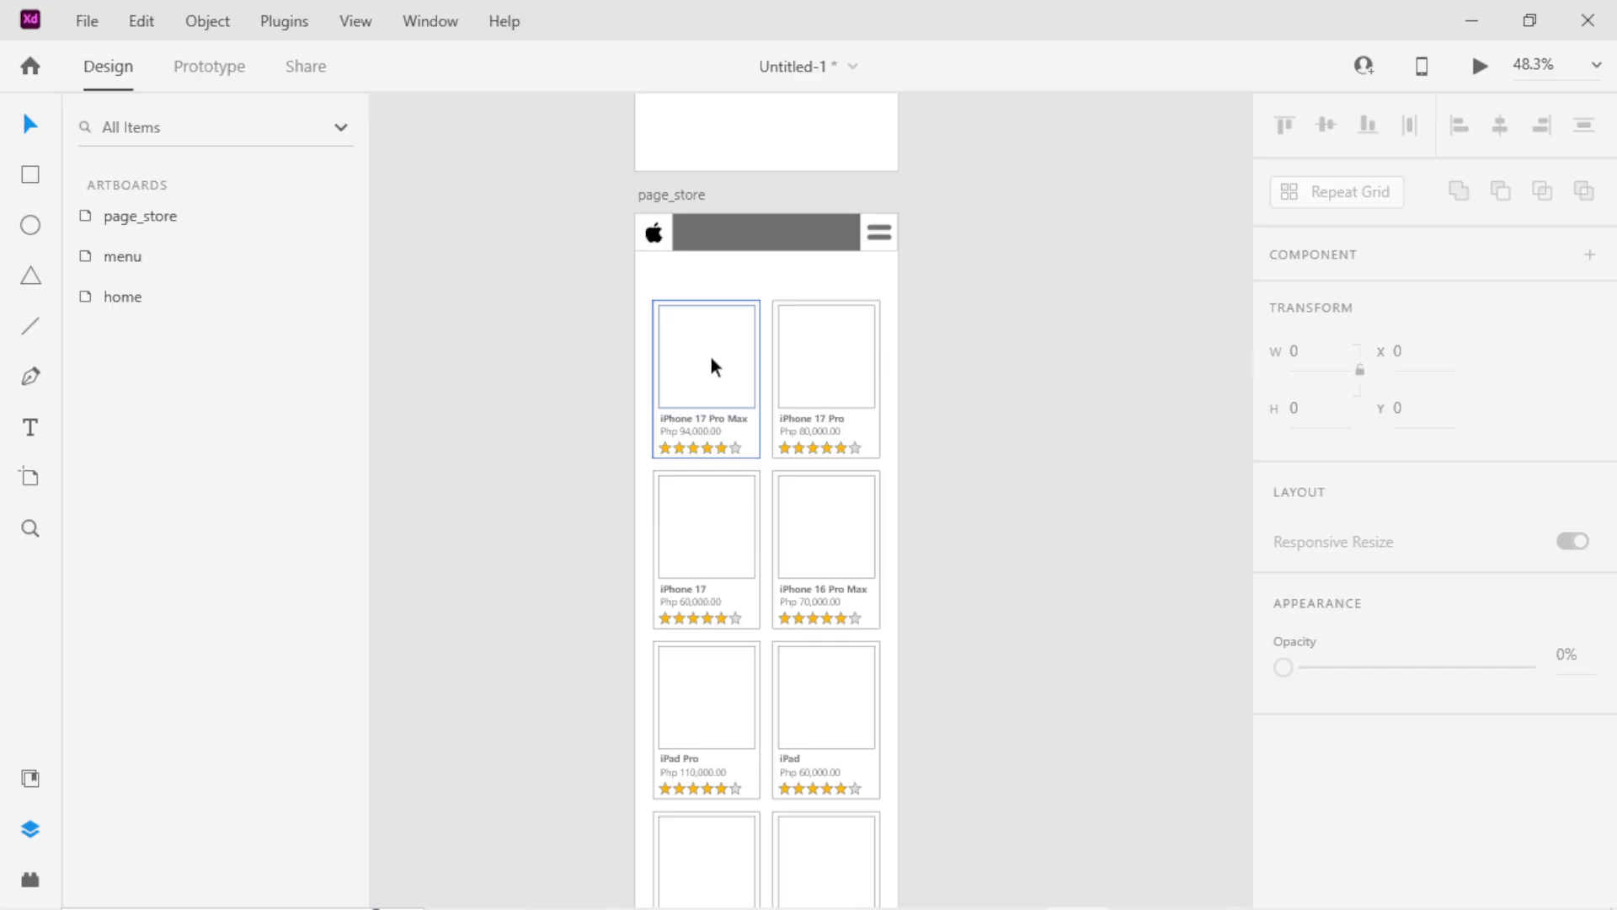
click(711, 358)
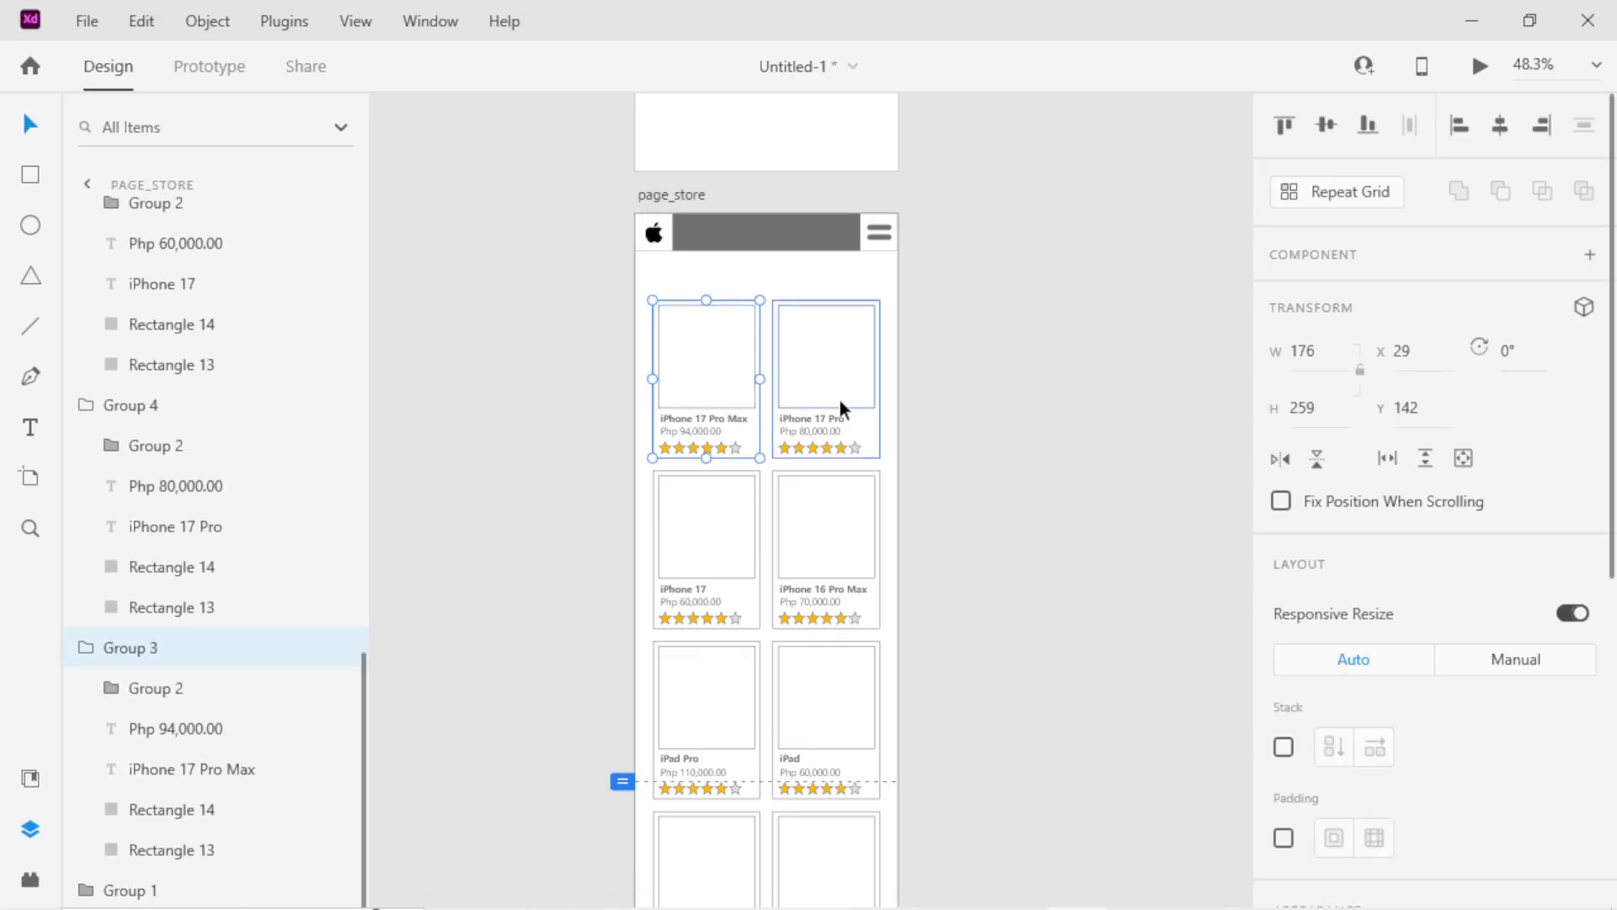
click(955, 425)
drag(863, 465, 864, 438)
drag(831, 304, 835, 276)
key(z)
alt+click(755, 340)
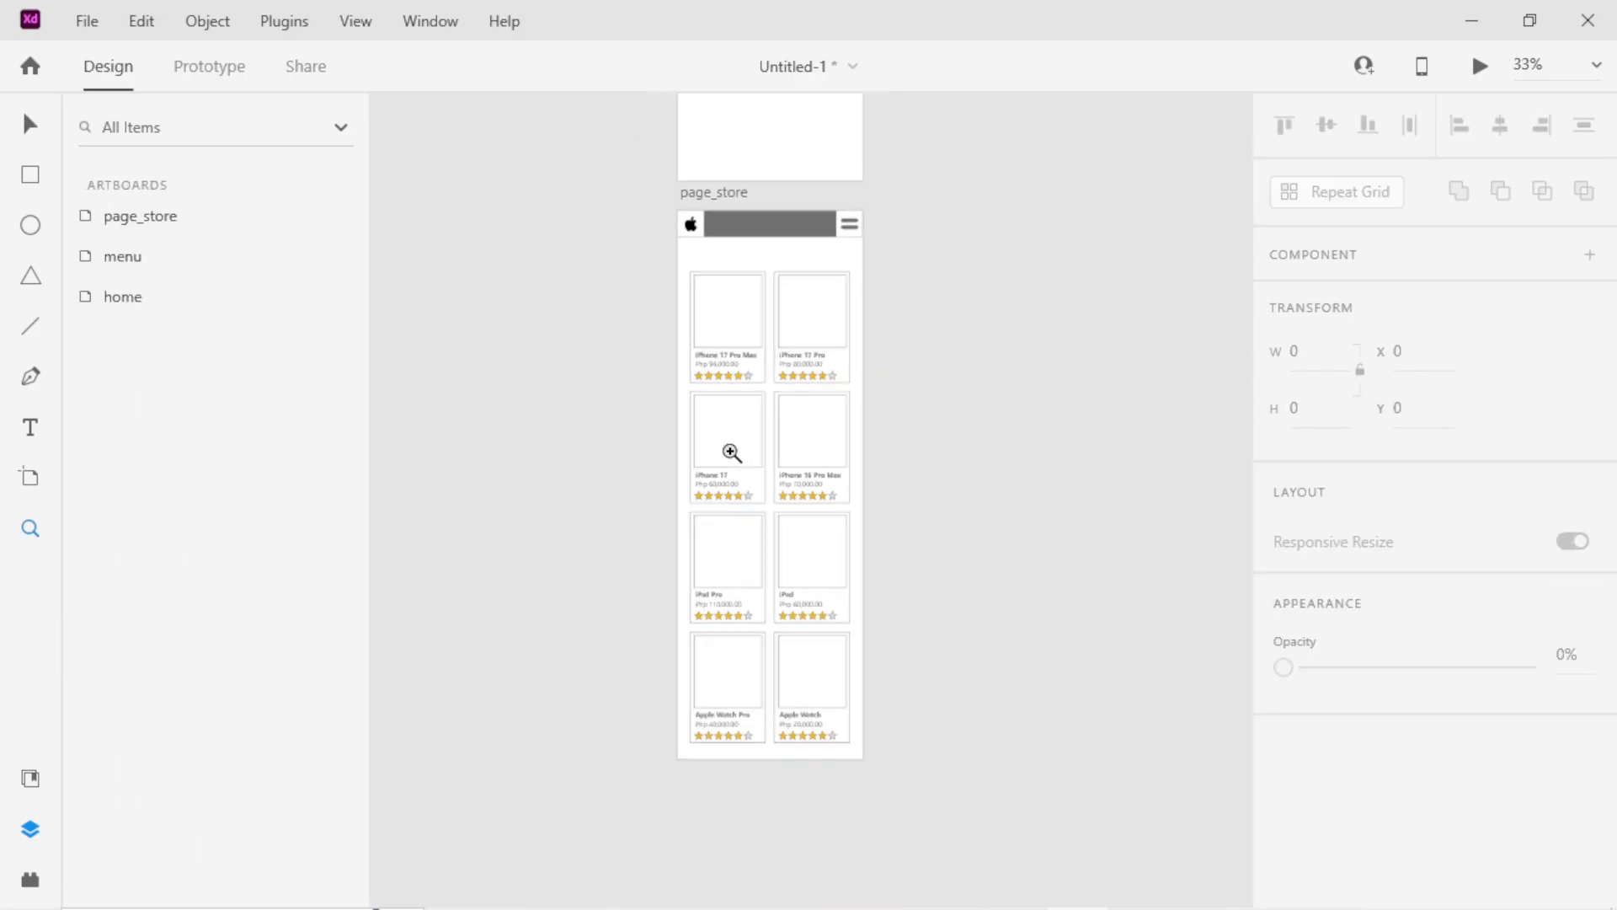
key(v)
drag(681, 256, 844, 708)
drag(814, 691, 813, 666)
click(912, 527)
Move all eight product cards back down together to leave room for a heading below the header bar.
key(z)
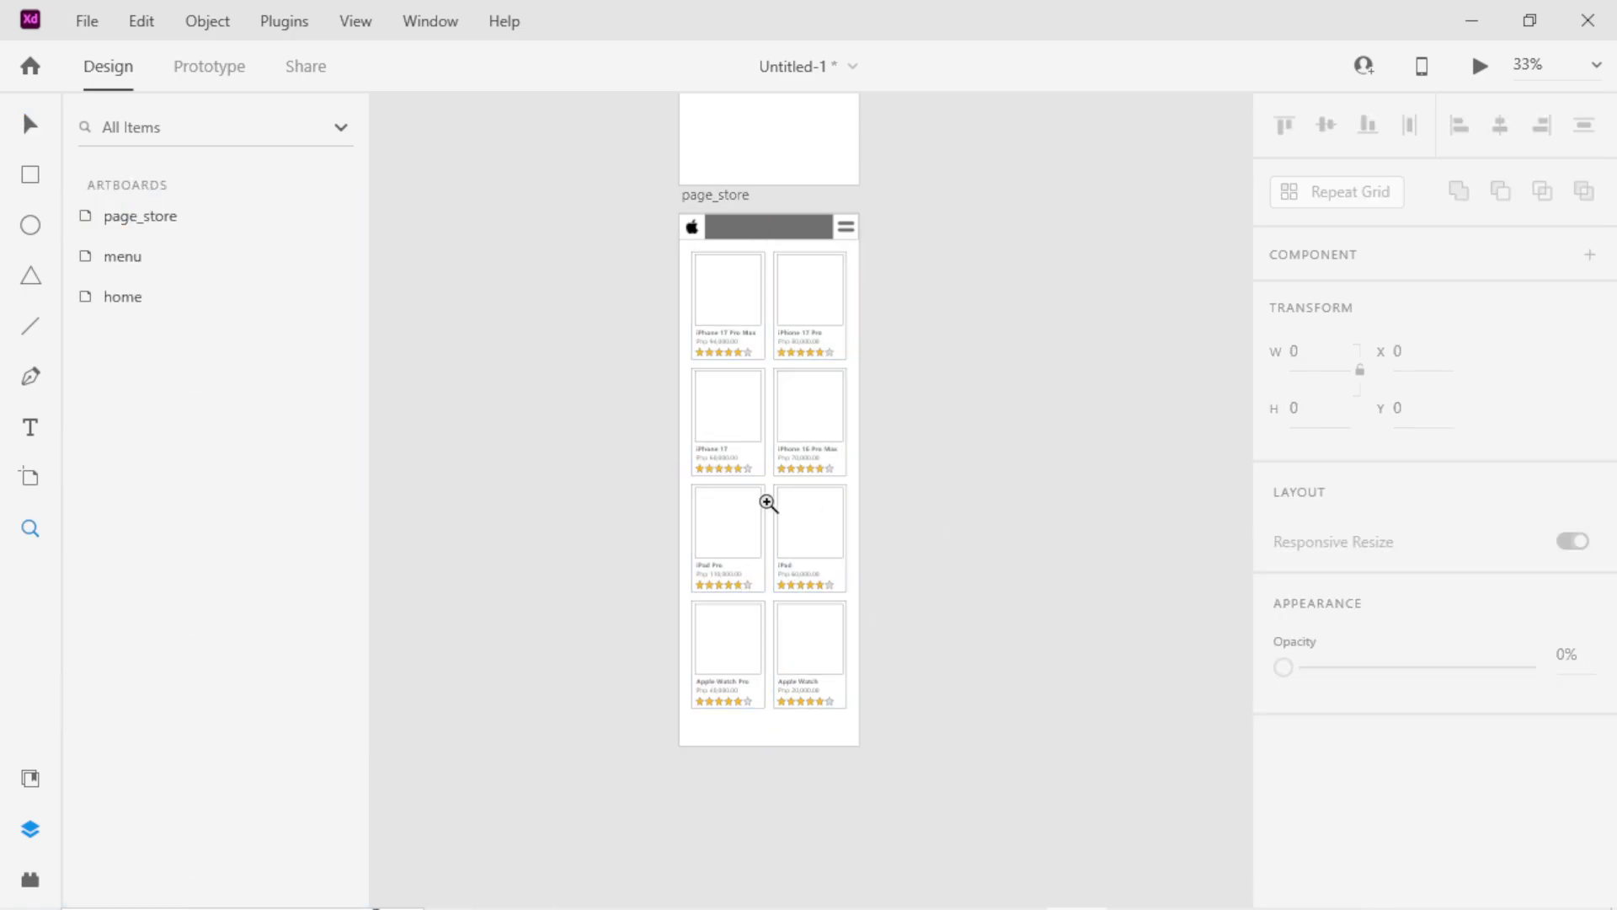
click(768, 502)
click(740, 237)
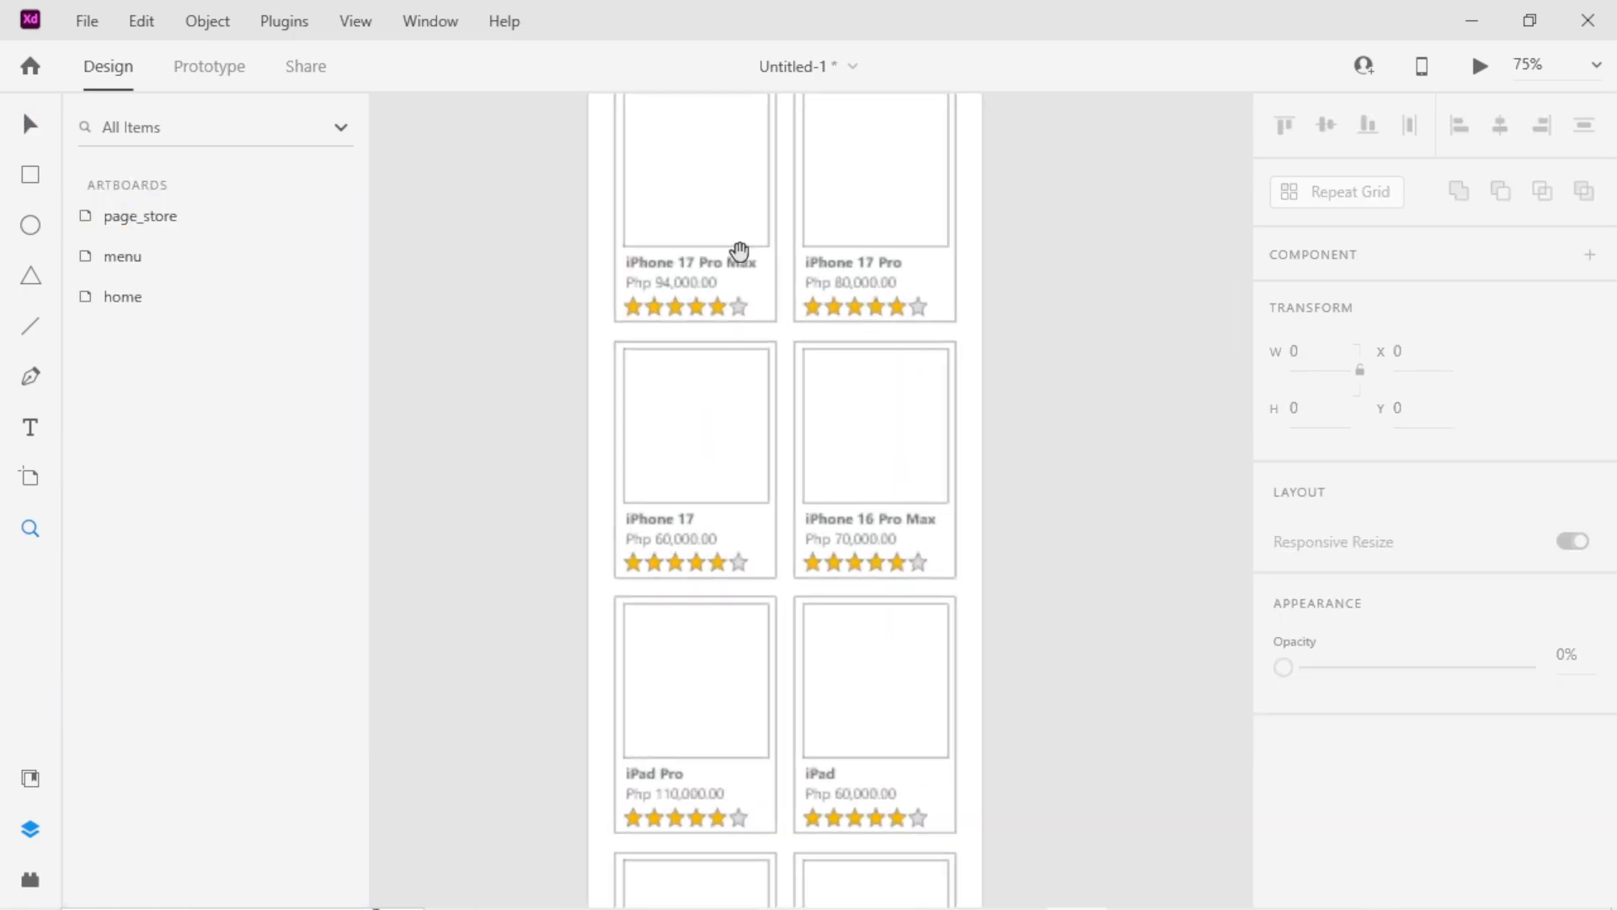
drag(740, 253, 716, 446)
key(v)
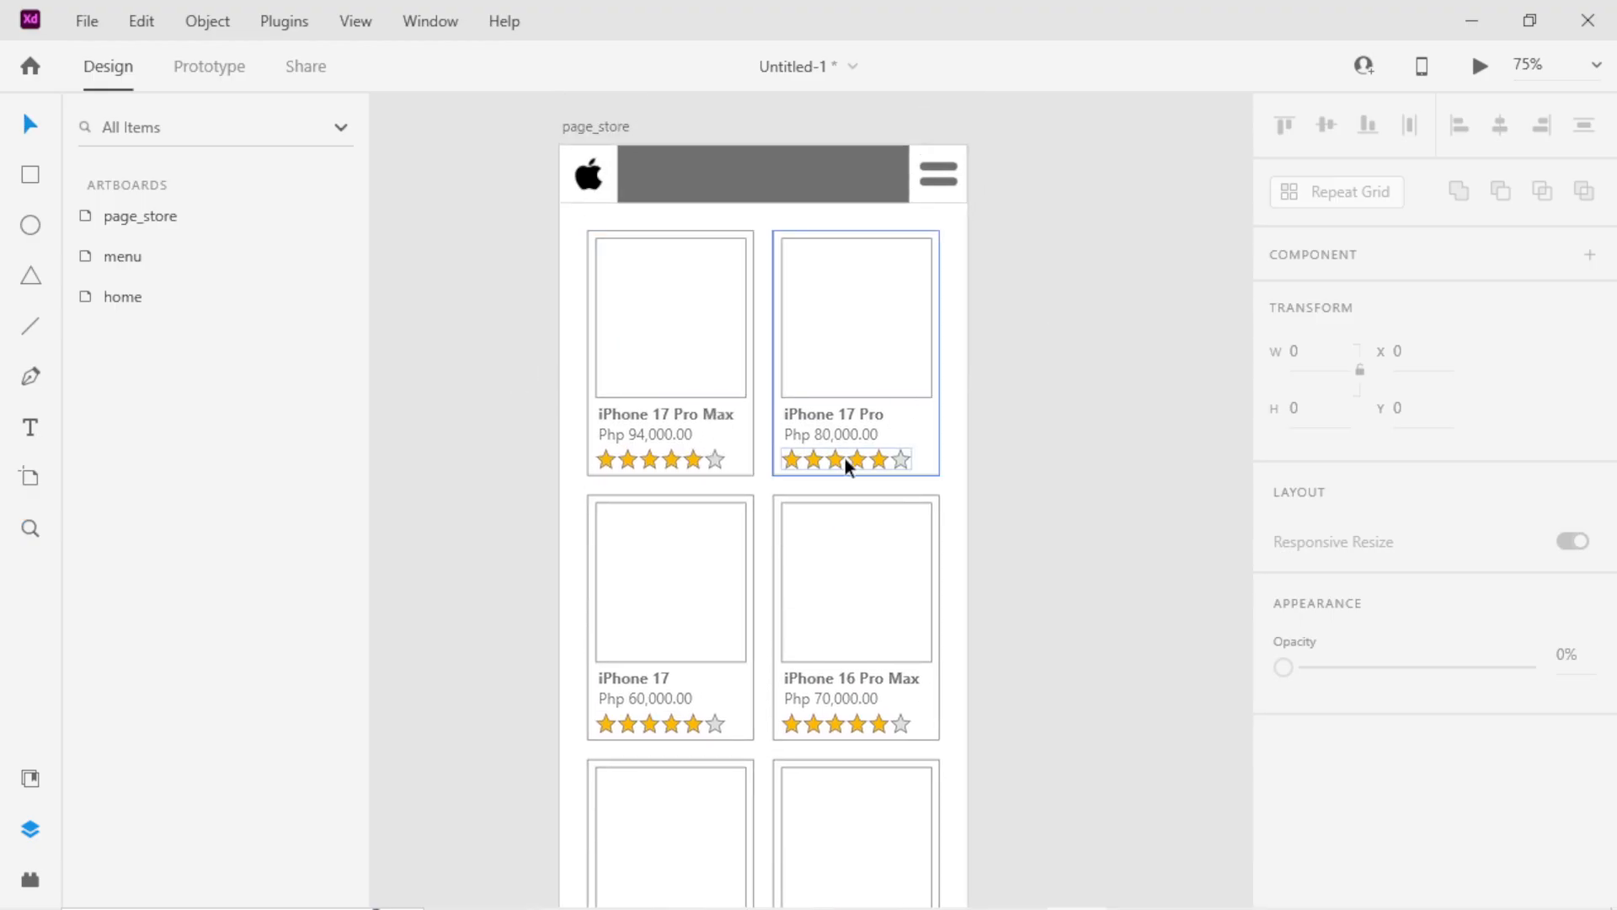
key(z)
alt+click(803, 489)
alt+click(780, 477)
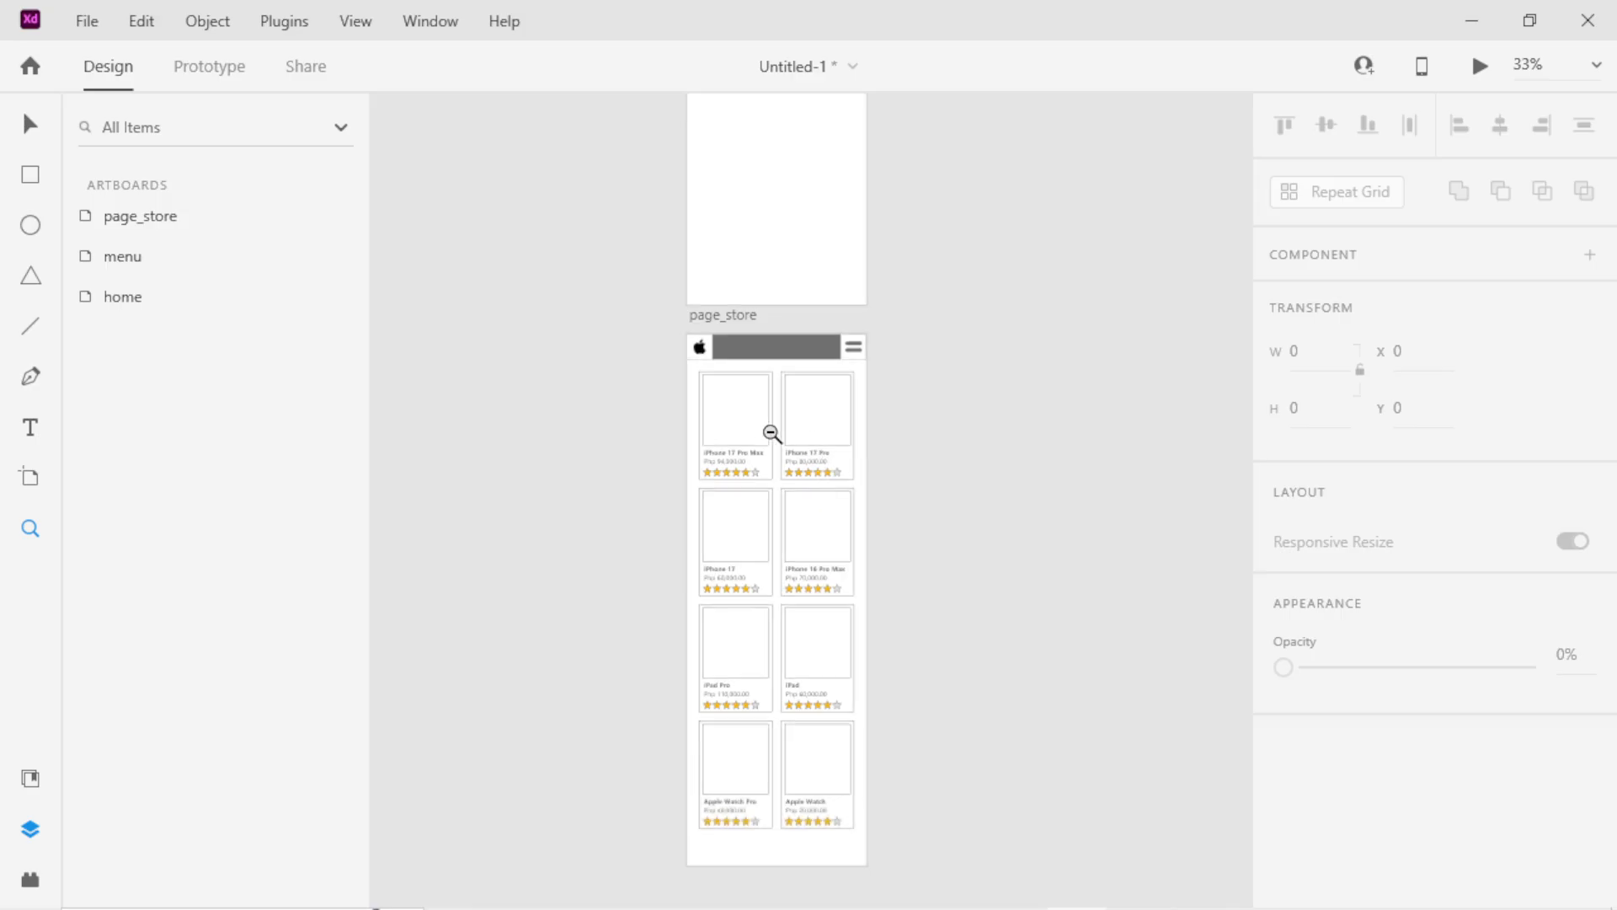
key(v)
drag(666, 377, 853, 827)
mouse_move(806, 448)
mouse_down()
mouse_move(809, 494)
mouse_move(812, 470)
mouse_up()
Add the heading text "Store" between the header bar and the first row of product cards.
key(z)
click(773, 387)
click(723, 383)
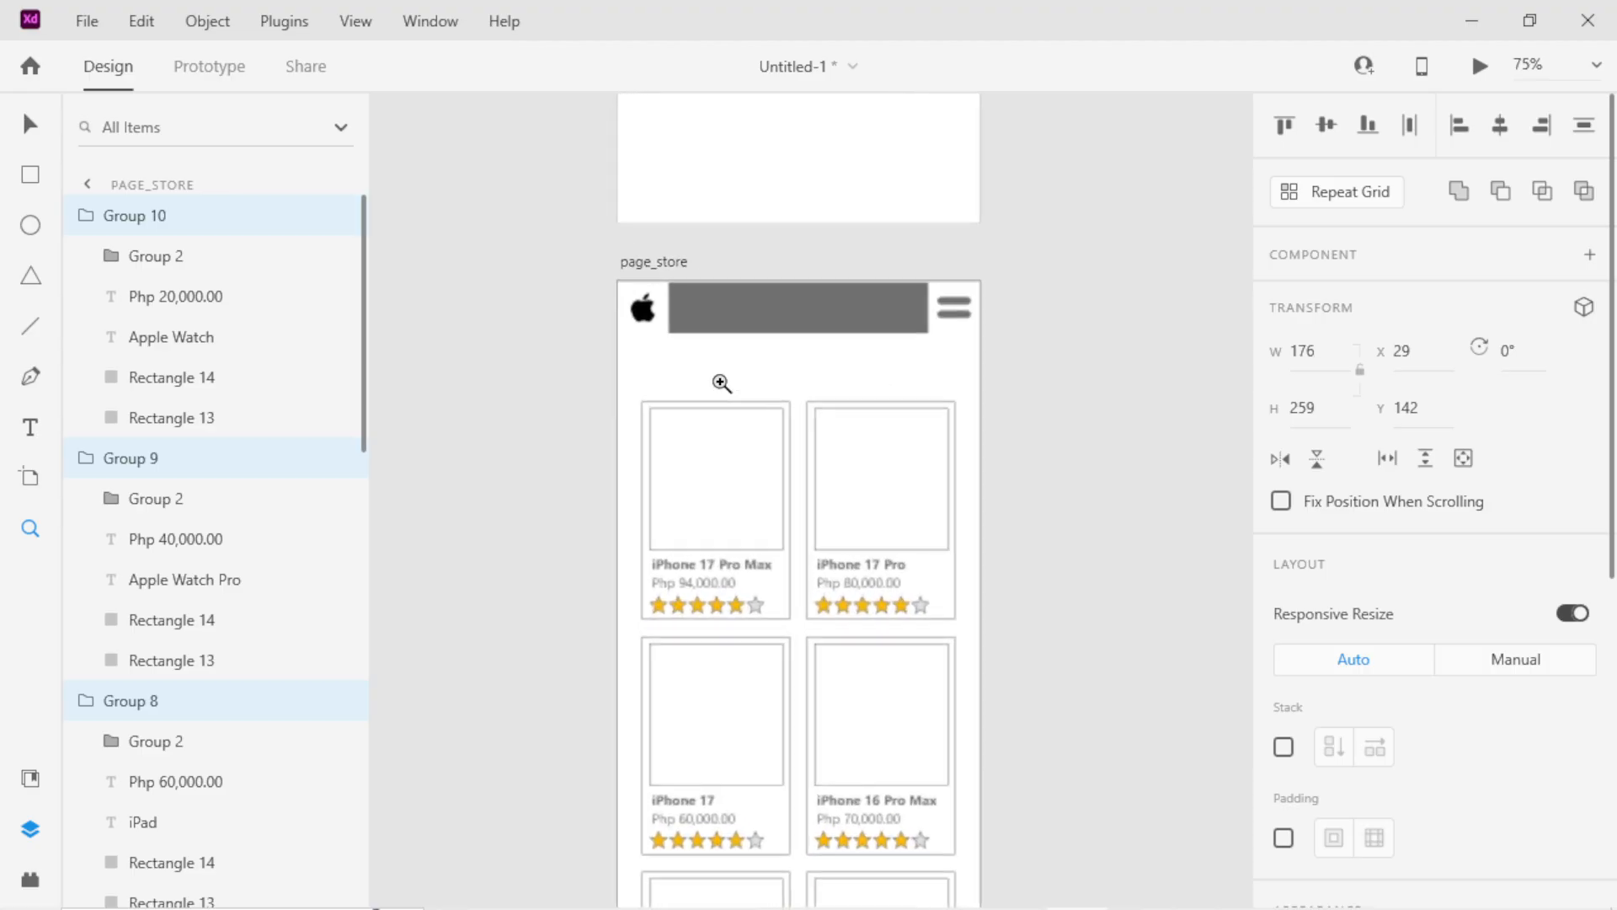
key(v)
key(t)
click(652, 363)
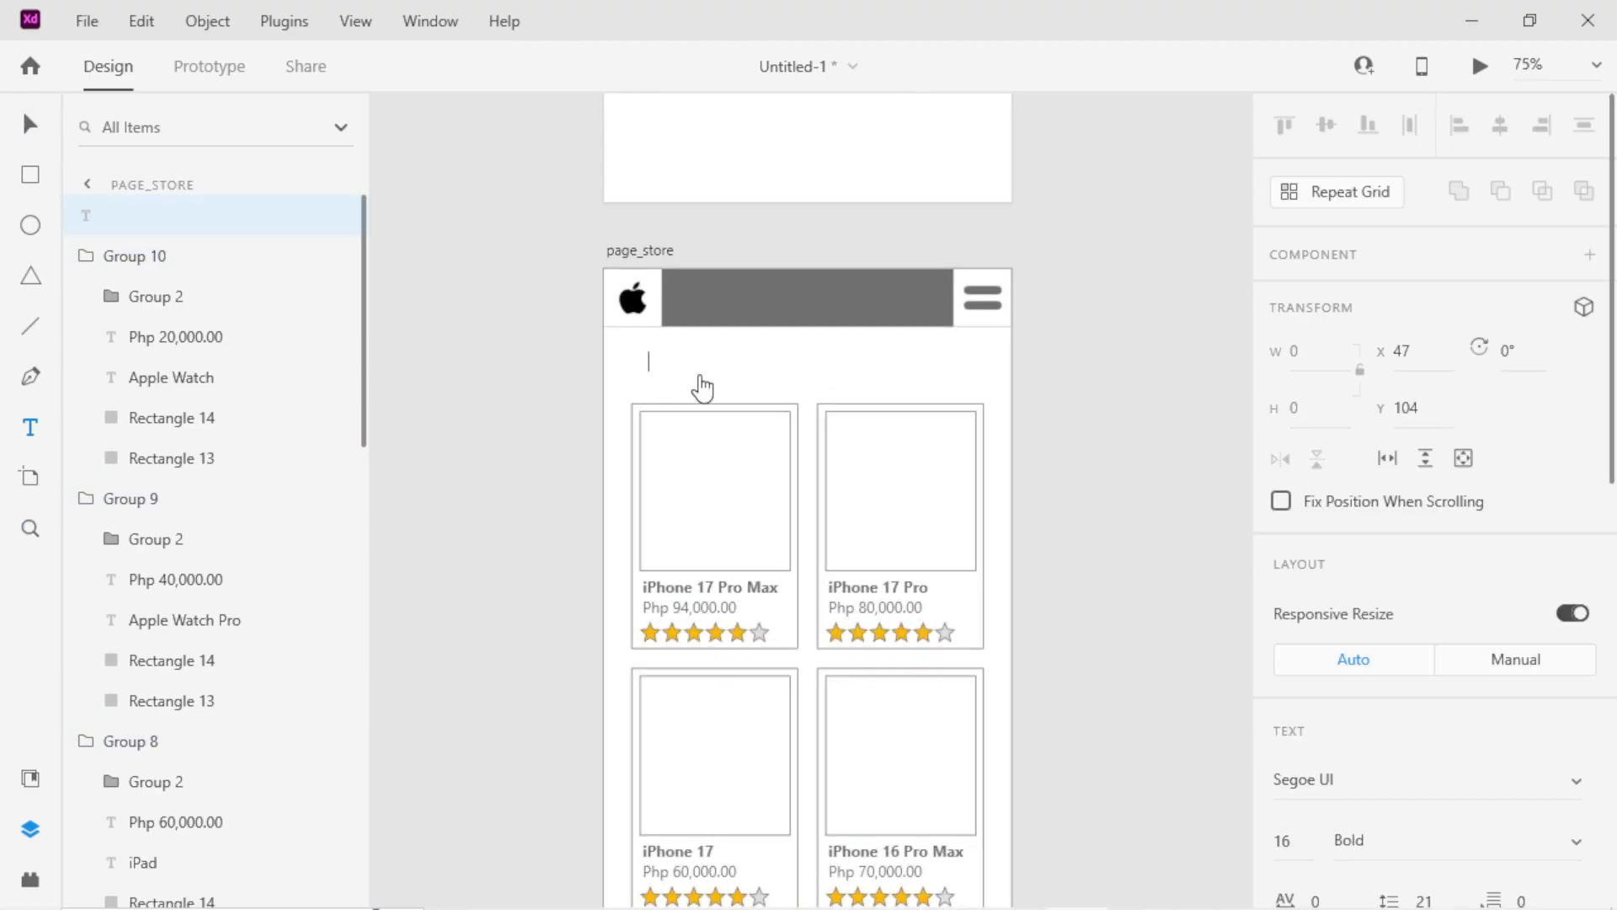
text(s)
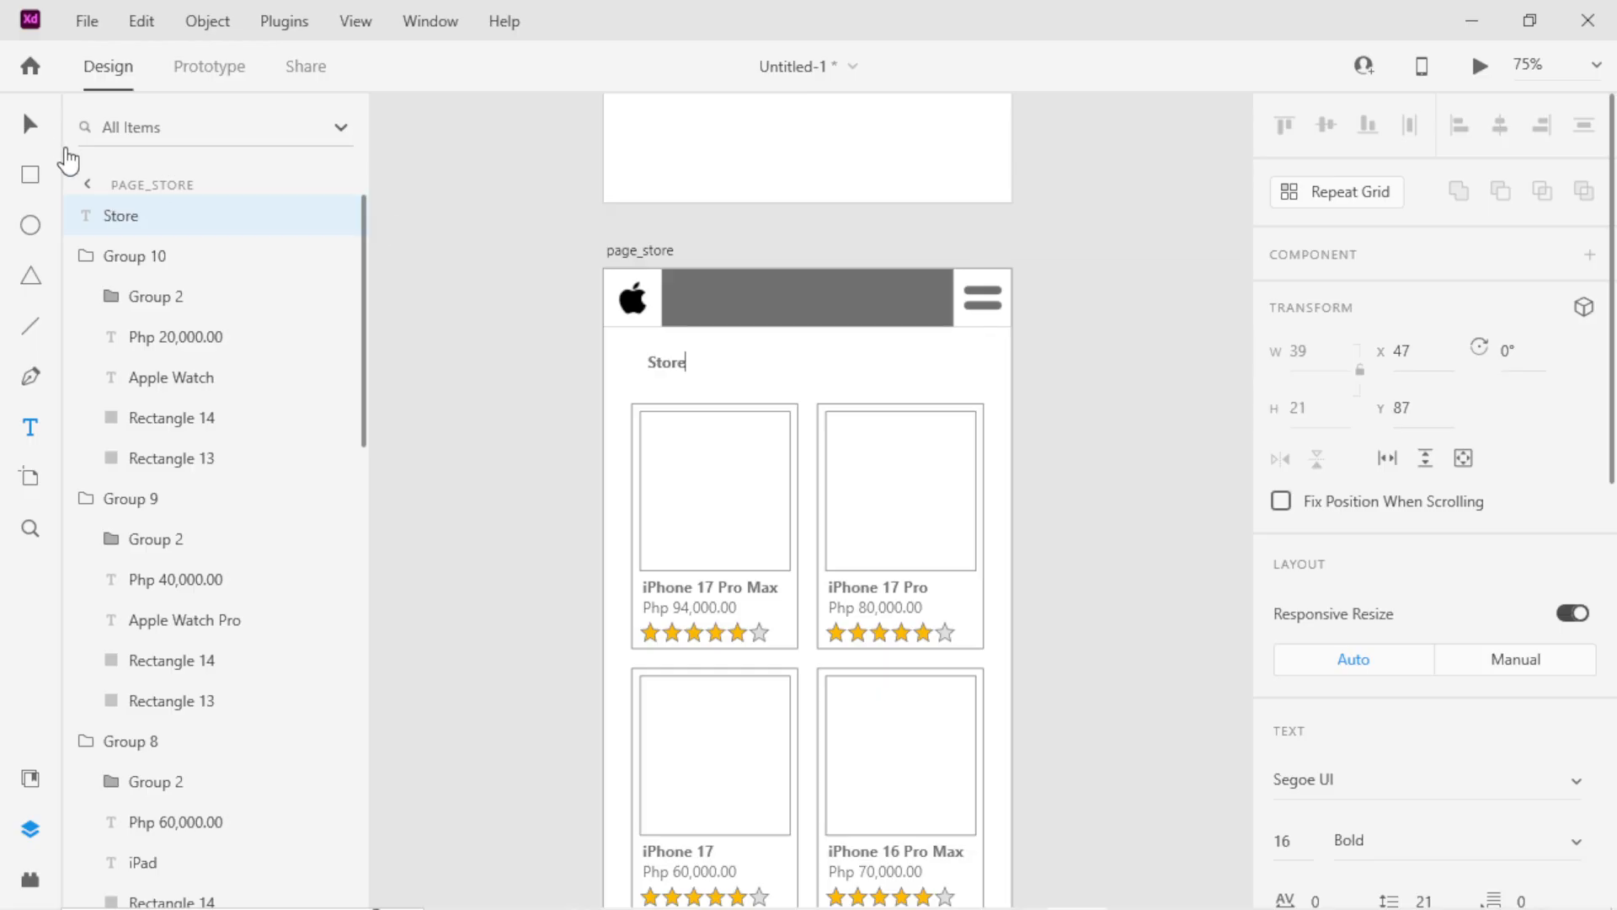
click(32, 128)
Enlarge the Store heading to font size 37.
scroll(1393, 714, down, 4)
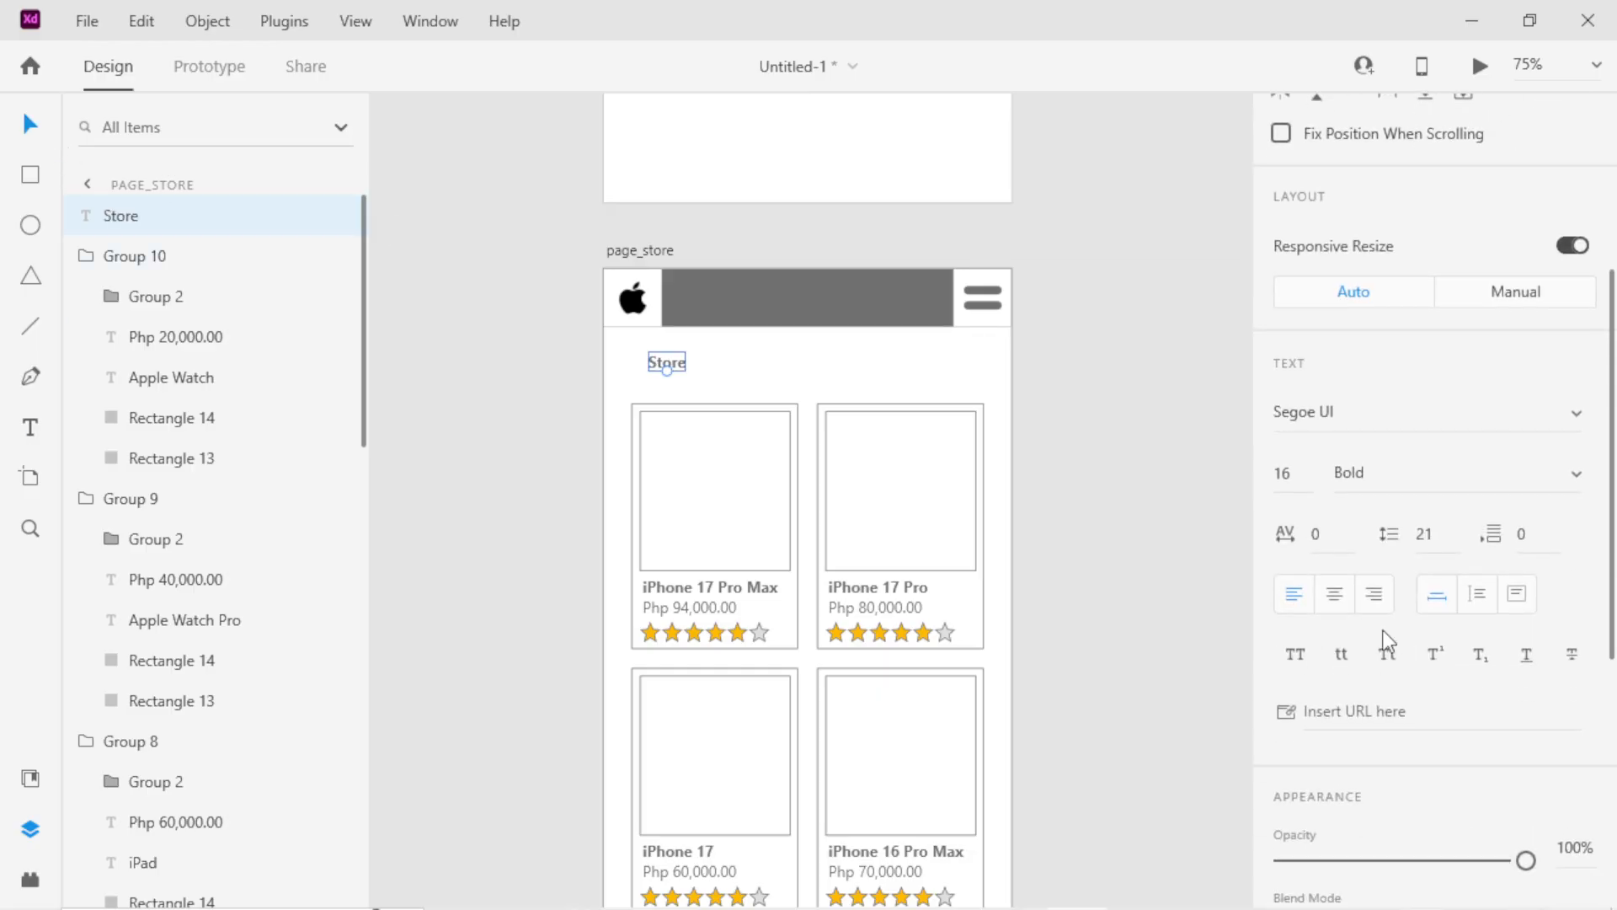
click(1307, 473)
key(Up)
key(Up)
key(Up)
key(Up)
key(Up)
key(Up)
key(Up)
key(Up)
key(Up)
key(Up)
key(Up)
key(Up)
key(Up)
key(Up)
key(Up)
key(Up)
key(Up)
key(Up)
key(Up)
key(Up)
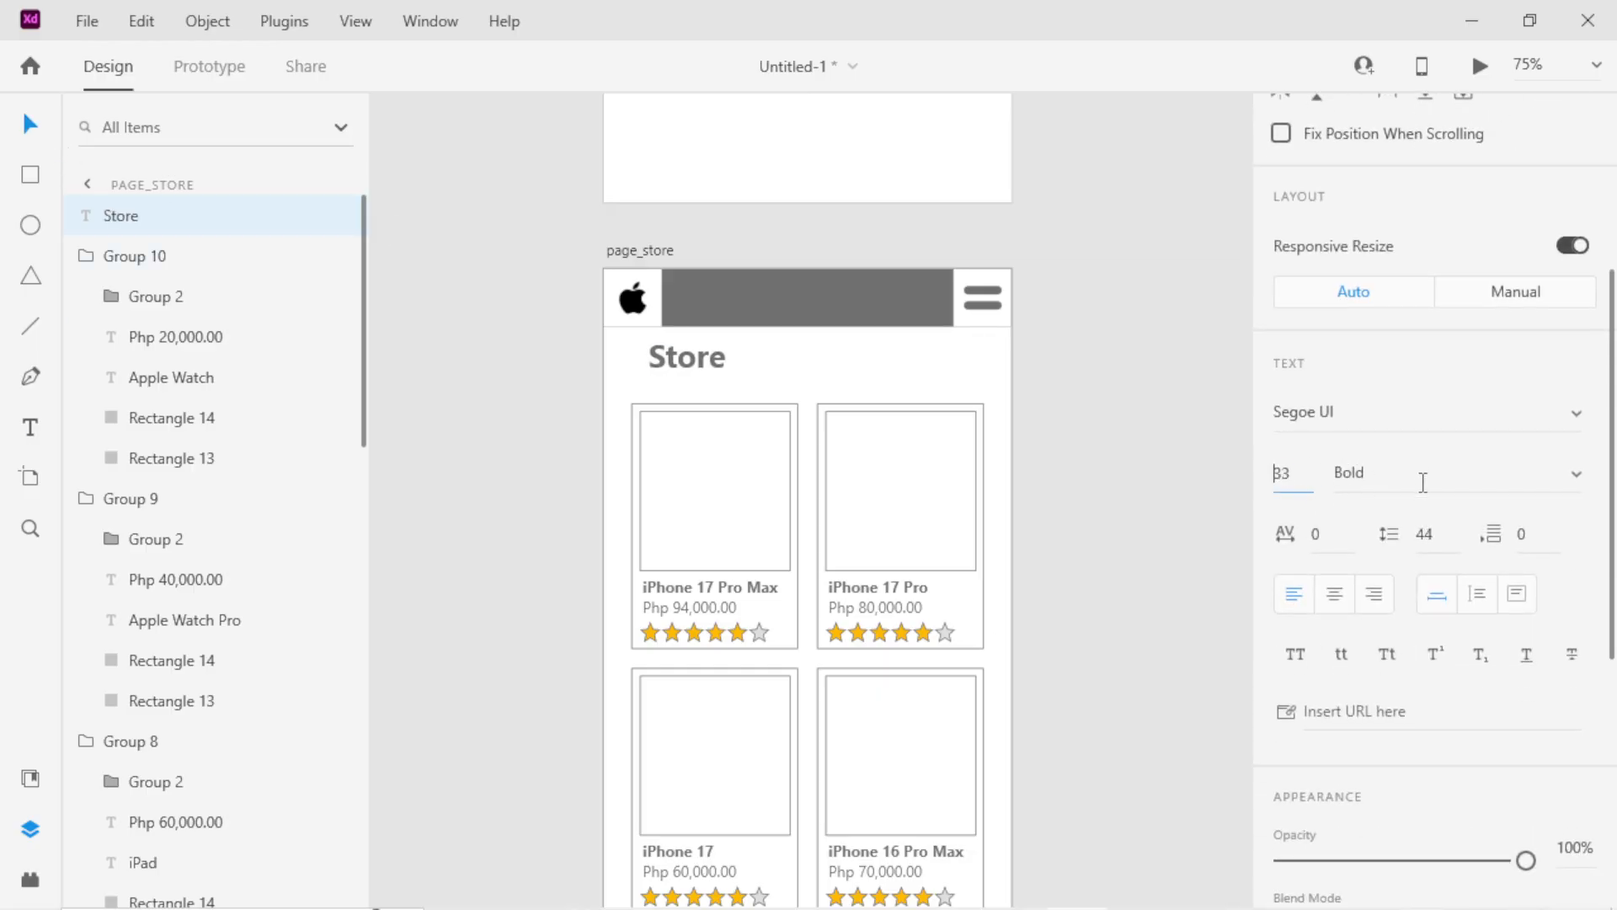
Set the Store heading's font weight to Black and its text case to all uppercase.
click(1423, 477)
key(Up)
key(Down)
key(Down)
key(Down)
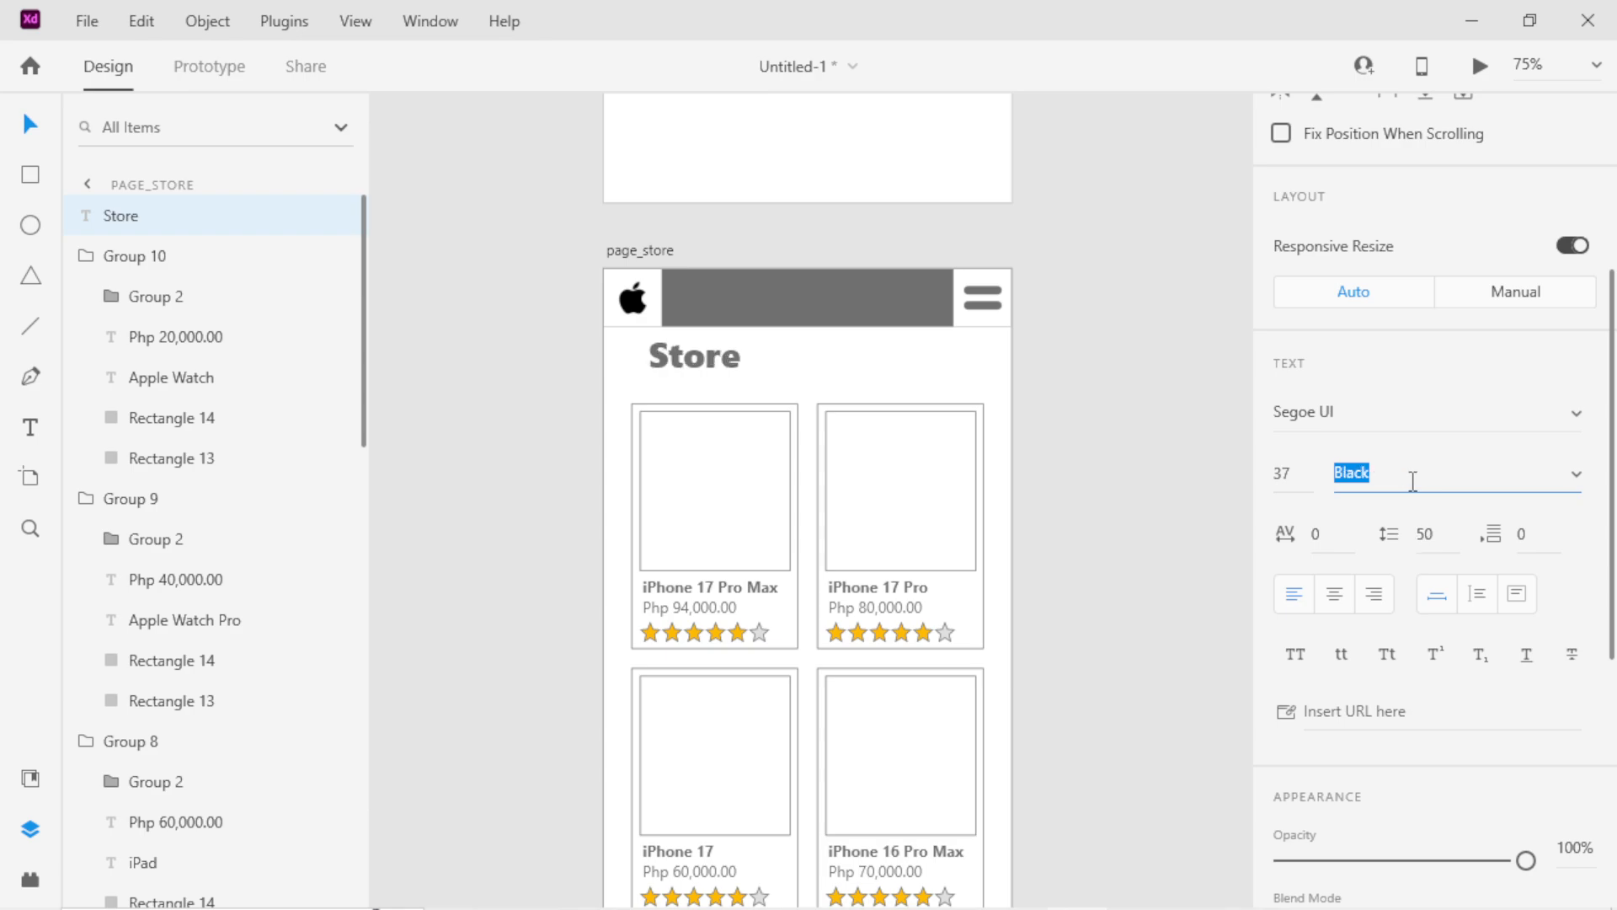
key(Down)
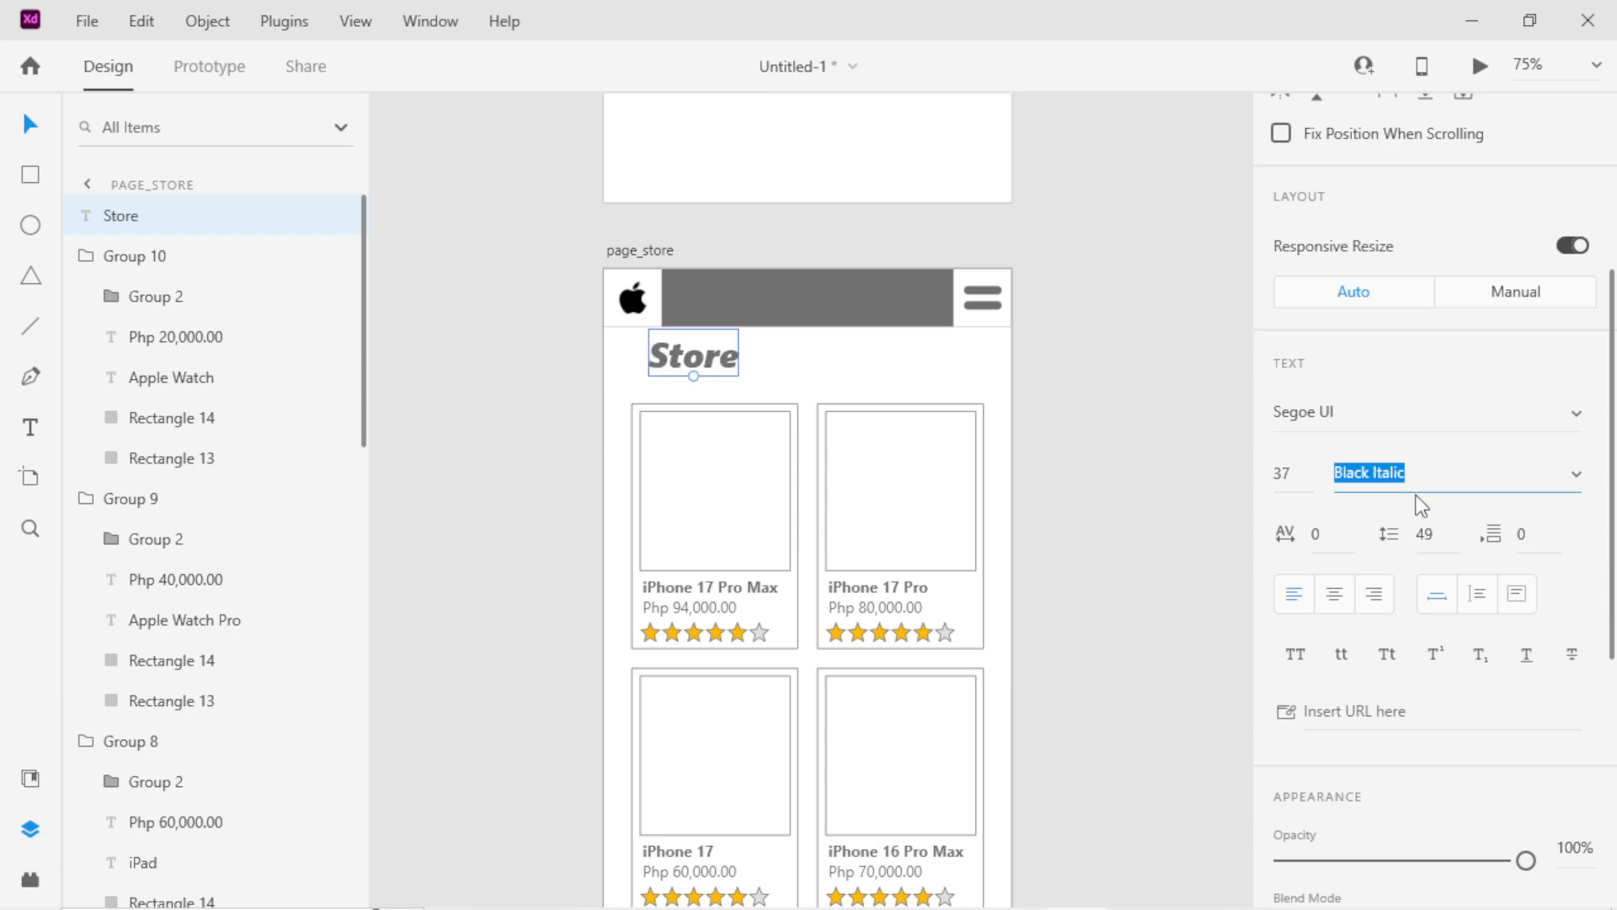
click(1297, 657)
click(1373, 479)
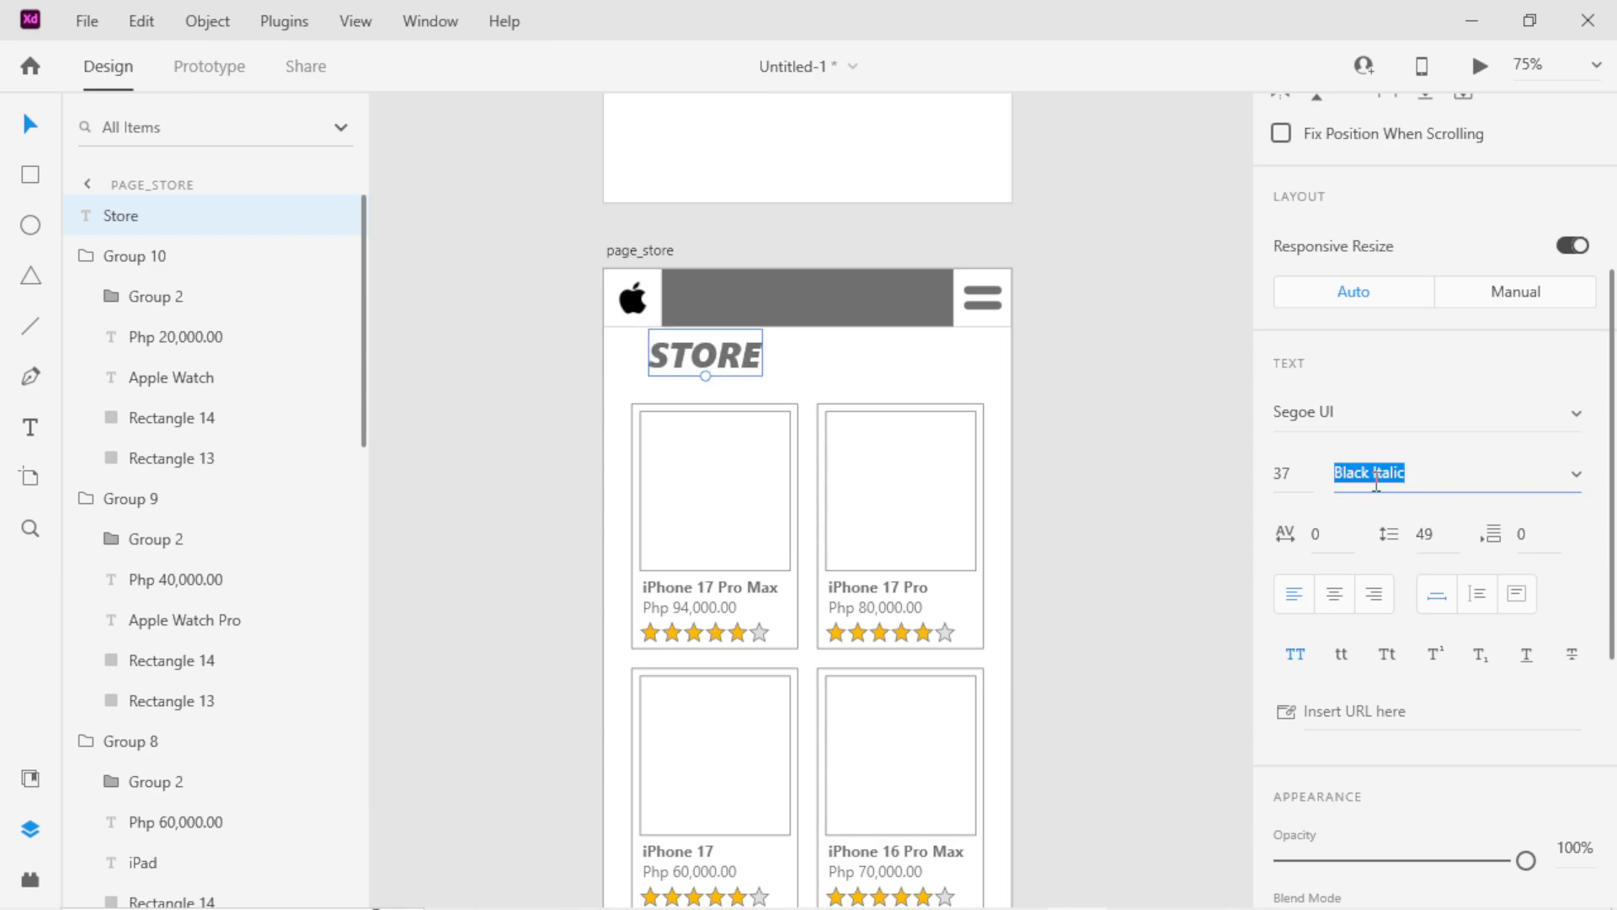
key(Up)
click(20, 126)
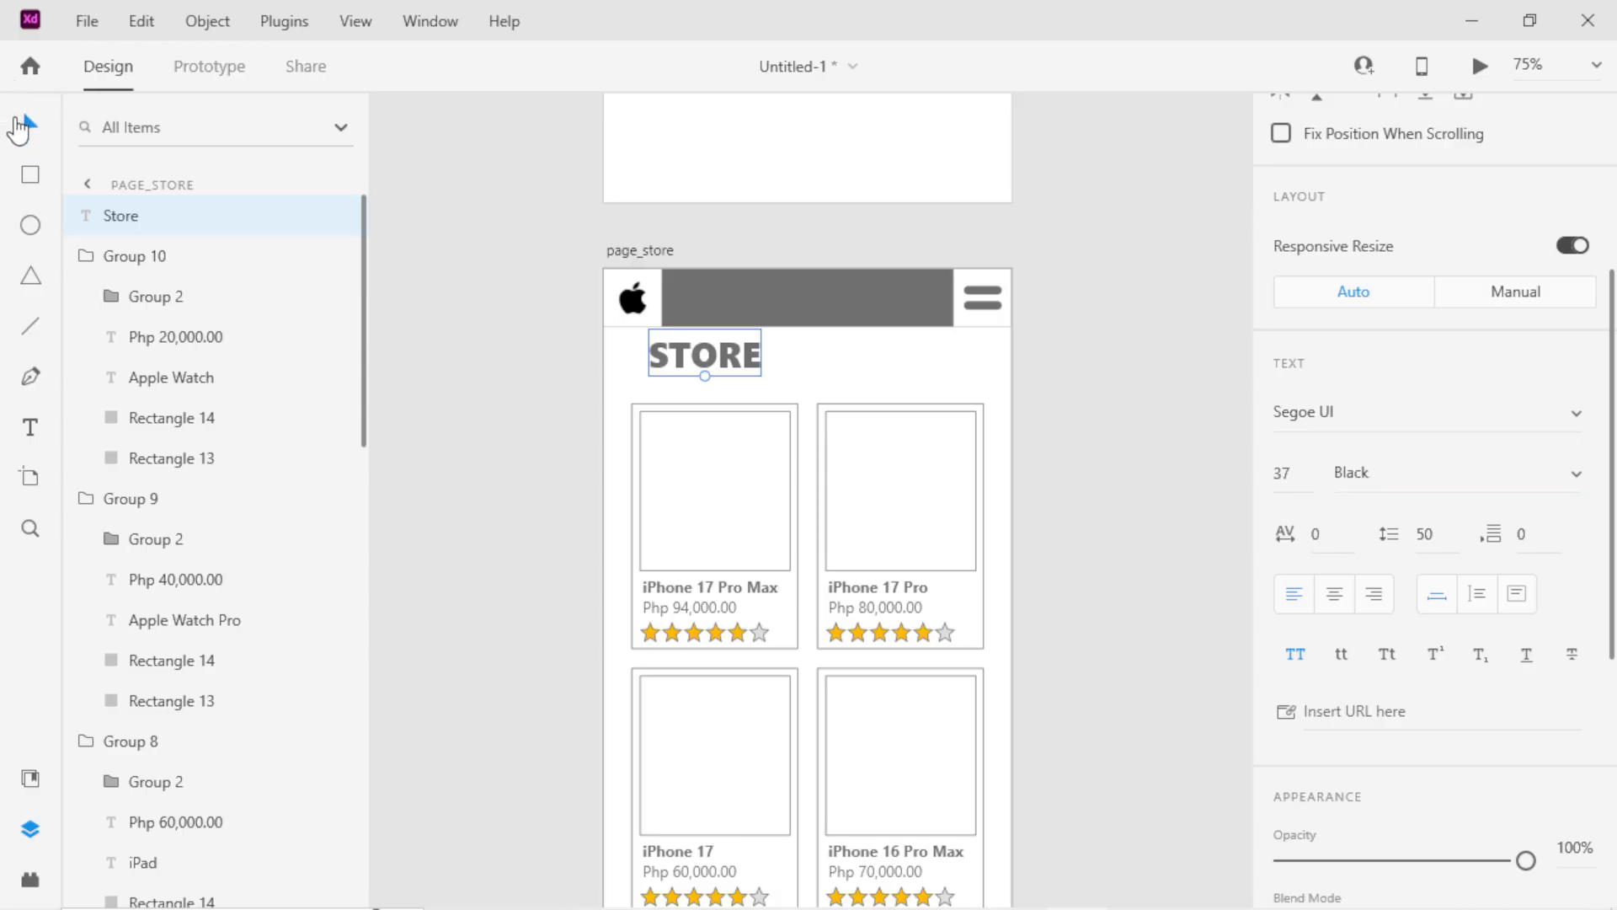
Align the STORE heading with the left edge of the product cards and nudge it down slightly.
click(507, 436)
drag(706, 355, 691, 363)
click(519, 429)
key(z)
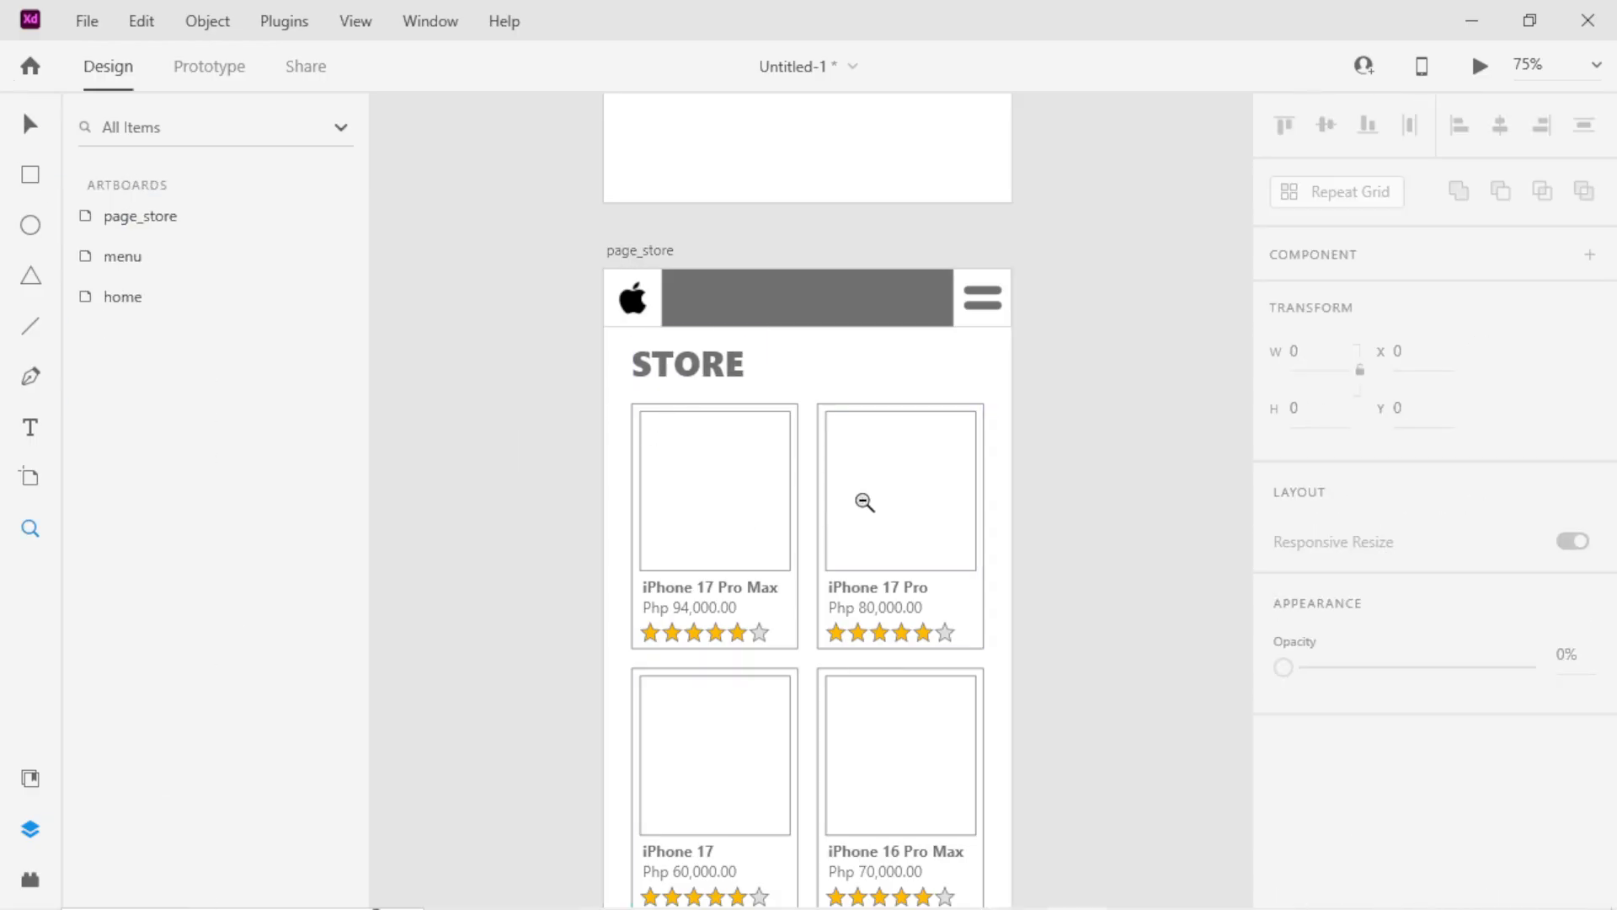
alt+click(827, 513)
alt+click(827, 513)
drag(830, 461, 836, 384)
click(796, 375)
click(796, 374)
key(v)
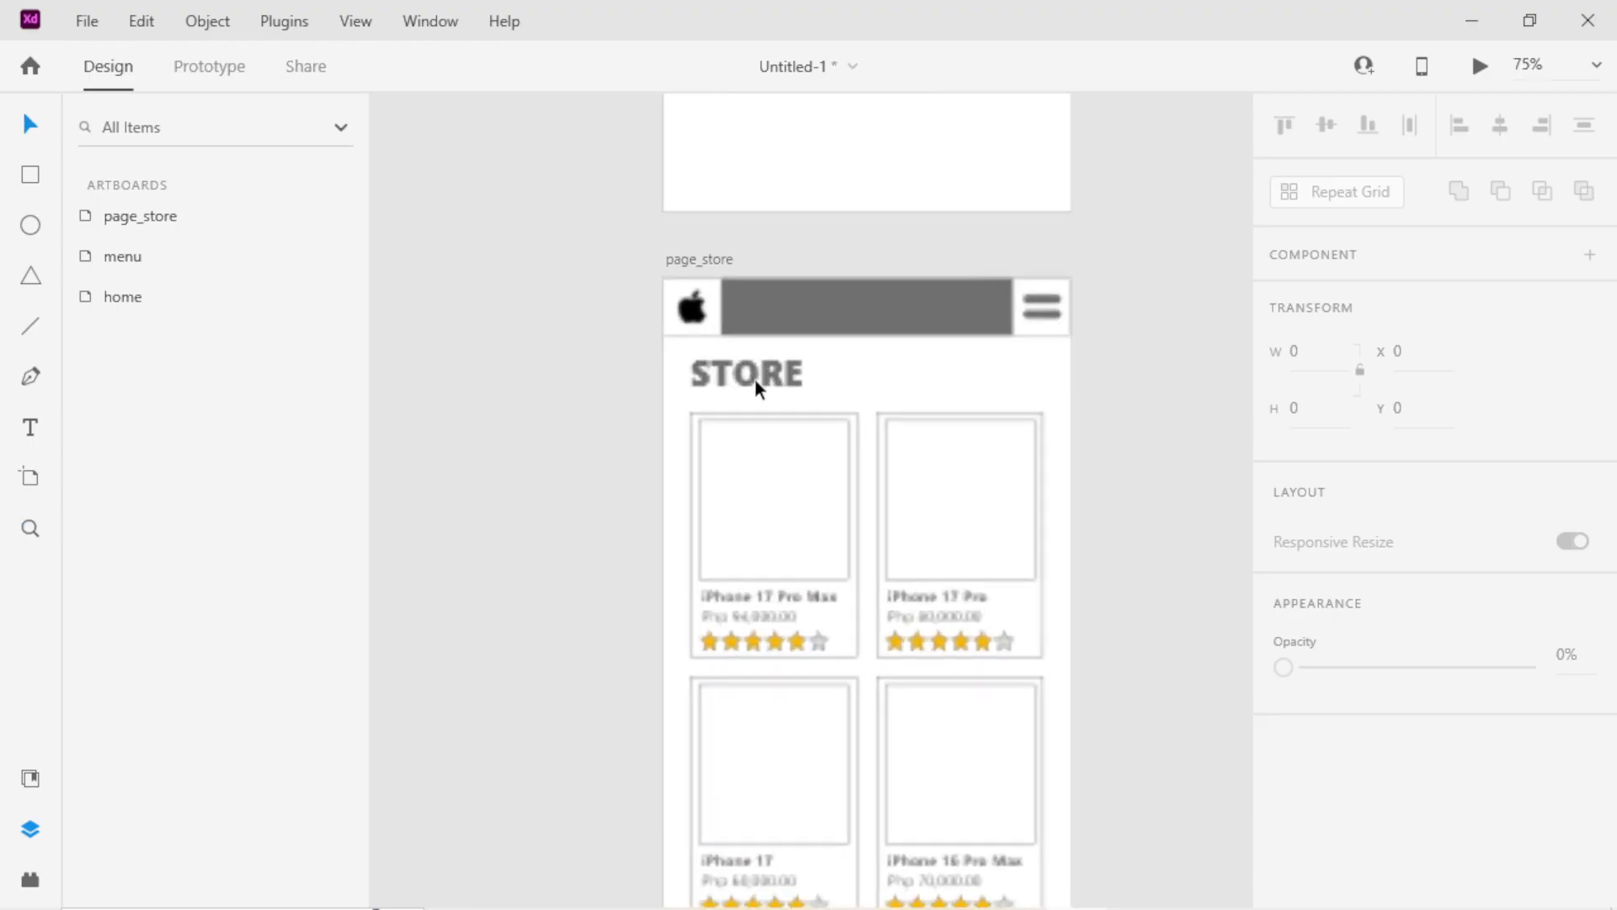
click(760, 379)
key(Down)
click(1040, 384)
Examine the overall arrangement of the menu, home and page_store artboards.
key(z)
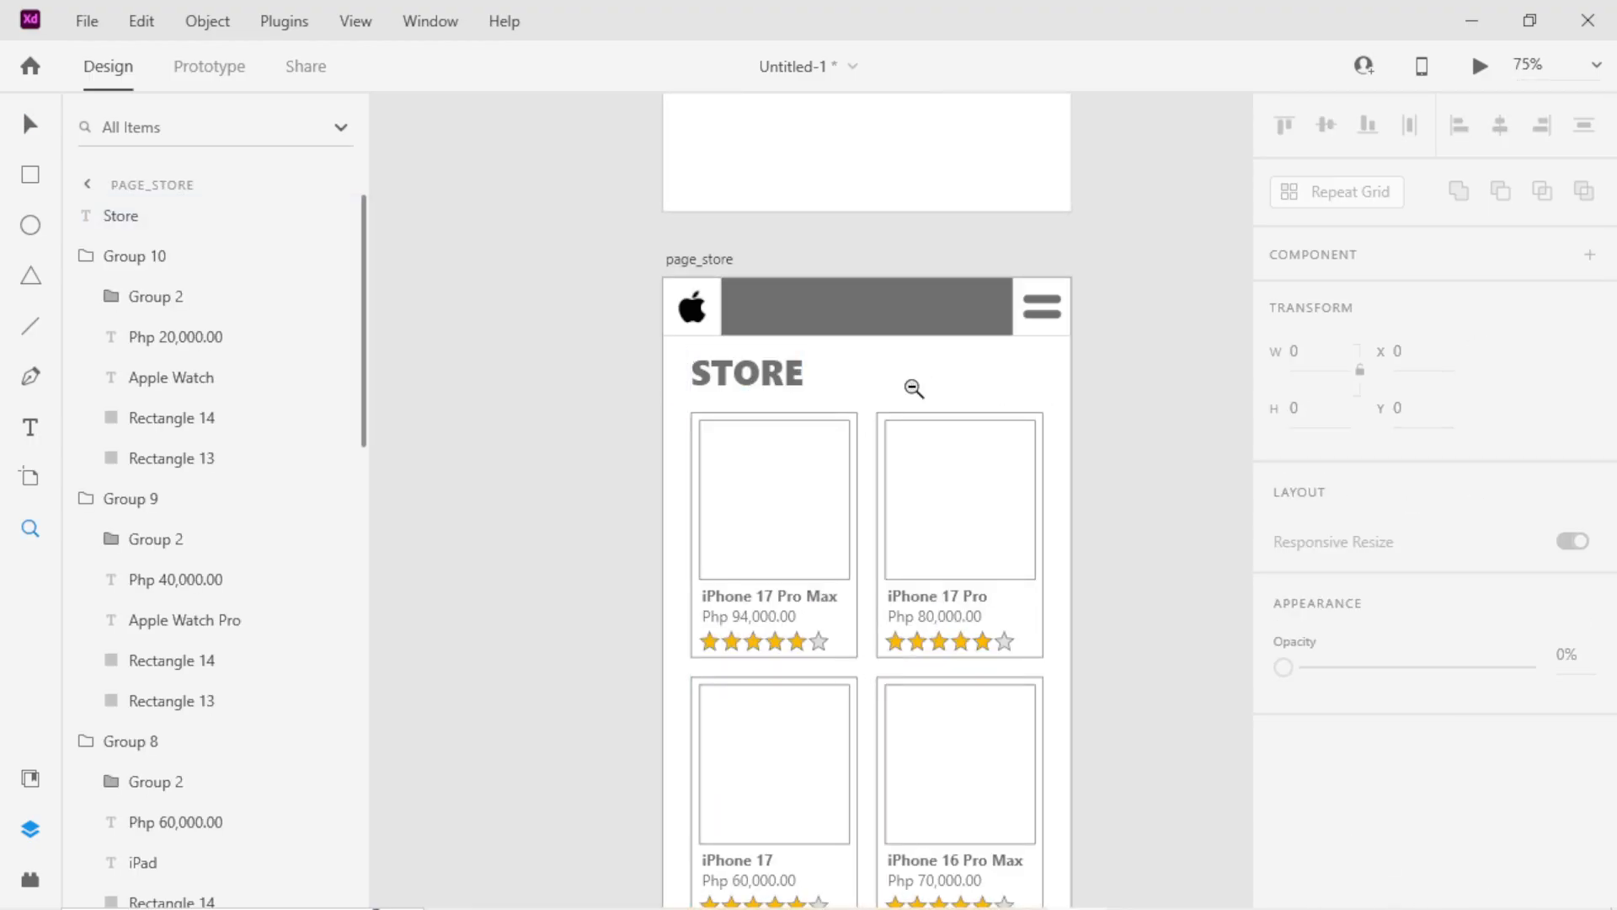
alt+click(898, 397)
alt+click(895, 402)
alt+click(895, 403)
drag(922, 382, 929, 442)
alt+click(907, 292)
alt+click(906, 292)
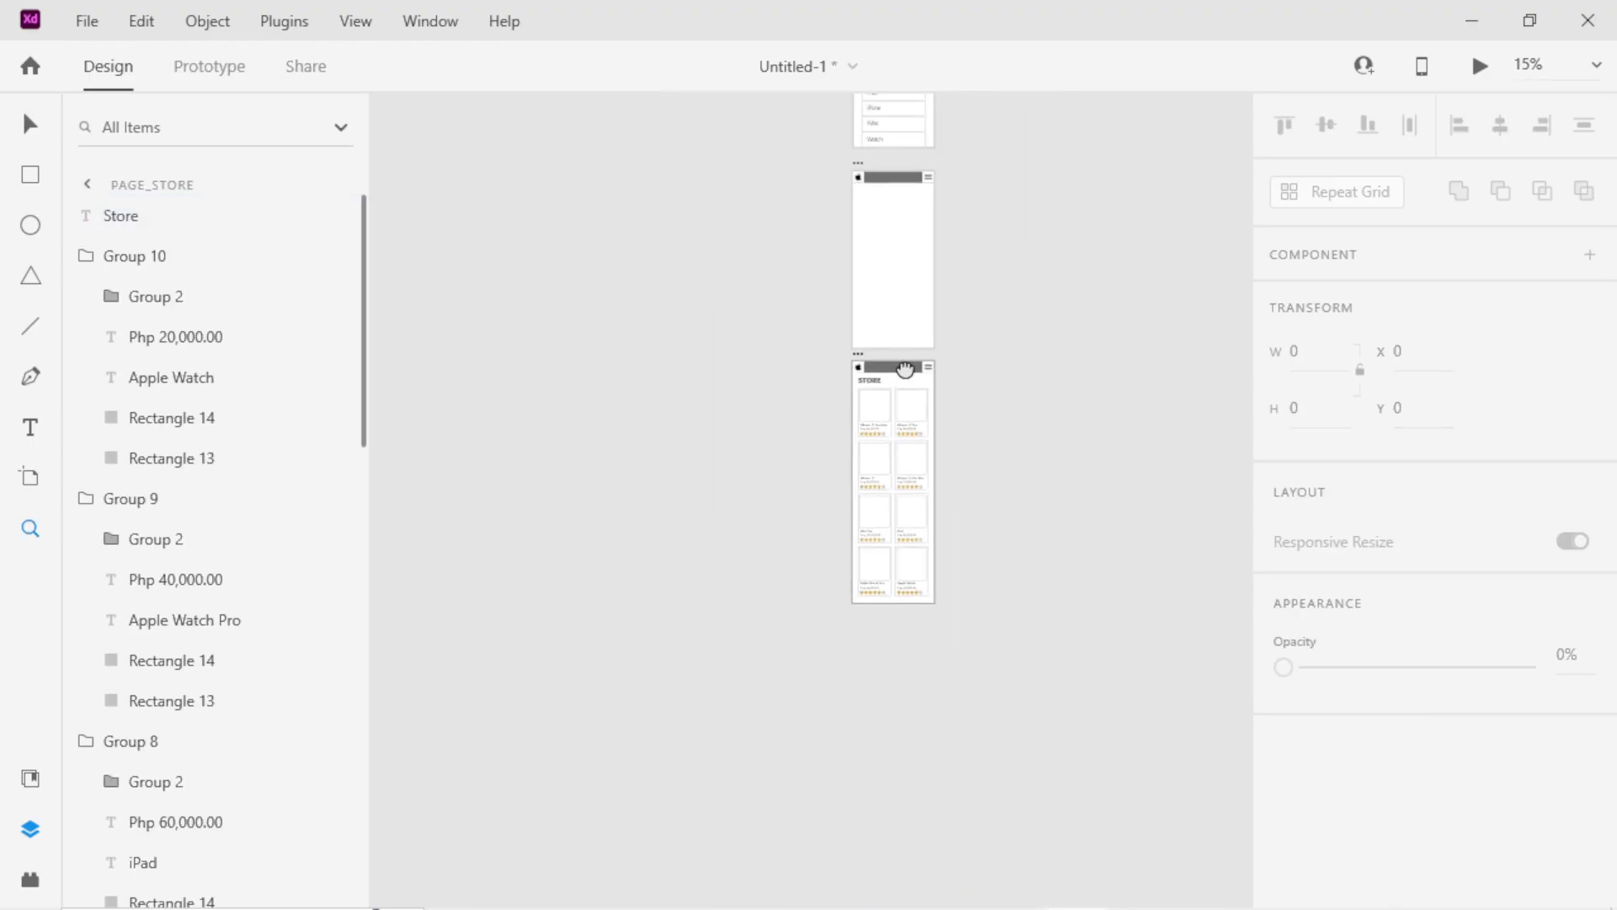
drag(906, 370, 884, 419)
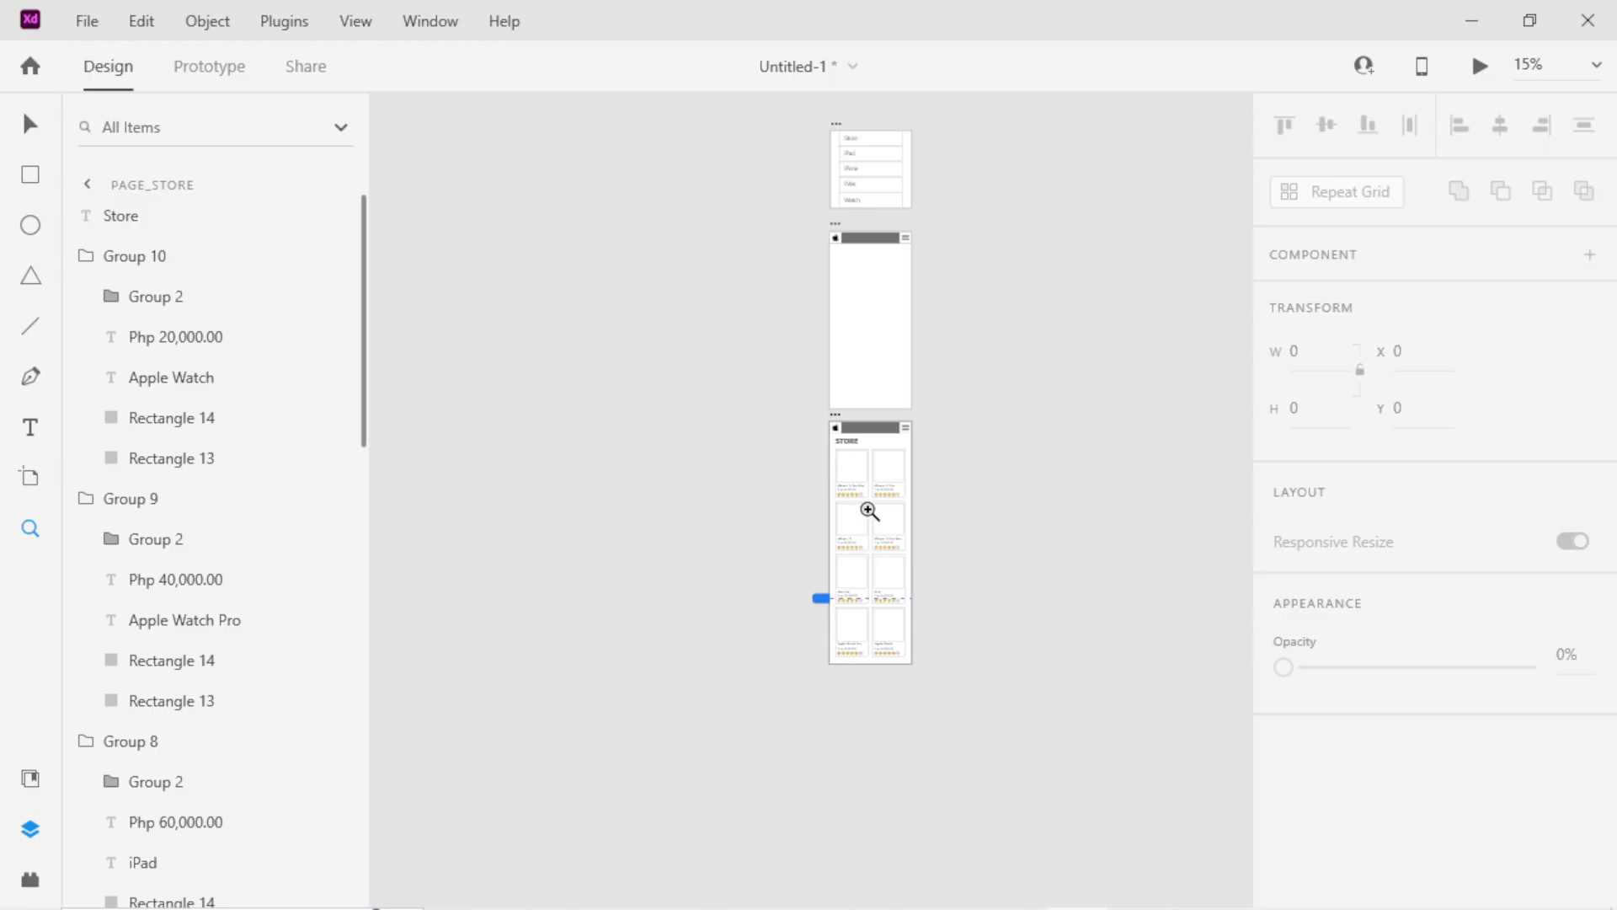
click(906, 418)
key(v)
click(958, 464)
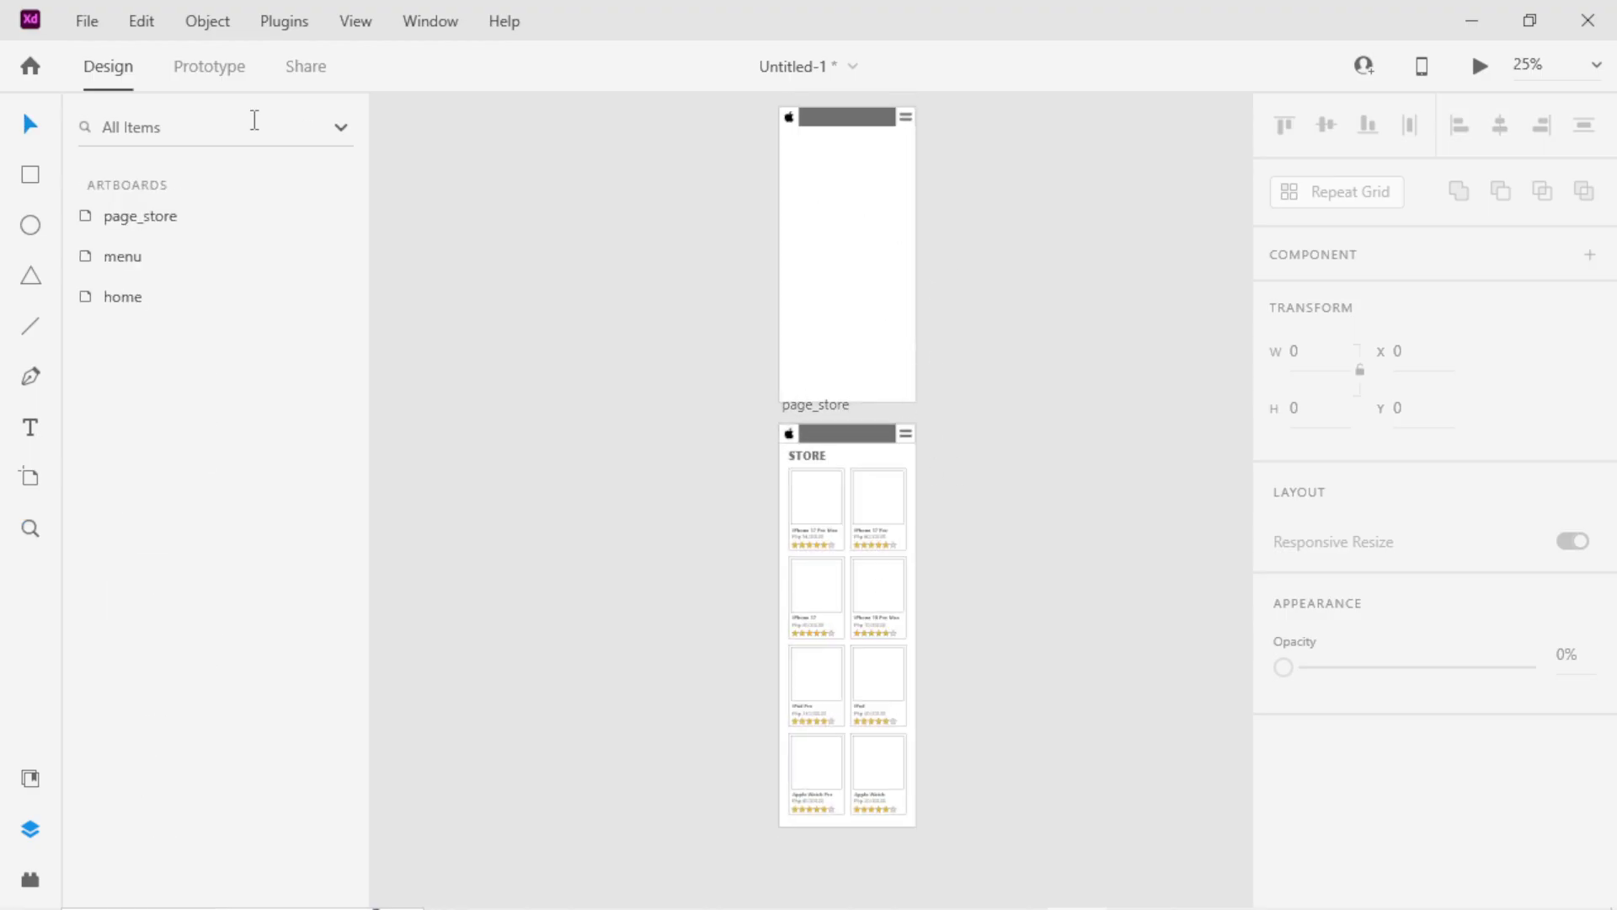
In prototype mode, link the menu's Store button to the page_store artboard and set the action type to Transition.
click(226, 75)
scroll(980, 362, up, 5)
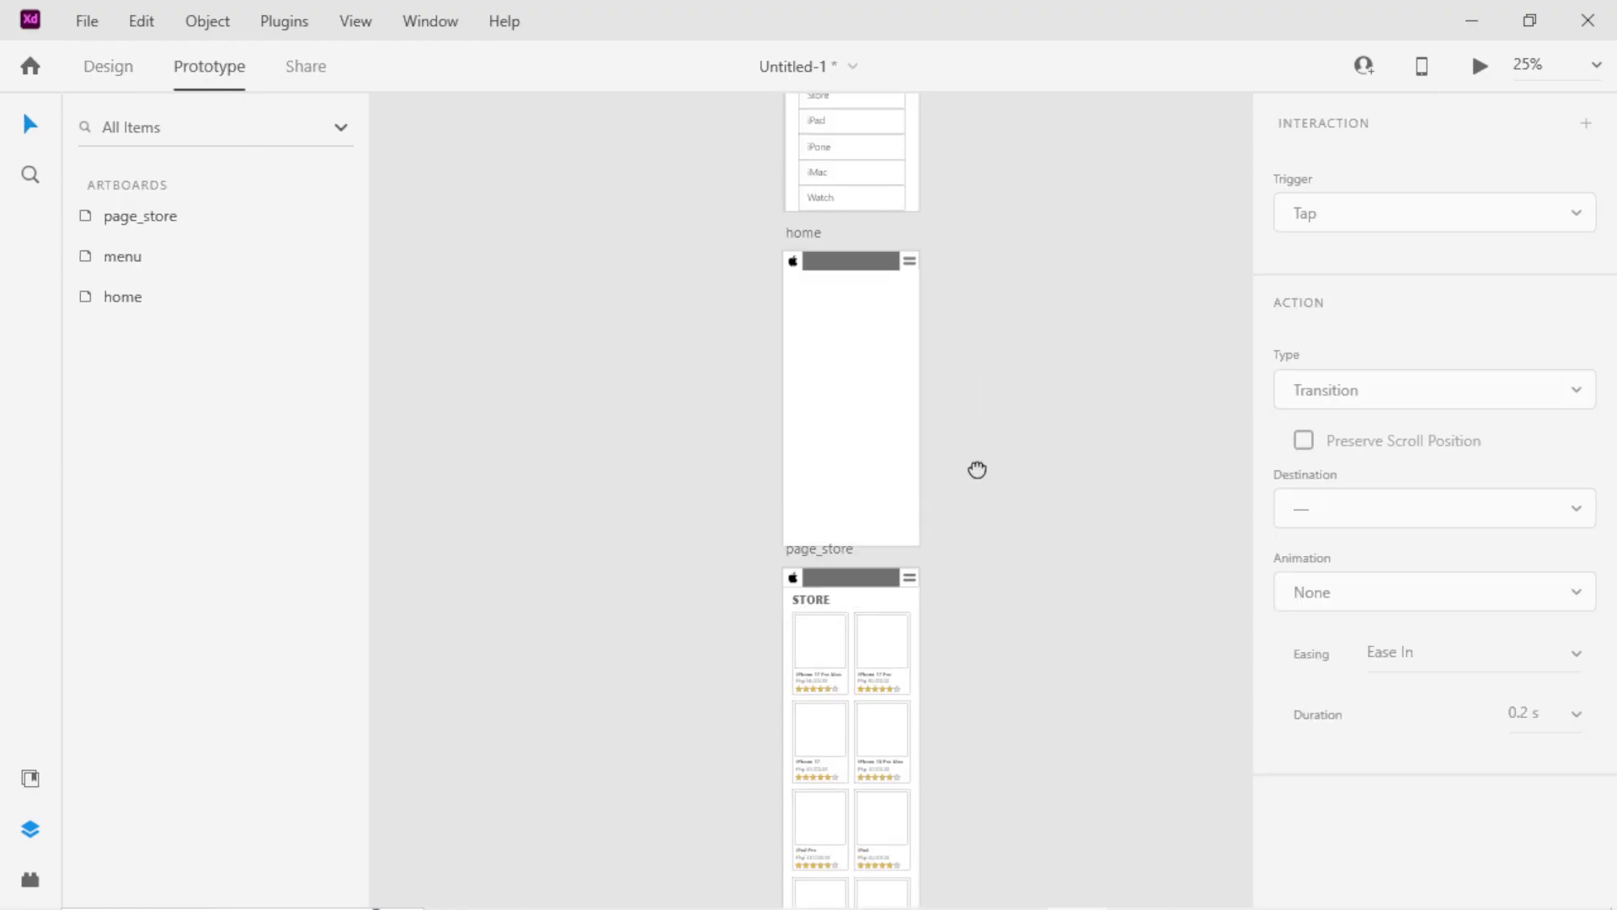
click(845, 277)
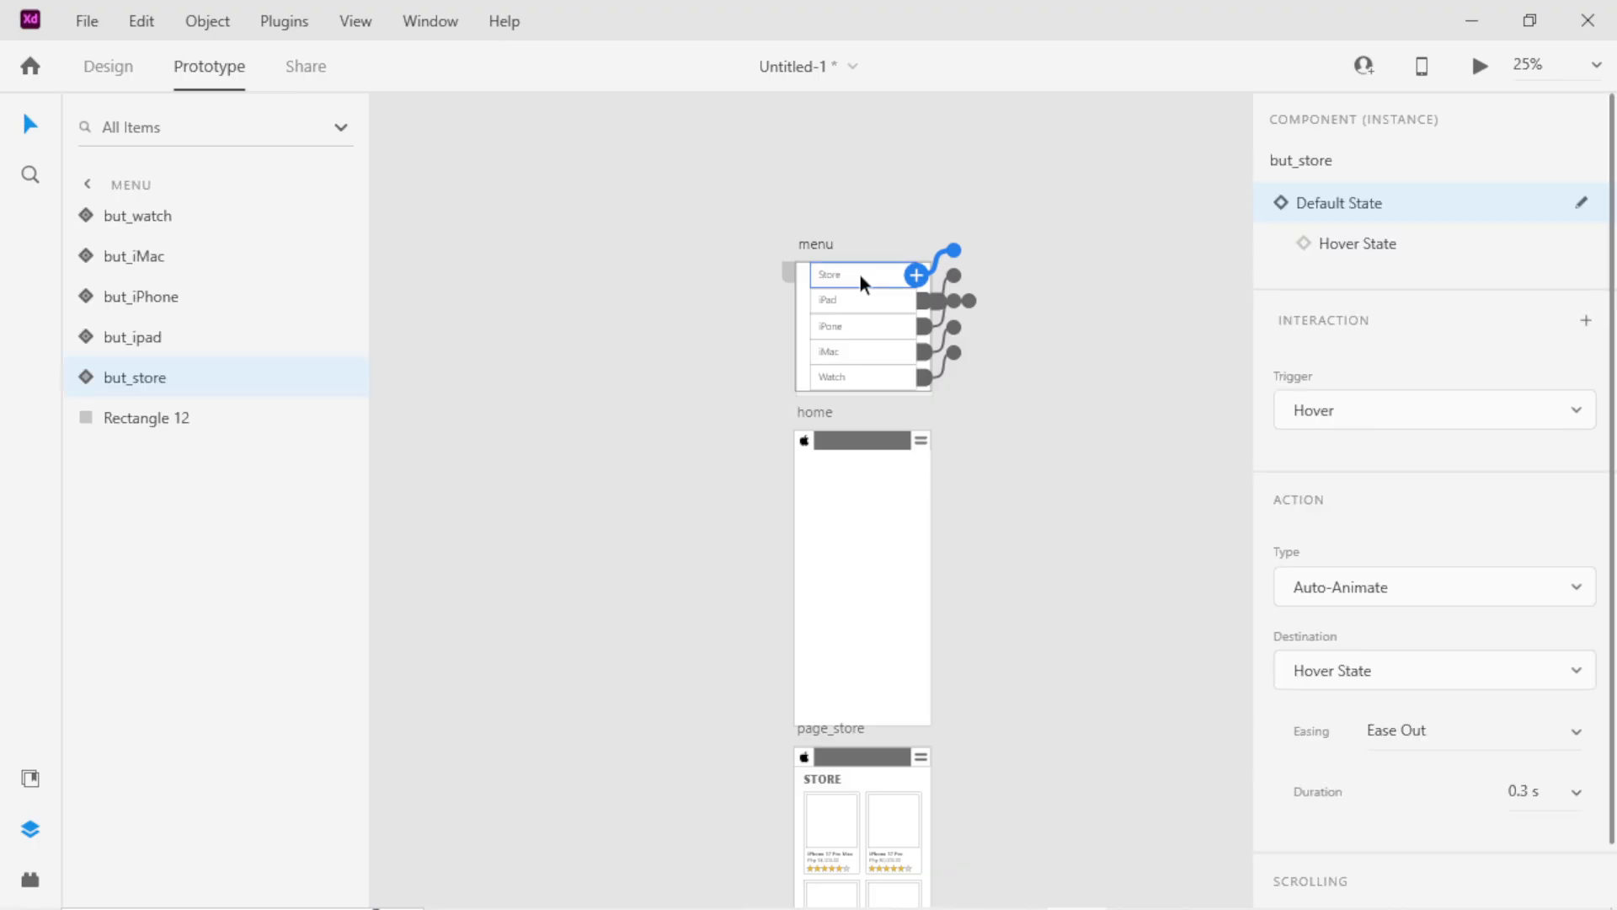
drag(1033, 531, 1021, 366)
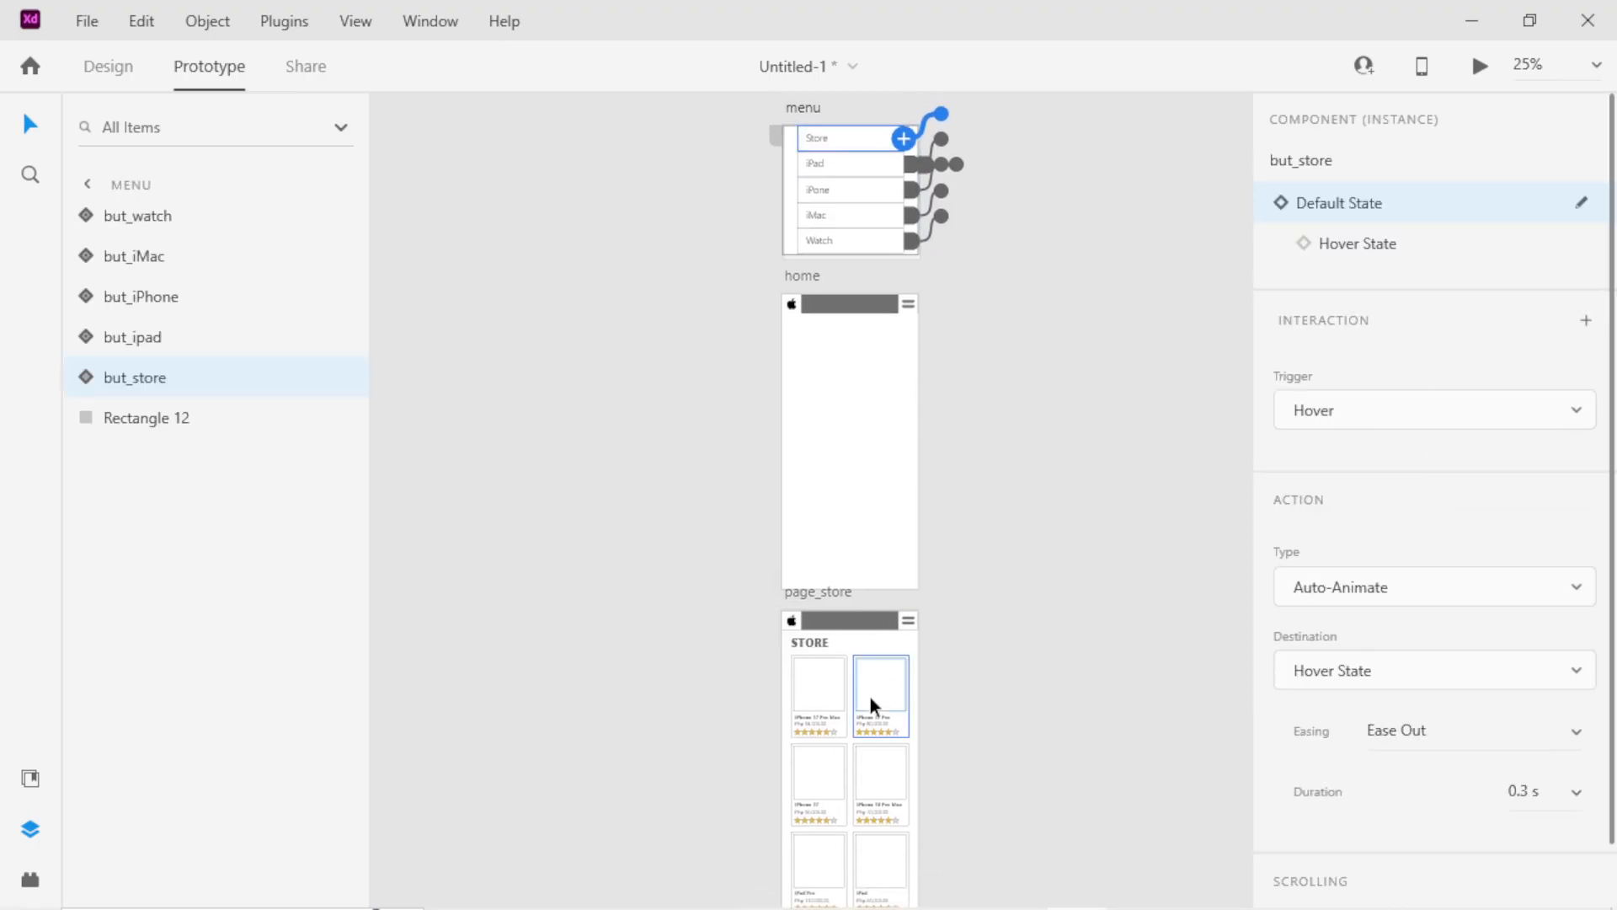
drag(904, 137, 883, 760)
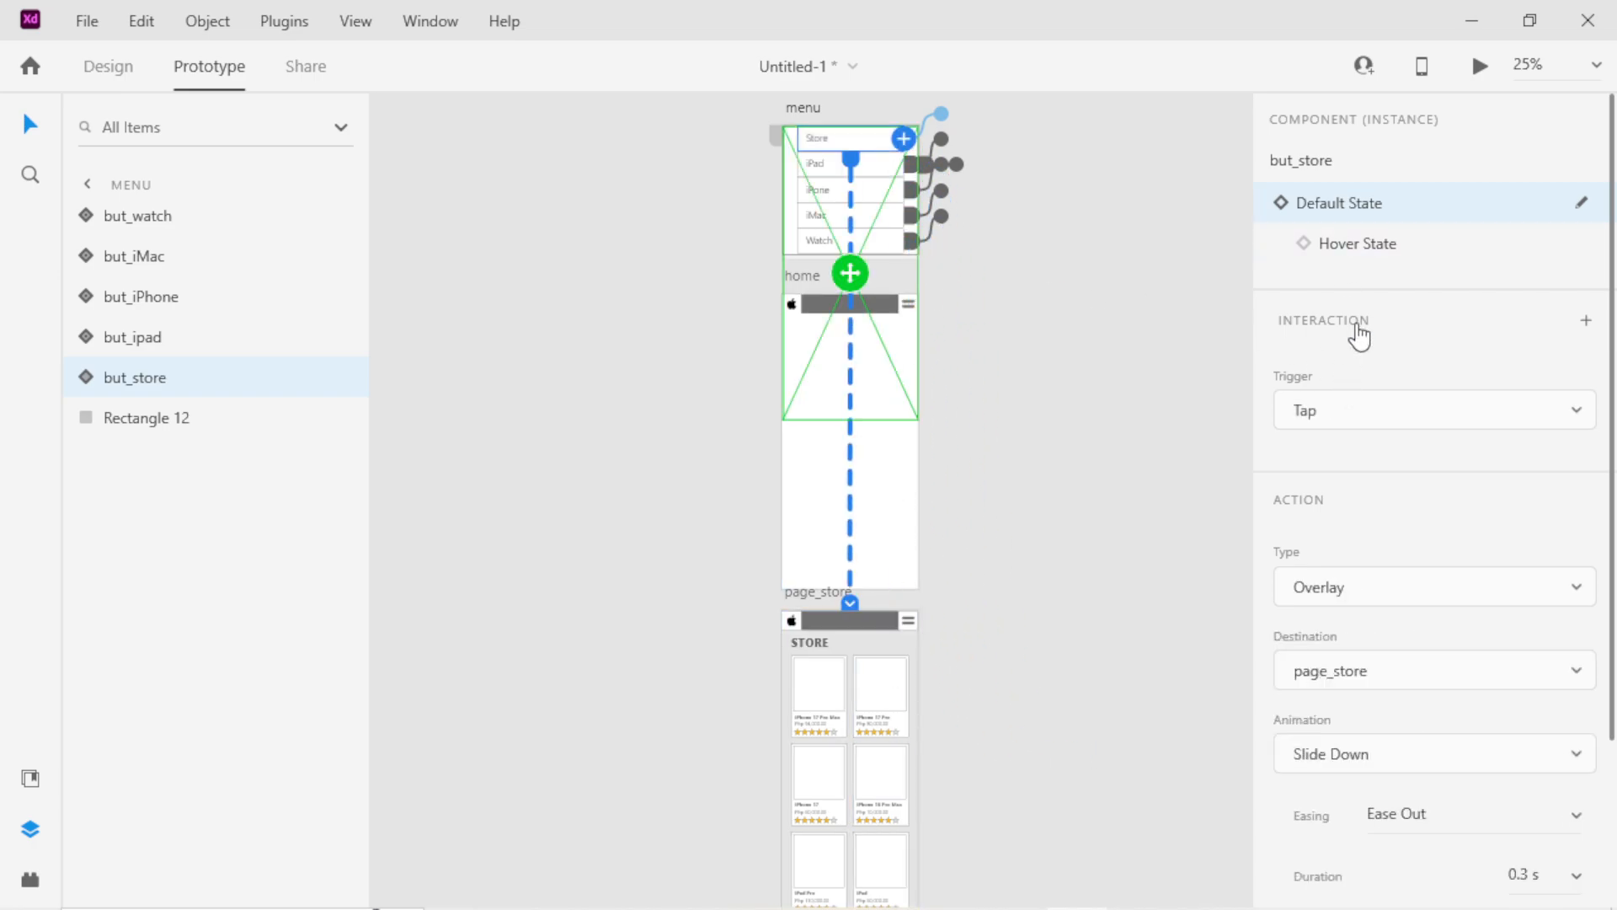
click(1337, 590)
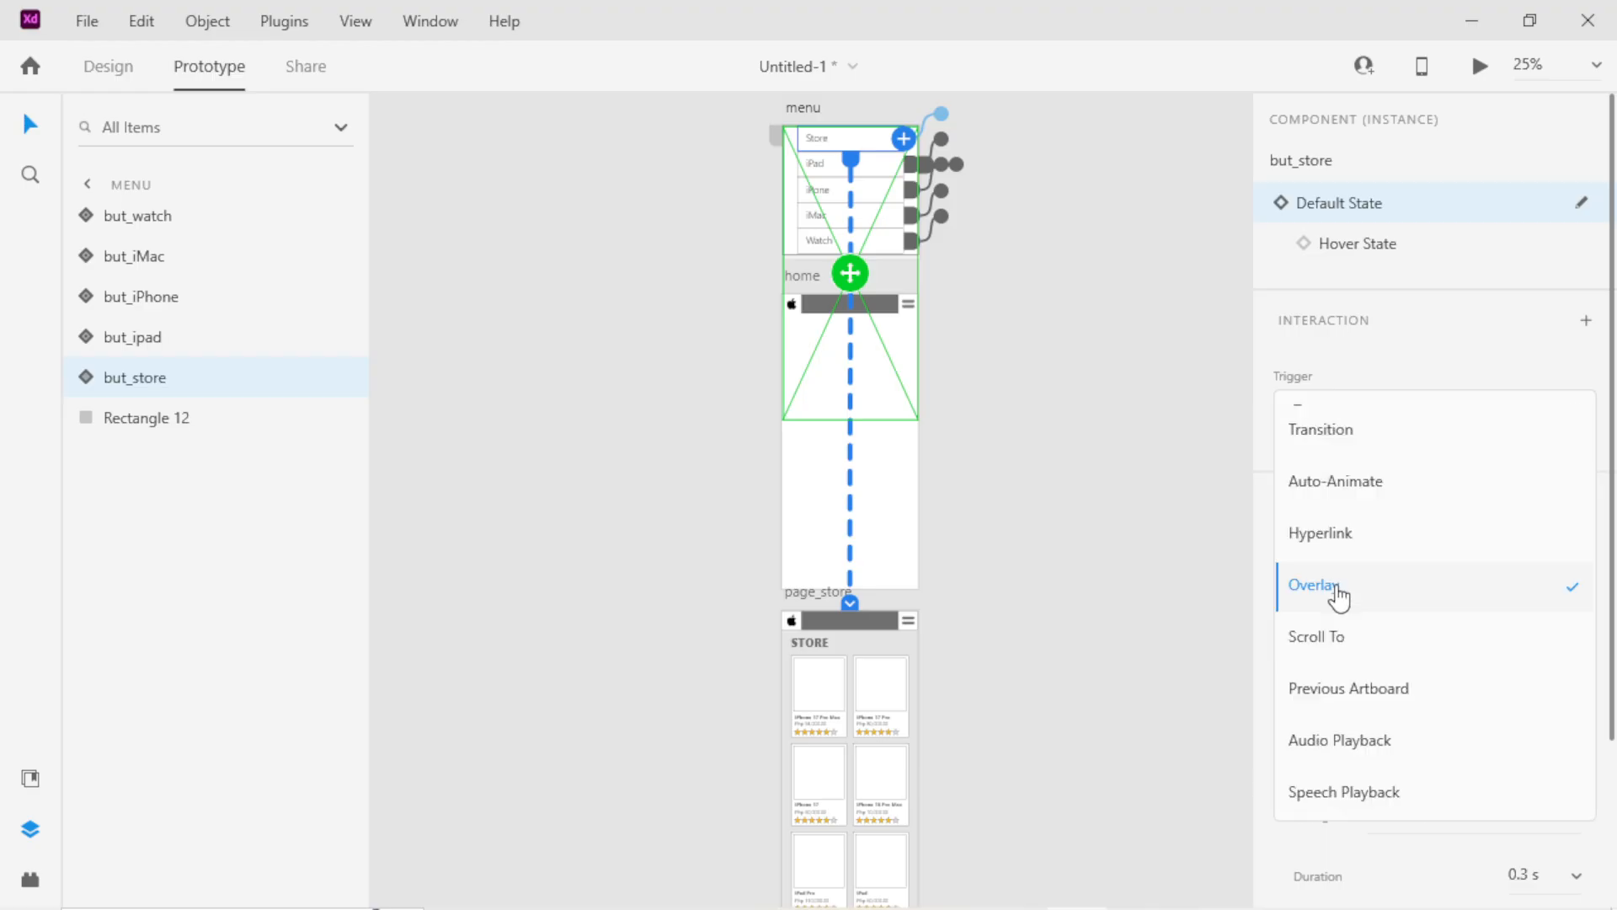
click(1339, 447)
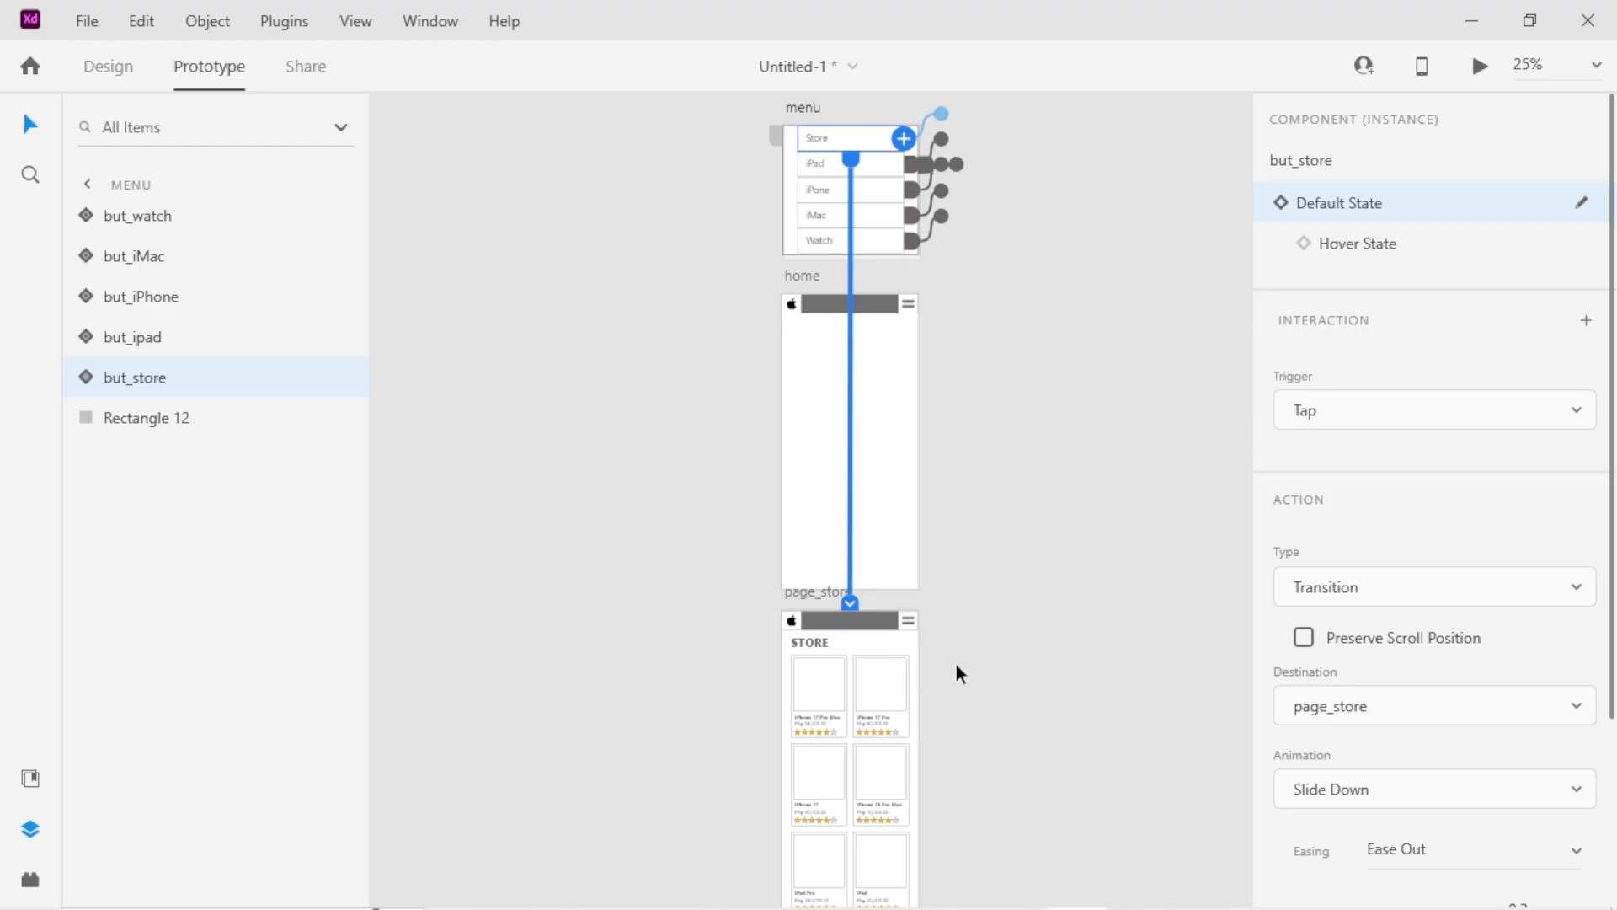
Change the animation of the Store button's transition to page_store.
scroll(1036, 614, down, 1)
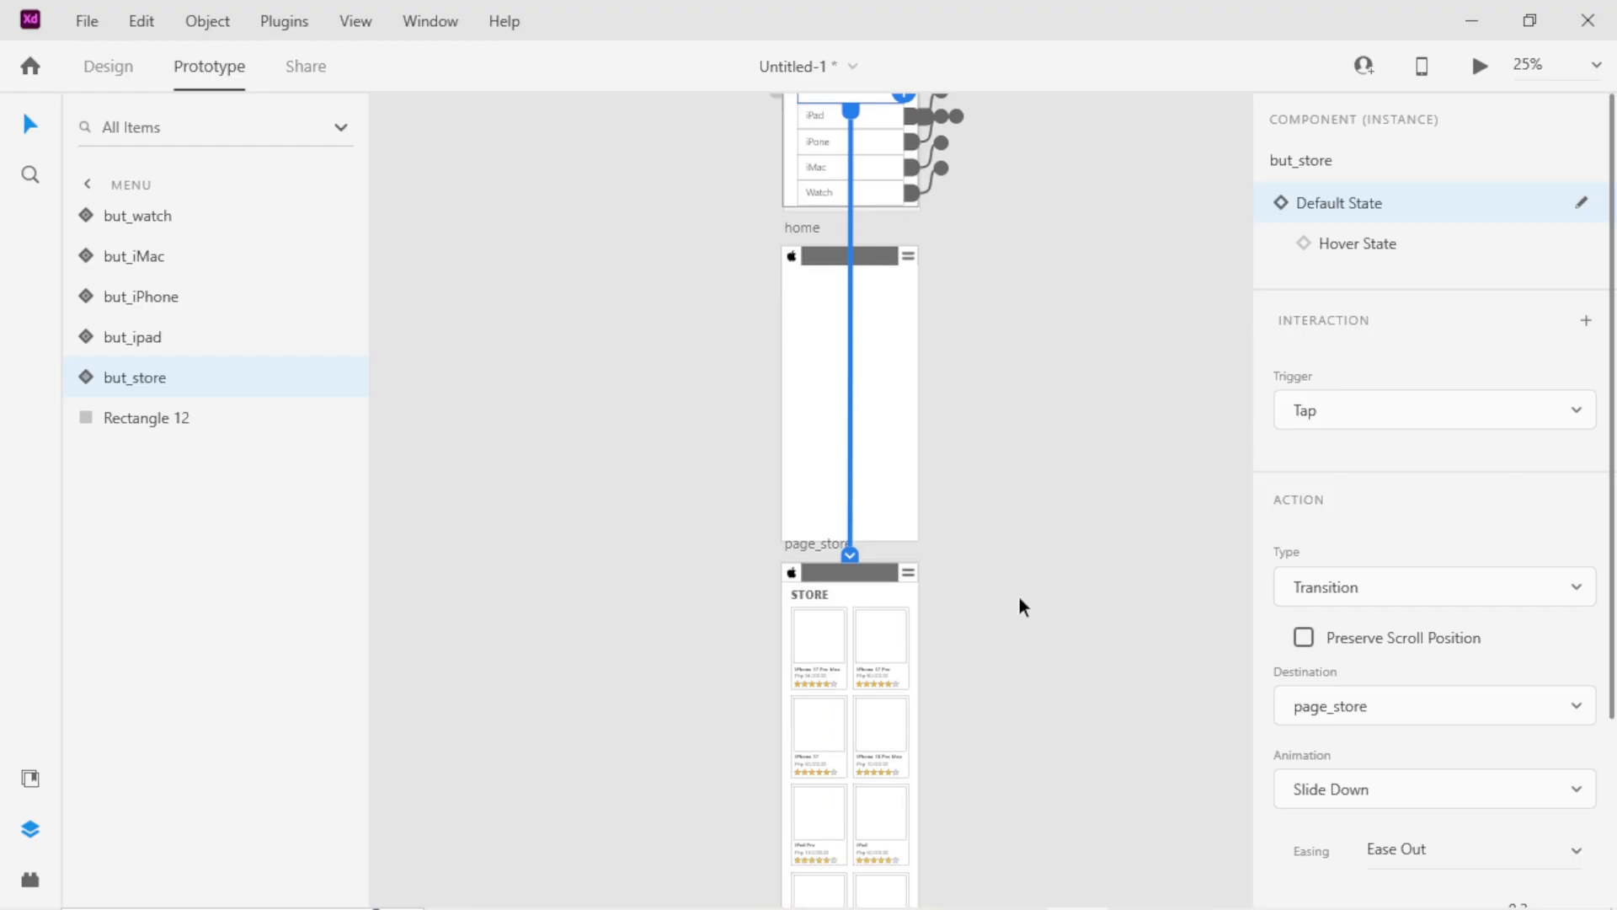
click(1365, 792)
click(1319, 354)
click(868, 576)
scroll(885, 566, up, 1)
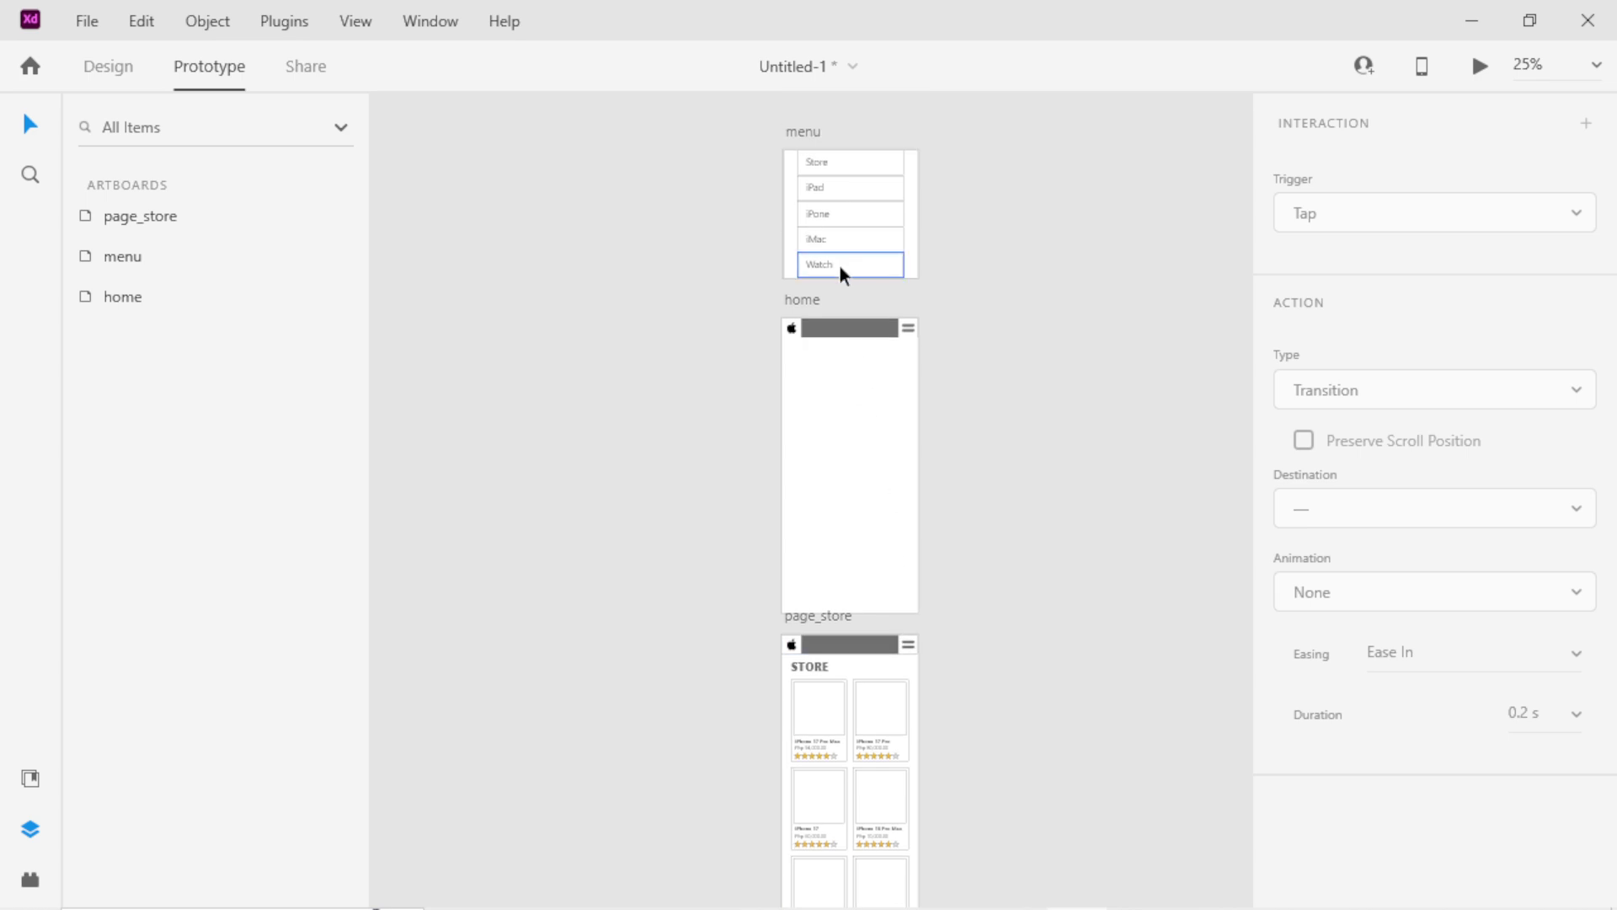
Preview the prototype from the home artboard, open Store through the menu and check the store page's vertical scrolling.
click(802, 300)
click(1478, 67)
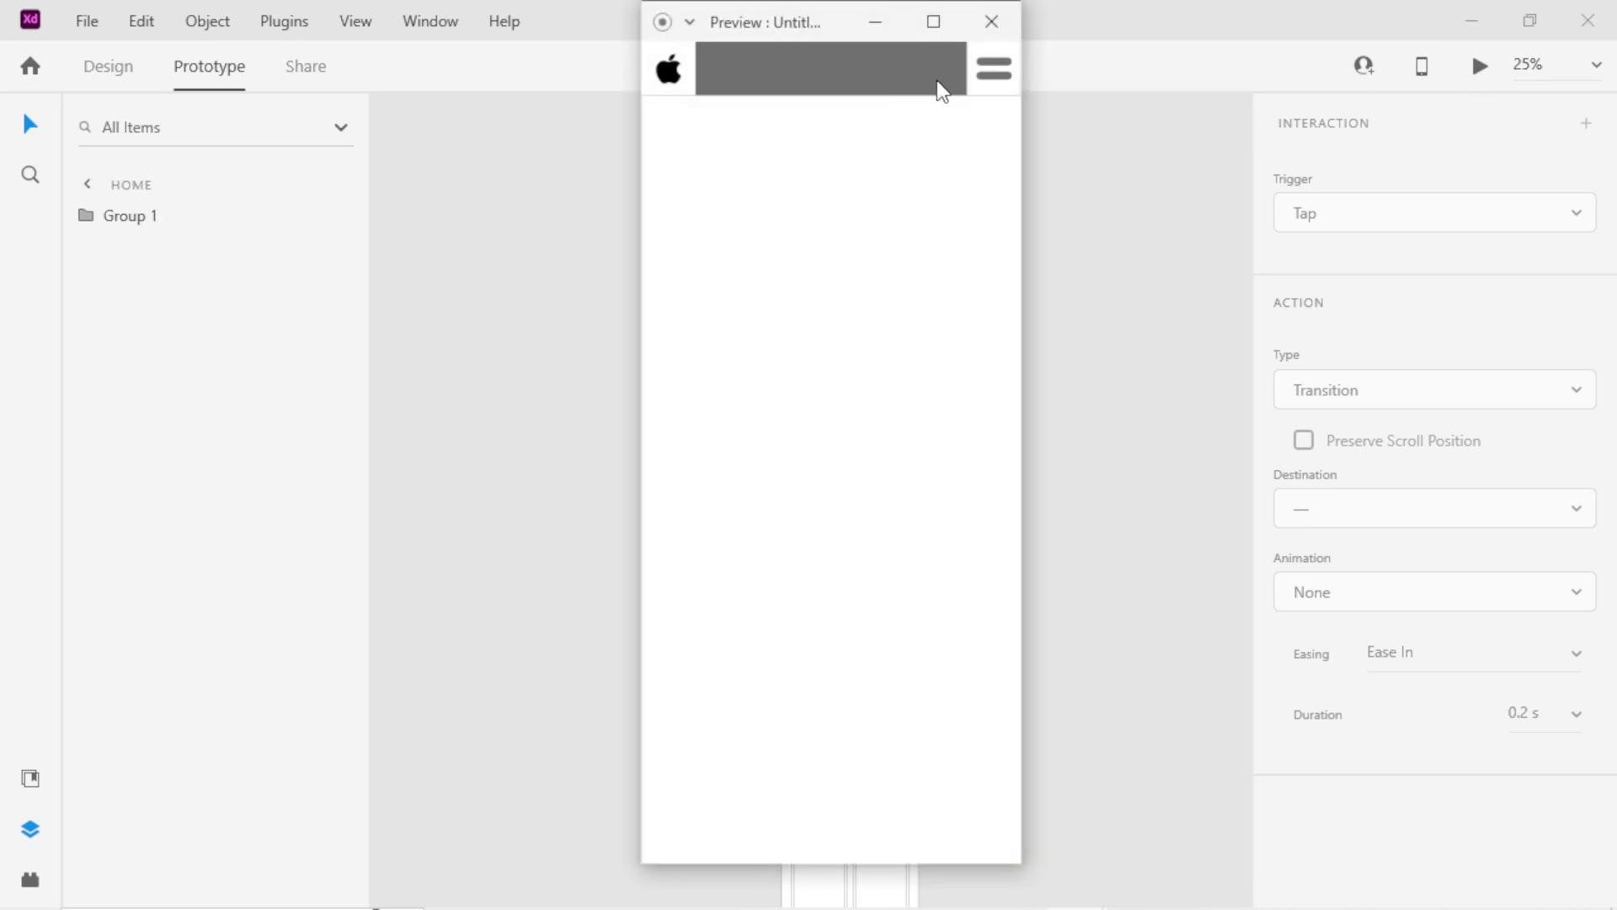
click(981, 75)
click(752, 131)
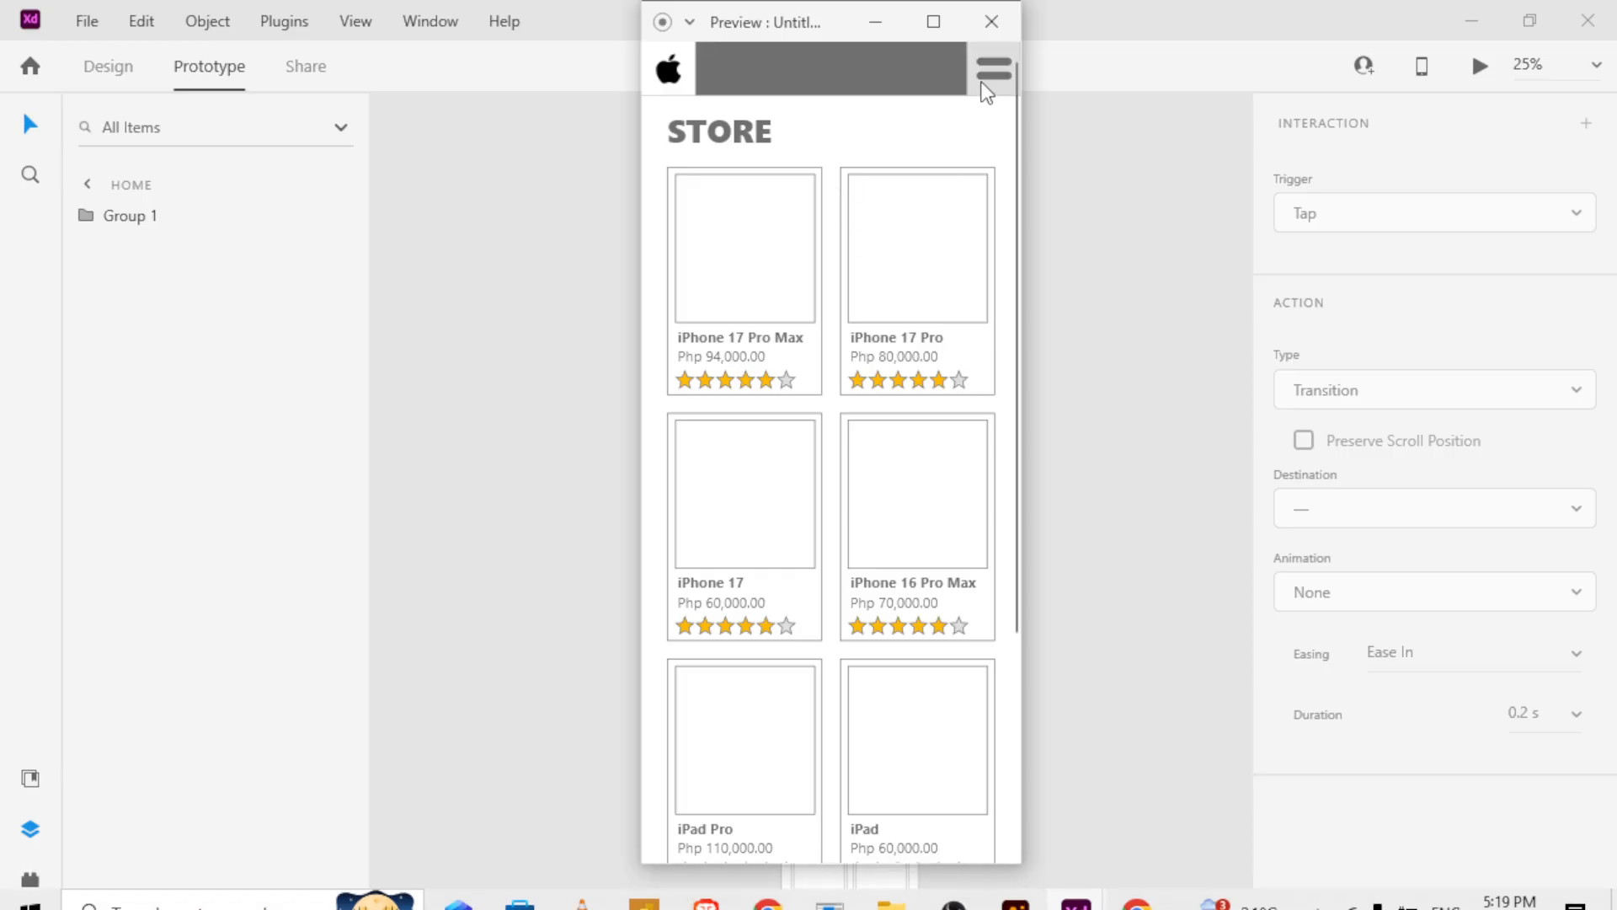
scroll(901, 272, down, 5)
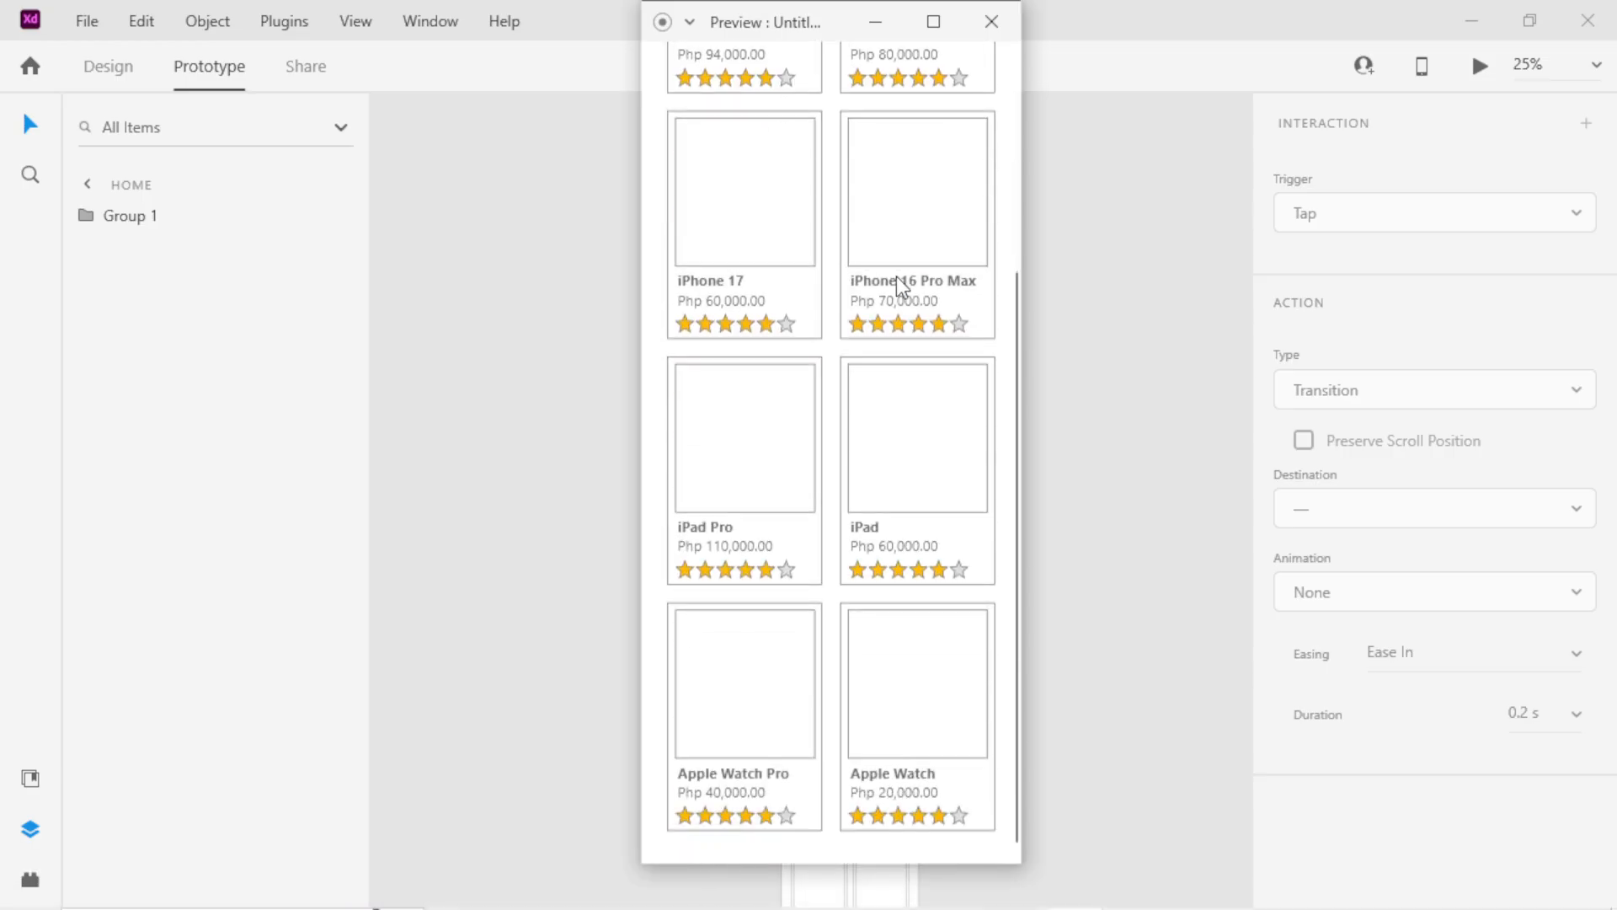
scroll(896, 276, up, 5)
scroll(896, 277, down, 5)
scroll(896, 271, up, 5)
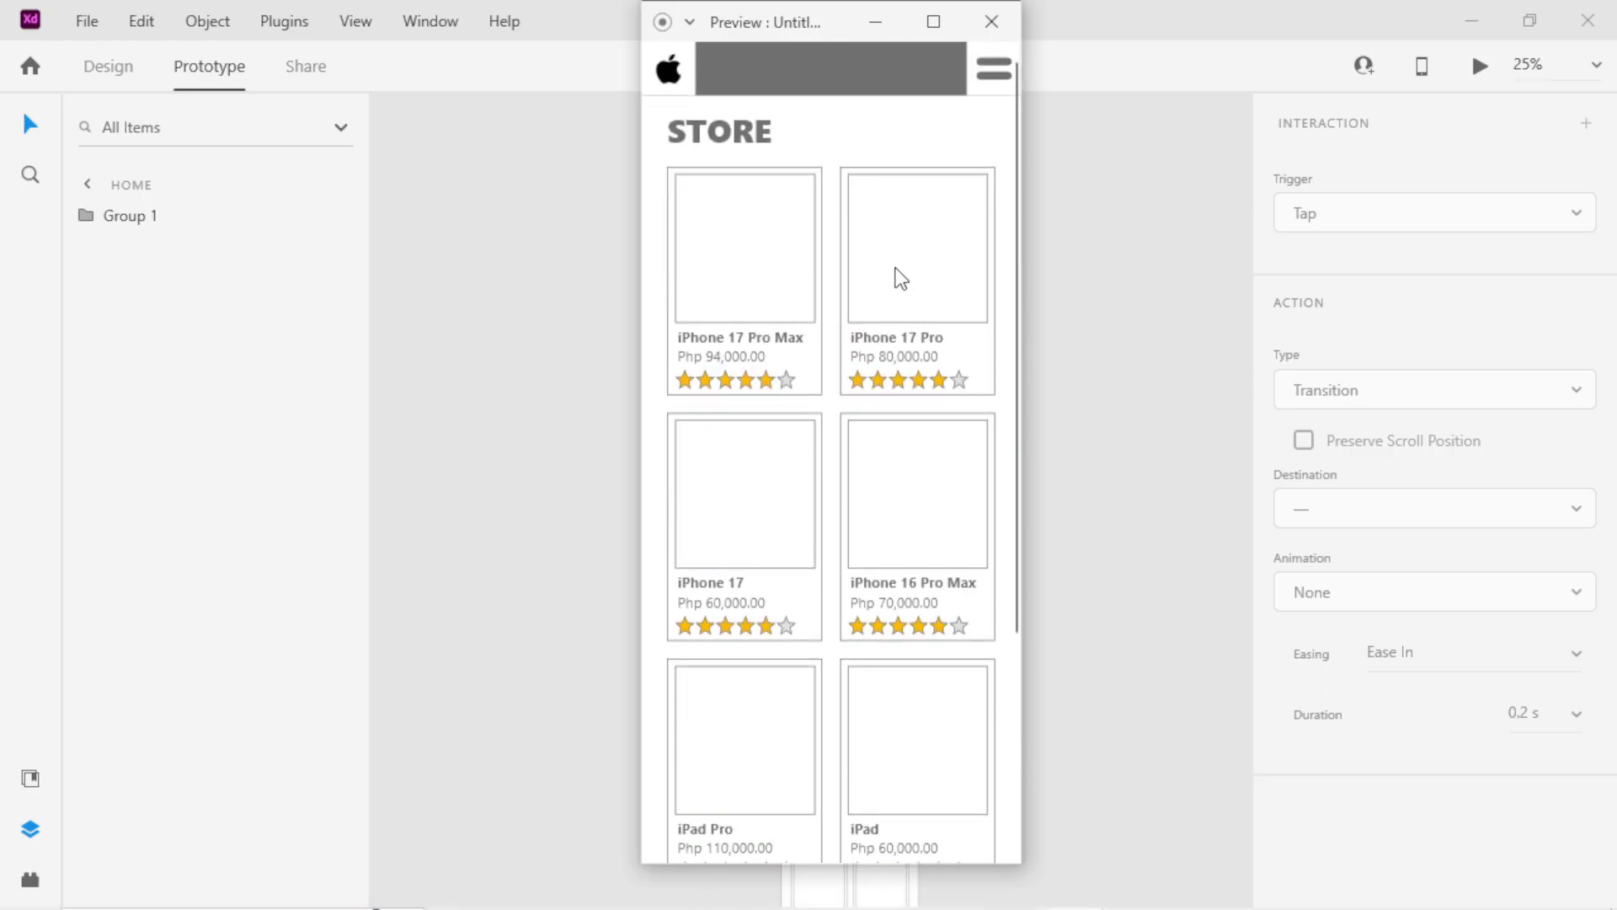
scroll(895, 268, down, 1)
scroll(895, 268, up, 1)
click(990, 25)
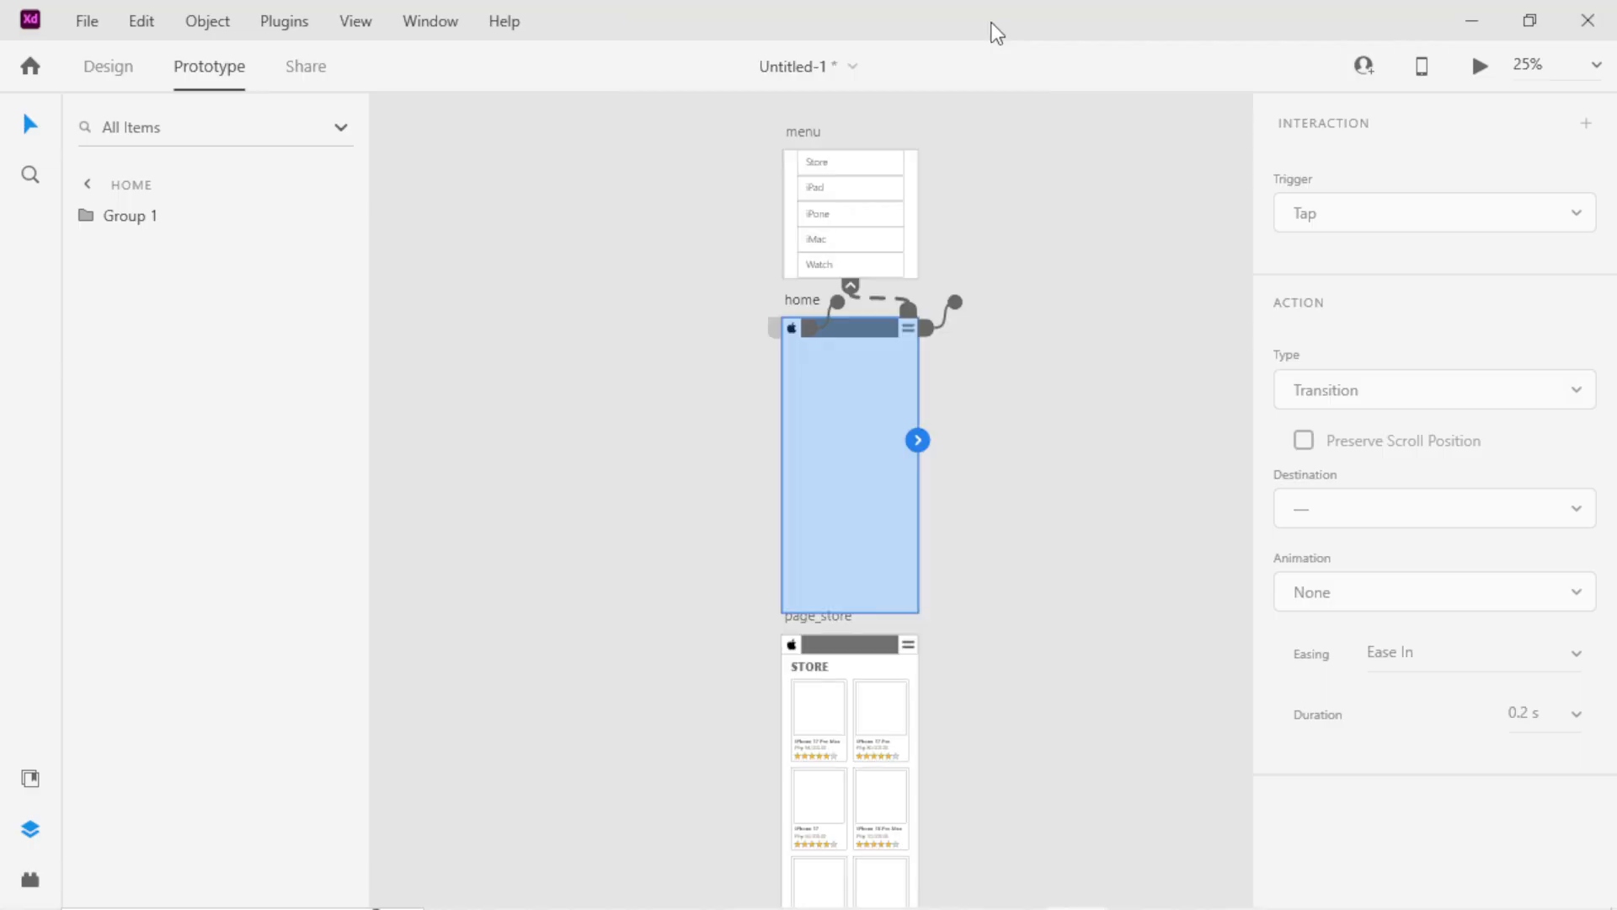
Back in design mode, move the page_store artboard down to about Y 1093 to widen the gap below the home artboard.
click(1017, 440)
scroll(990, 548, down, 1)
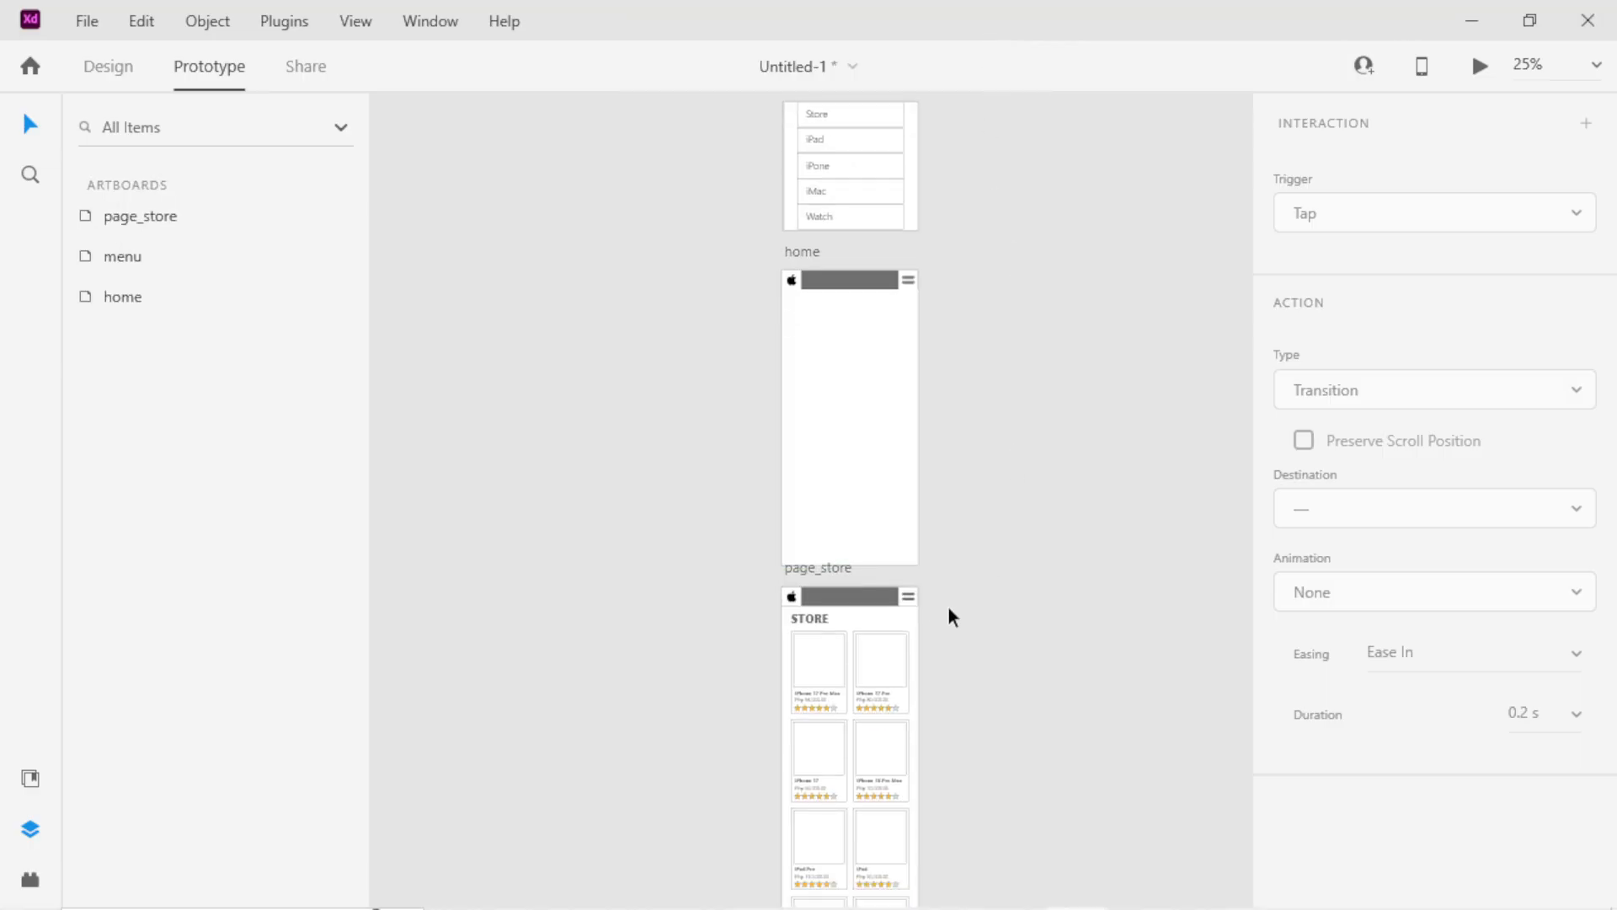
scroll(947, 603, down, 1)
scroll(960, 623, down, 1)
scroll(948, 593, down, 1)
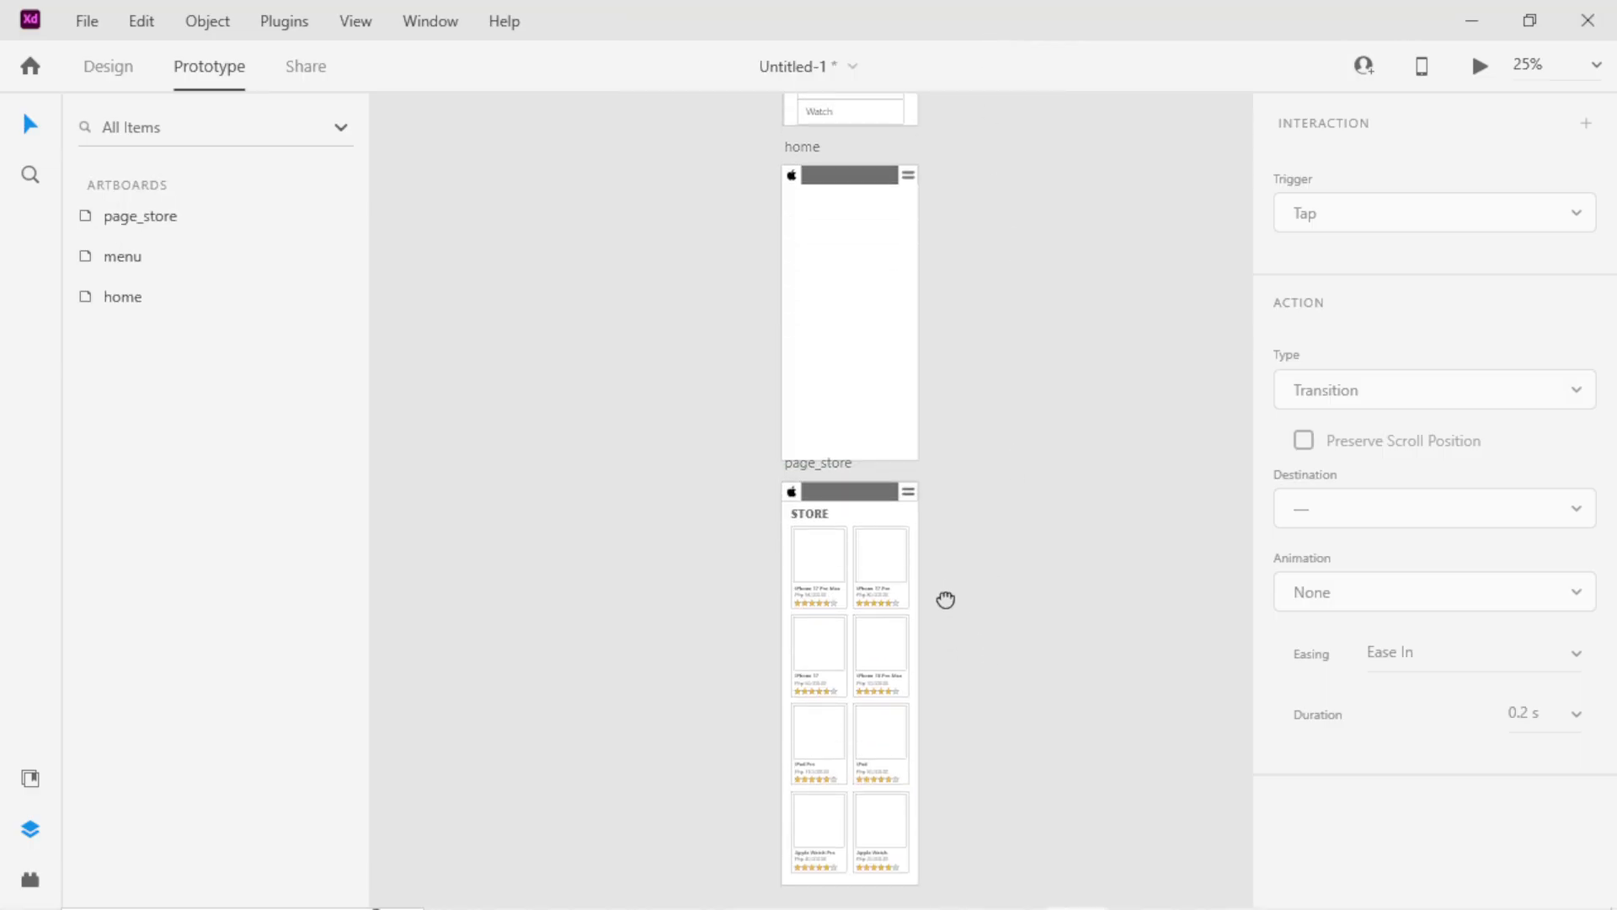
scroll(910, 493, up, 1)
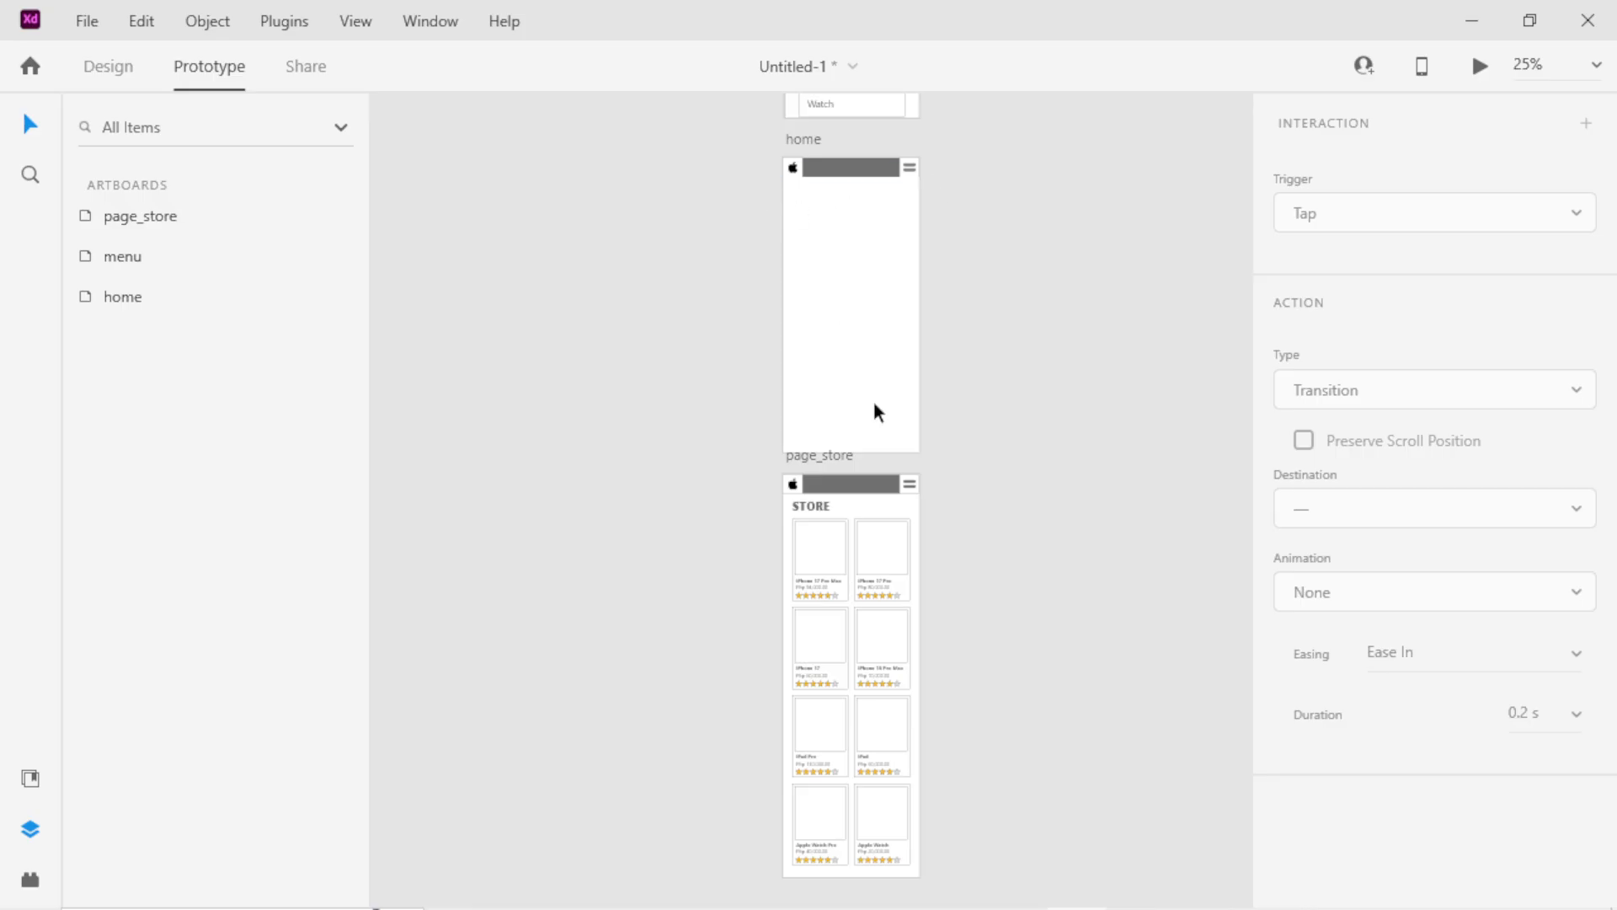
scroll(872, 401, up, 1)
drag(924, 579, 879, 358)
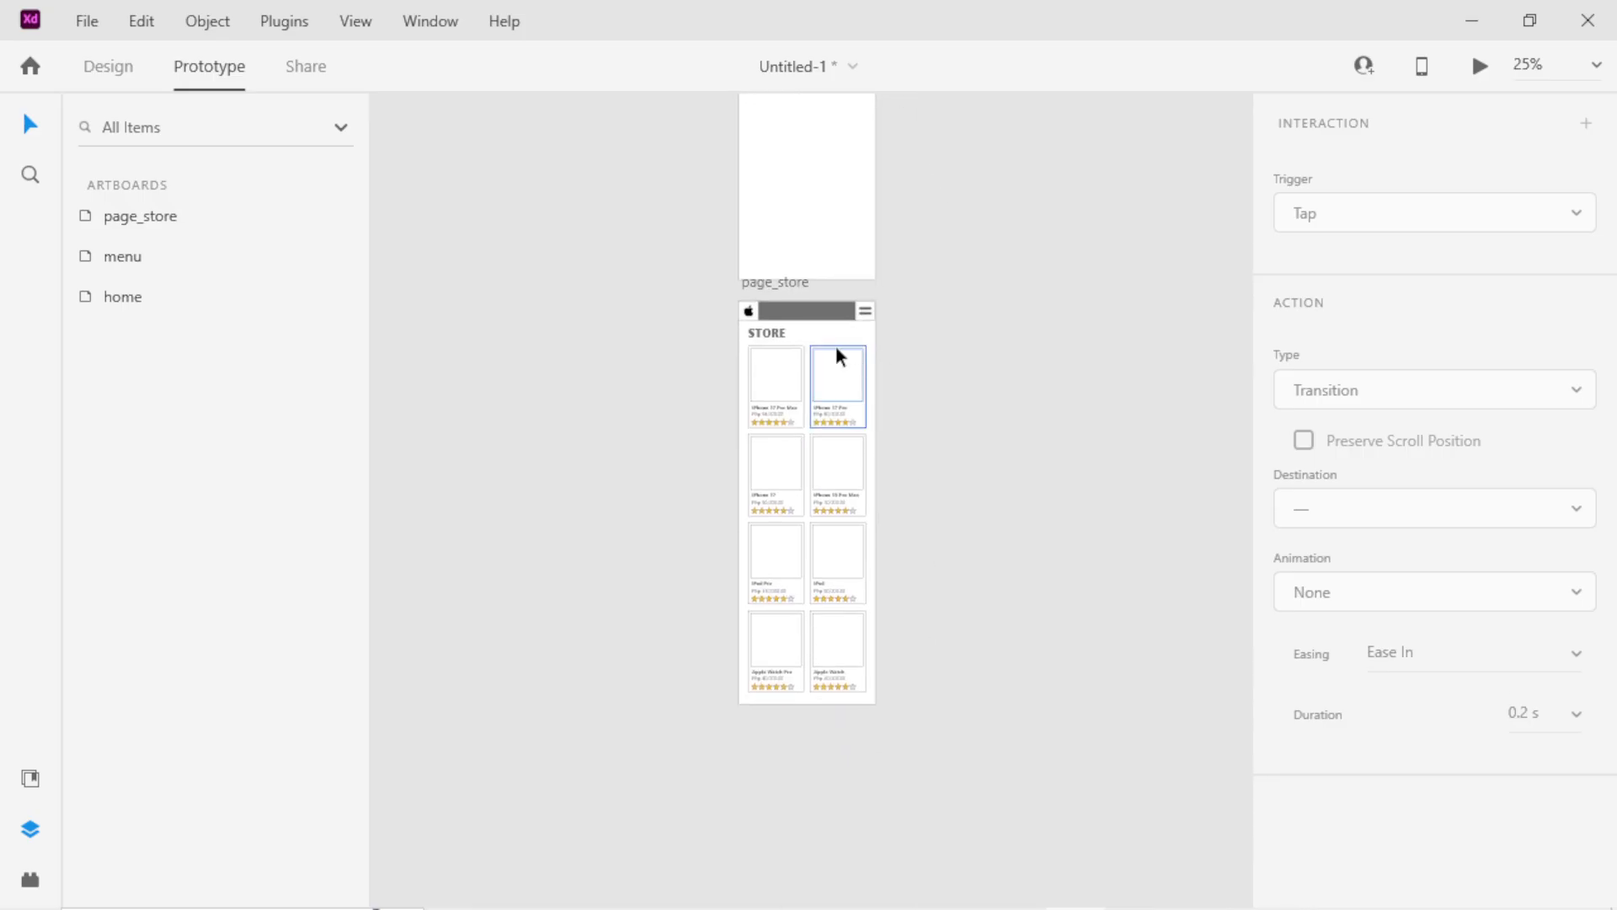
click(785, 287)
click(108, 67)
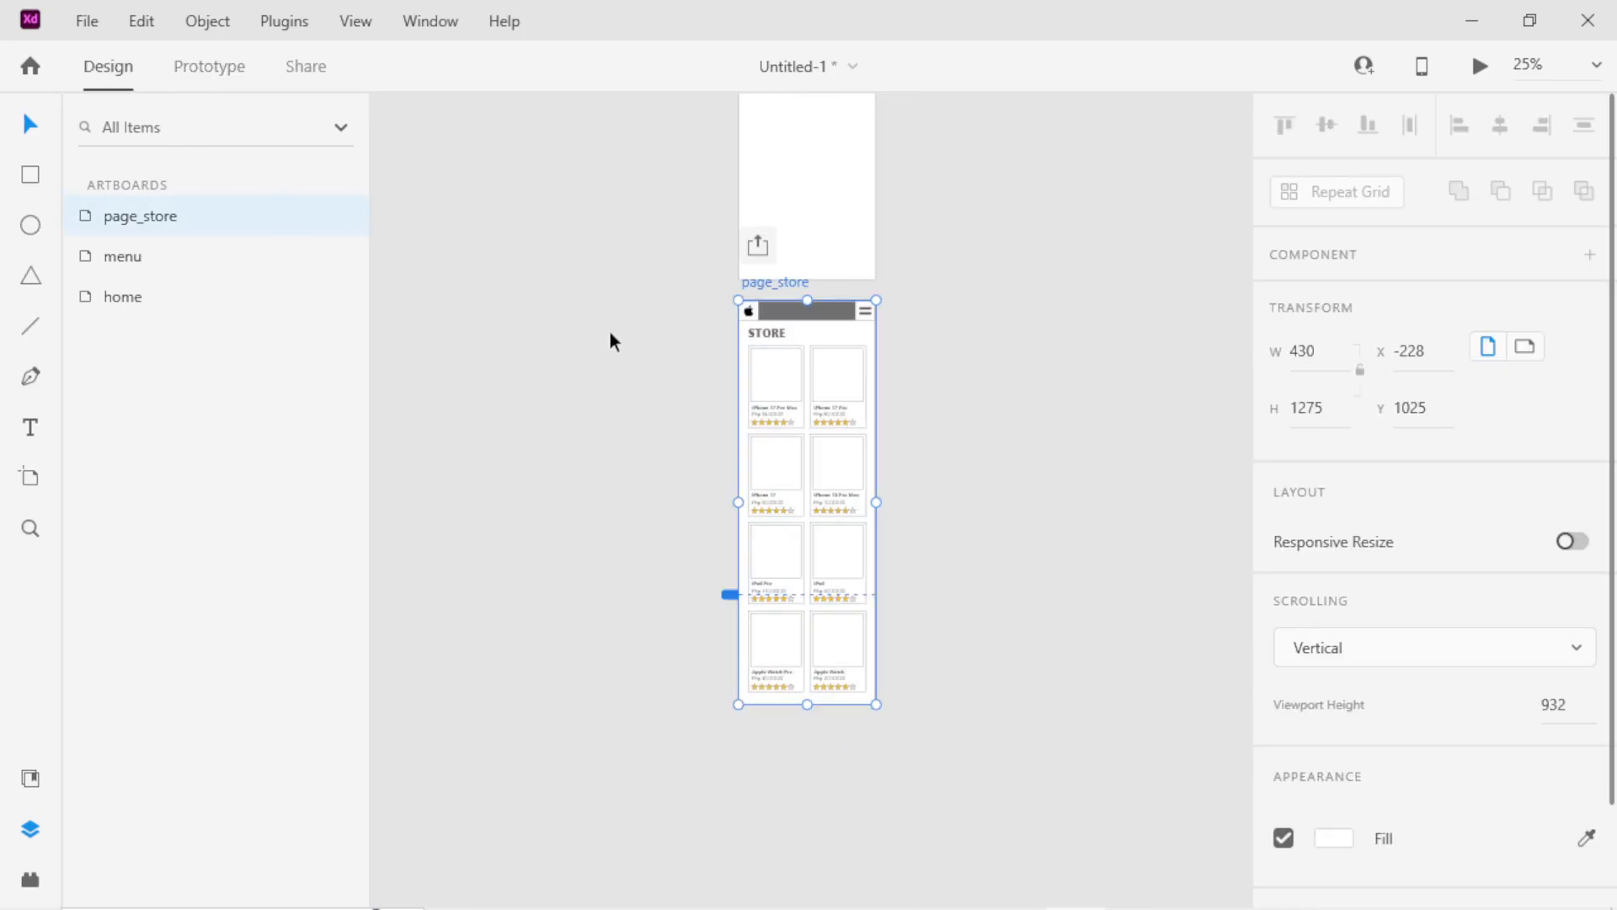
click(609, 341)
drag(792, 278, 792, 301)
click(892, 317)
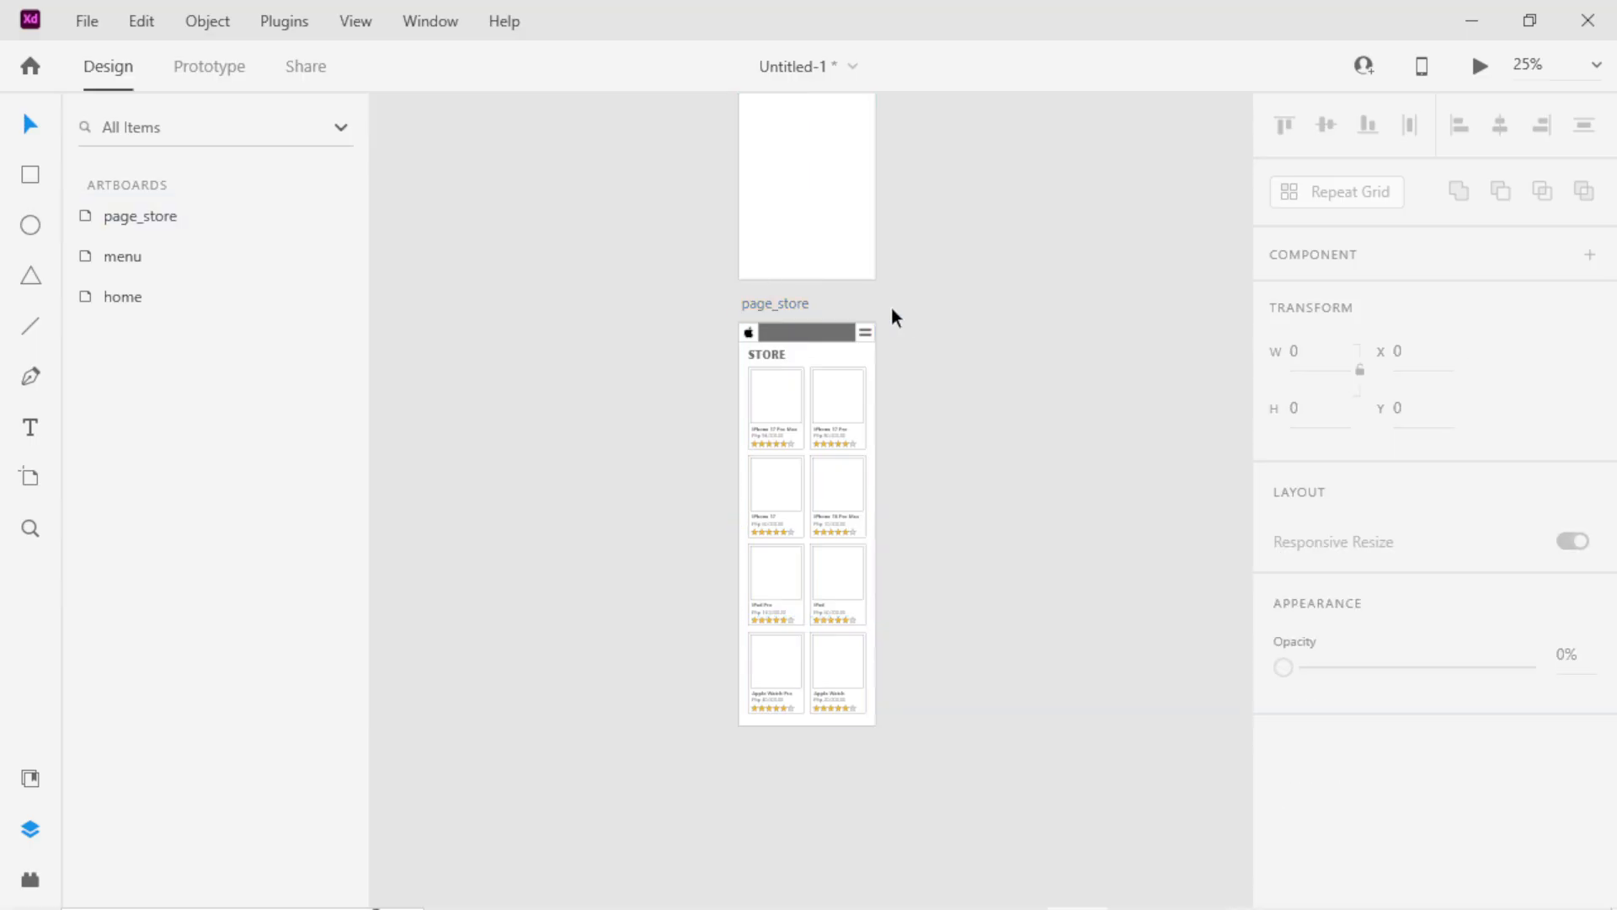
Duplicate the page_store artboard and place the copy directly below the original at about X -228, Y 2473.
click(781, 304)
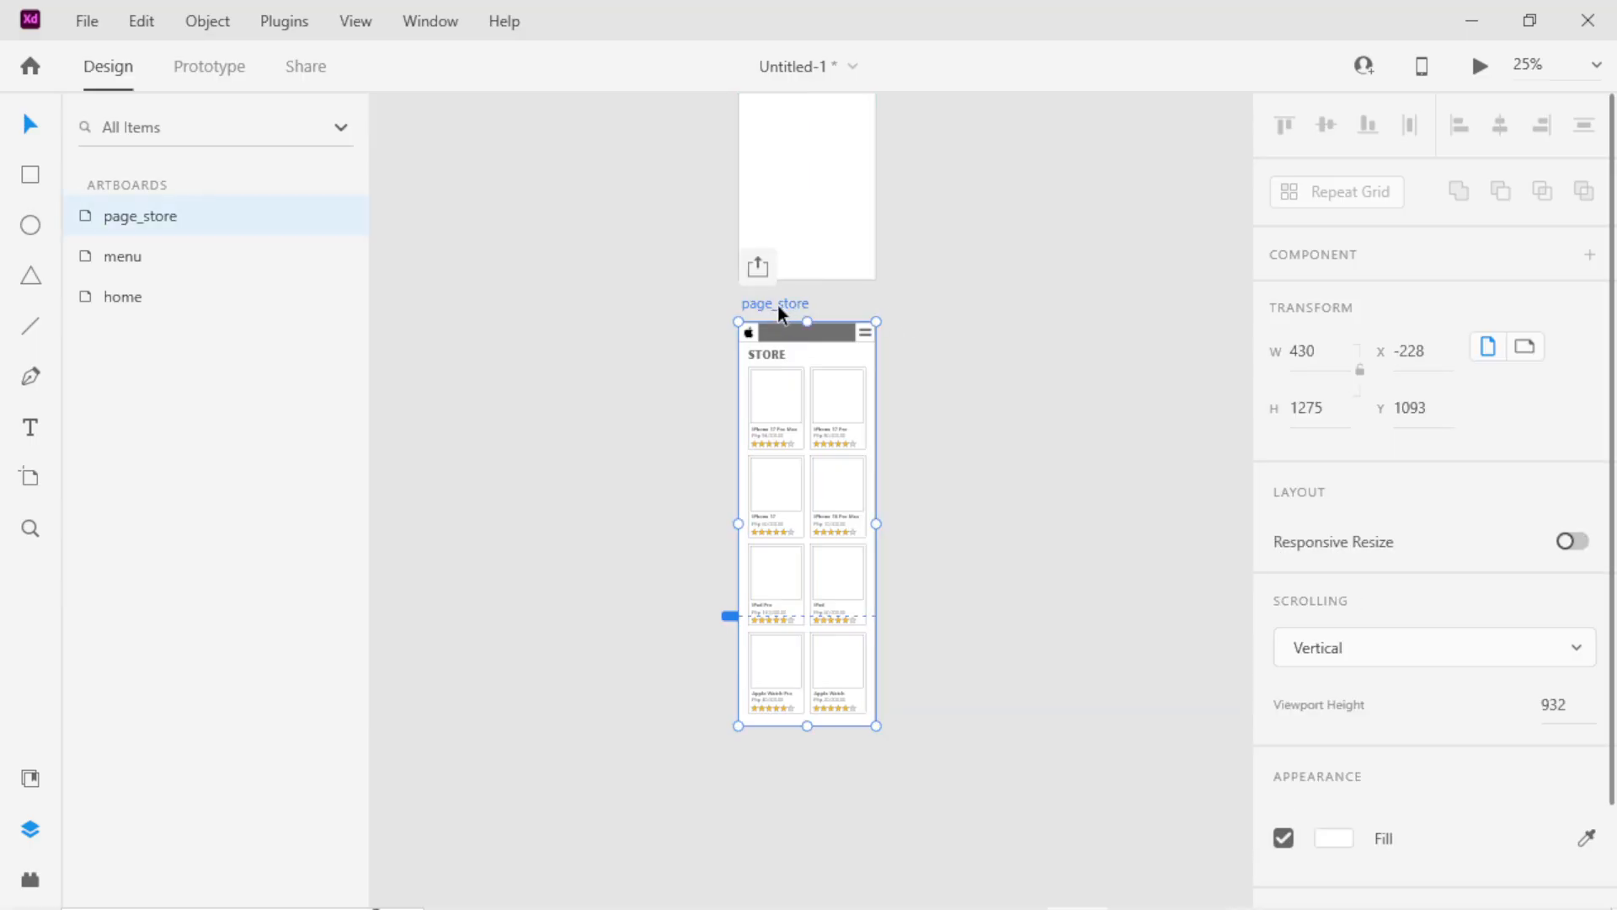
drag(775, 301, 770, 739)
key(ctrl+z)
key(ctrl+d)
drag(944, 294, 787, 742)
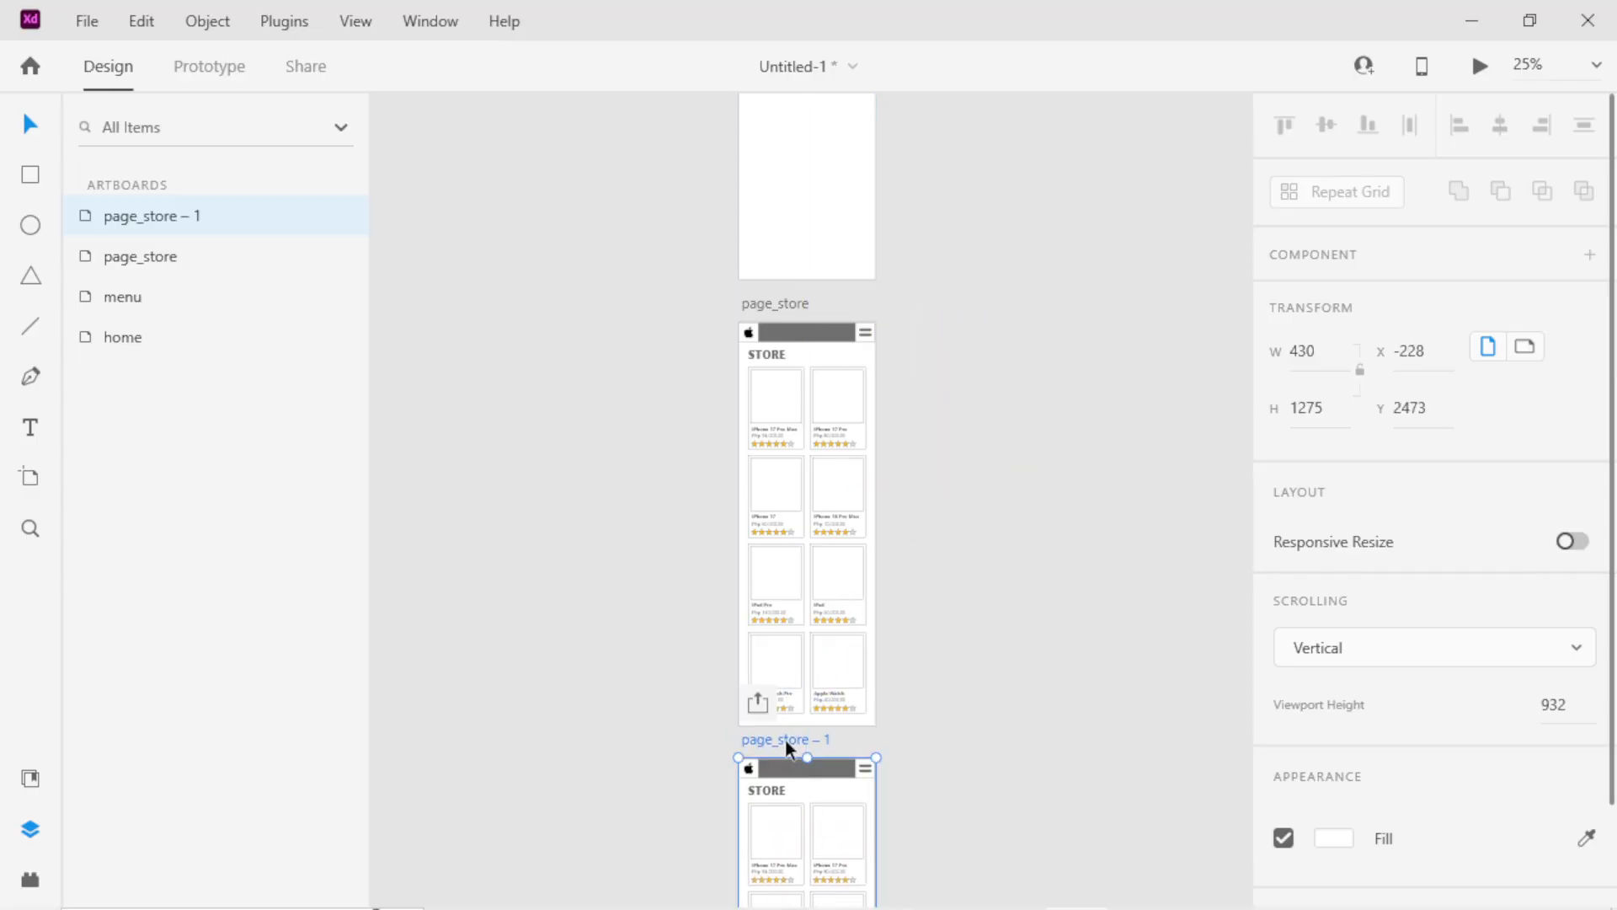
Rename the duplicated artboard as page_iphone.
double_click(785, 740)
key(End)
key(BackSpace)
key(BackSpace)
key(BackSpace)
key(BackSpace)
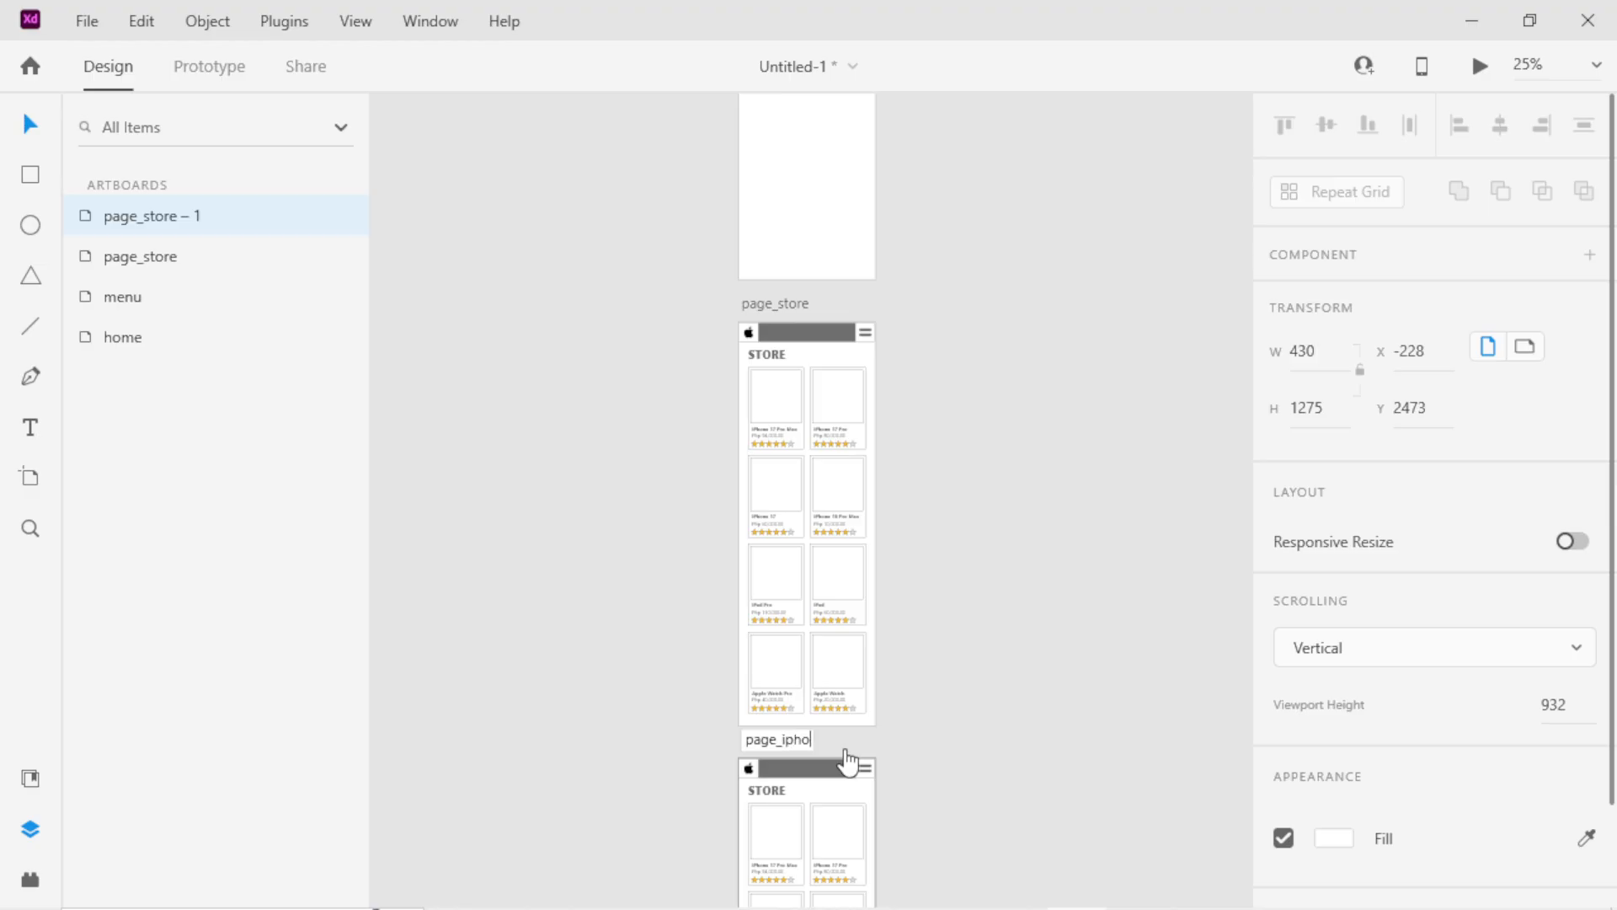
text(ne)
key(Return)
Rename the duplicated artboard below page_store as page_ipad.
scroll(1017, 758, up, 5)
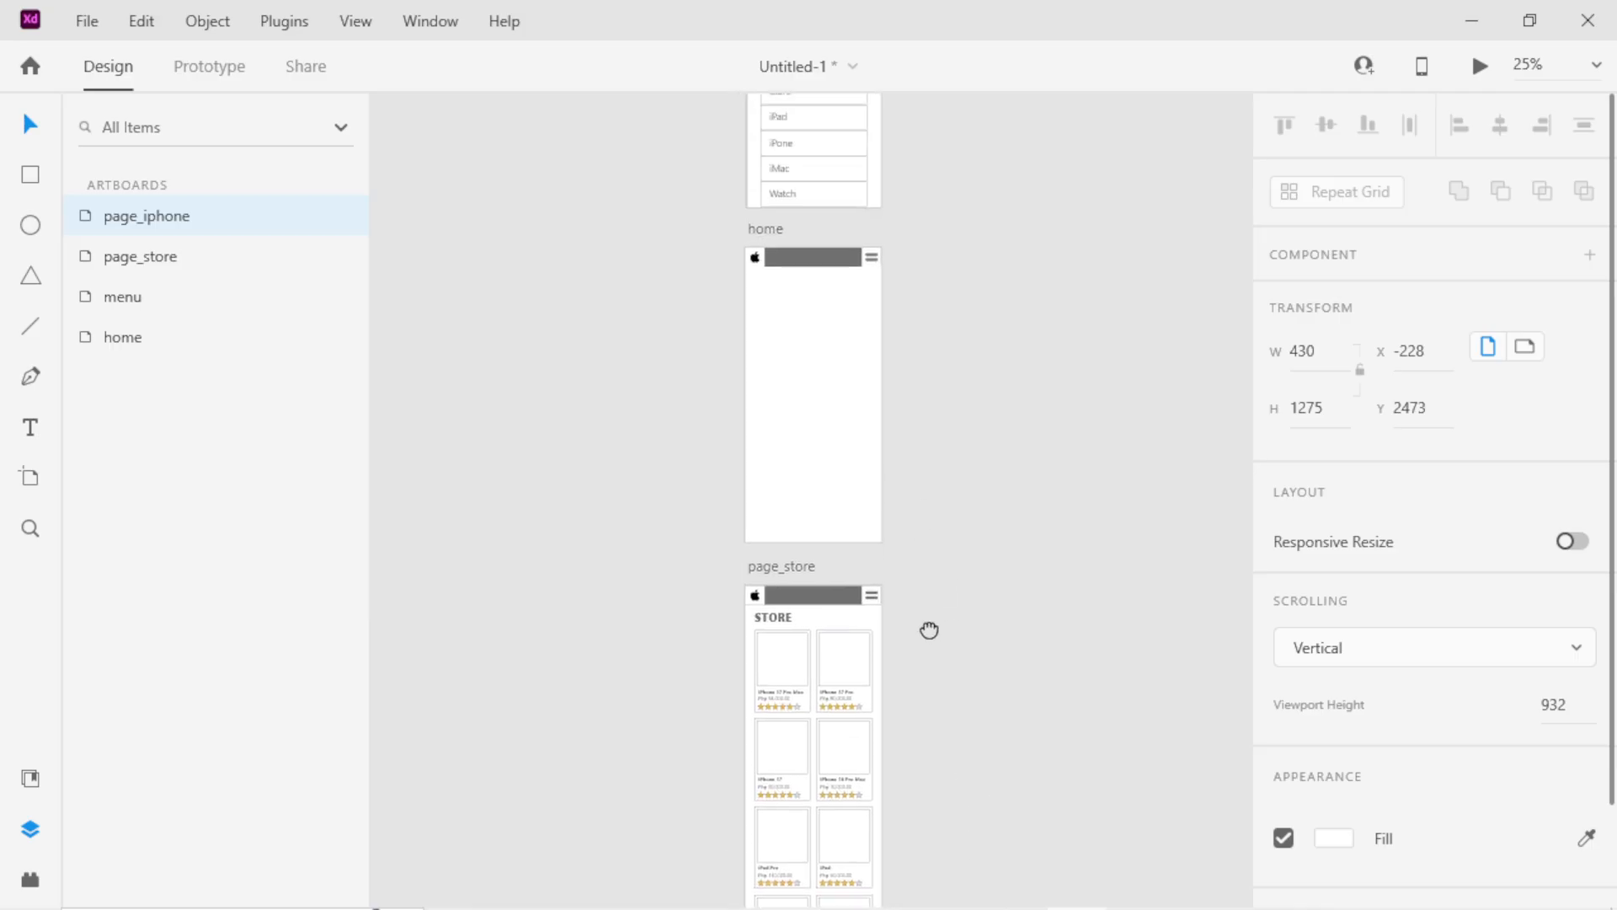
scroll(849, 382, down, 5)
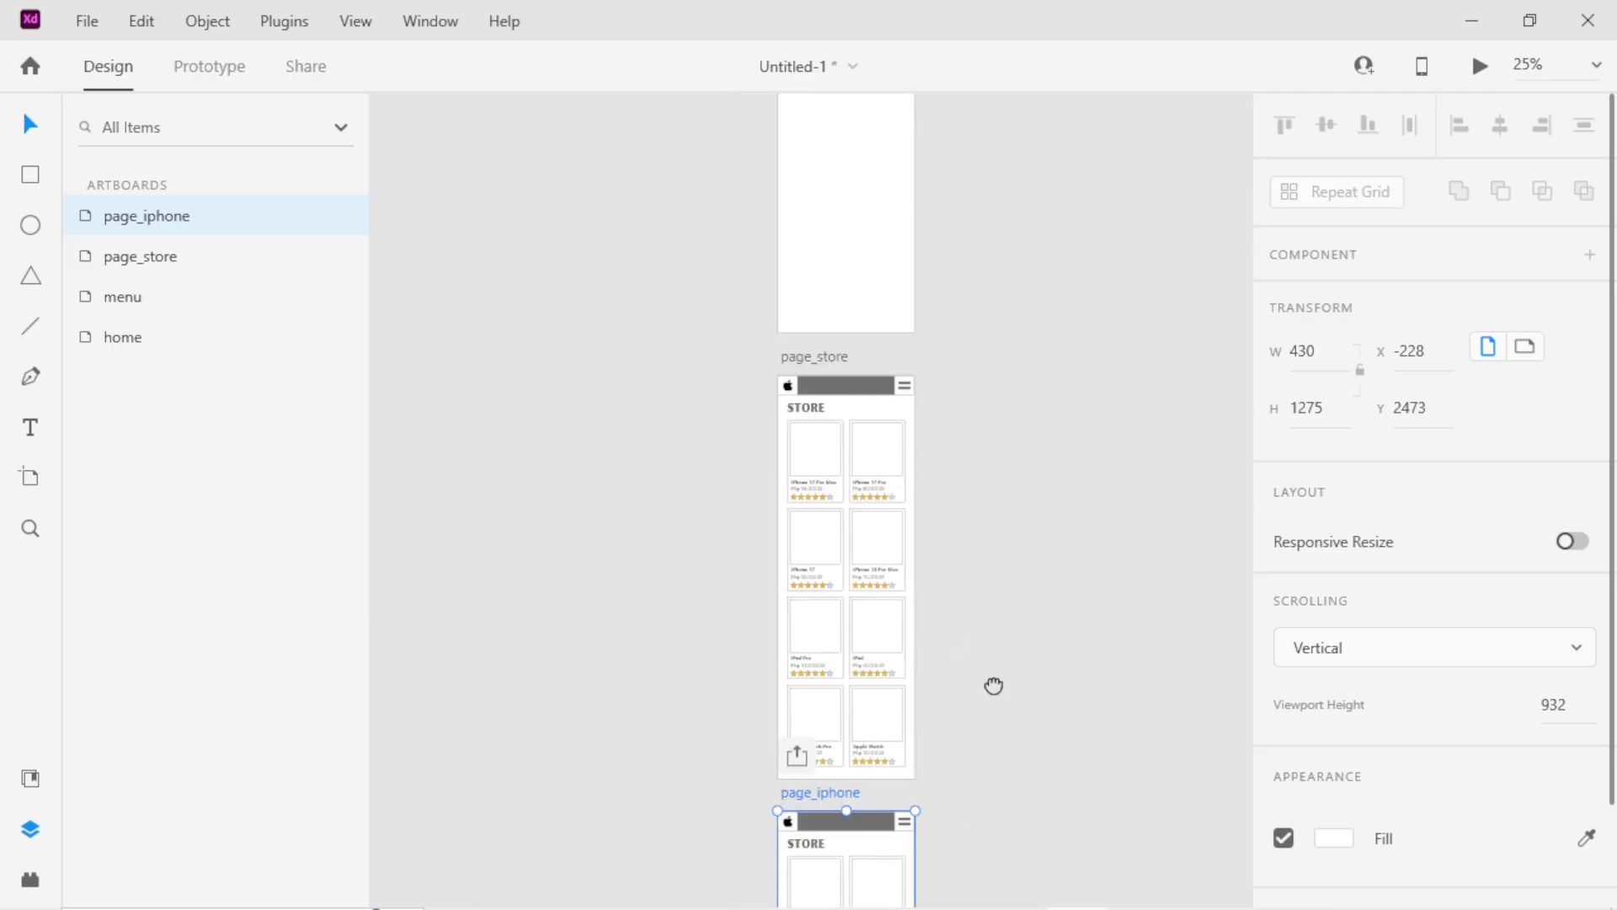
key(z)
click(887, 453)
key(t)
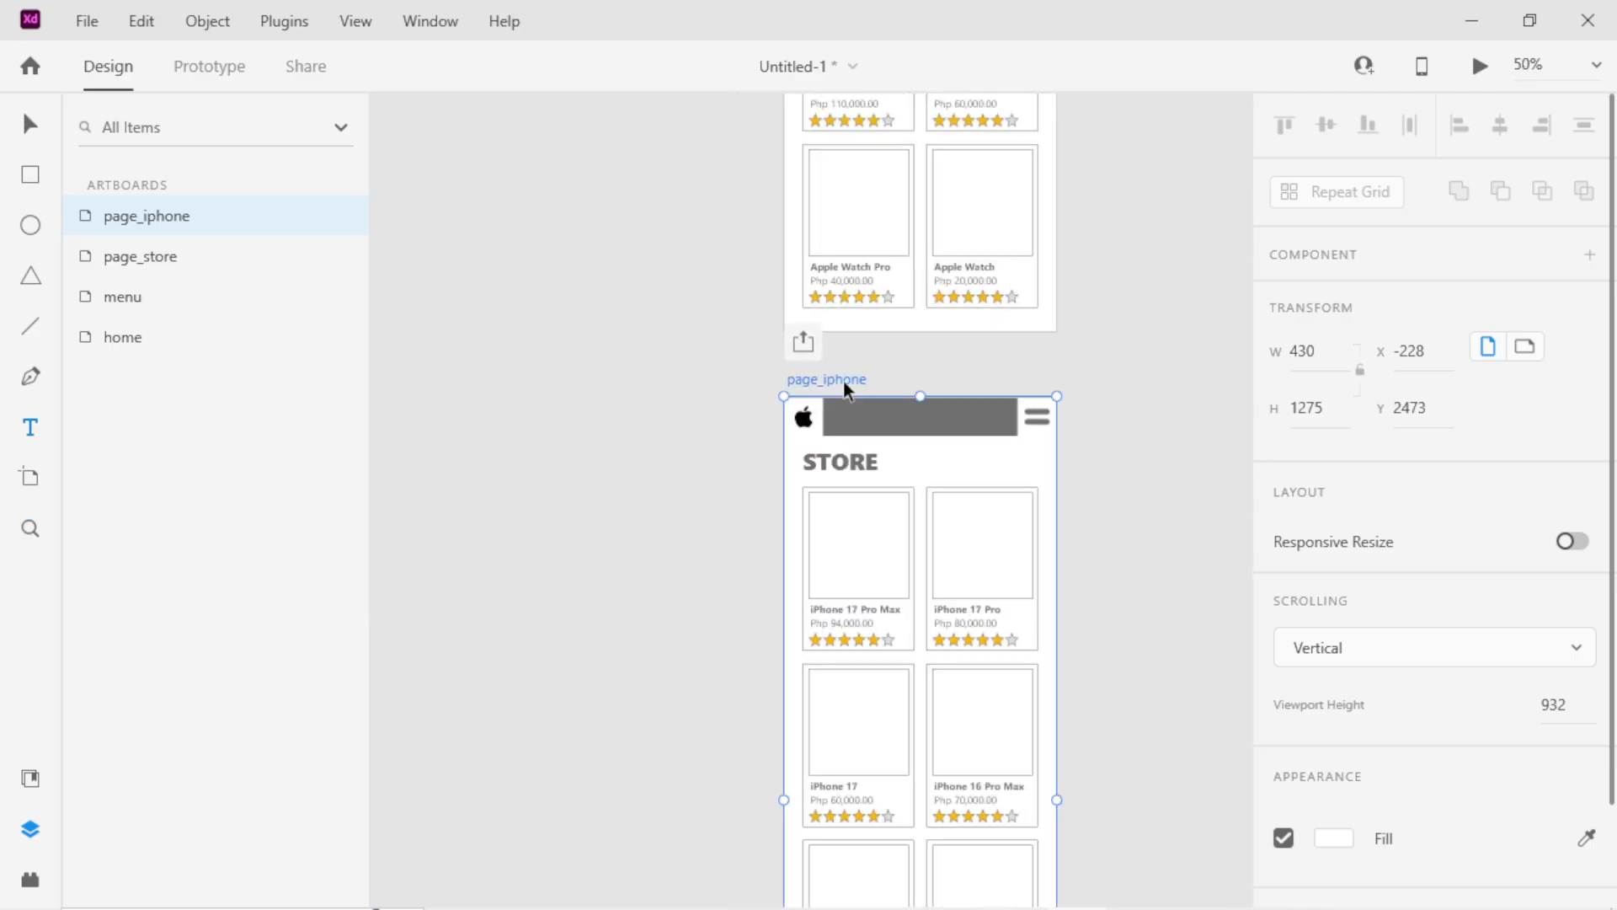
double_click(845, 379)
drag(847, 379, 857, 379)
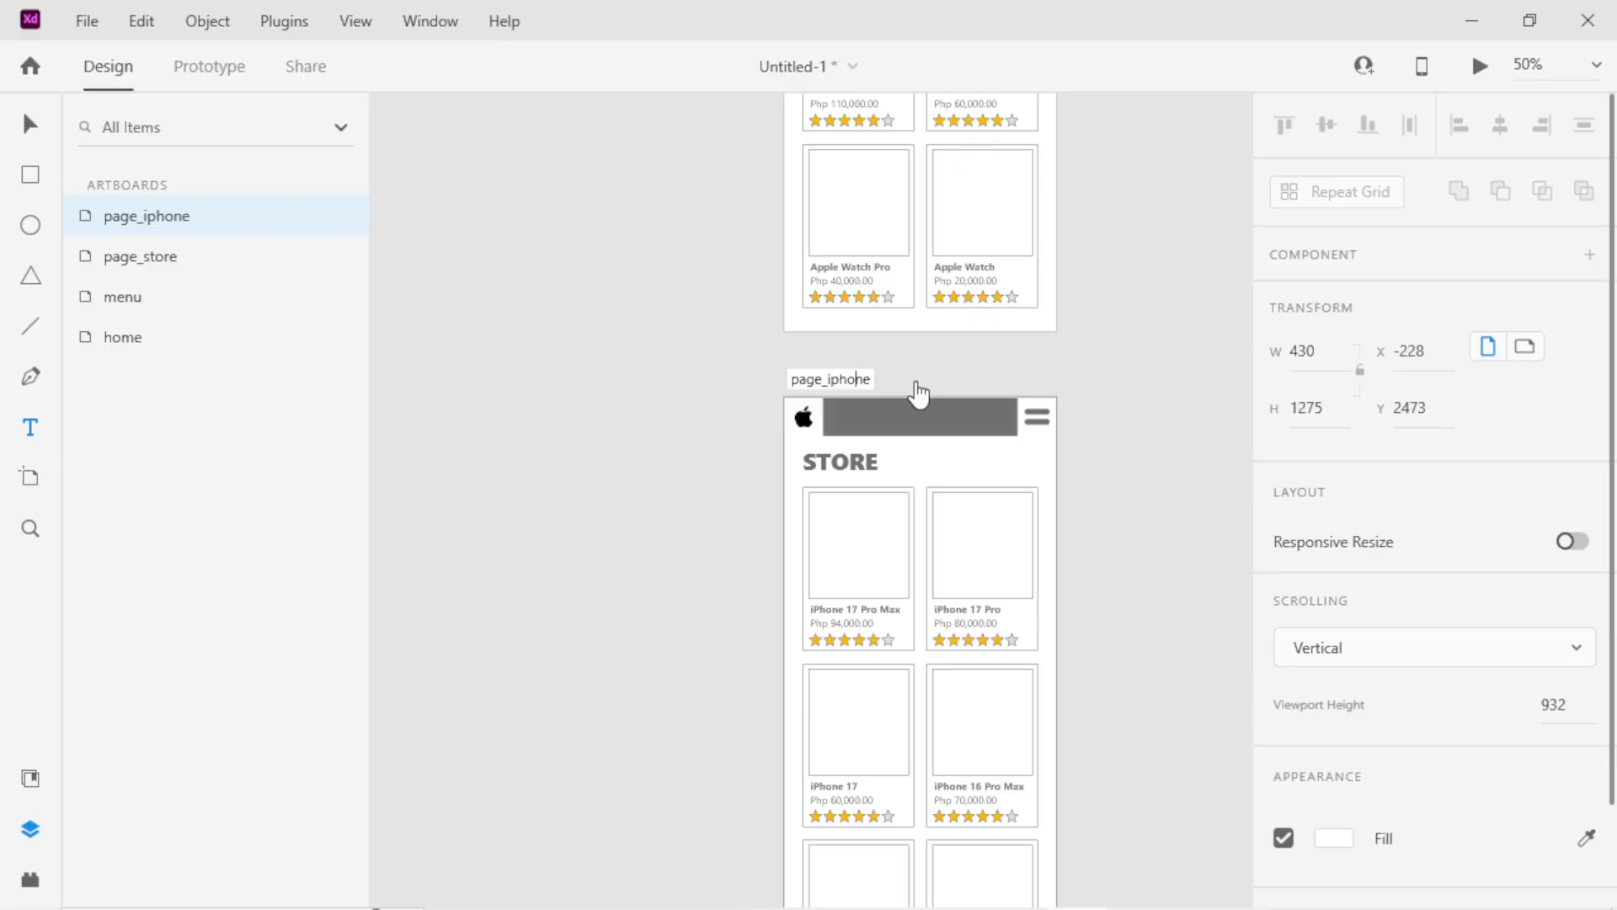
text(ad)
key(Return)
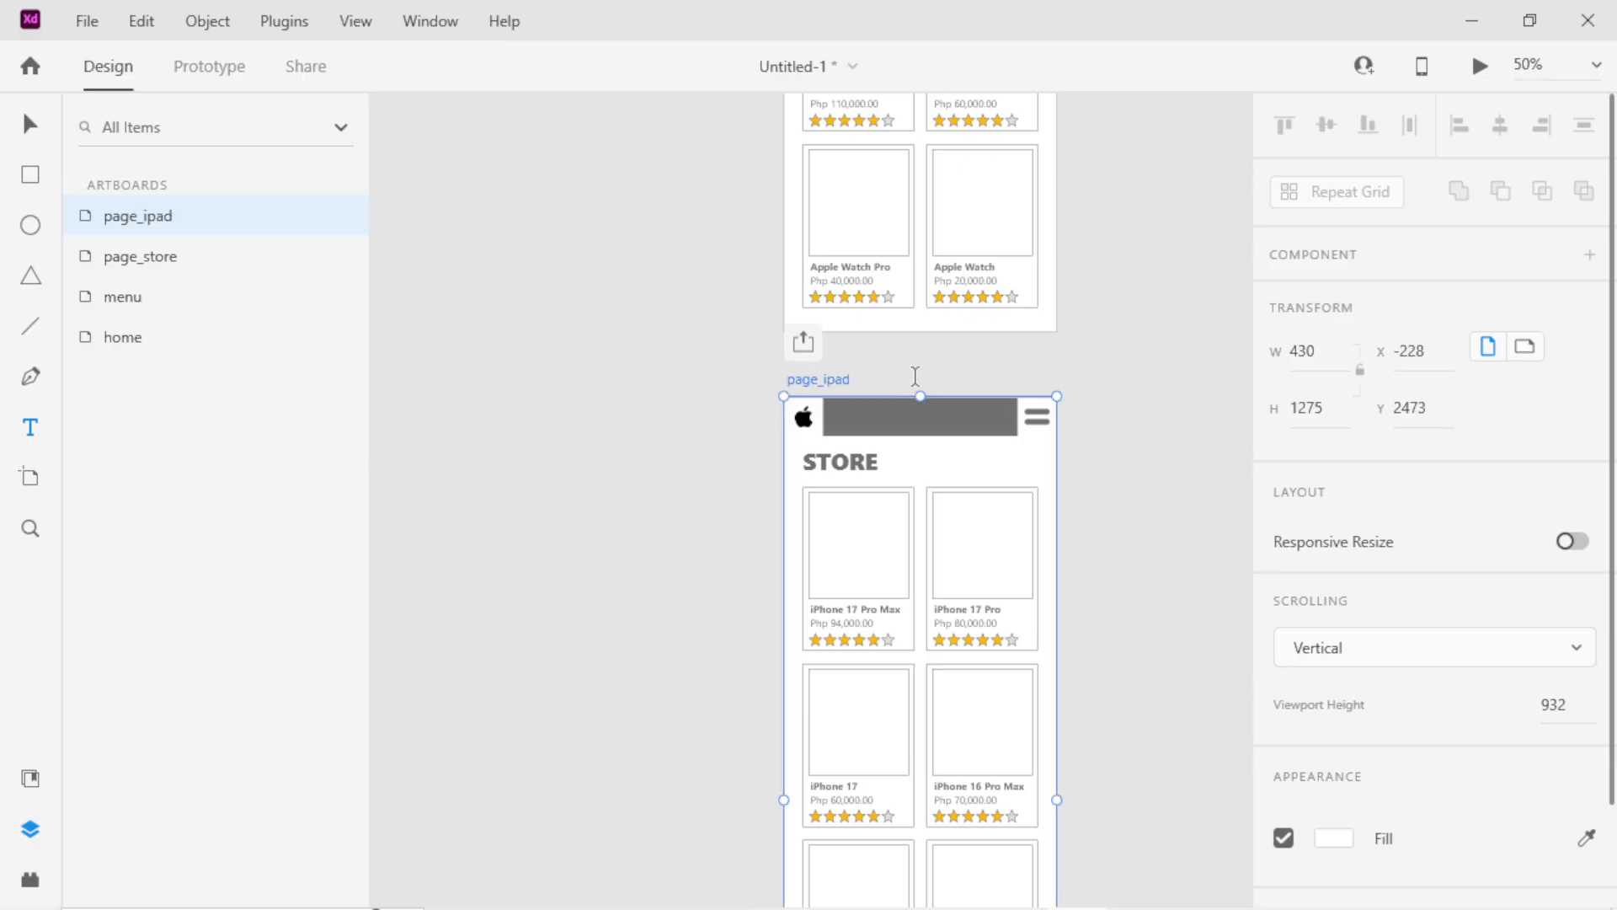
Replace the STORE heading text on the page_ipad artboard with iPad.
click(30, 125)
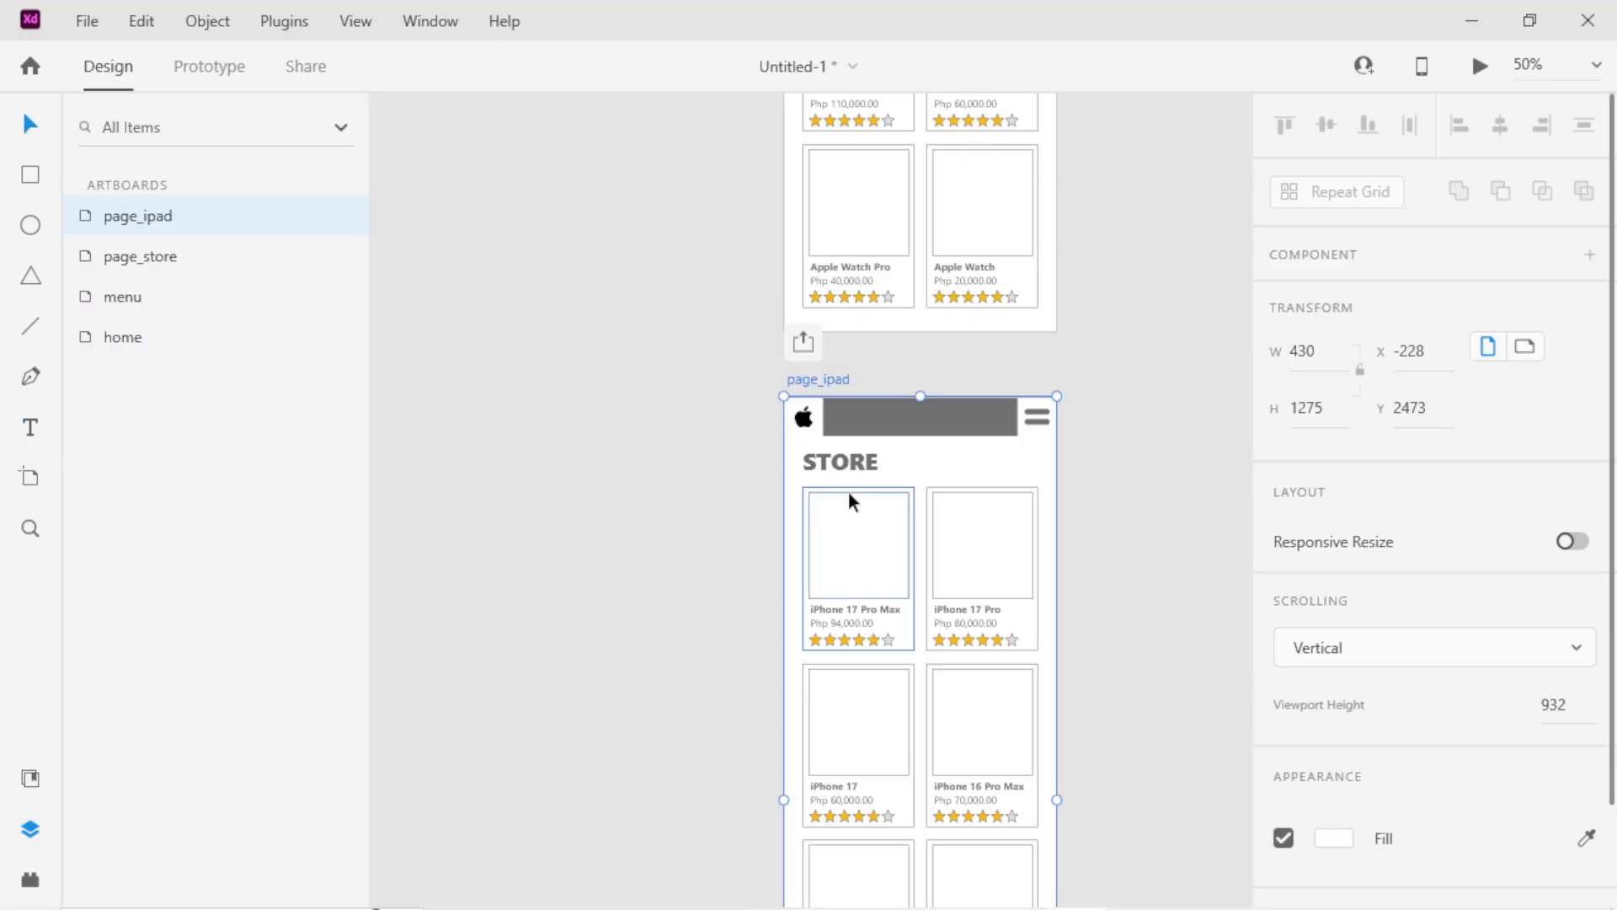
click(841, 459)
double_click(841, 459)
key(BackSpace)
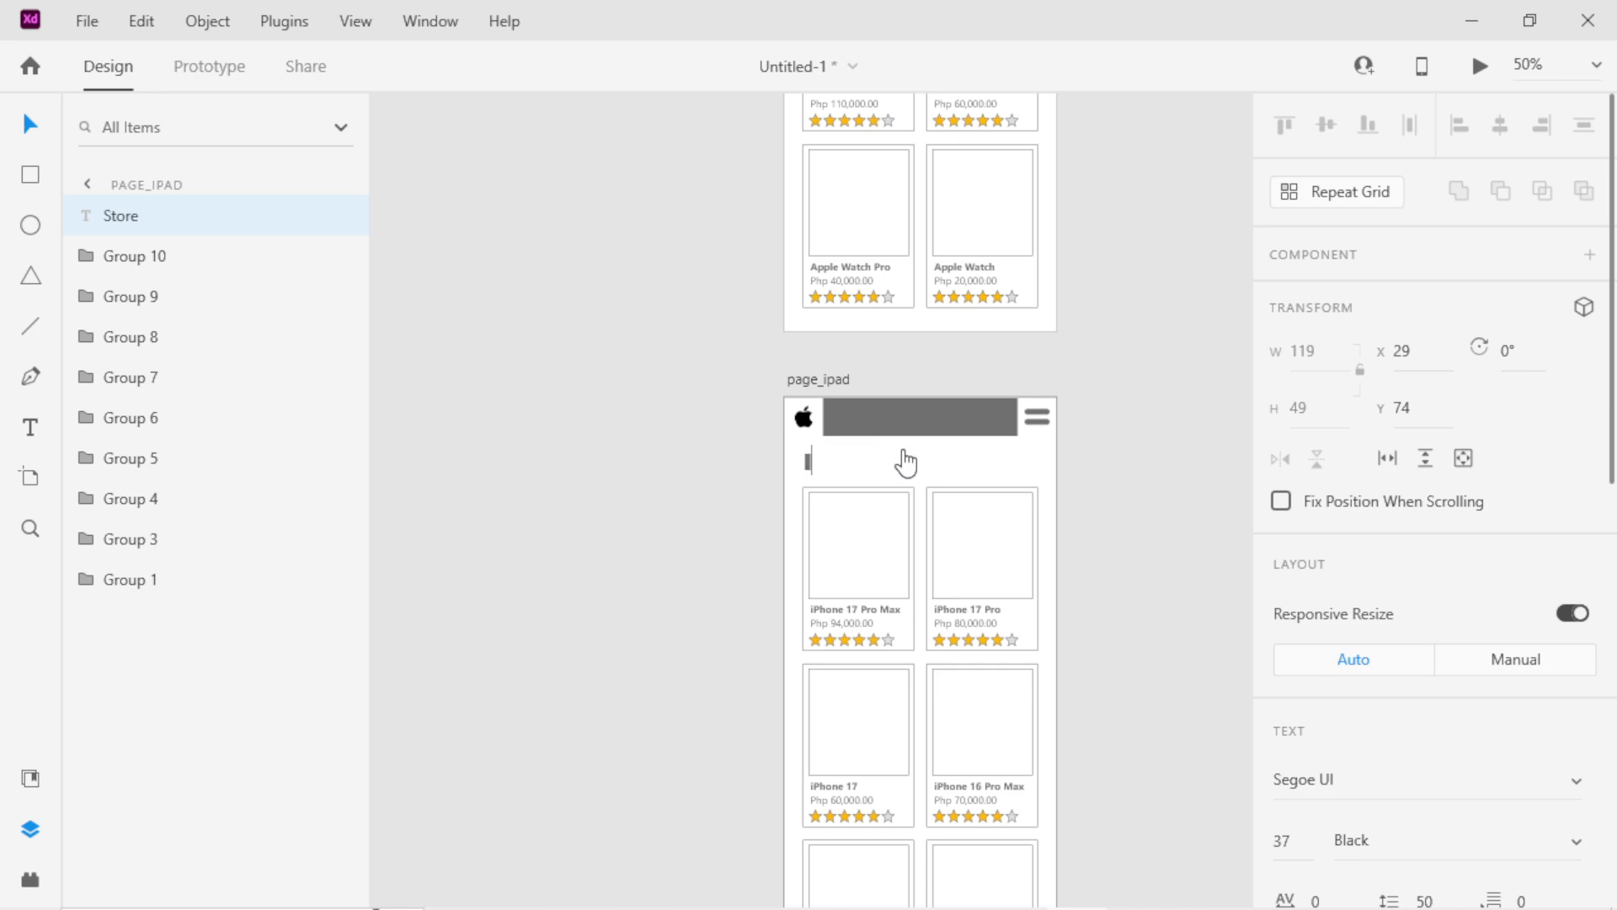
text(IPAD)
key(BackSpace)
key(BackSpace)
Turn off the all-caps style on the page_ipad heading and correct its text to iPad with a lowercase i.
scroll(1320, 536, down, 4)
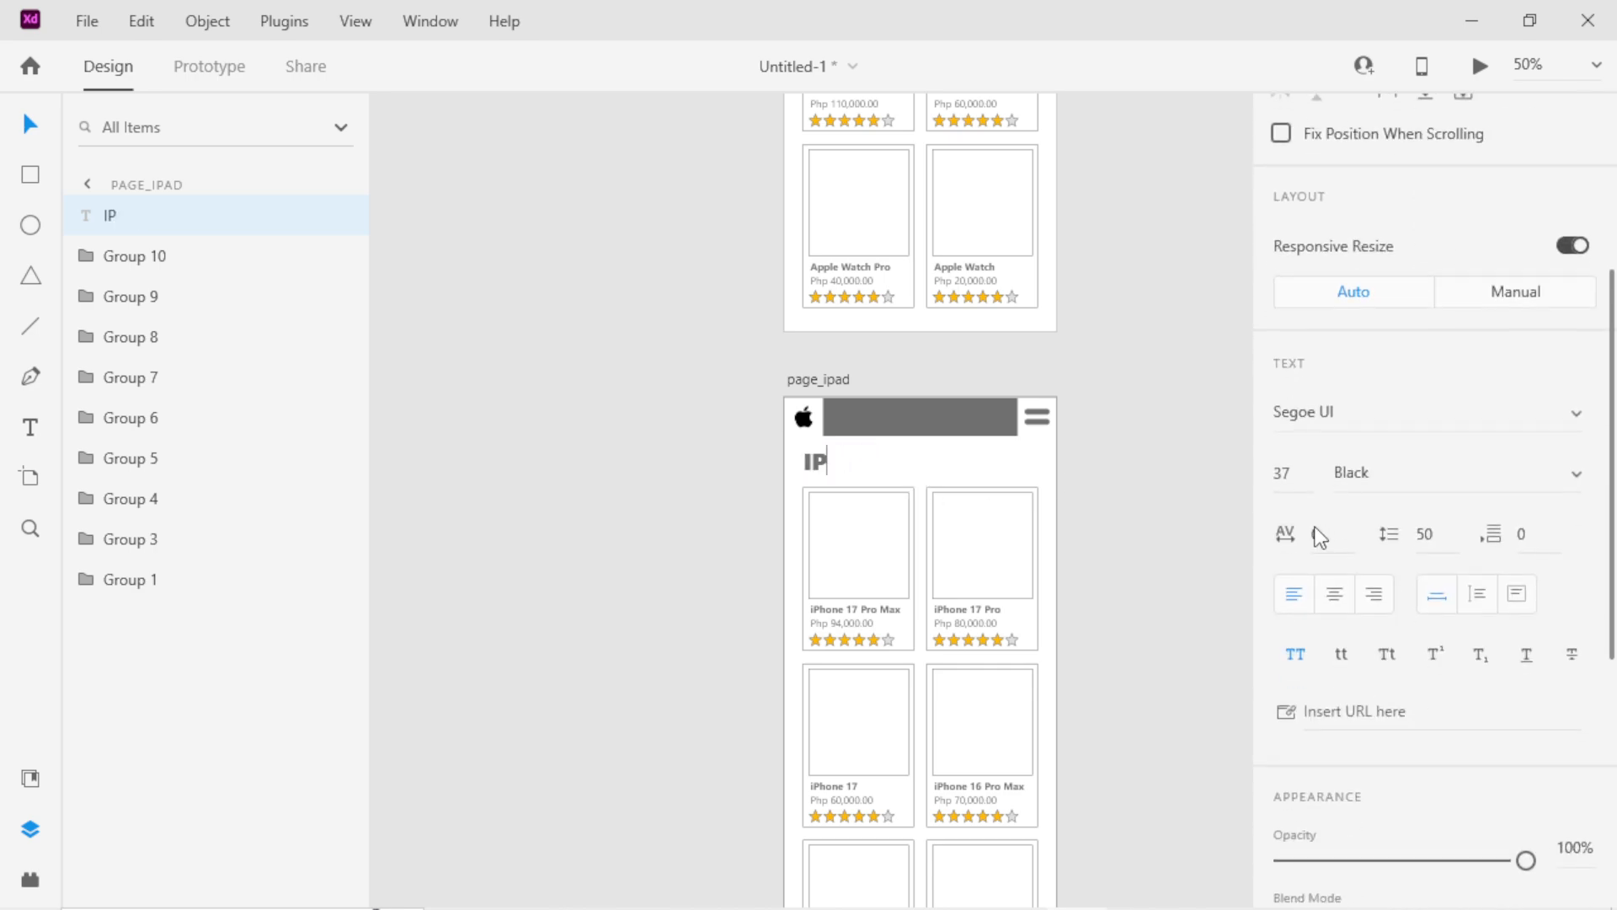
click(1297, 656)
text(i)
key(BackSpace)
key(ctrl+a)
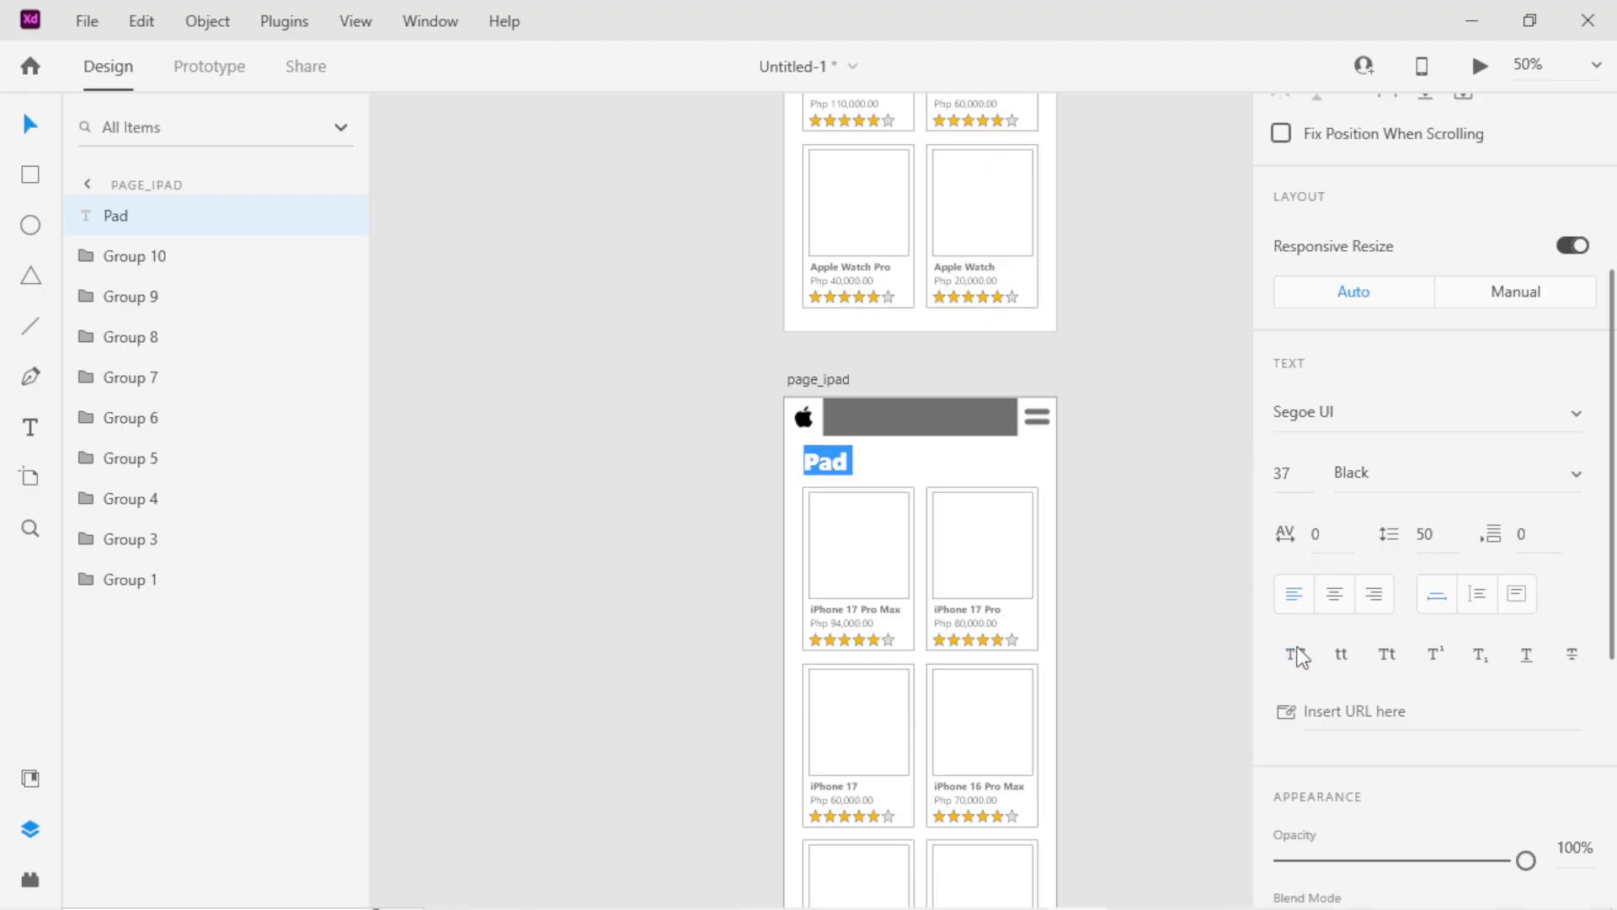
click(1297, 656)
click(1296, 655)
key(Left)
text(i)
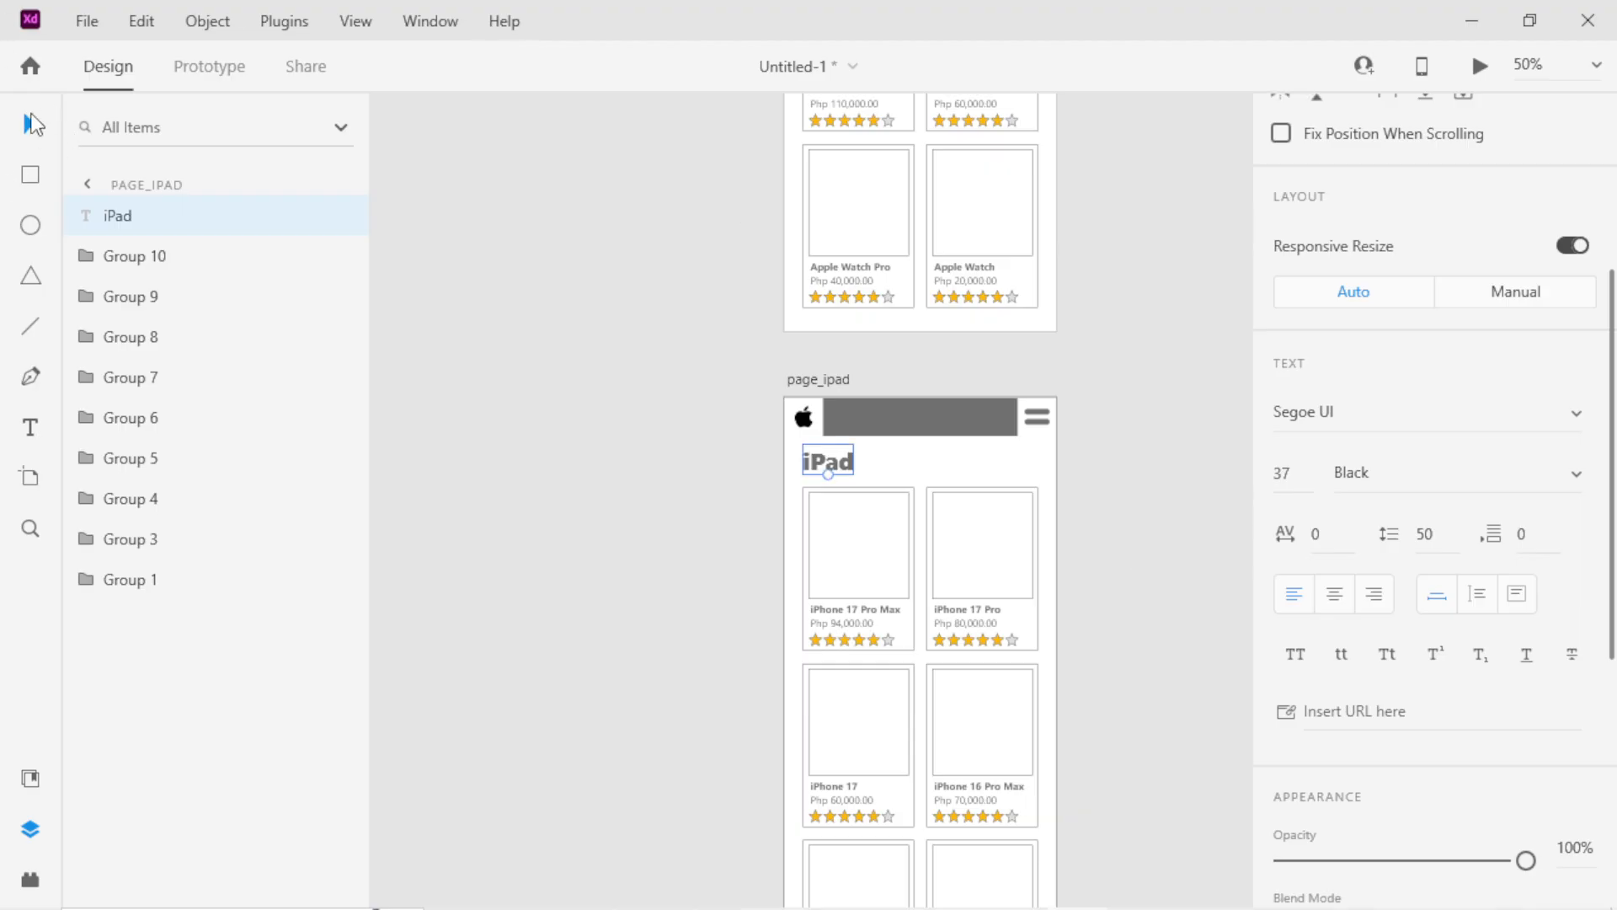
click(529, 325)
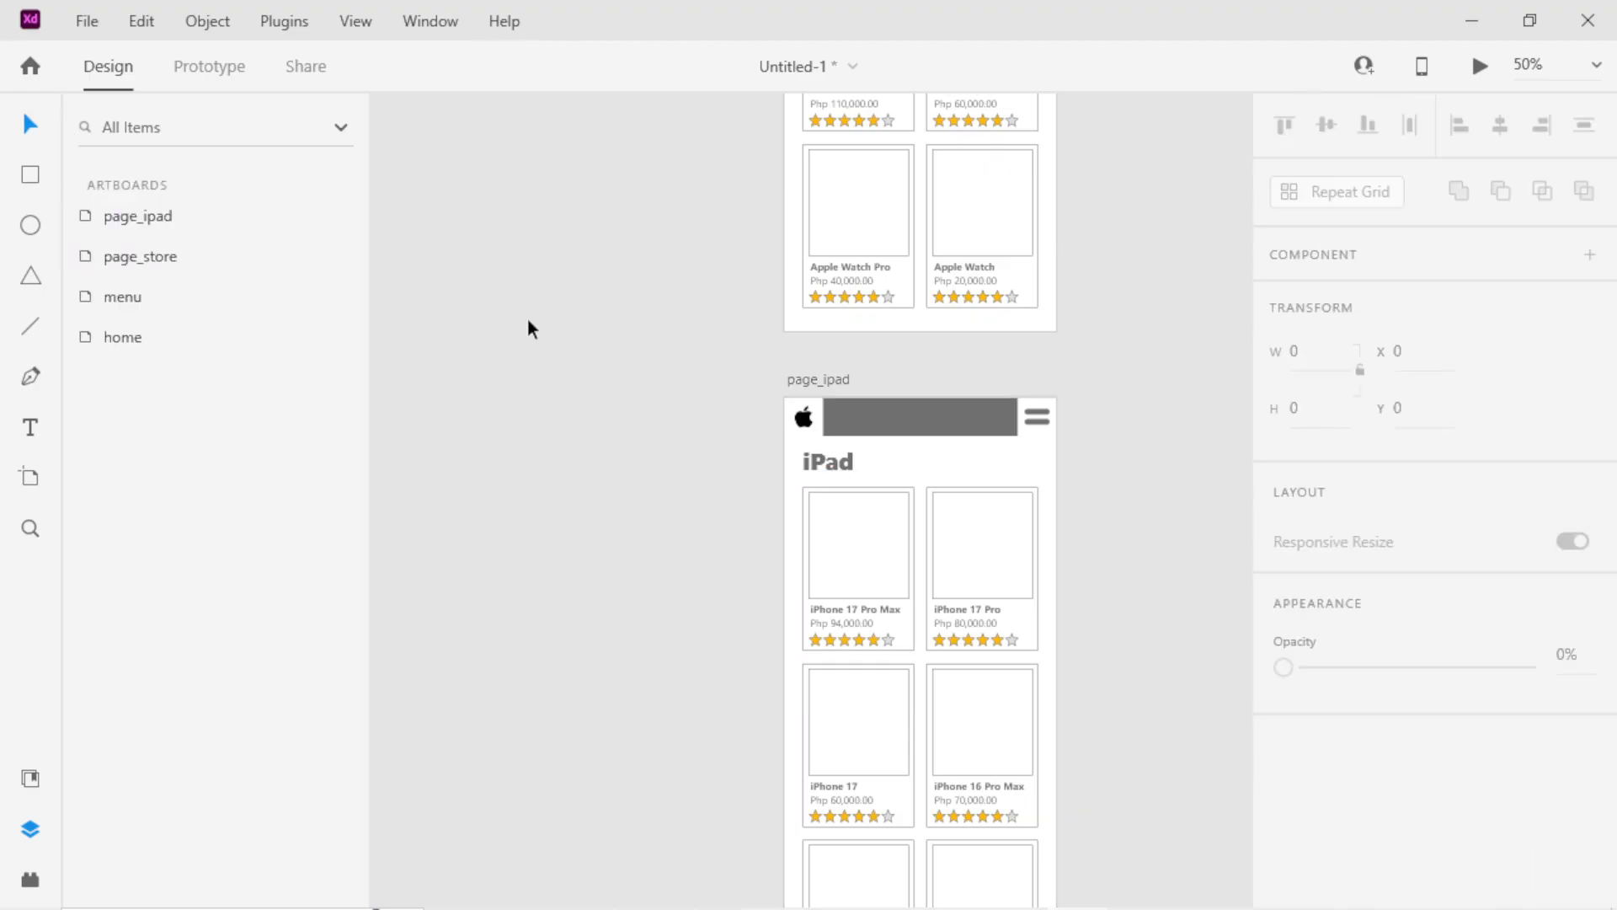
click(136, 228)
click(139, 259)
click(842, 381)
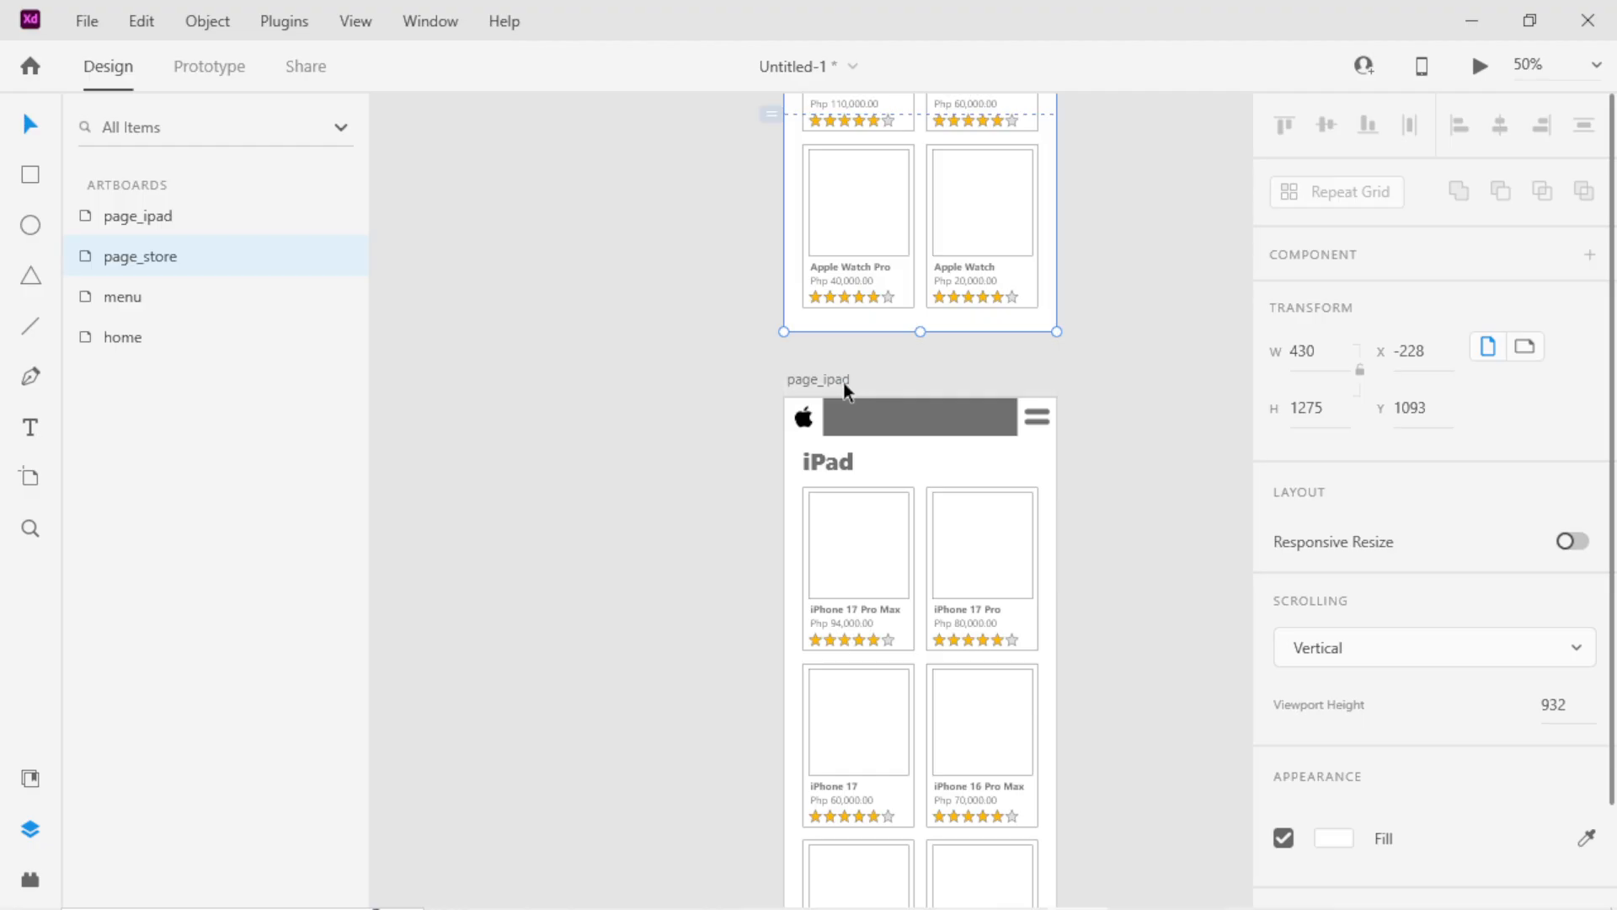
click(148, 259)
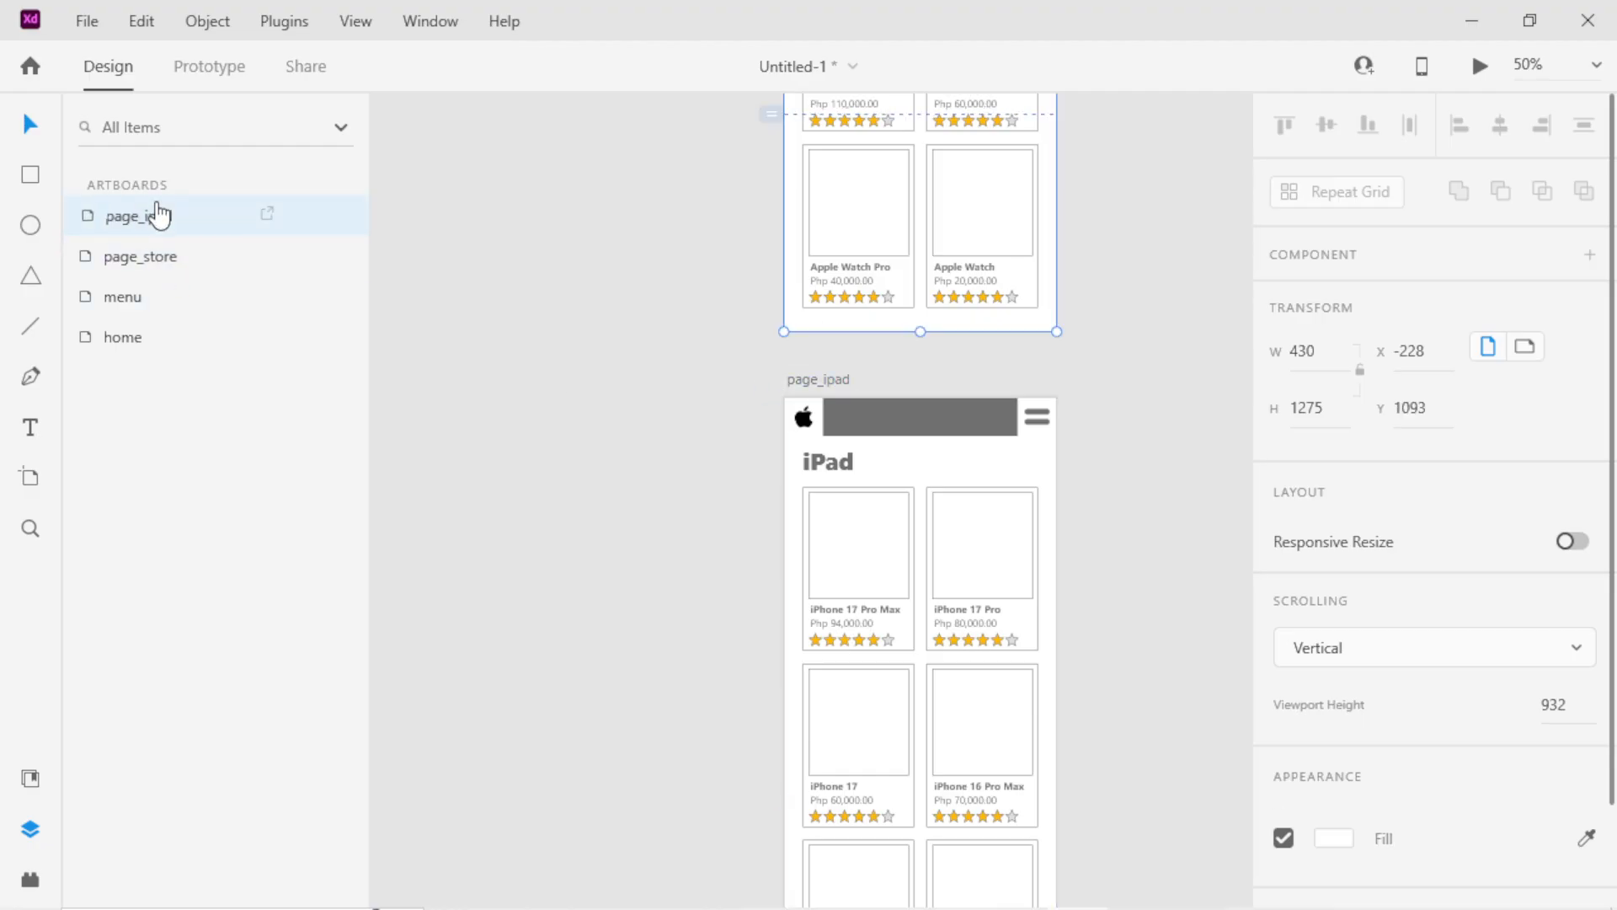
click(148, 216)
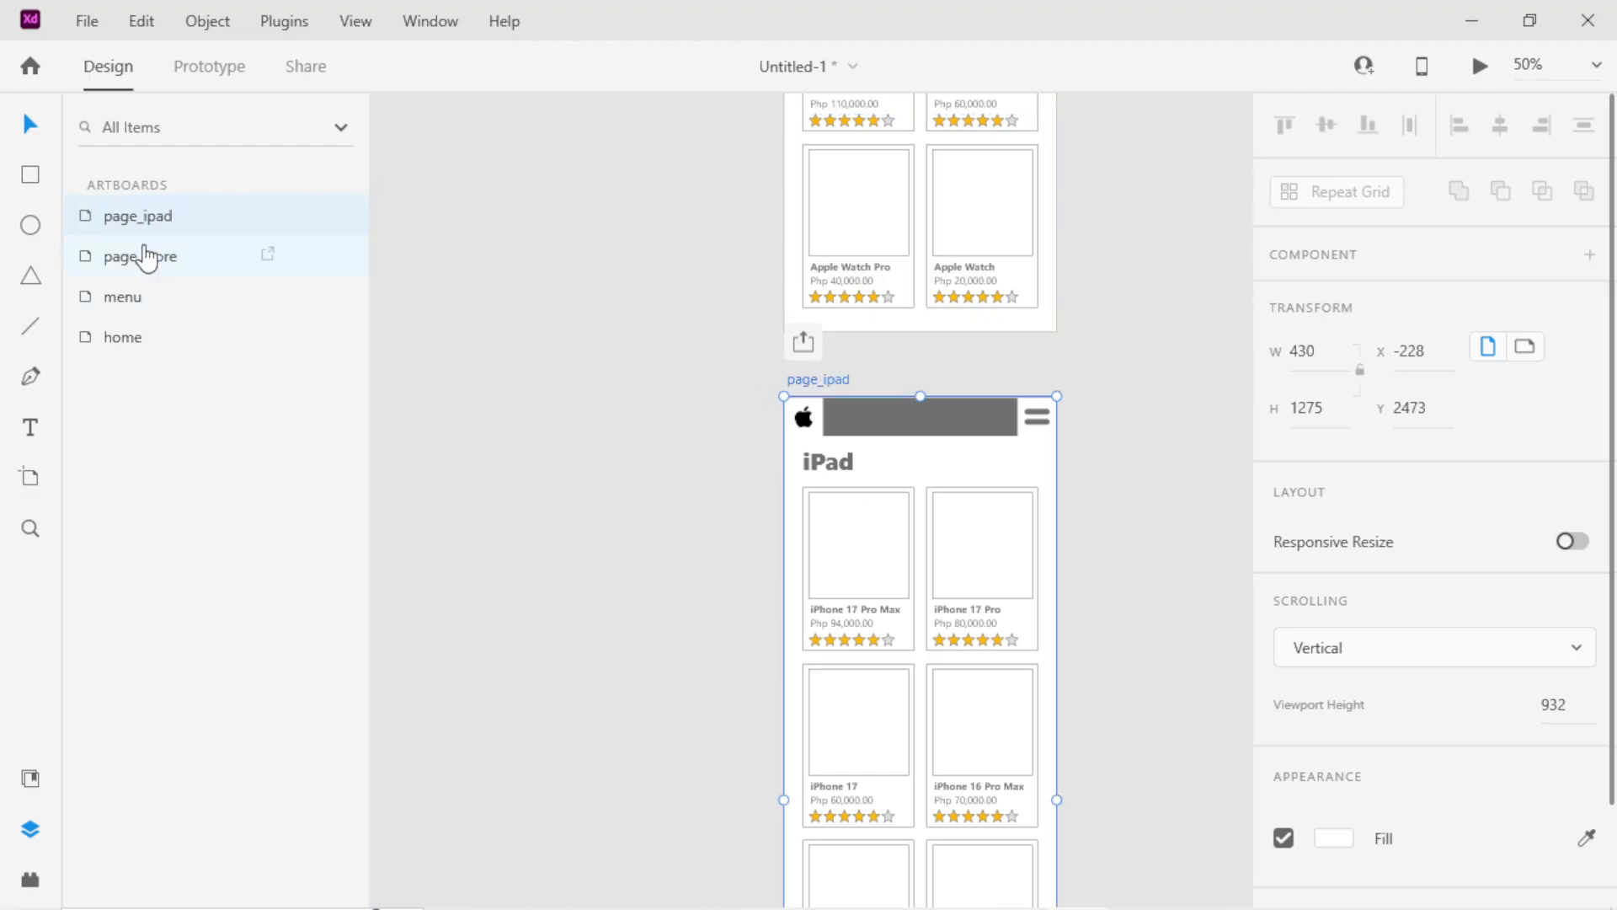
click(957, 368)
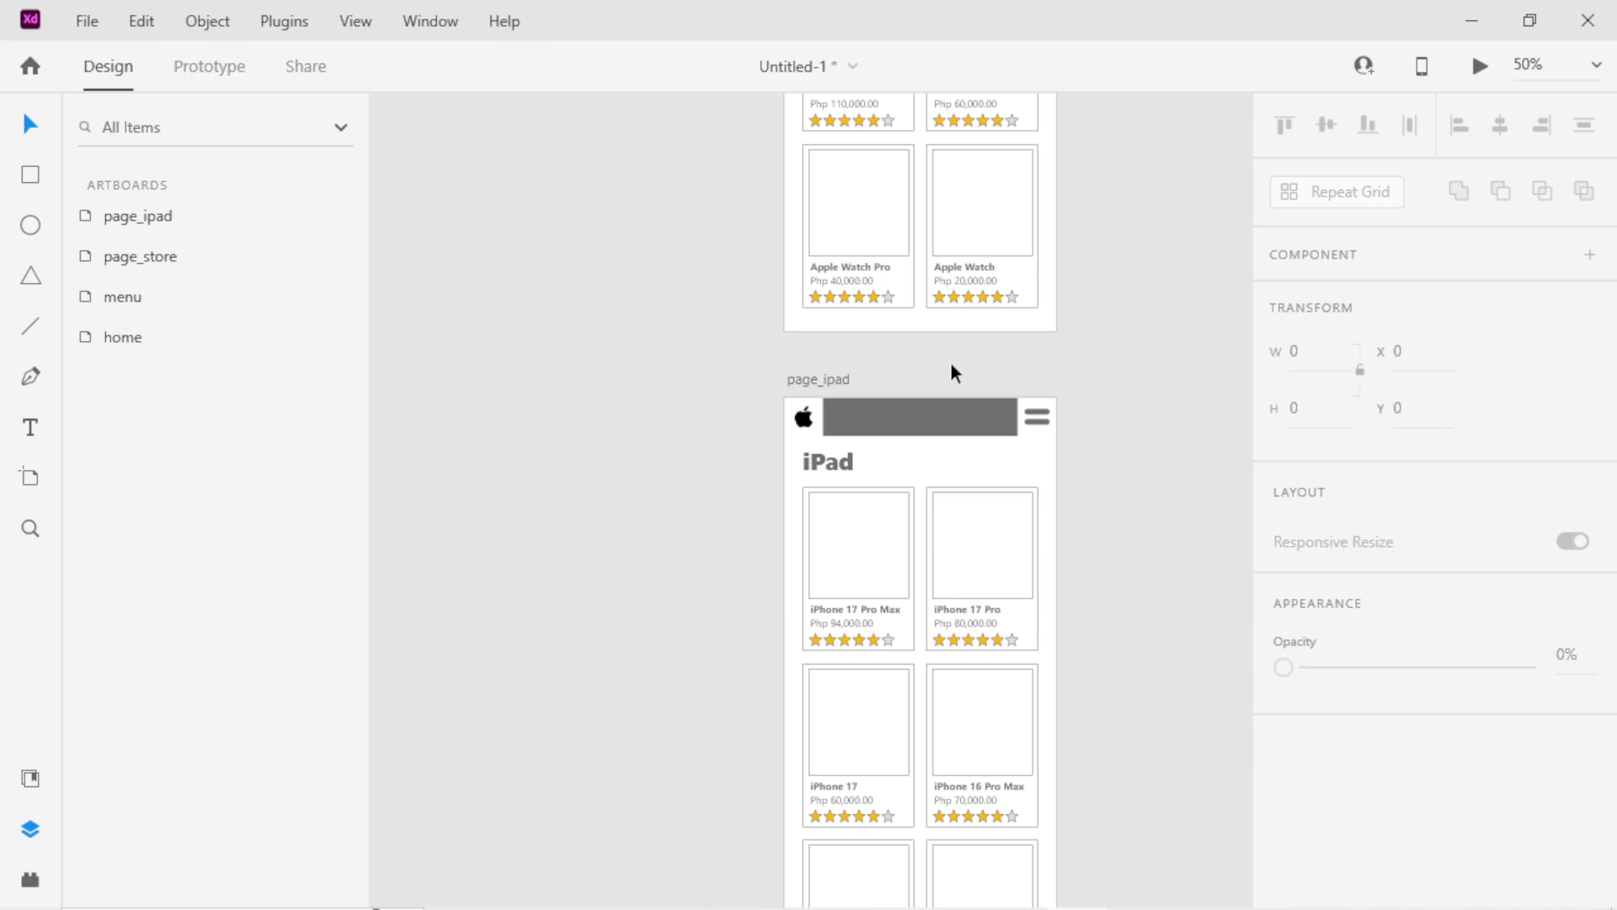
click(853, 378)
key(z)
alt+click(900, 467)
key(v)
click(1050, 492)
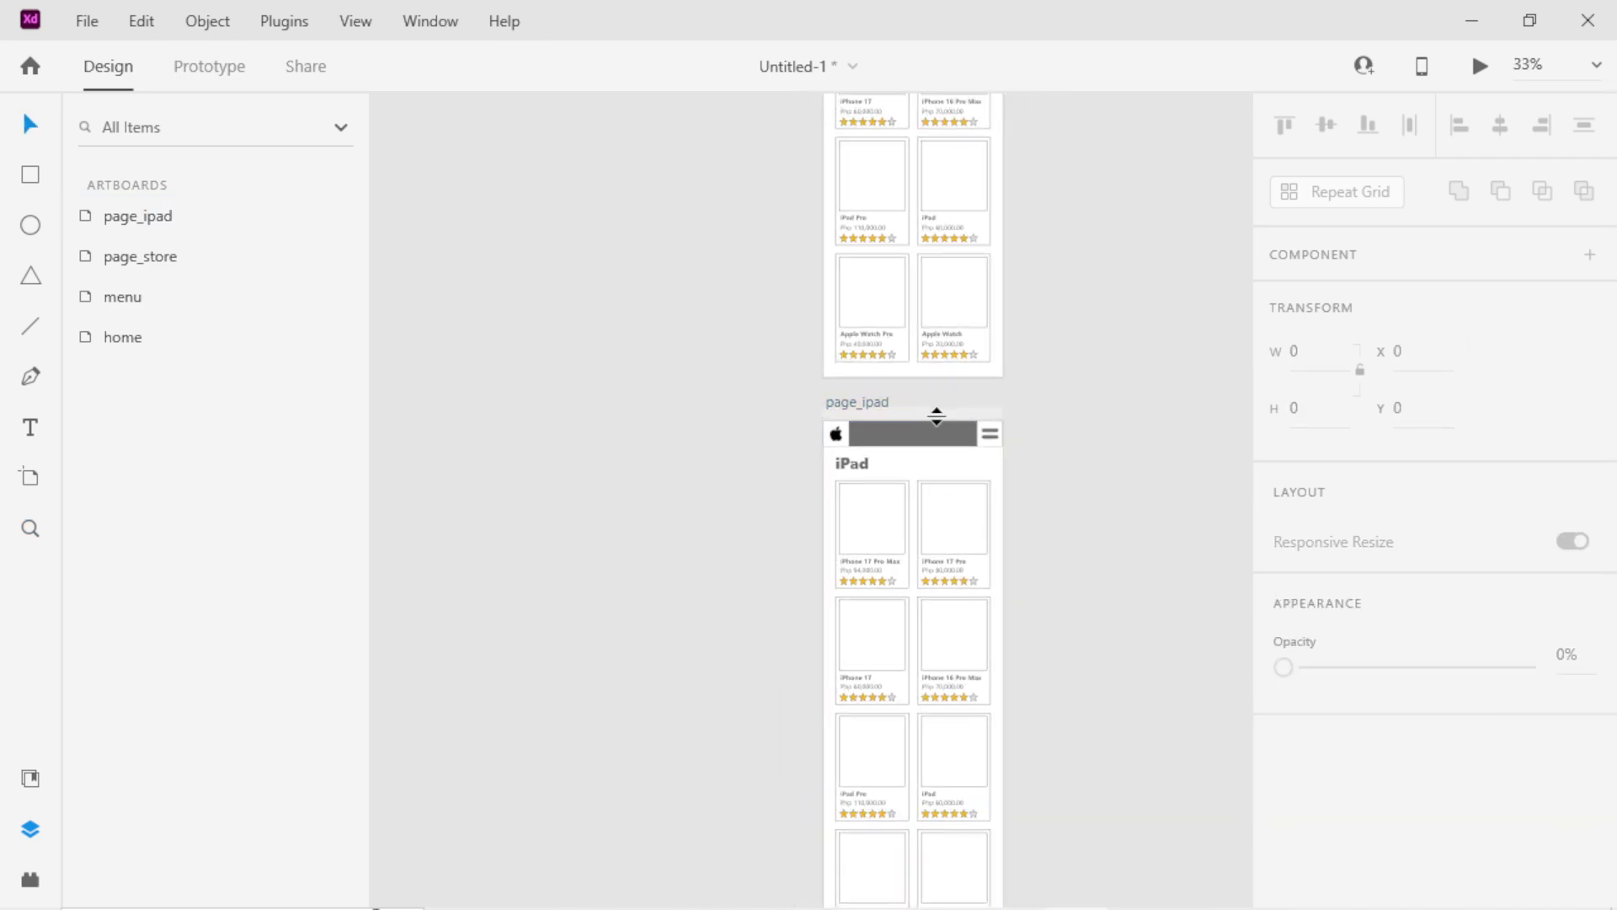
click(848, 403)
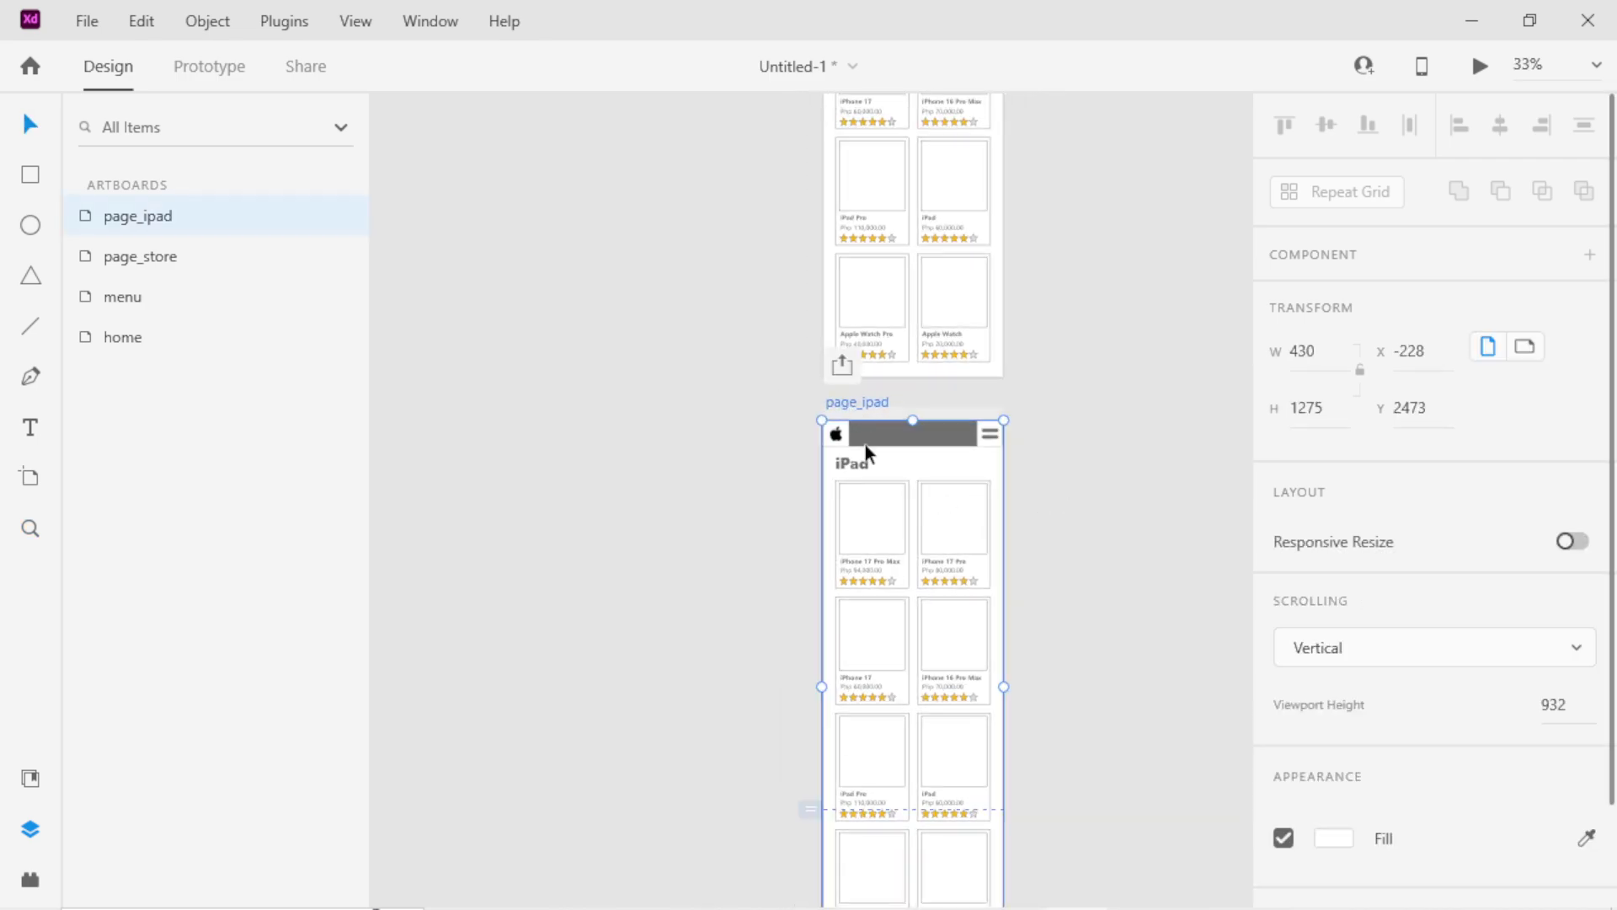
click(1022, 533)
Change the product names of both cards in the first row of page_ipad to iPad.
scroll(982, 527, down, 2)
key(z)
click(946, 497)
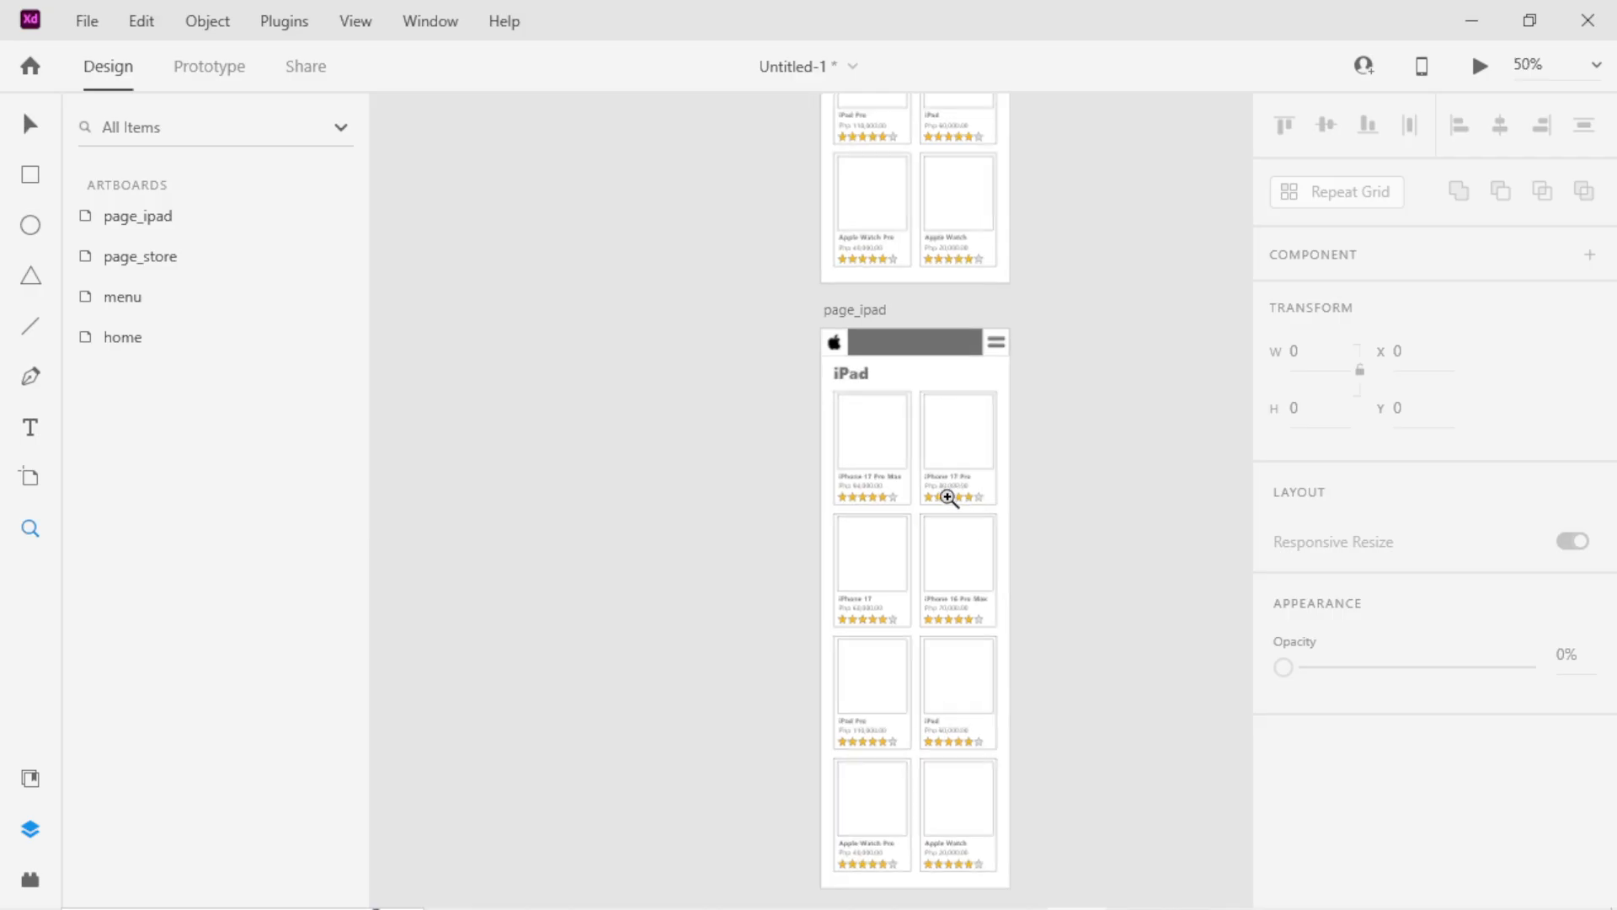
drag(869, 498, 844, 412)
key(v)
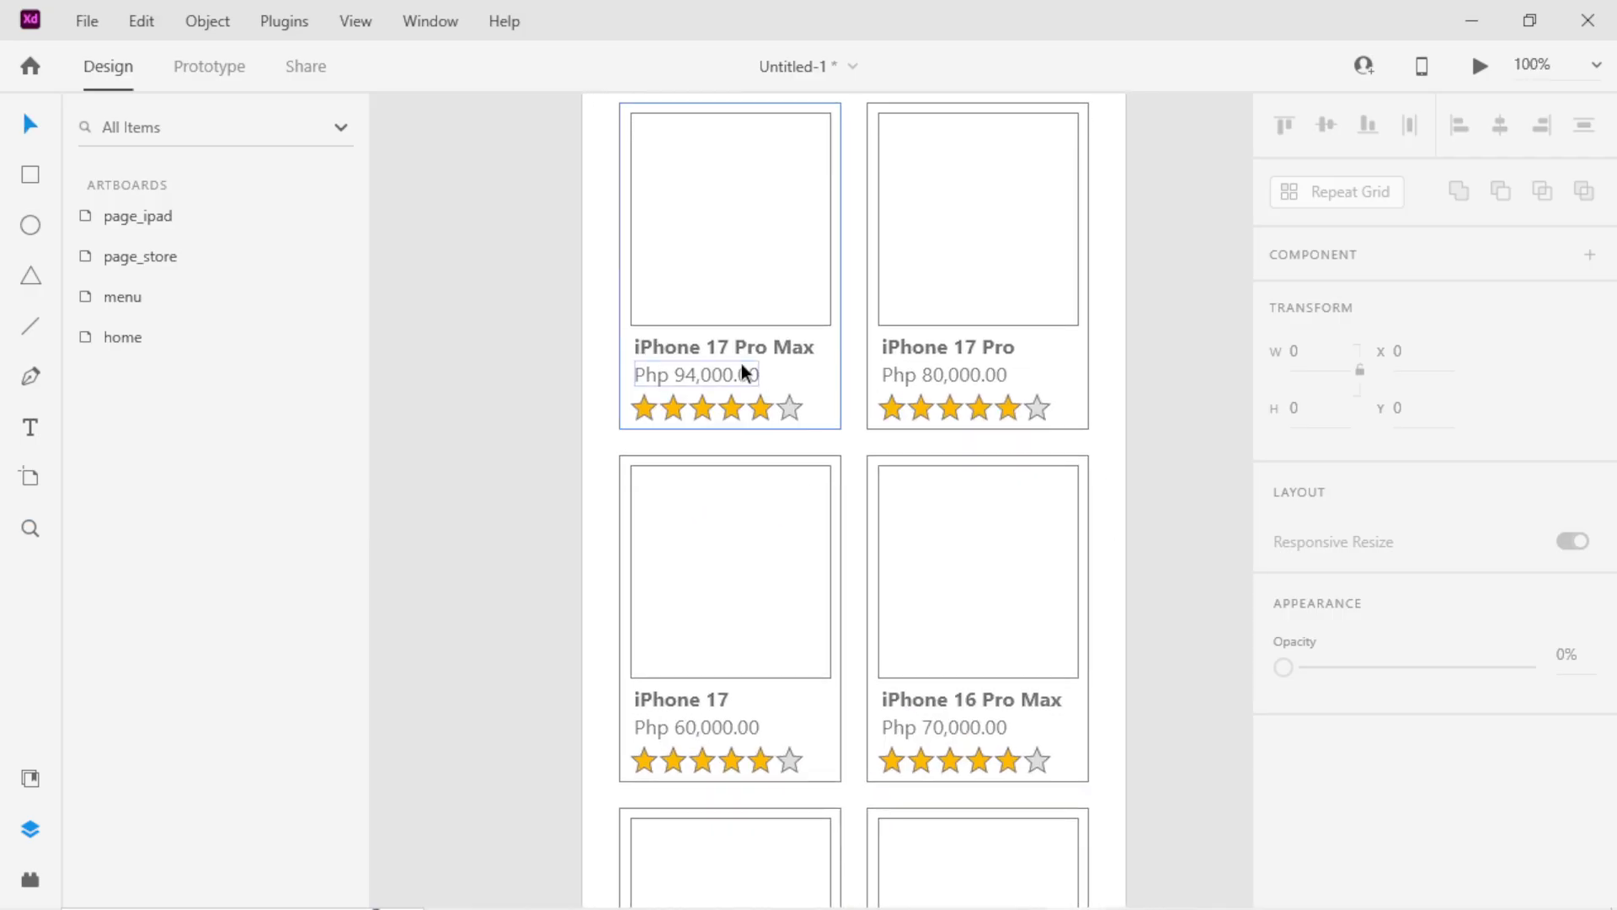
key(t)
click(684, 345)
key(ctrl+a)
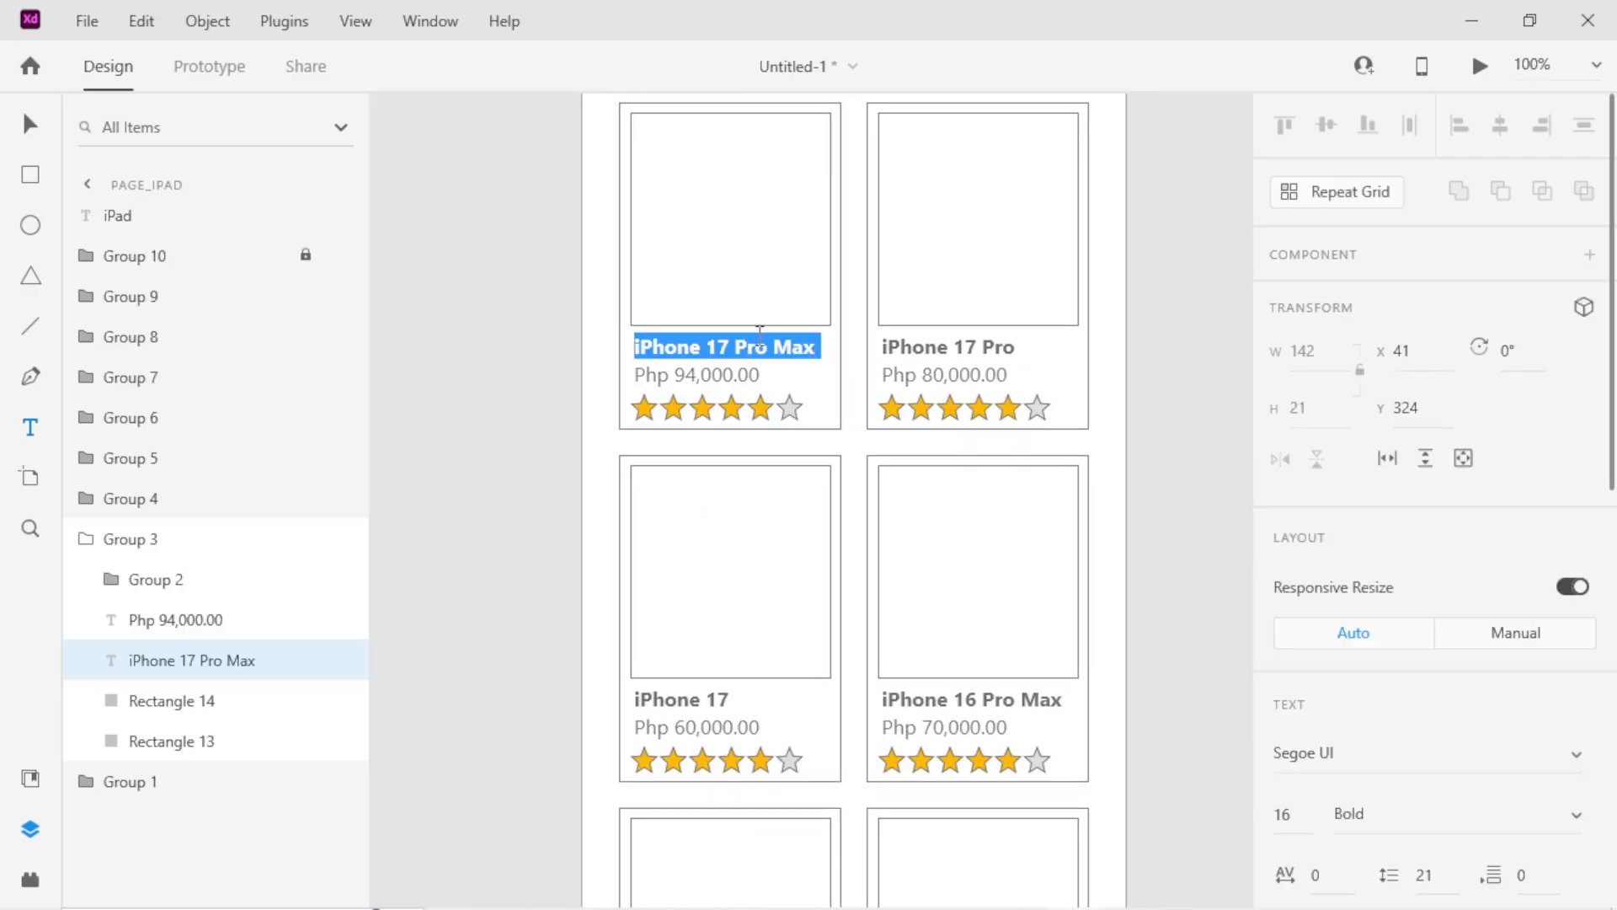
text(iPad)
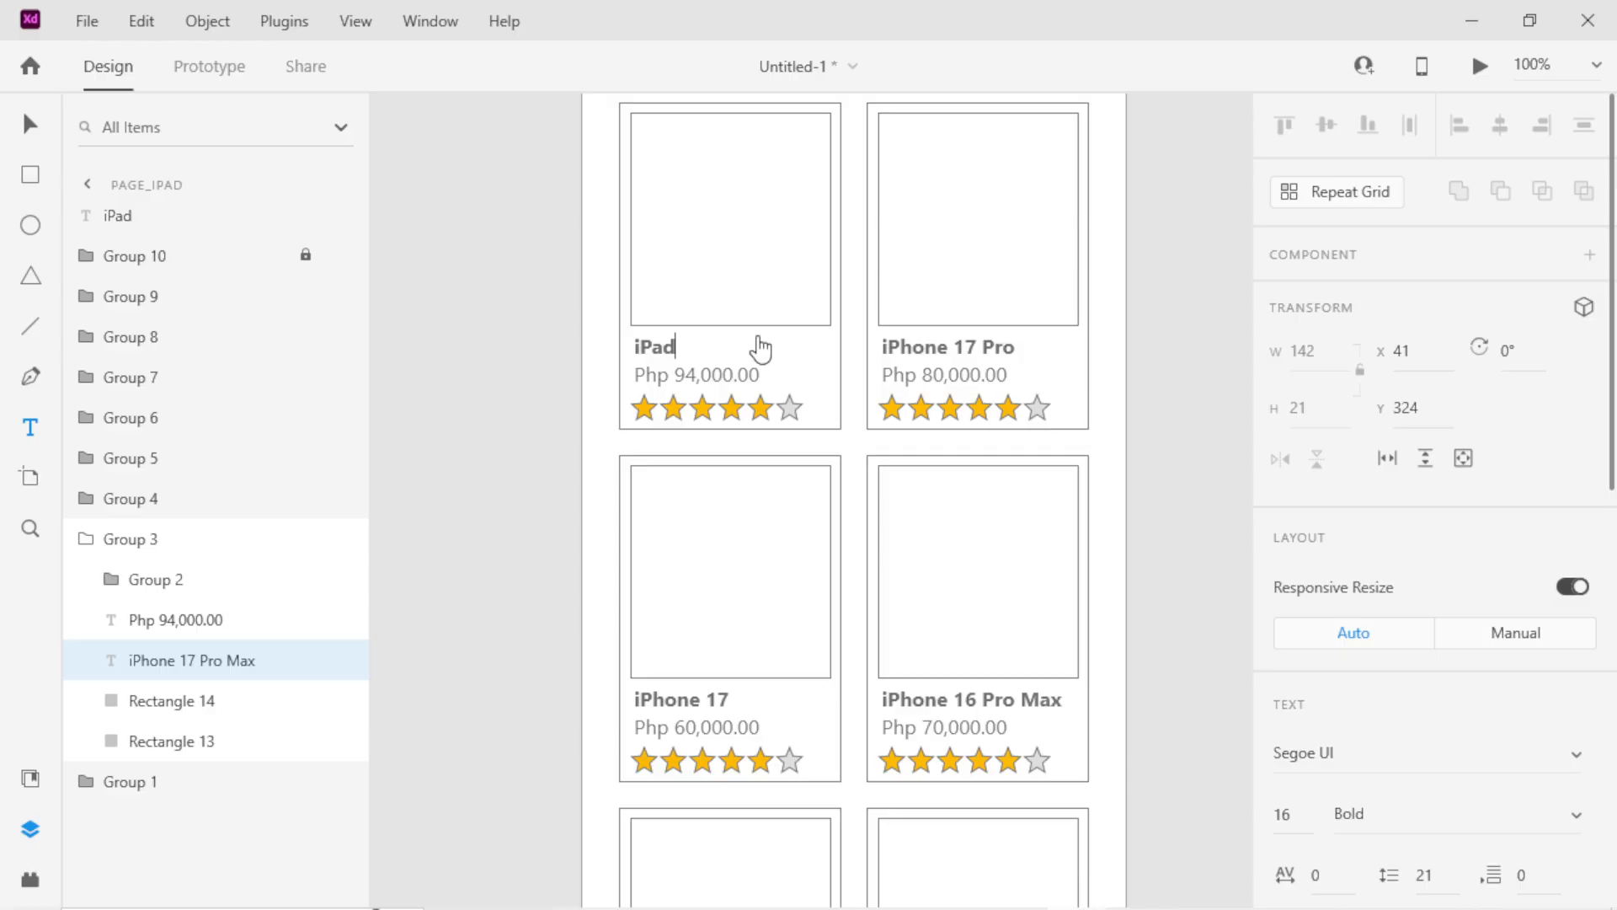
key(Escape)
click(927, 346)
key(ctrl+a)
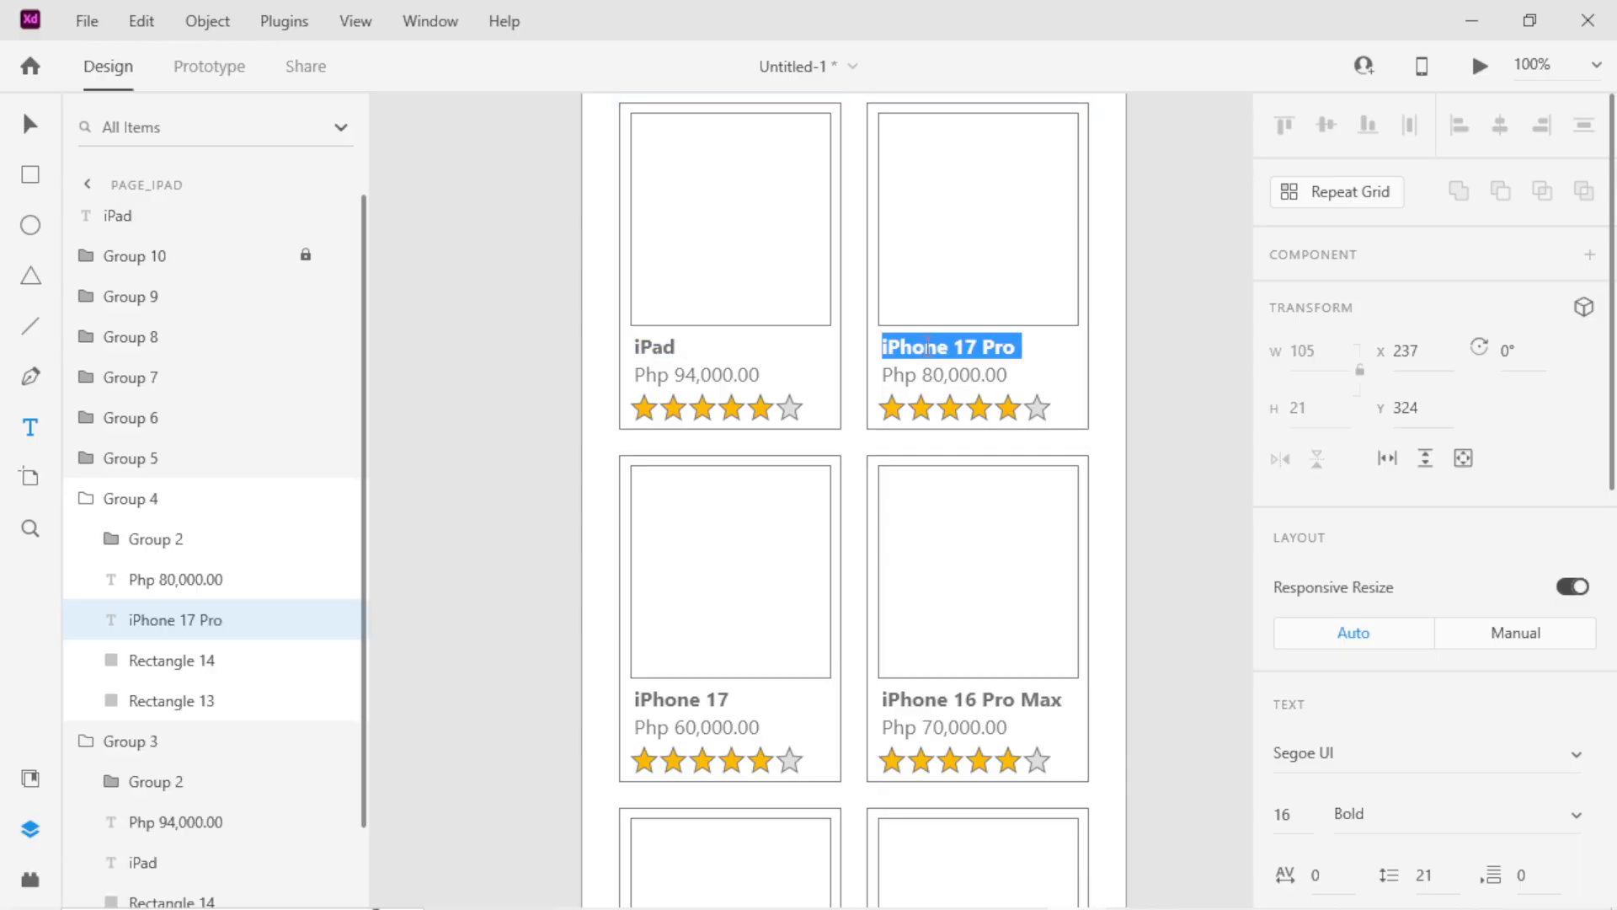
text(iPad)
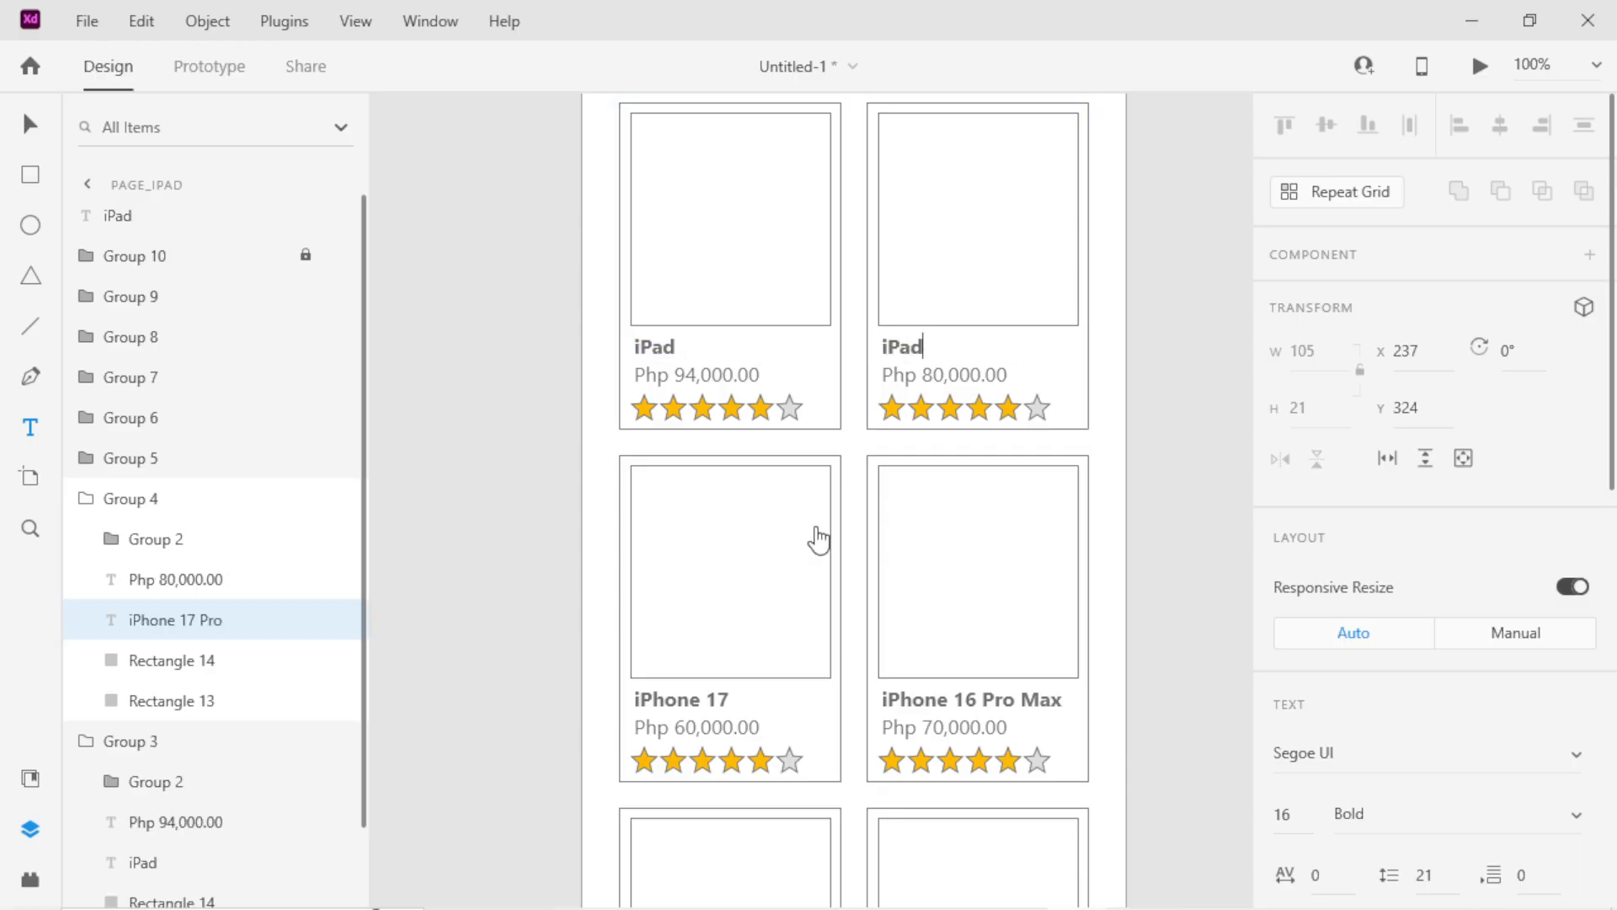
key(Escape)
Change the product names of both cards in the second row of page_ipad, iPhone 17 and iPhone 16 Pro Max, to iPad.
click(674, 699)
key(ctrl+a)
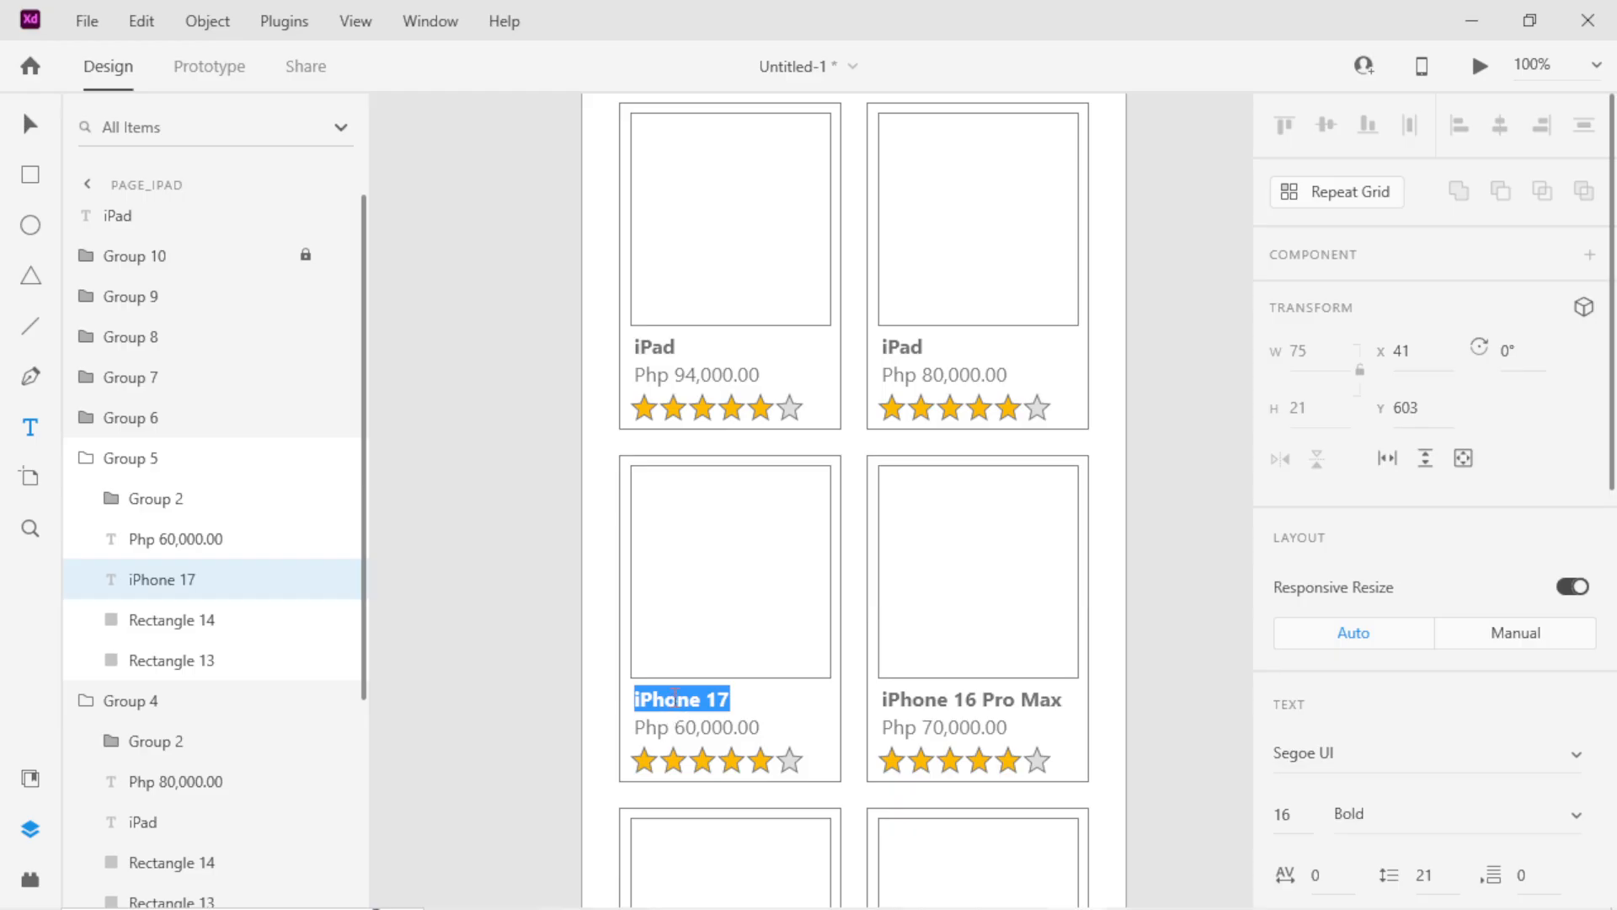
text(iPad)
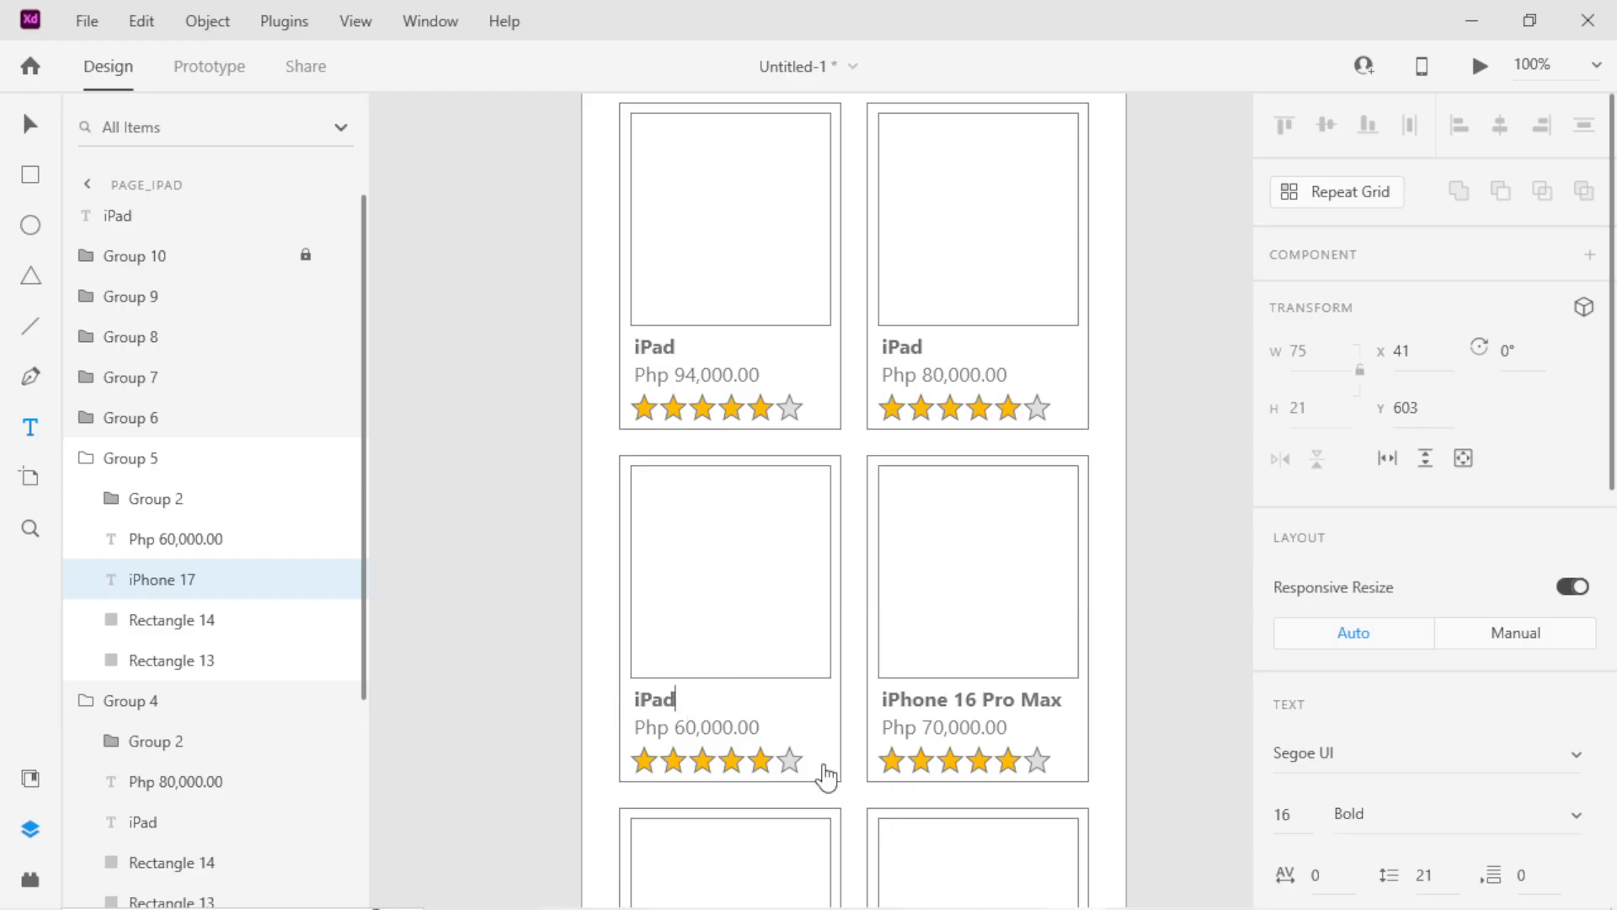
key(Escape)
double_click(930, 696)
double_click(931, 697)
key(ctrl+a)
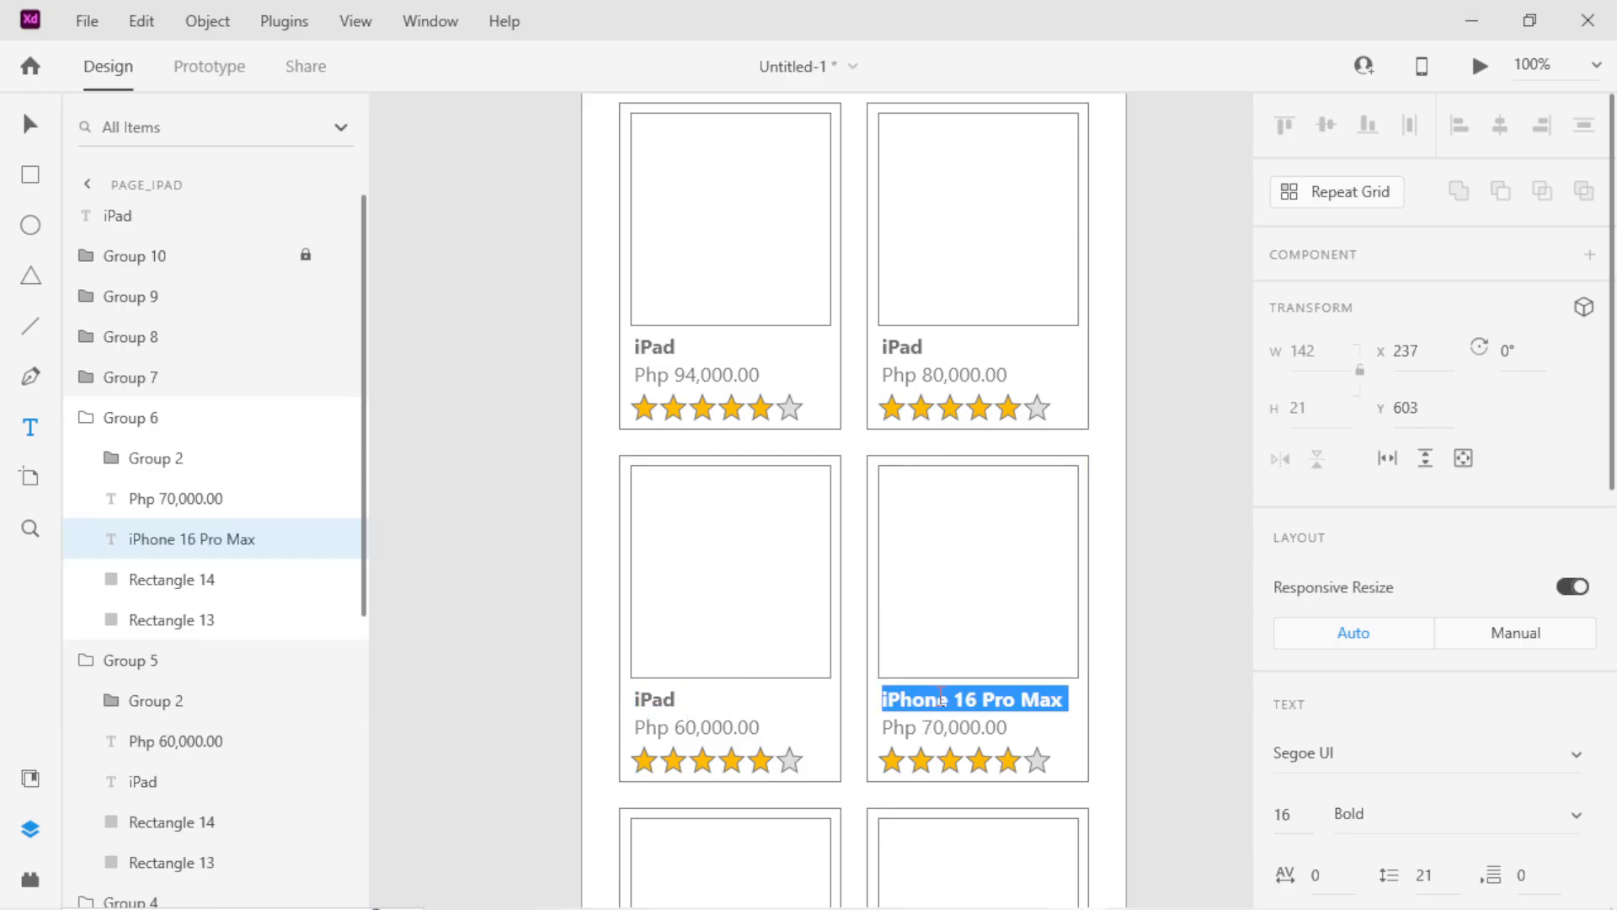
text(iPad)
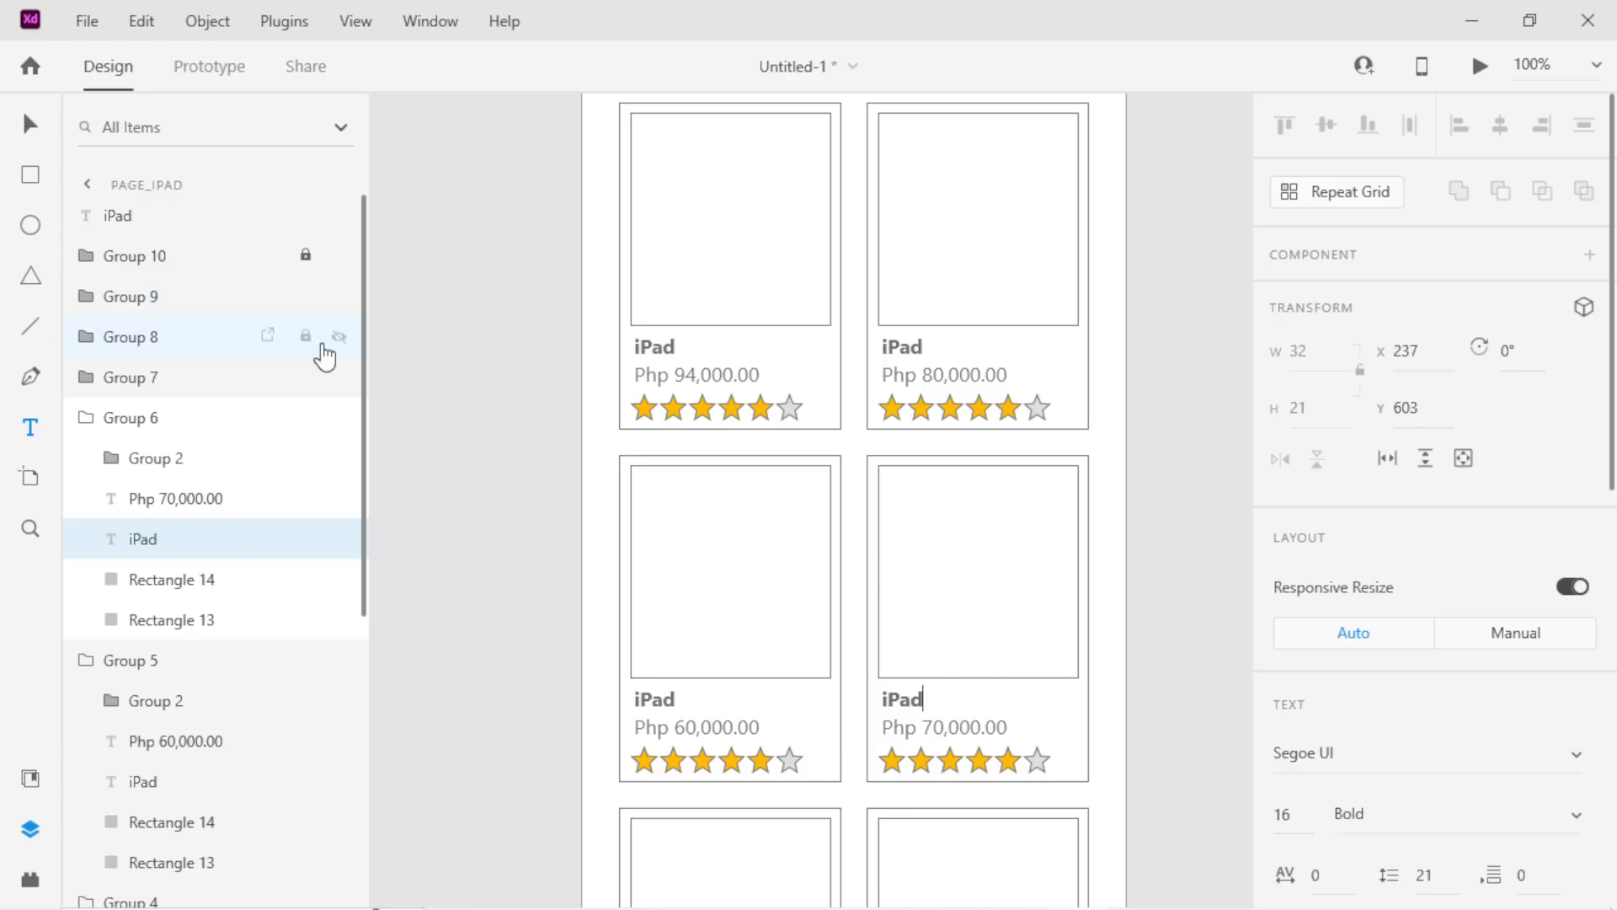
key(Escape)
key(Escape)
key(Escape)
Change the Apple Watch Pro product name in the last row of page_ipad to iPad.
drag(688, 788, 739, 408)
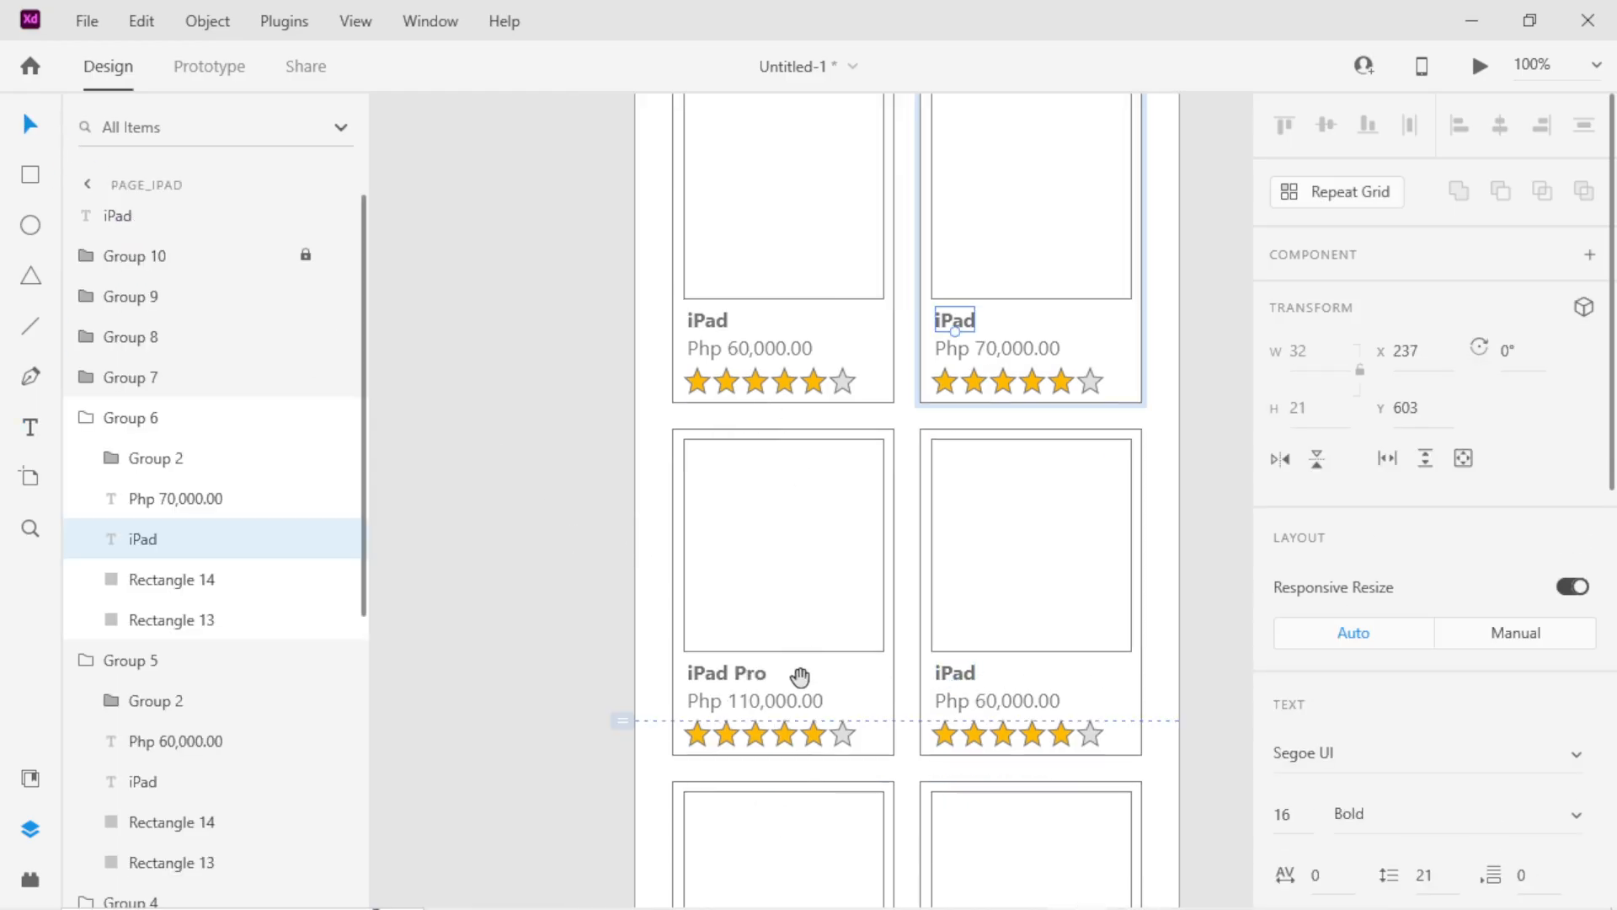
drag(819, 769, 791, 545)
drag(777, 656, 792, 477)
click(750, 629)
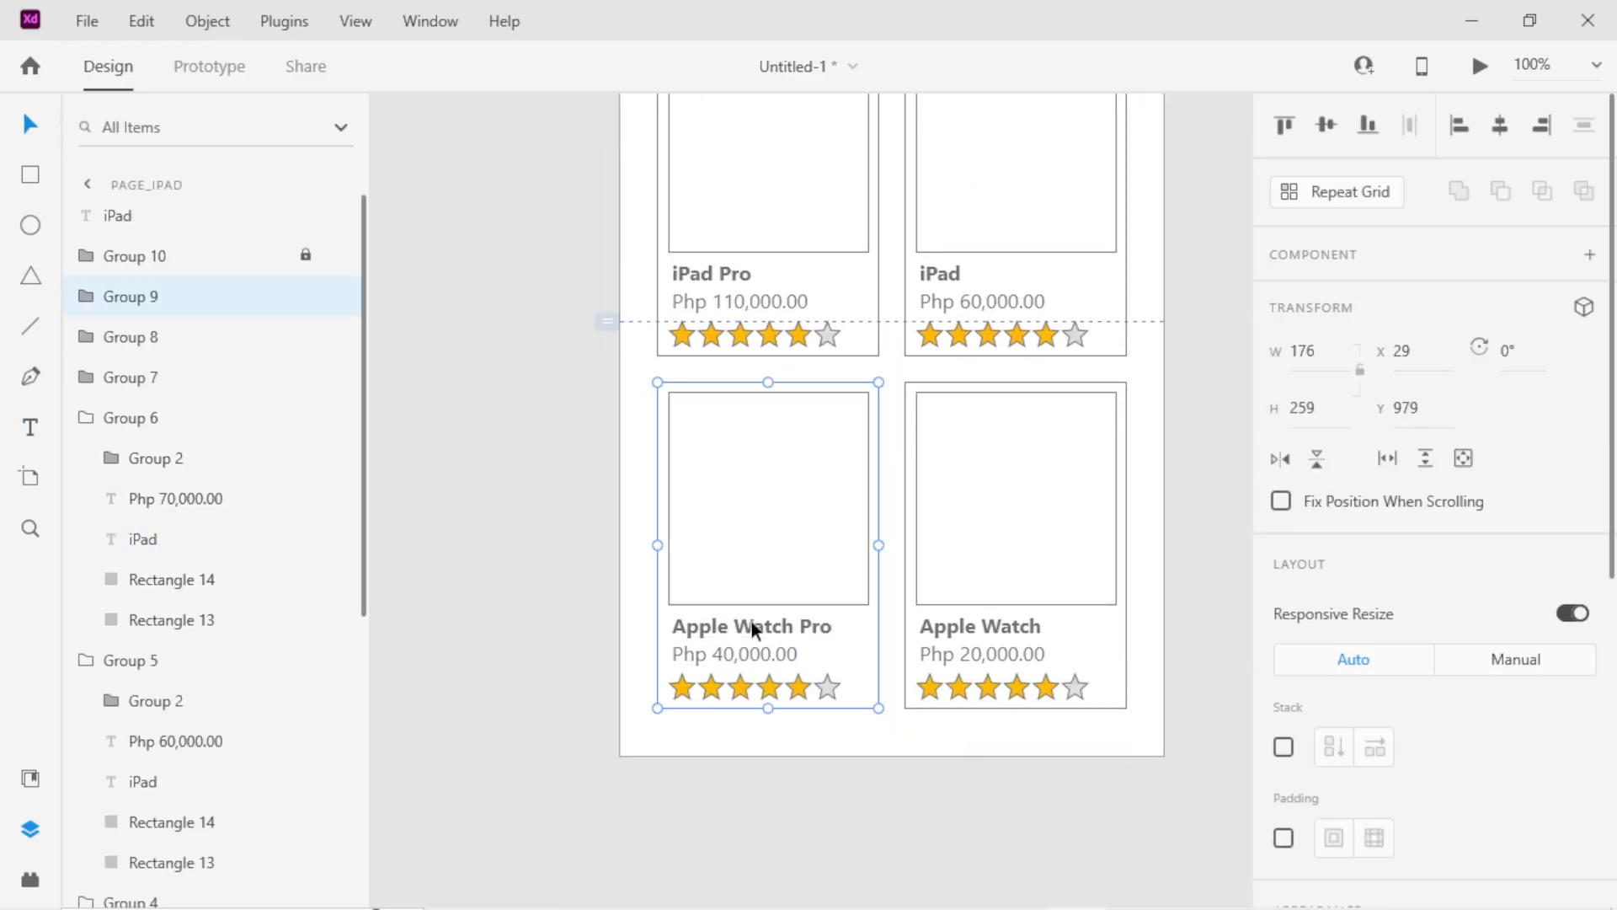
double_click(752, 620)
key(ctrl+a)
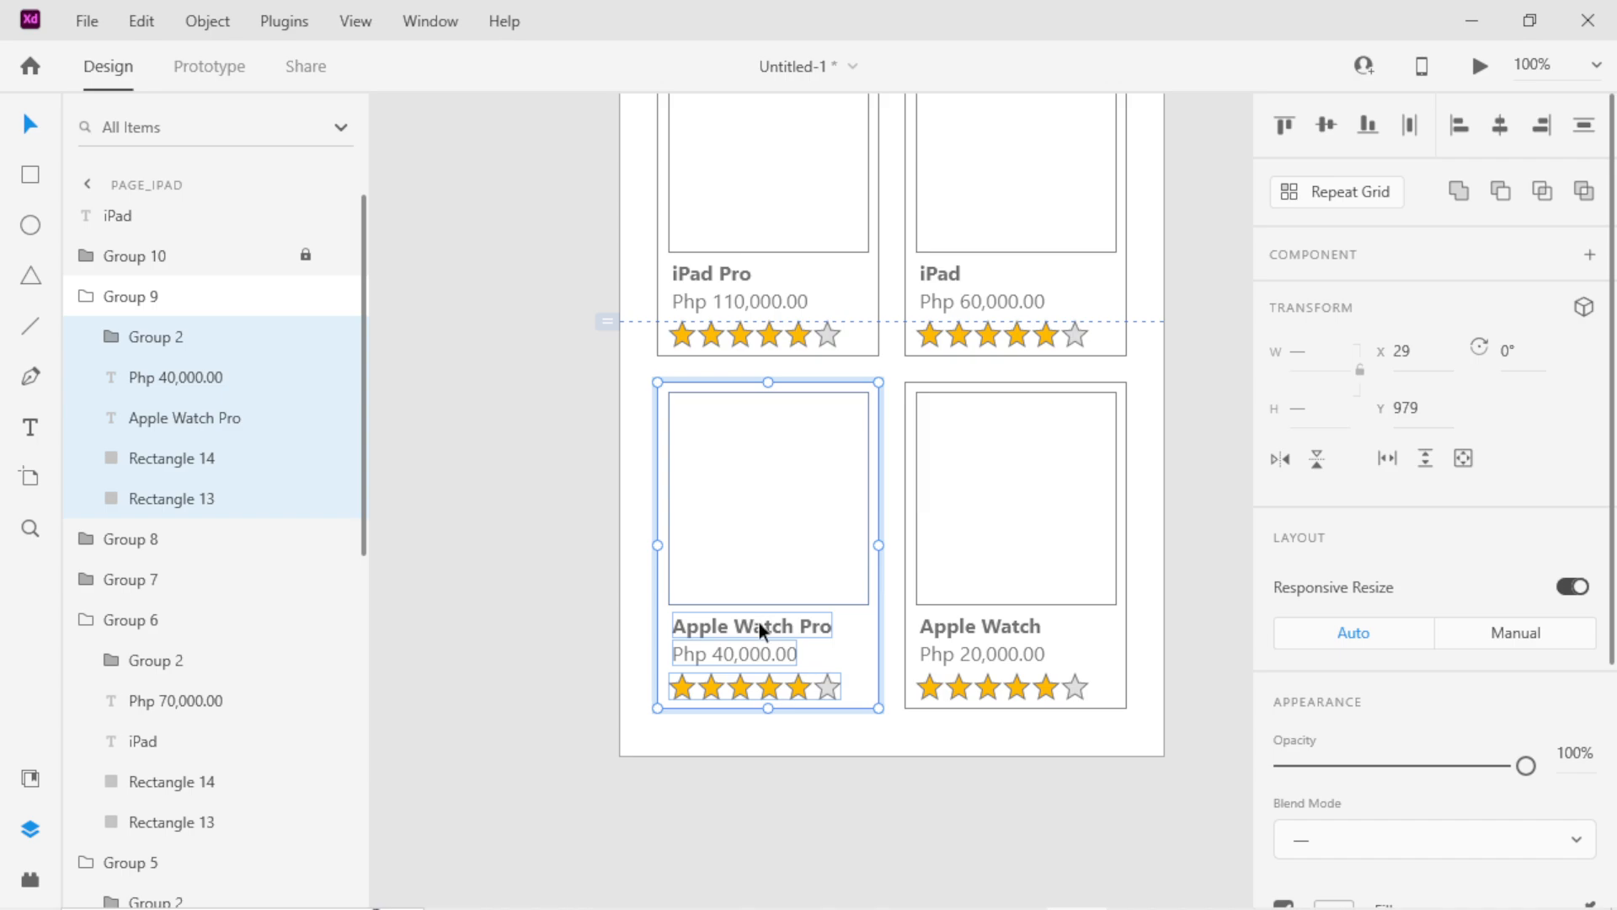
click(760, 624)
double_click(761, 624)
text(iP{ad)
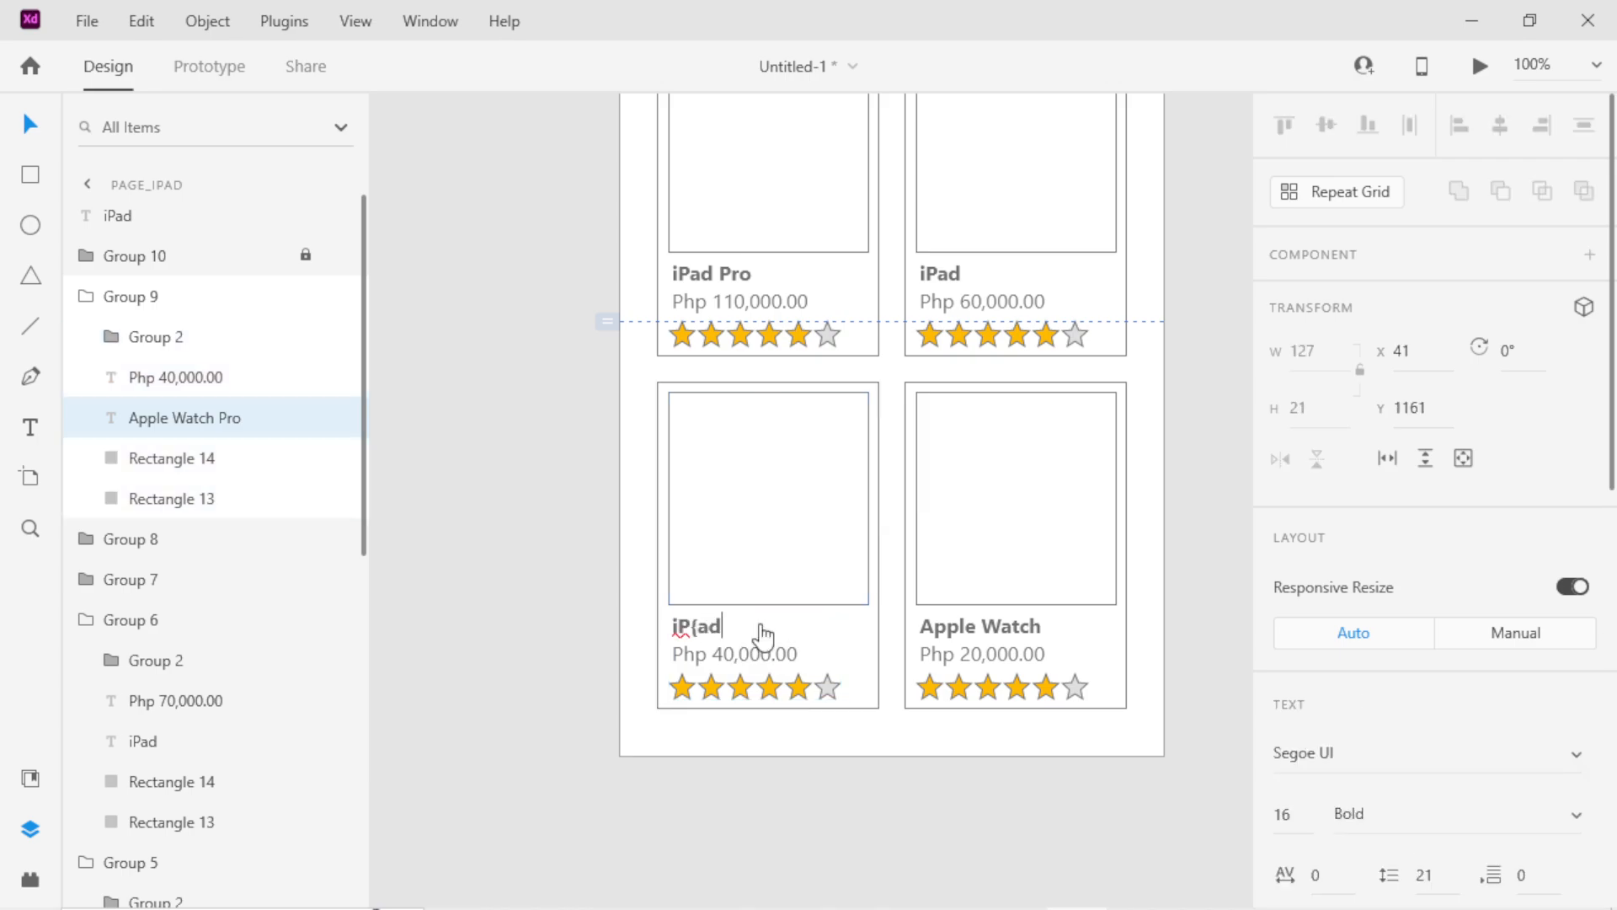
key(BackSpace)
text(d)
Unlock the Apple Watch card group (Group 10) on page_ipad and change its product name to iPad.
click(950, 632)
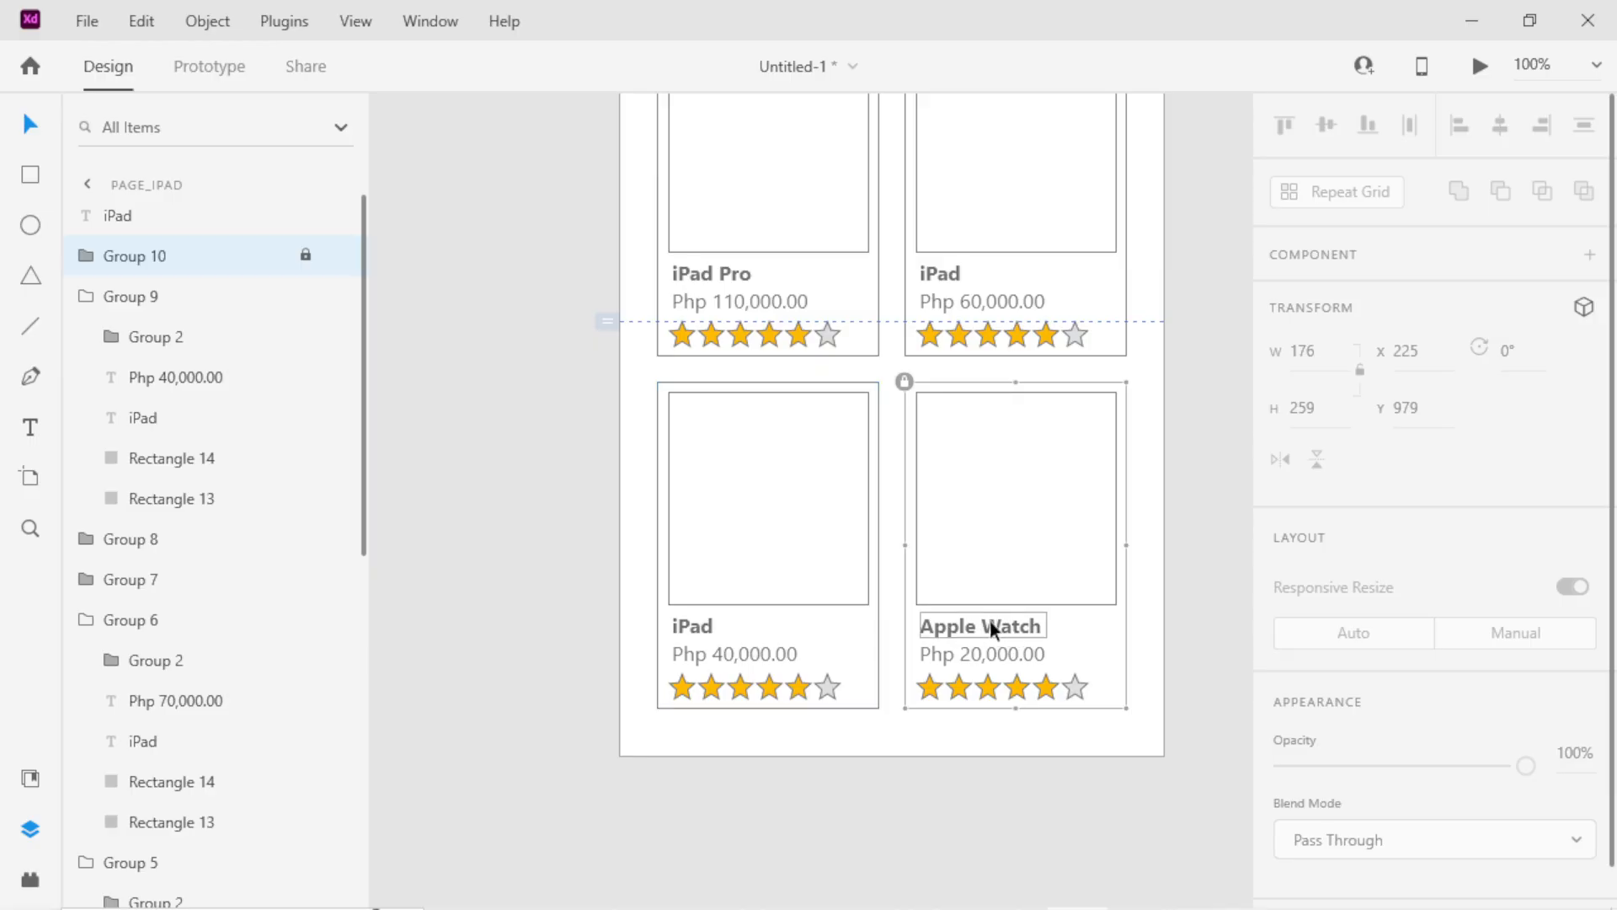
click(928, 791)
click(967, 625)
click(306, 255)
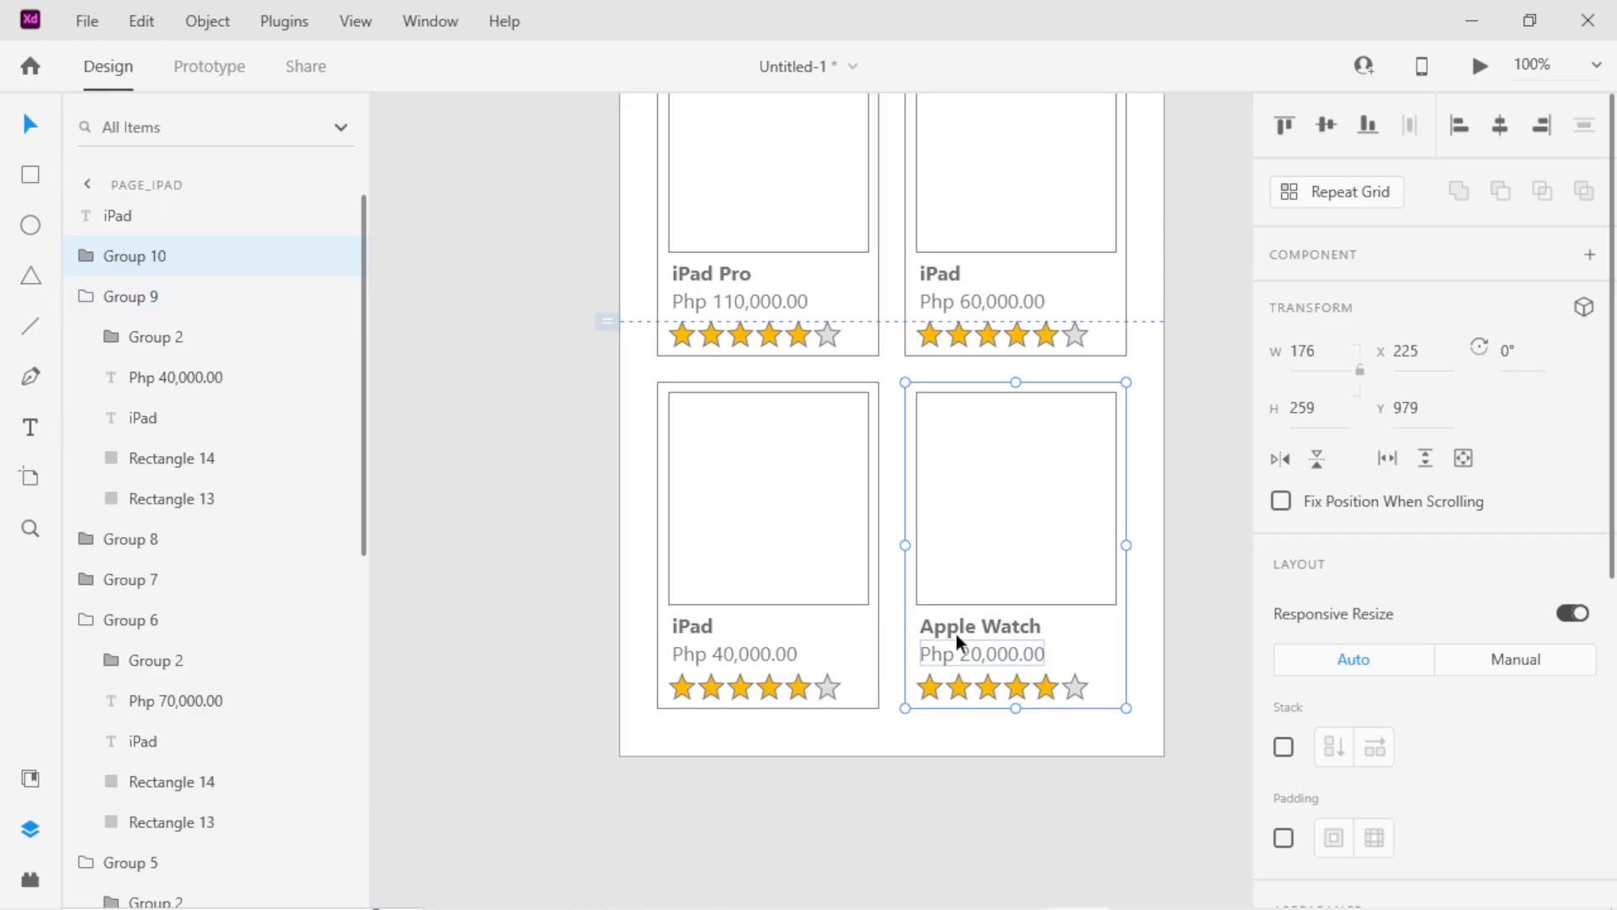
double_click(982, 620)
double_click(983, 620)
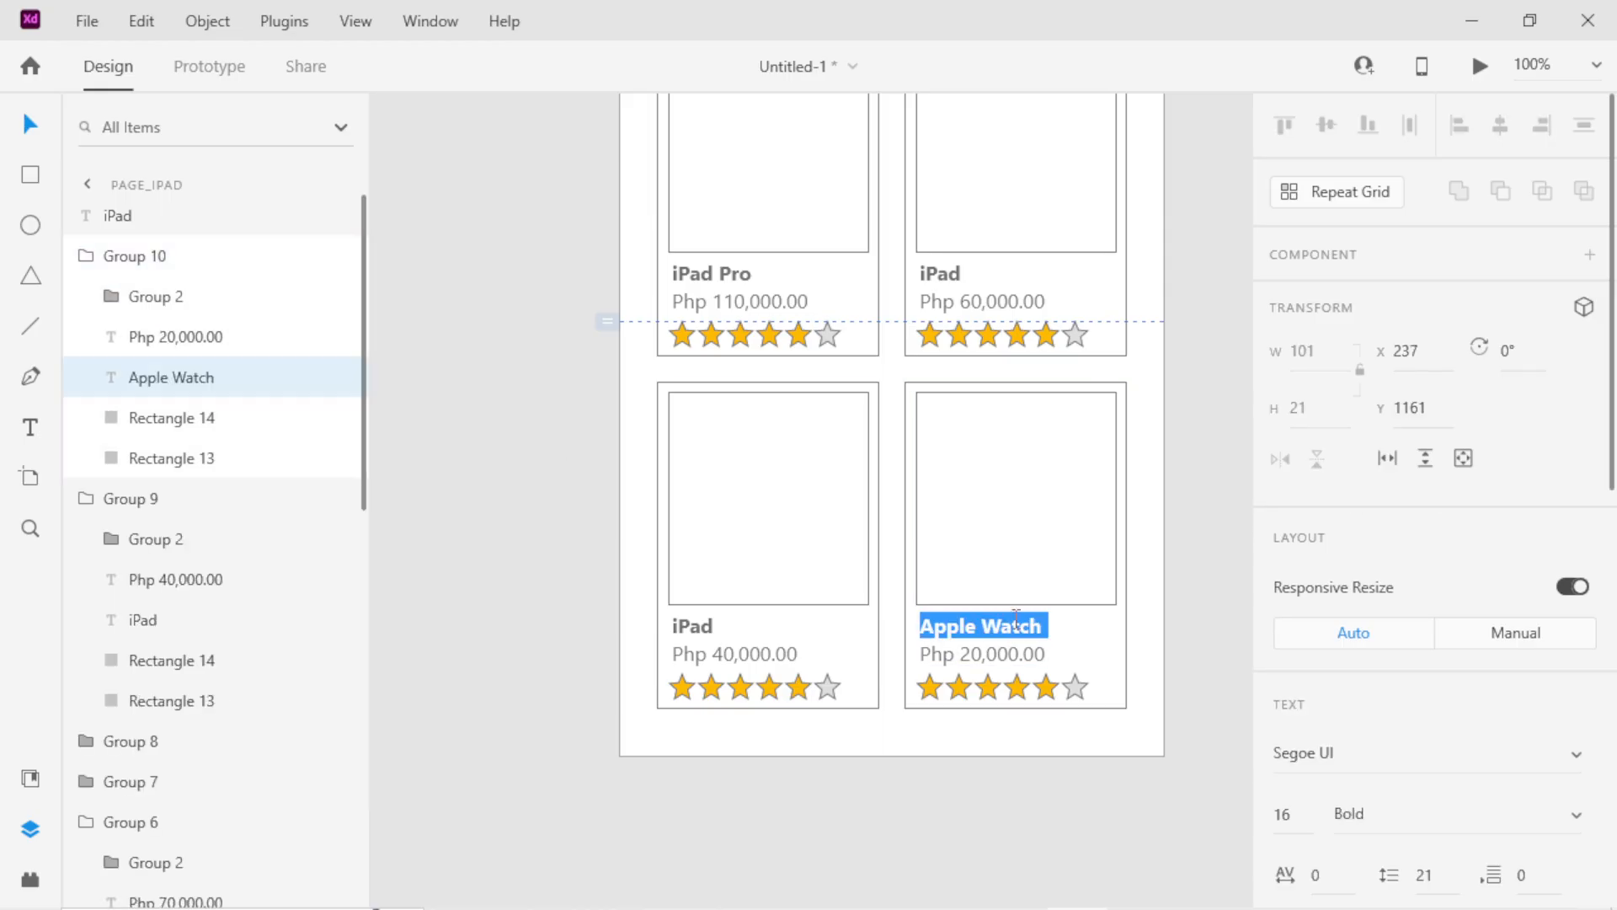
text(iPad)
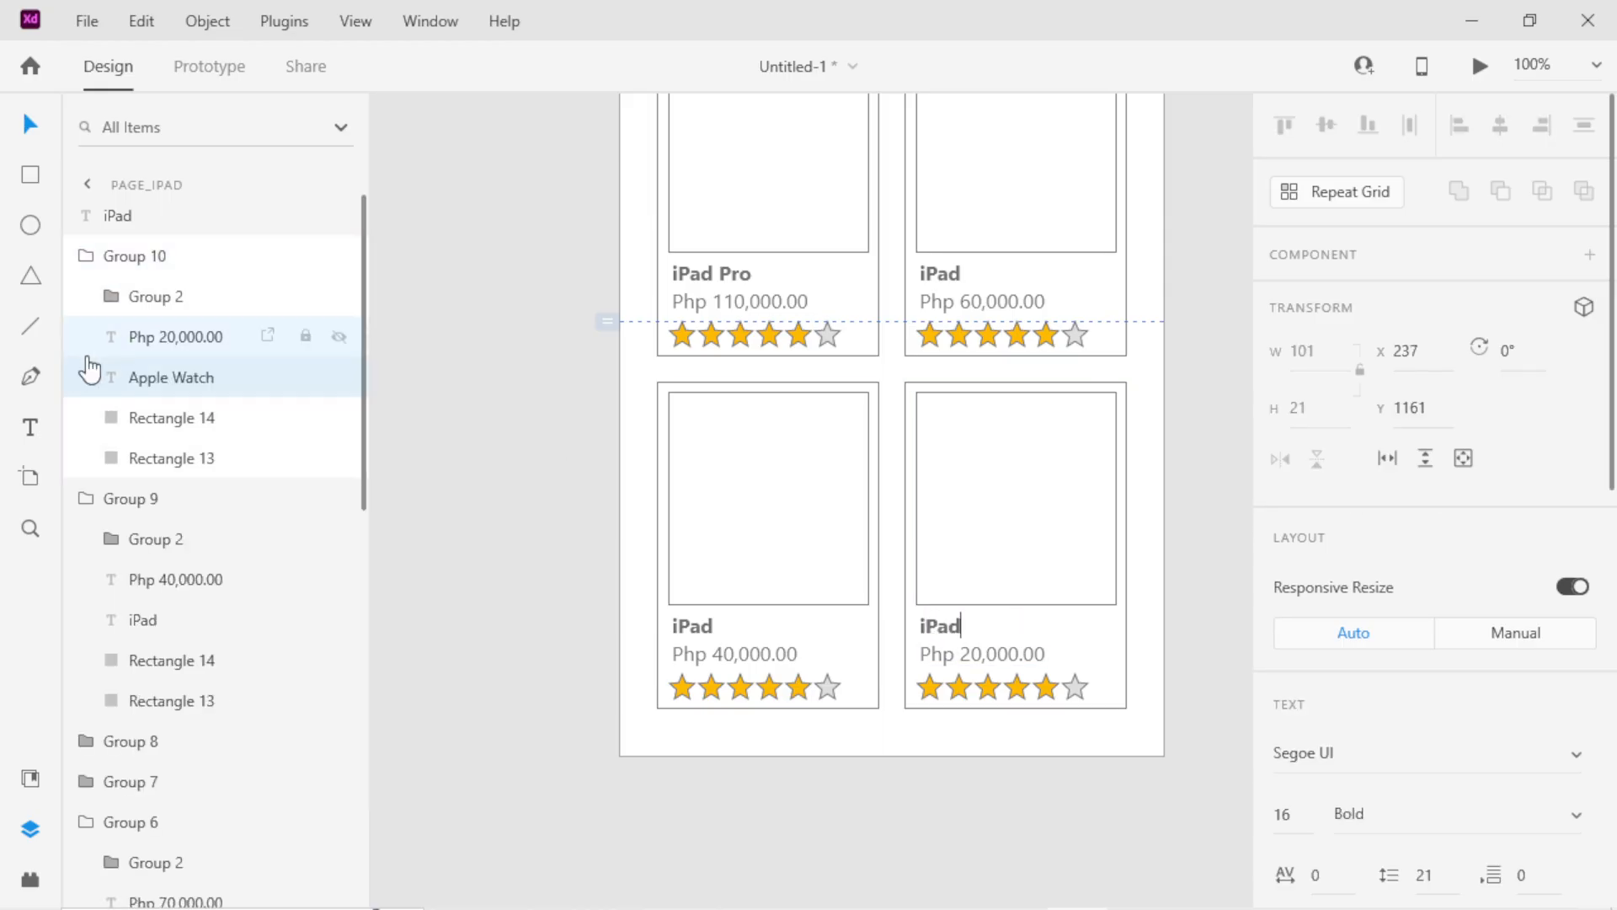
key(Escape)
Finish the page_ipad text edit and switch to prototype mode with the menu artboard in view.
click(566, 373)
key(z)
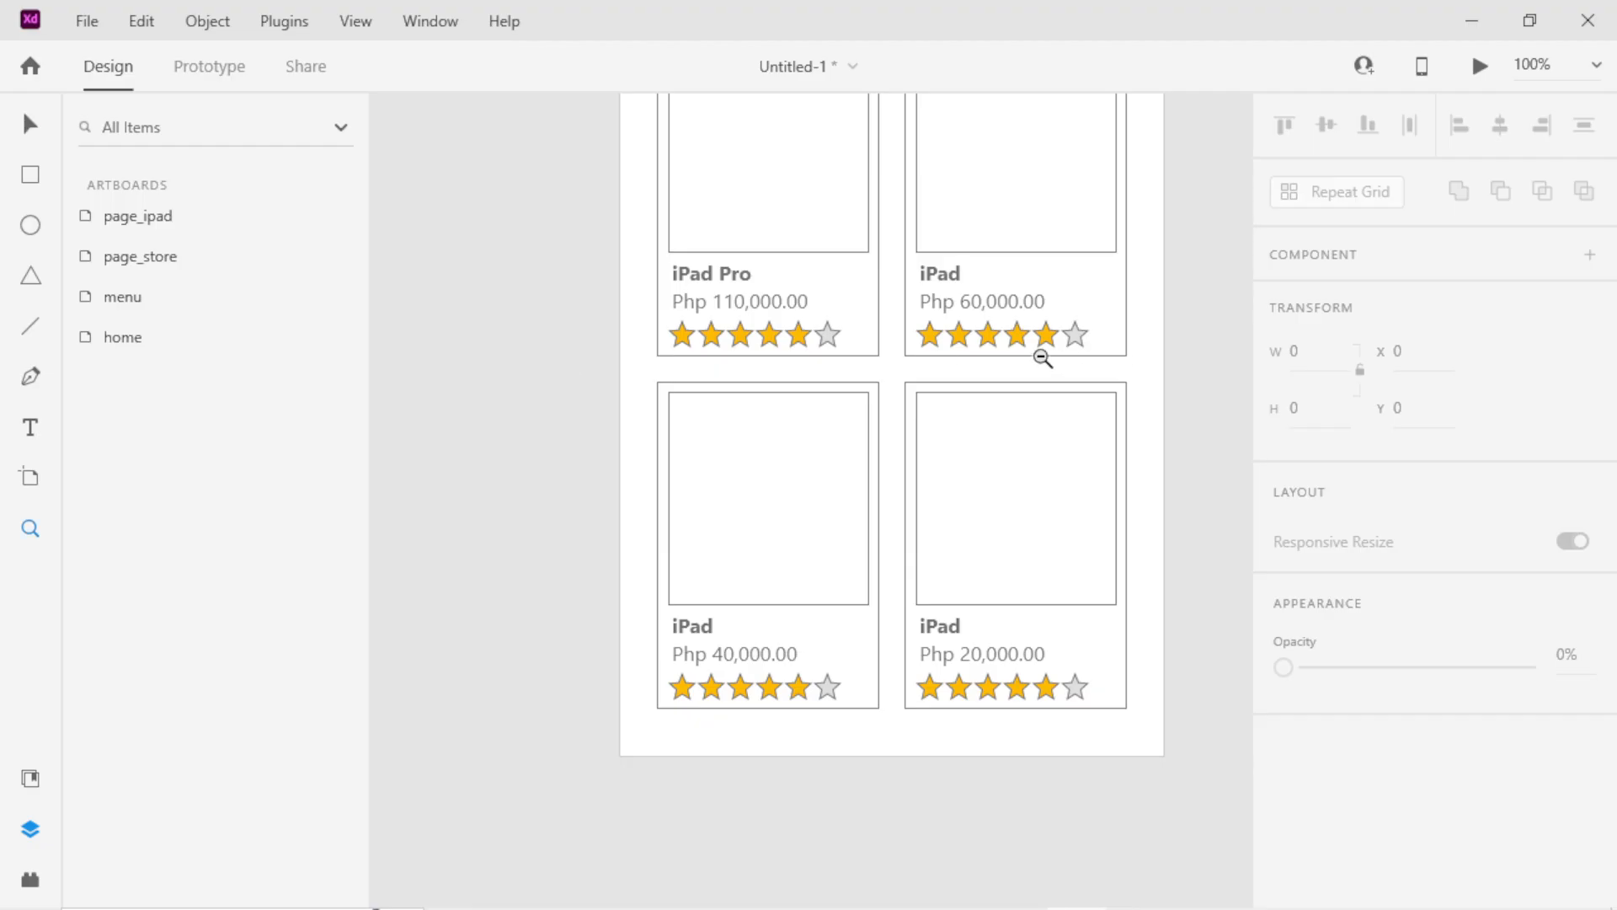
alt+click(1017, 361)
alt+click(1017, 361)
alt+click(1018, 361)
mouse_move(961, 390)
mouse_down()
mouse_move(831, 573)
mouse_move(774, 605)
mouse_move(773, 627)
mouse_up()
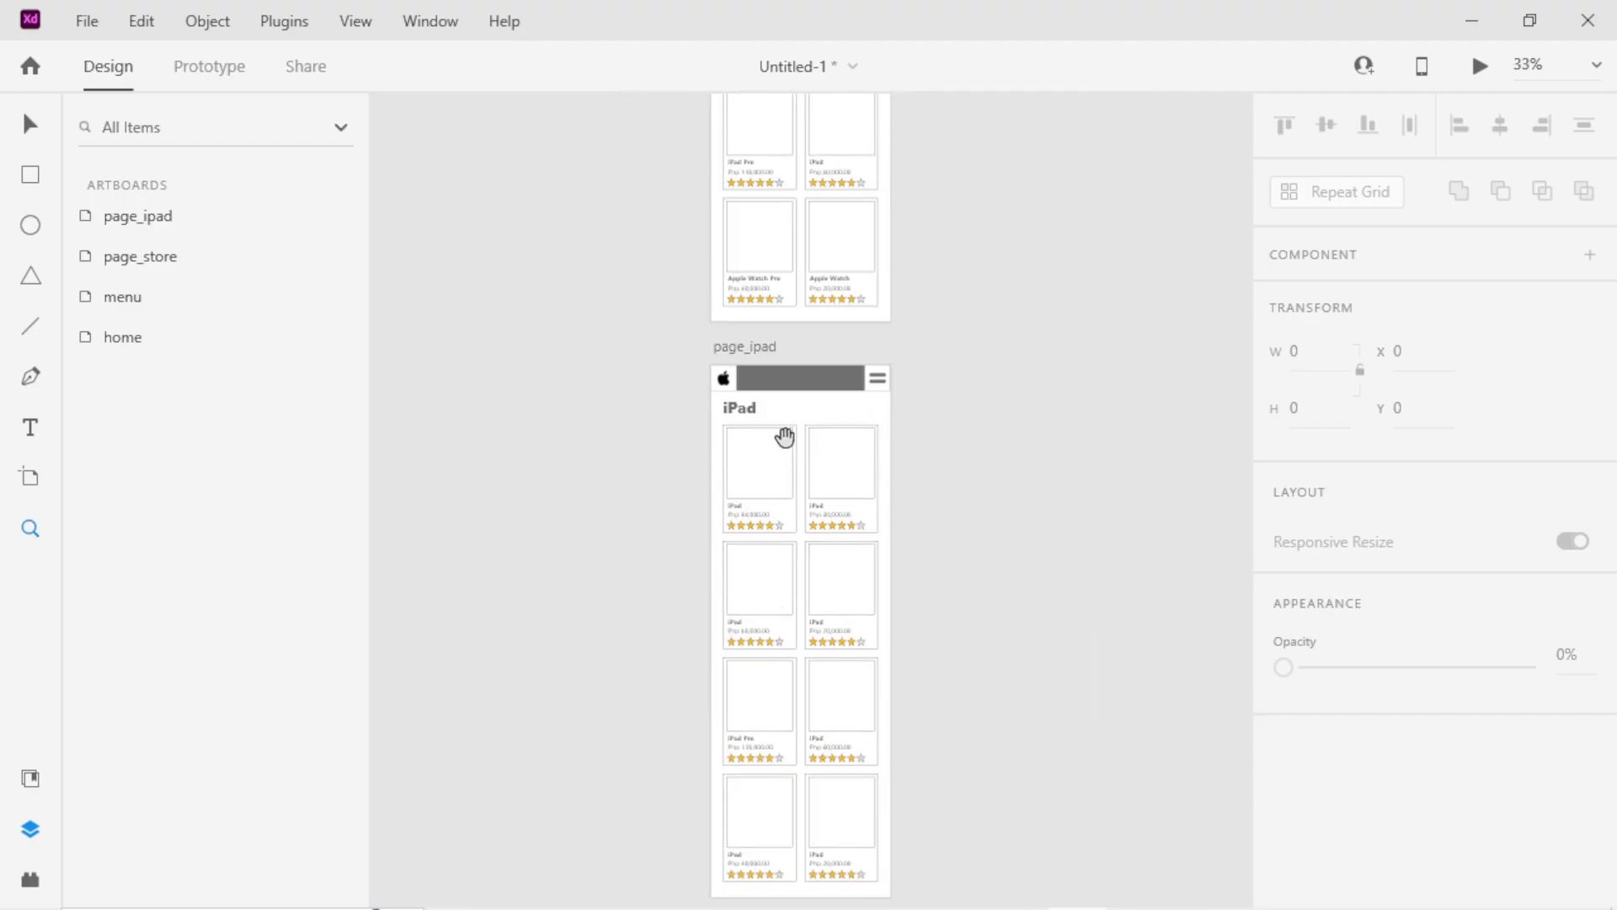
drag(783, 433, 776, 735)
click(192, 76)
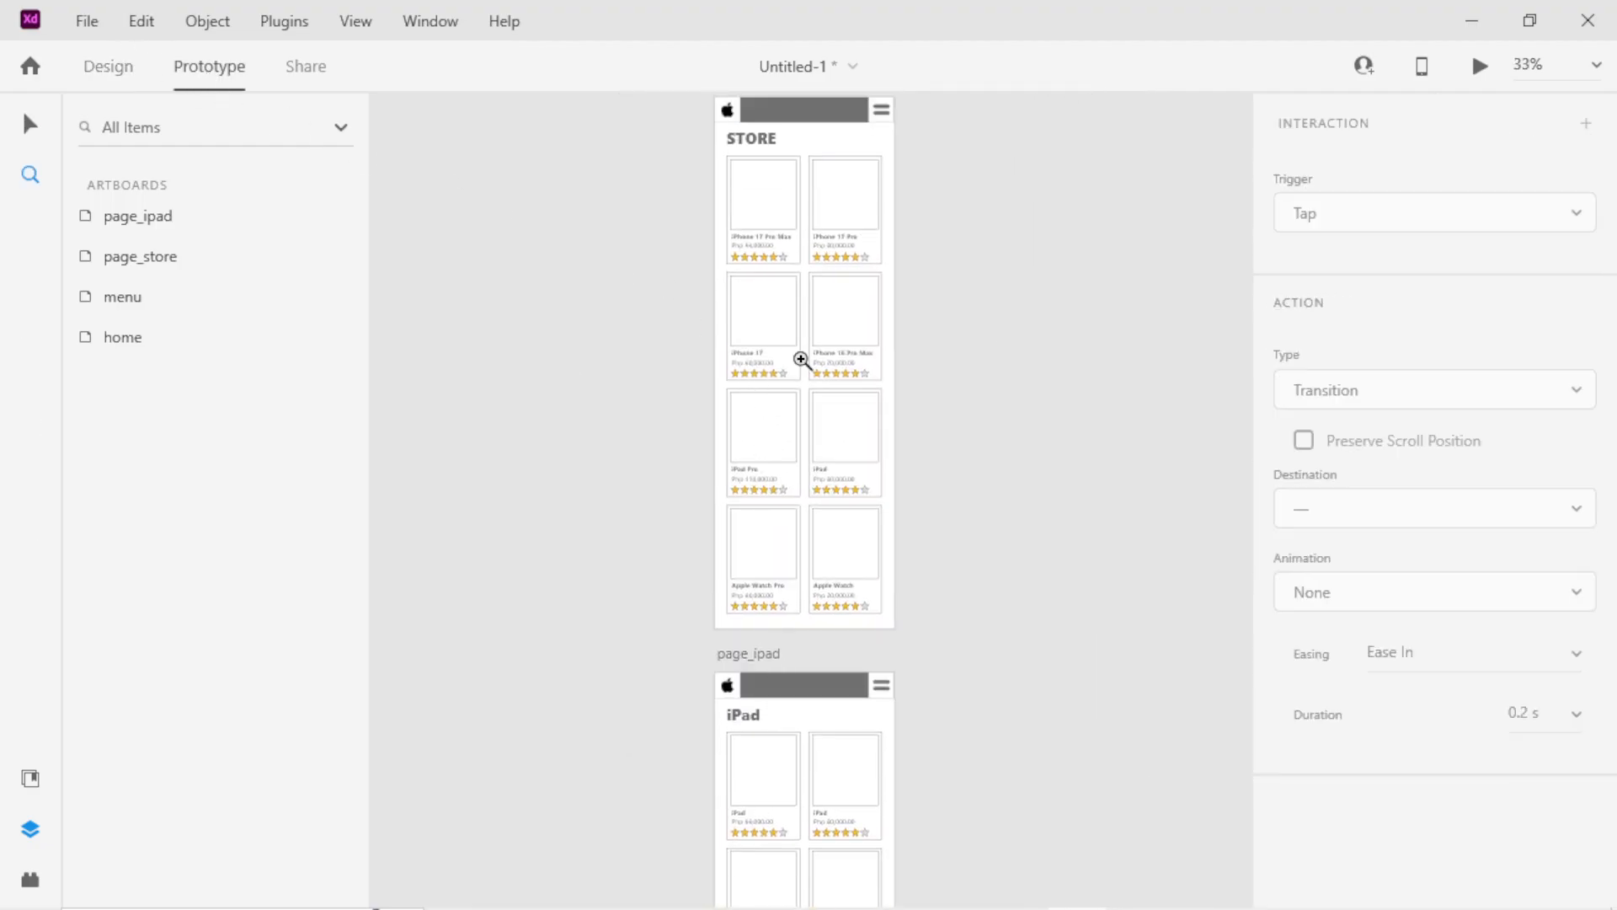
scroll(830, 278, up, 10)
key(v)
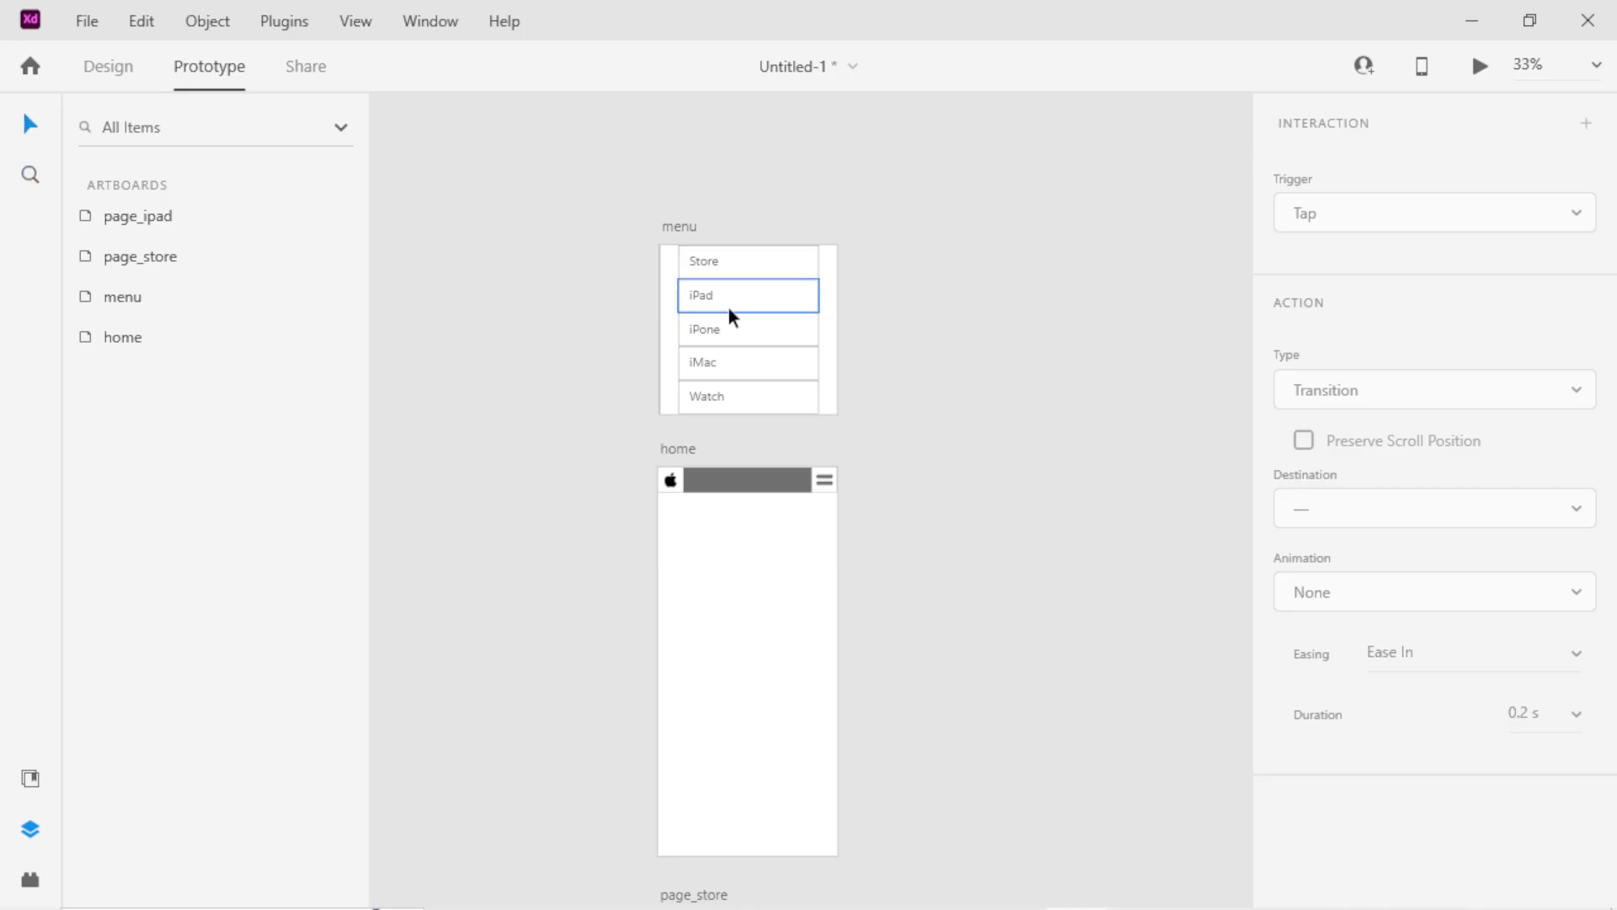
Set the trigger of the iPad menu button's Hover State interaction to Tap.
click(741, 300)
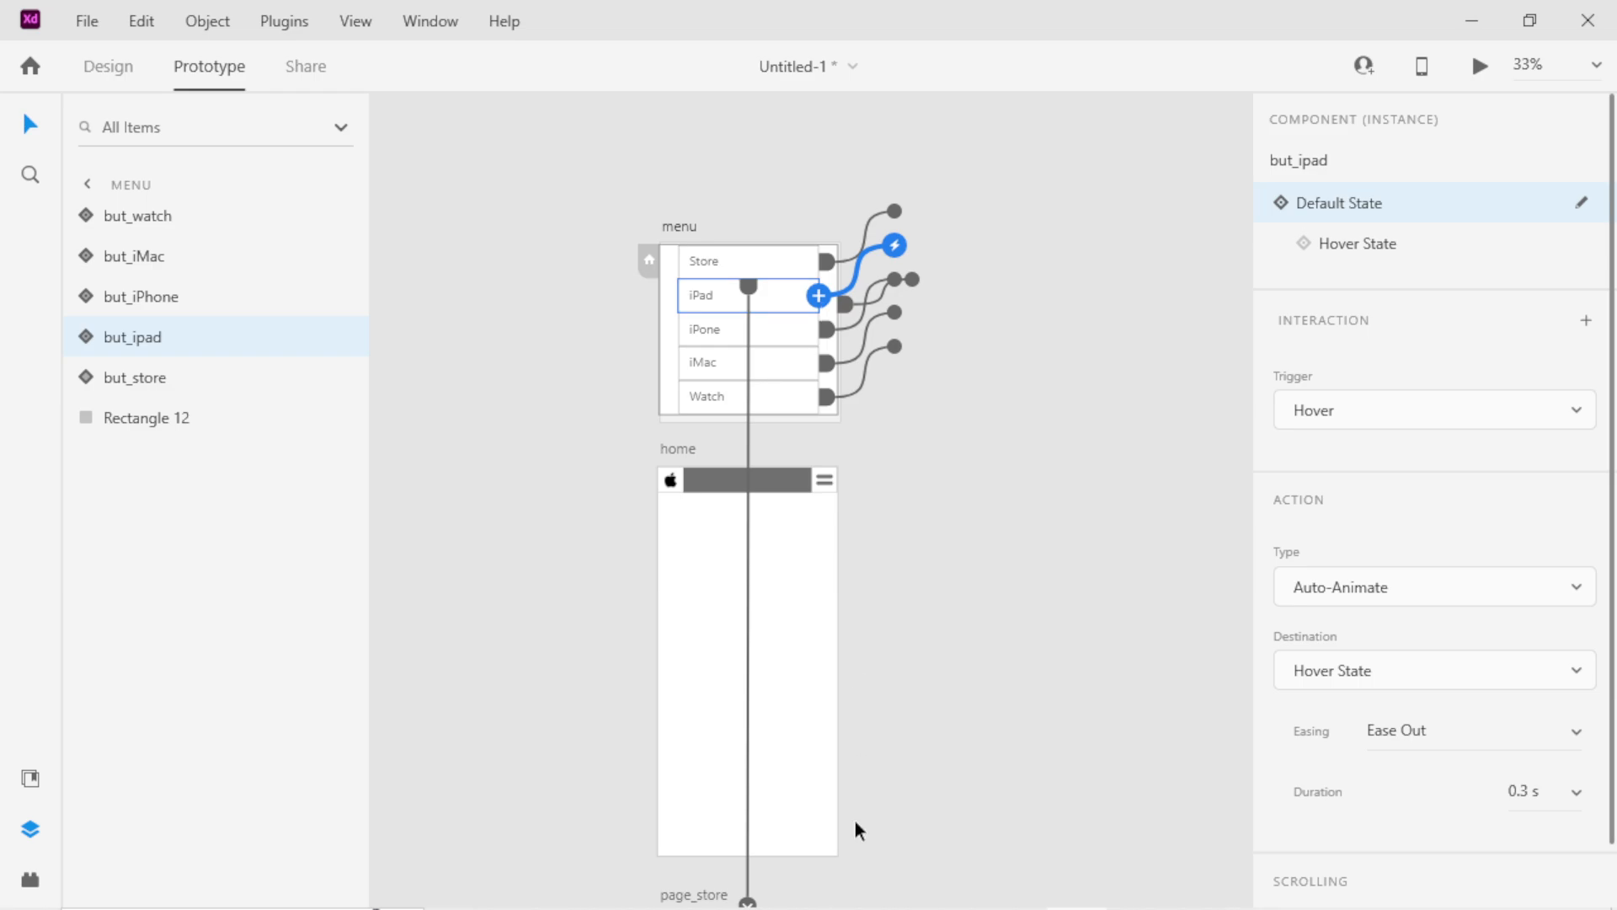
click(947, 340)
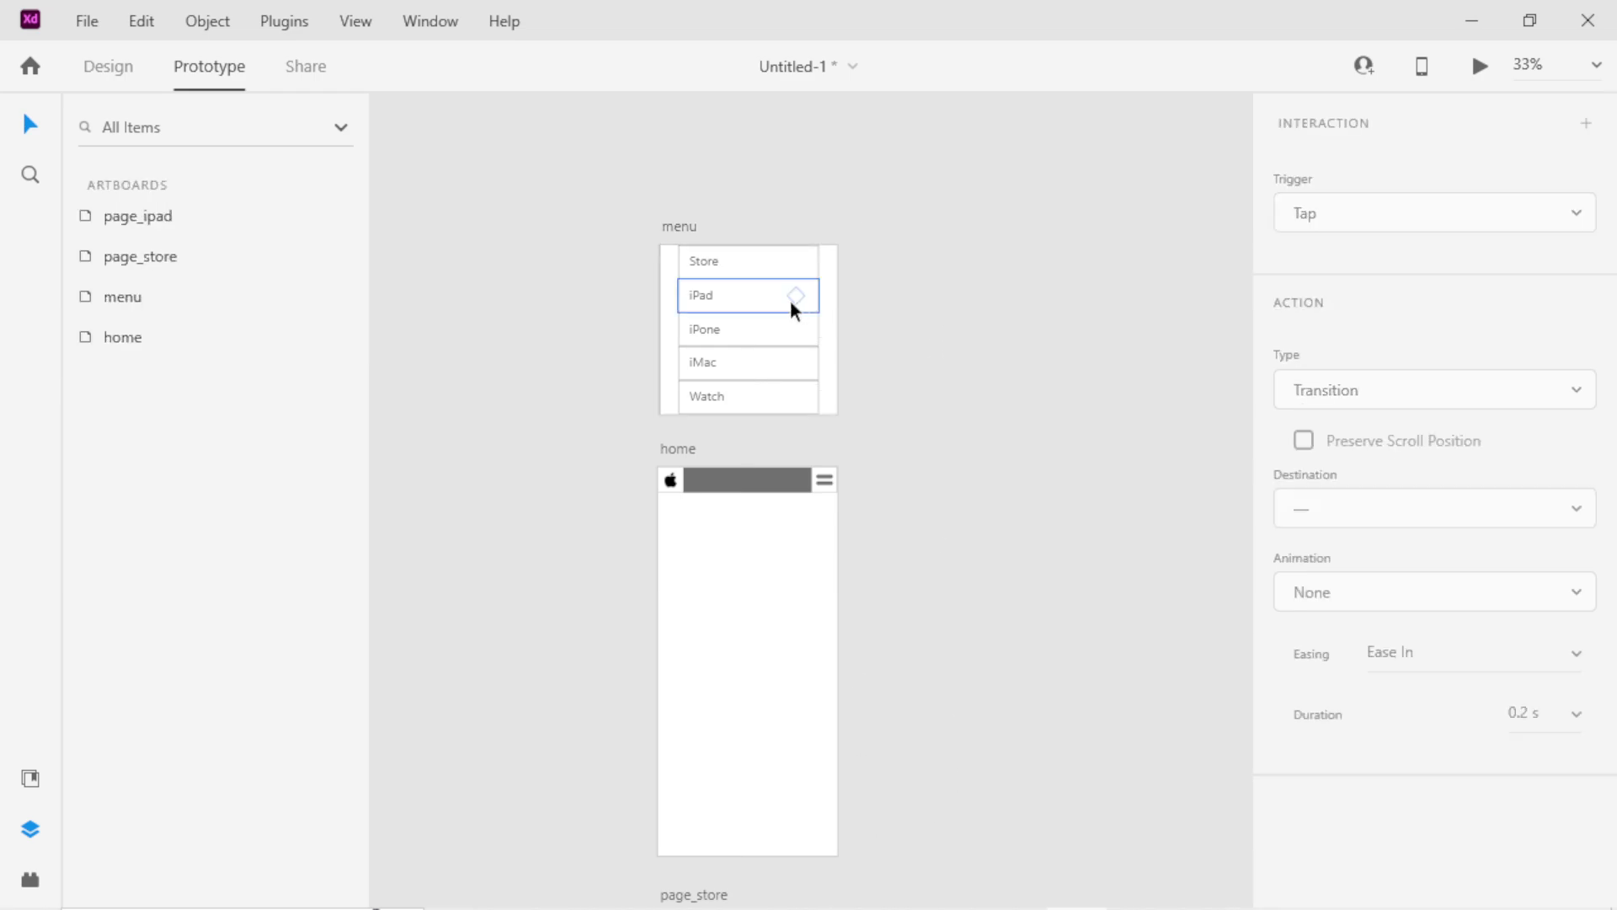
click(790, 300)
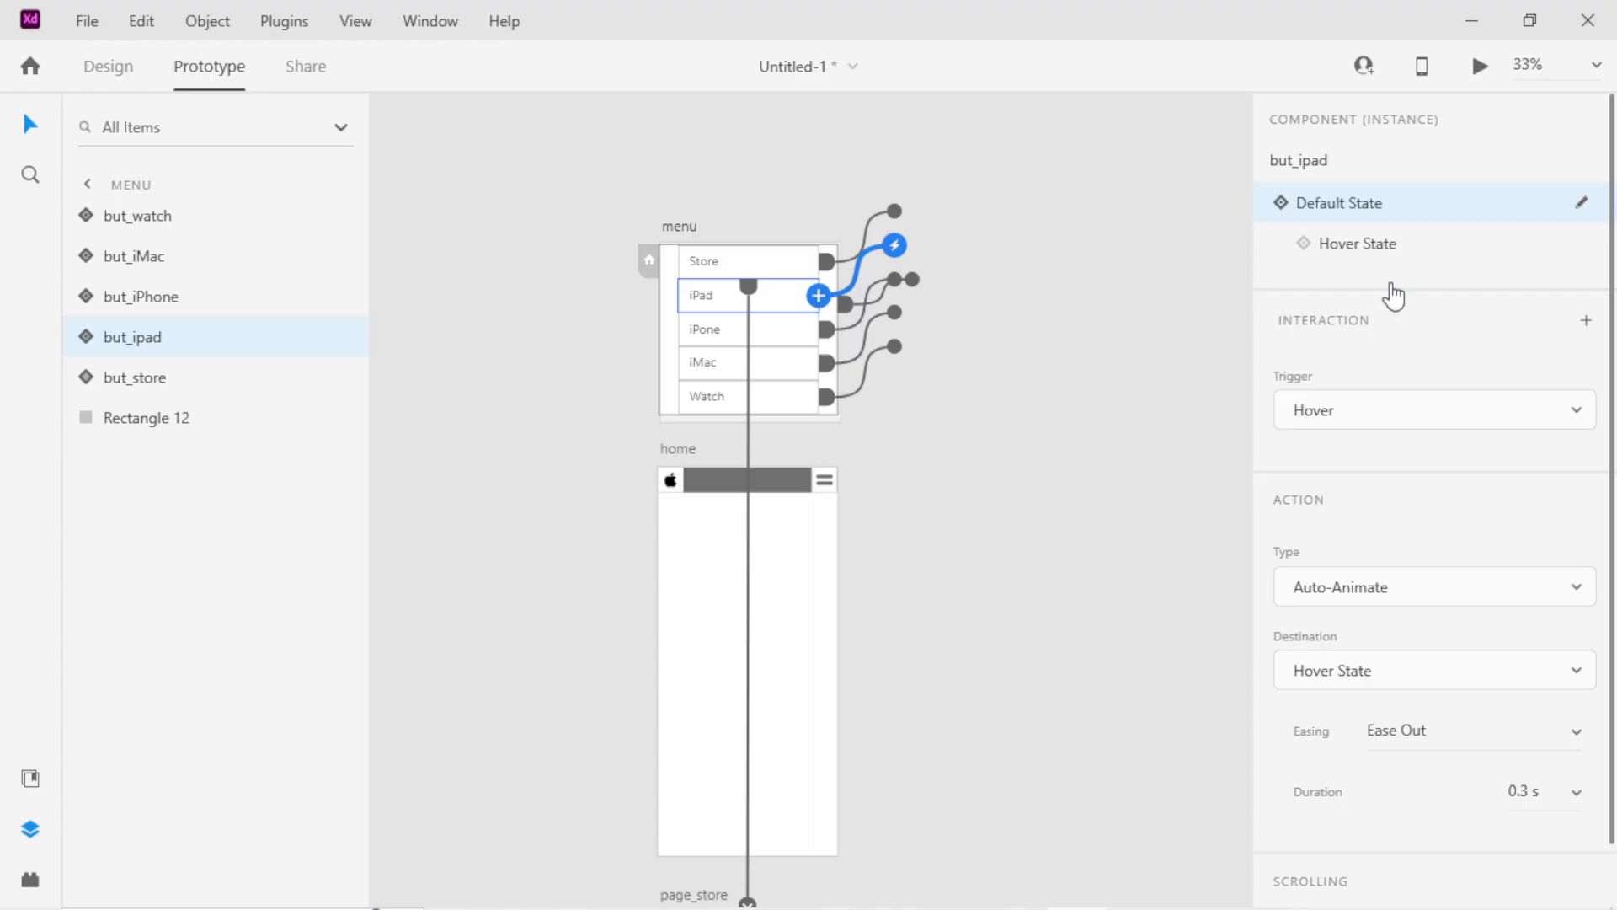
click(1357, 422)
click(1342, 314)
click(1130, 389)
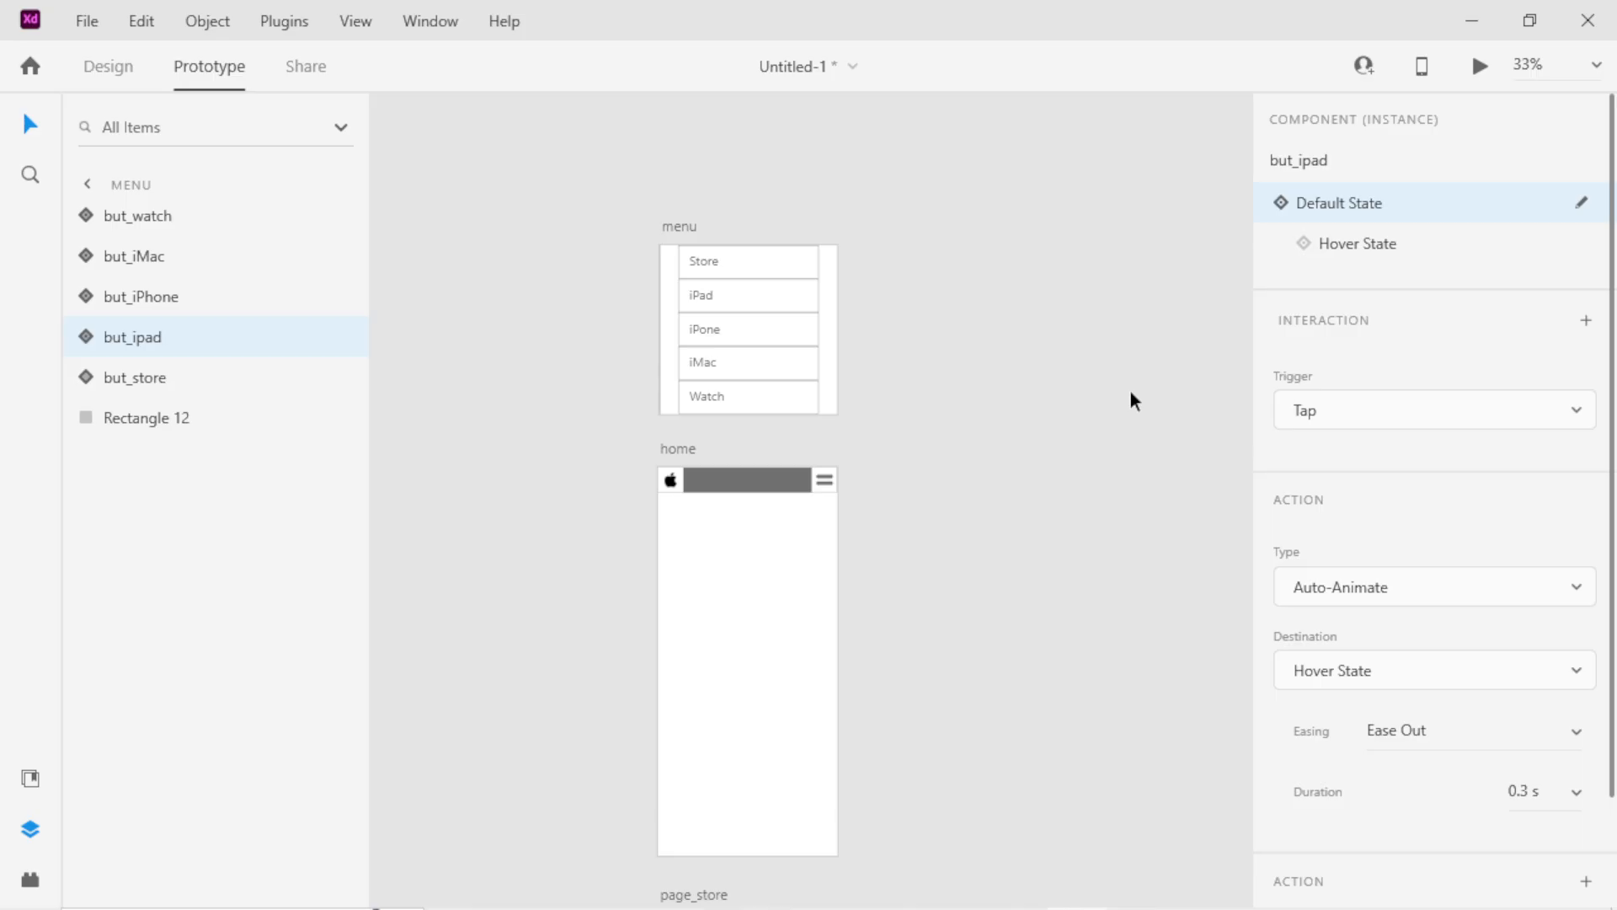
Wire the iPad menu button to the page_ipad artboard and check the trigger options available for that link.
click(755, 285)
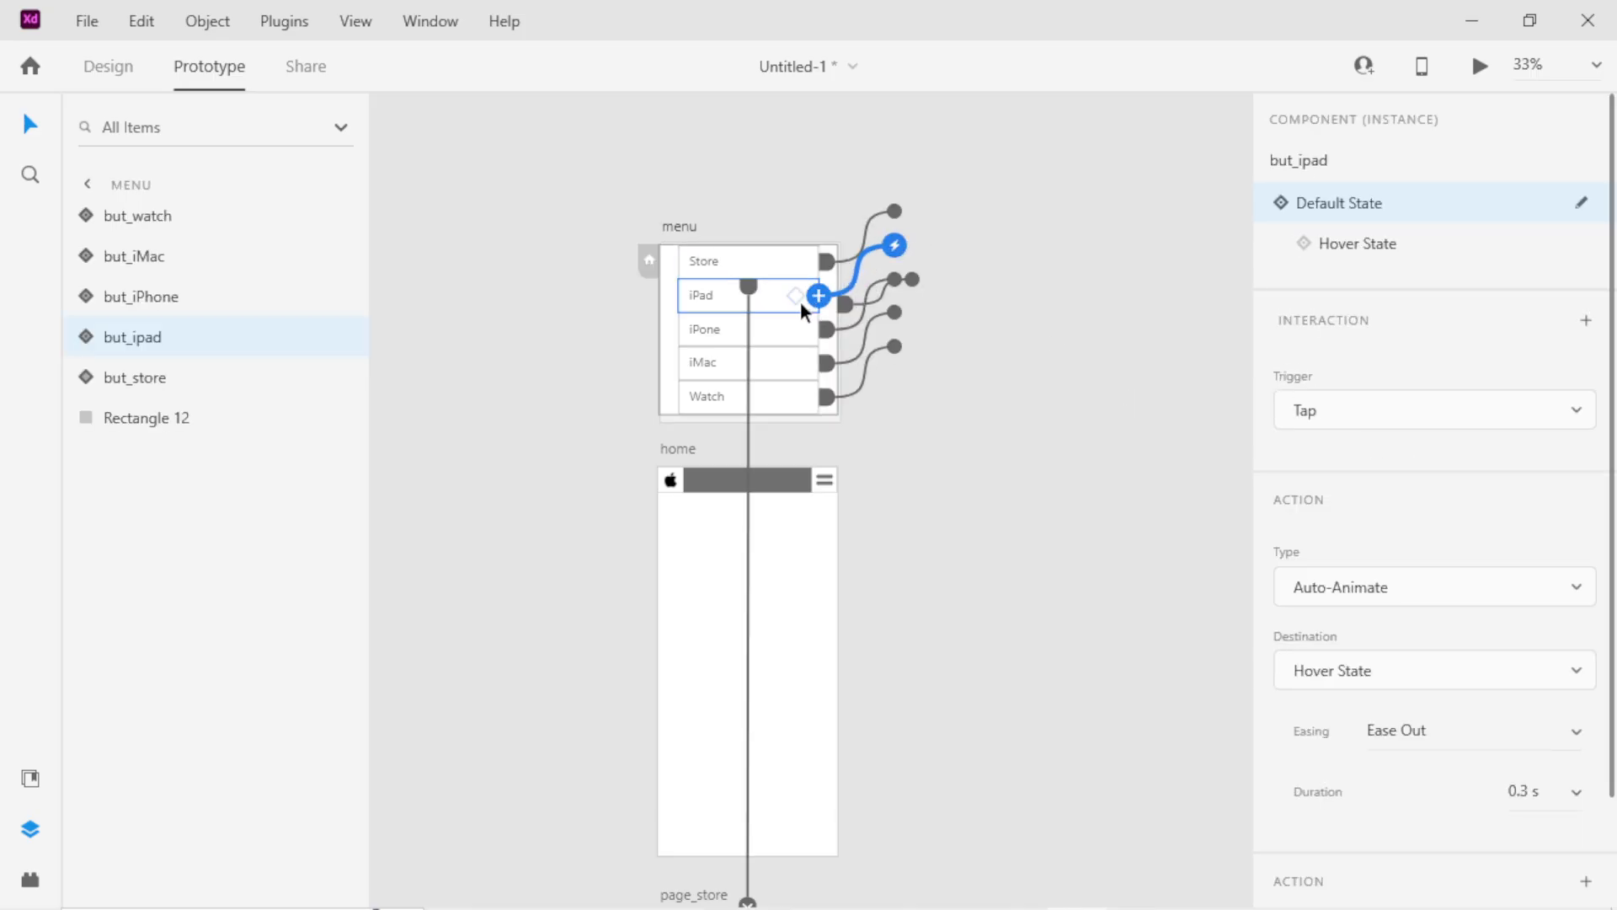
click(868, 267)
click(776, 295)
click(777, 263)
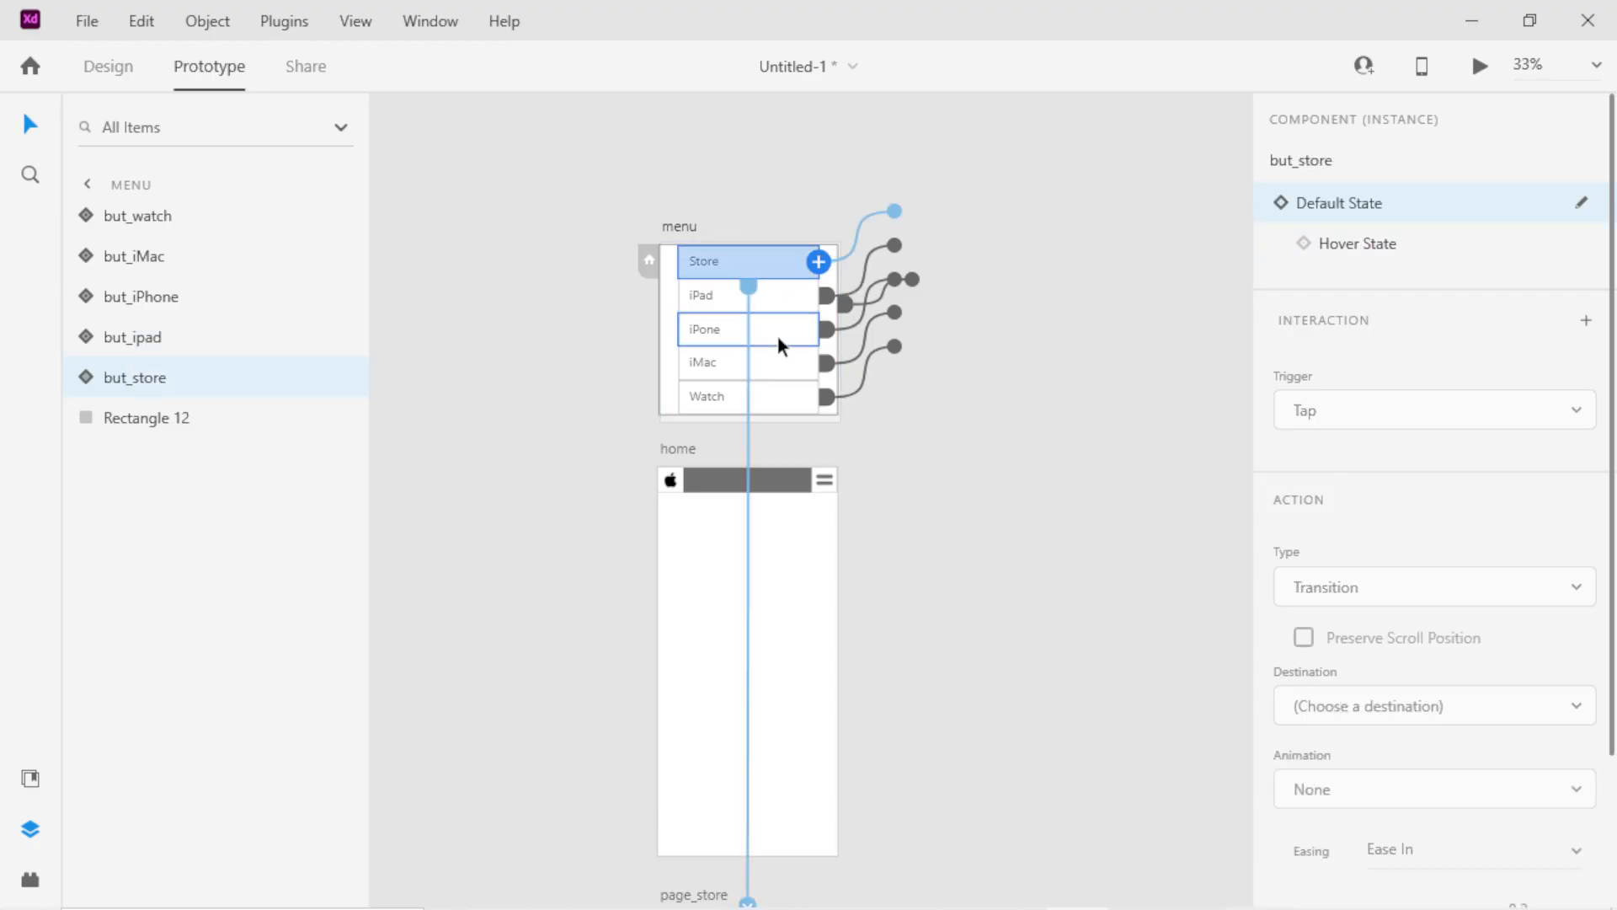
click(777, 337)
click(780, 293)
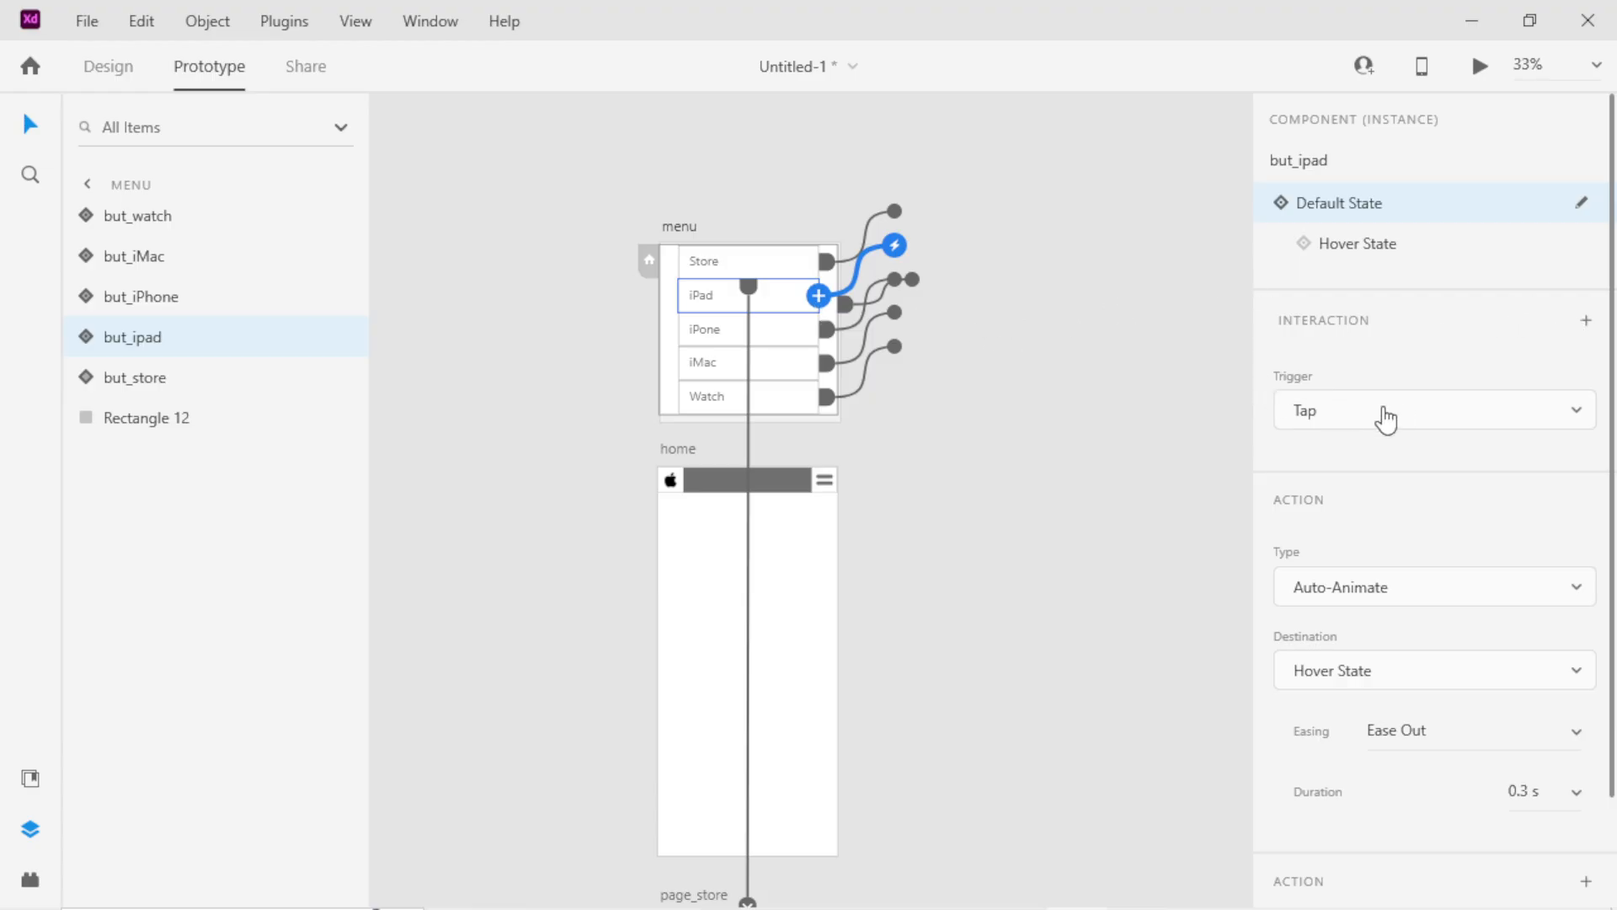
drag(819, 294, 768, 748)
scroll(967, 503, up, 2)
scroll(967, 503, up, 5)
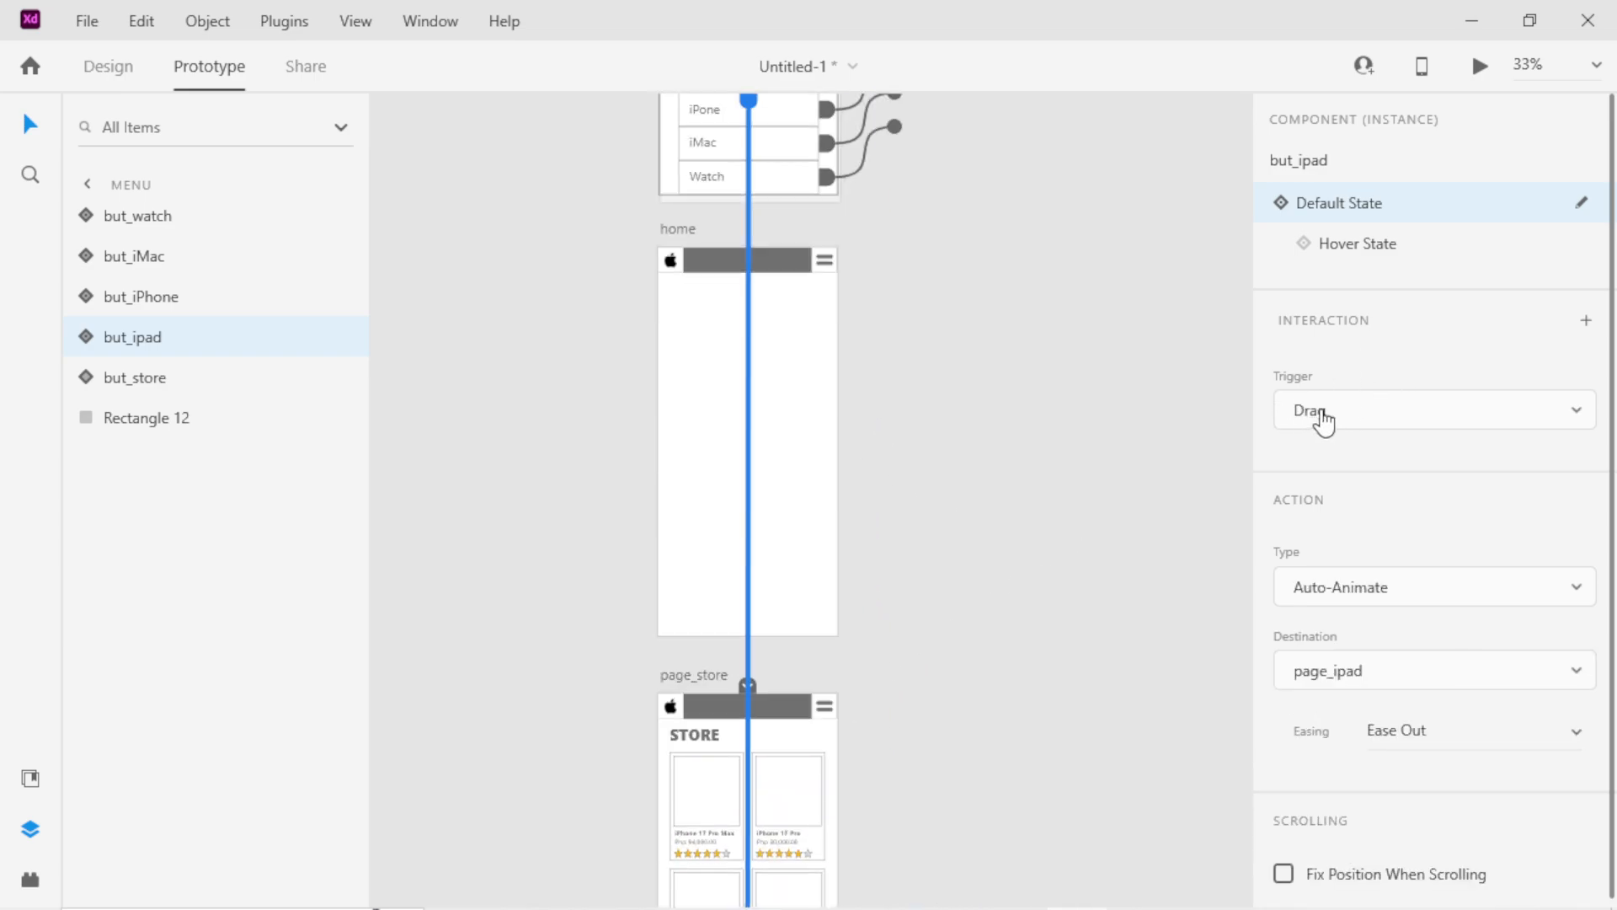
click(1369, 417)
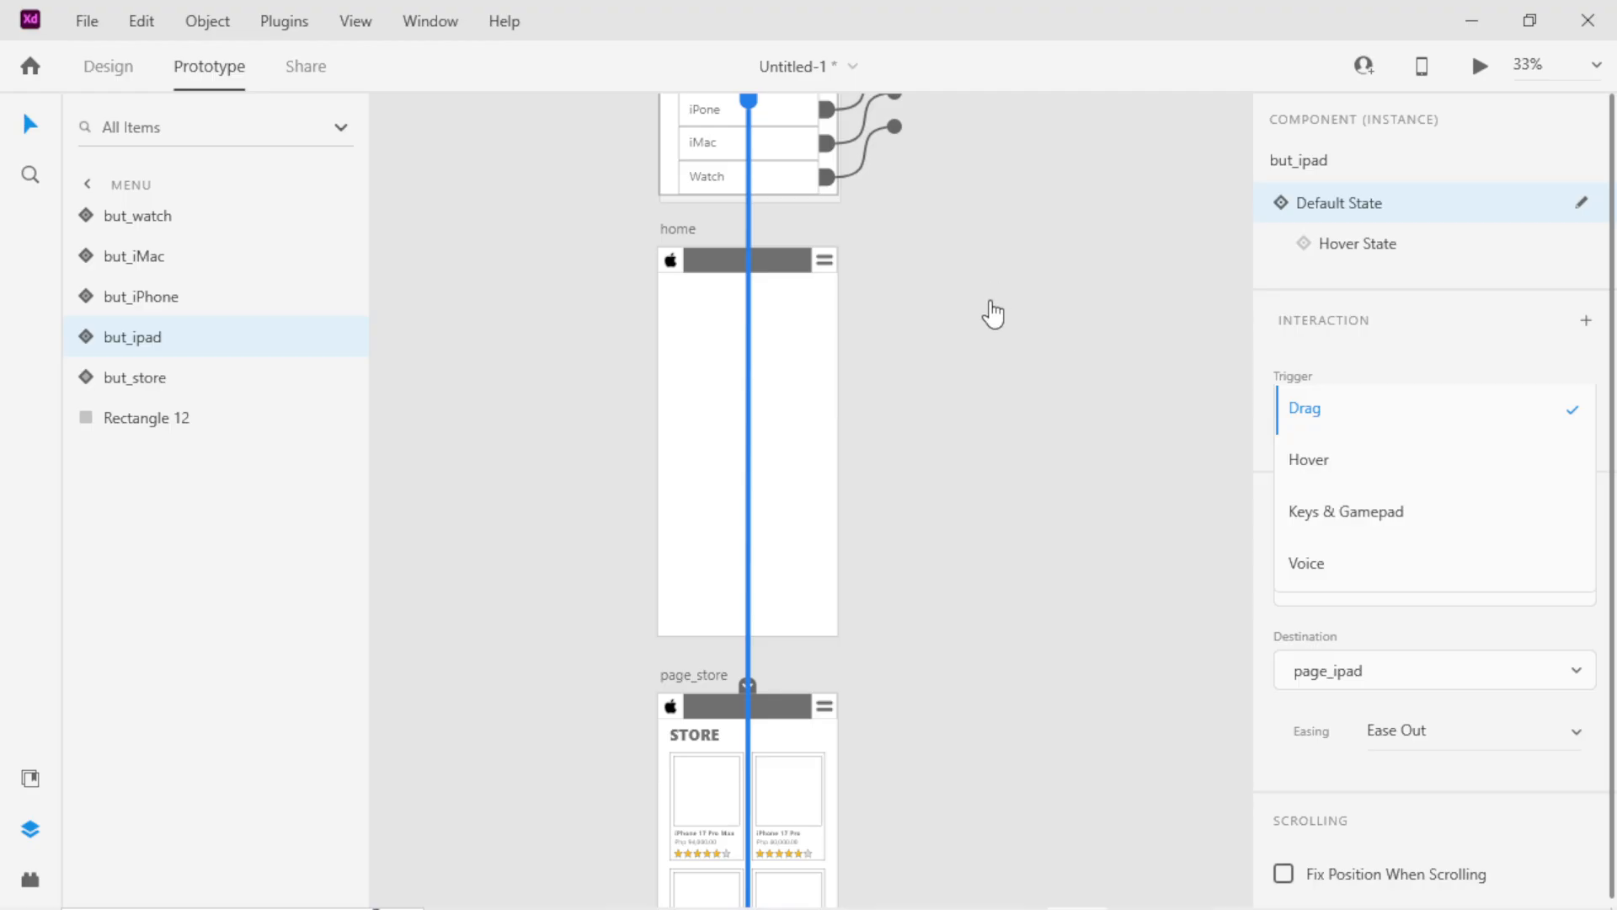
click(903, 546)
Move the page_ipad artboard out of the column to the left side of the menu and home artboards.
scroll(936, 547, down, 5)
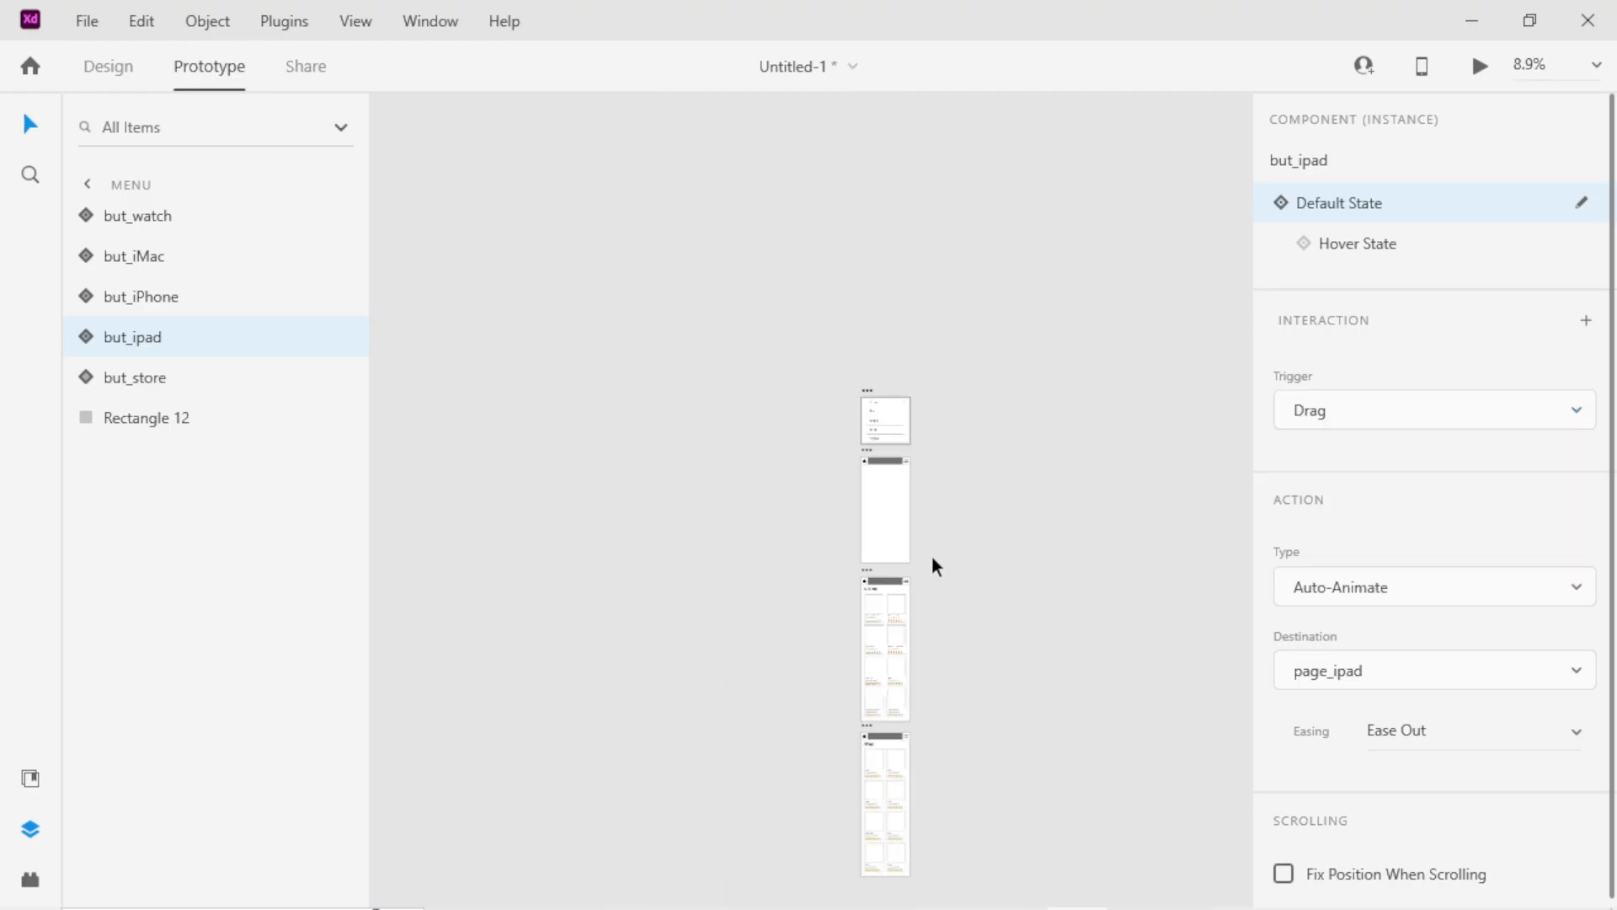
scroll(873, 741, up, 4)
drag(888, 699, 627, 111)
scroll(748, 430, up, 3)
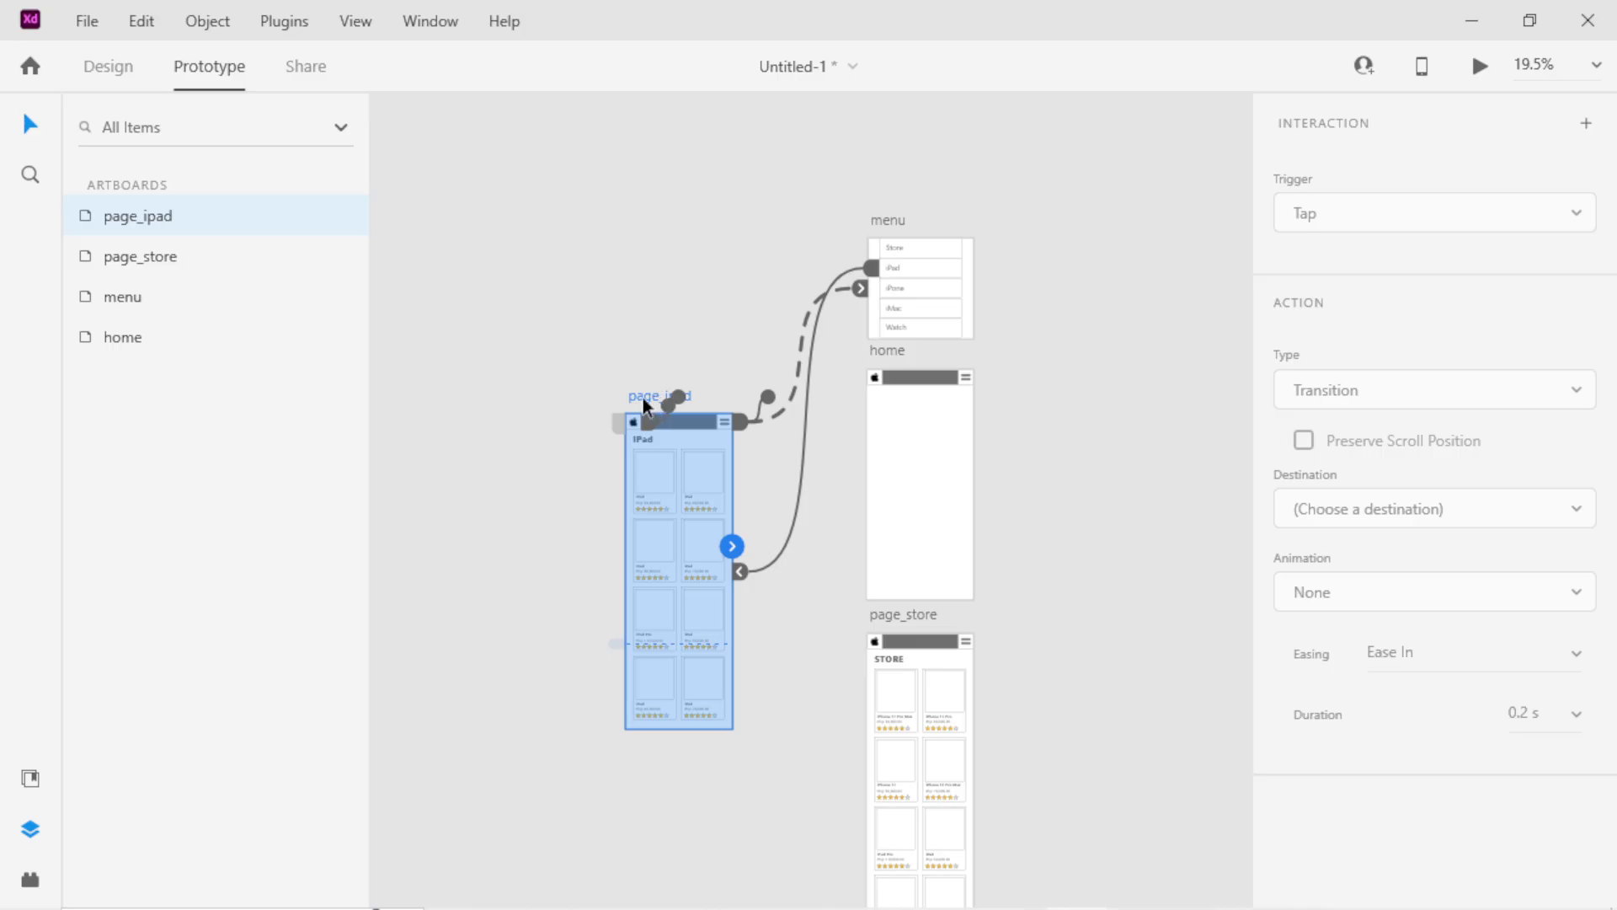
drag(644, 398, 600, 278)
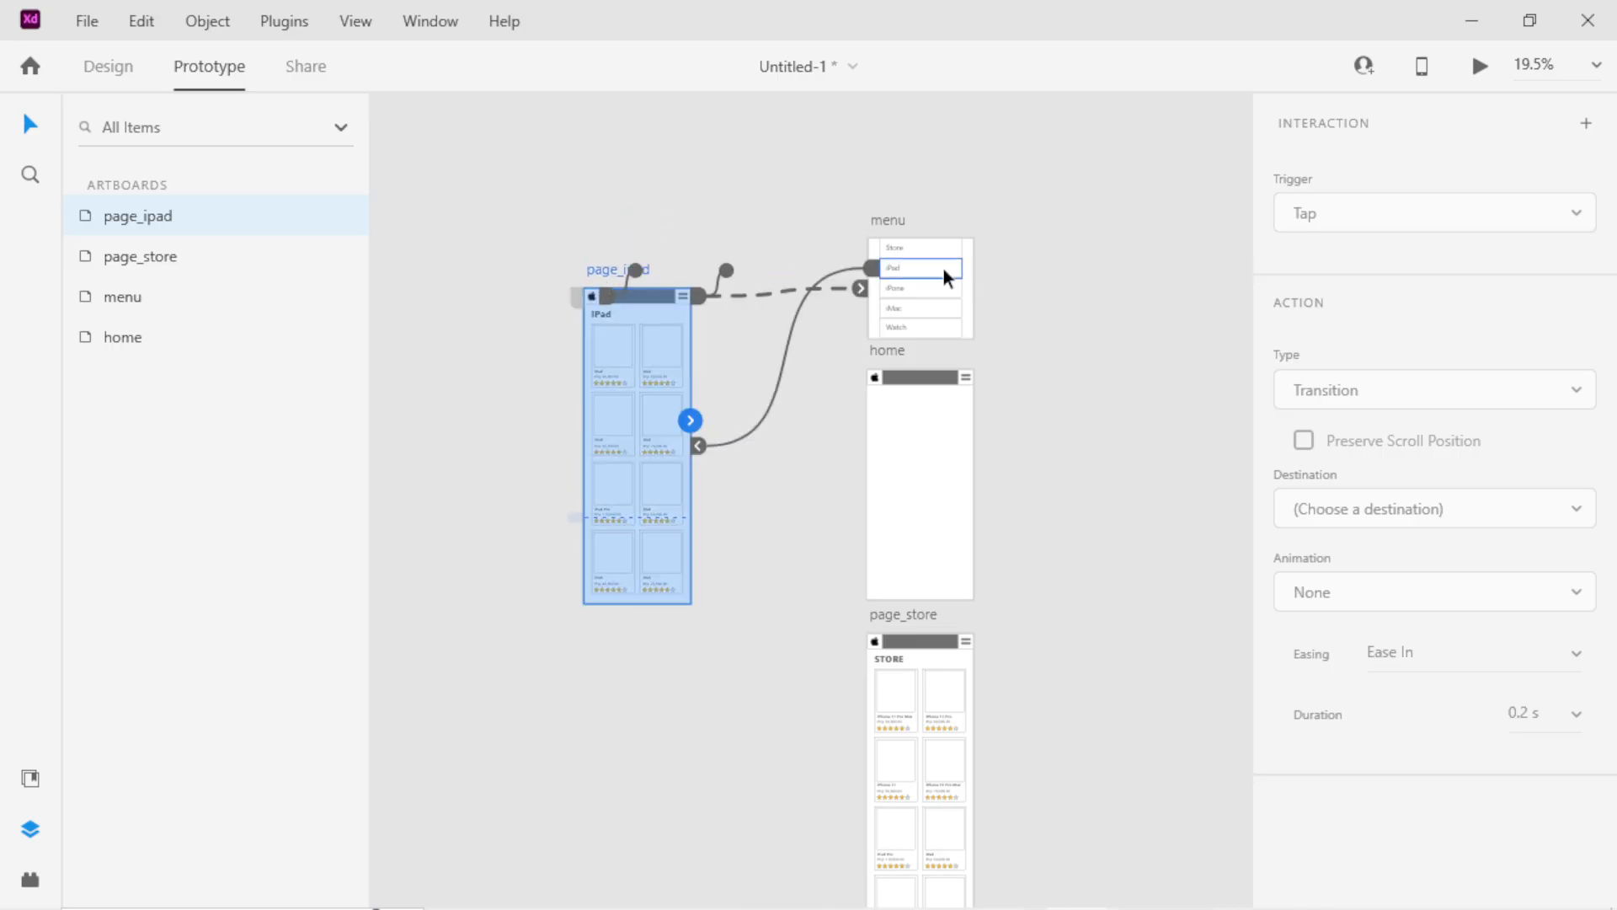
Delete the Drag interaction that links the iPad menu button to page_ipad.
scroll(931, 319, up, 5)
scroll(832, 327, down, 4)
scroll(842, 312, up, 1)
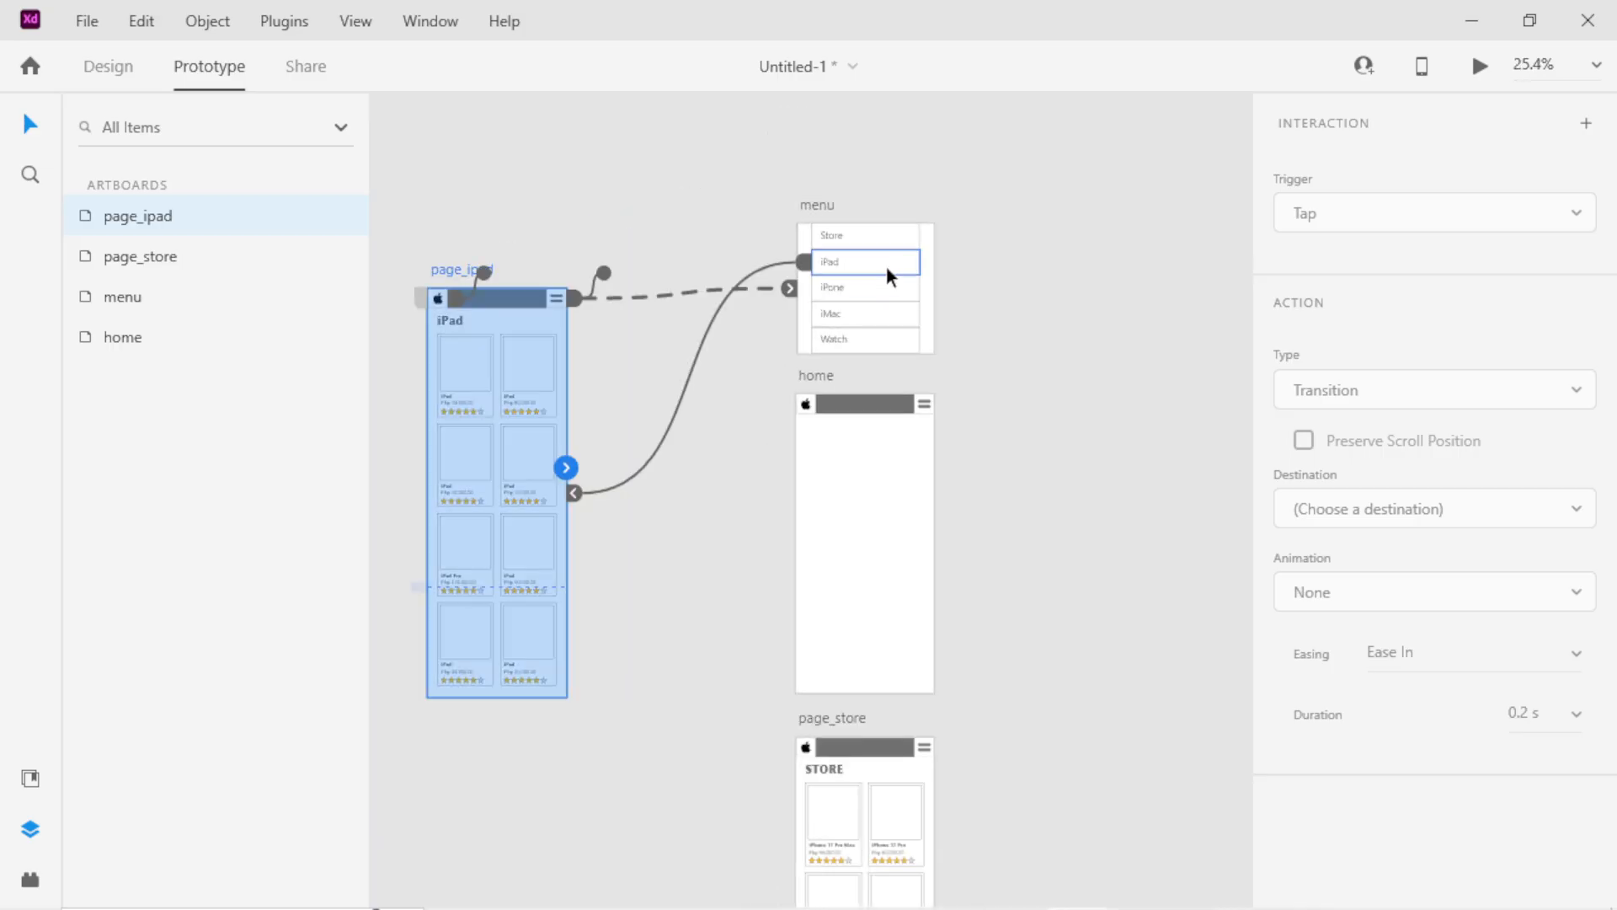
click(886, 266)
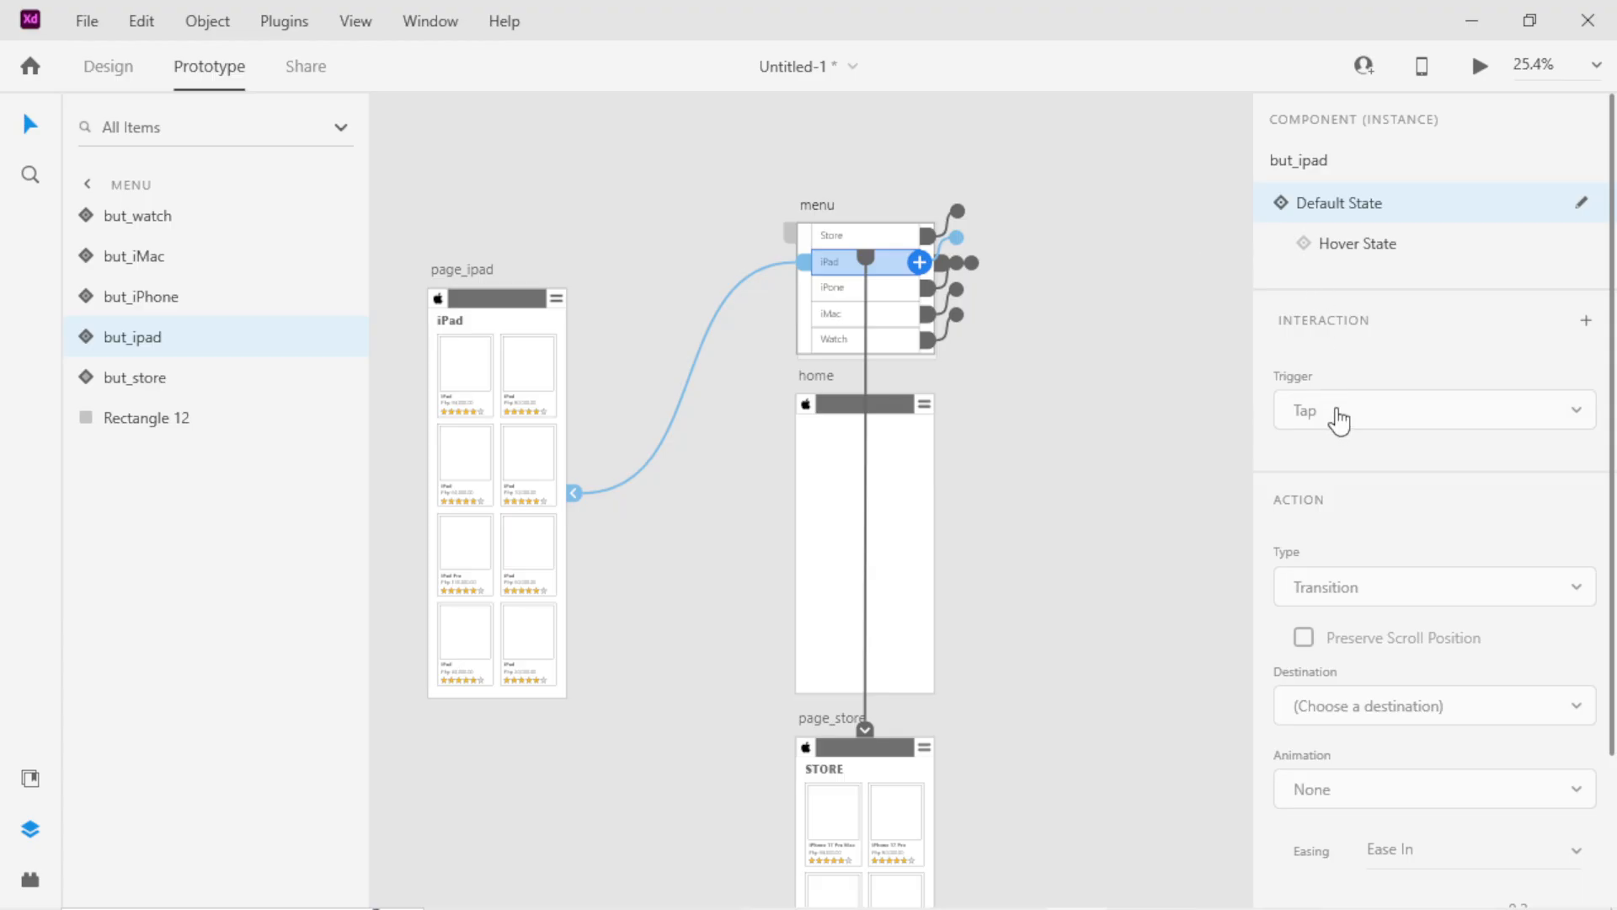
scroll(1372, 636, down, 3)
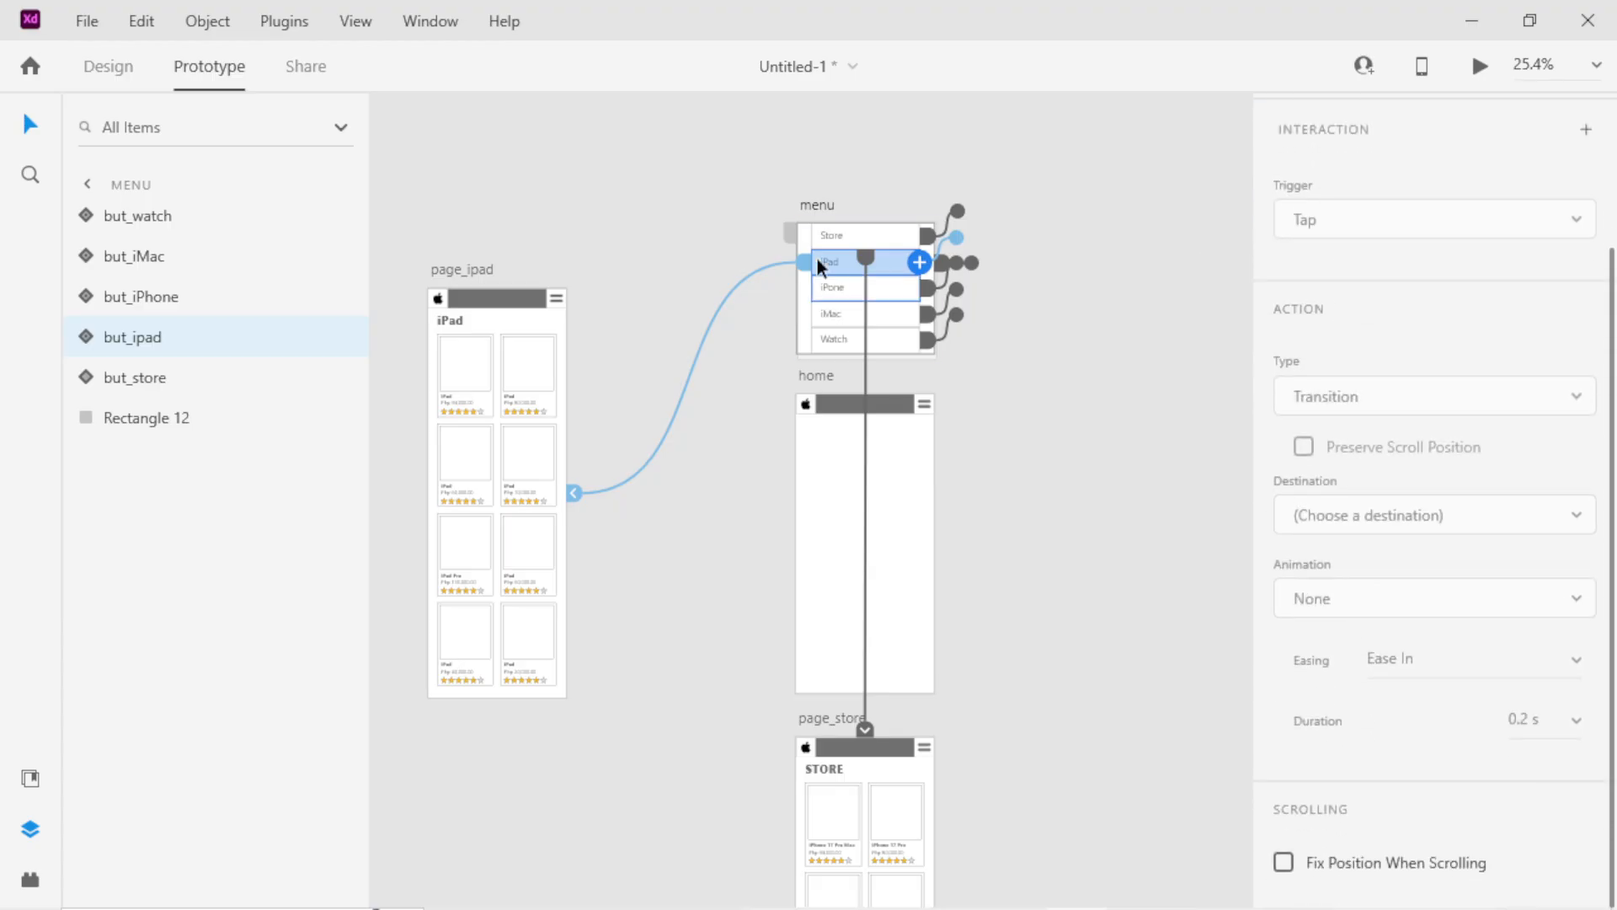
scroll(1336, 495, up, 3)
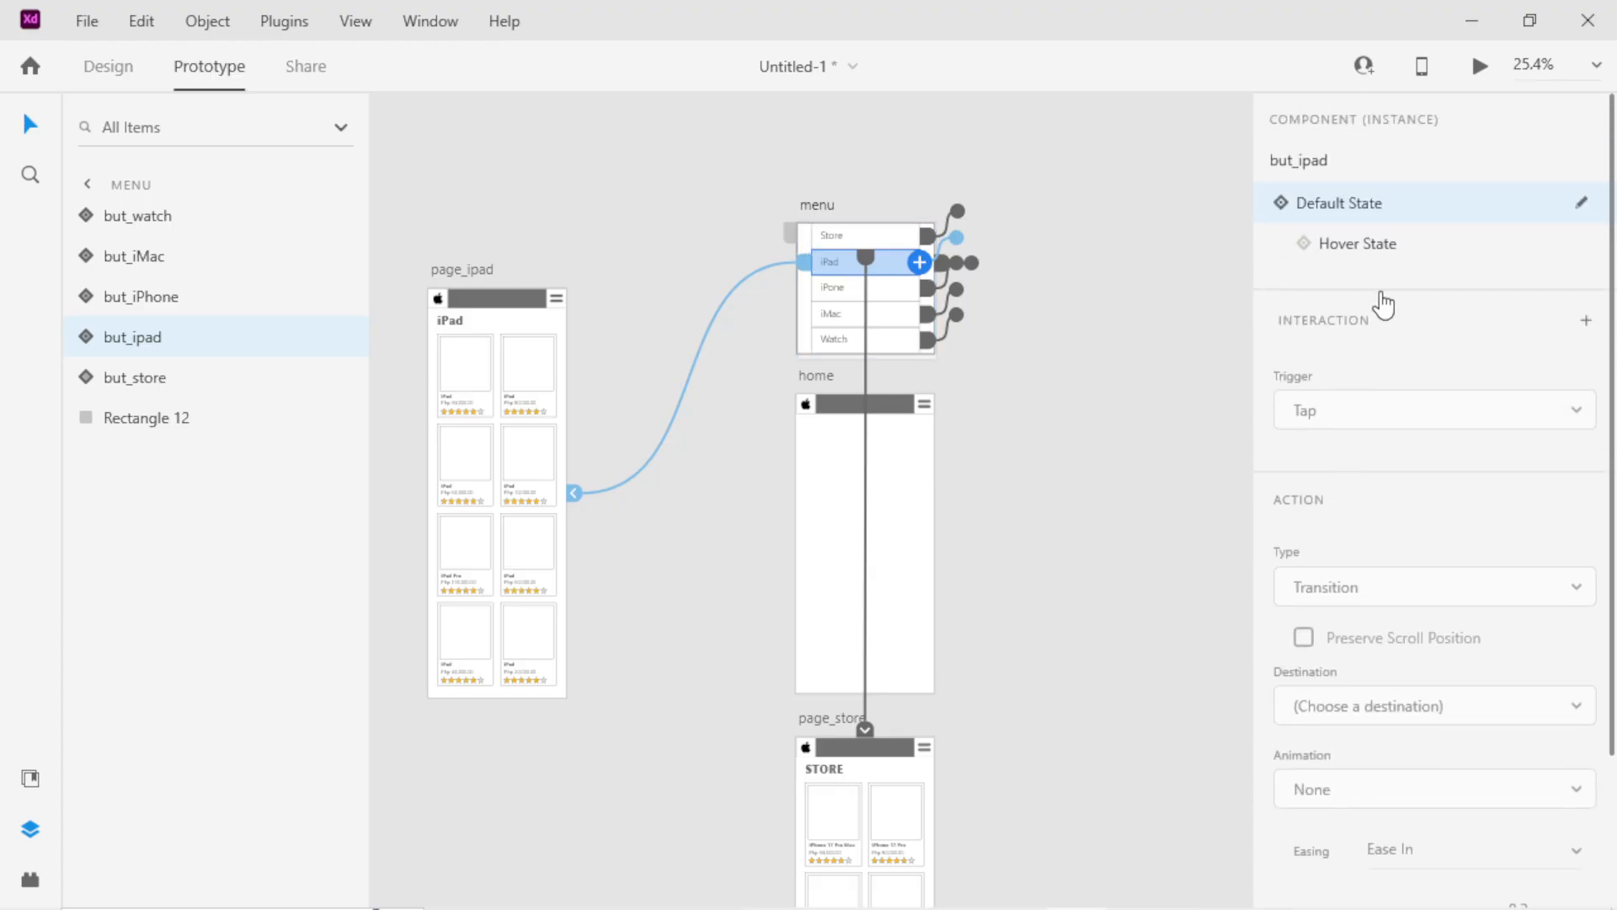
click(724, 297)
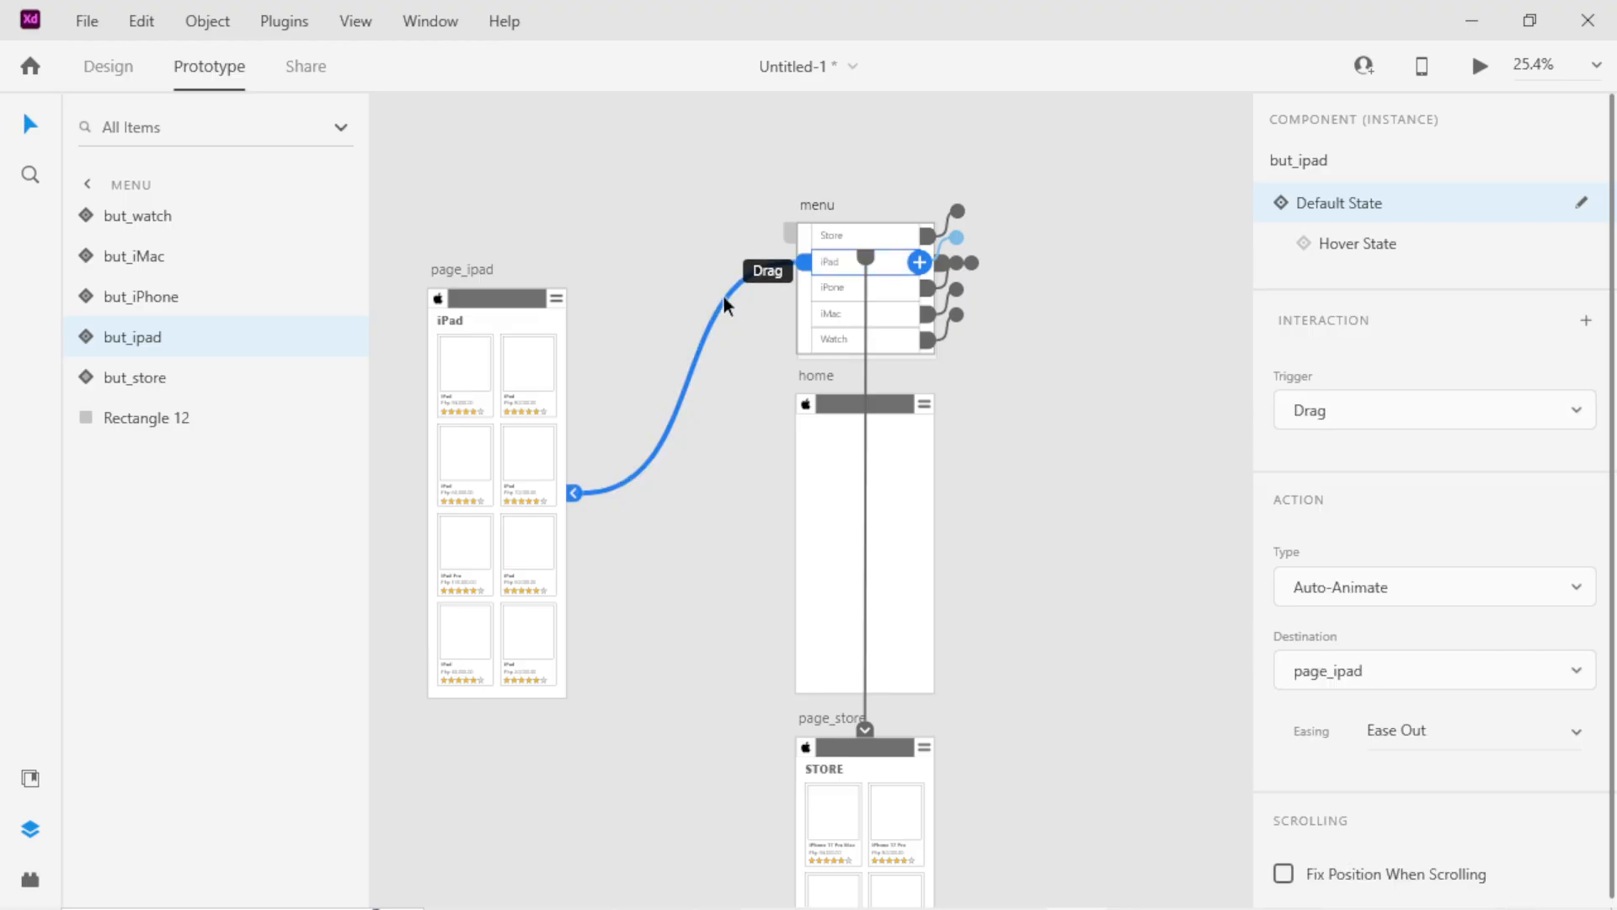
click(1447, 413)
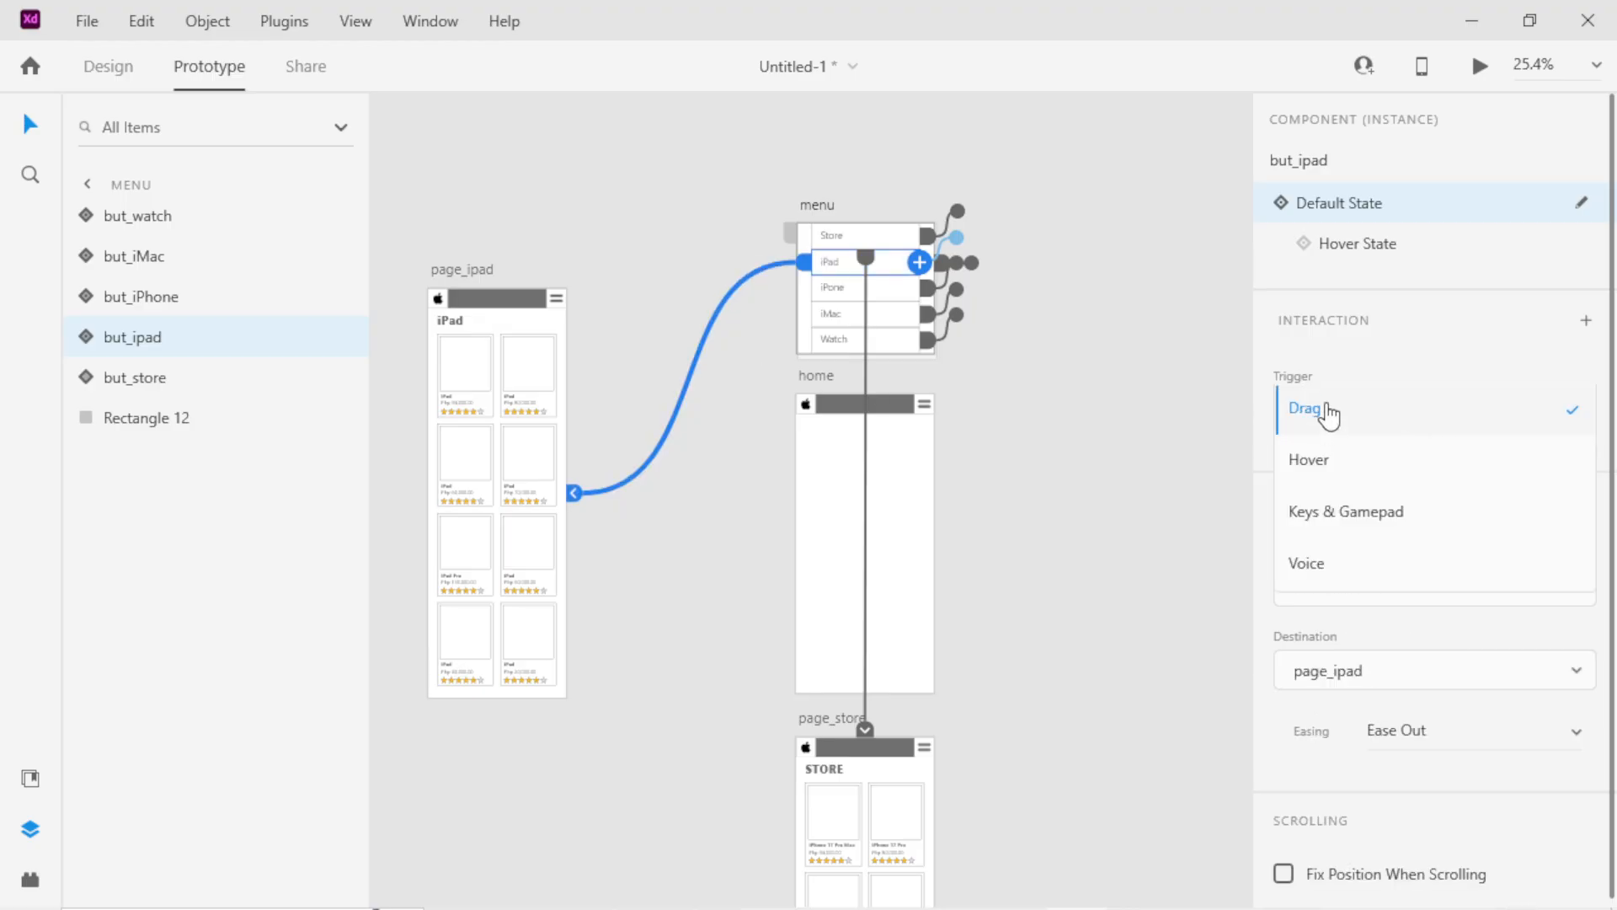
click(1341, 394)
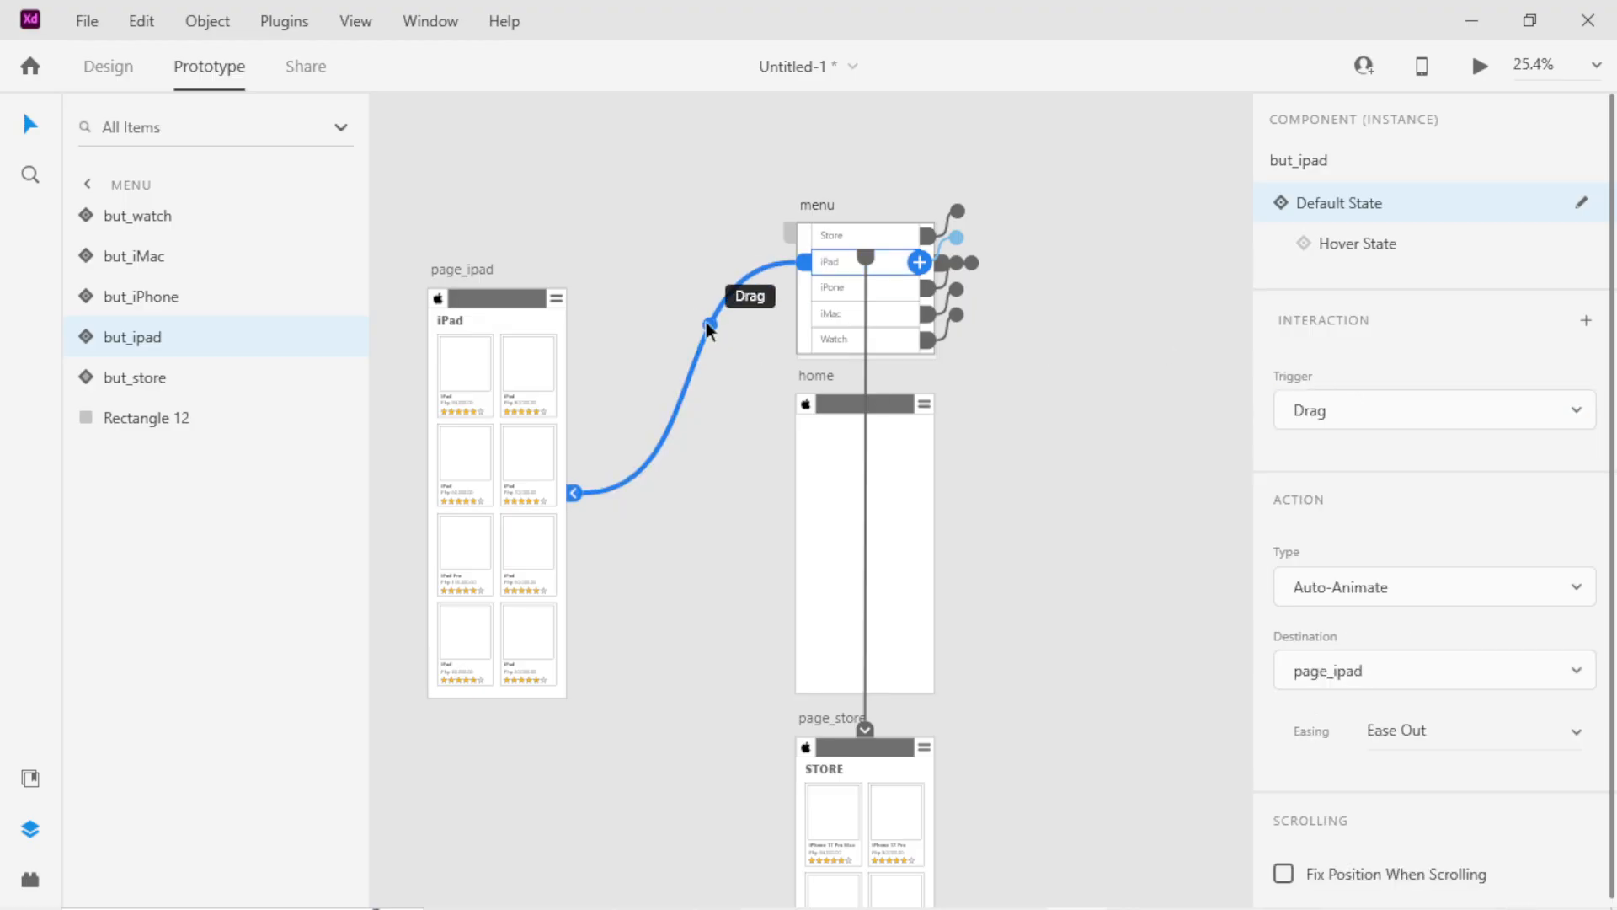
key(Delete)
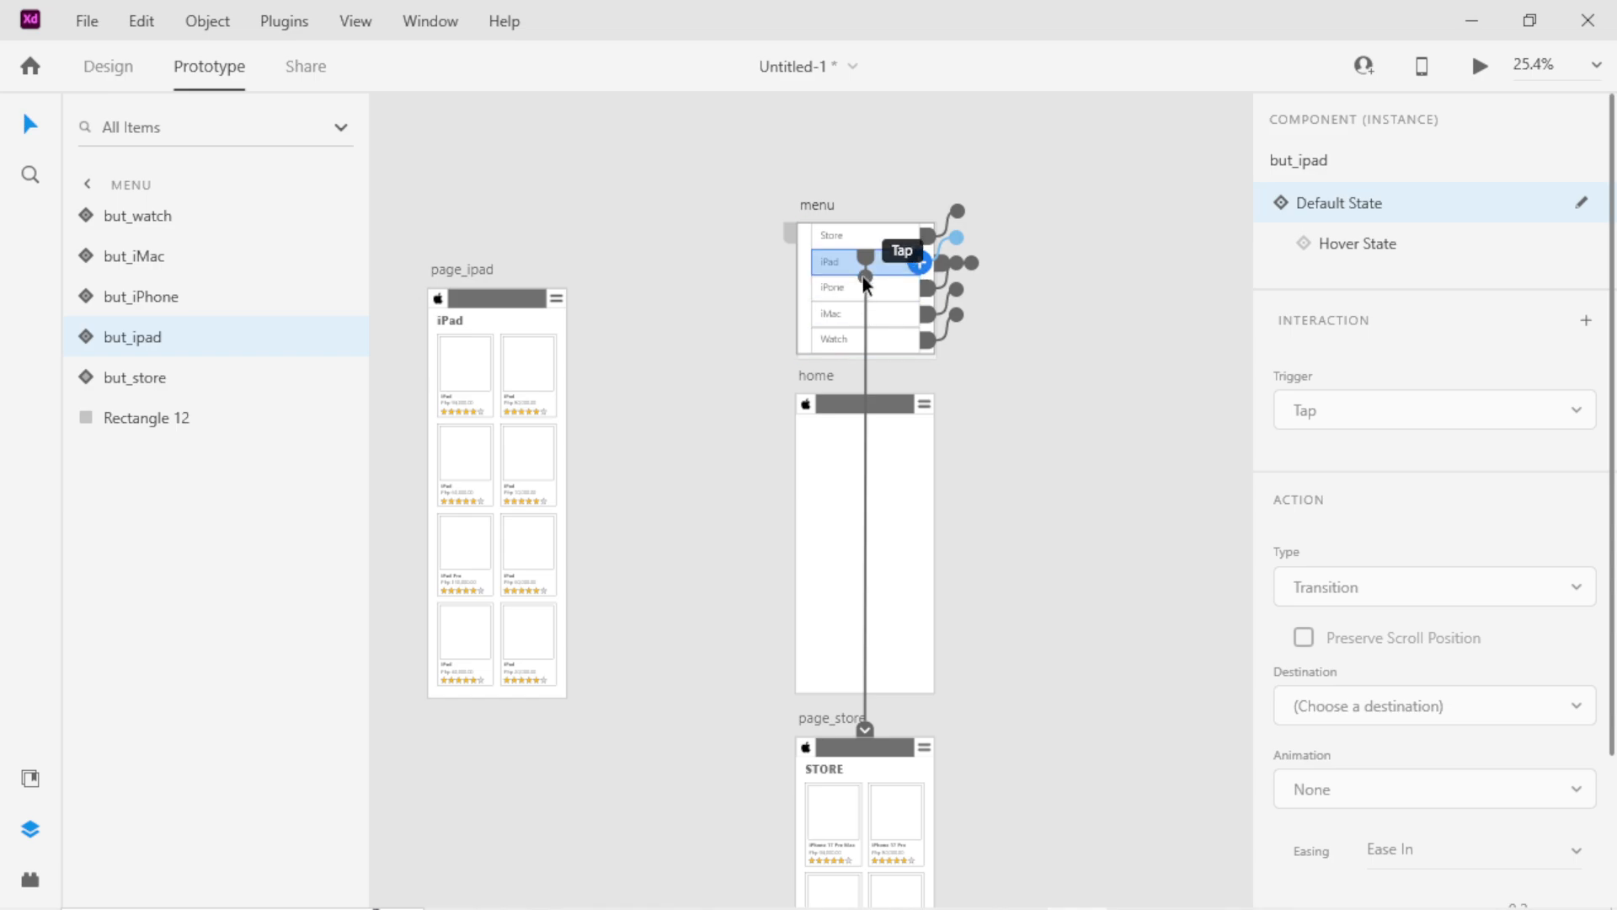
Set the trigger of the iPad button's Hover State interaction to Hover.
drag(944, 260, 957, 239)
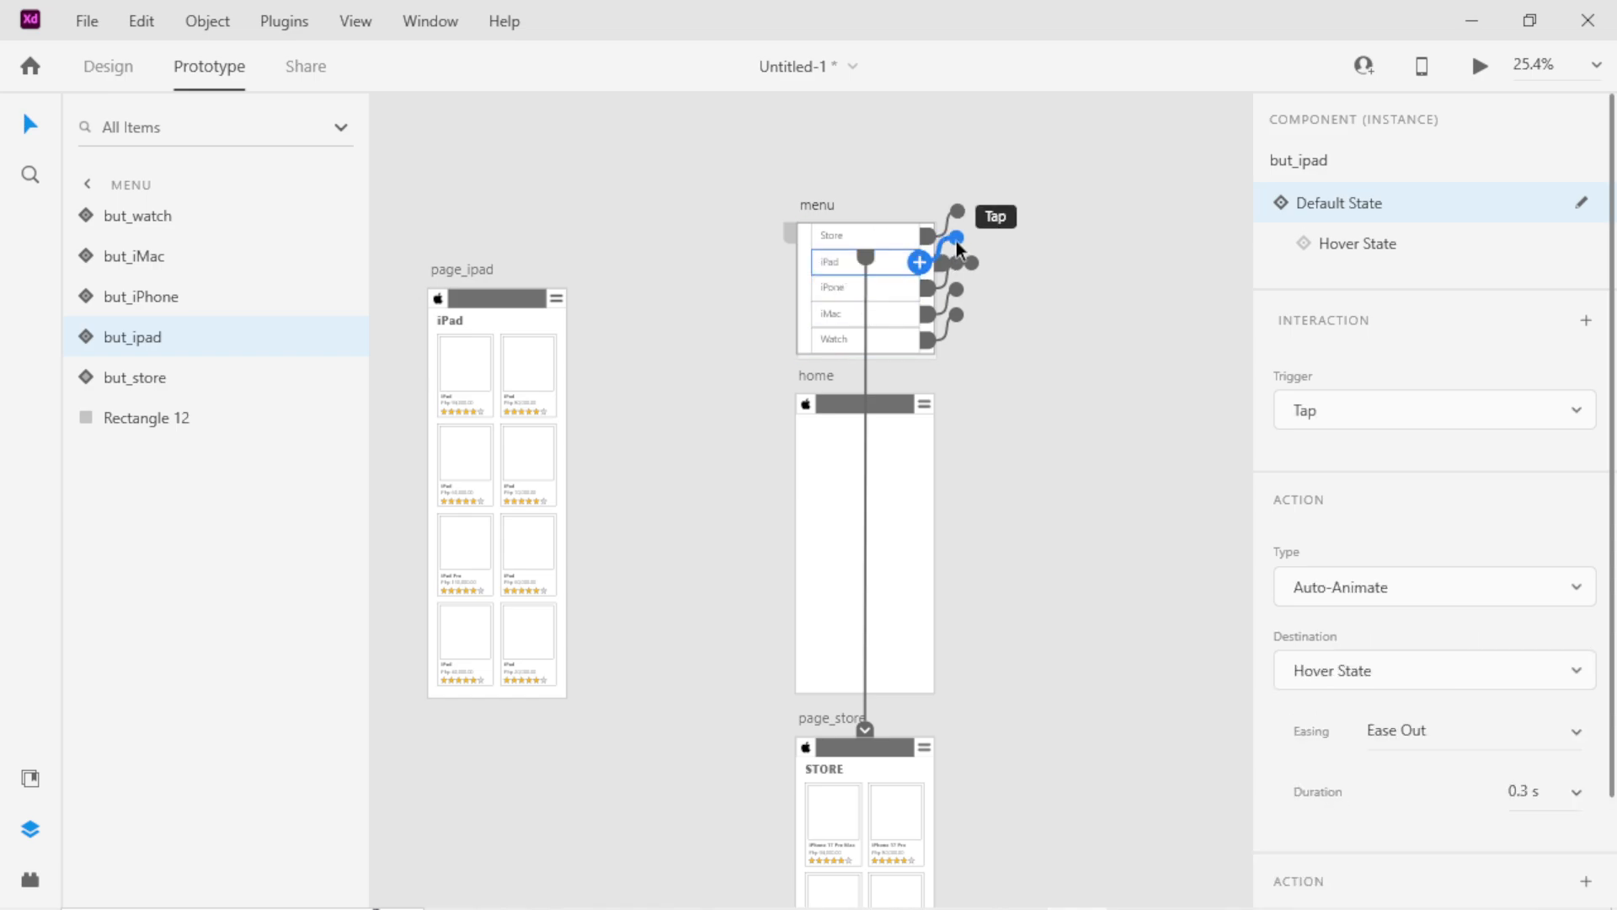
click(1336, 409)
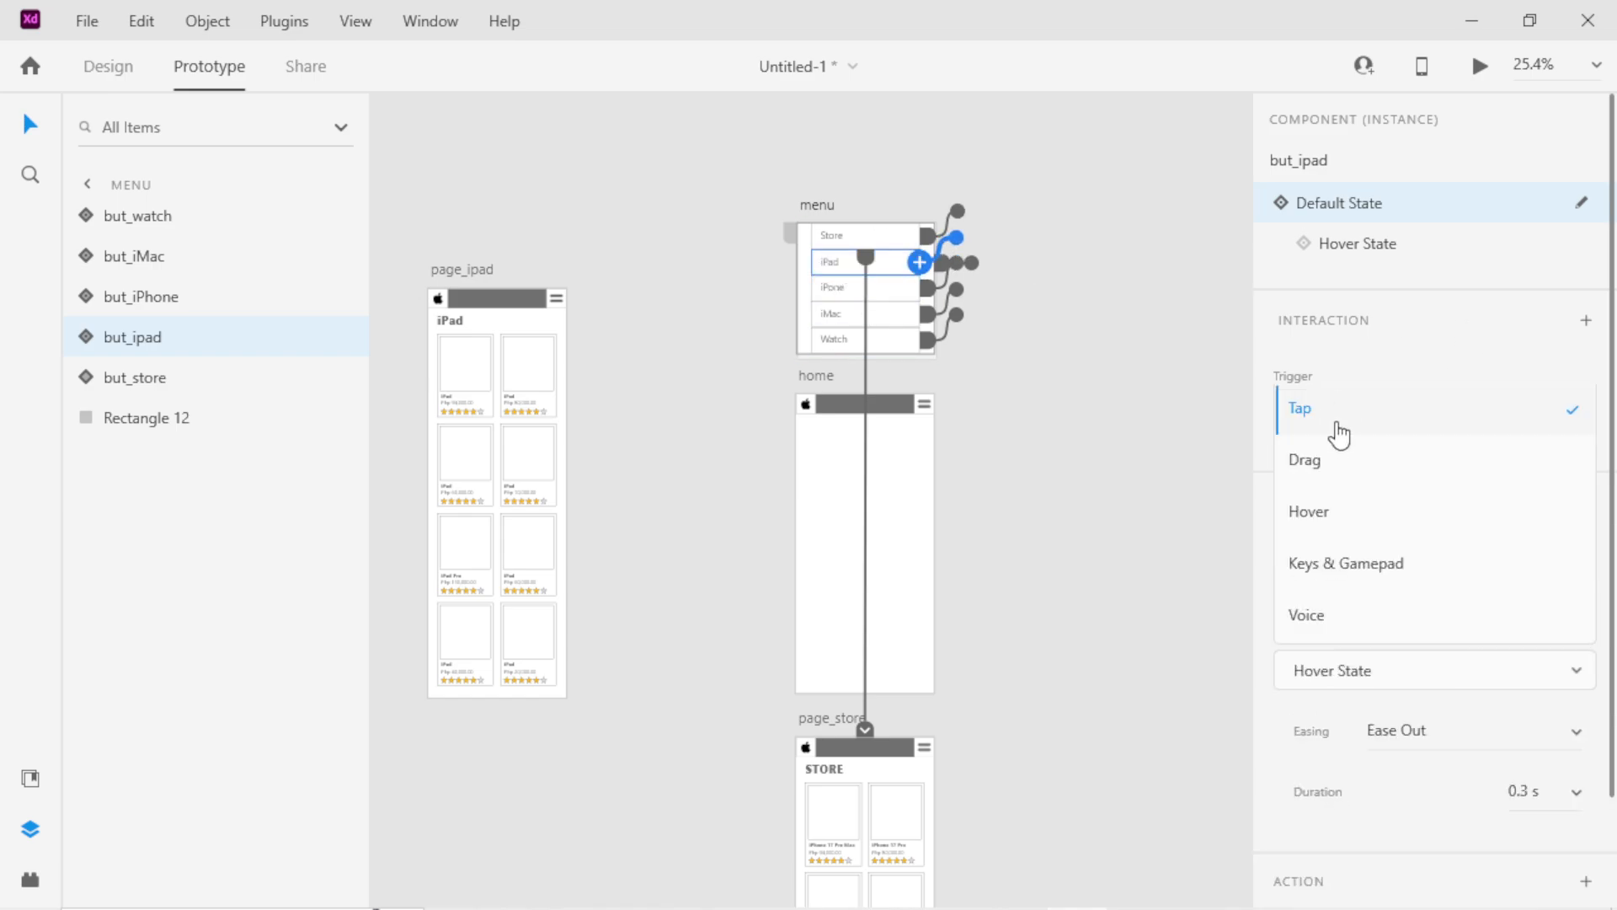
click(1324, 509)
scroll(1027, 304, up, 2)
click(1046, 383)
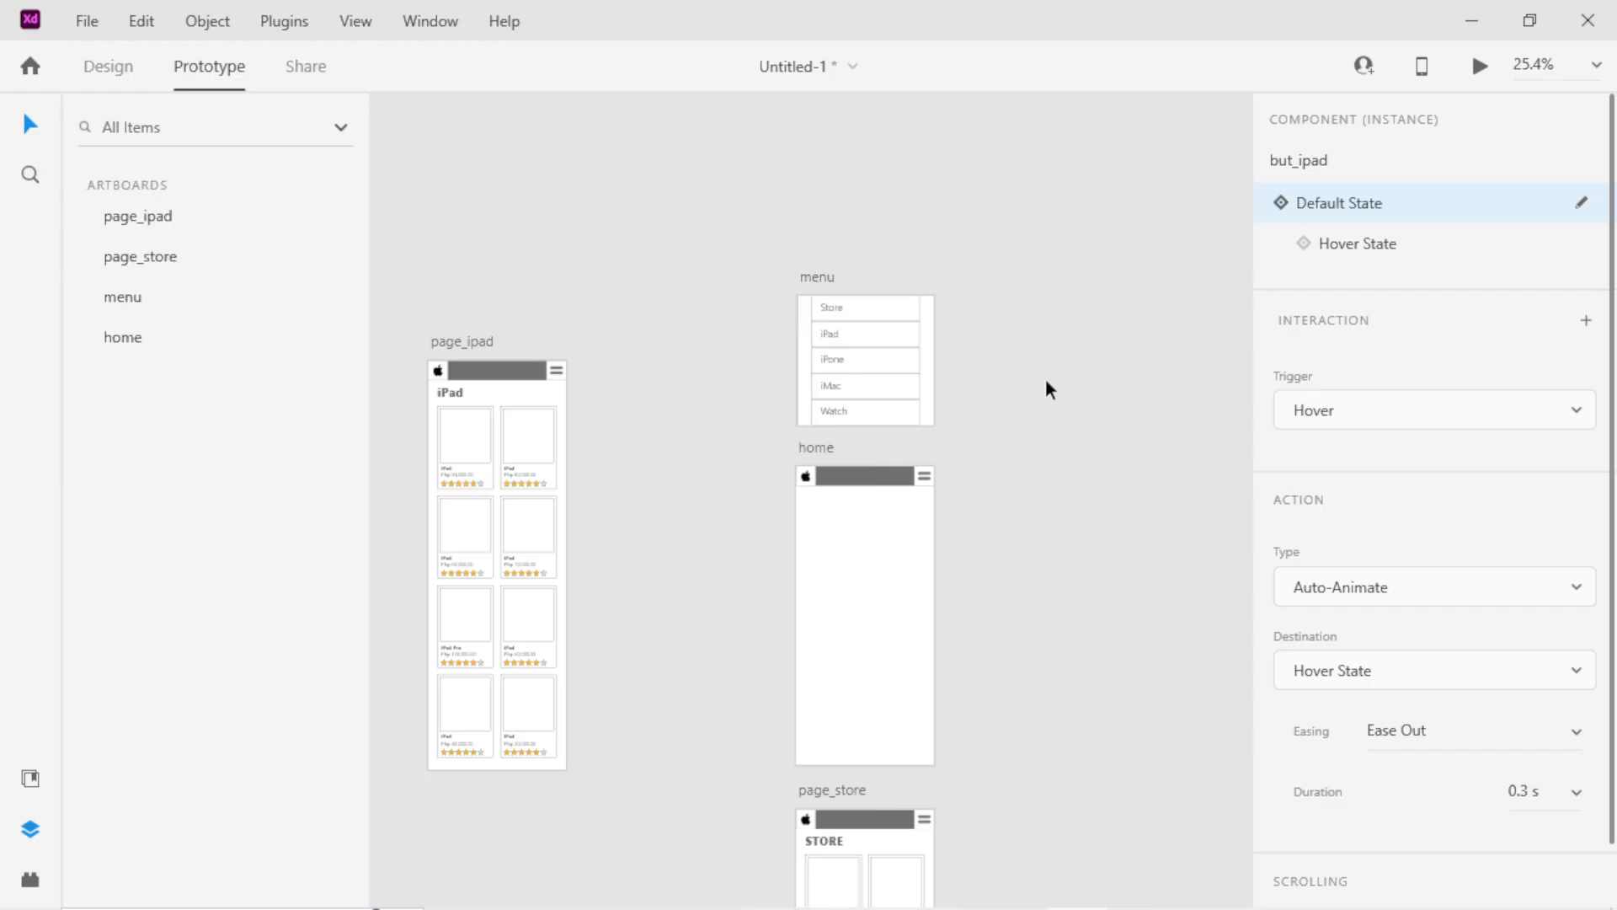
Add a second interaction with a Tap trigger to the iPad menu button.
click(898, 329)
click(943, 322)
click(915, 329)
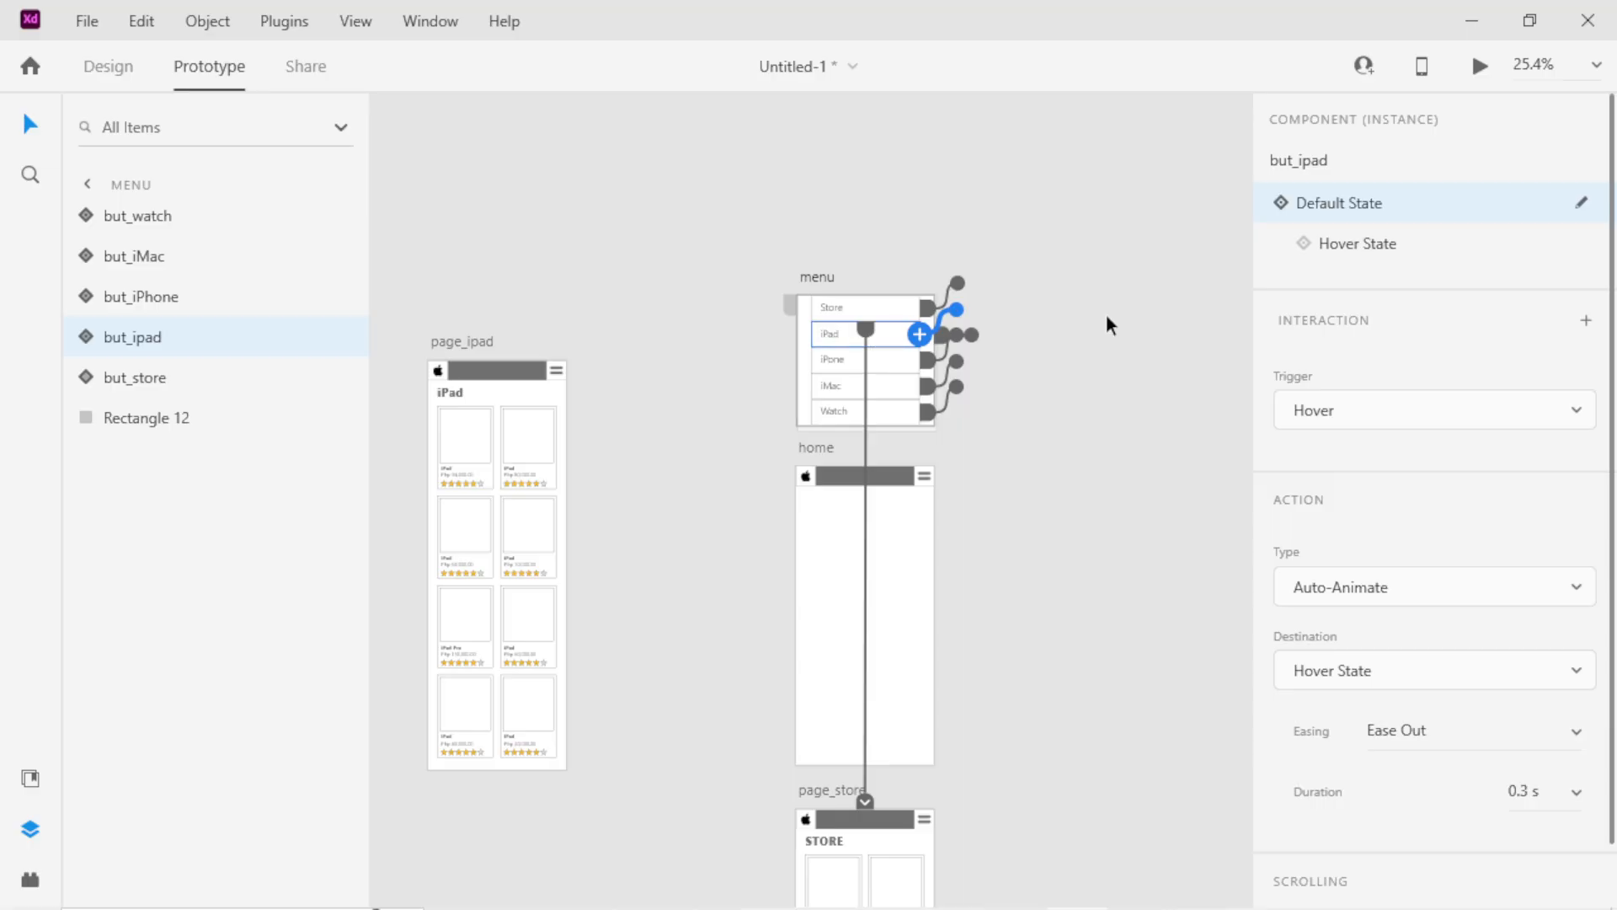
click(1586, 323)
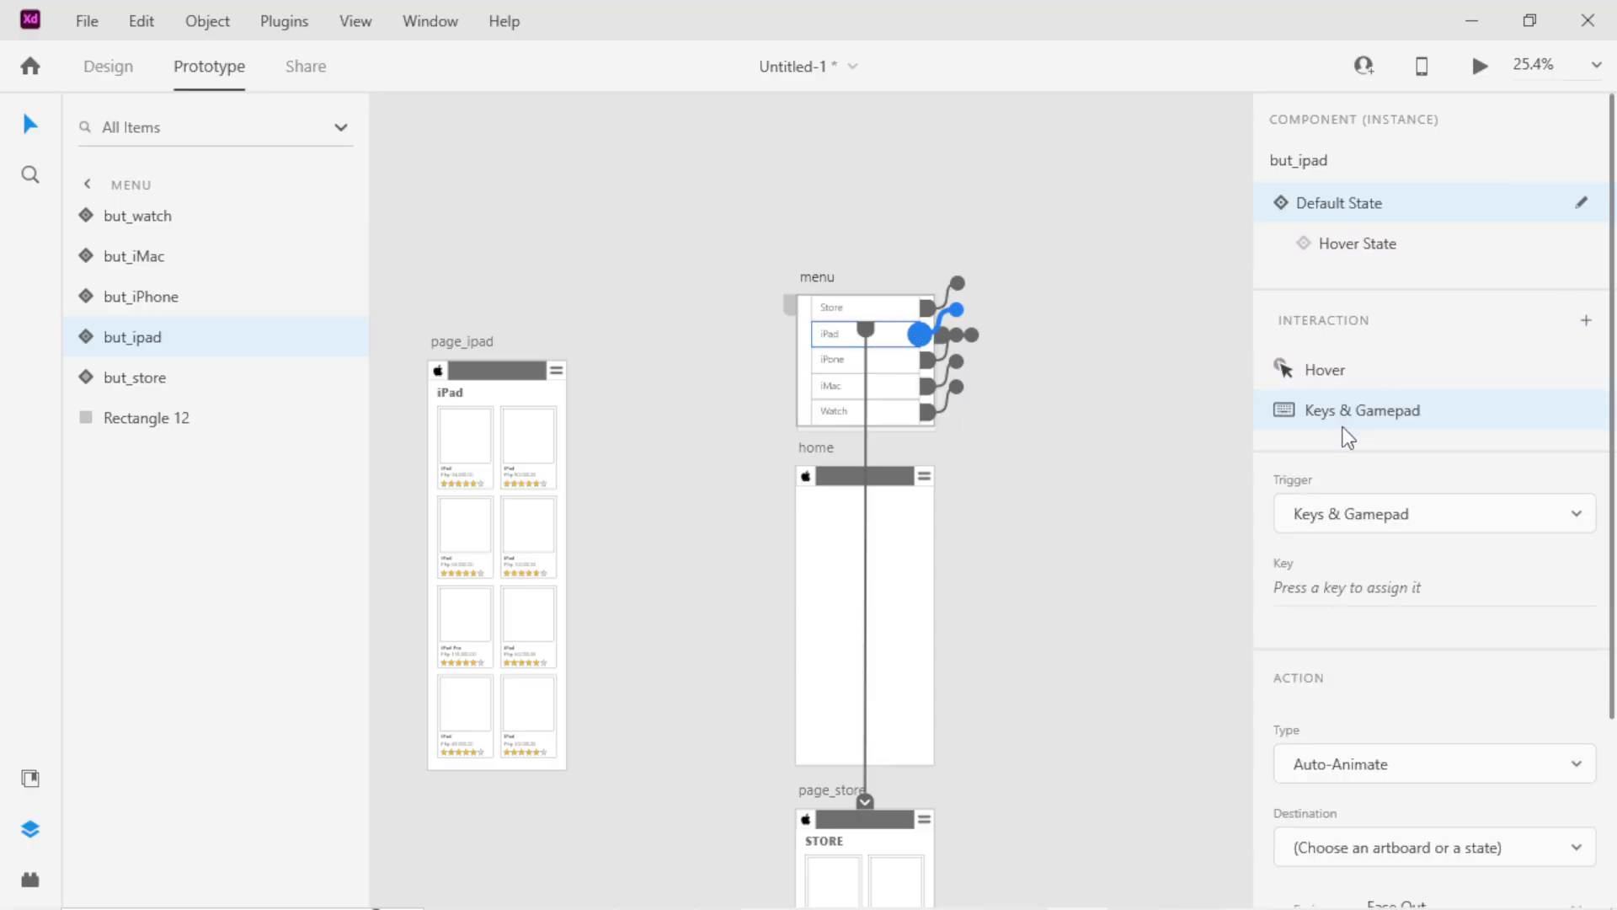
click(1329, 514)
click(1317, 409)
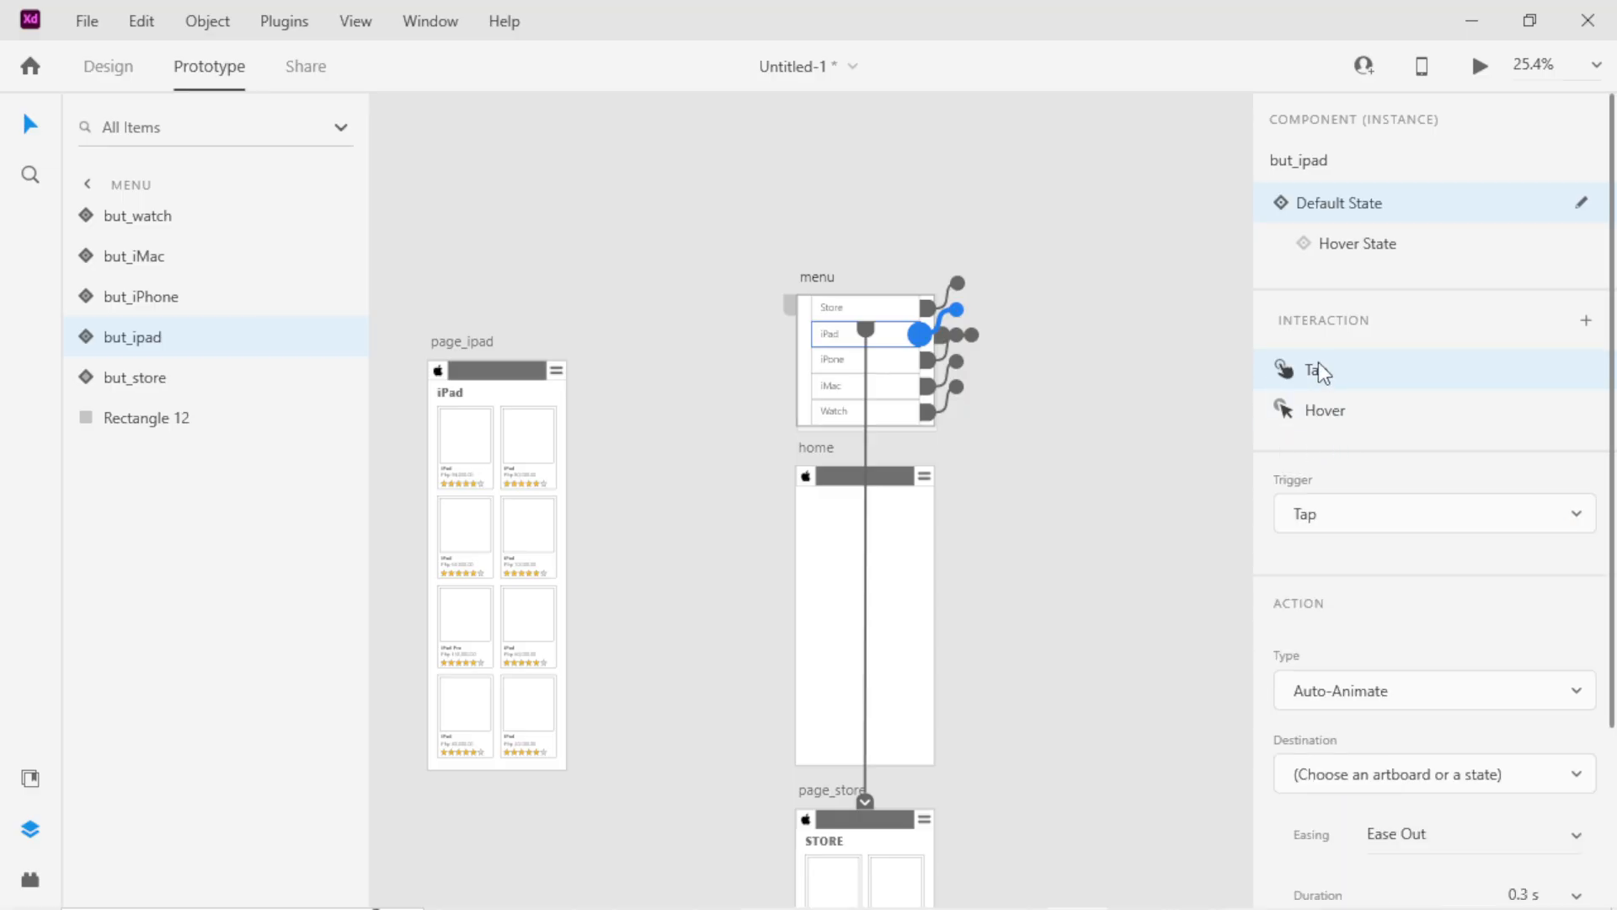
click(1336, 520)
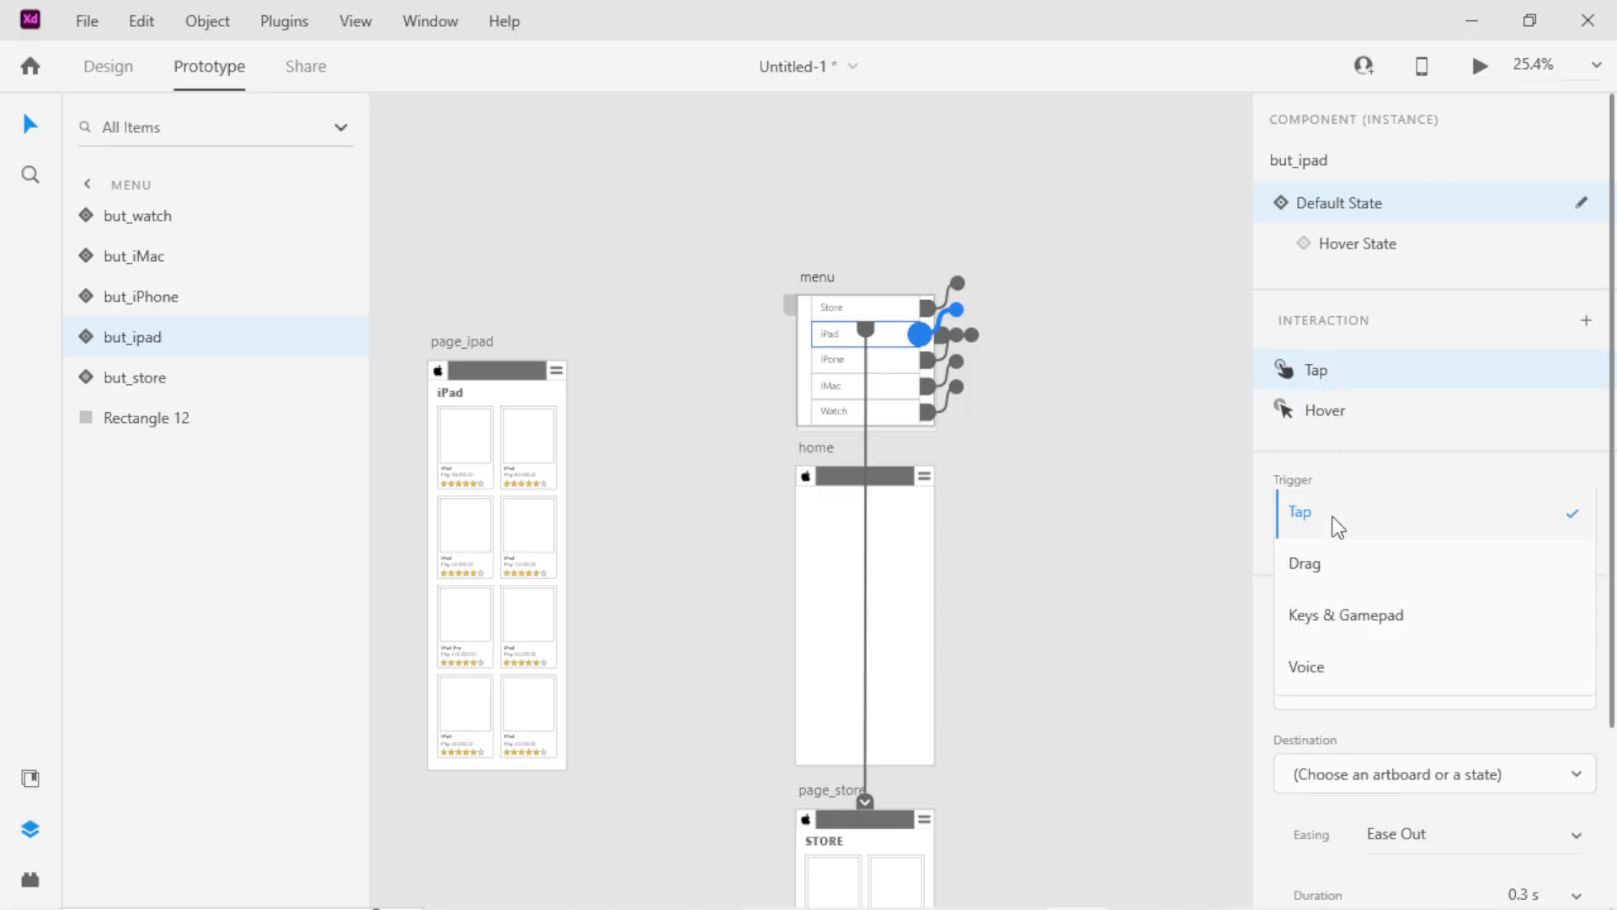
click(1338, 524)
Try page_ipad as the destination of the iPad button's Tap interaction and undo the change.
click(1369, 773)
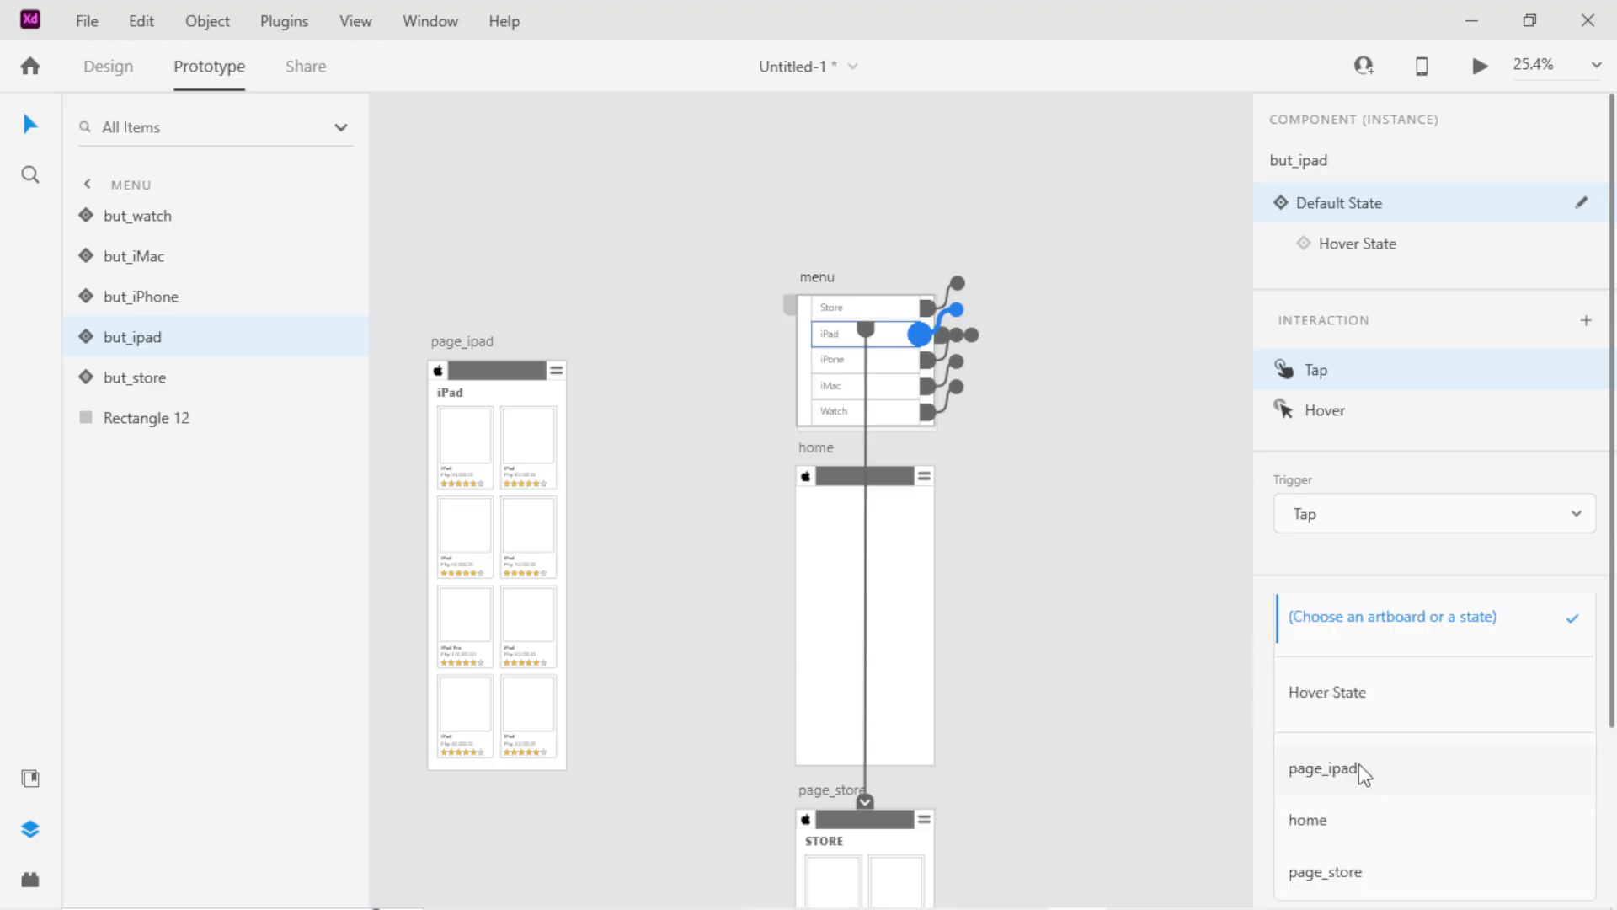
click(1362, 772)
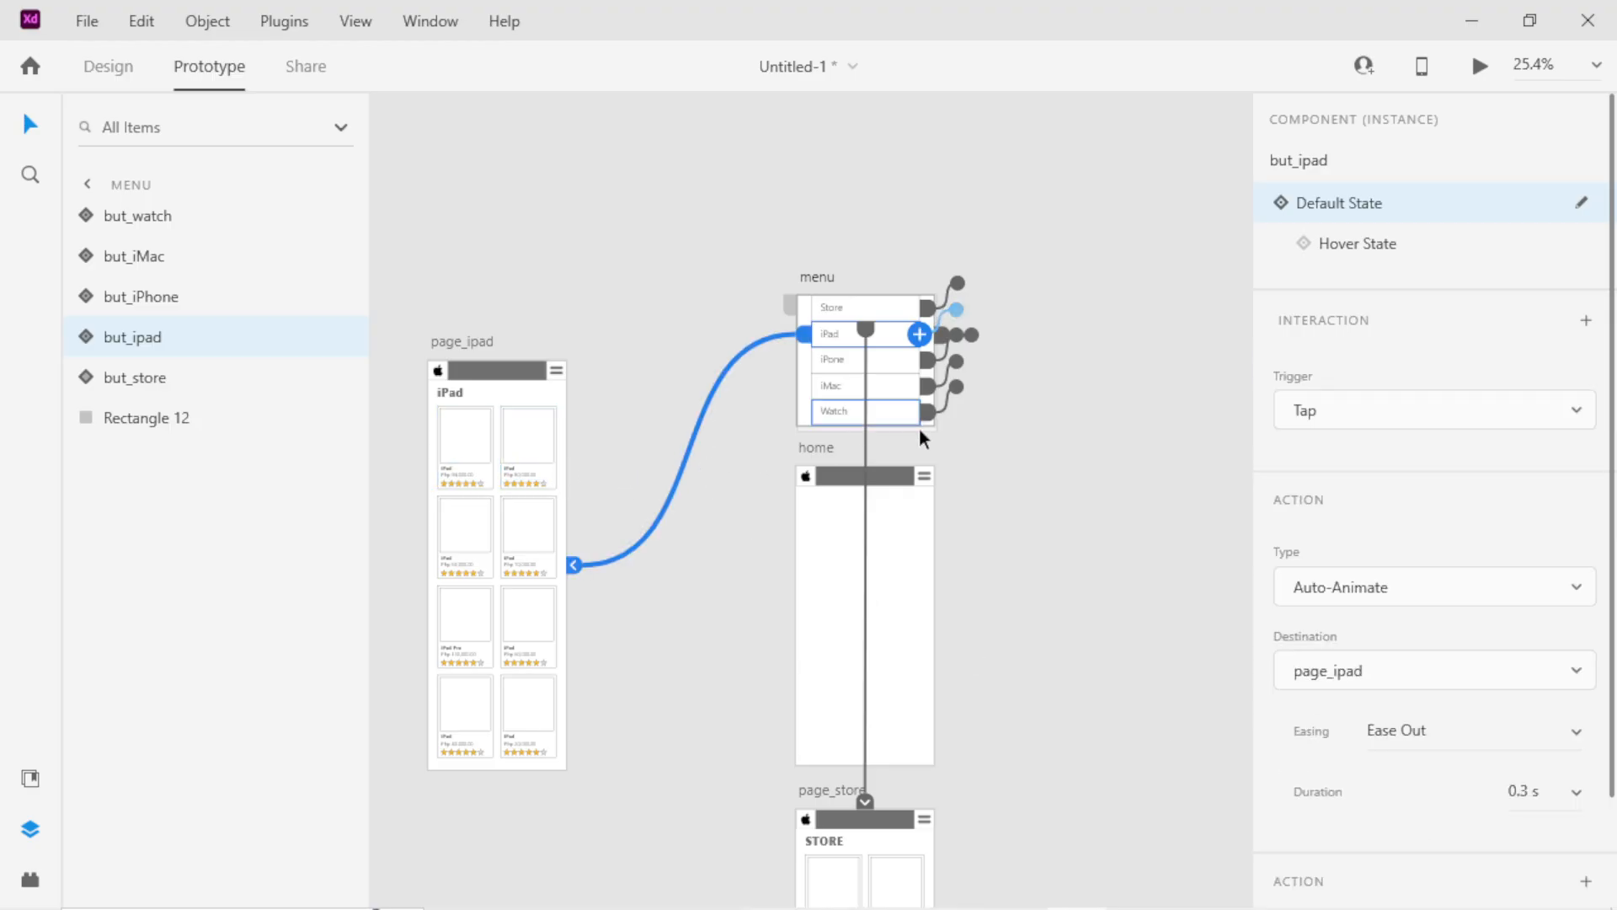
scroll(918, 428, down, 1)
scroll(1470, 726, down, 2)
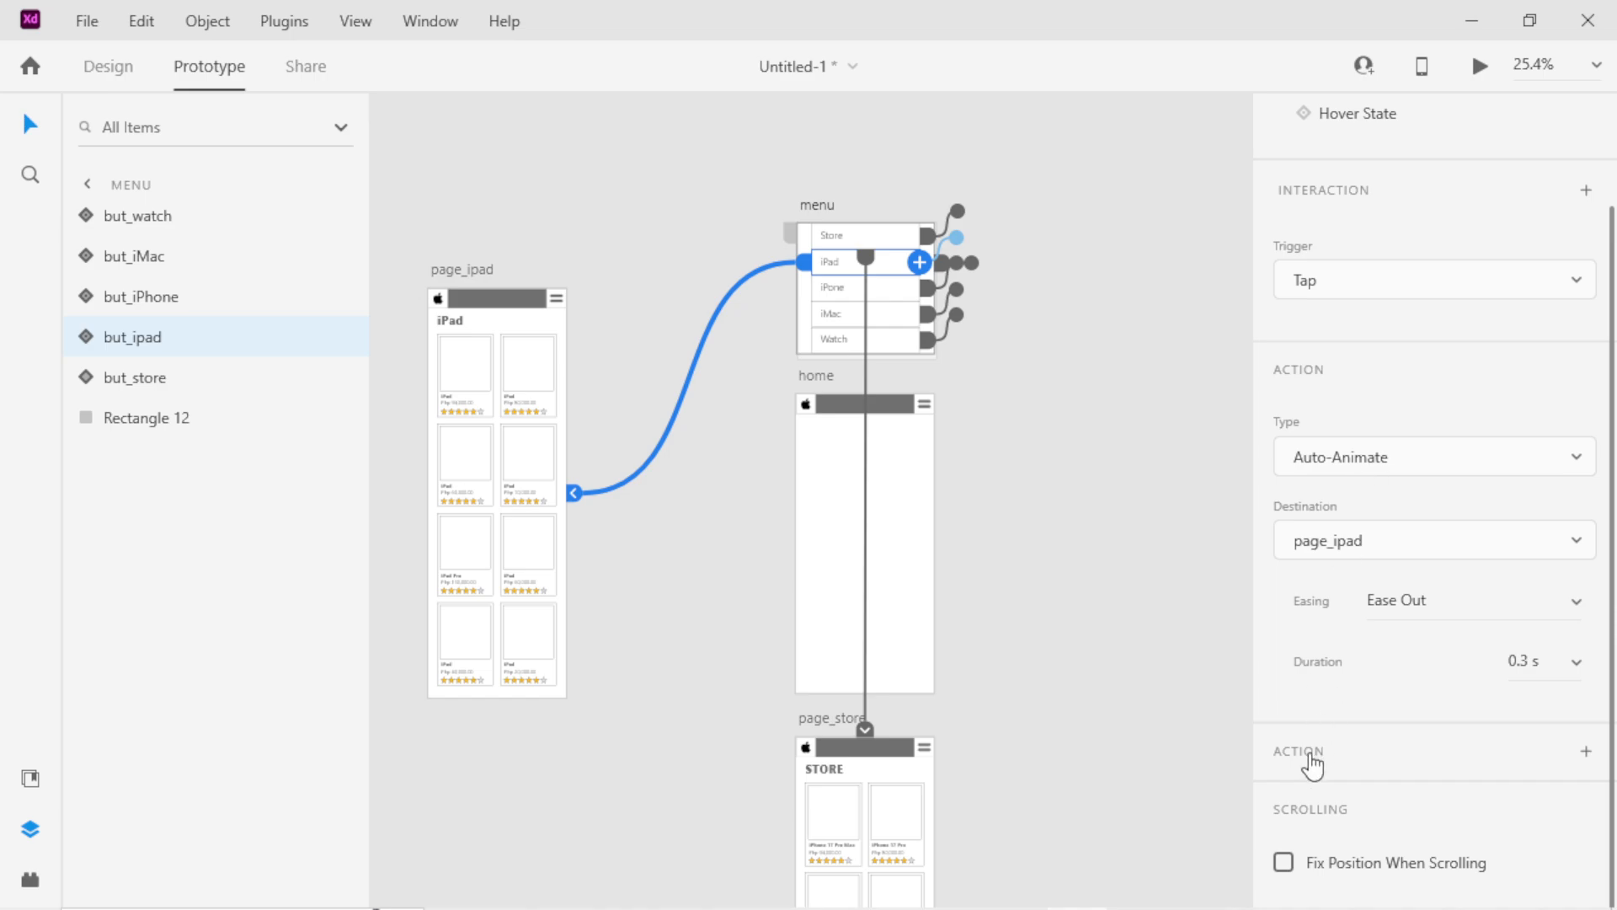
scroll(1095, 708, down, 1)
key(ctrl+z)
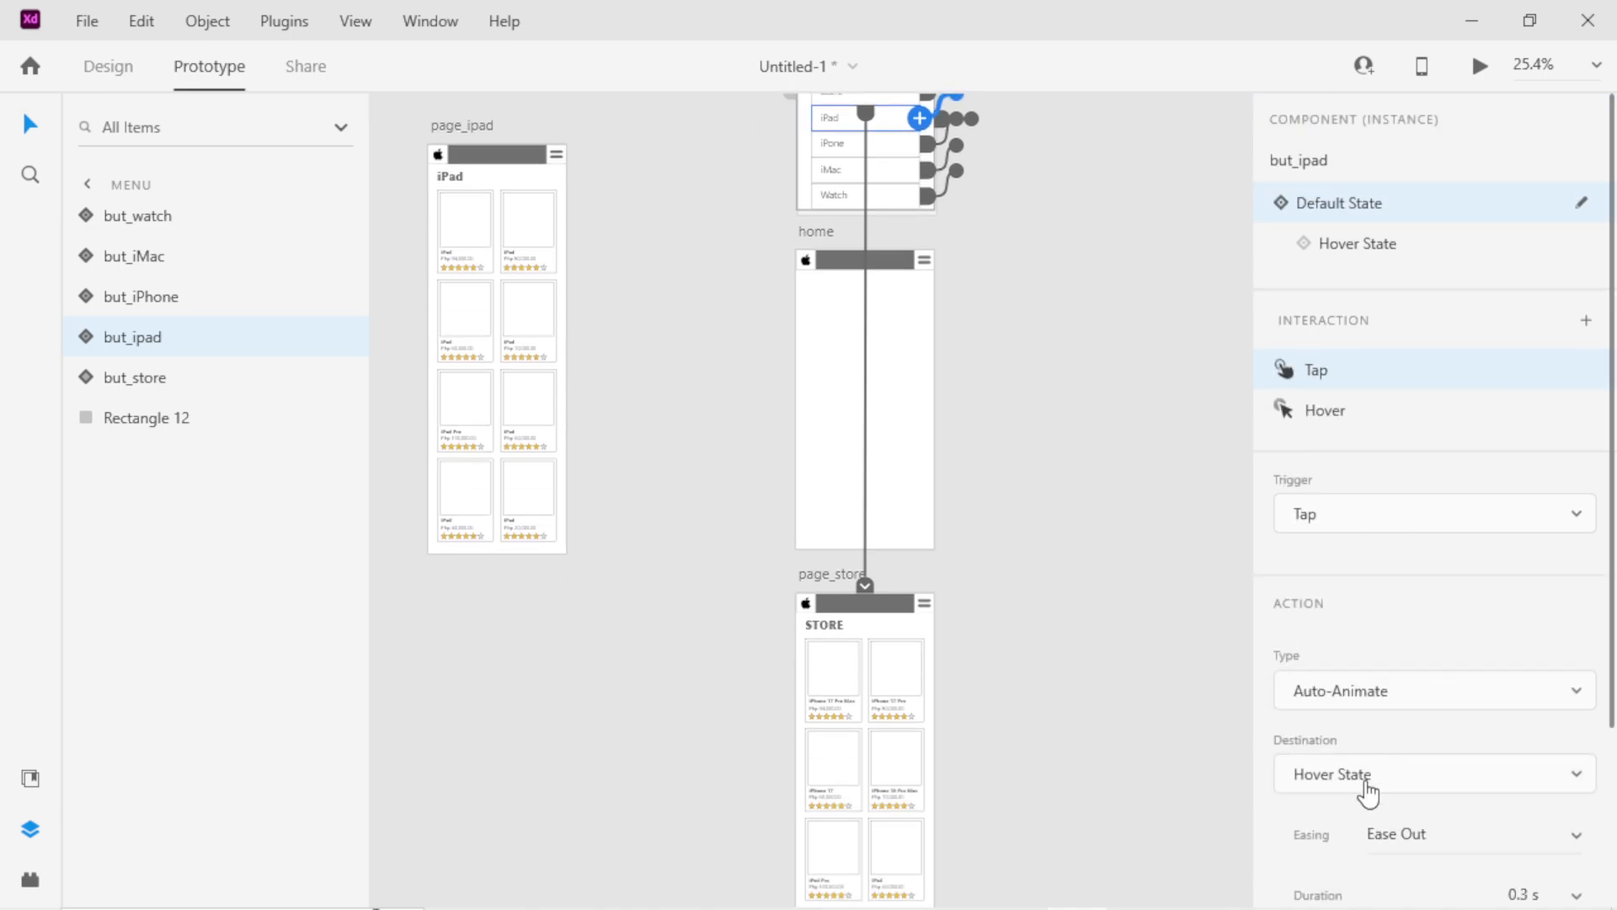
Set page_ipad as the destination of the iPad menu button's Tap interaction, keeping the Auto-Animate action type.
scroll(996, 494, up, 3)
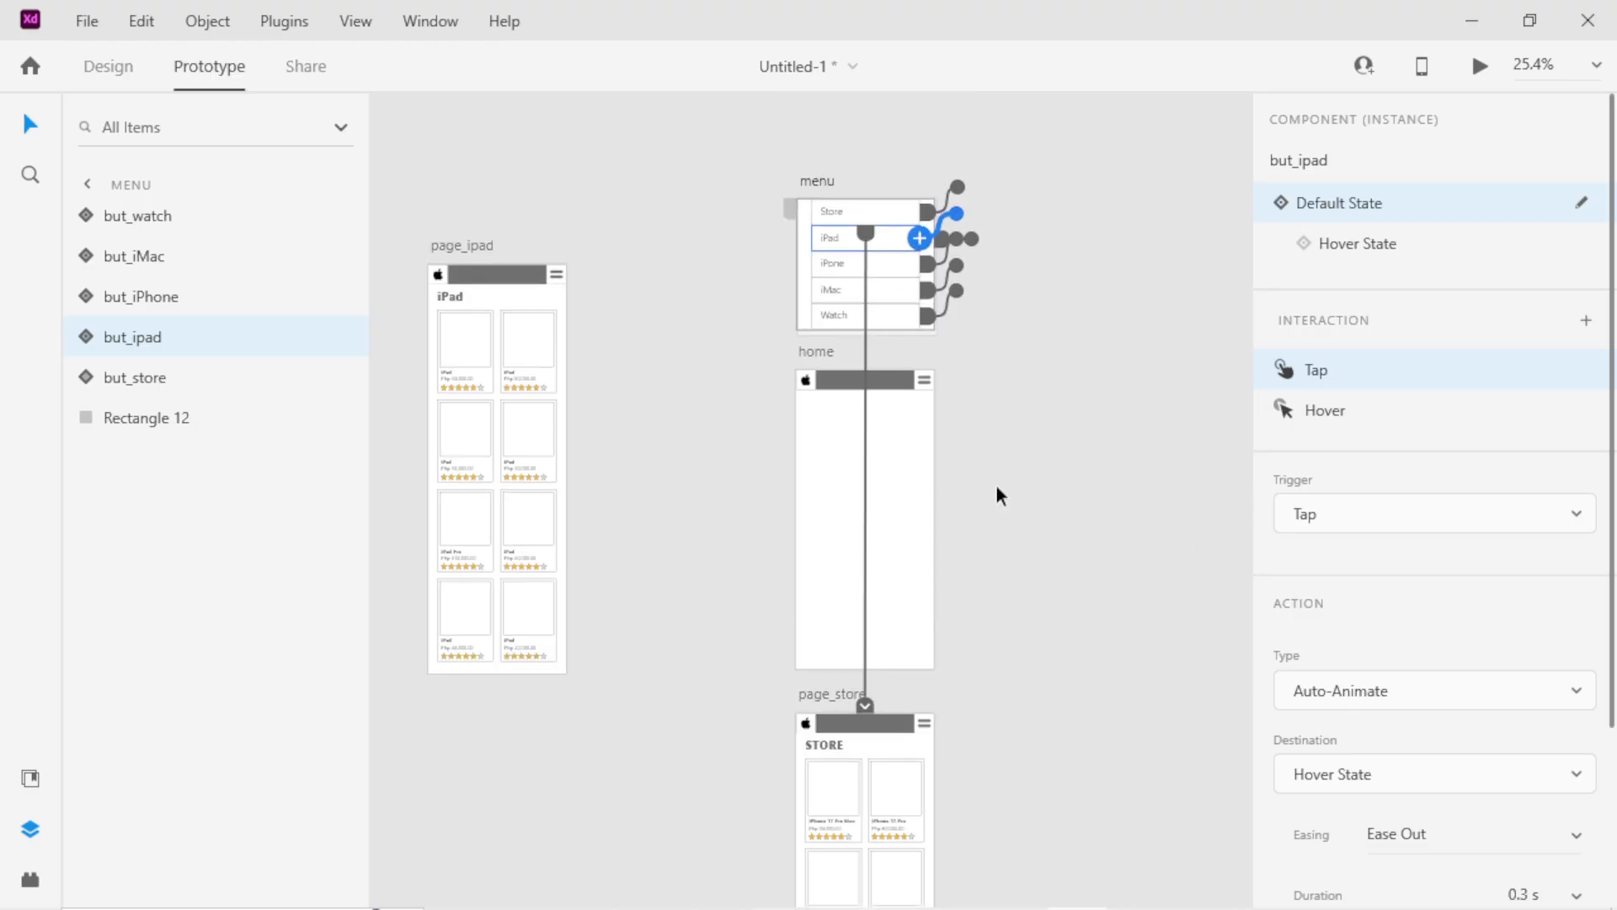
scroll(1390, 590, down, 3)
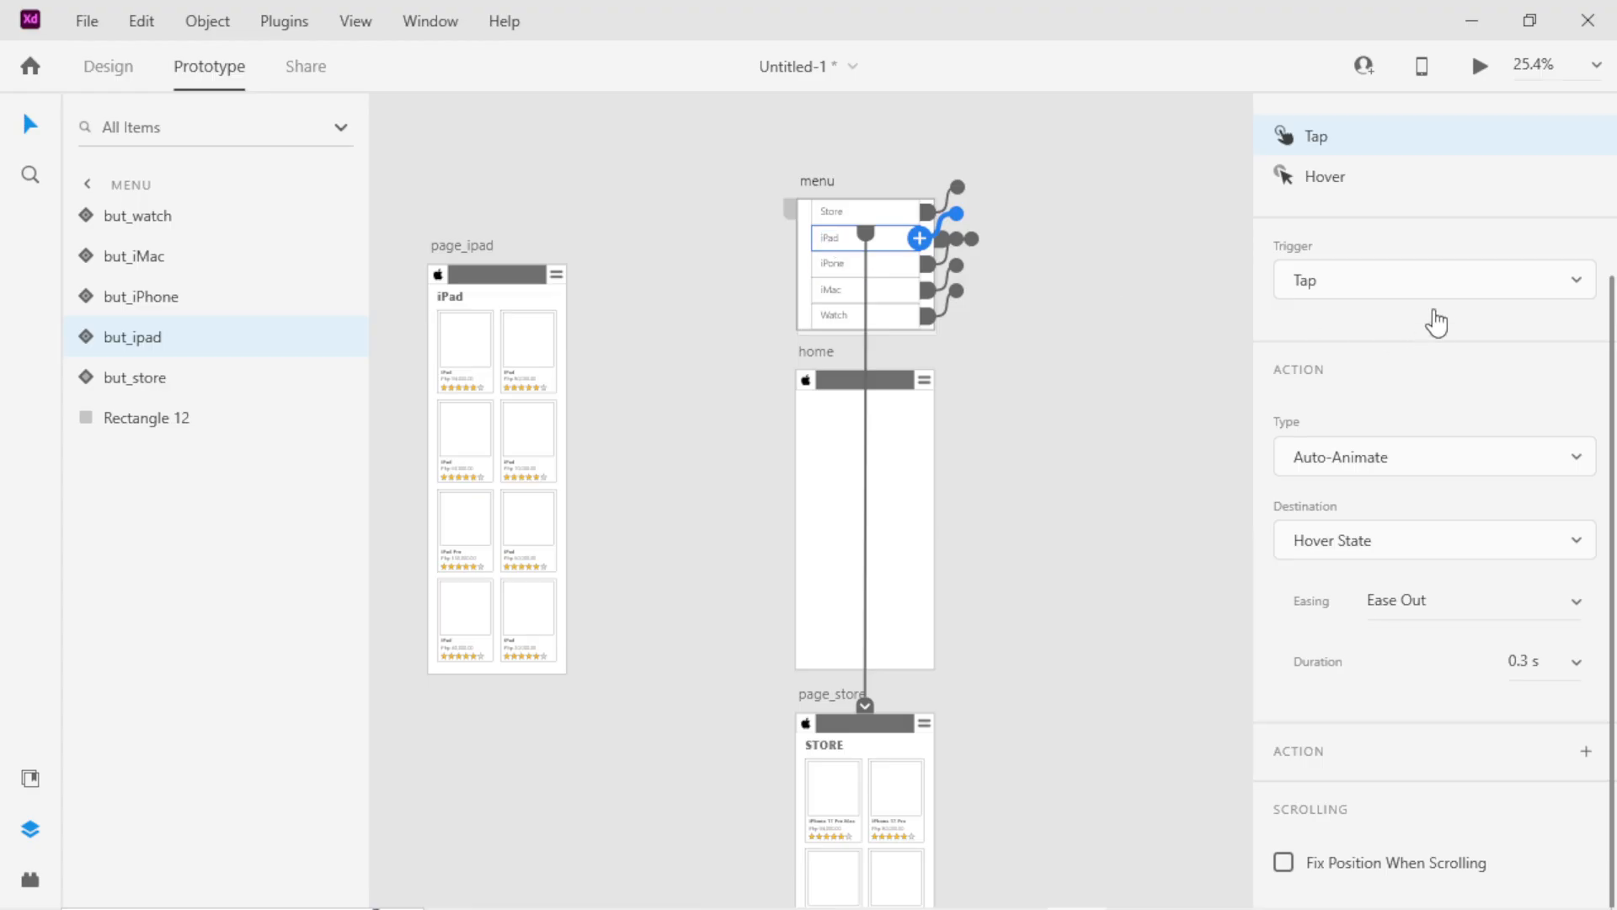
click(1338, 179)
click(1308, 199)
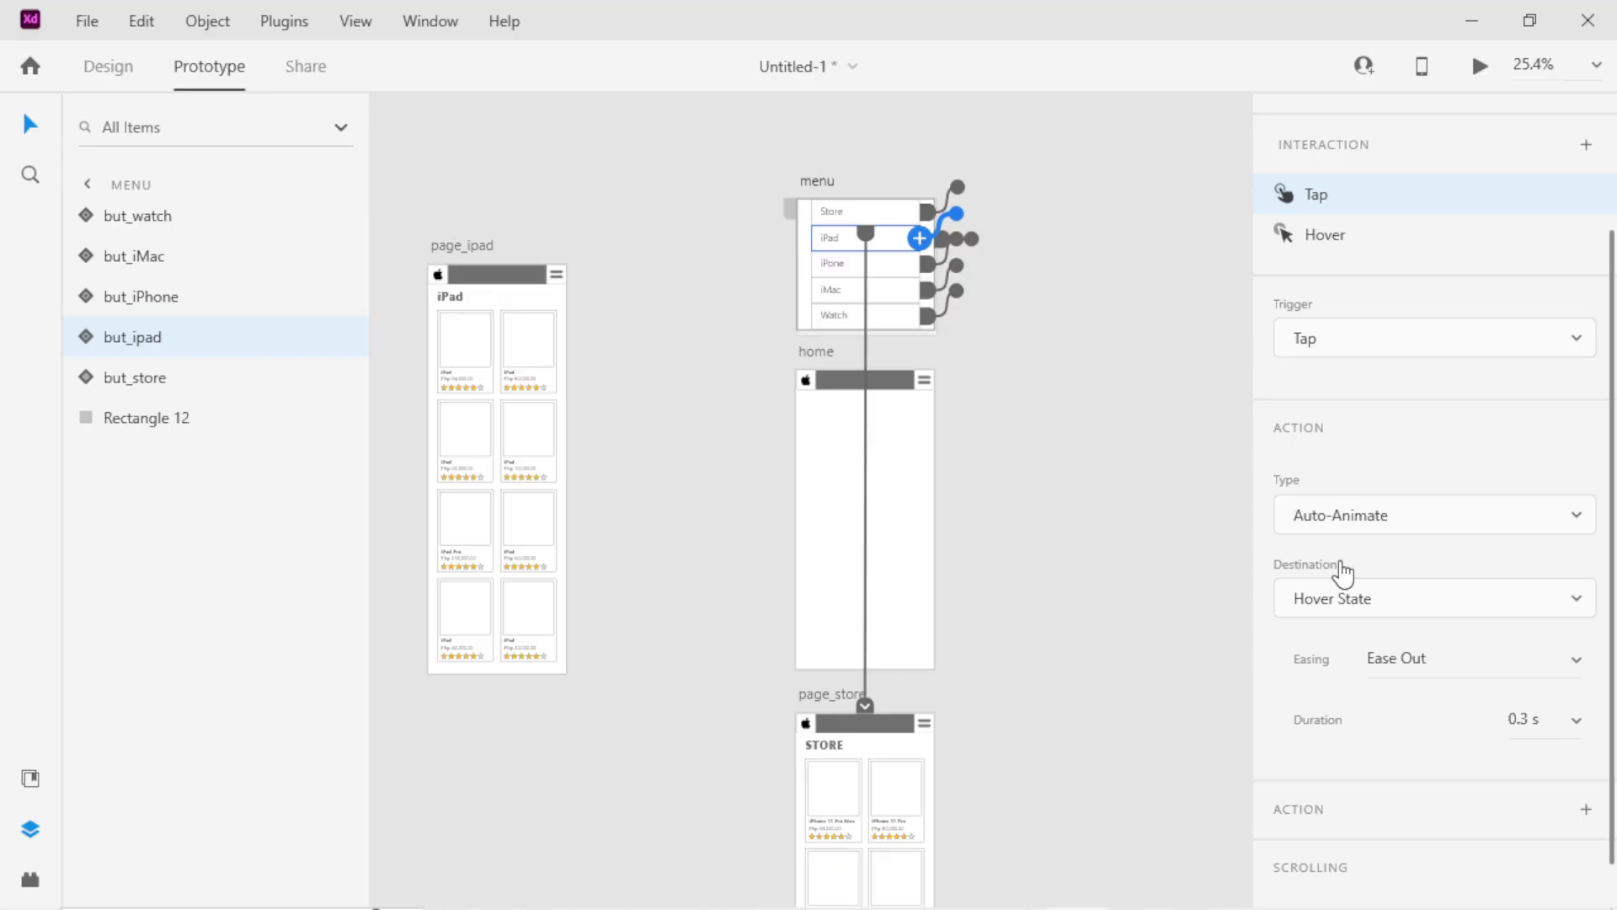
click(1339, 600)
click(1335, 678)
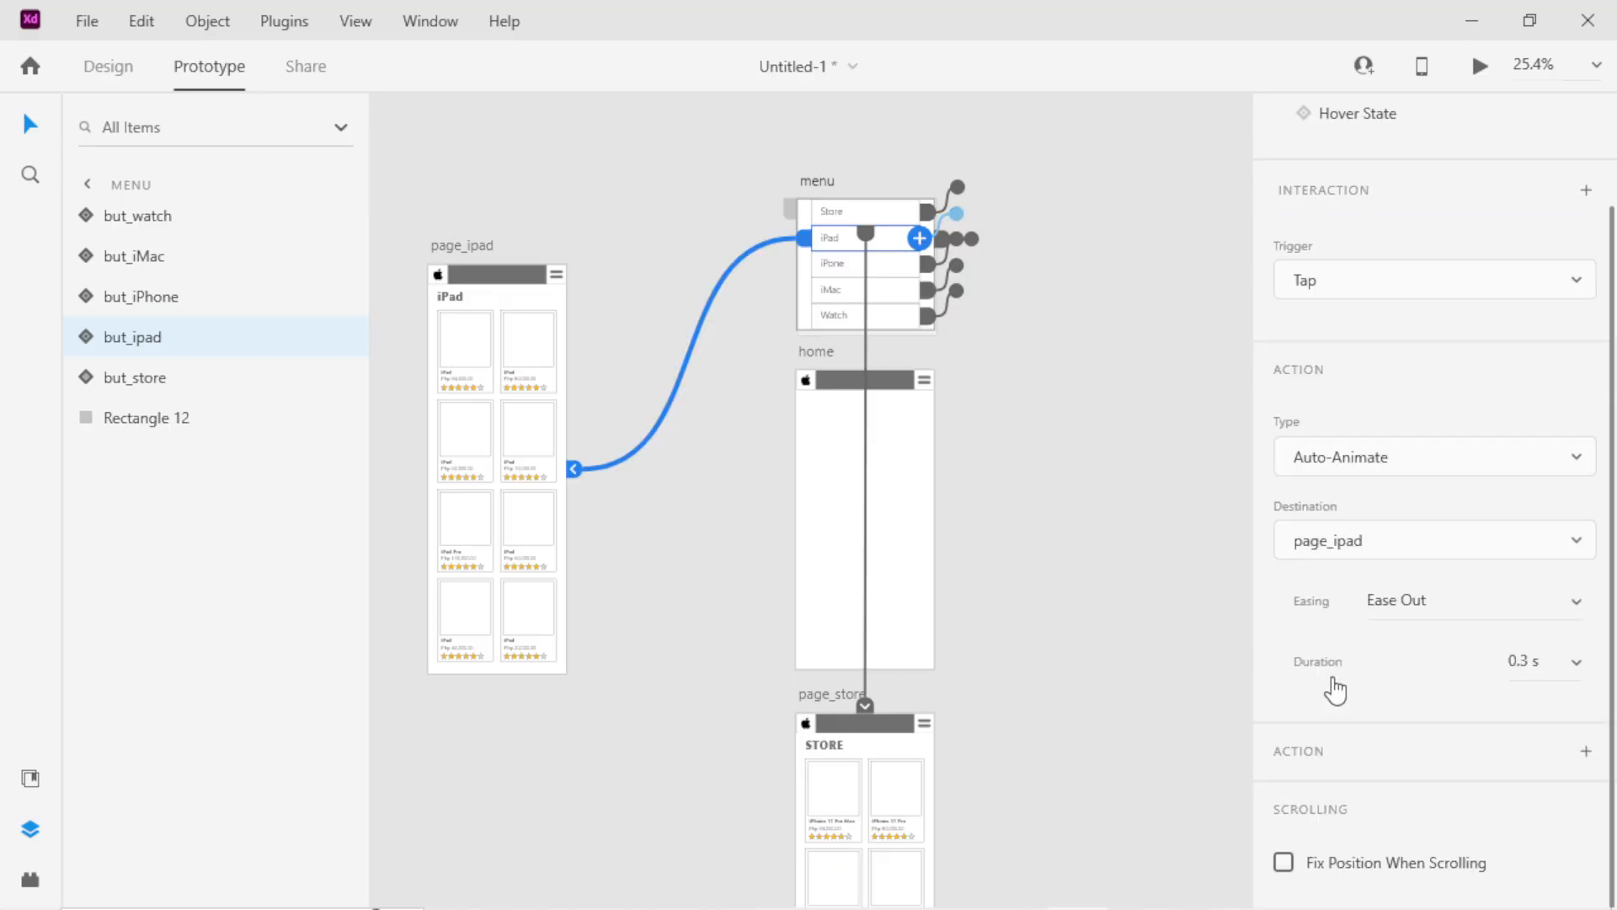
click(1161, 519)
Preview the prototype from the menu artboard, test the iPad and Store menu links between their pages, and close the preview.
click(814, 240)
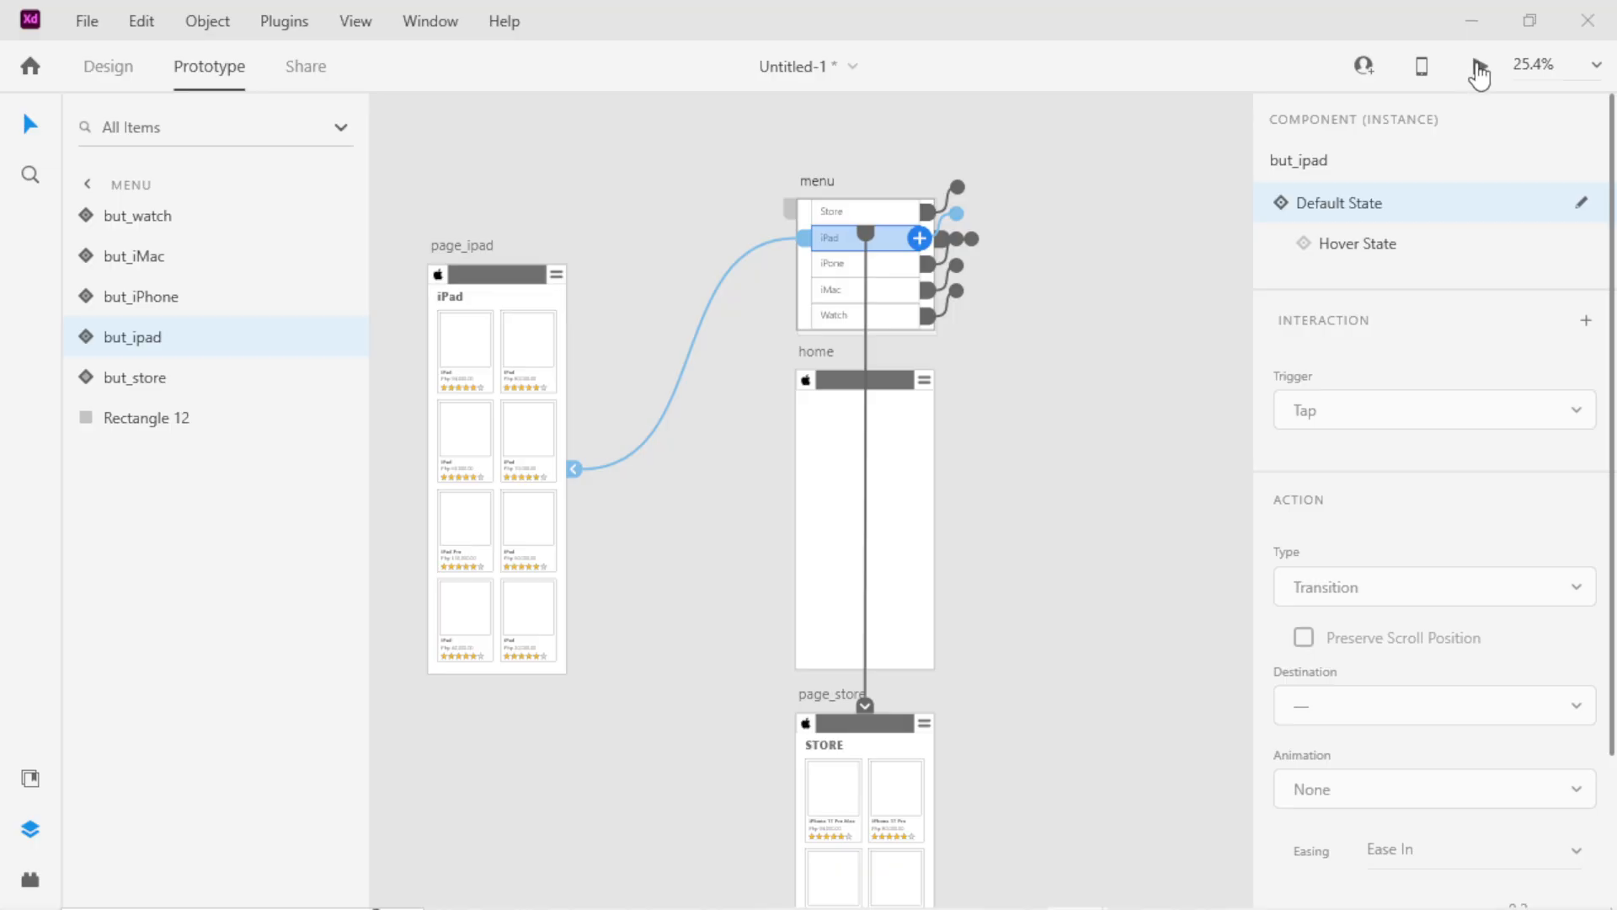
click(1479, 69)
click(822, 278)
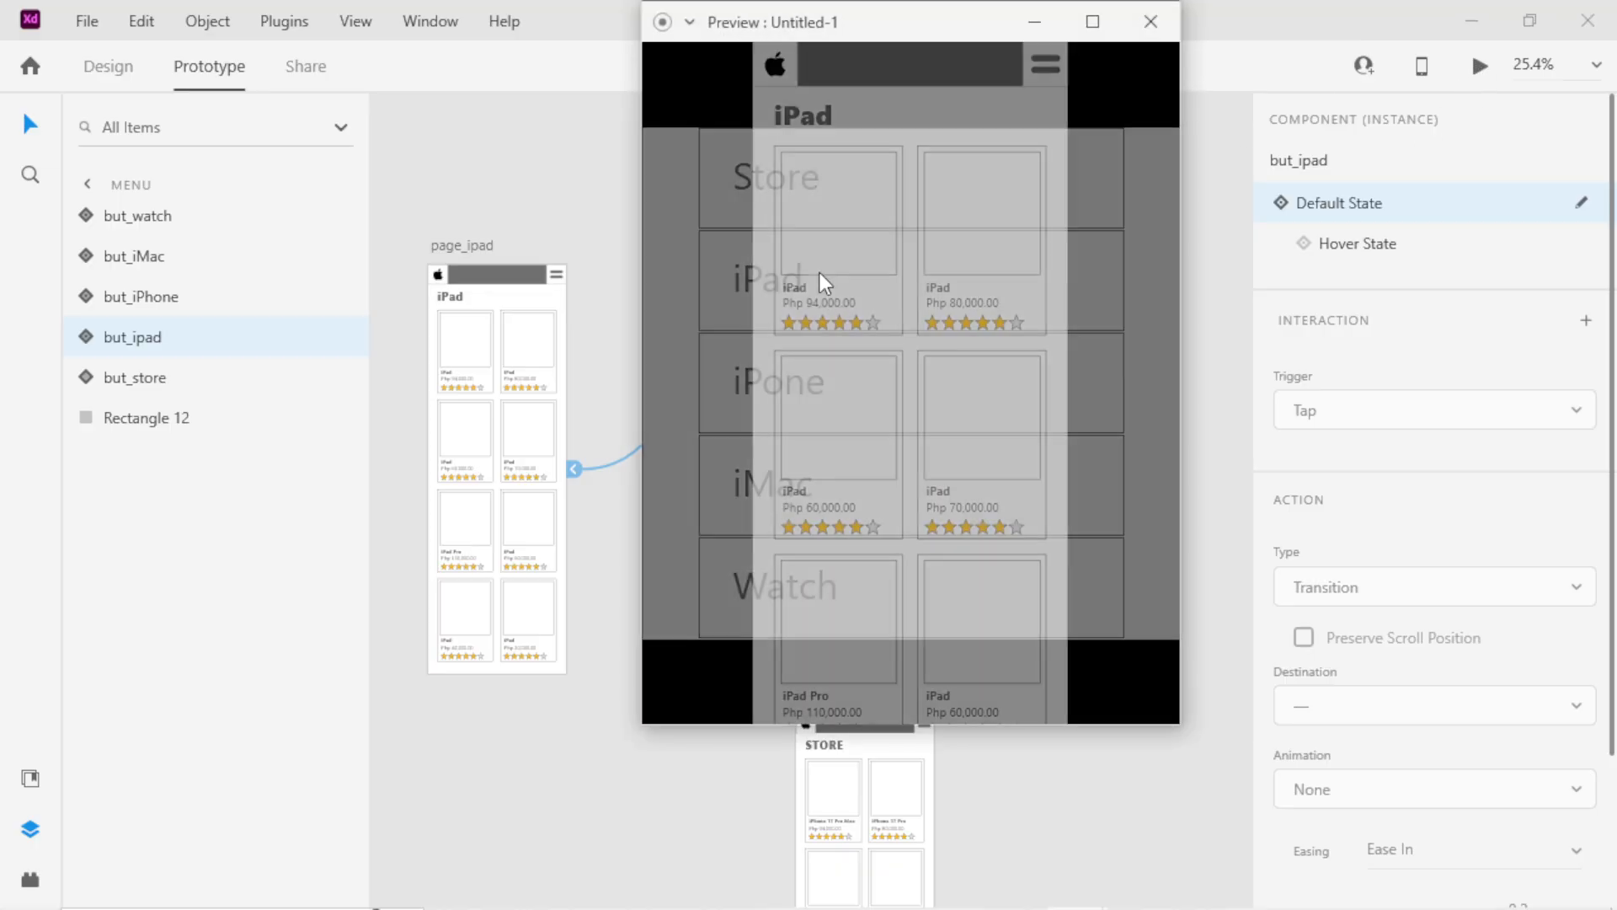
click(1046, 65)
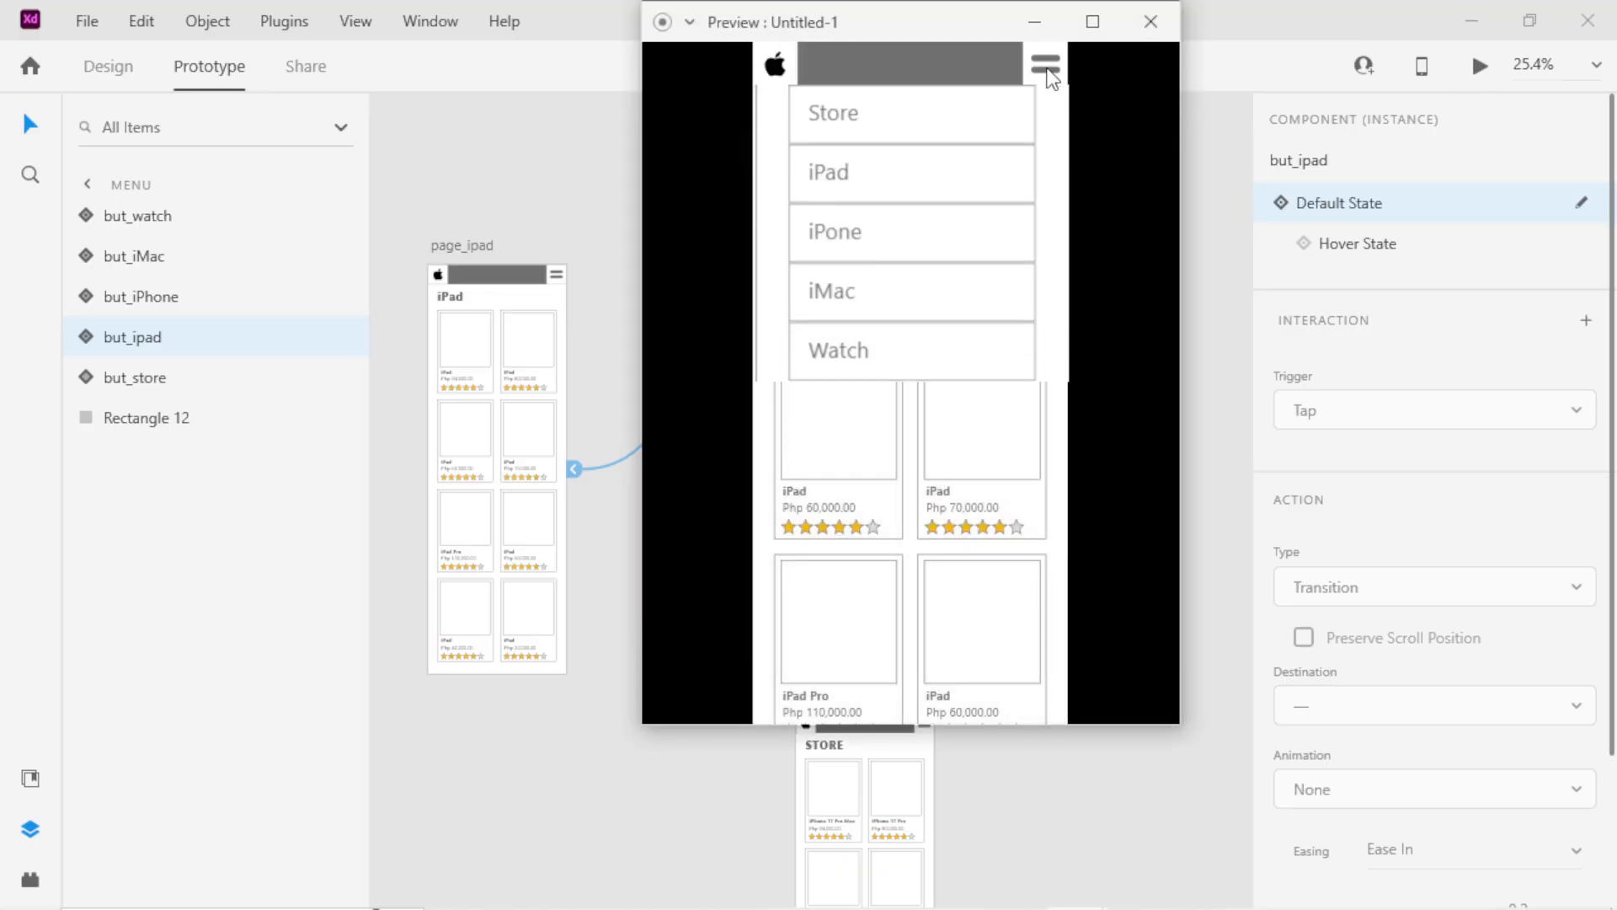
click(893, 128)
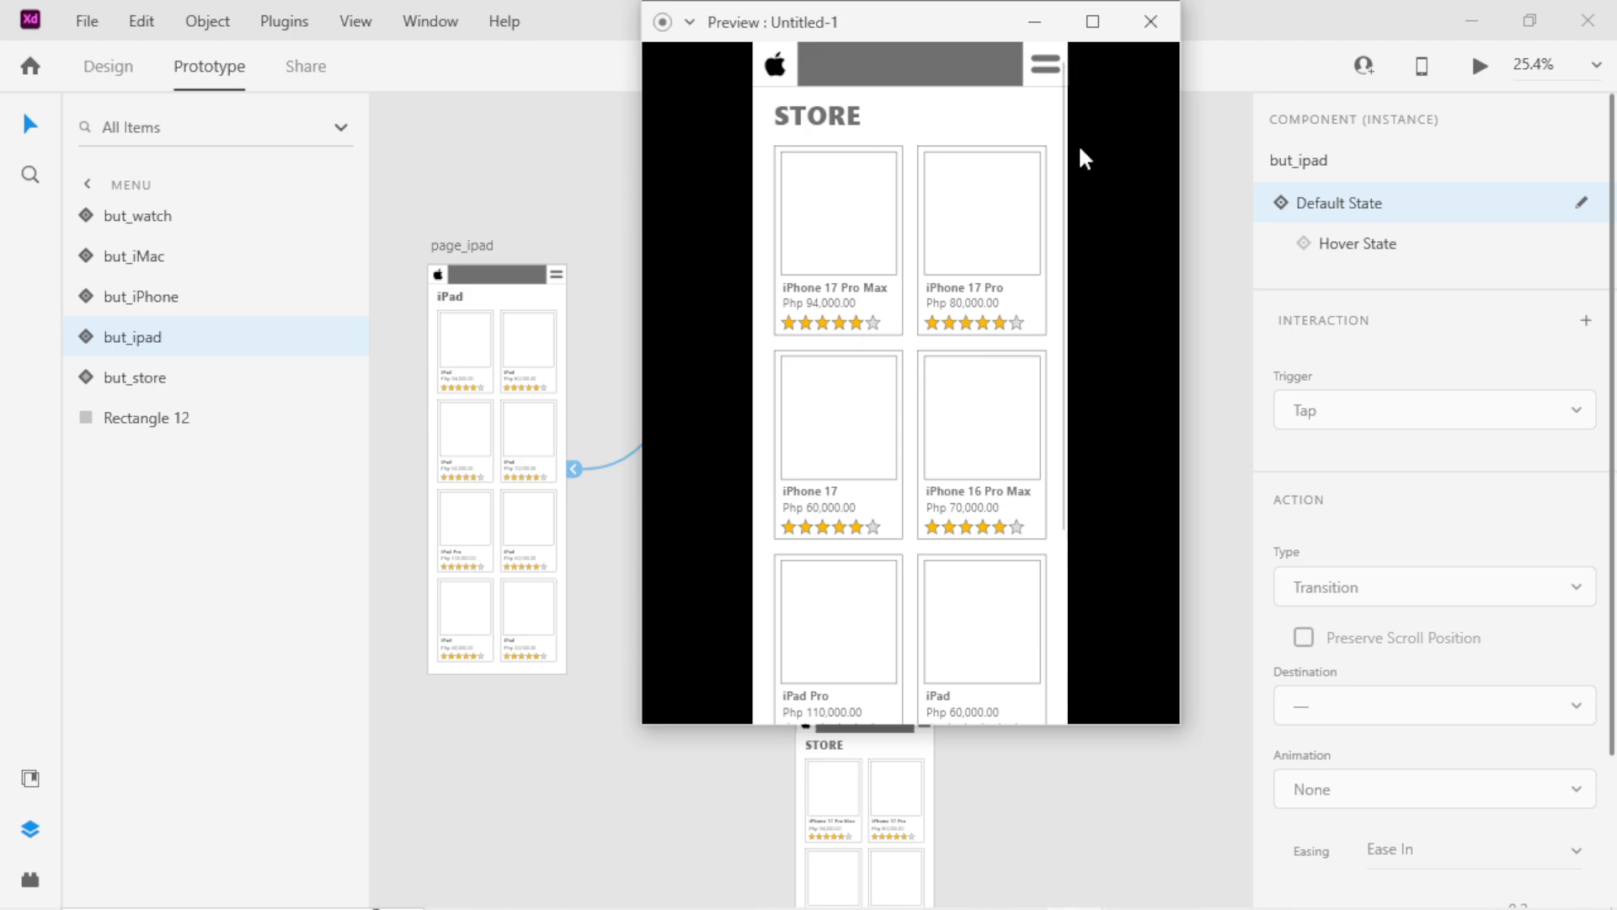
click(1045, 72)
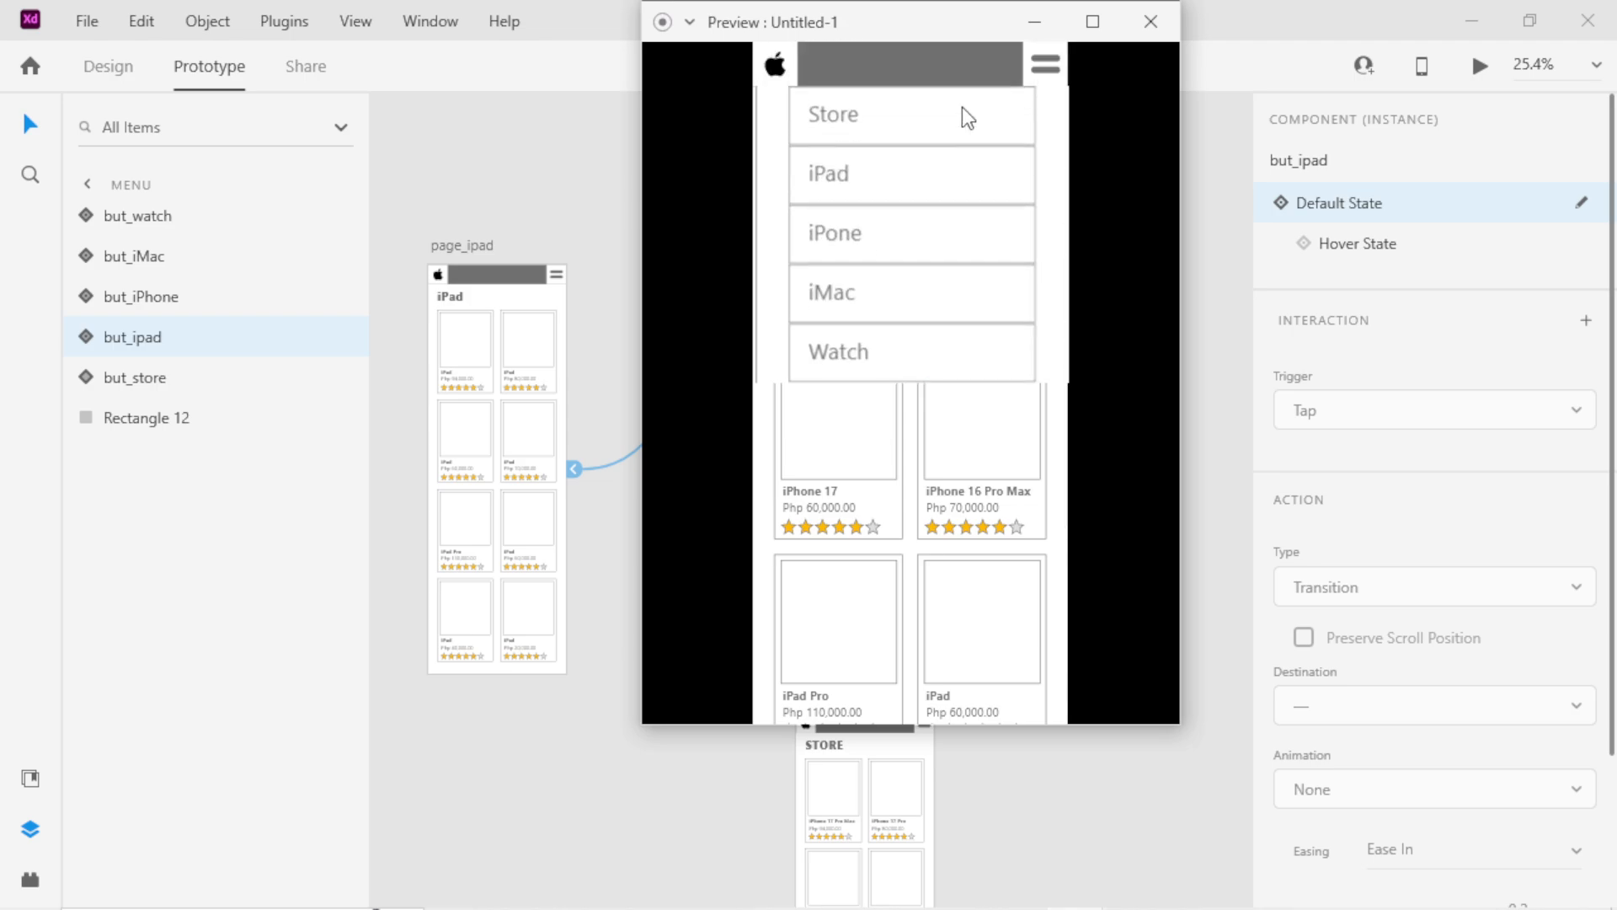
click(844, 180)
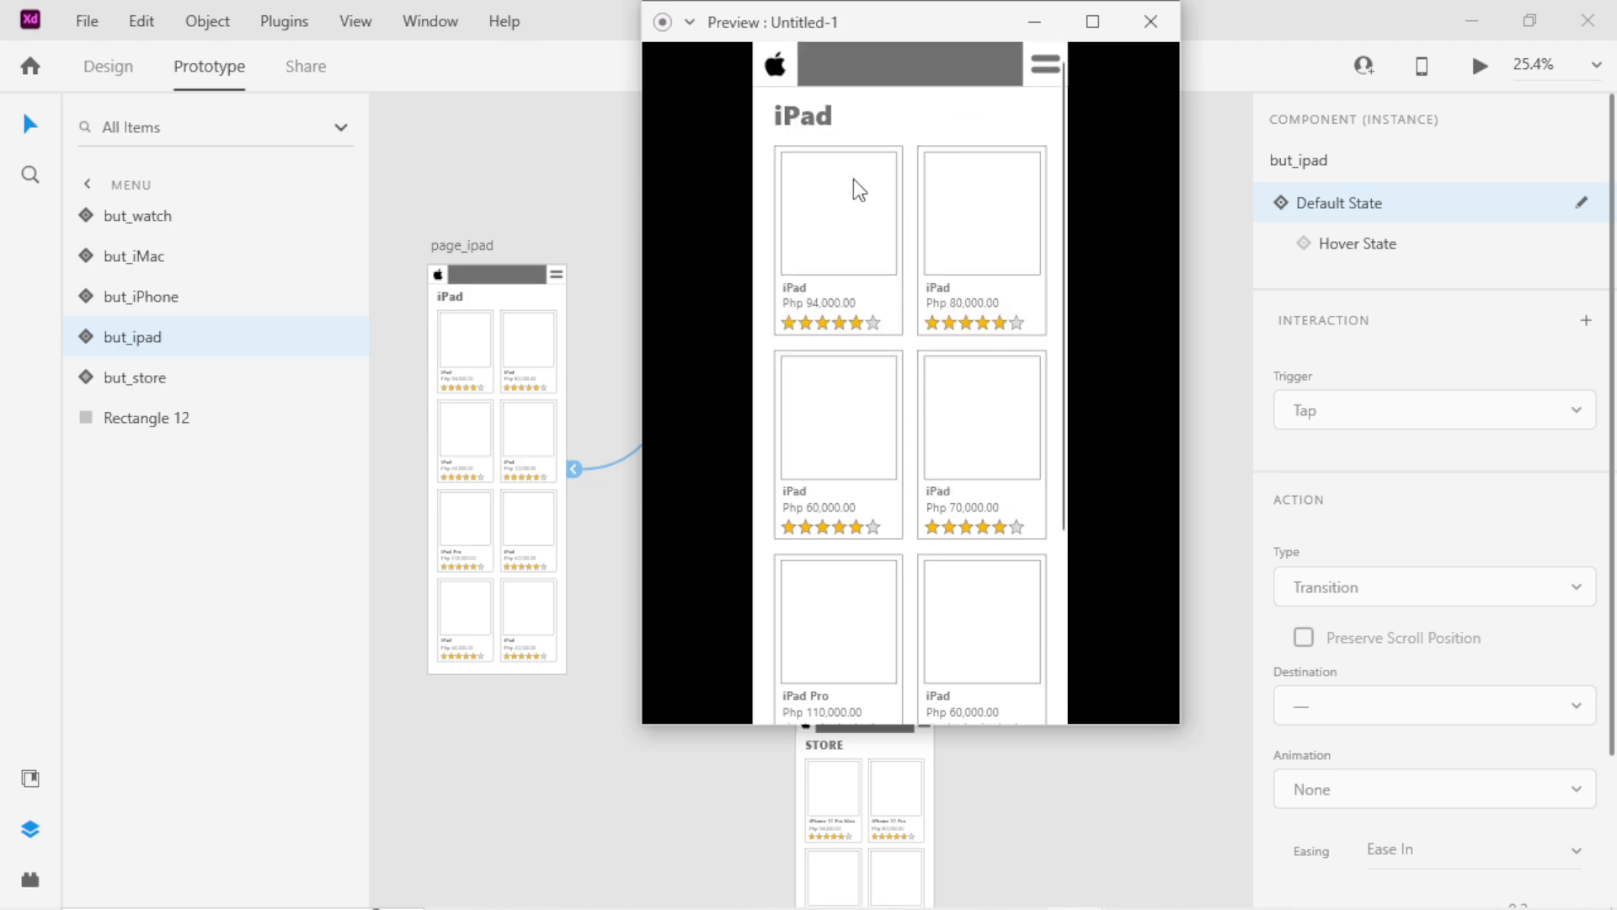
click(1150, 21)
click(994, 278)
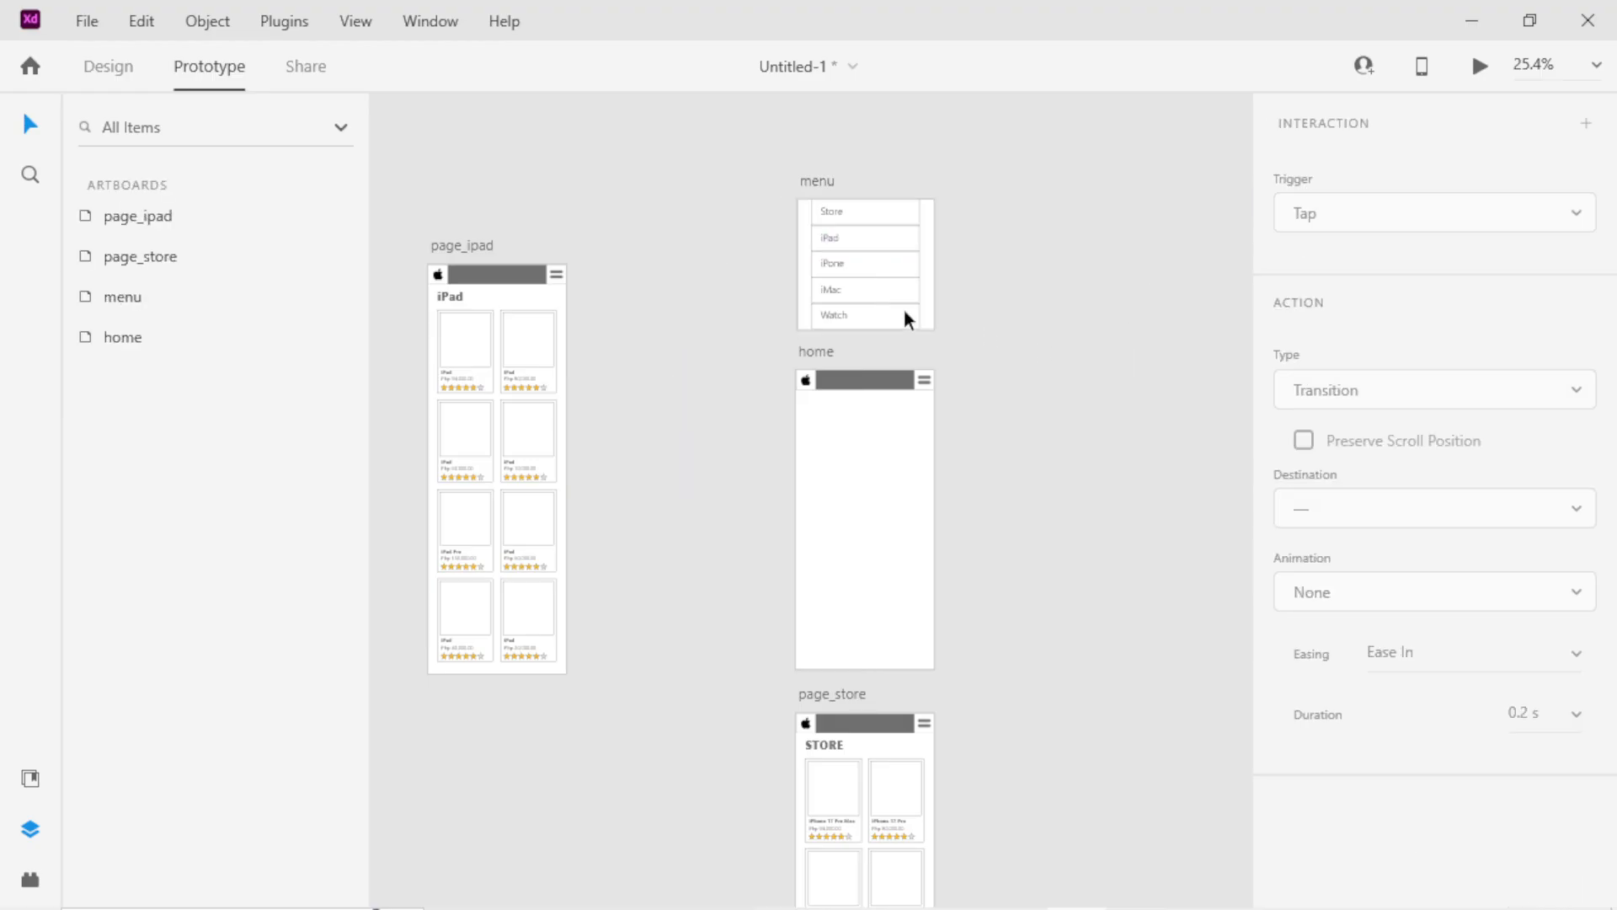
scroll(868, 430, down, 1)
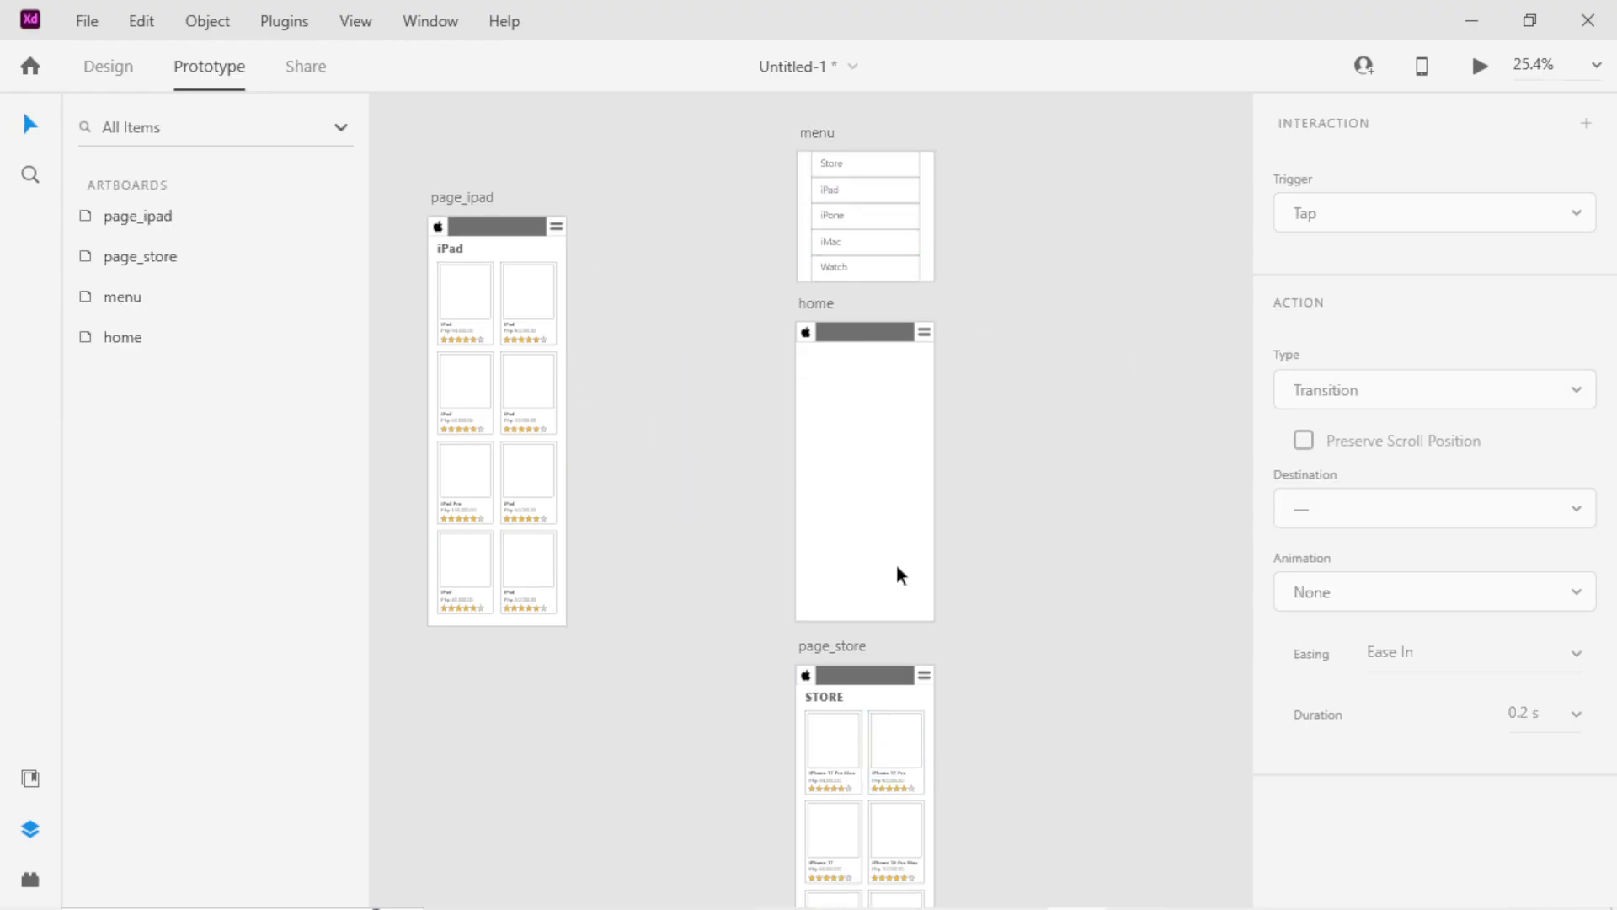